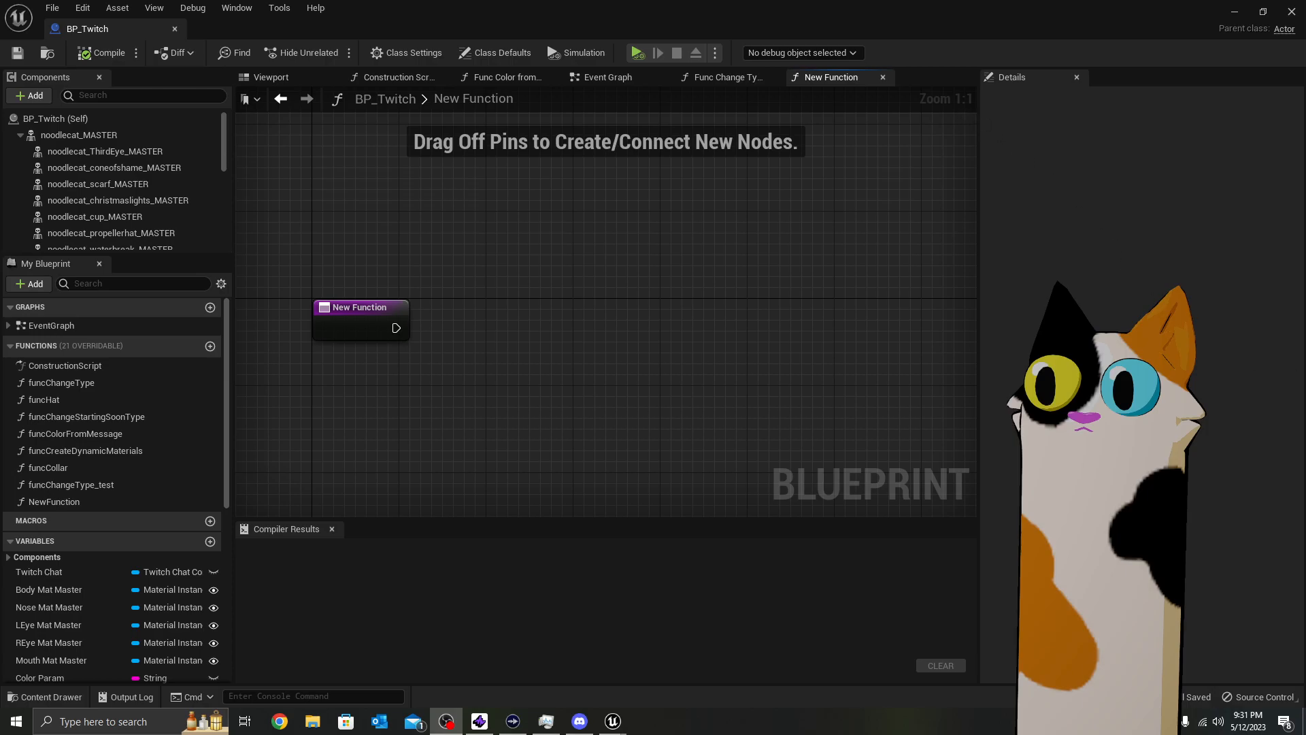
Return to the level editor and inspect the DevCam camera's focus and Off World Live capture settings
click(1234, 12)
scroll(1087, 191, down, 2)
scroll(1062, 178, up, 3)
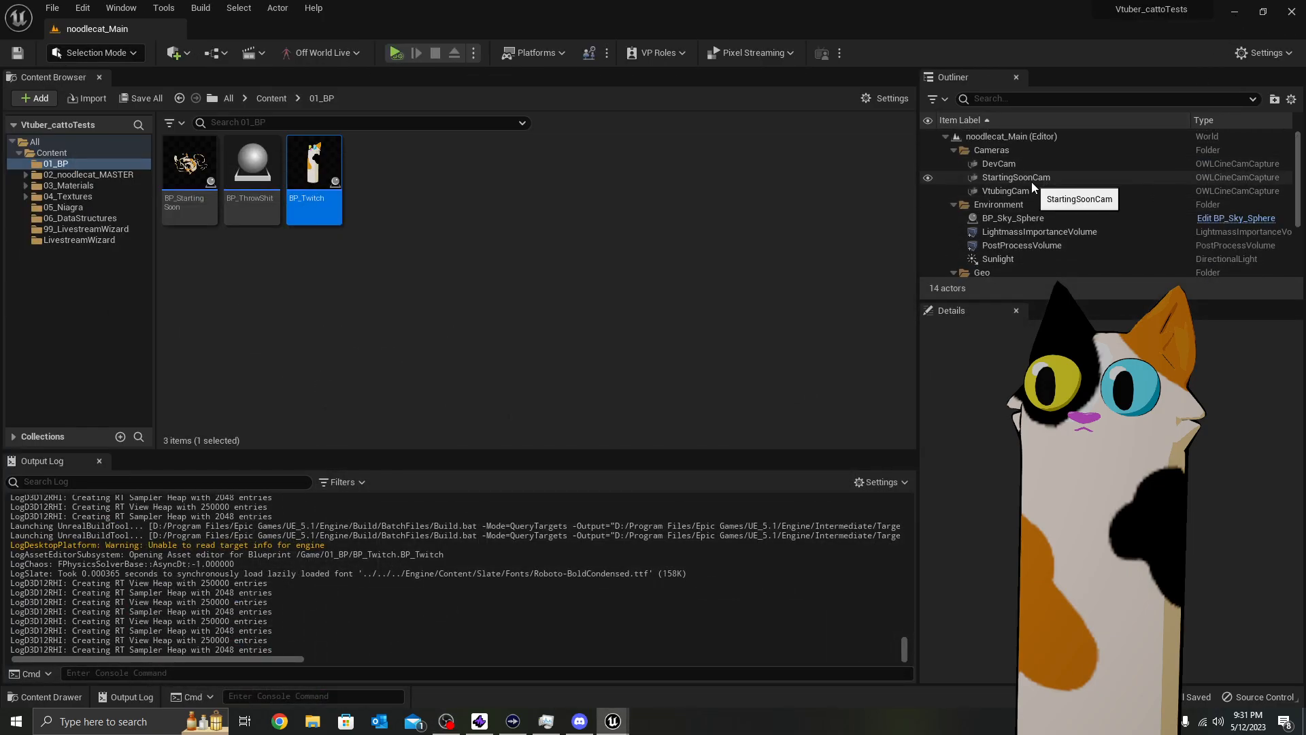
click(1036, 167)
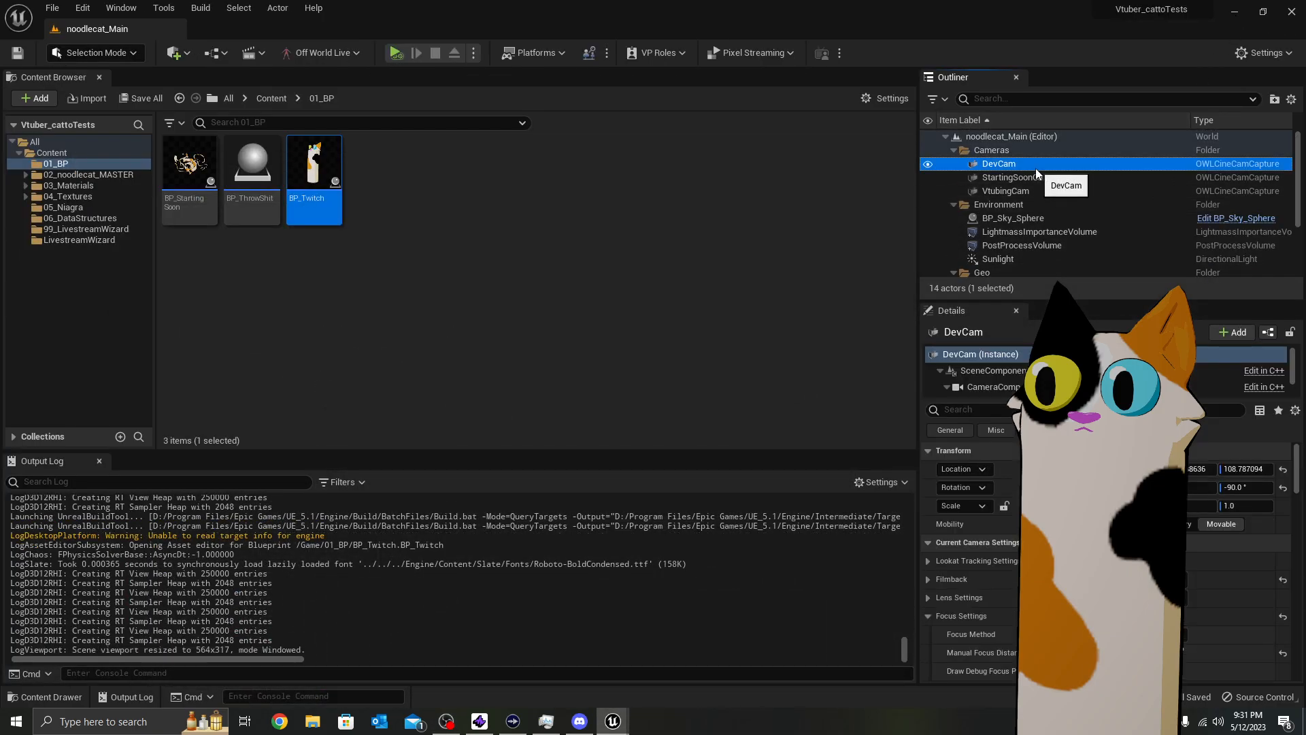
scroll(972, 557, down, 5)
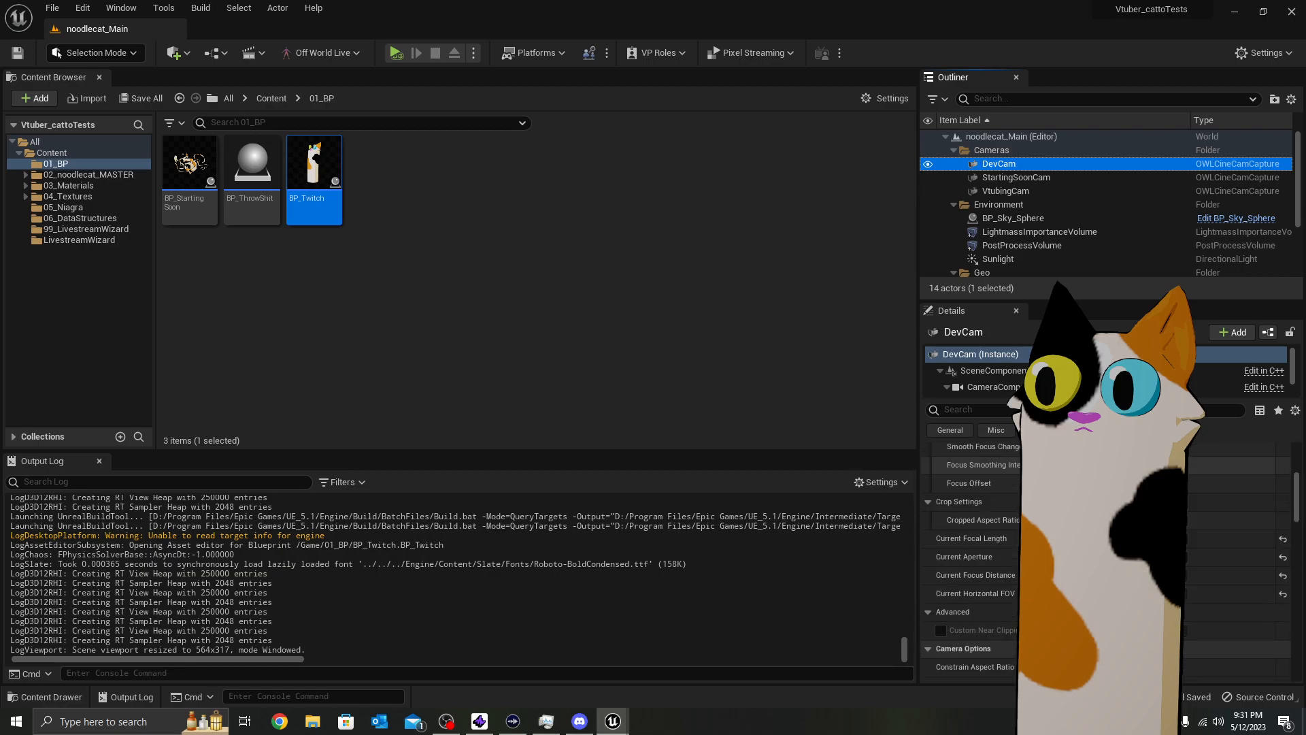
scroll(973, 558, down, 5)
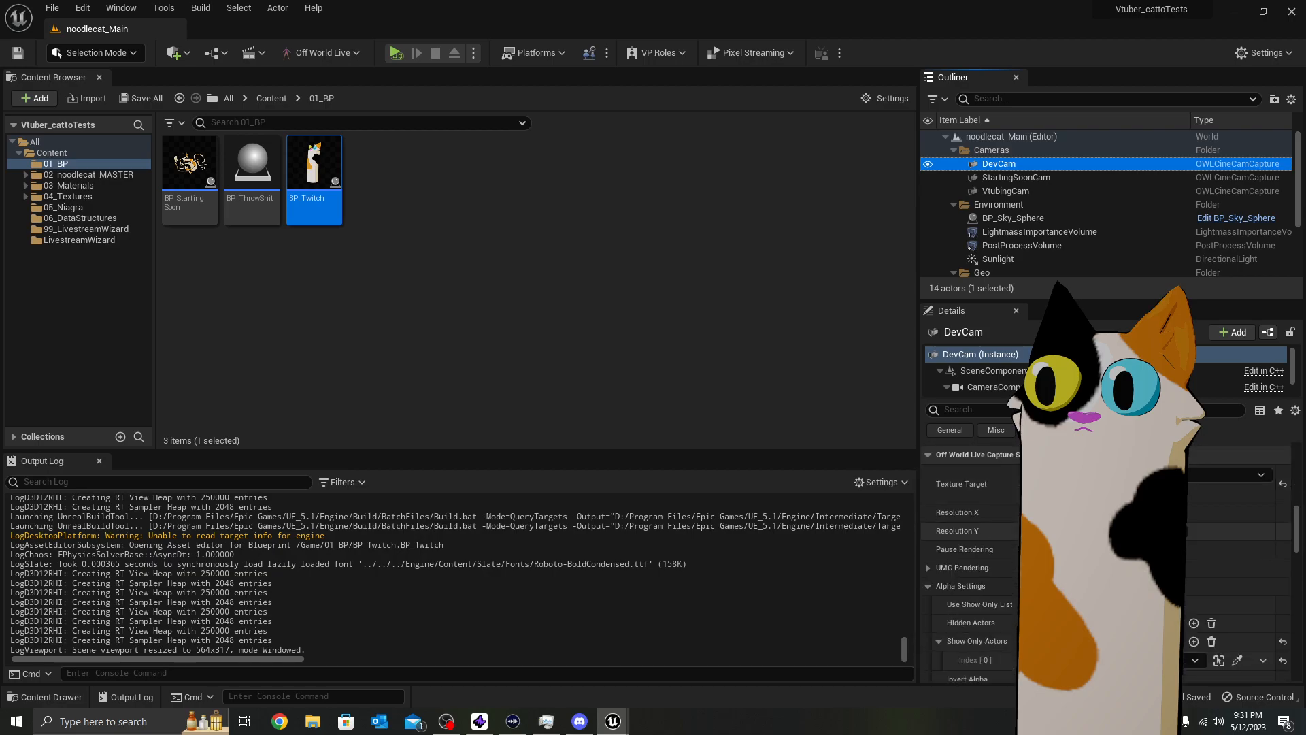
scroll(973, 557, up, 5)
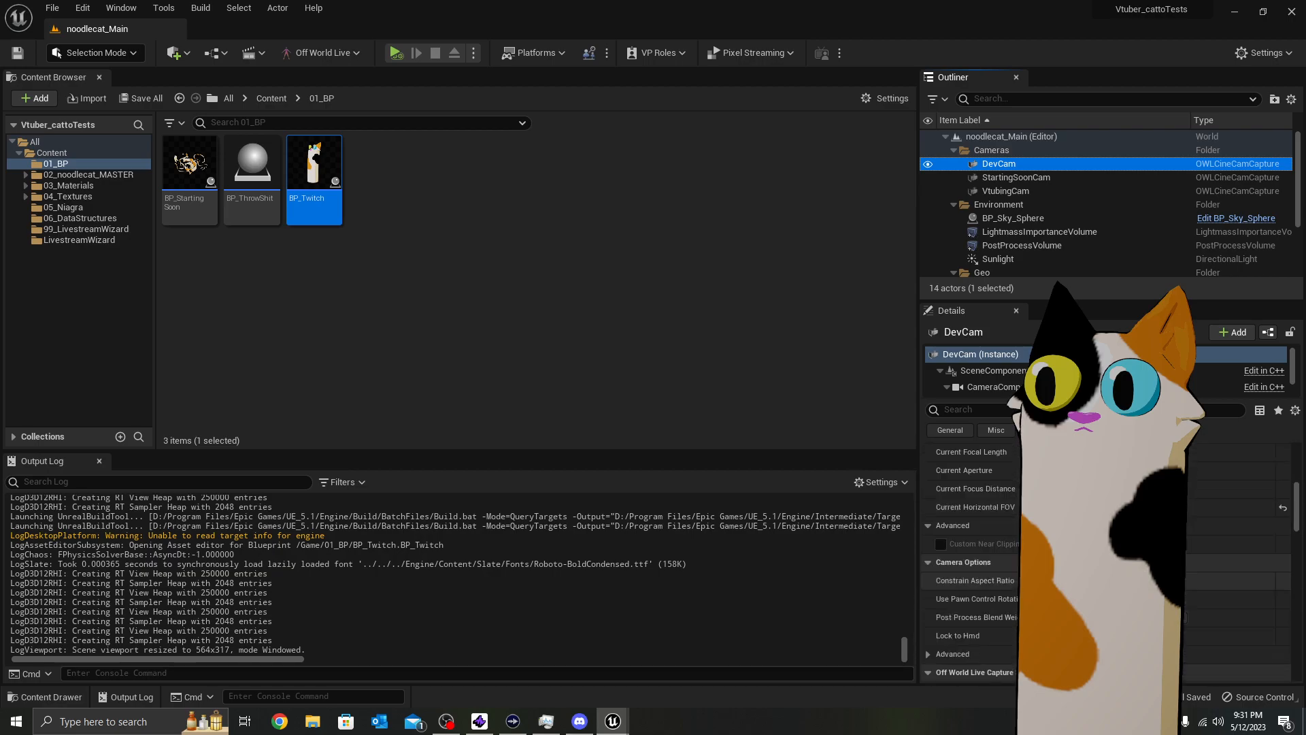
Play the noodlecat_Main level in Selected Viewport mode
click(668, 326)
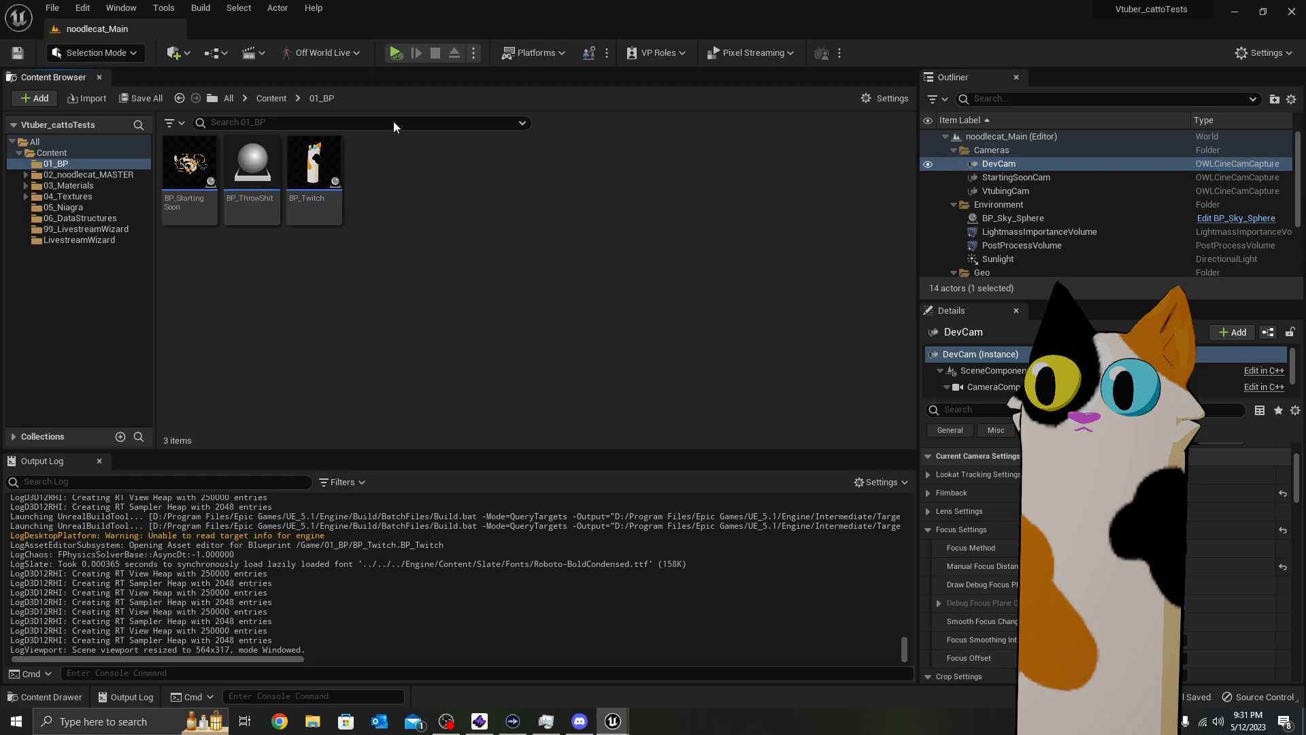
click(474, 52)
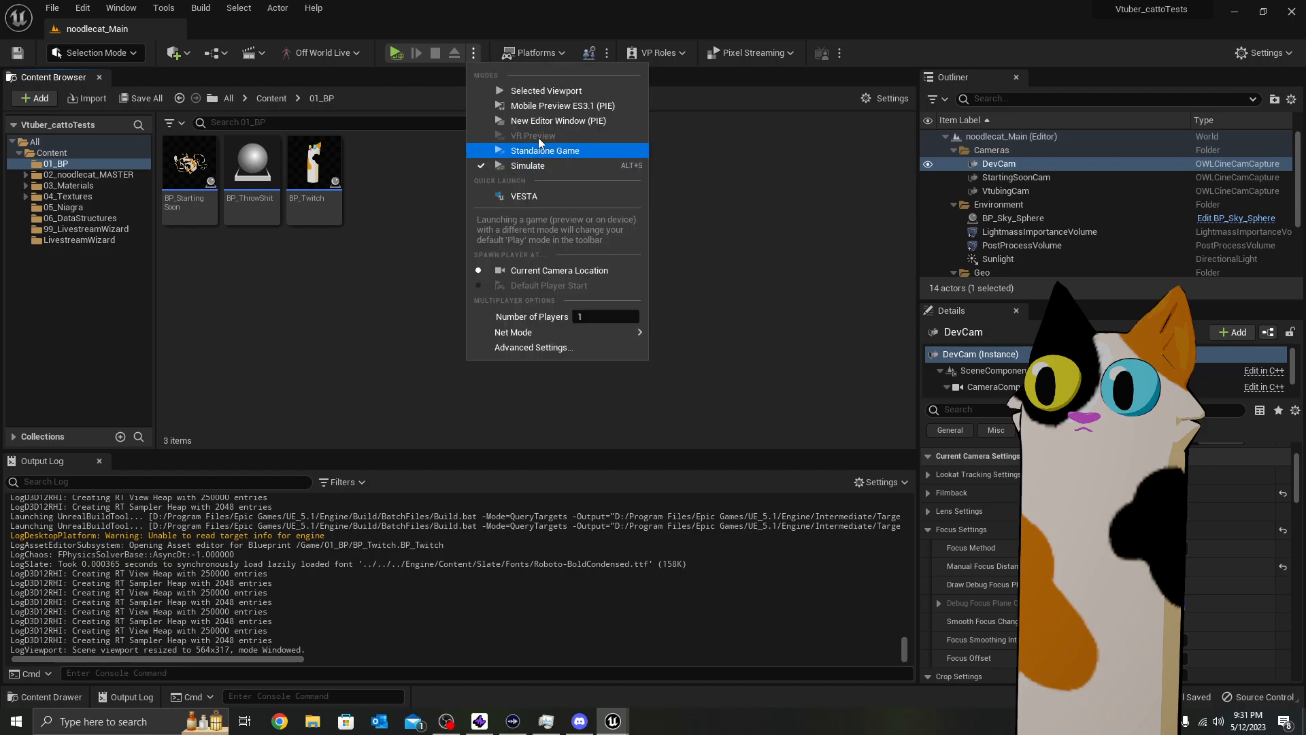
click(538, 90)
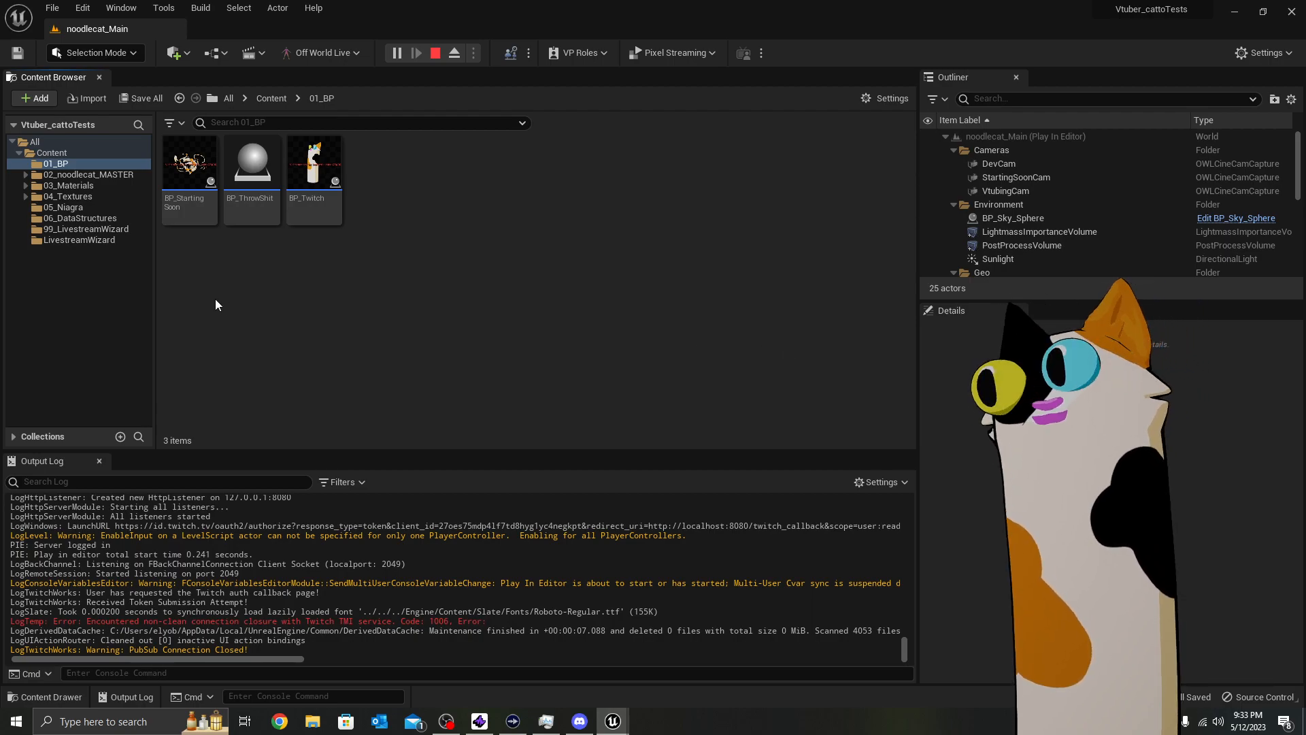
Stop the running play session from the BP_Twitch blueprint and enable the blueprint's Simulation mode
double_click(312, 178)
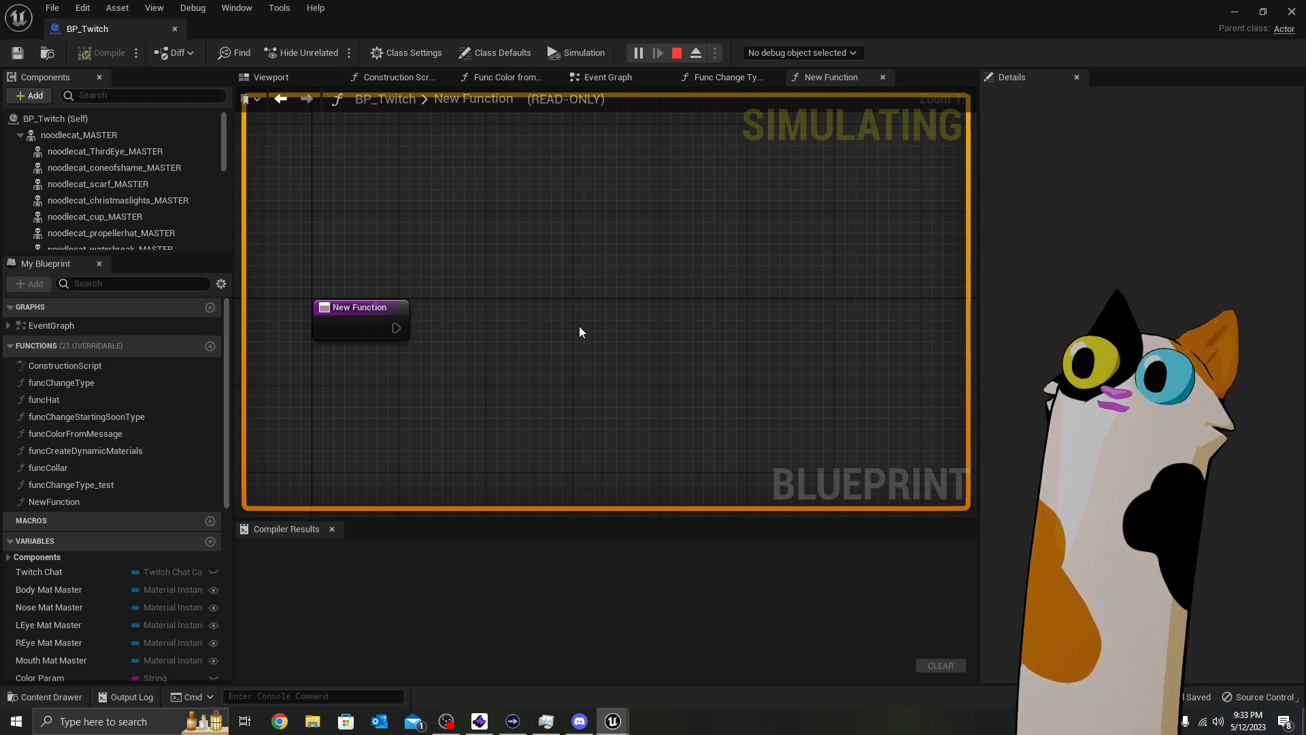
click(677, 53)
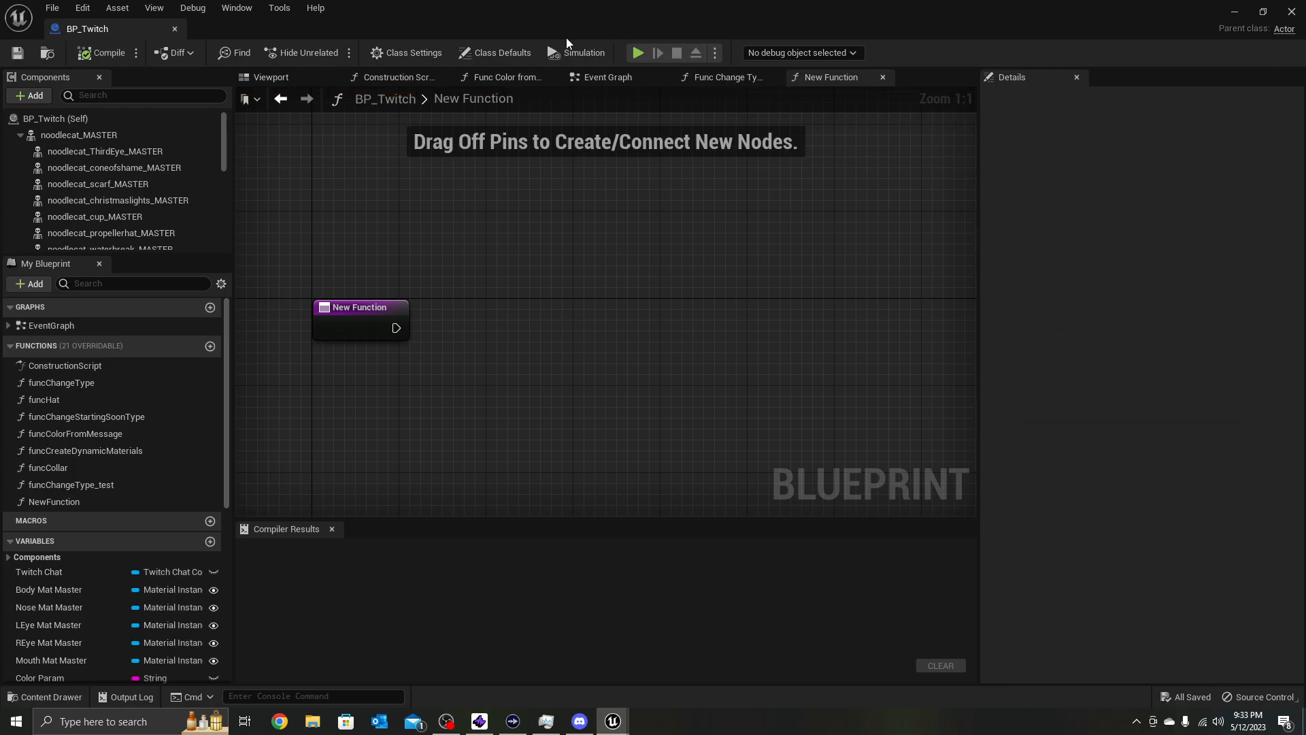
click(589, 55)
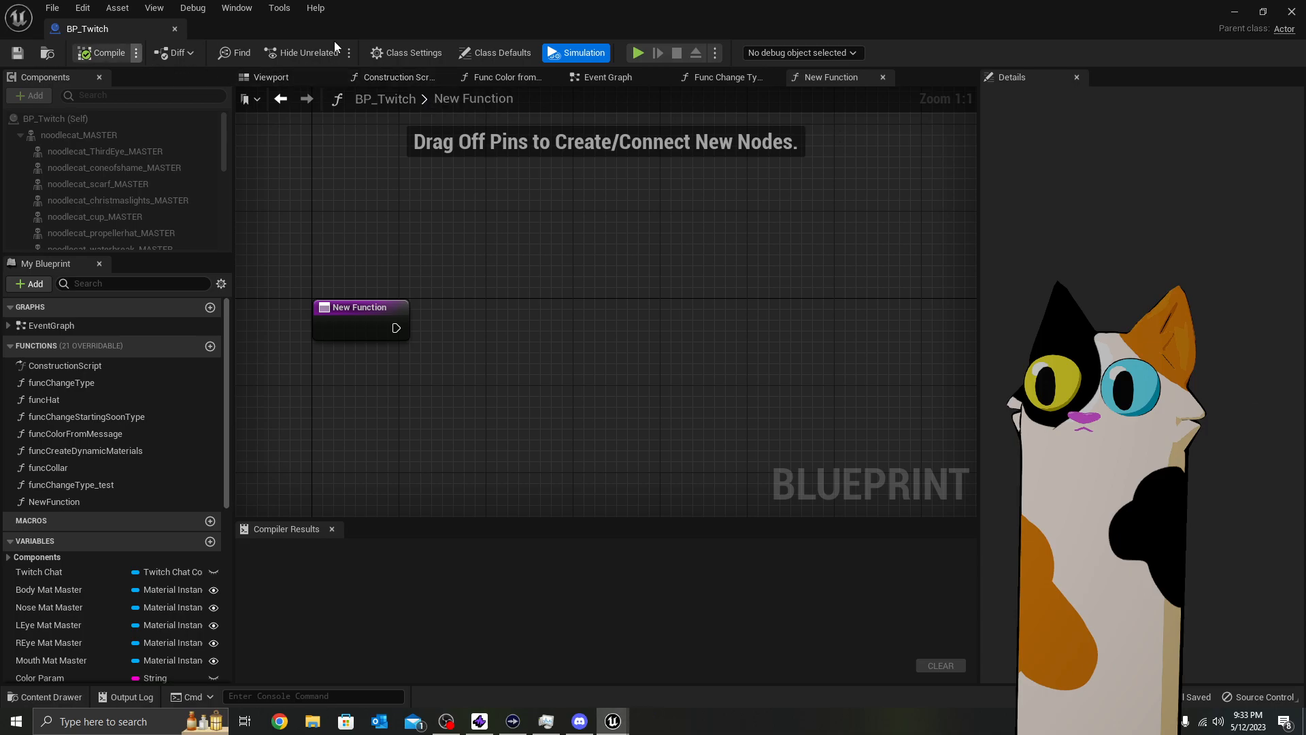
Examine the components and properties of the BP_Twitch actor in the level, including its advanced Actor settings
click(1234, 12)
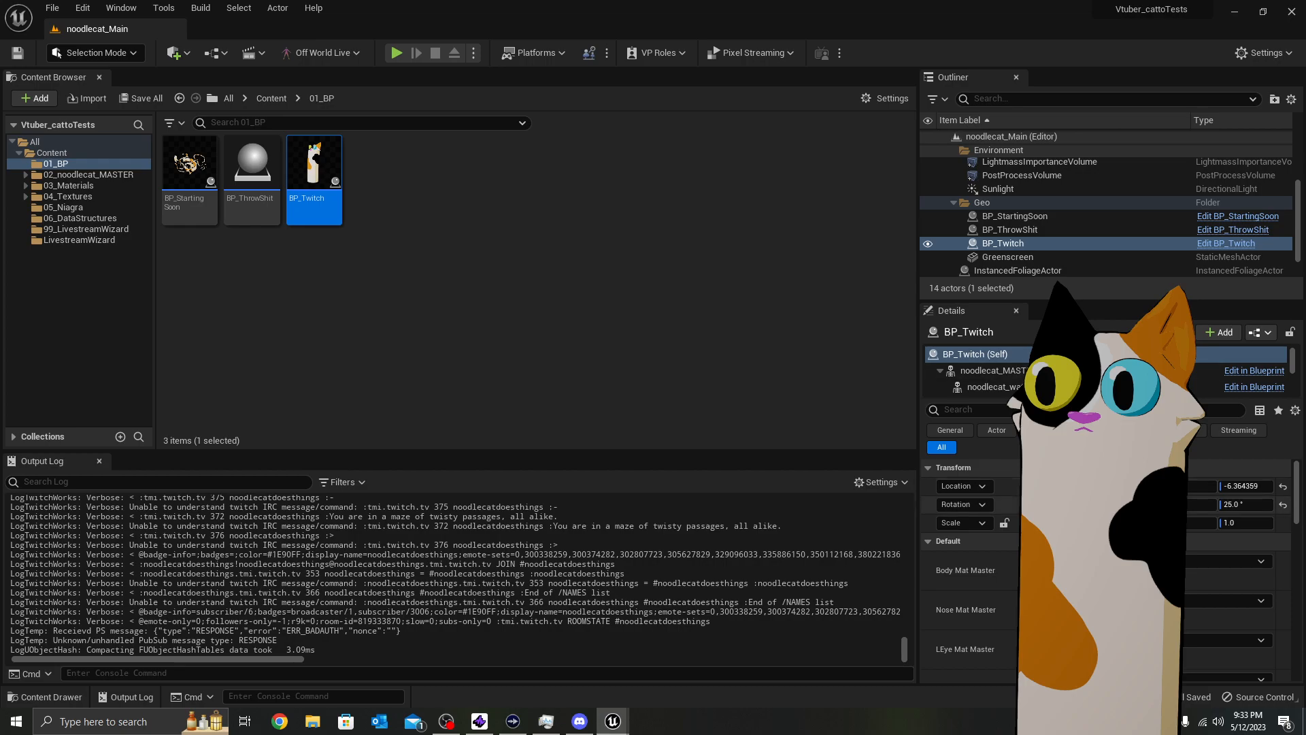
scroll(1108, 564, down, 5)
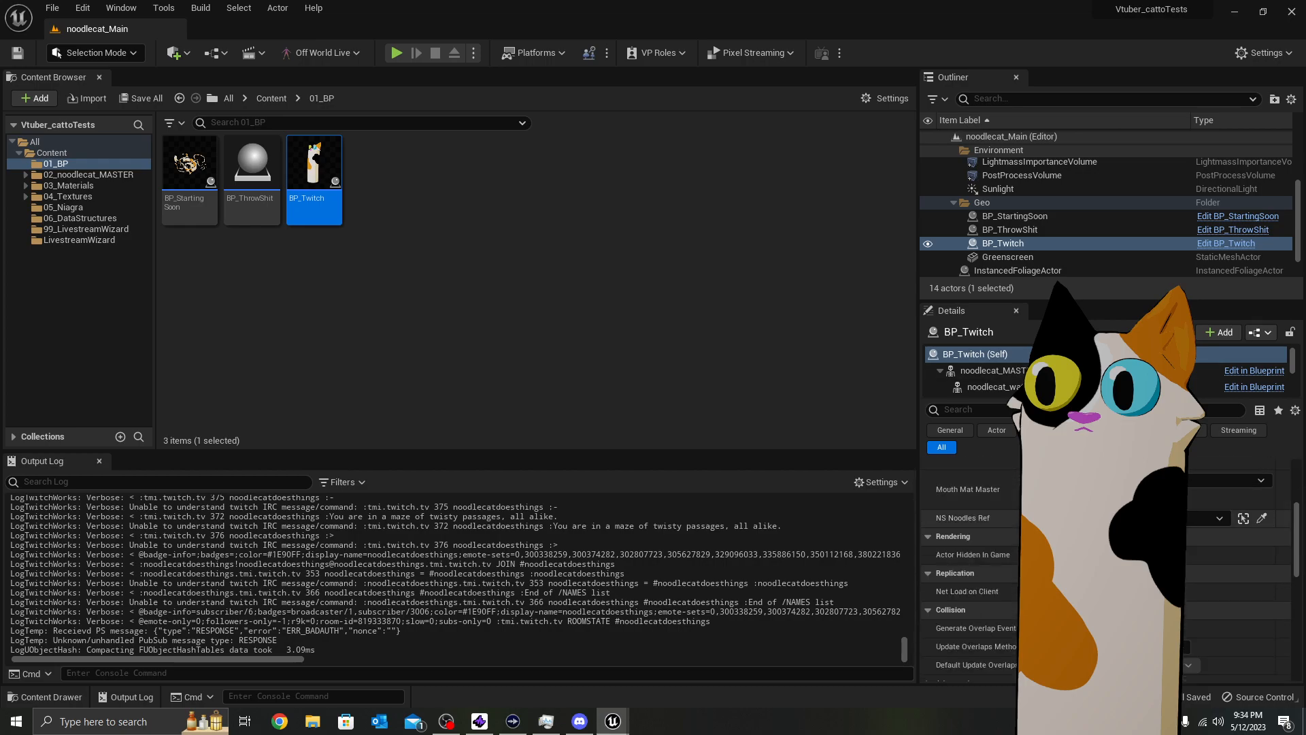
scroll(1109, 565, up, 5)
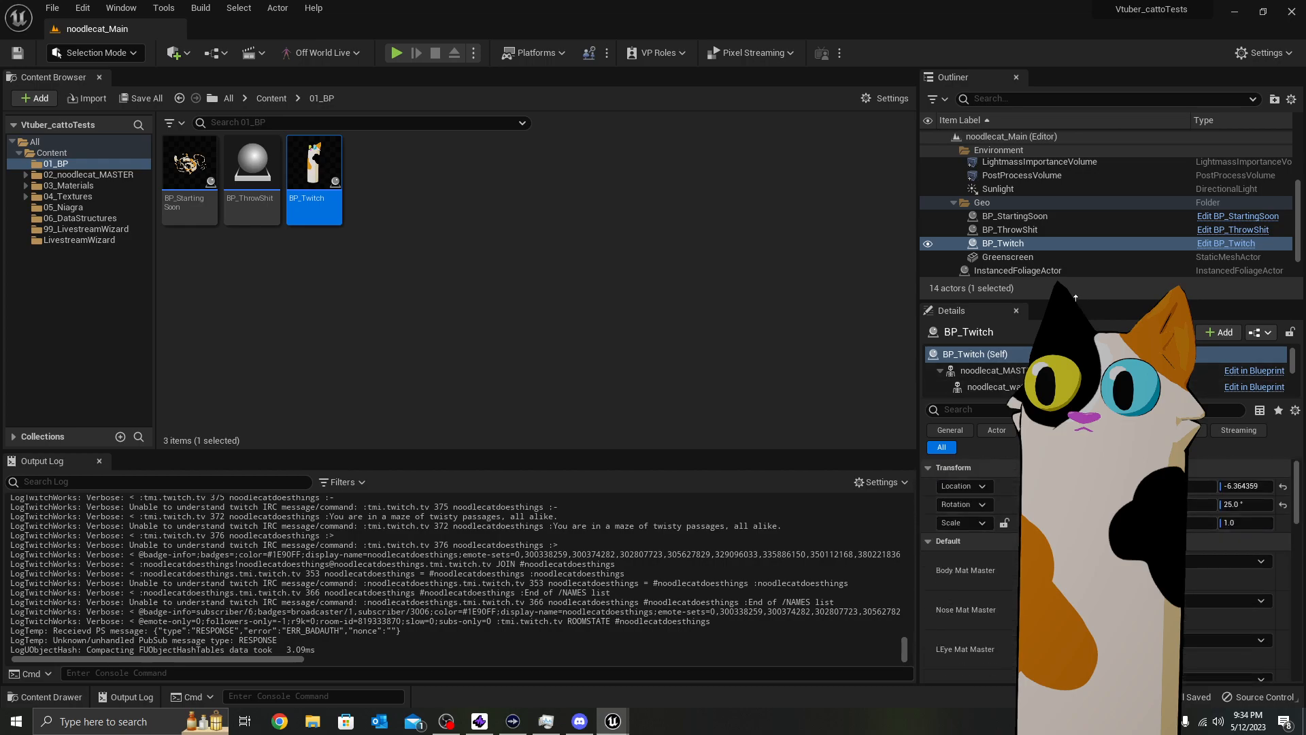
scroll(1184, 371, down, 3)
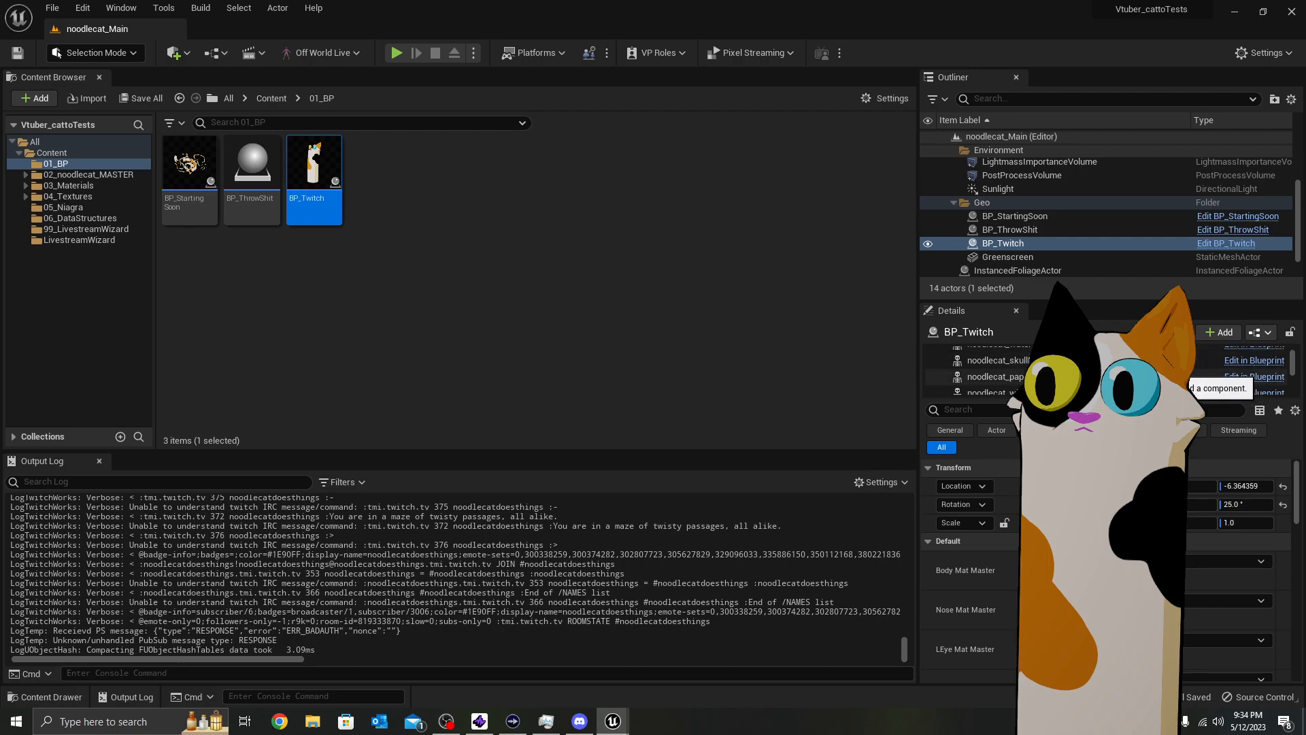
scroll(1184, 371, down, 4)
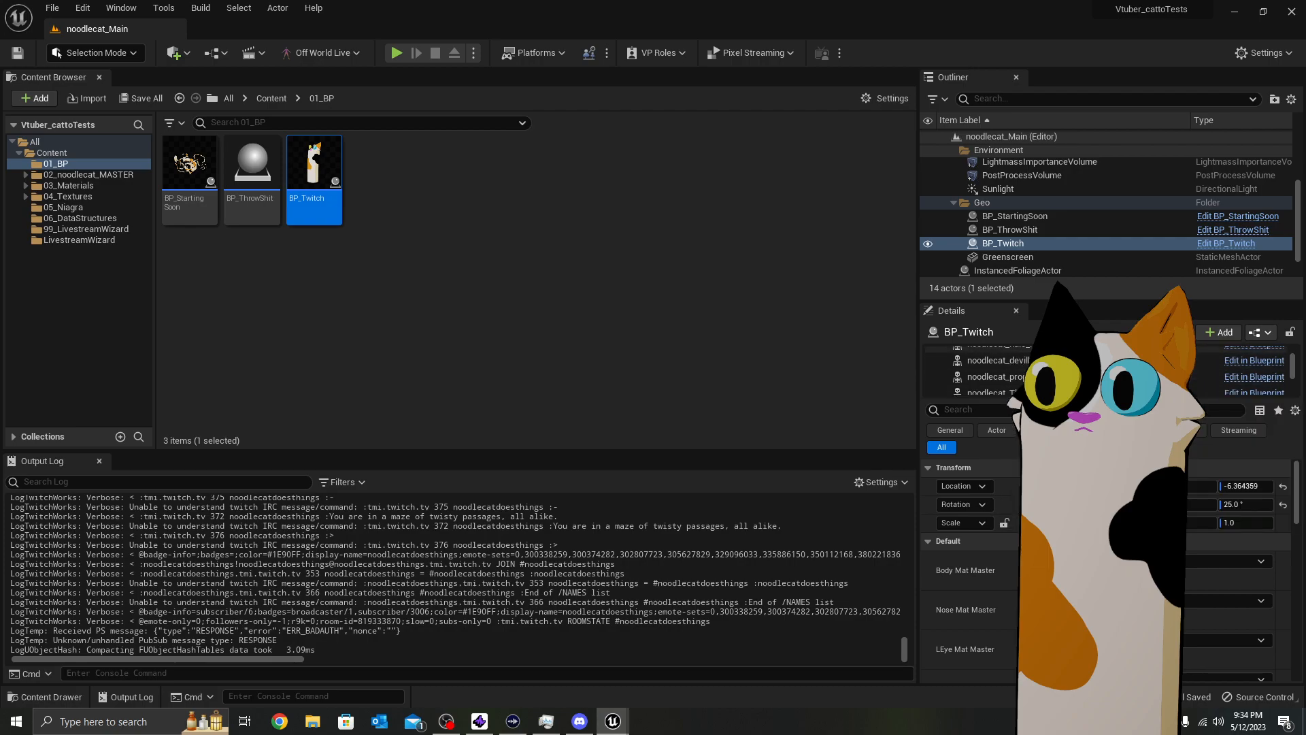
scroll(1109, 371, down, 2)
scroll(1109, 564, down, 5)
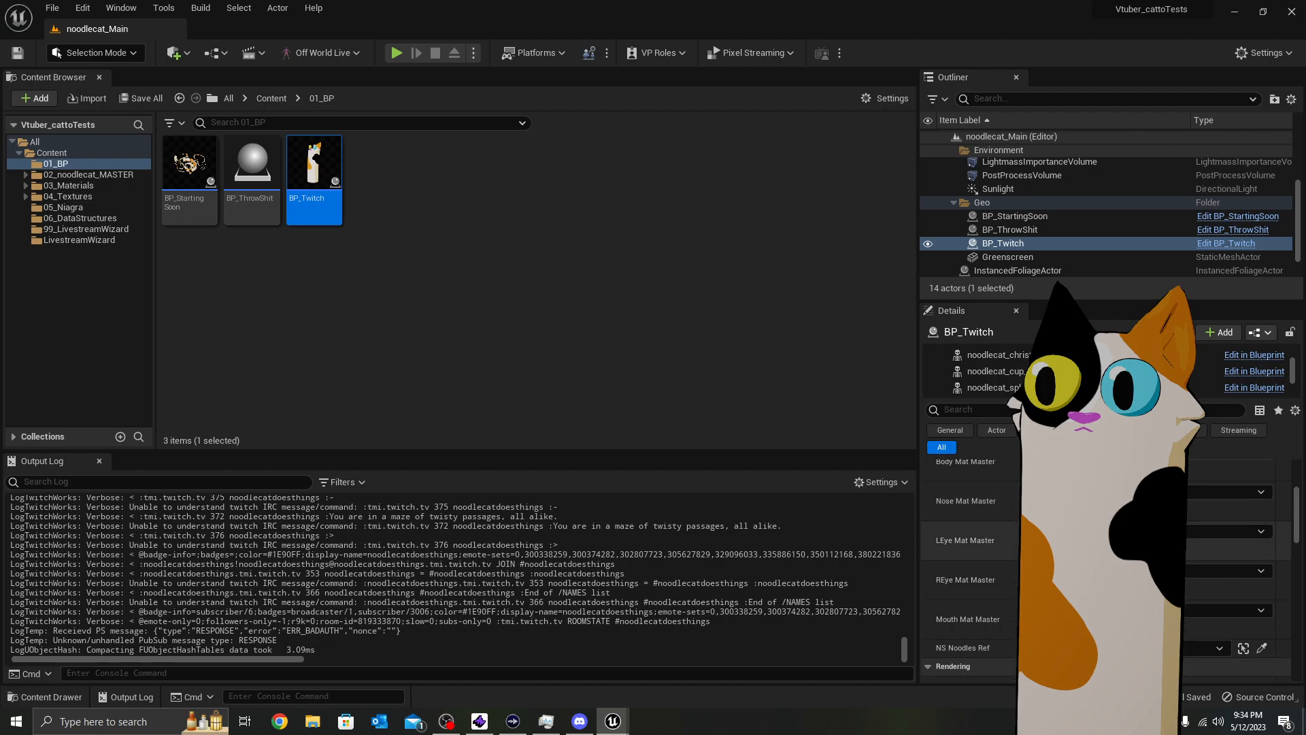
scroll(1109, 565, down, 5)
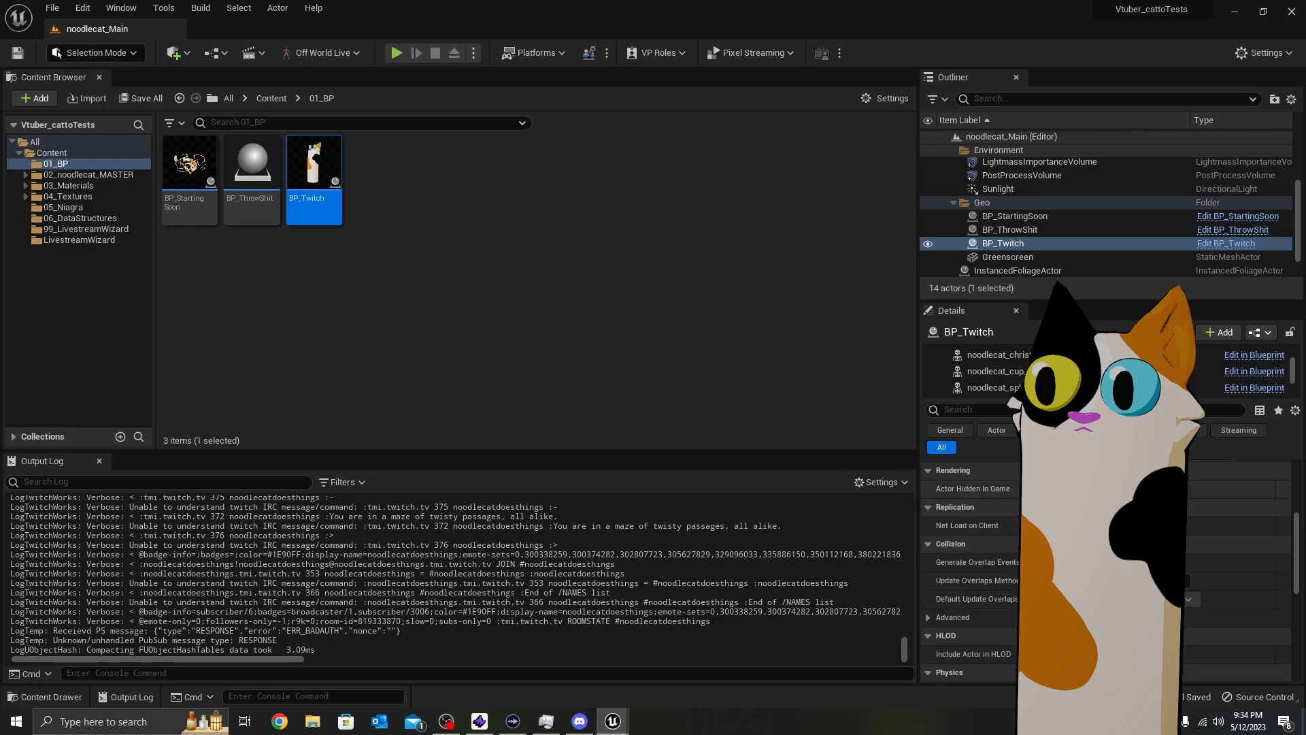
scroll(1109, 565, down, 5)
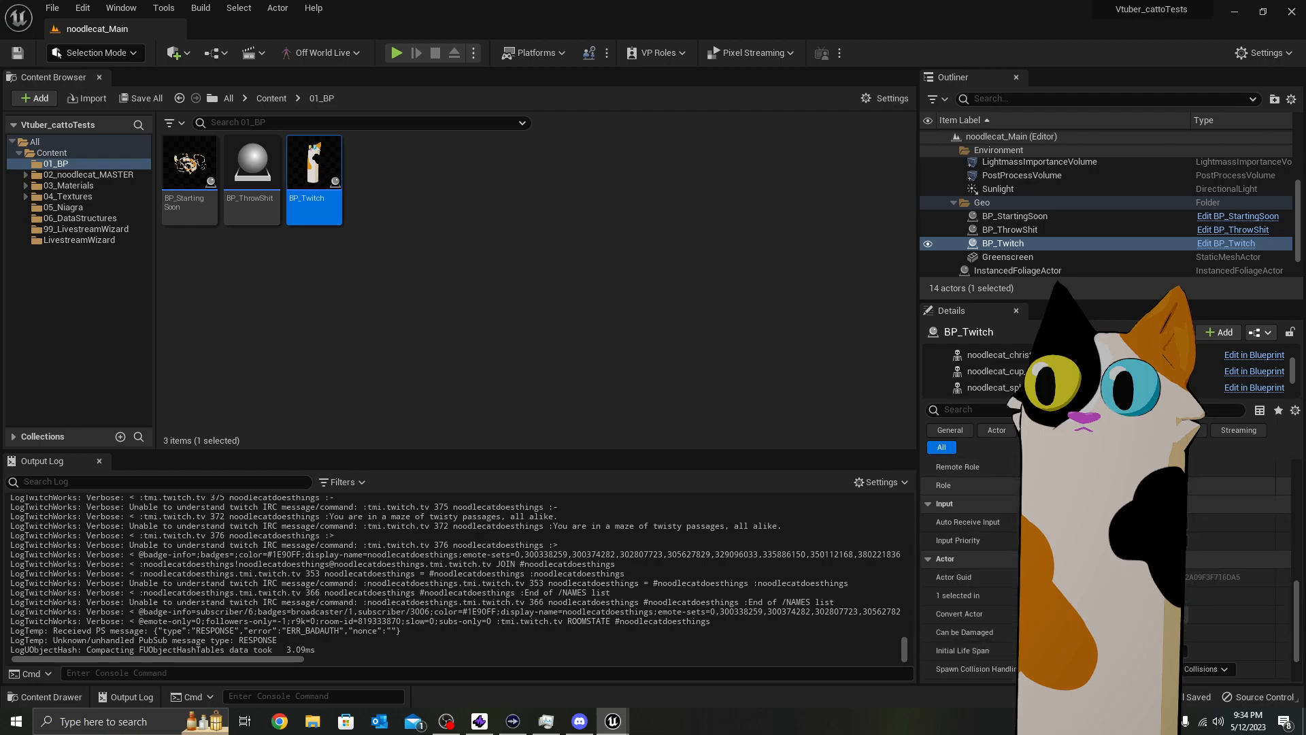
scroll(1109, 565, down, 2)
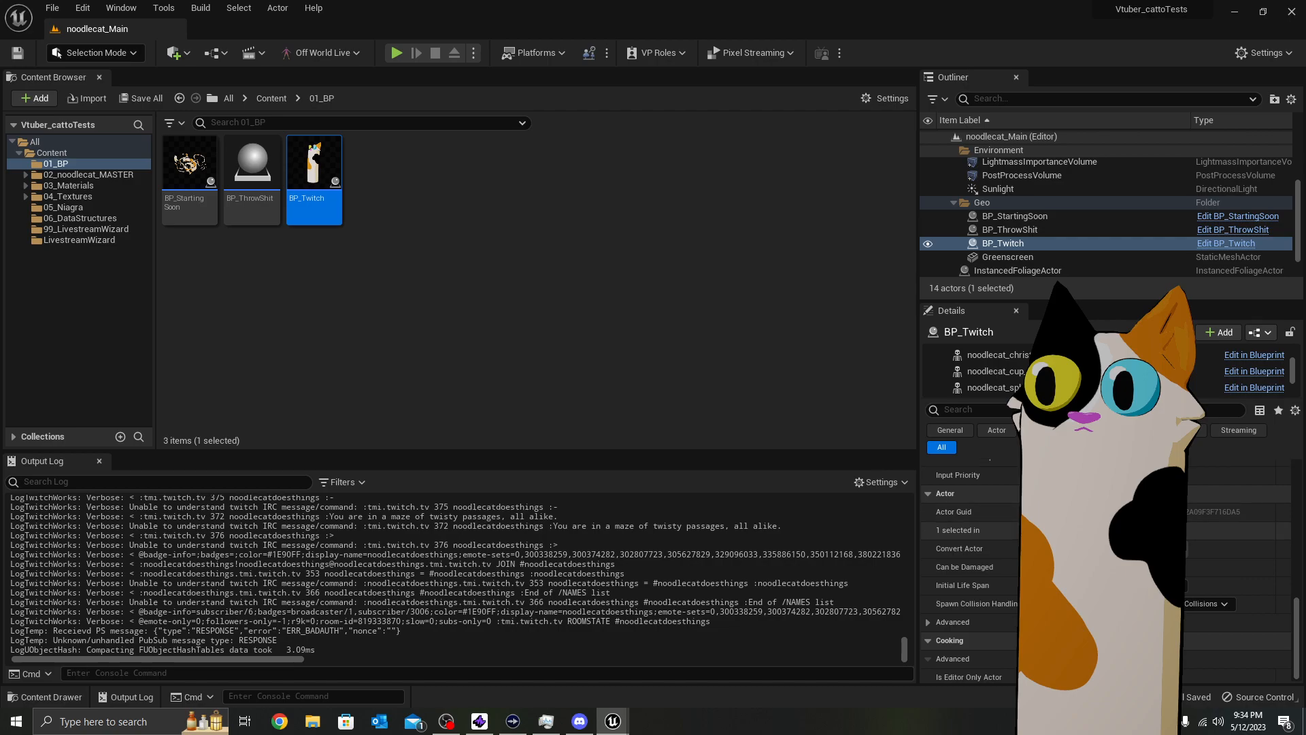
scroll(1018, 560, down, 1)
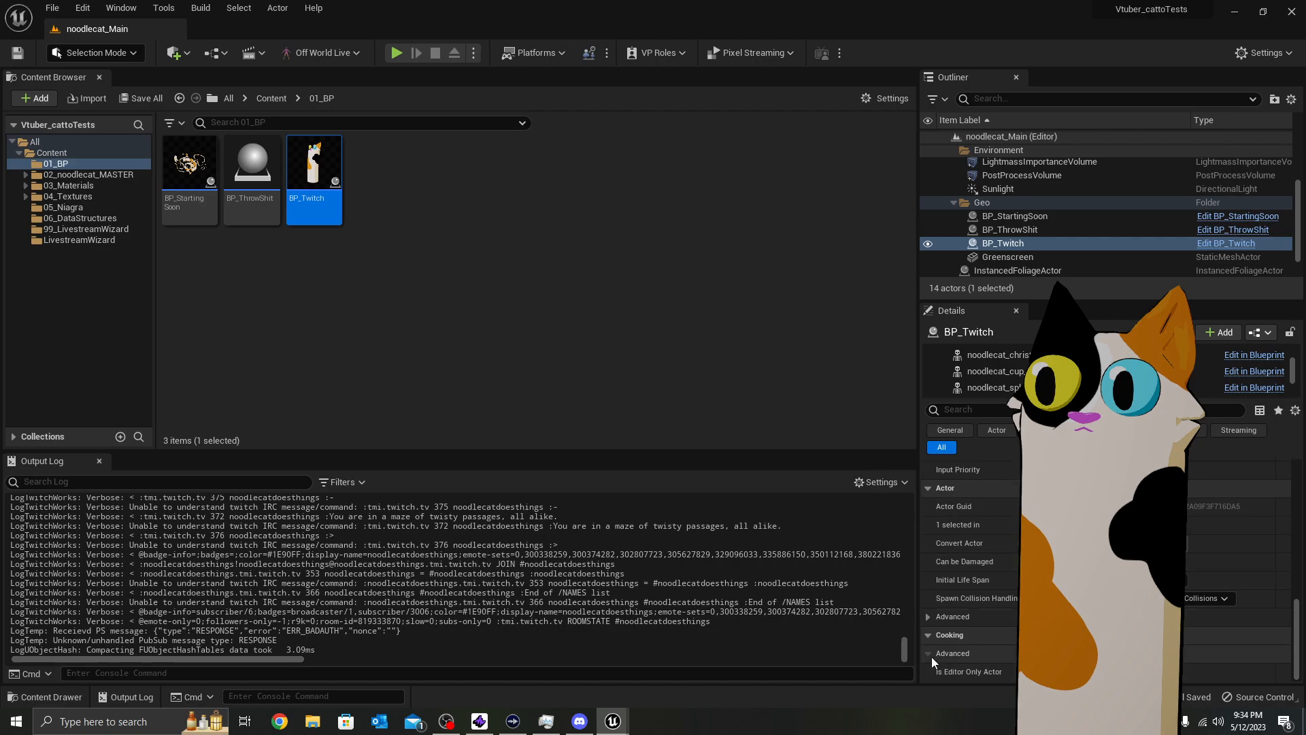
click(928, 616)
scroll(966, 606, down, 3)
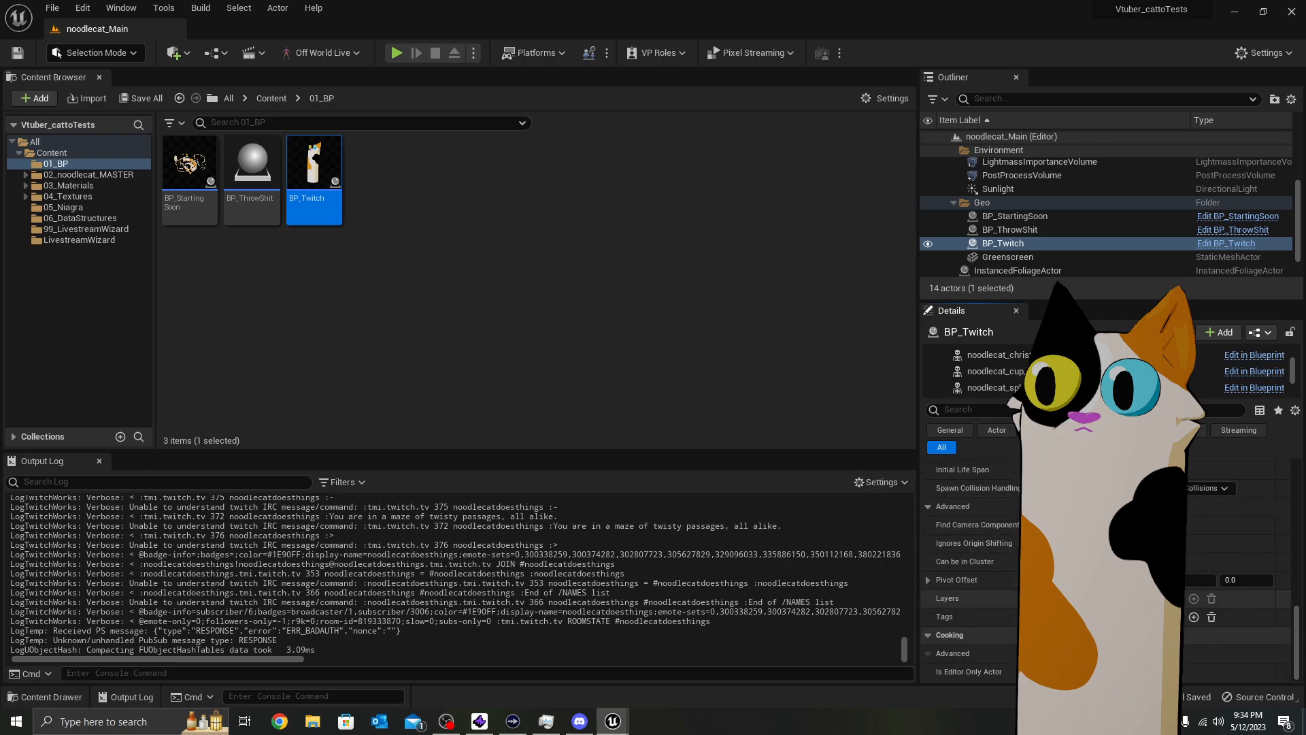
scroll(966, 606, up, 10)
scroll(966, 606, up, 10)
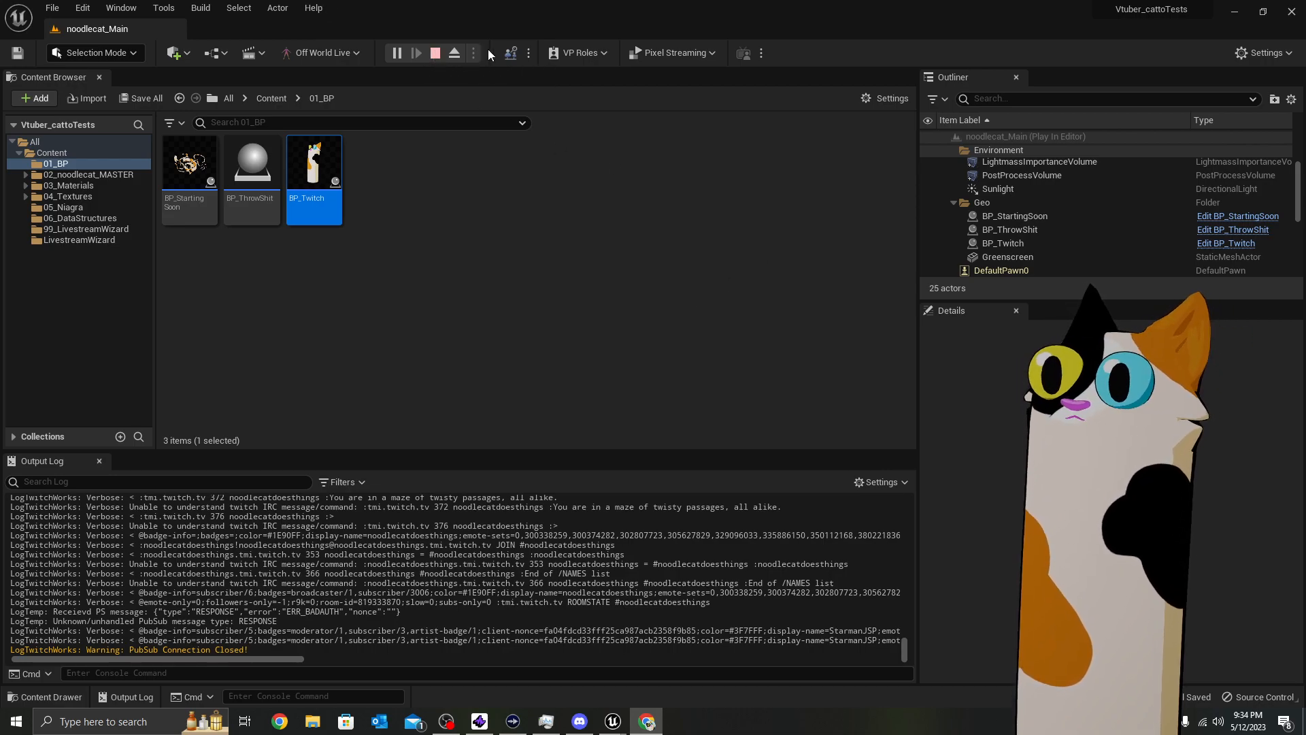
Stop the play session and reopen the BP_Twitch blueprint
click(439, 57)
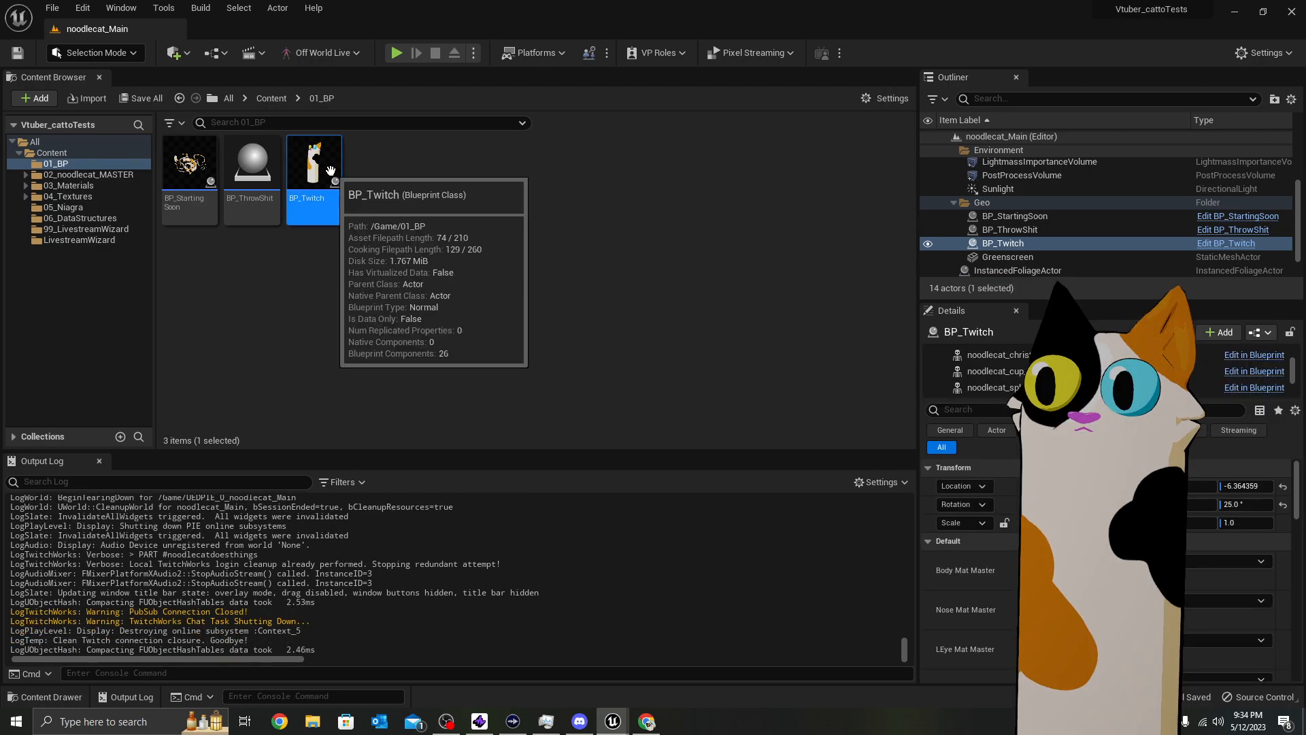
double_click(331, 170)
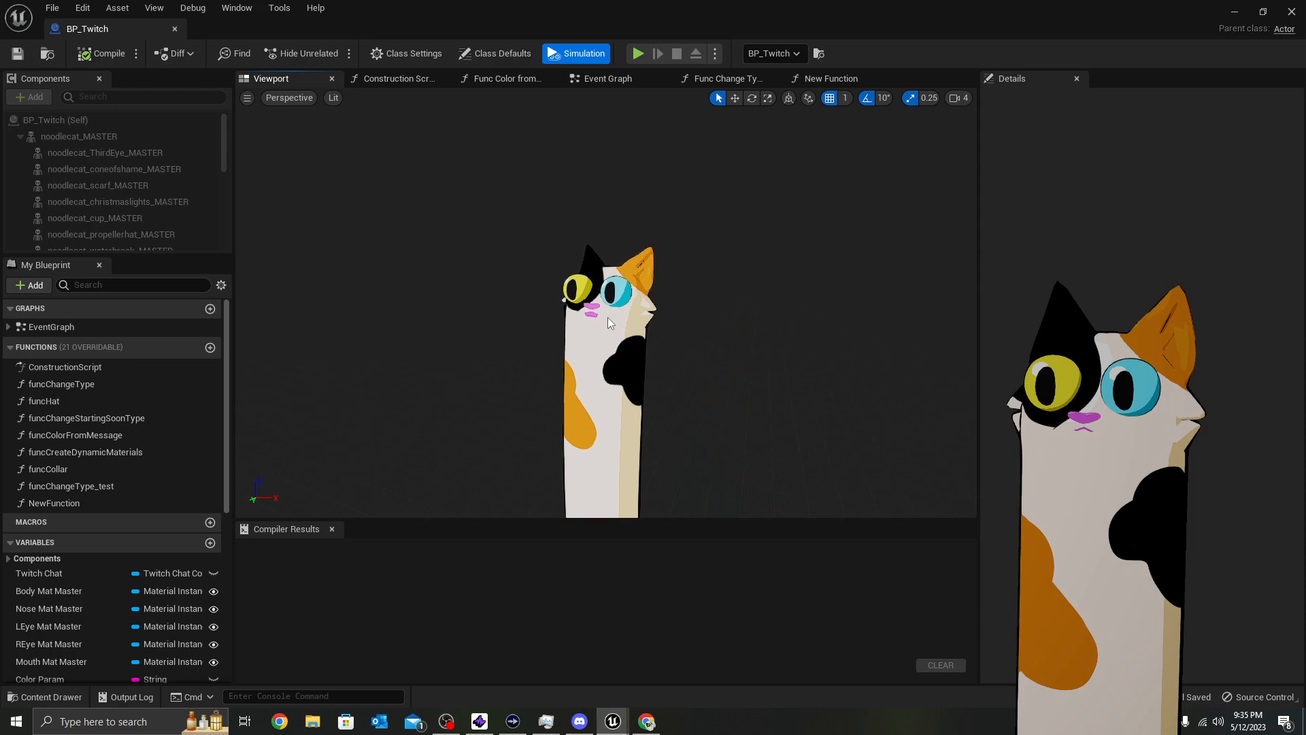
Dock the blueprint's Viewport alongside Details, widen that area and frame the whole cat model
drag(304, 79, 1047, 197)
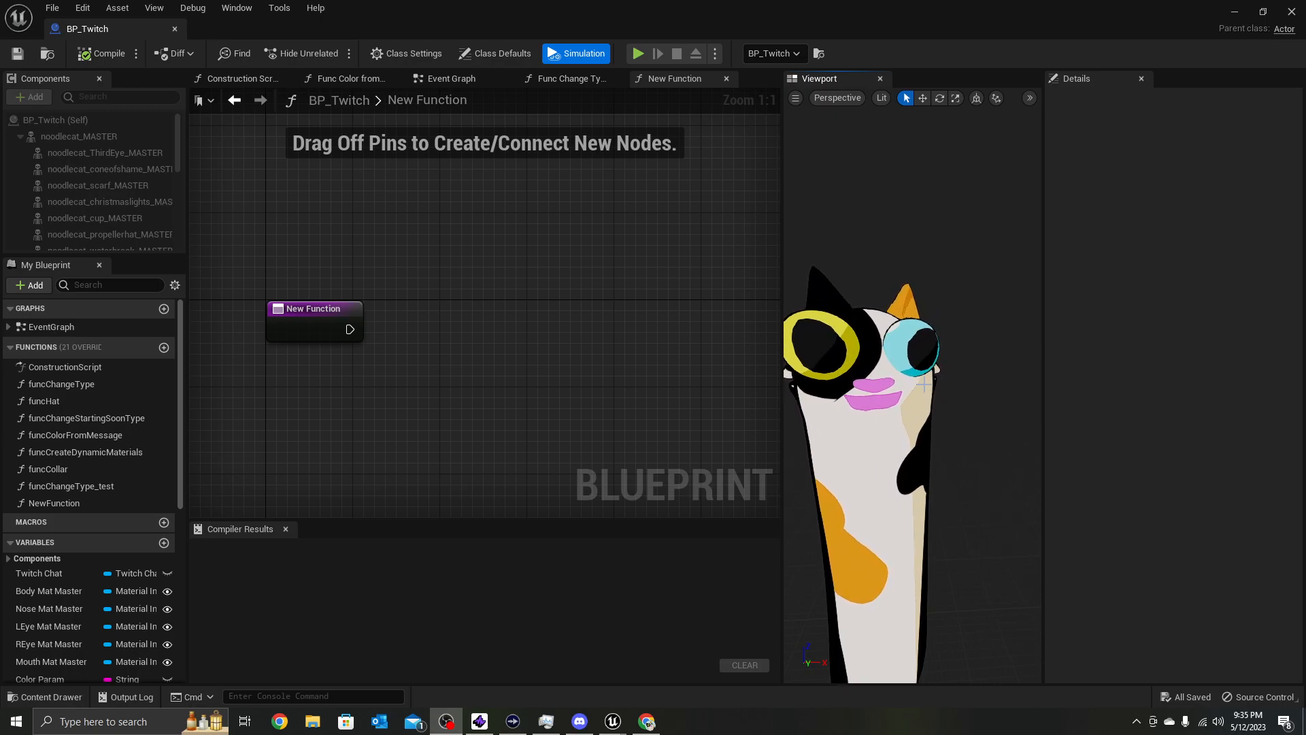
drag(839, 87, 1100, 91)
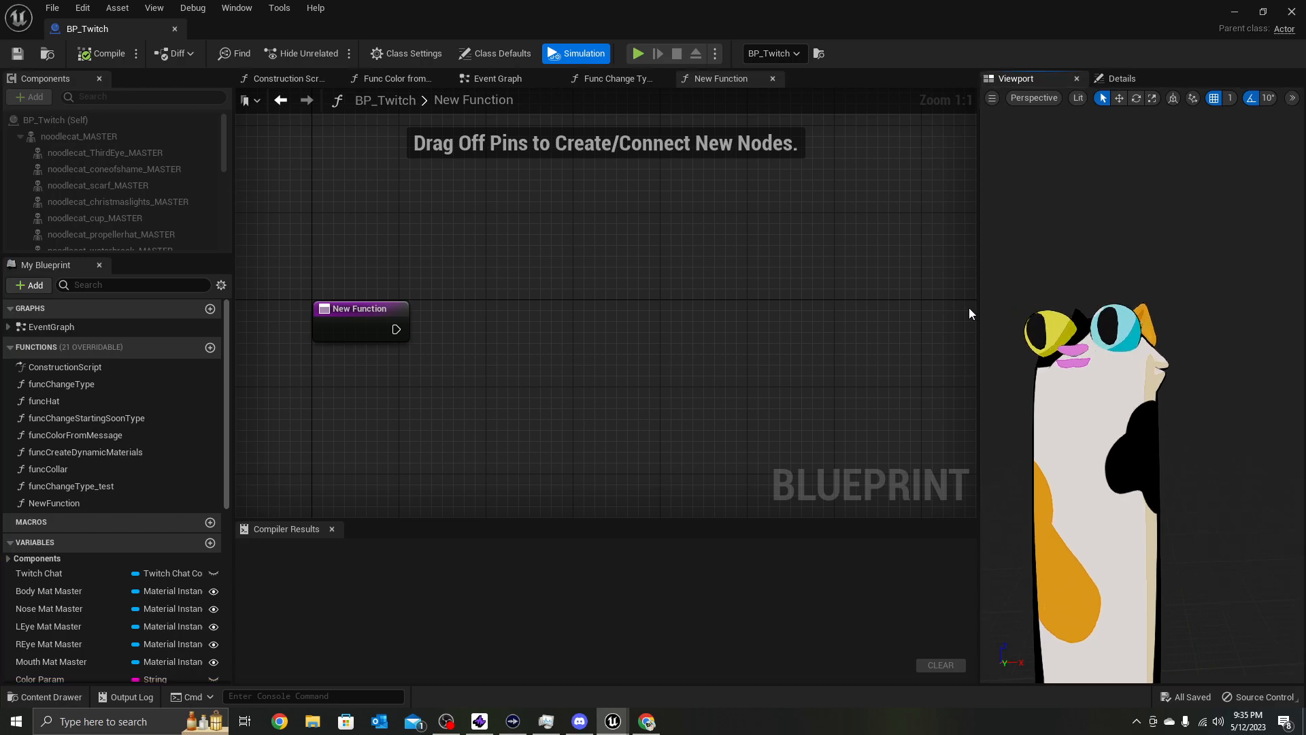
drag(978, 342, 894, 327)
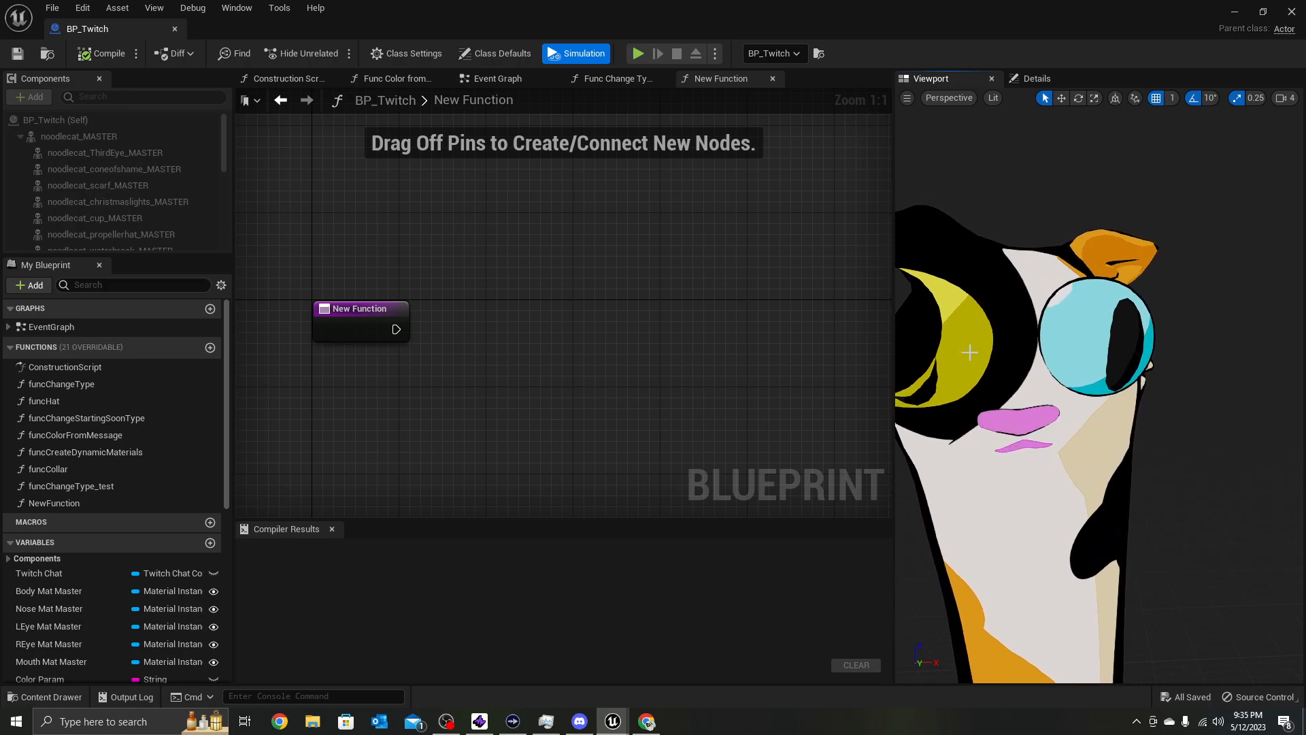
scroll(988, 361, down, 5)
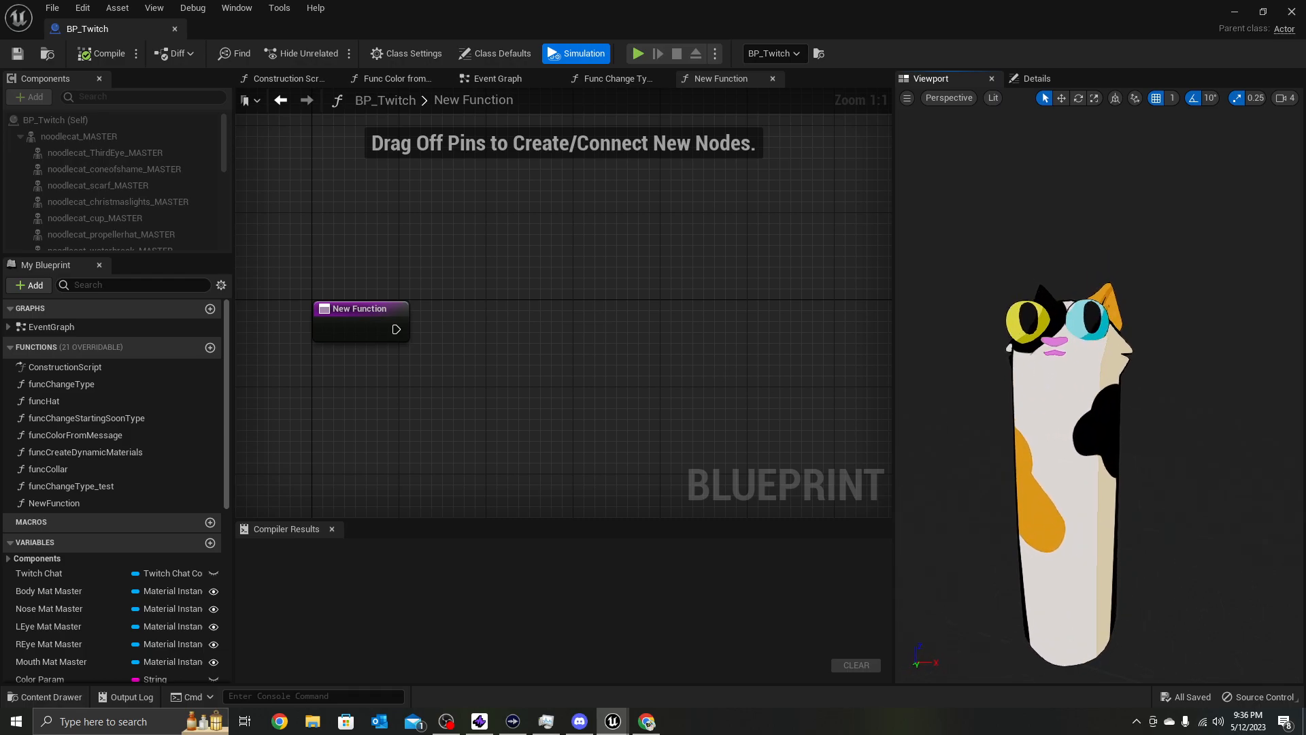
scroll(997, 422, up, 5)
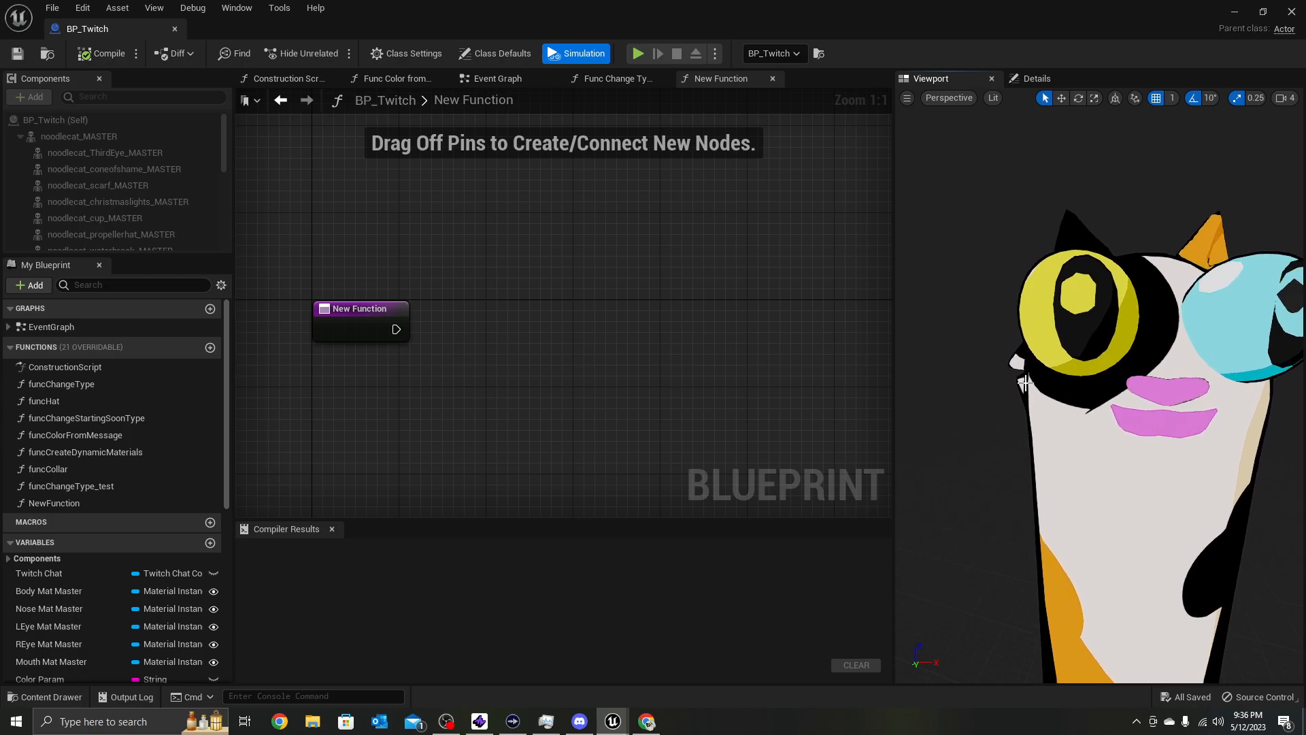
scroll(1081, 418, down, 6)
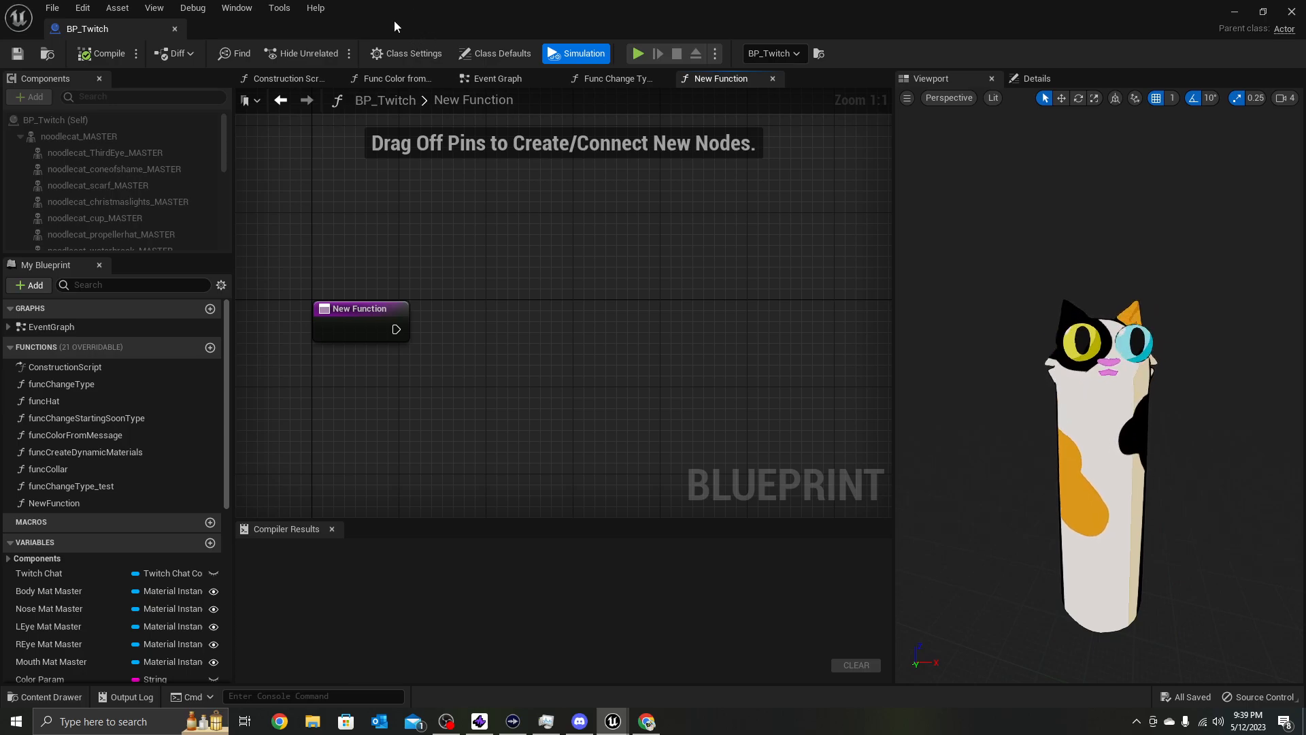
Start playing the level from BP_Twitch and open the Master_Materials folder inside 03_Materials in the level editor
click(641, 57)
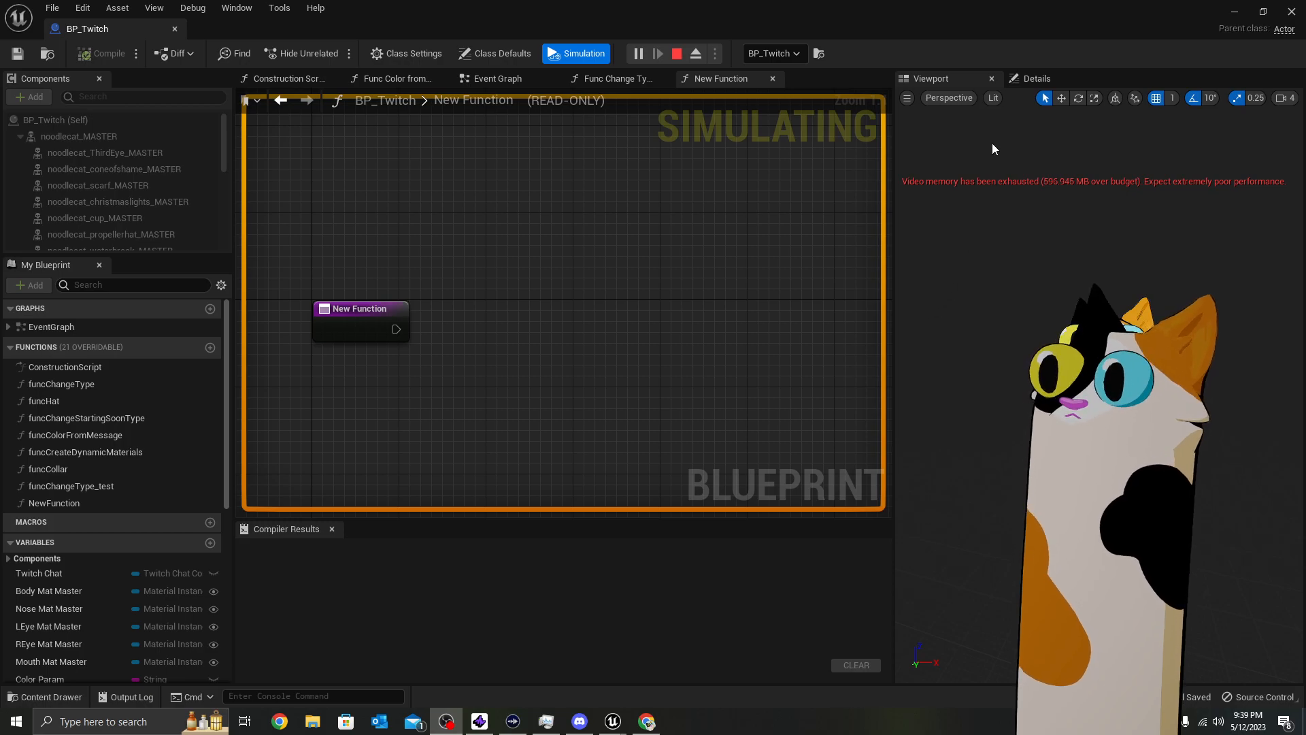
click(1234, 13)
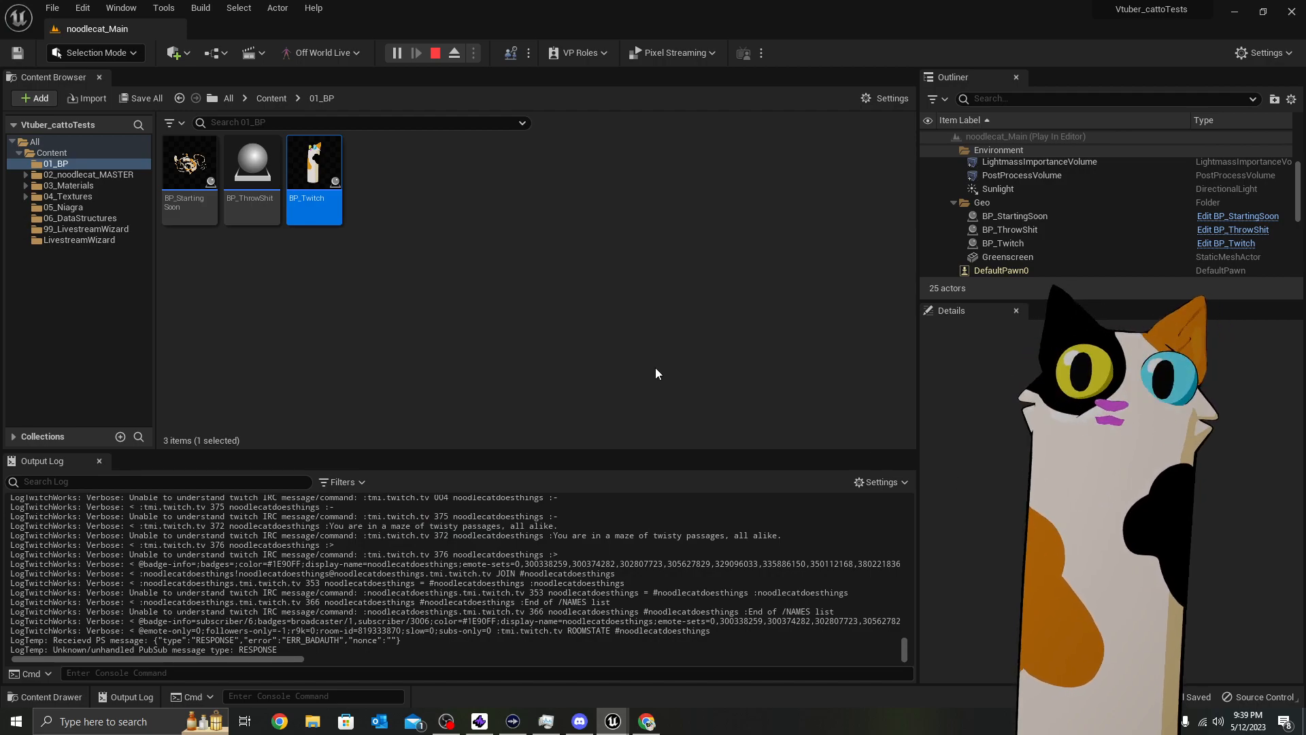
click(68, 185)
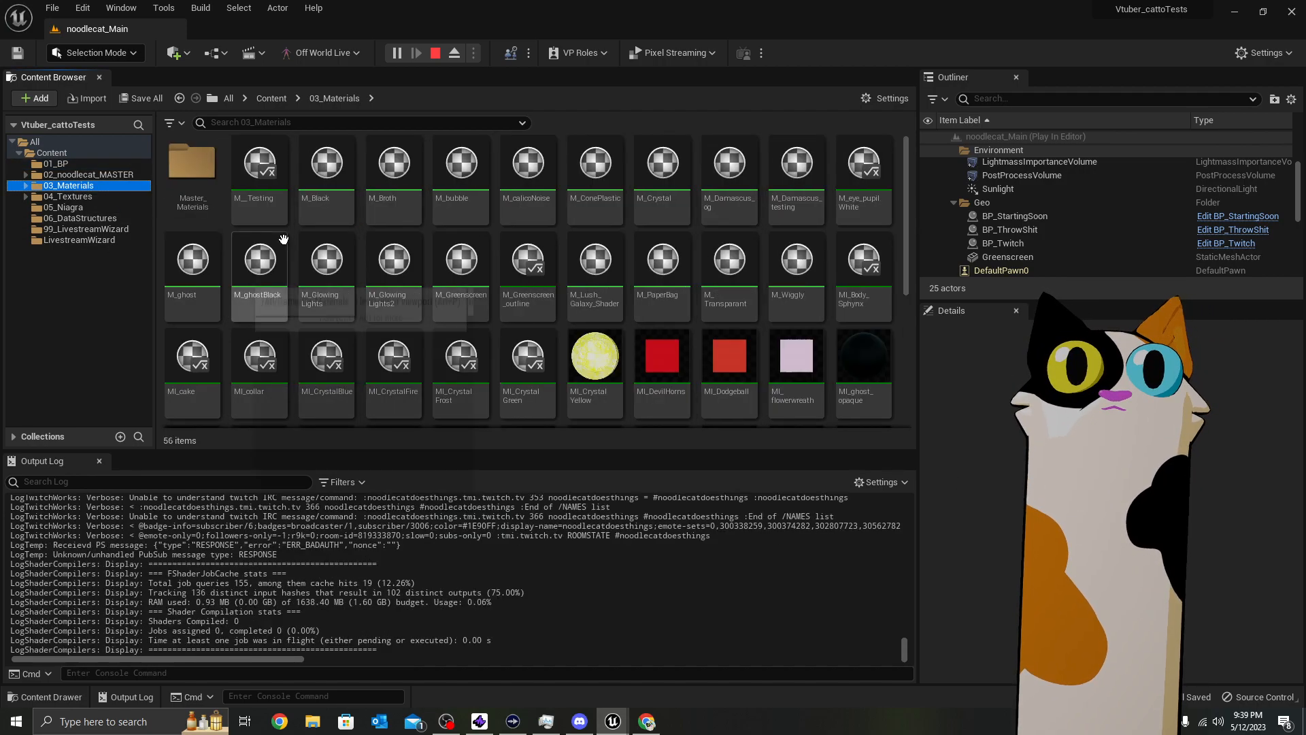
double_click(197, 170)
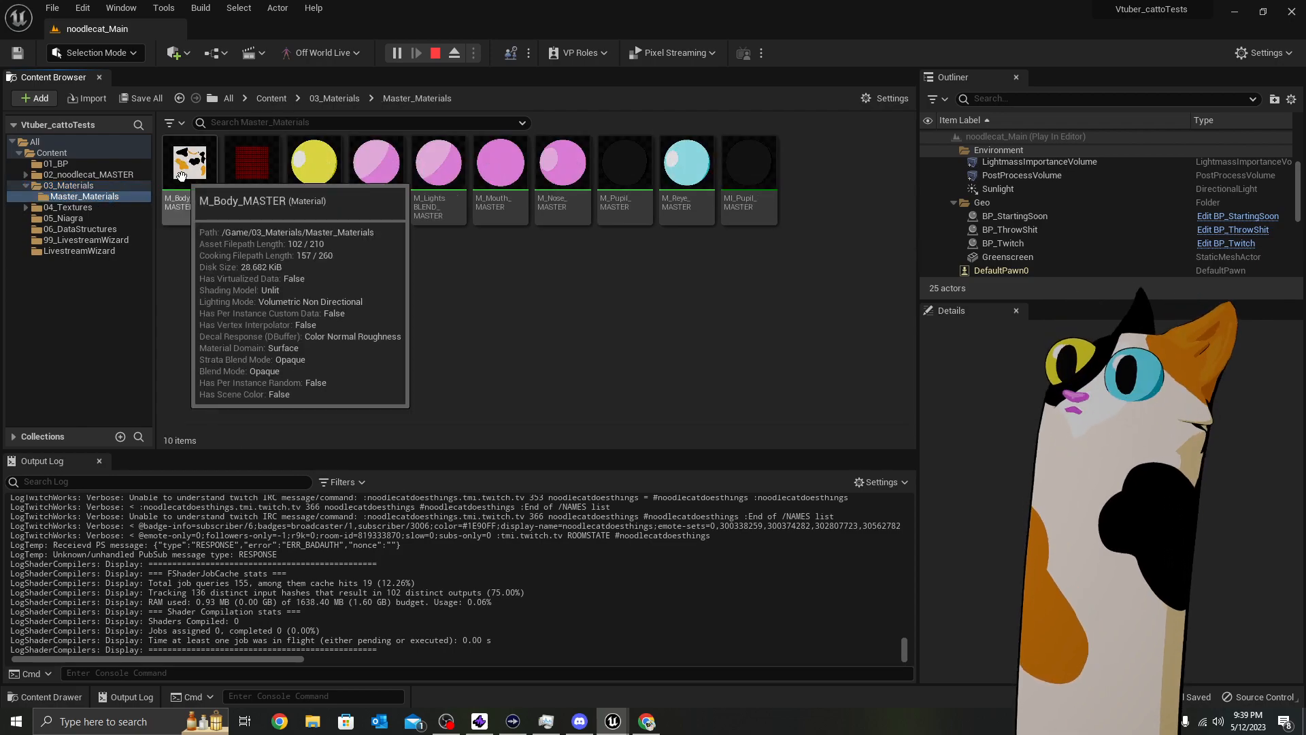
Open the M_Body_MASTER material and frame the front of the cat's head and body in its preview
double_click(180, 170)
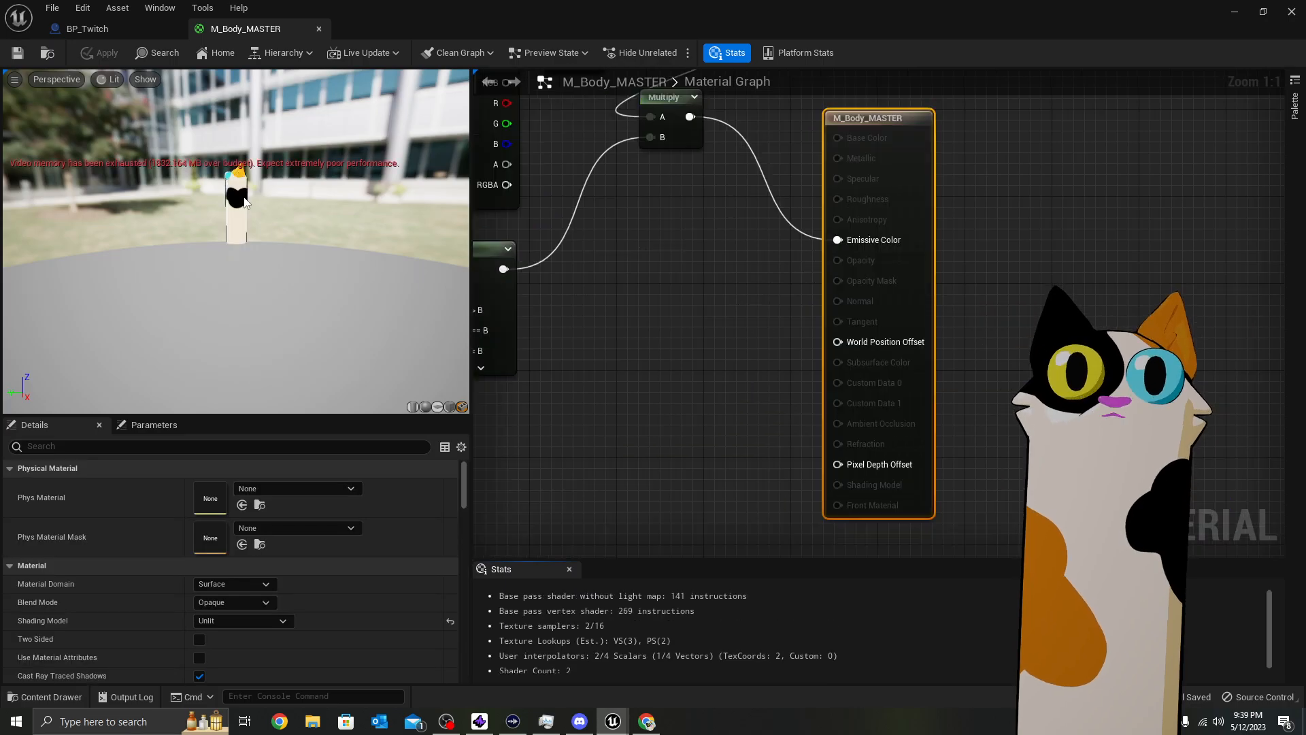
drag(215, 182, 347, 182)
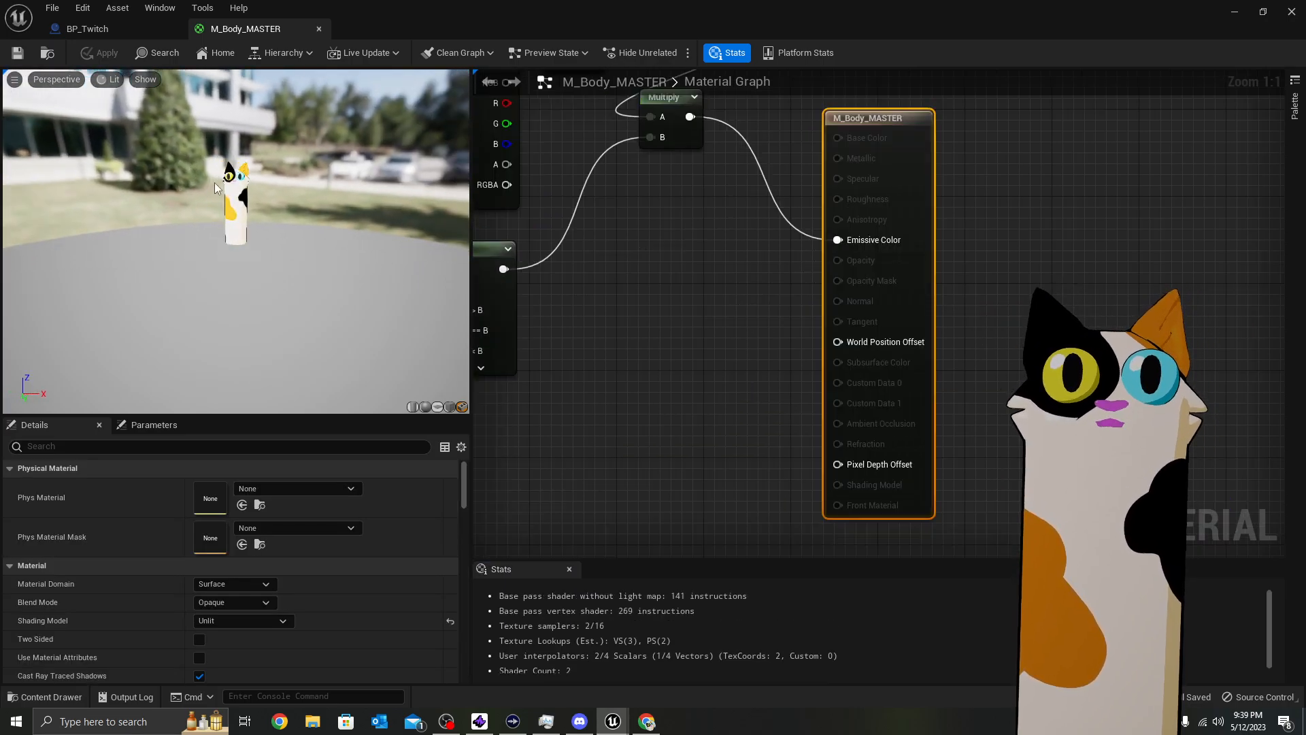
scroll(218, 206, up, 8)
middle_drag(227, 211, 211, 320)
scroll(227, 212, down, 3)
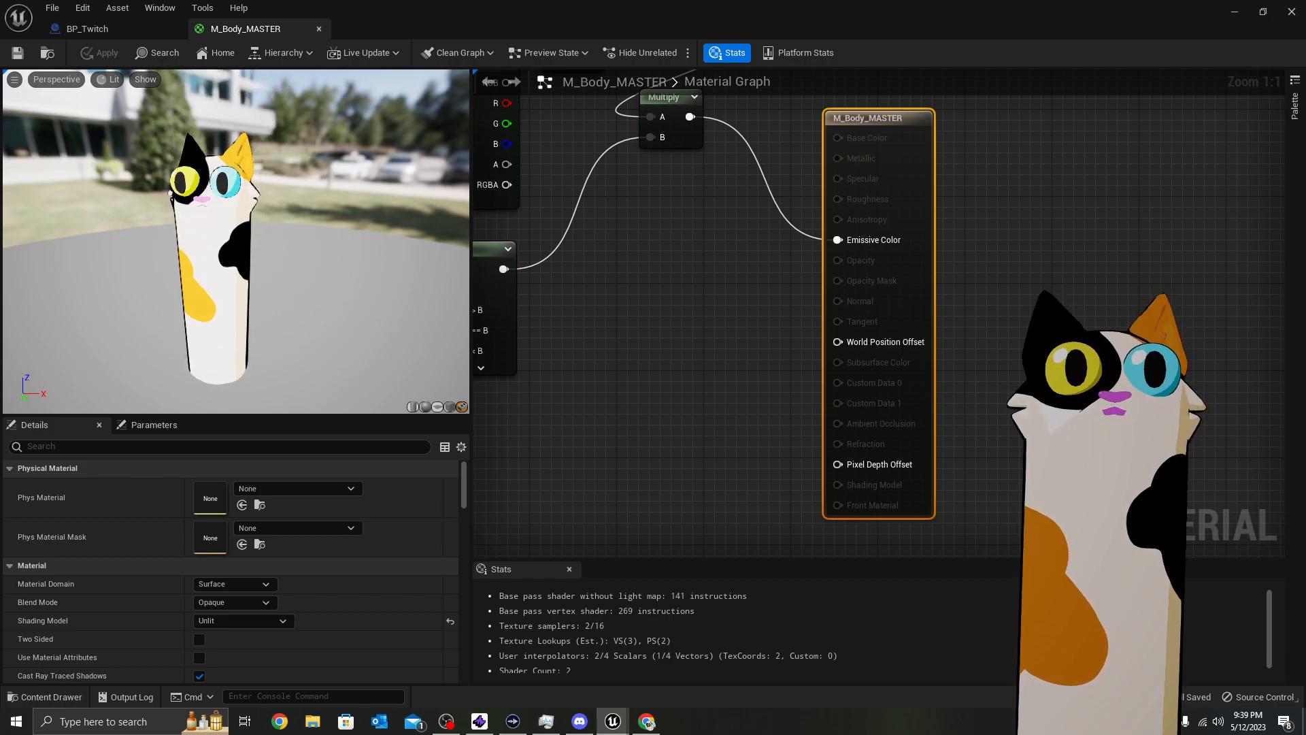
mouse_move(229, 218)
mouse_down()
mouse_move(197, 219)
mouse_move(229, 218)
mouse_up()
scroll(229, 217, up, 2)
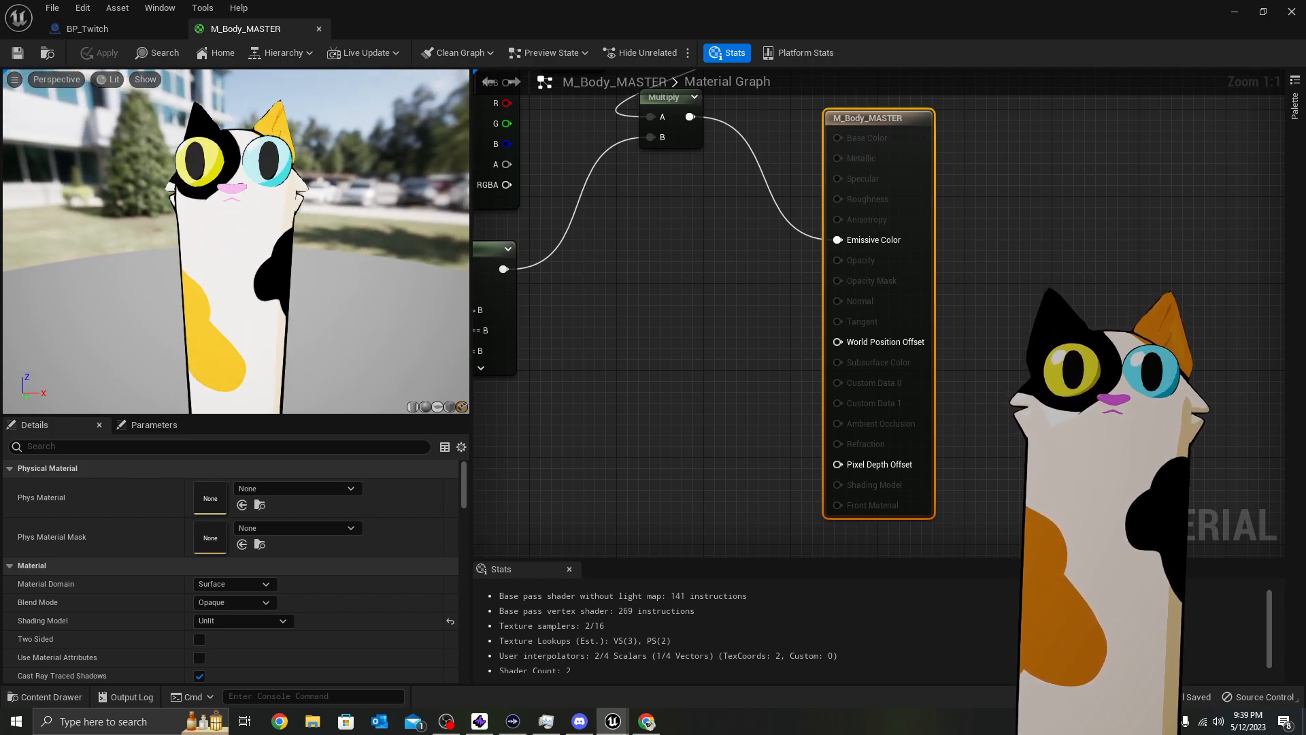
scroll(395, 303, up, 2)
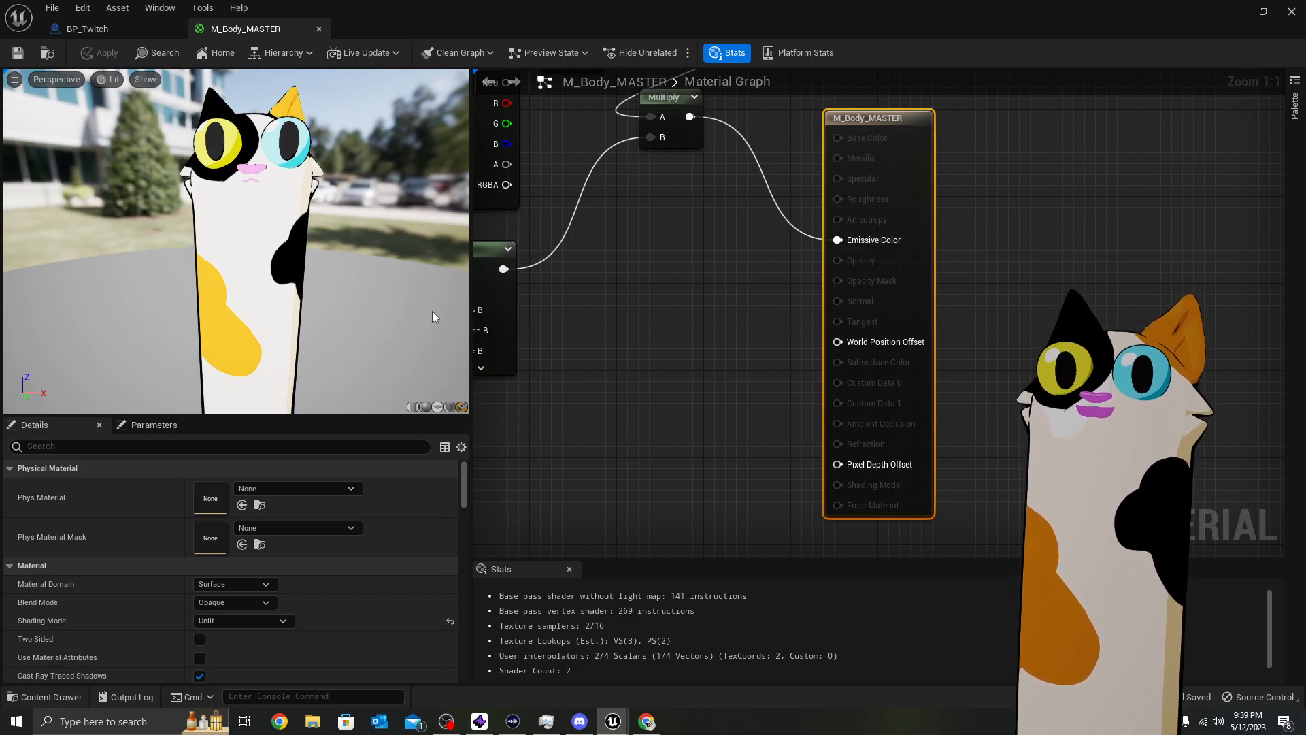
Examine the overall M_Body_MASTER material graph, from its output node back to the Texture File, UserColor and Mask inputs
scroll(605, 344, down, 7)
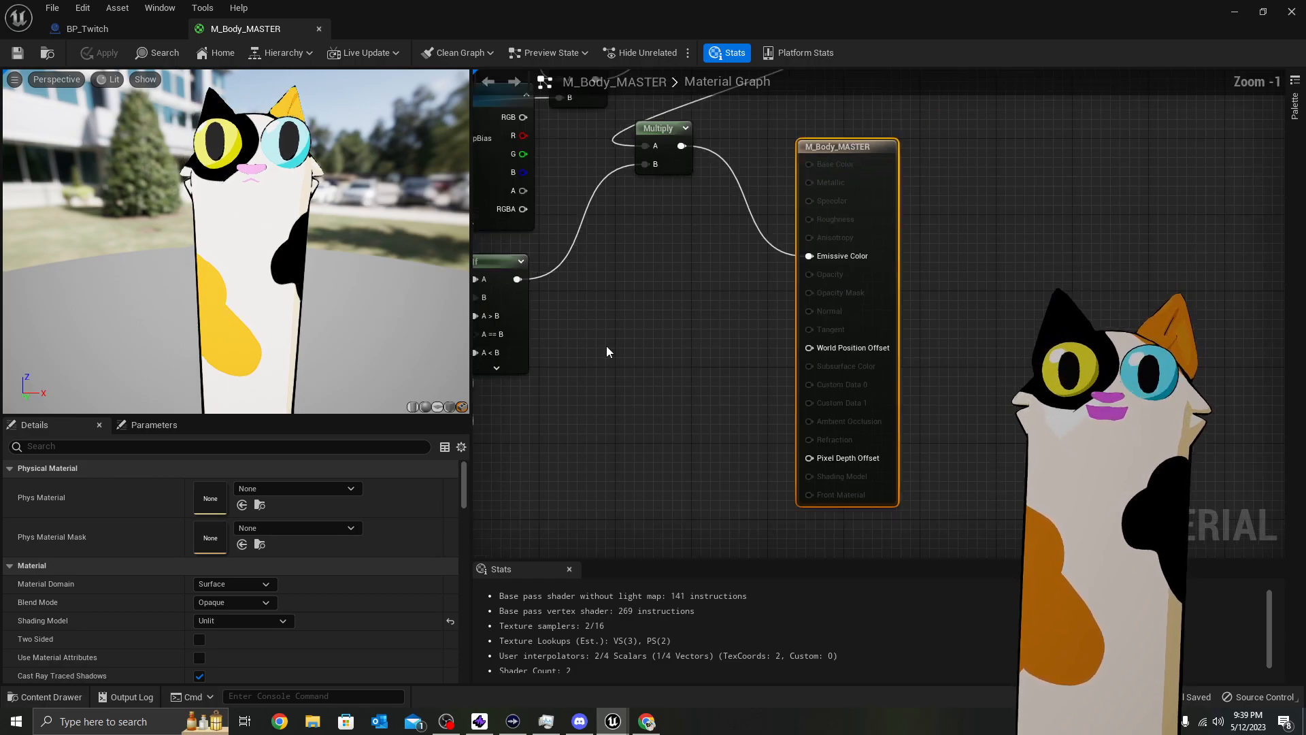
scroll(630, 363, down, 1)
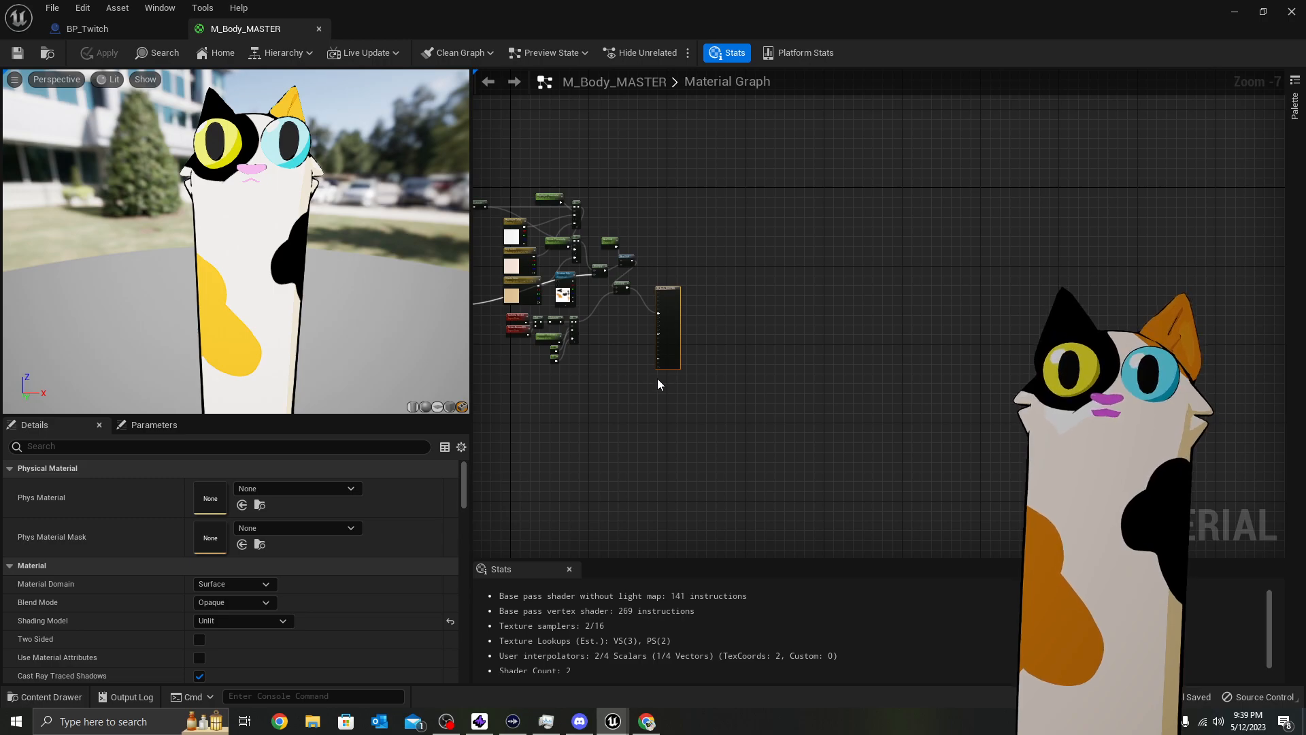
scroll(587, 379, up, 3)
right_drag(572, 374, 911, 525)
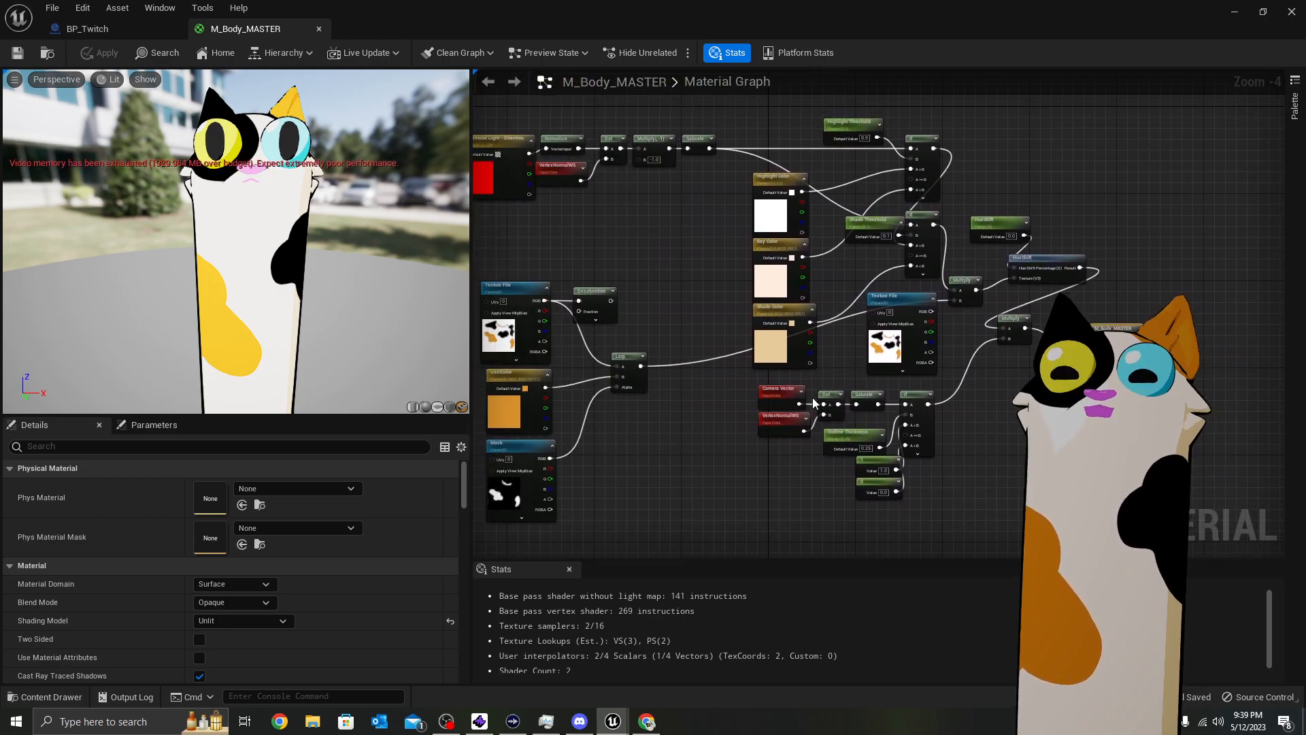
scroll(817, 404, down, 1)
scroll(817, 404, up, 1)
scroll(811, 396, up, 1)
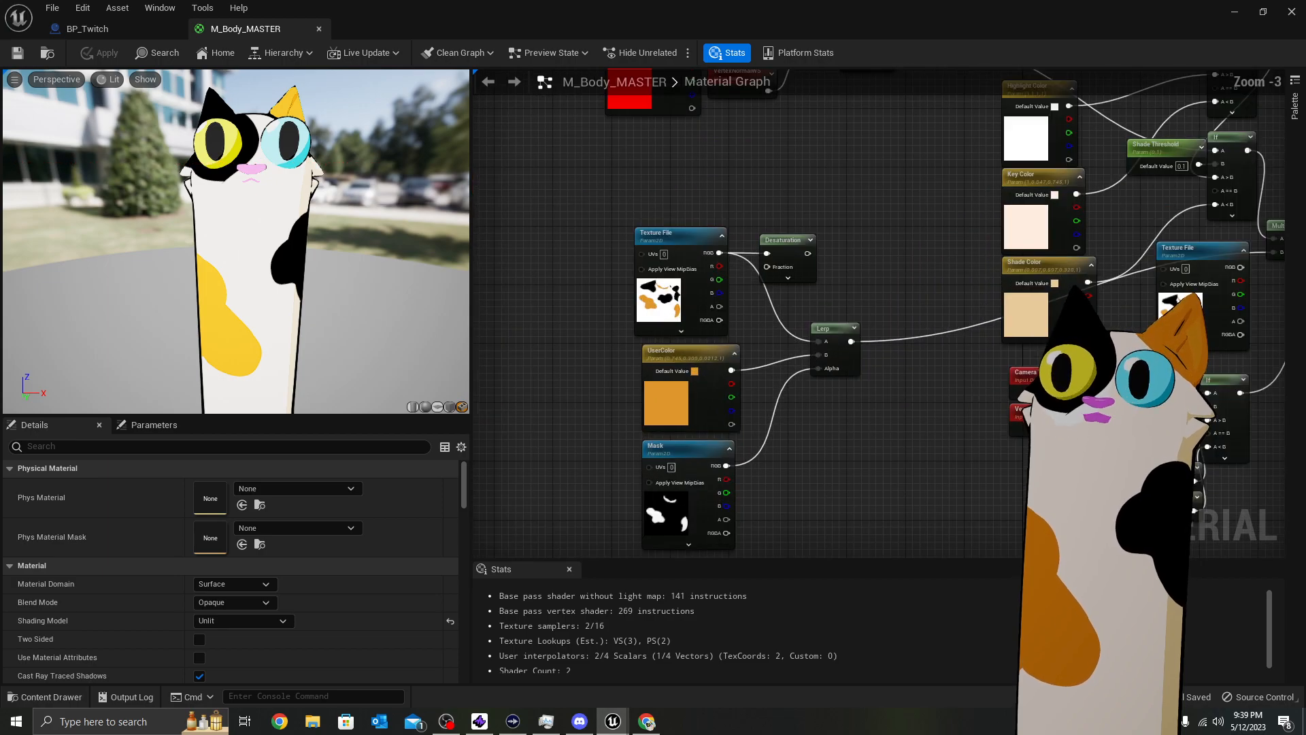
right_drag(811, 395, 839, 406)
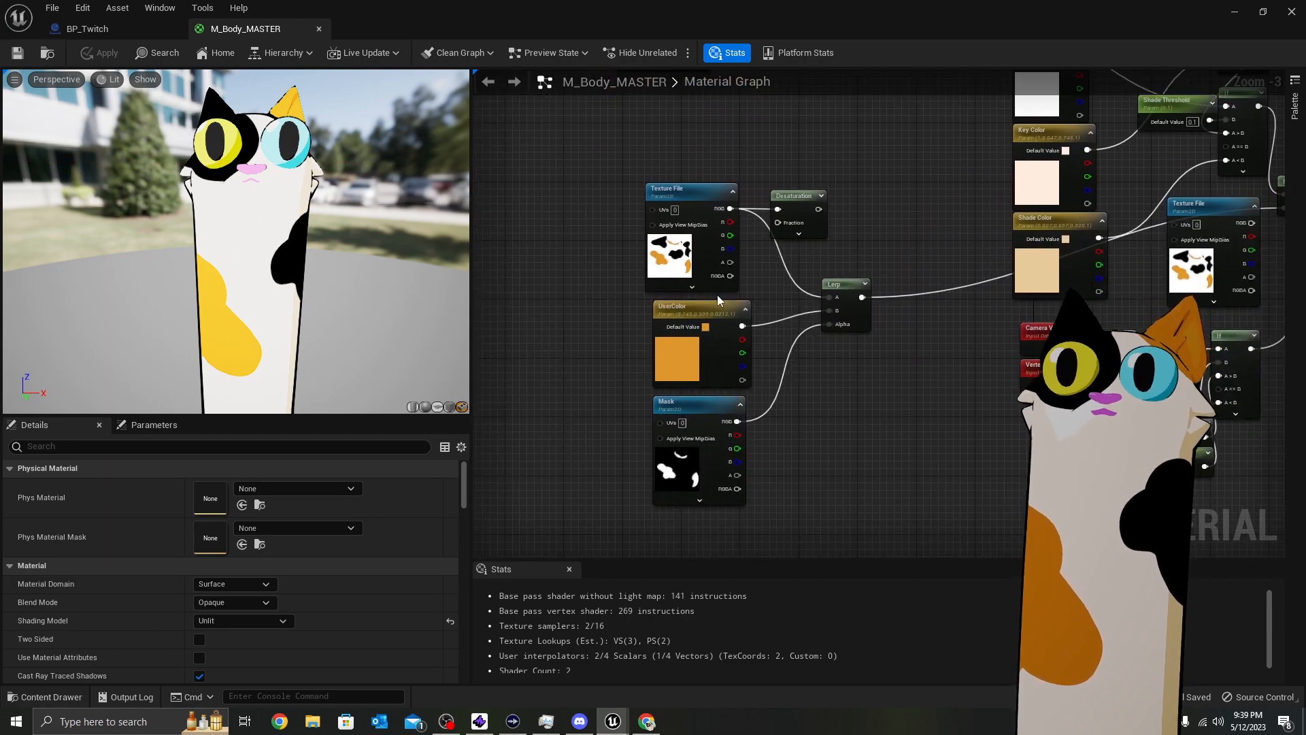
Inspect the Texture File, UserColor and Mask parameter nodes and the Lerp node that blends them
click(687, 247)
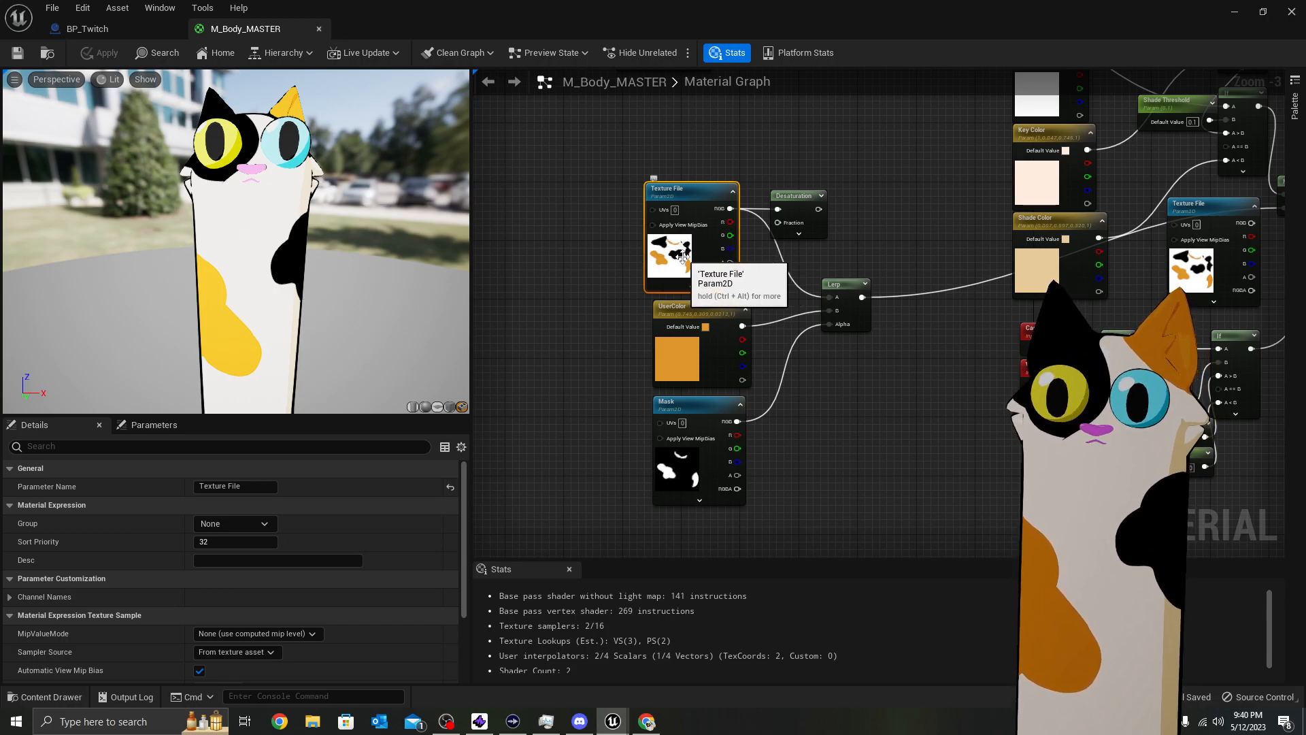
click(695, 353)
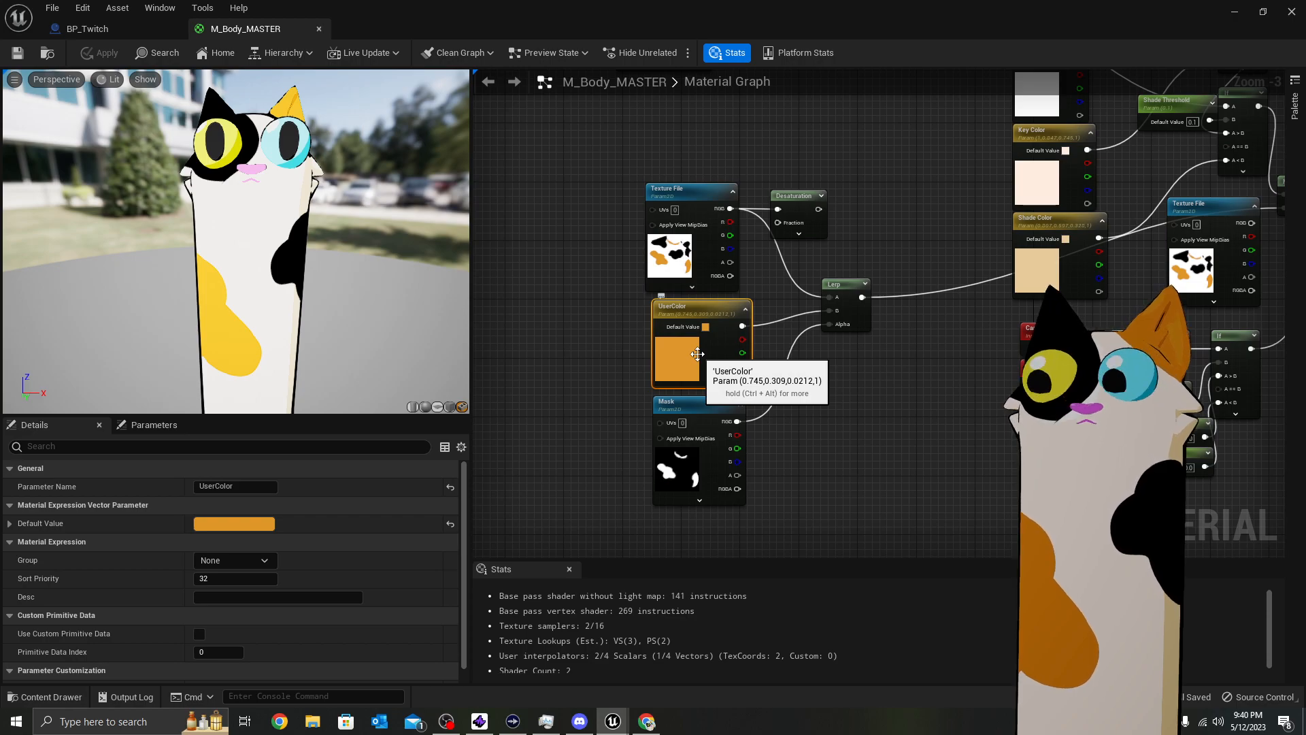
click(693, 468)
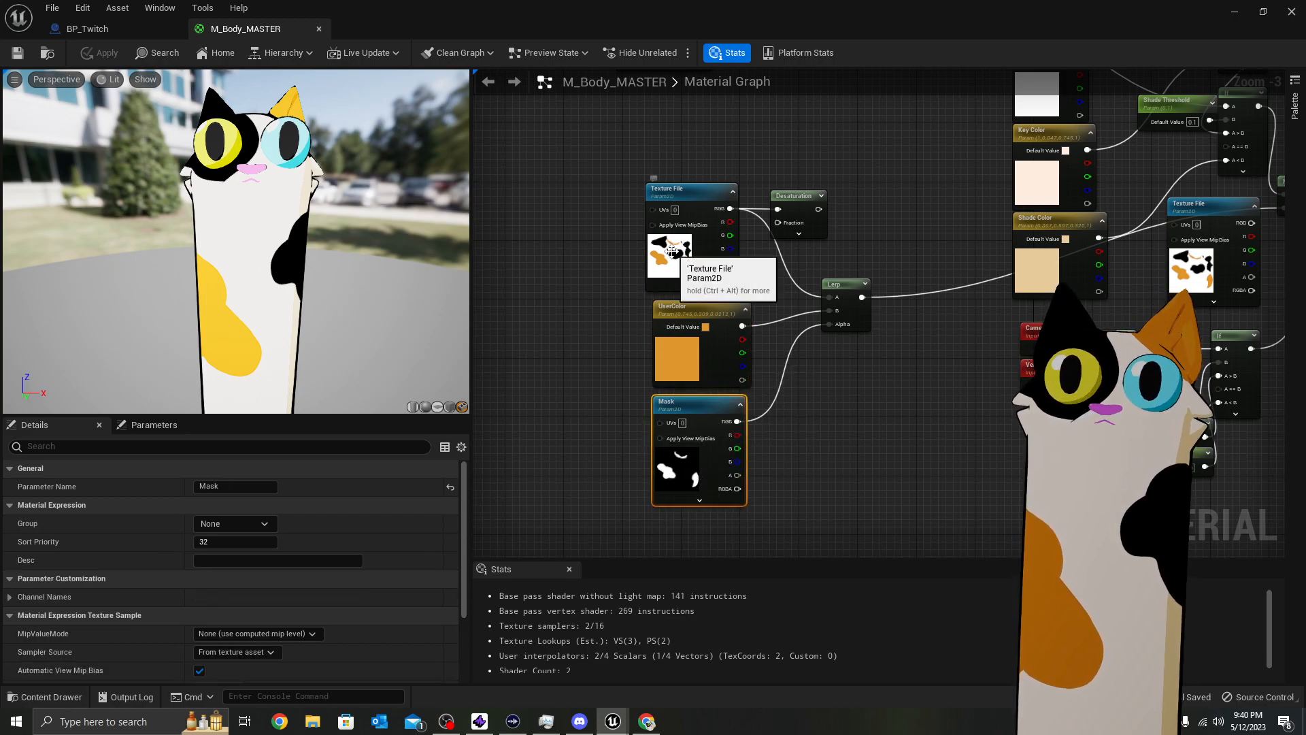
click(671, 252)
click(694, 457)
click(681, 263)
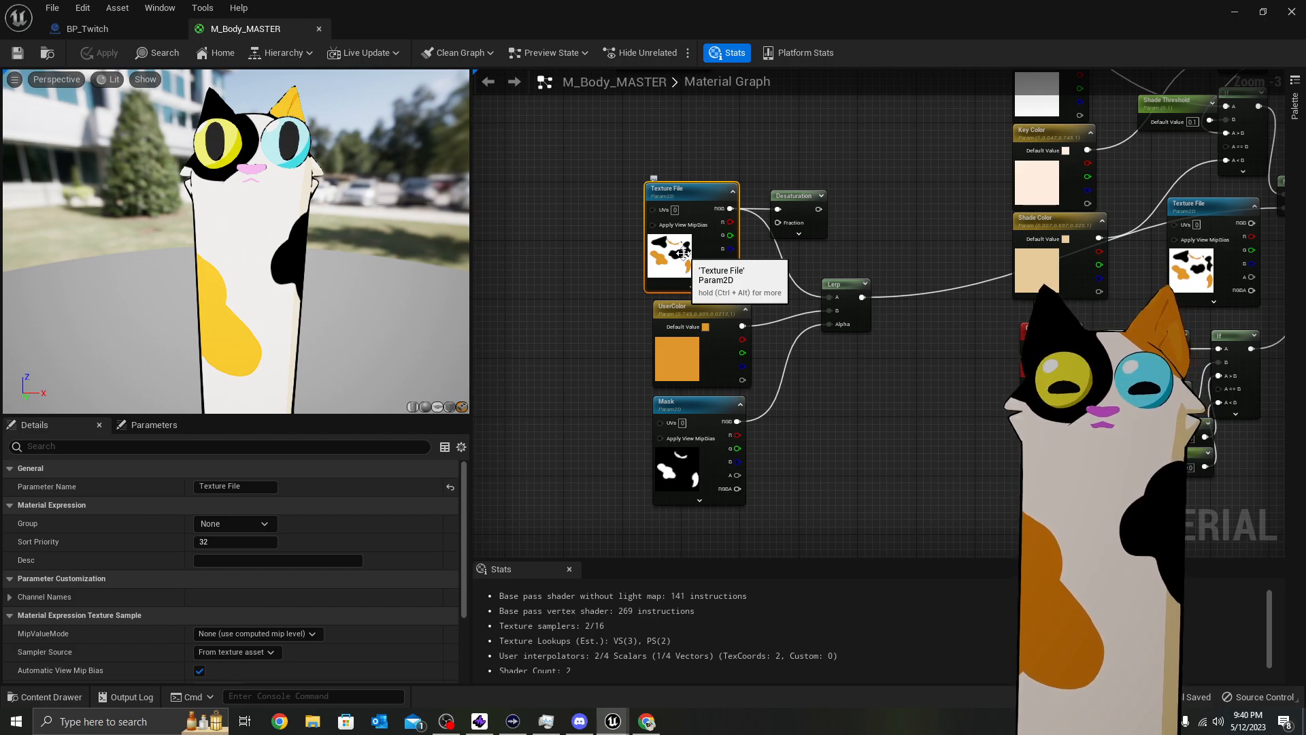
click(850, 320)
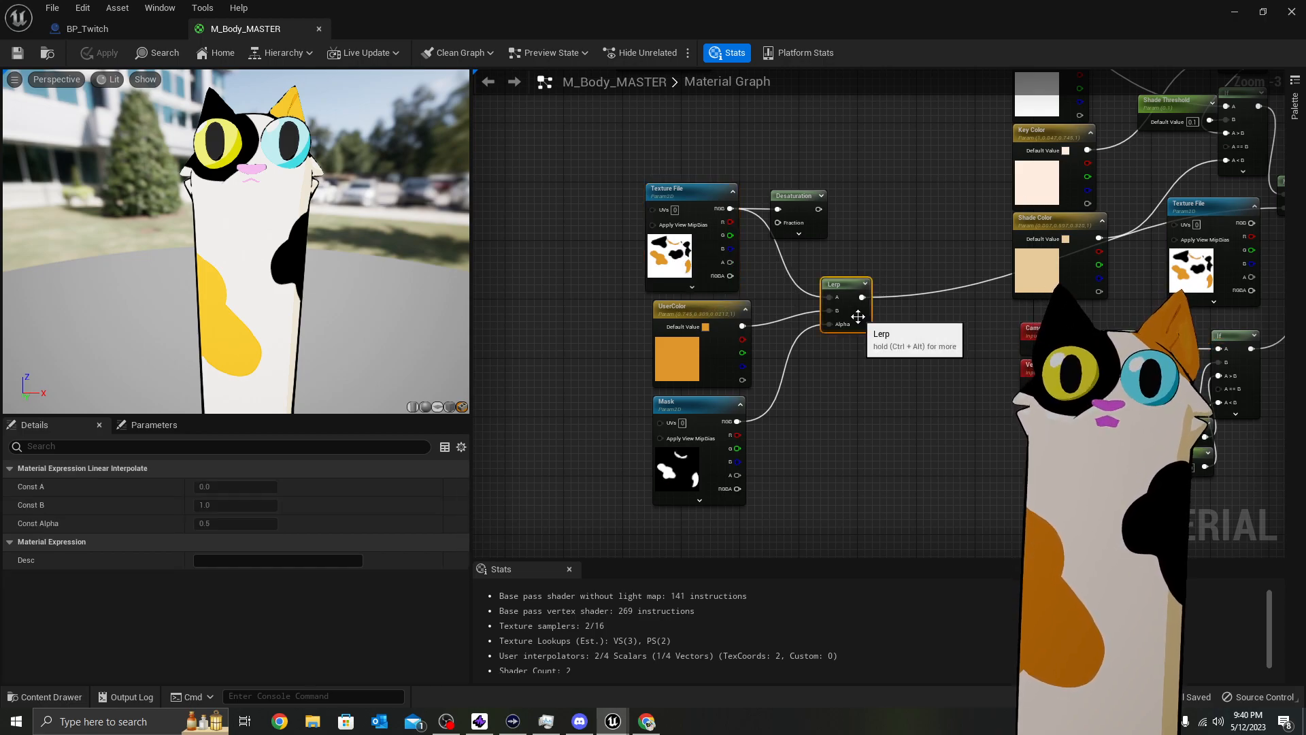
Try a saturated violet (5B00FF) and a bright green (00FF4C) as the UserColor parameter's default color
double_click(696, 367)
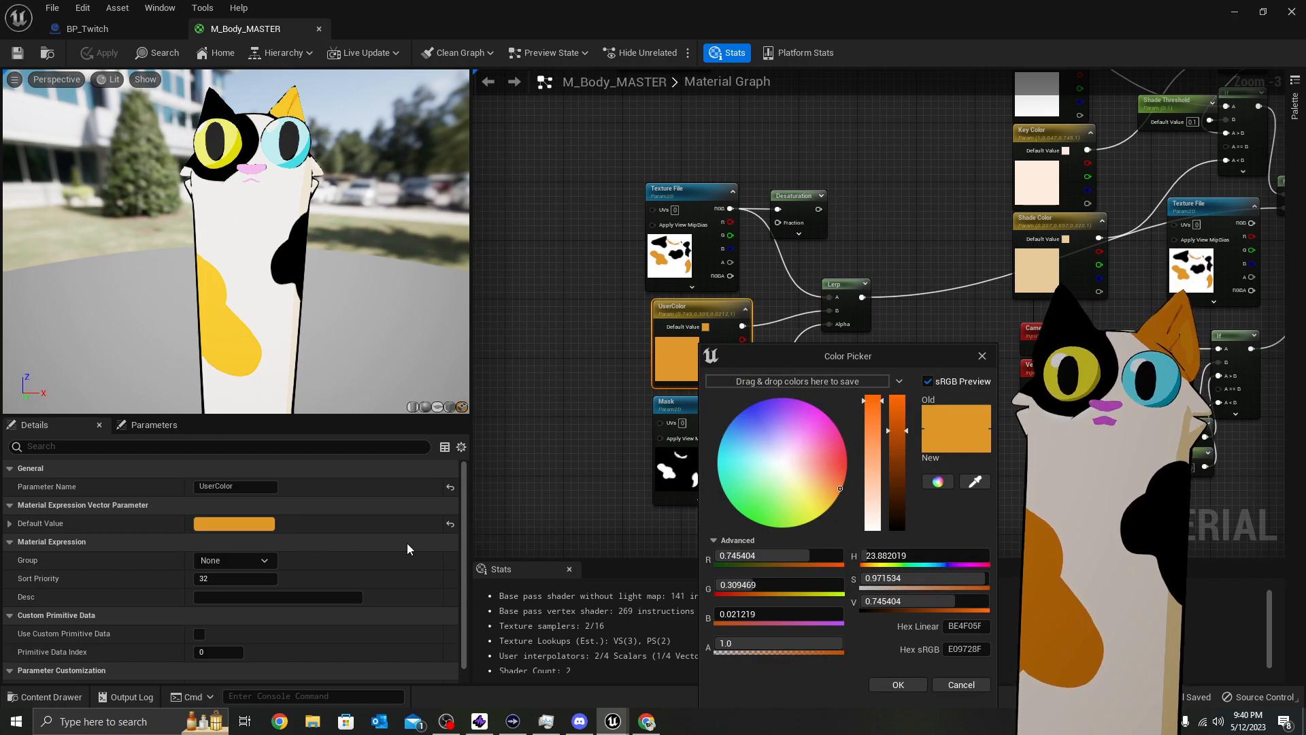
click(765, 423)
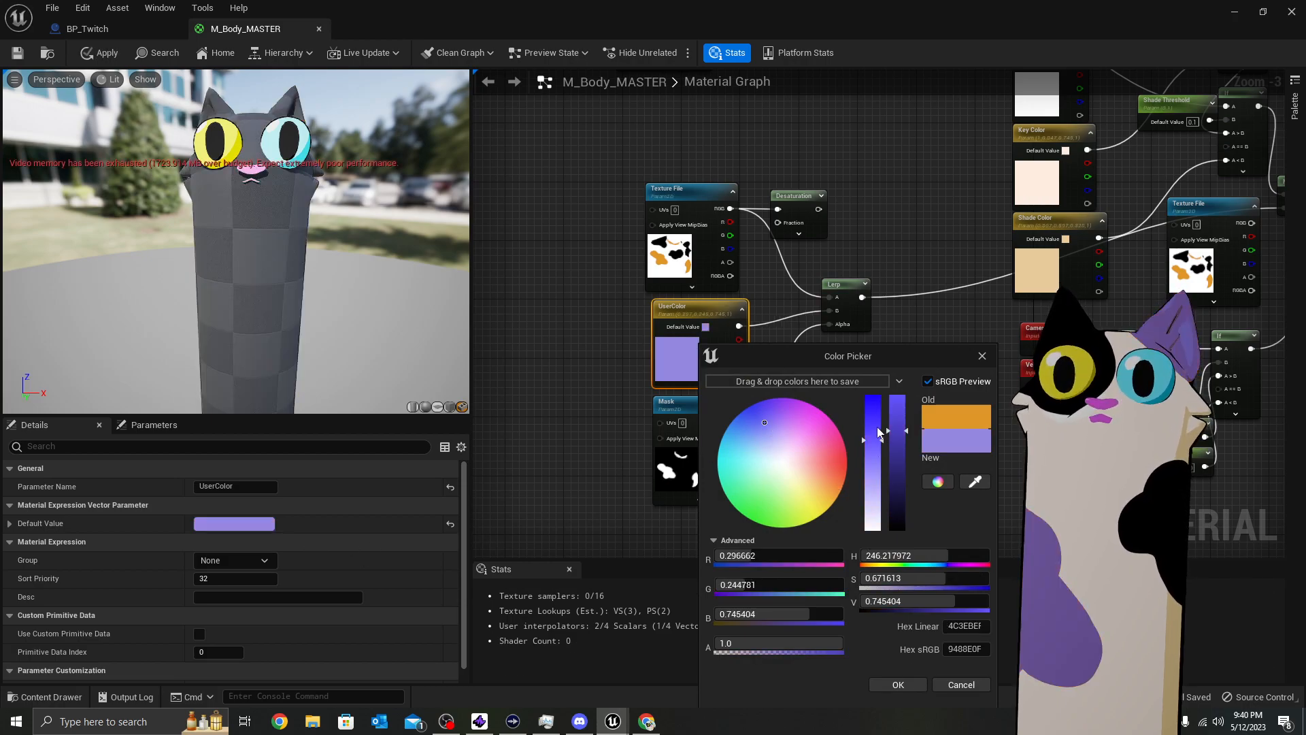
drag(879, 436, 902, 396)
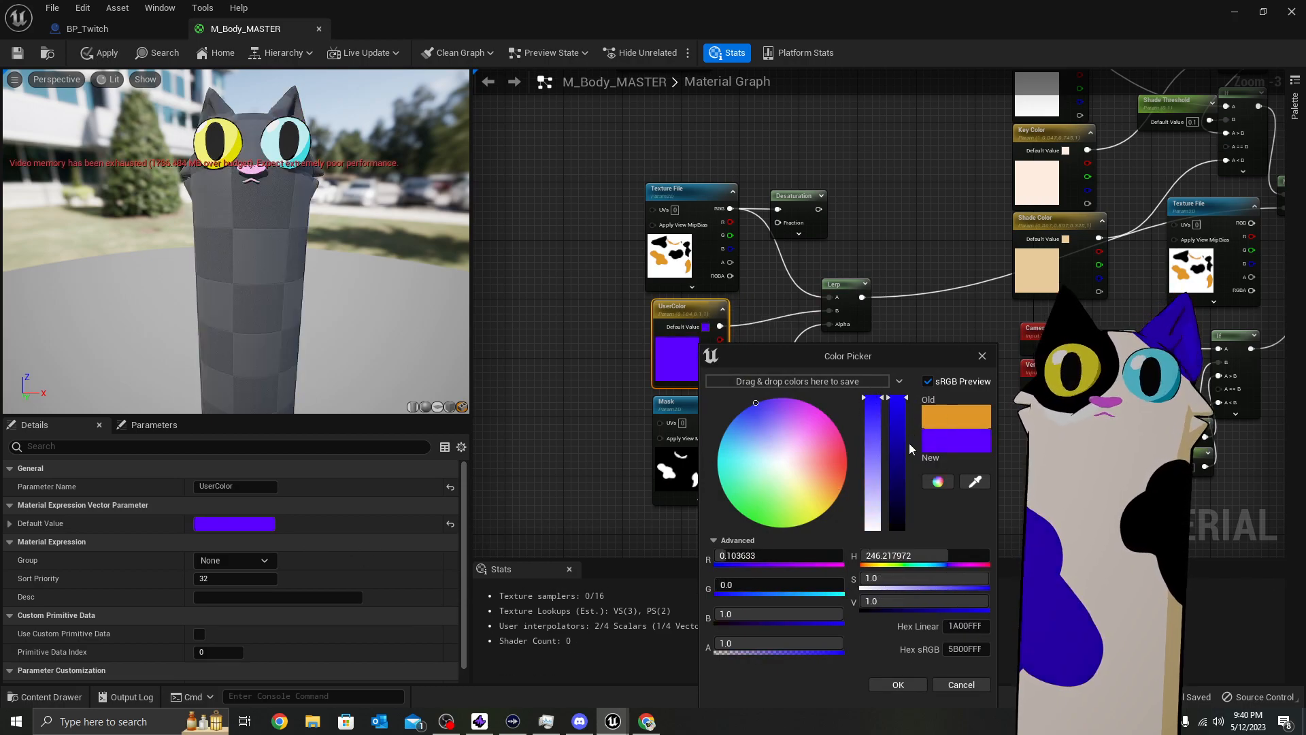
drag(824, 492, 764, 500)
click(753, 504)
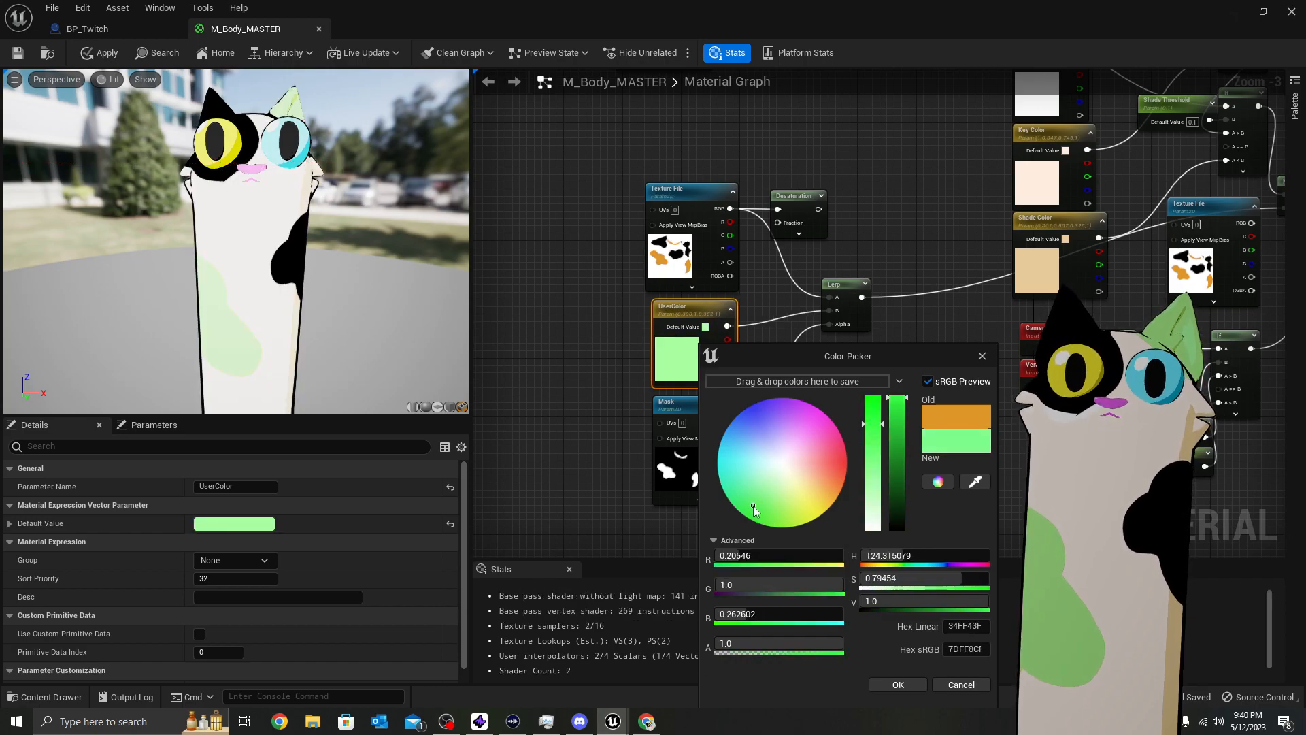
drag(873, 413, 873, 397)
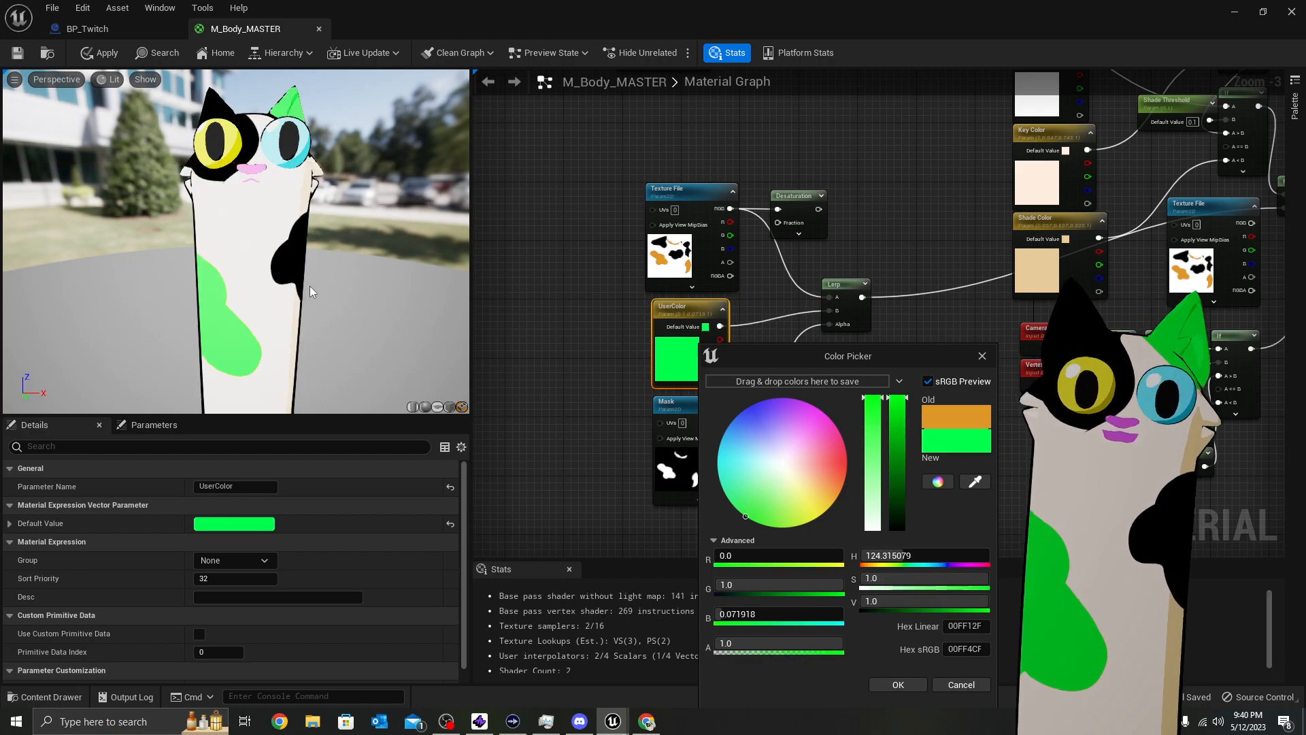
Set the UserColor parameter's default color to pink with sRGB hex FF53E0
click(742, 467)
click(826, 422)
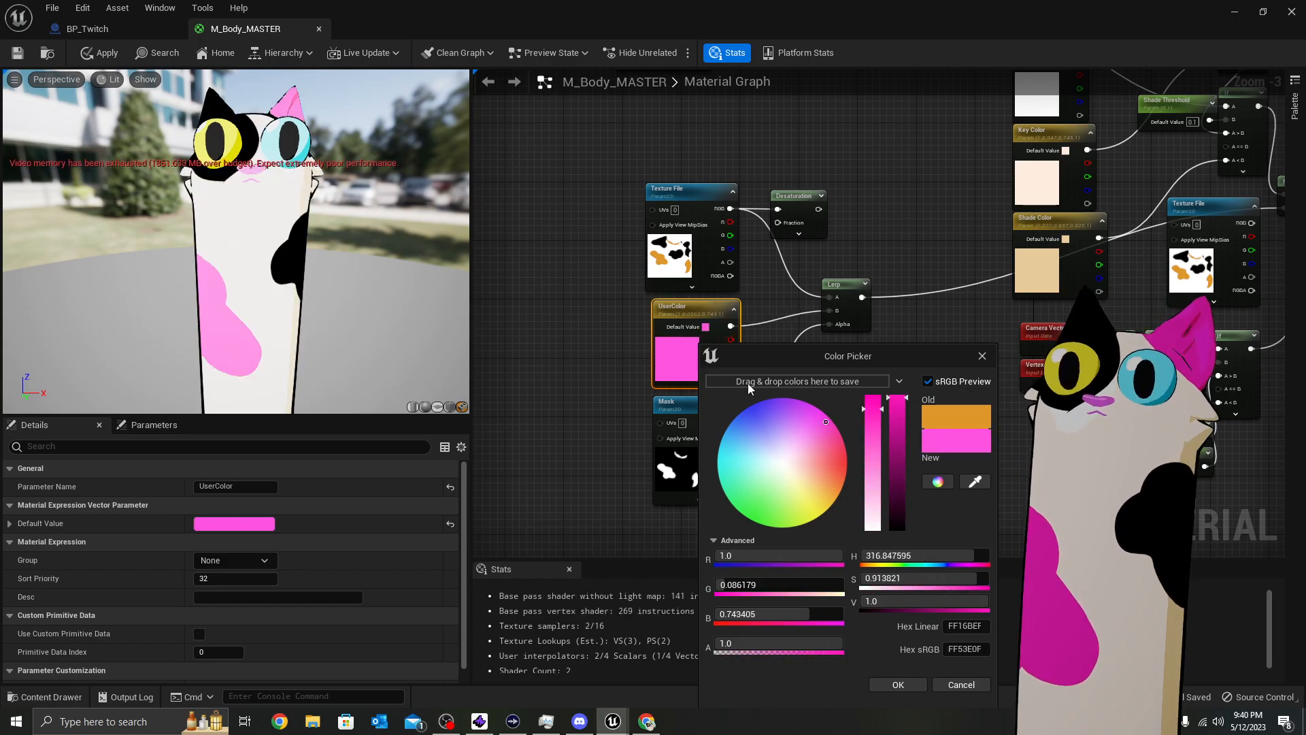
click(675, 259)
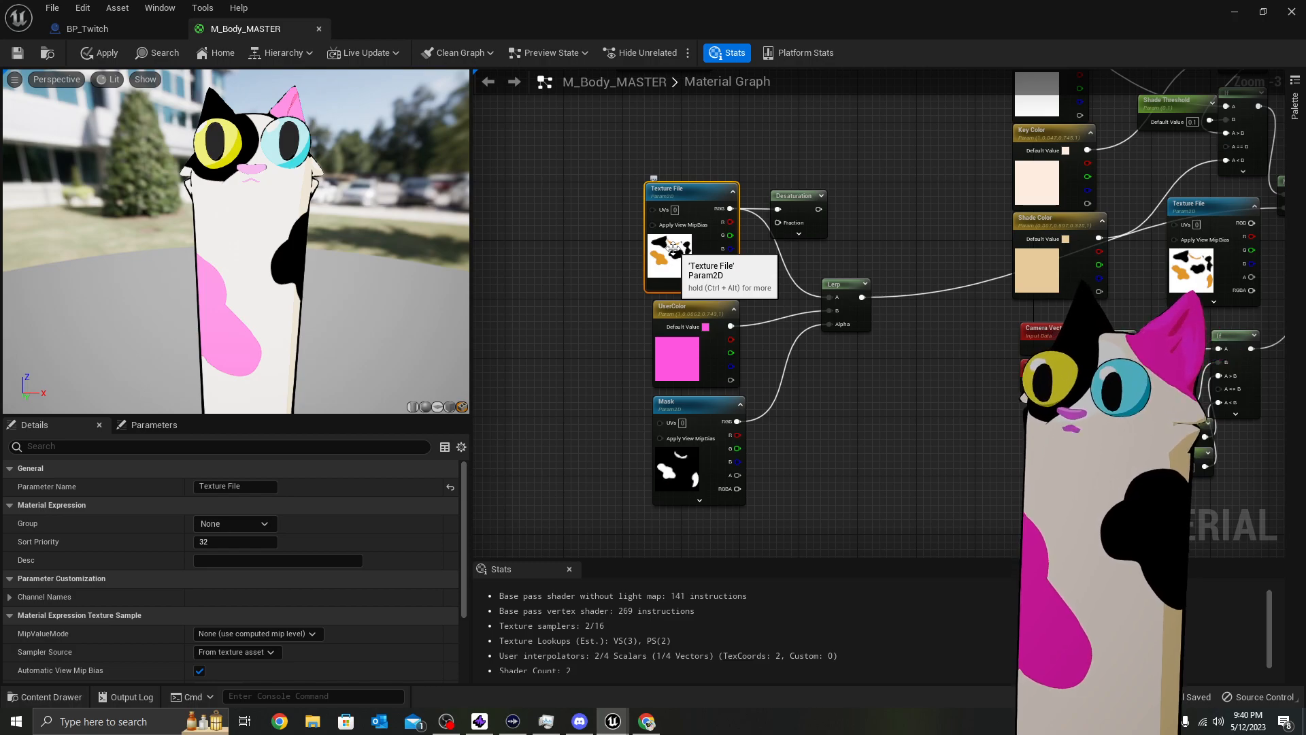
Try black (000000) as the UserColor default color and cancel the change
double_click(704, 354)
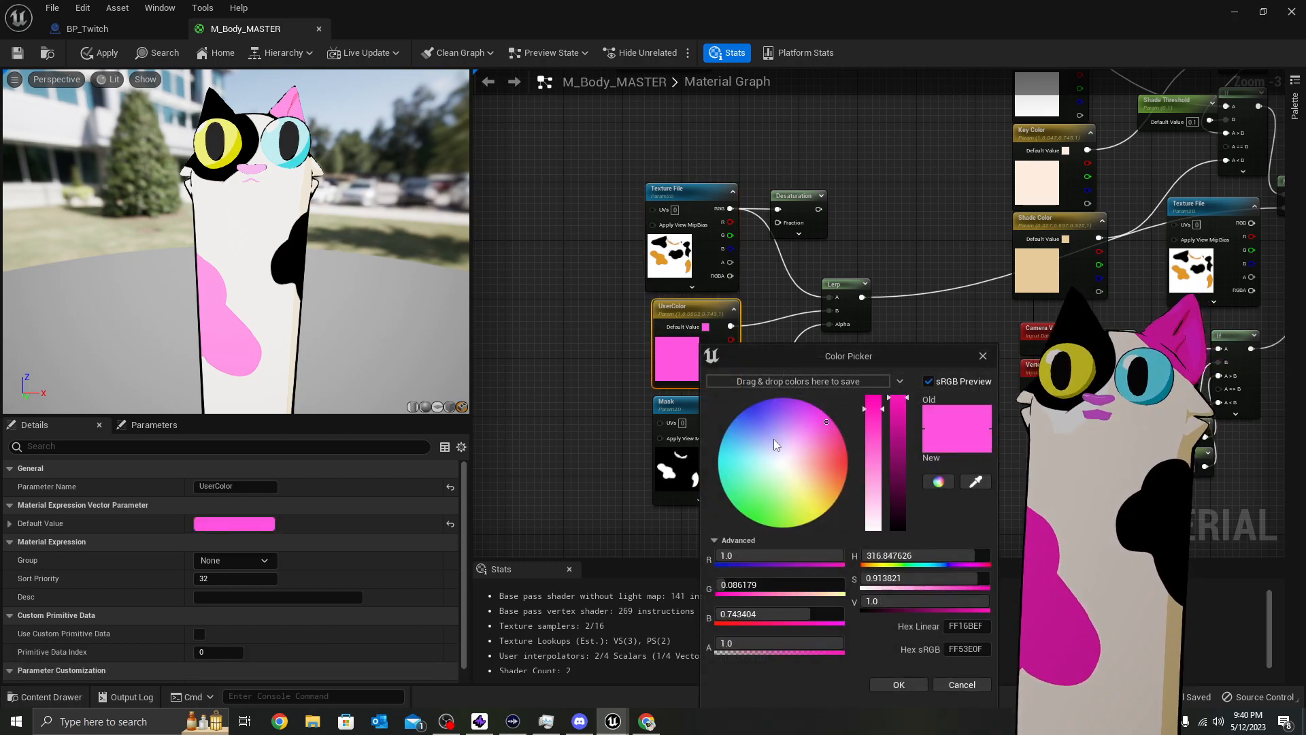
drag(874, 408, 902, 541)
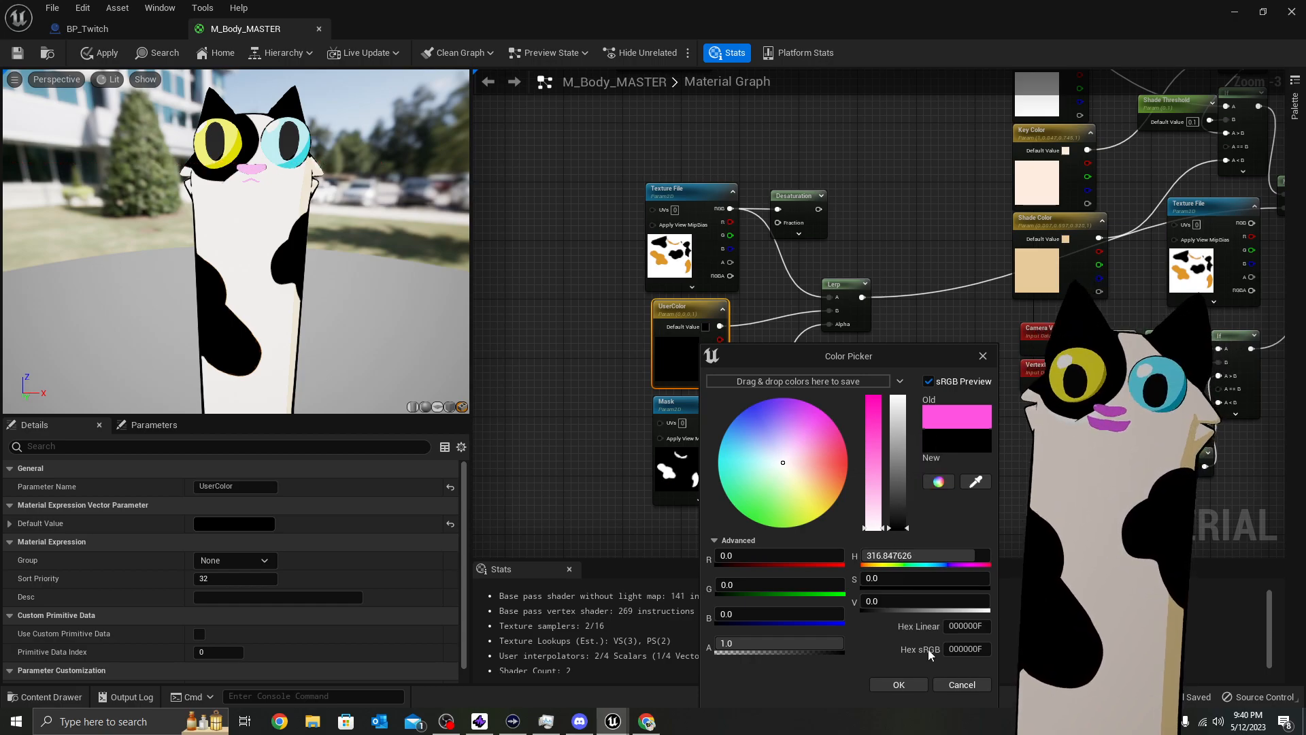
click(962, 685)
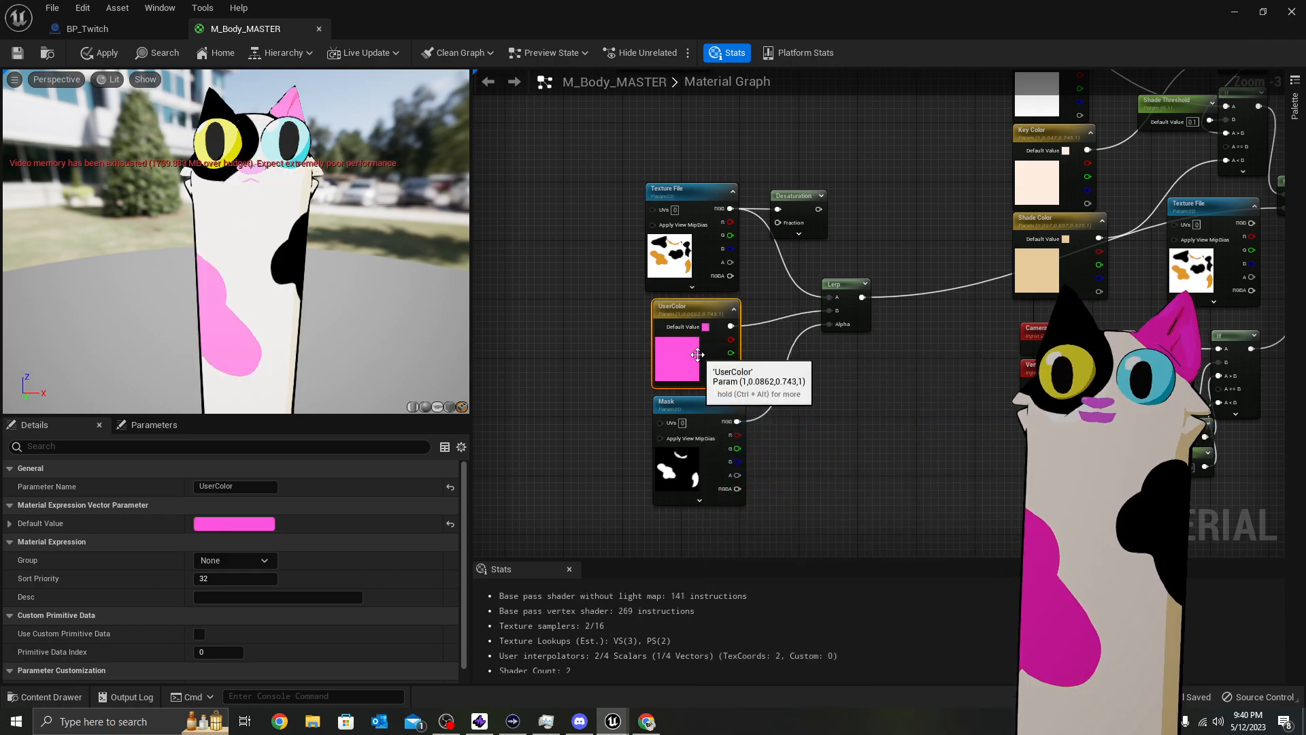
double_click(697, 354)
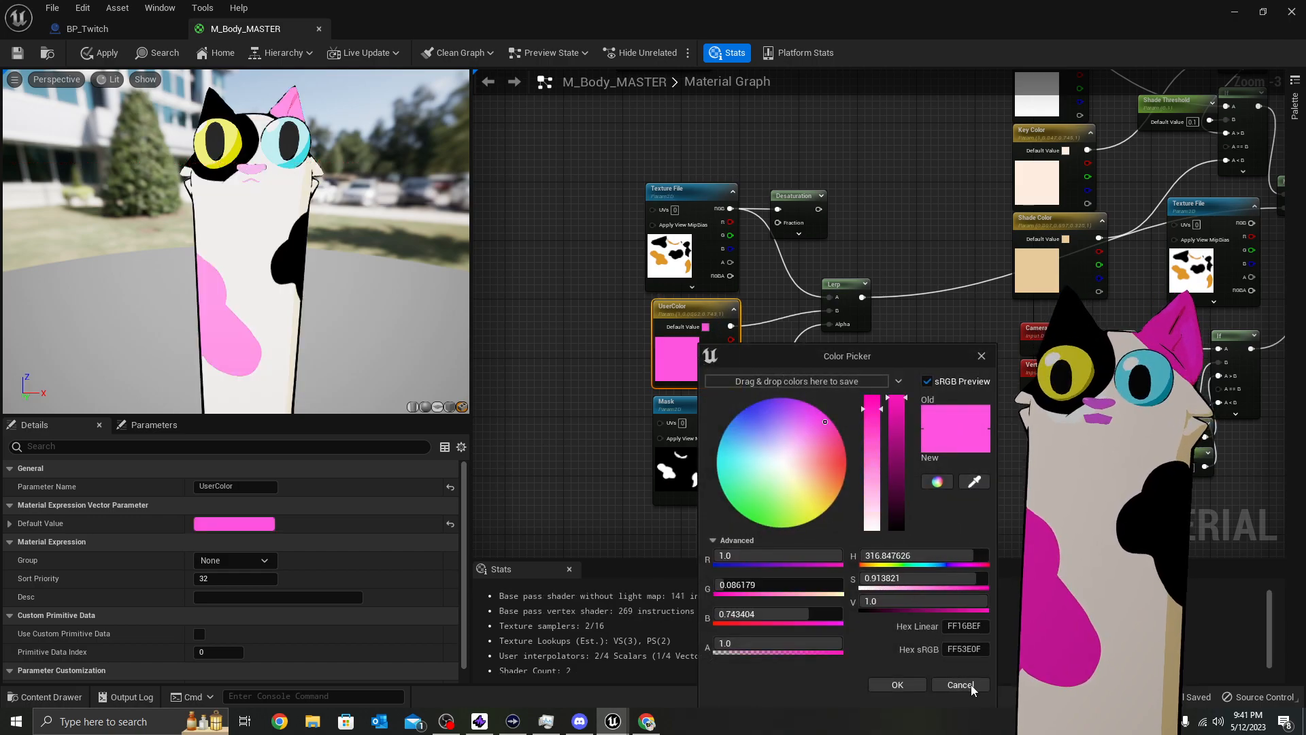
Assign the T_body_greytabby texture to the Texture File parameter node
click(686, 249)
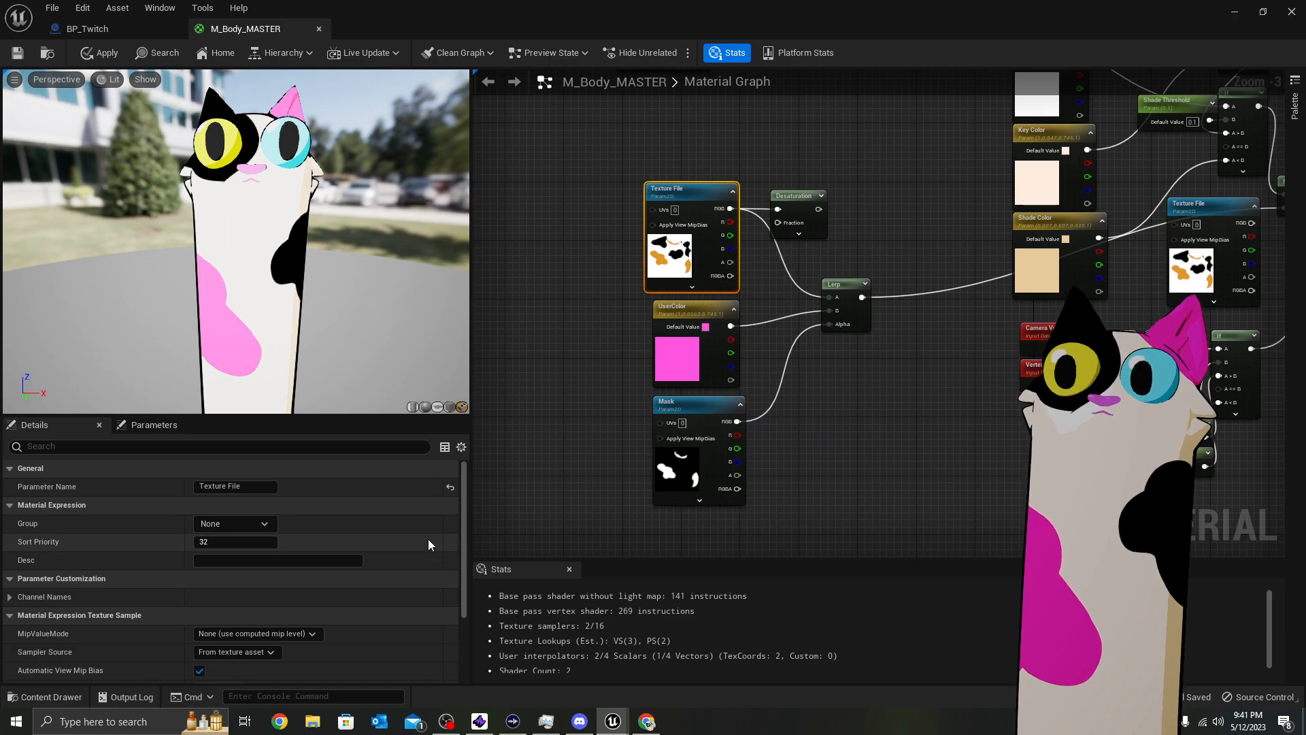
scroll(385, 541, down, 4)
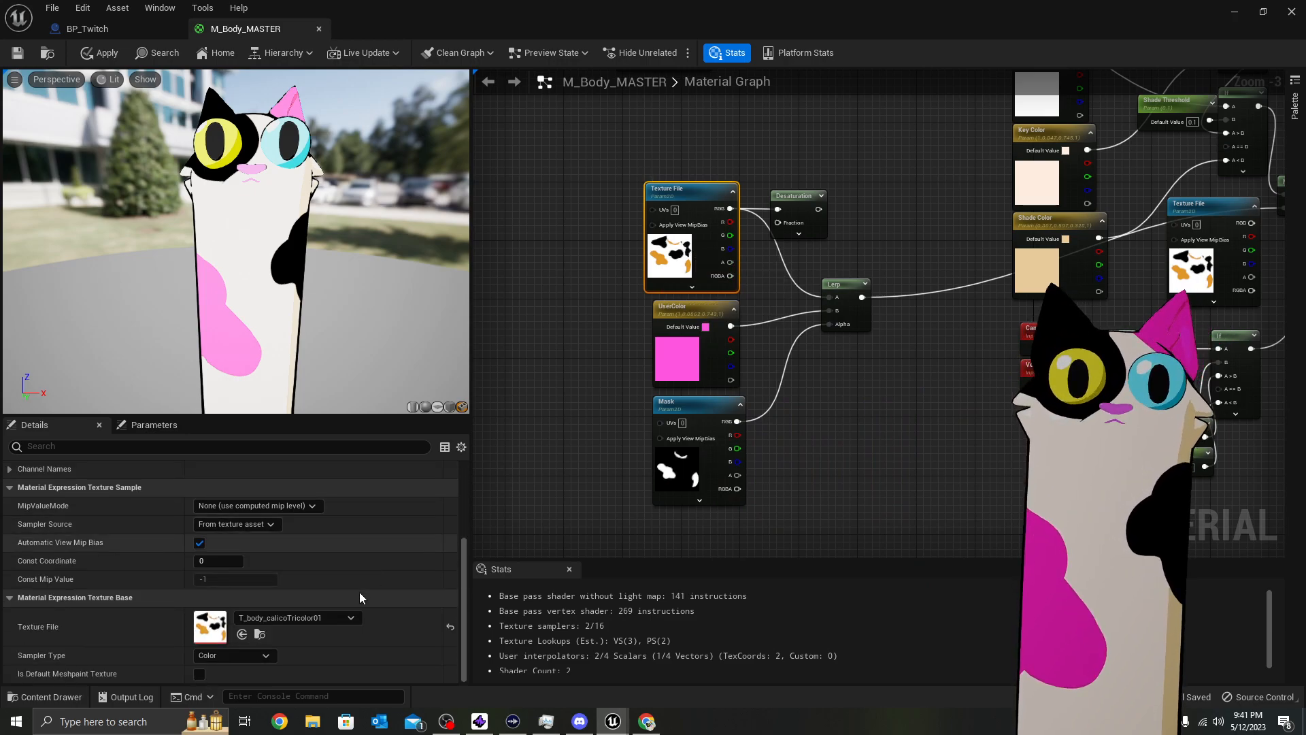
click(316, 617)
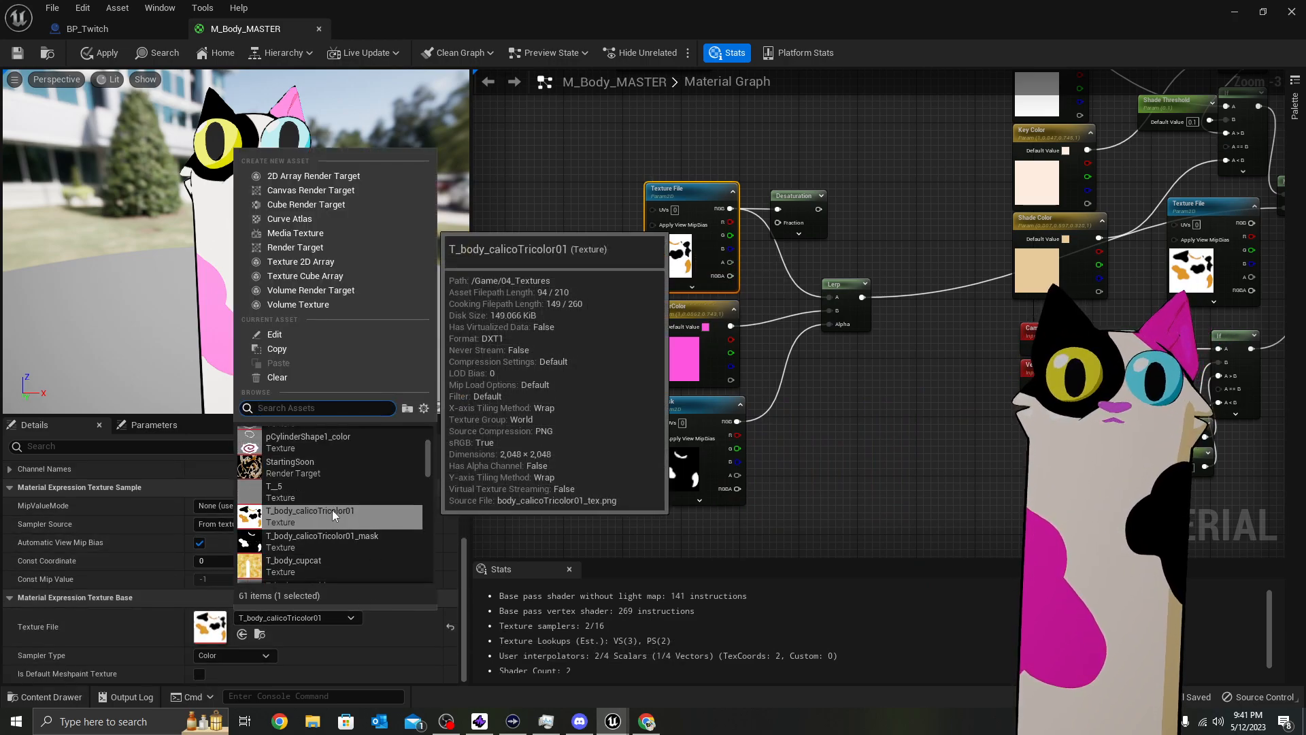
scroll(332, 509, down, 4)
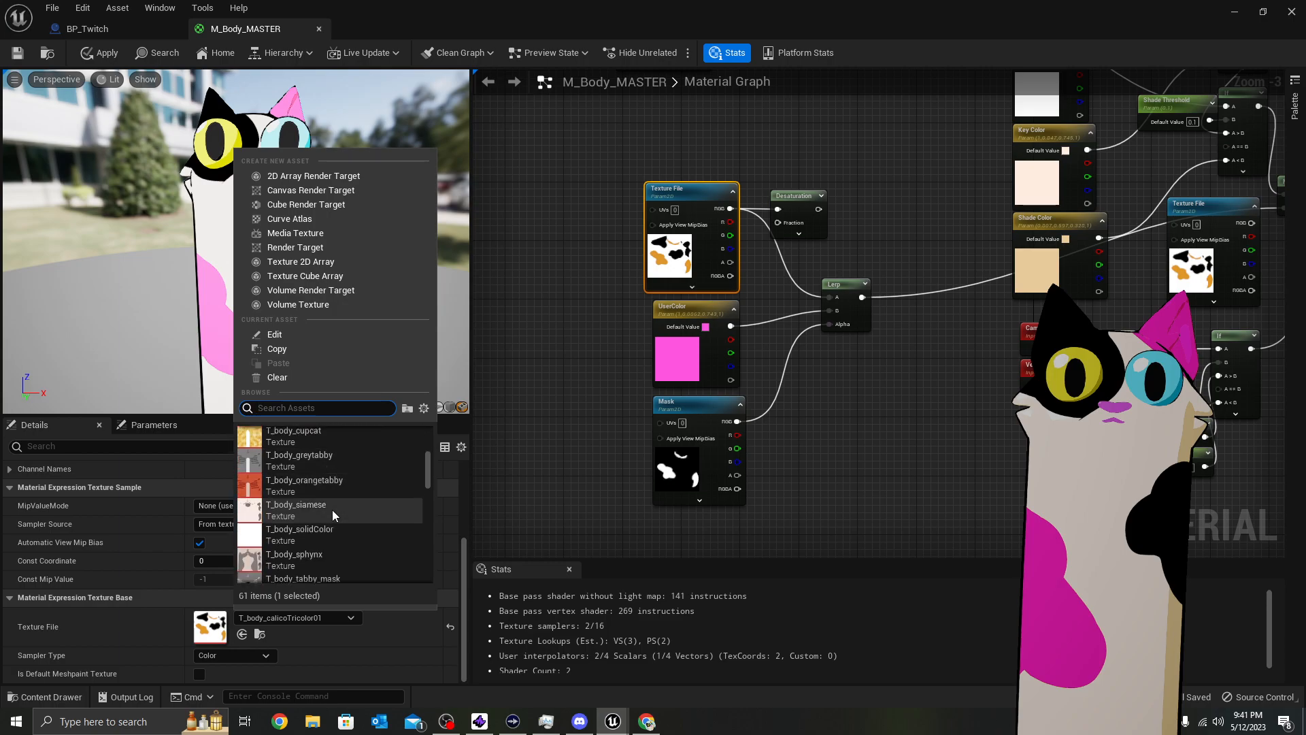
scroll(332, 508, up, 2)
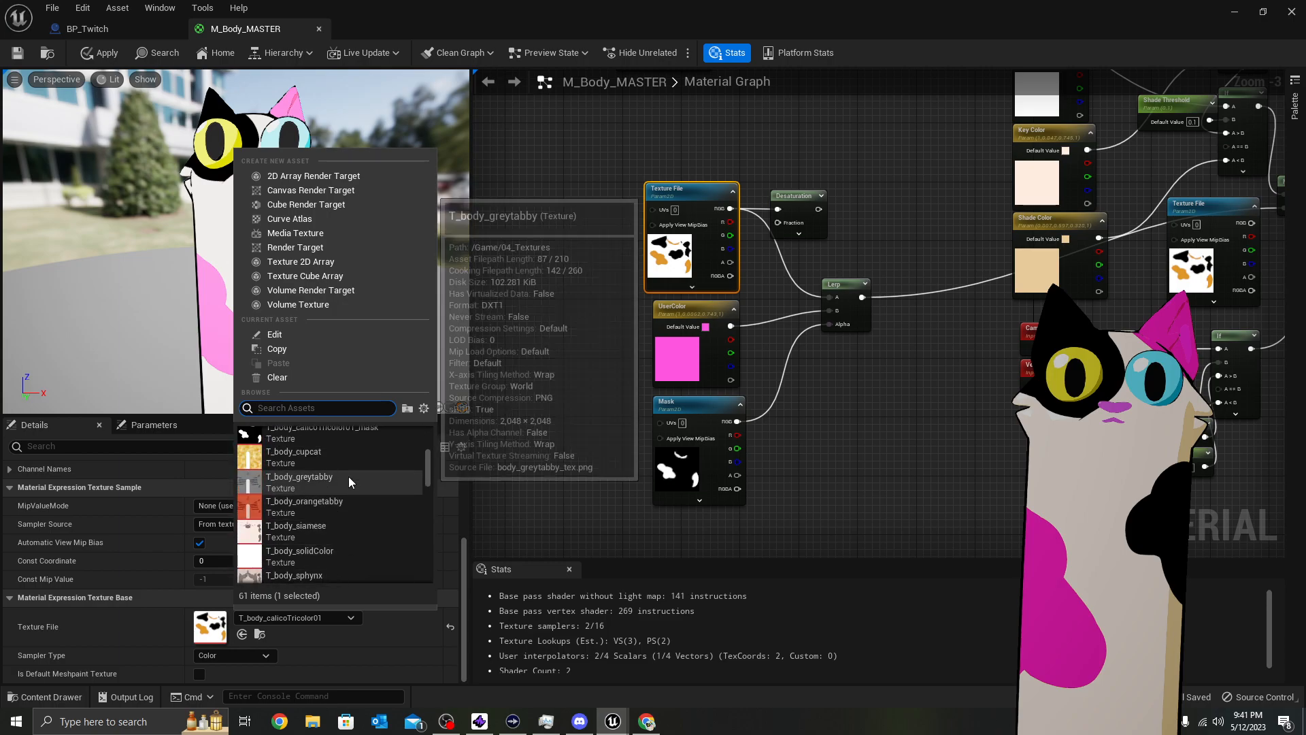
click(348, 476)
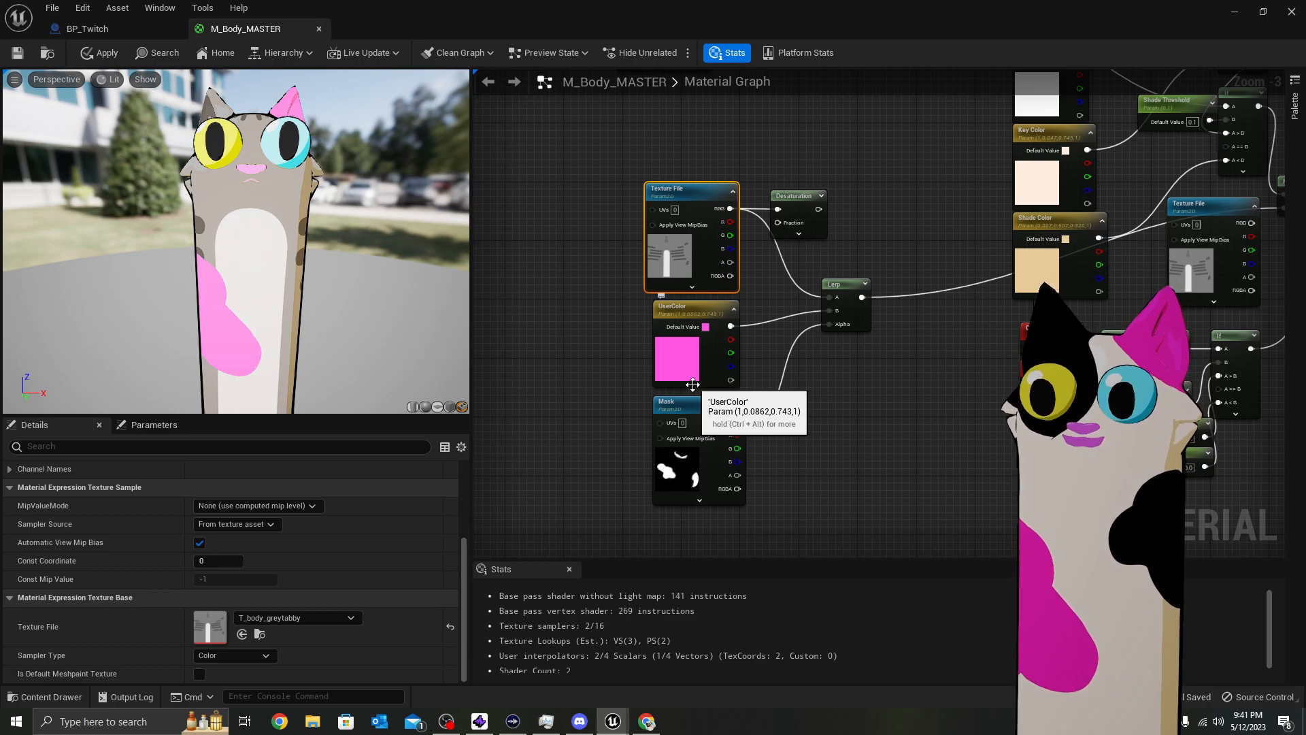
Assign the T__5 texture to the Mask parameter node
click(660, 456)
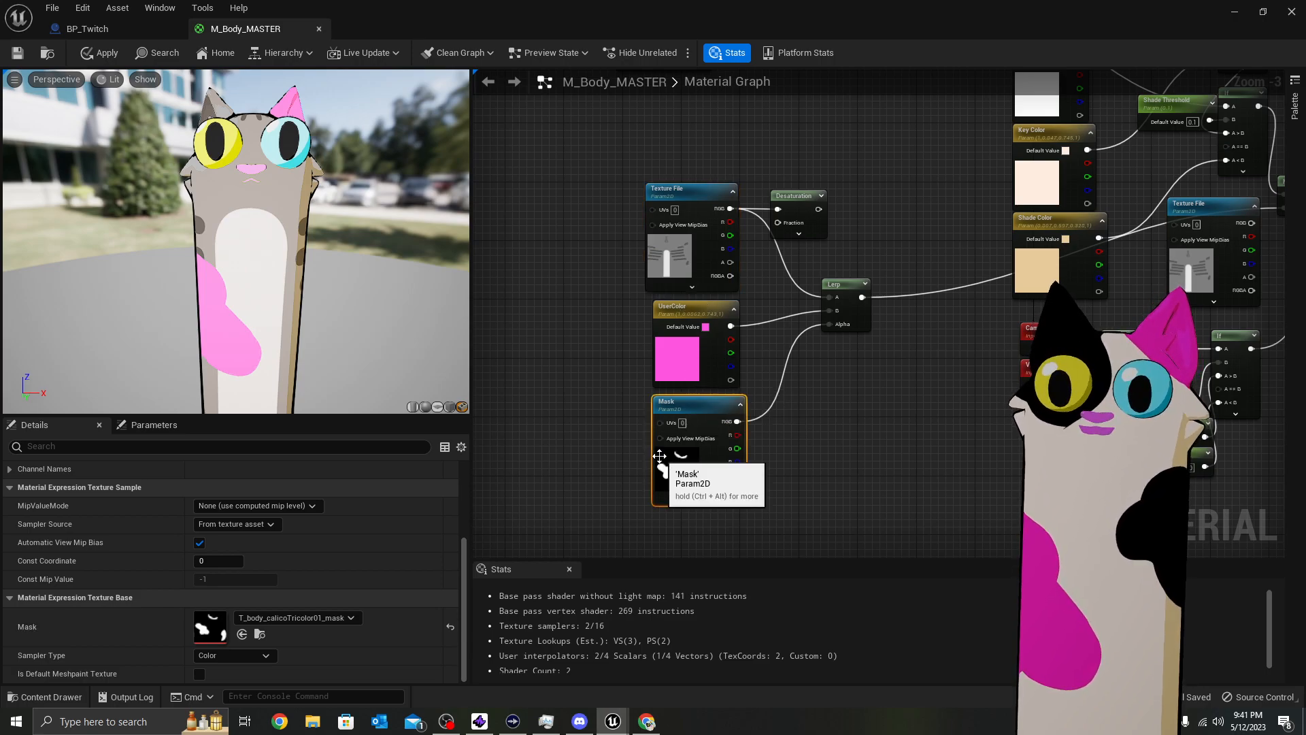
click(296, 617)
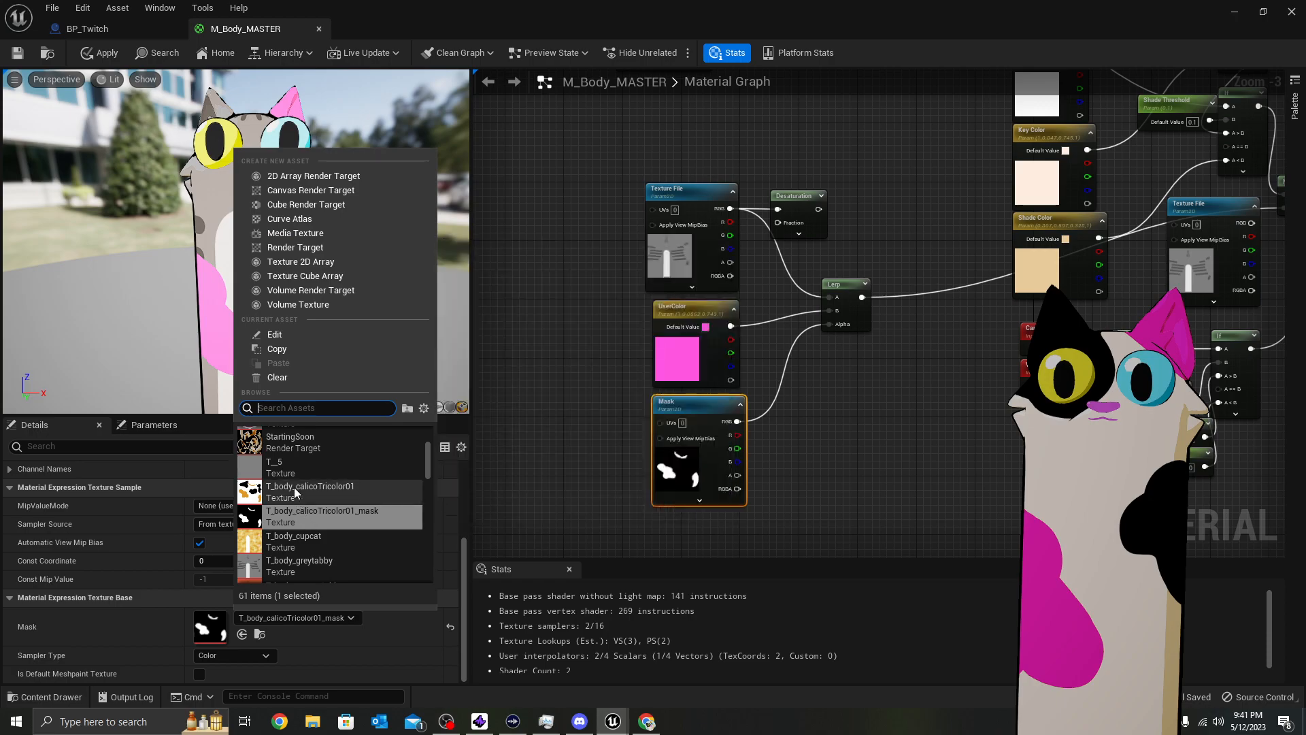
click(298, 475)
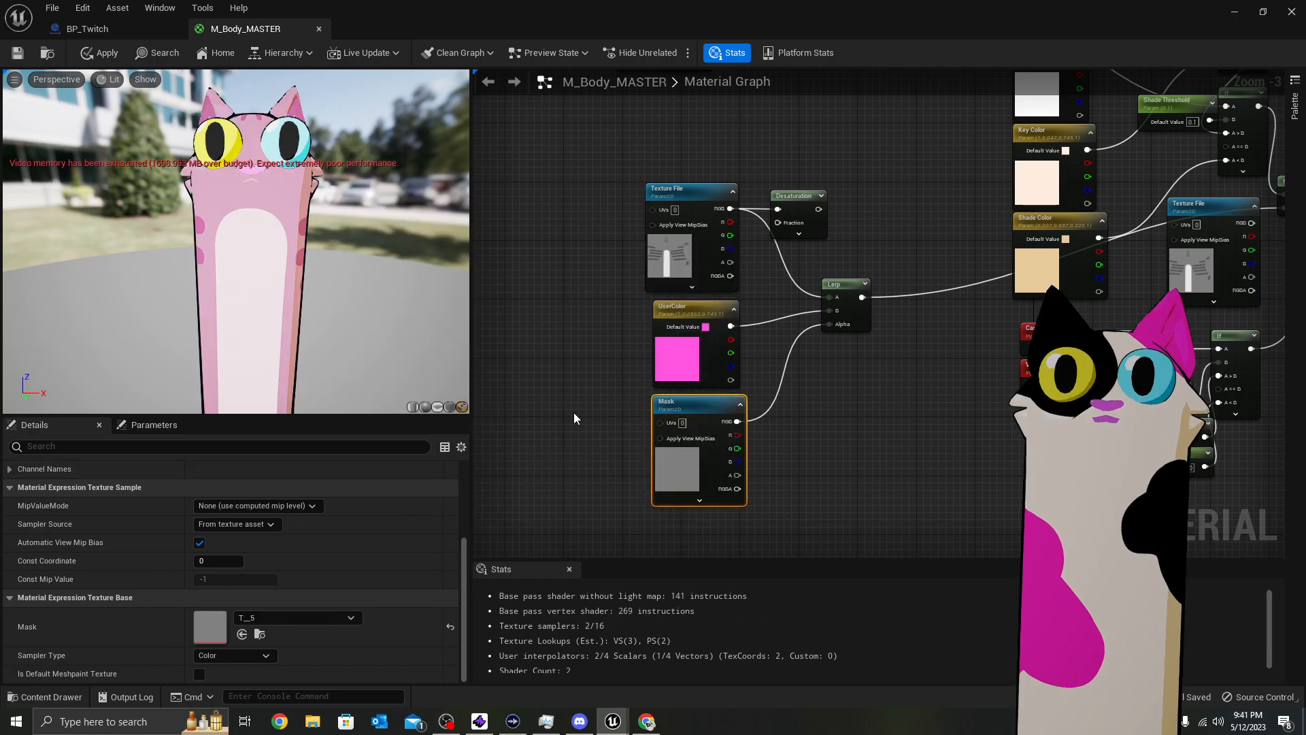
Try orange, blue, turquoise and green as the UserColor default color and cancel the change
double_click(659, 373)
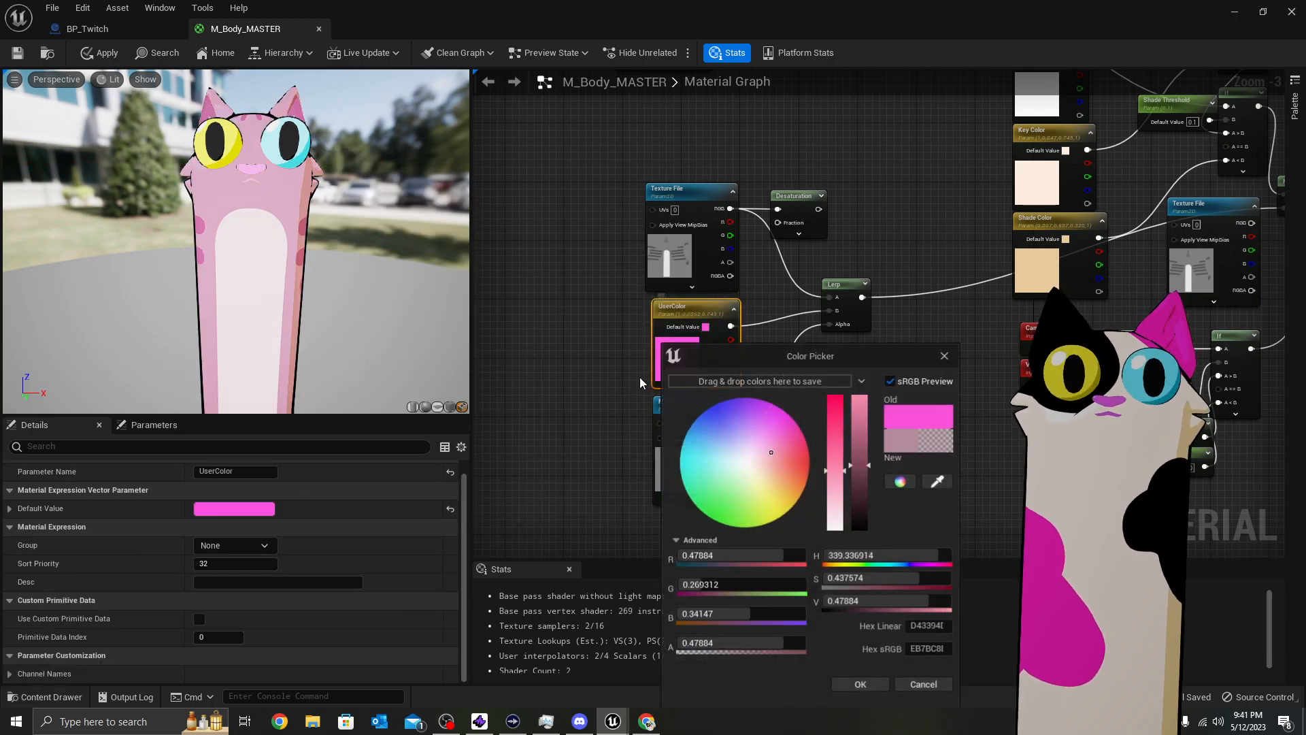
click(792, 475)
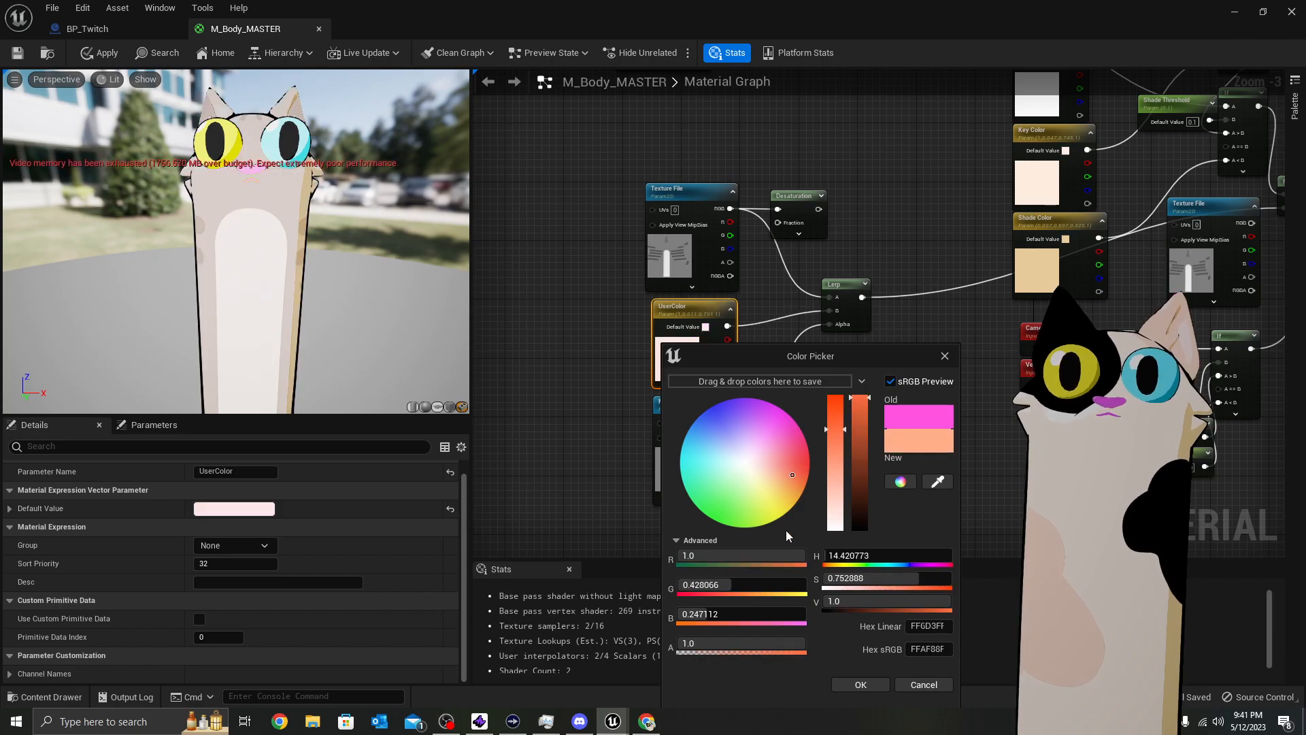
click(699, 426)
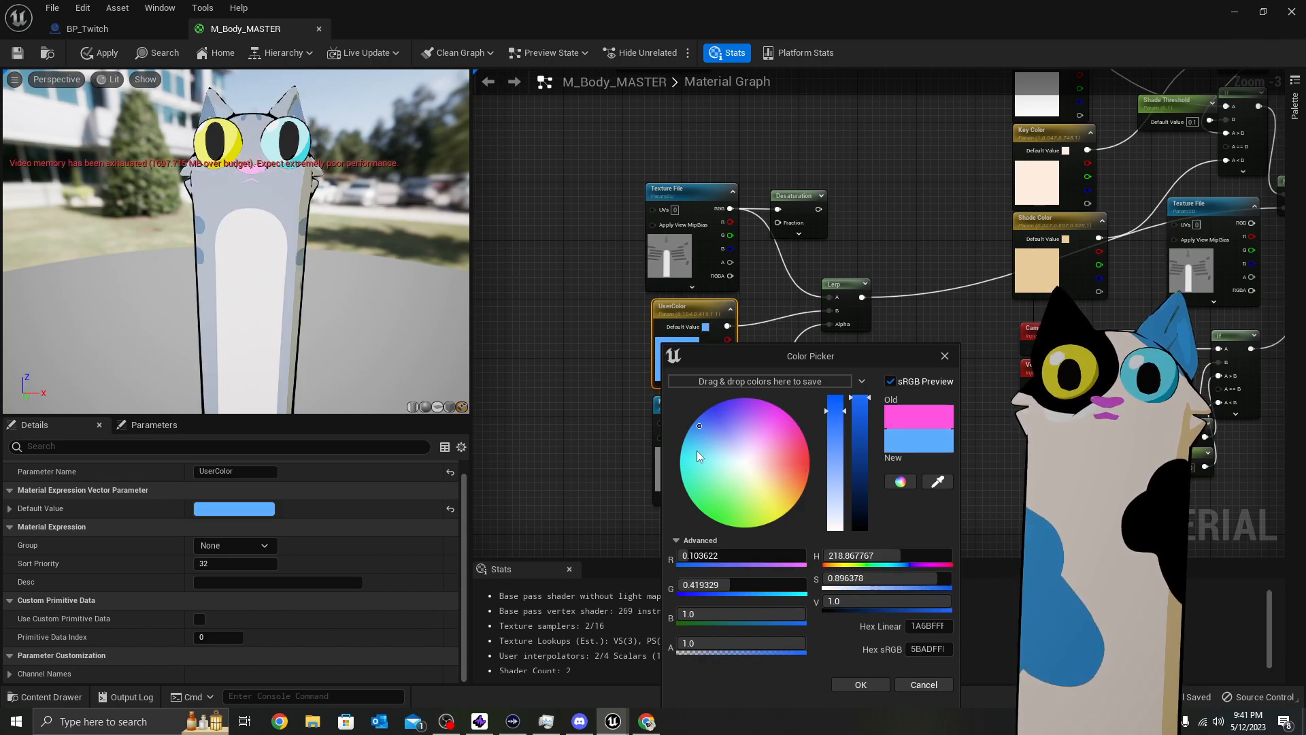
drag(697, 451, 666, 487)
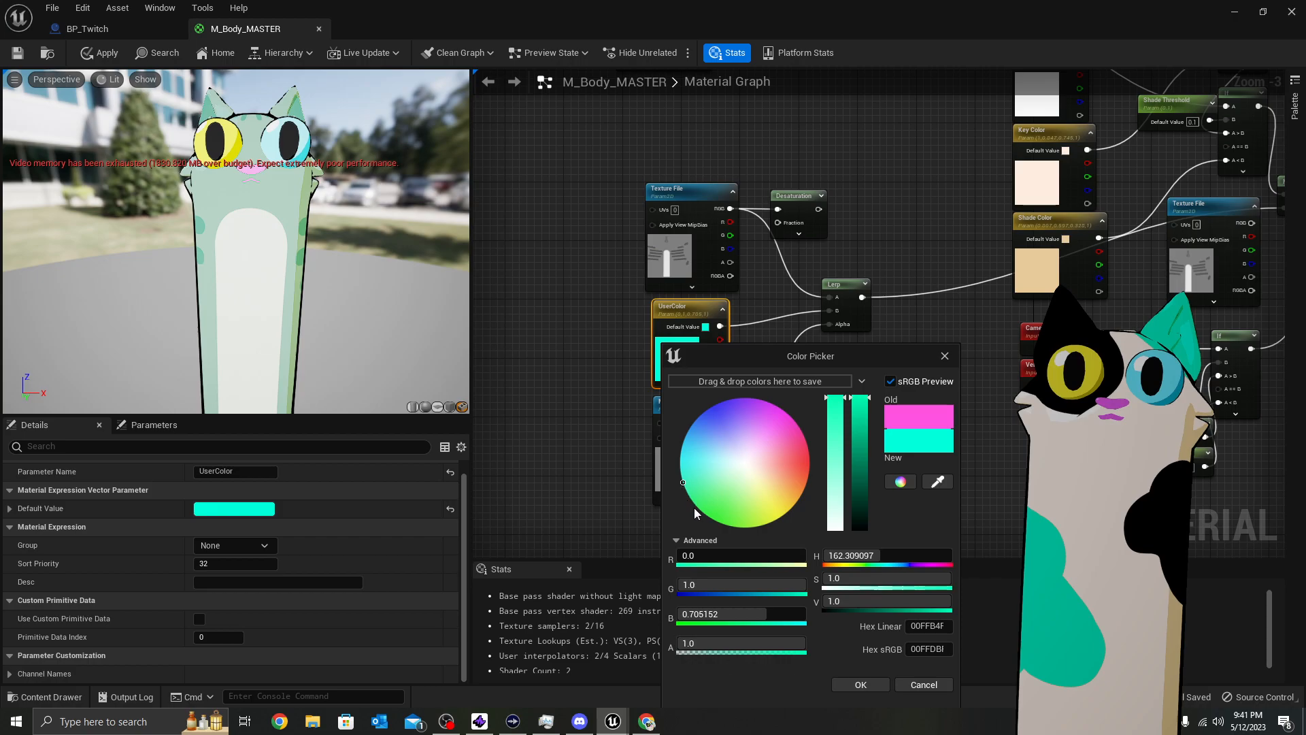
click(713, 506)
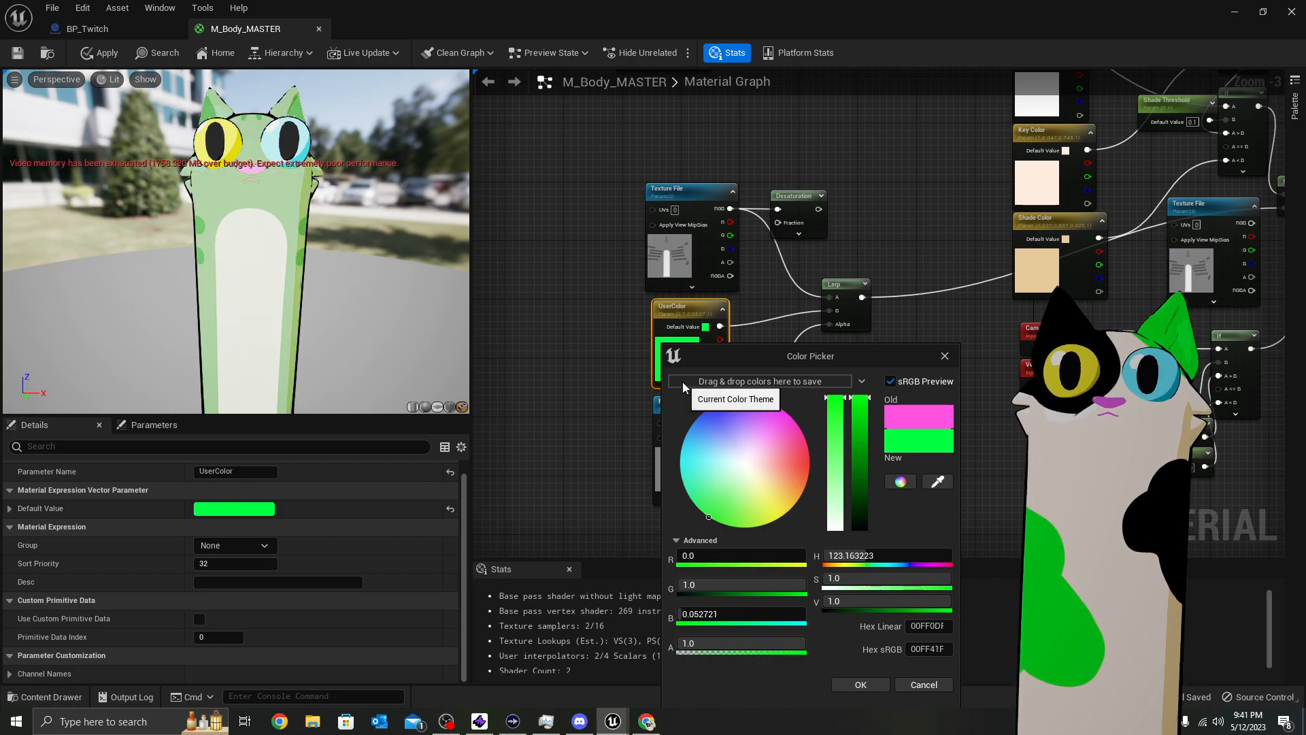
click(923, 684)
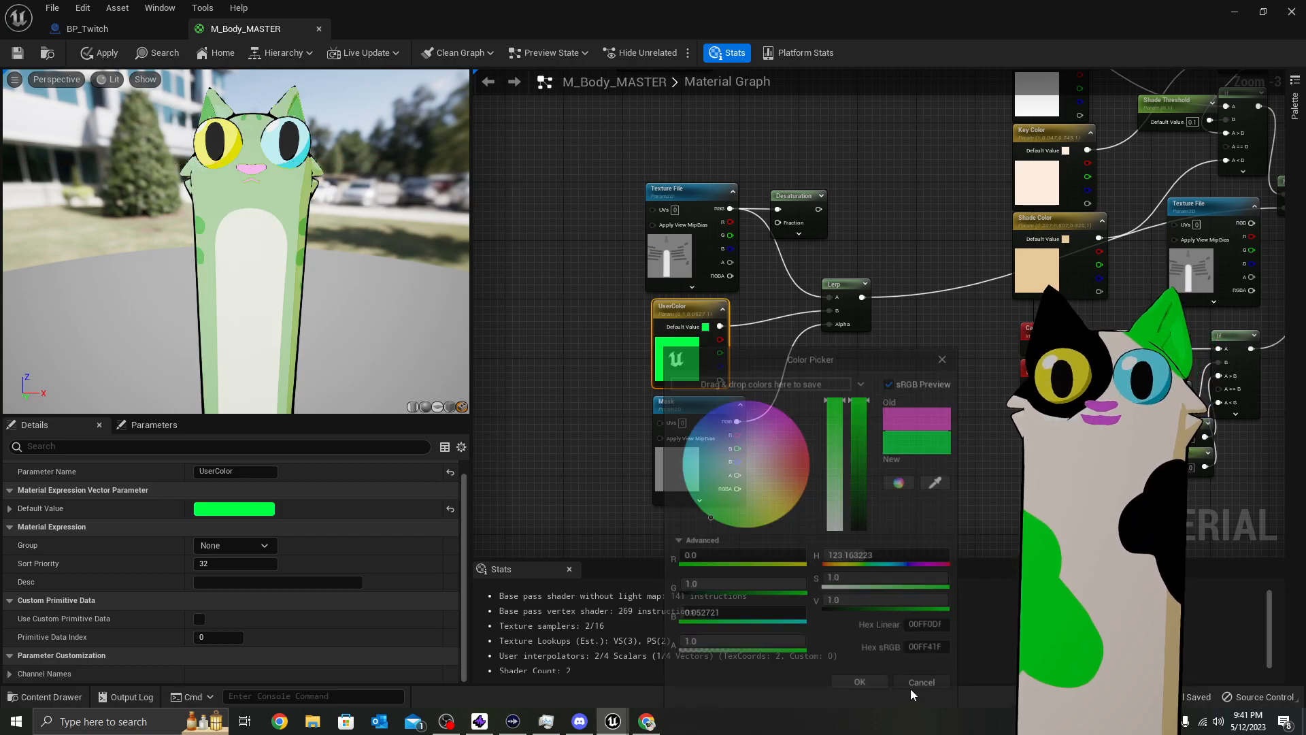
Assign the T_body_calicoTricolor01 texture to the Texture File parameter node feeding the Lerp
click(679, 258)
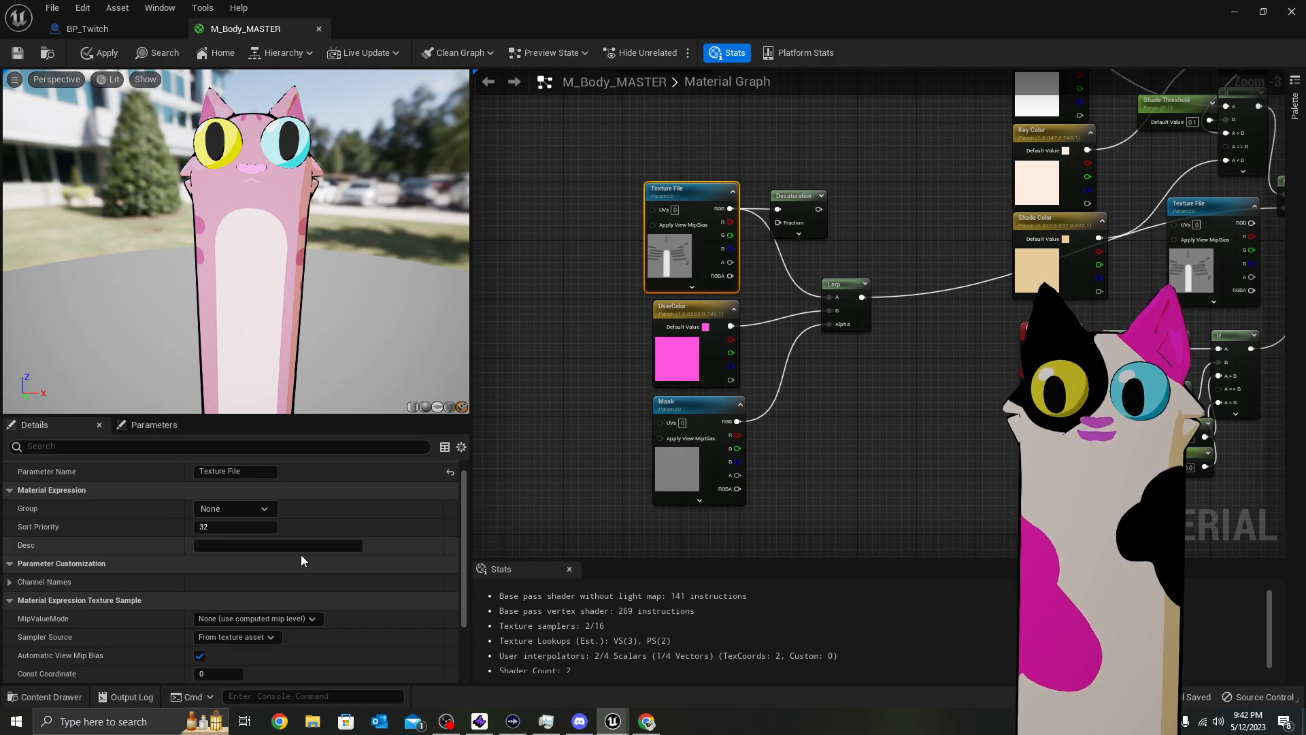
scroll(300, 554, down, 5)
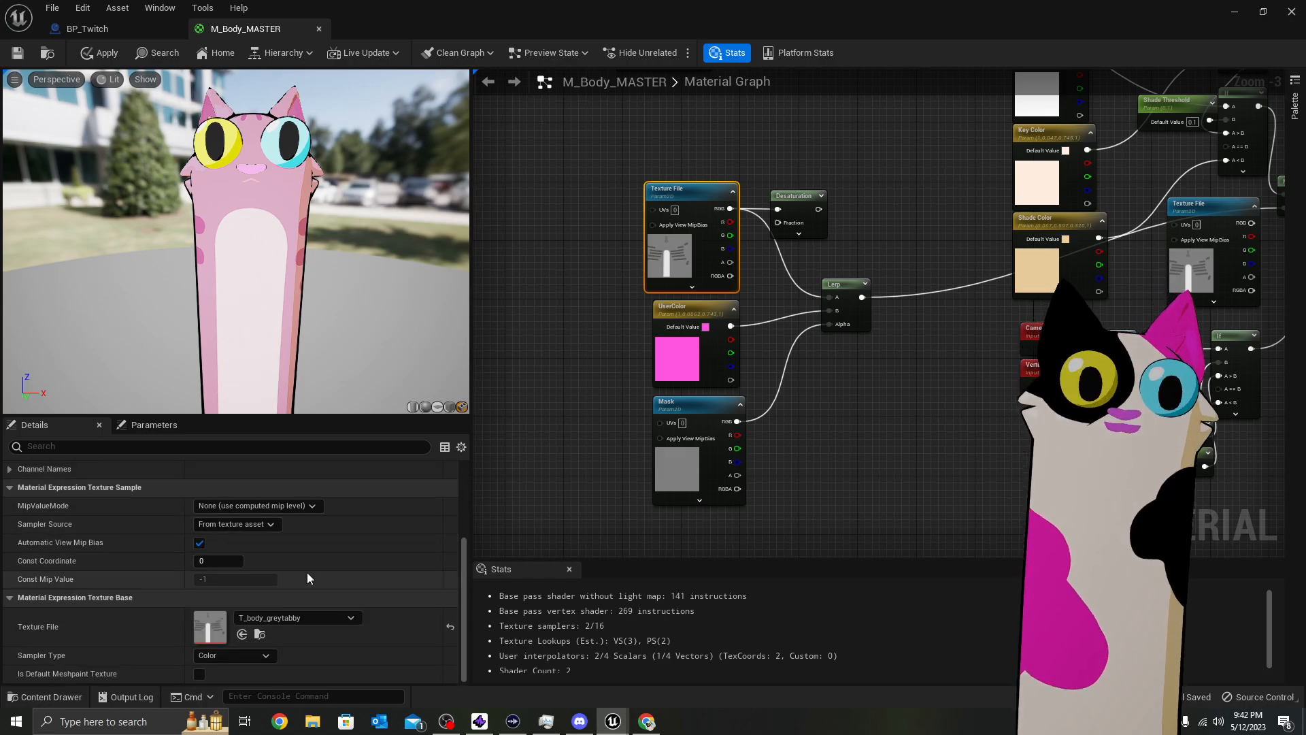
click(294, 616)
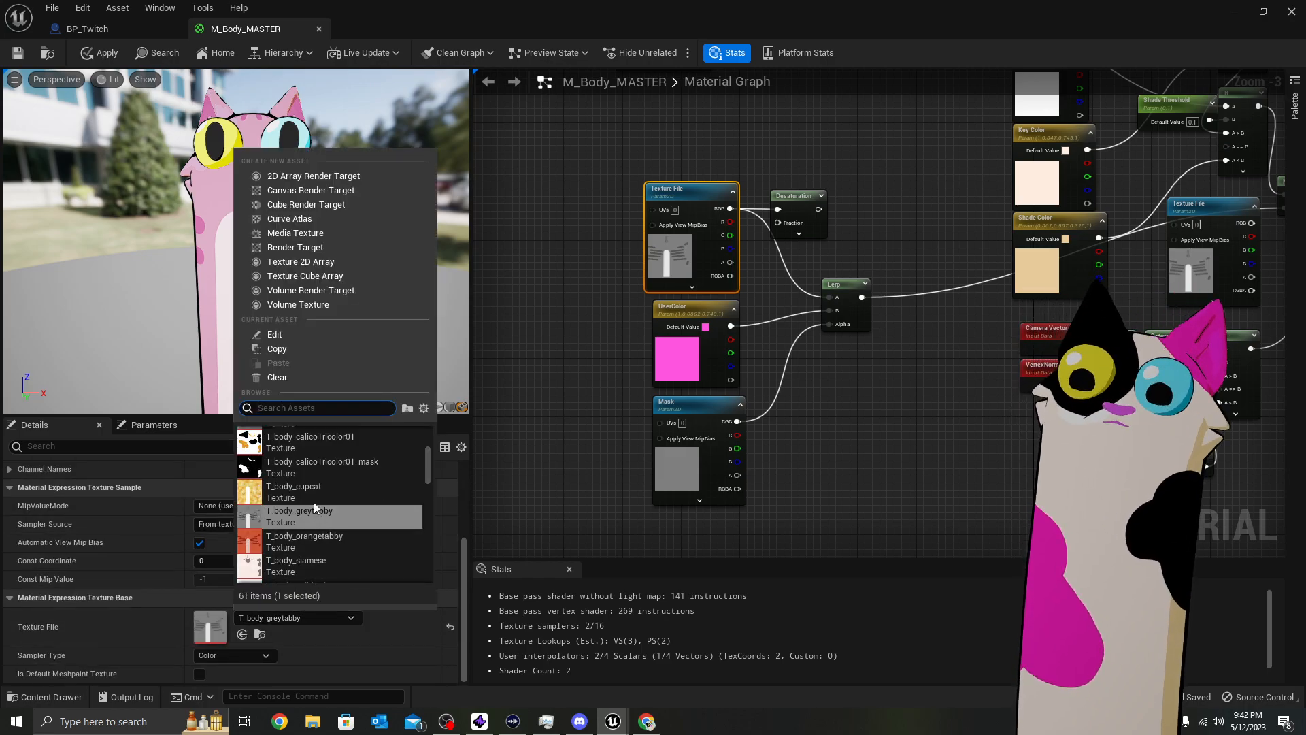
click(324, 449)
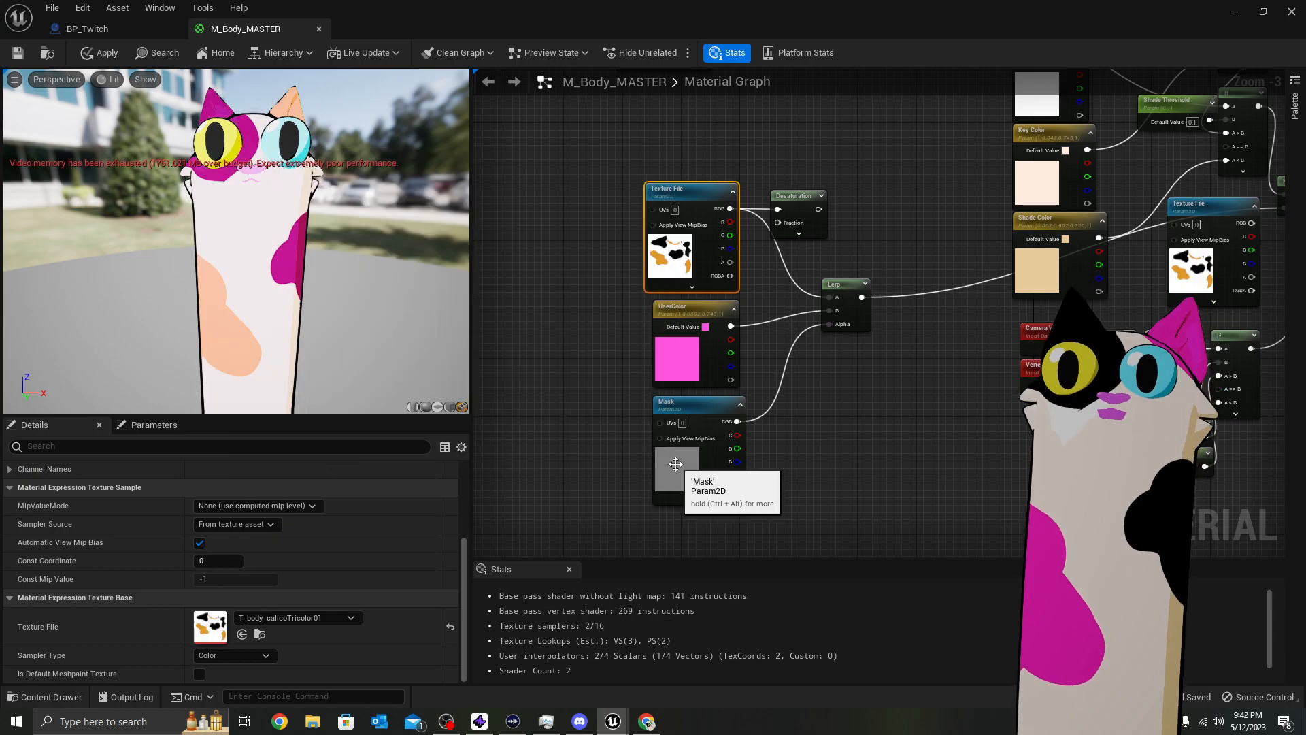
Assign the T_body_calicoTricolor01_mask texture to the Mask parameter node
click(667, 469)
click(294, 617)
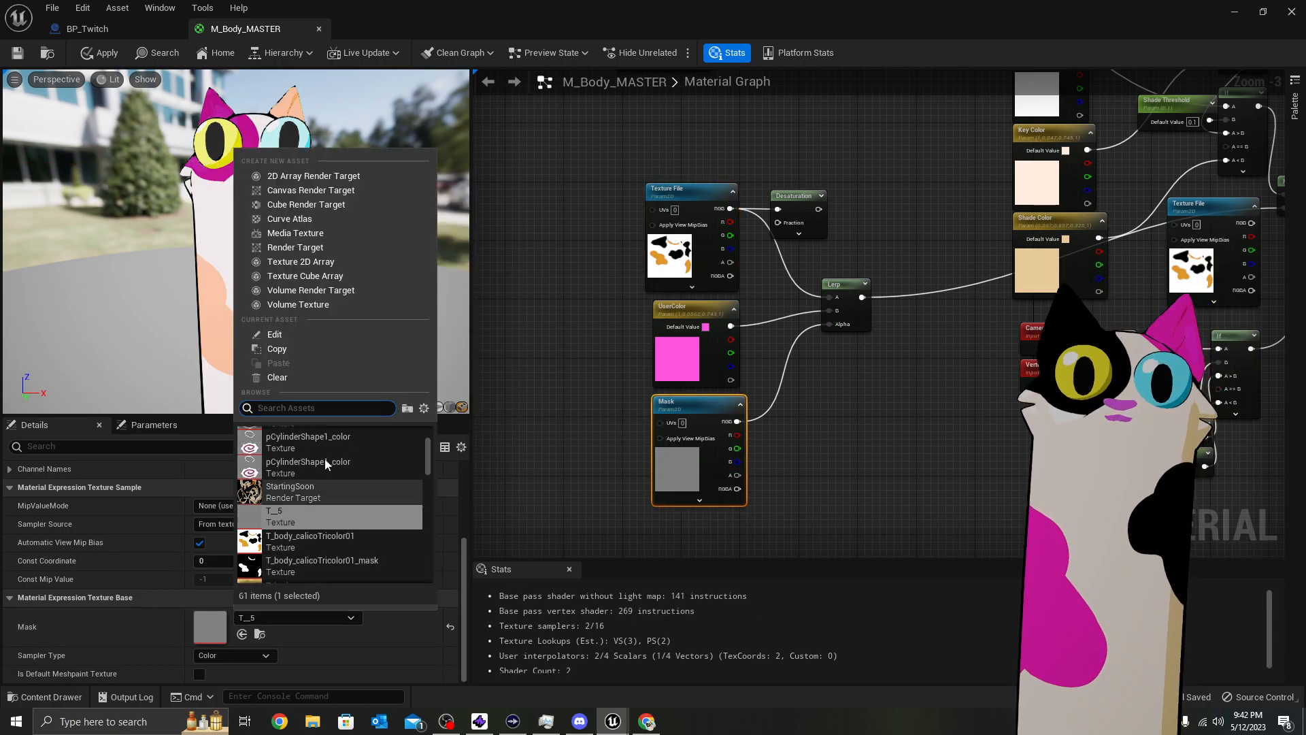
scroll(311, 532, down, 1)
click(310, 531)
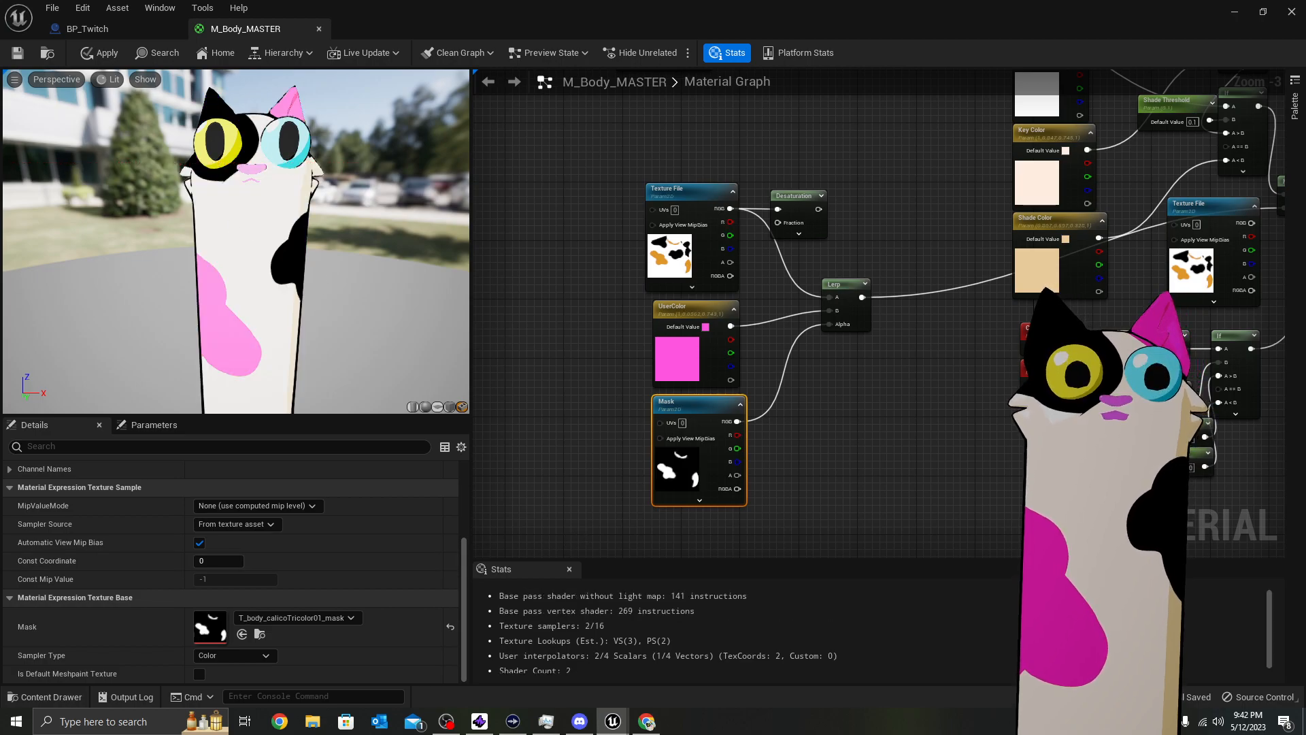
Set the UserColor default color to the orange sampled from the calico patches in the Texture File thumbnail
drag(328, 269, 442, 266)
click(687, 353)
double_click(687, 353)
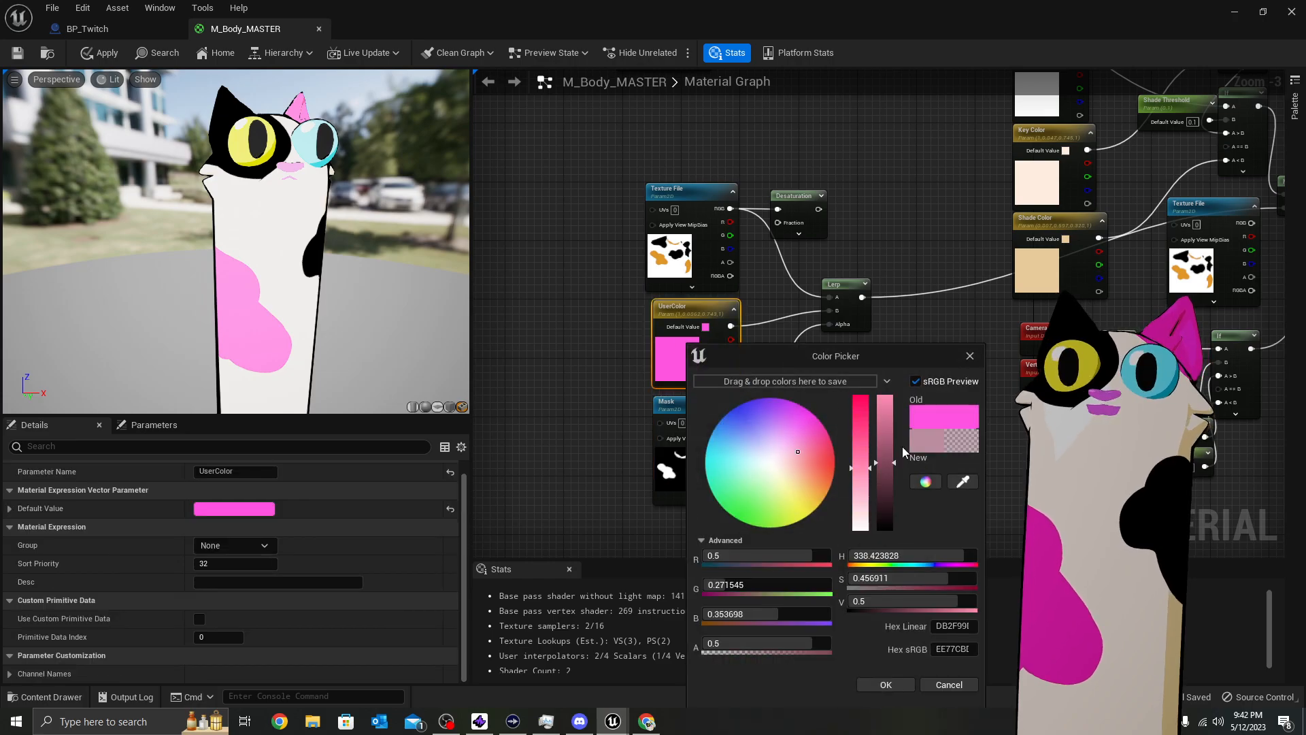
click(964, 482)
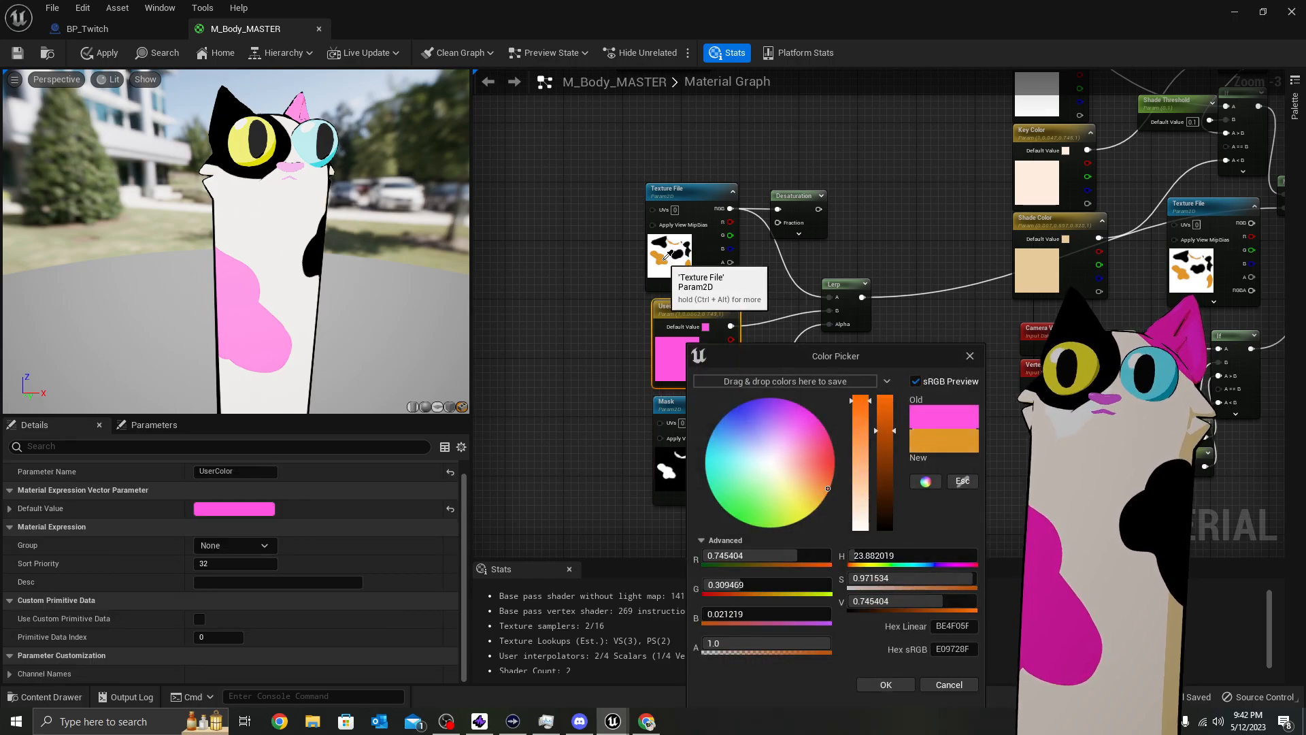
click(661, 258)
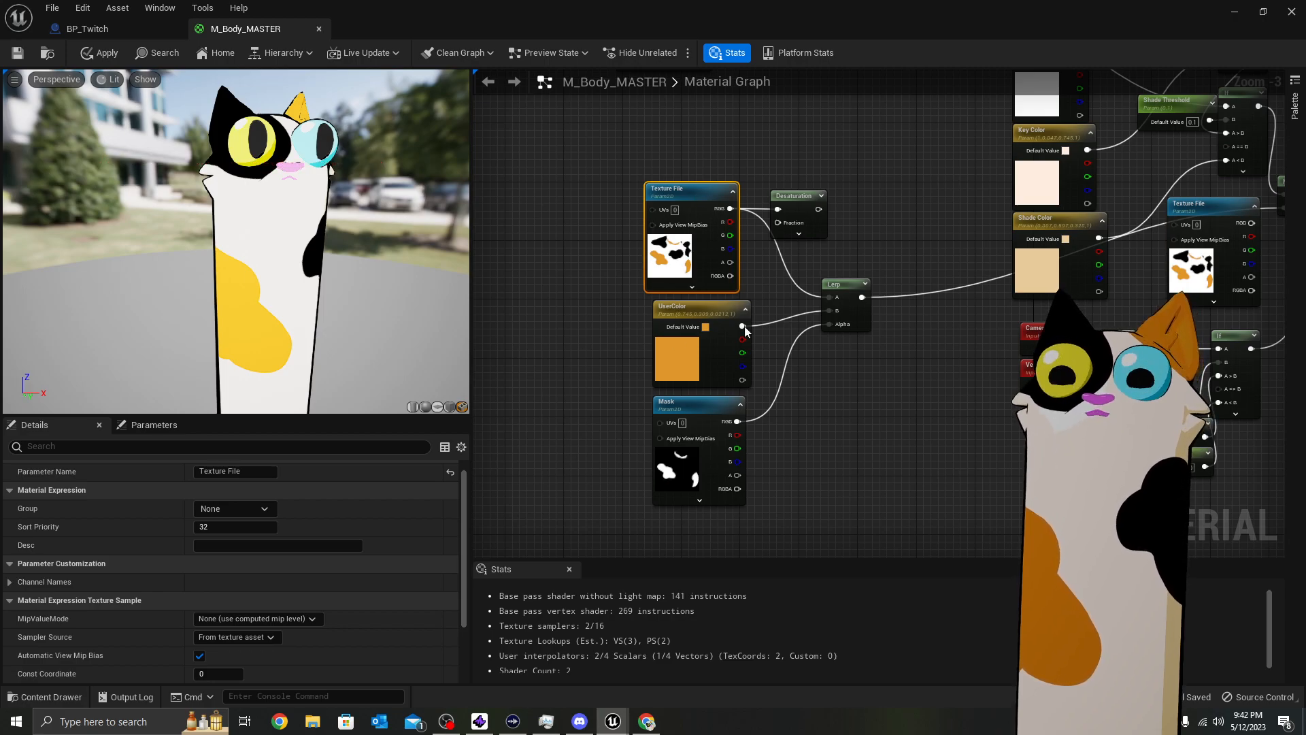
Set the HueShift parameter's default value to 4 in the material graph
scroll(921, 362, down, 2)
right_drag(962, 358, 865, 368)
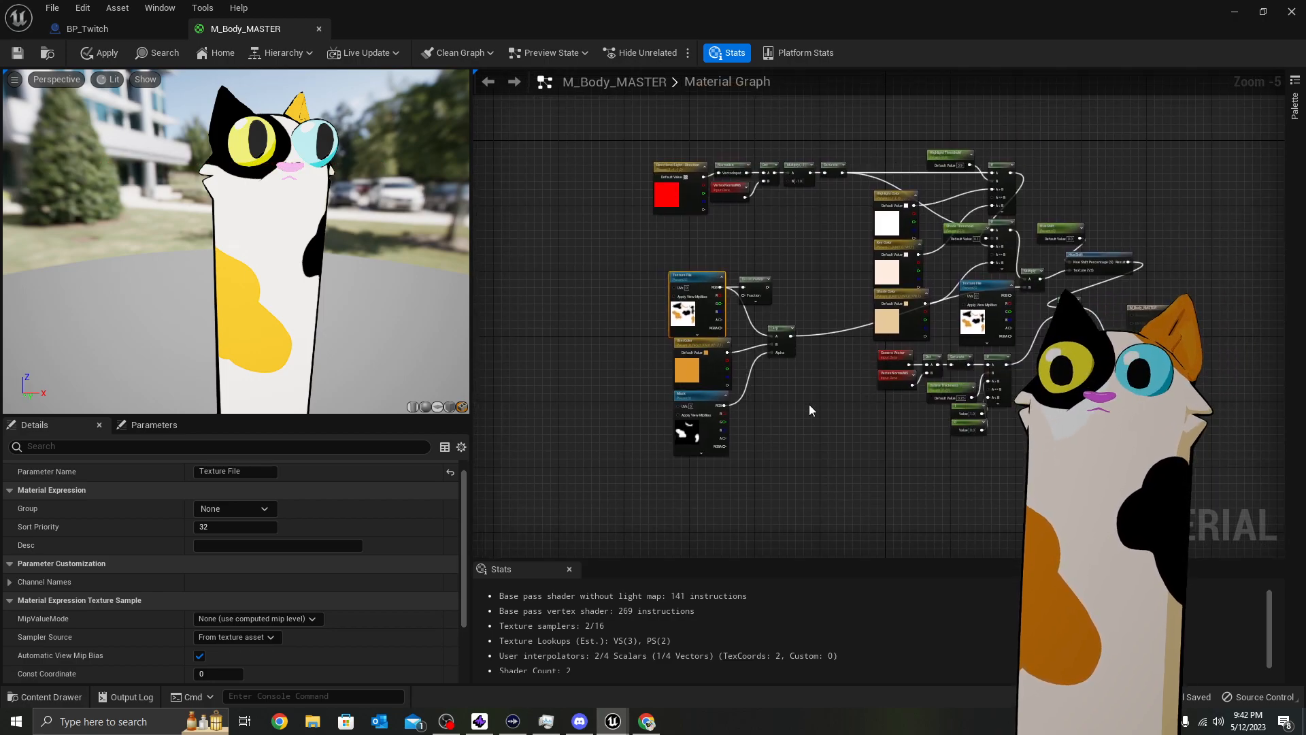
scroll(725, 191, up, 2)
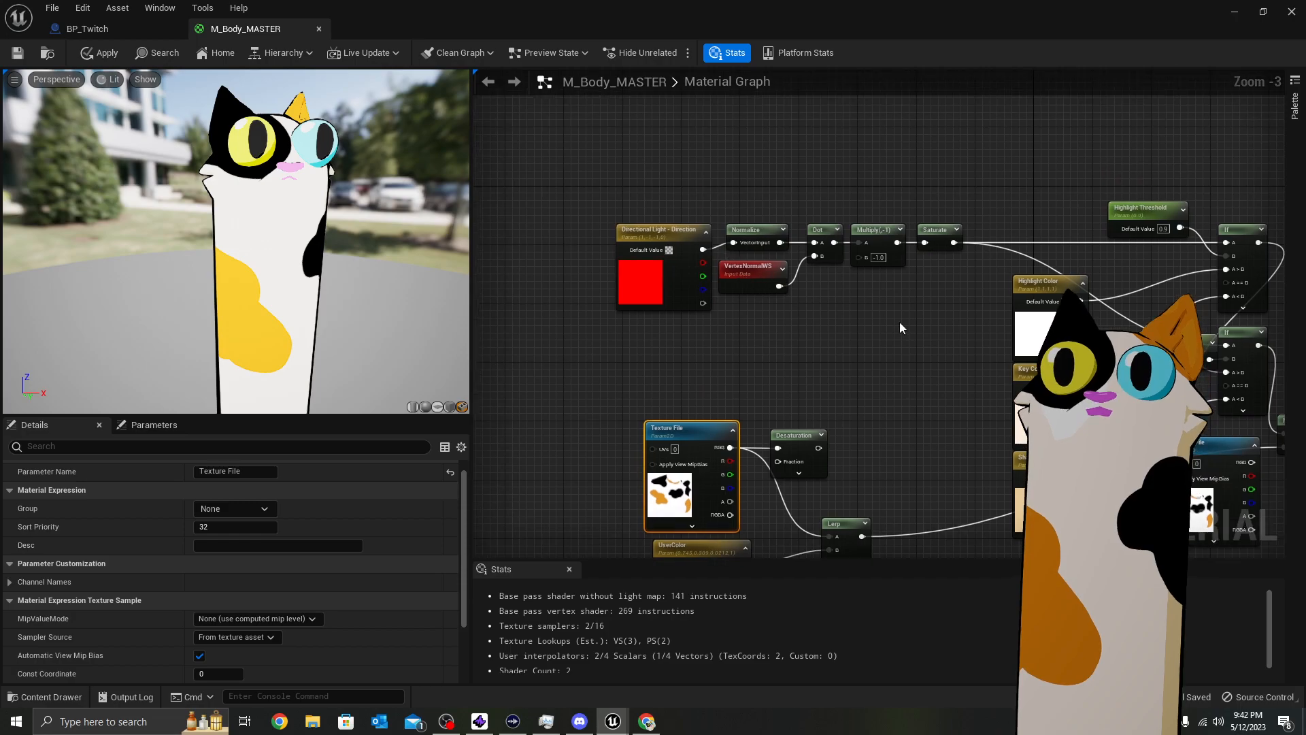
right_drag(900, 322, 759, 324)
right_drag(962, 511, 792, 419)
scroll(860, 289, up, 2)
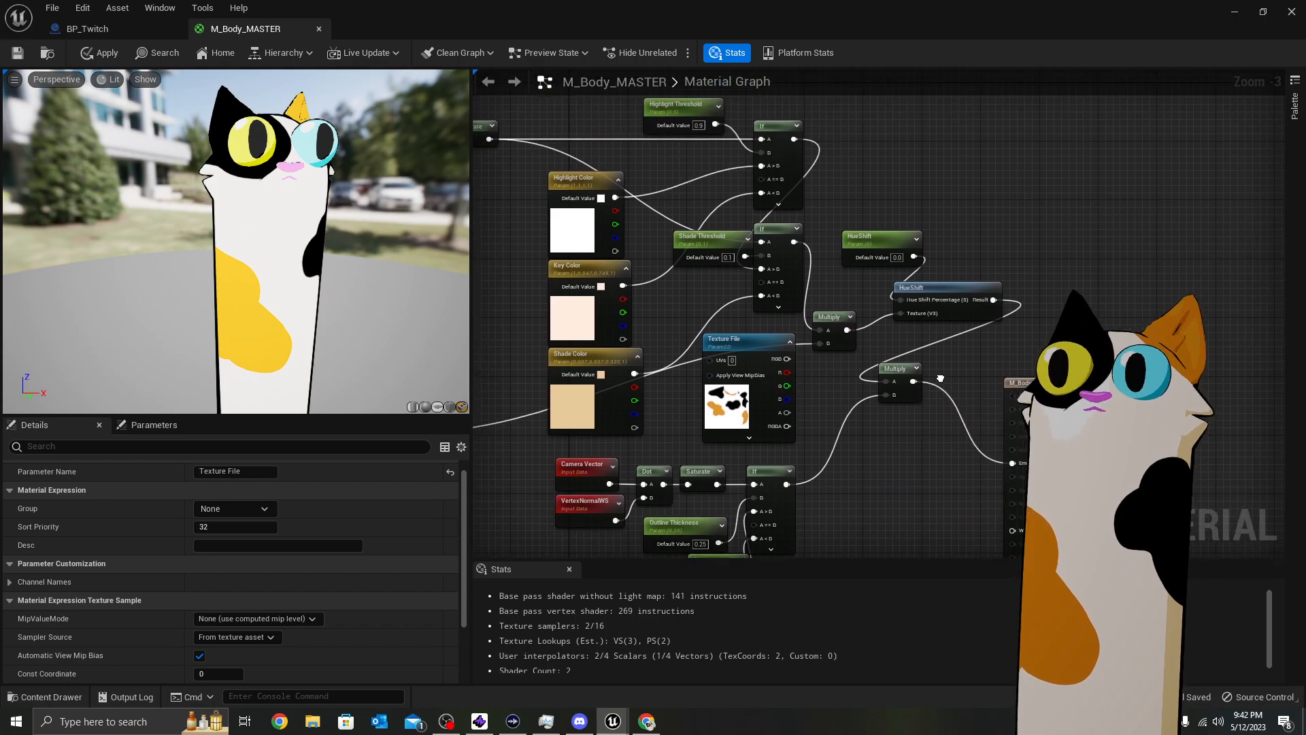
click(917, 234)
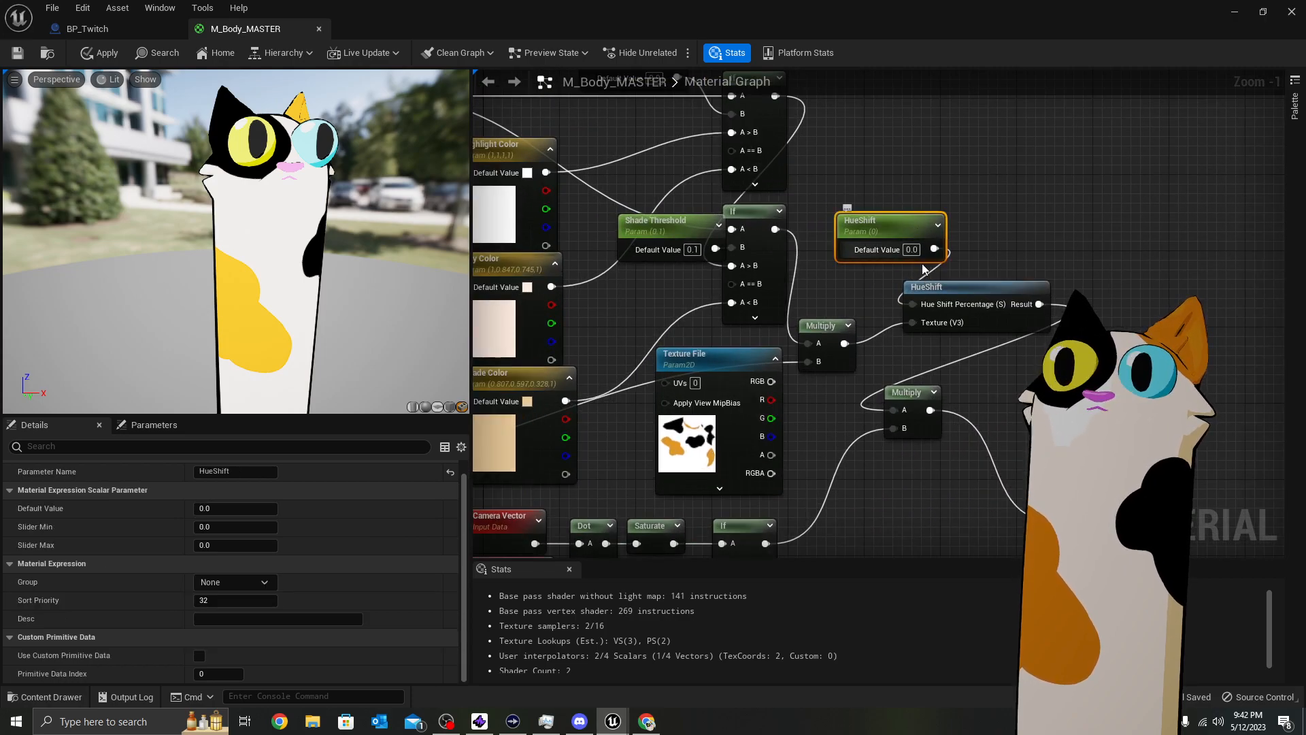
click(912, 249)
text(4)
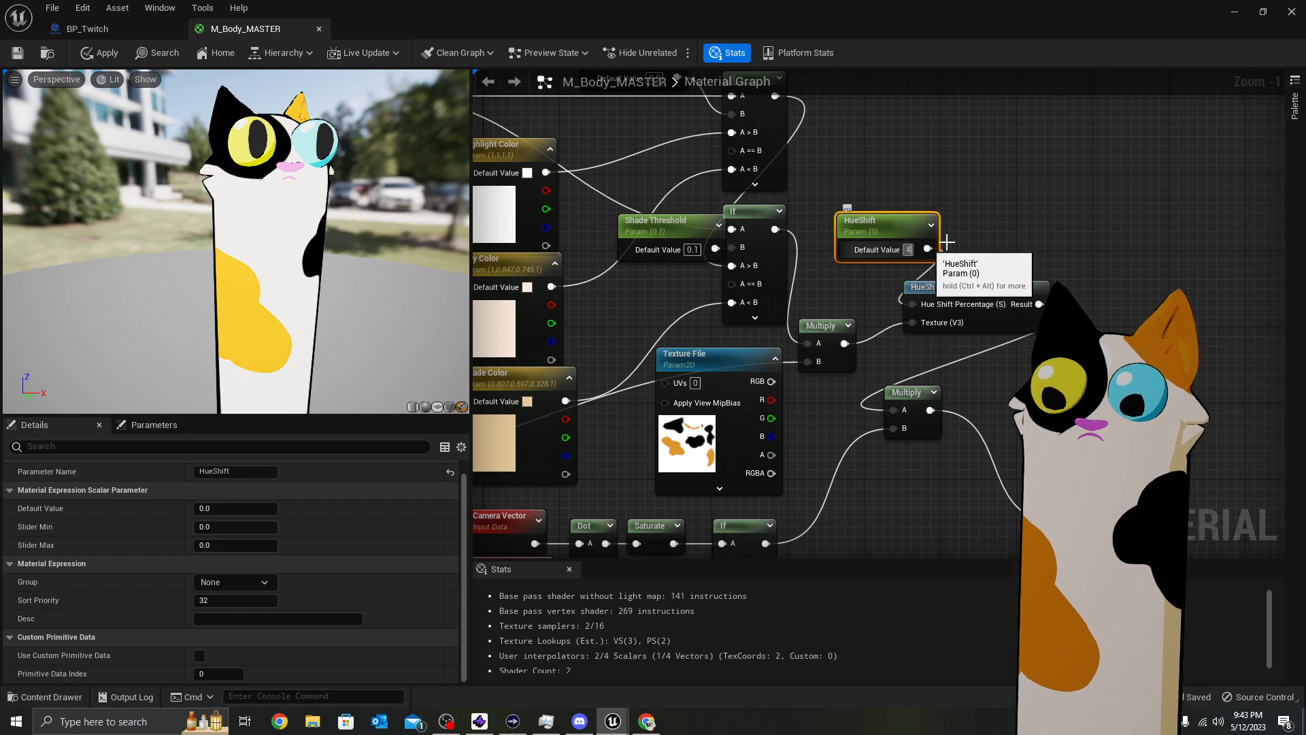
click(990, 226)
Try 60 as the HueShift parameter's default value and set it back to 0
click(912, 249)
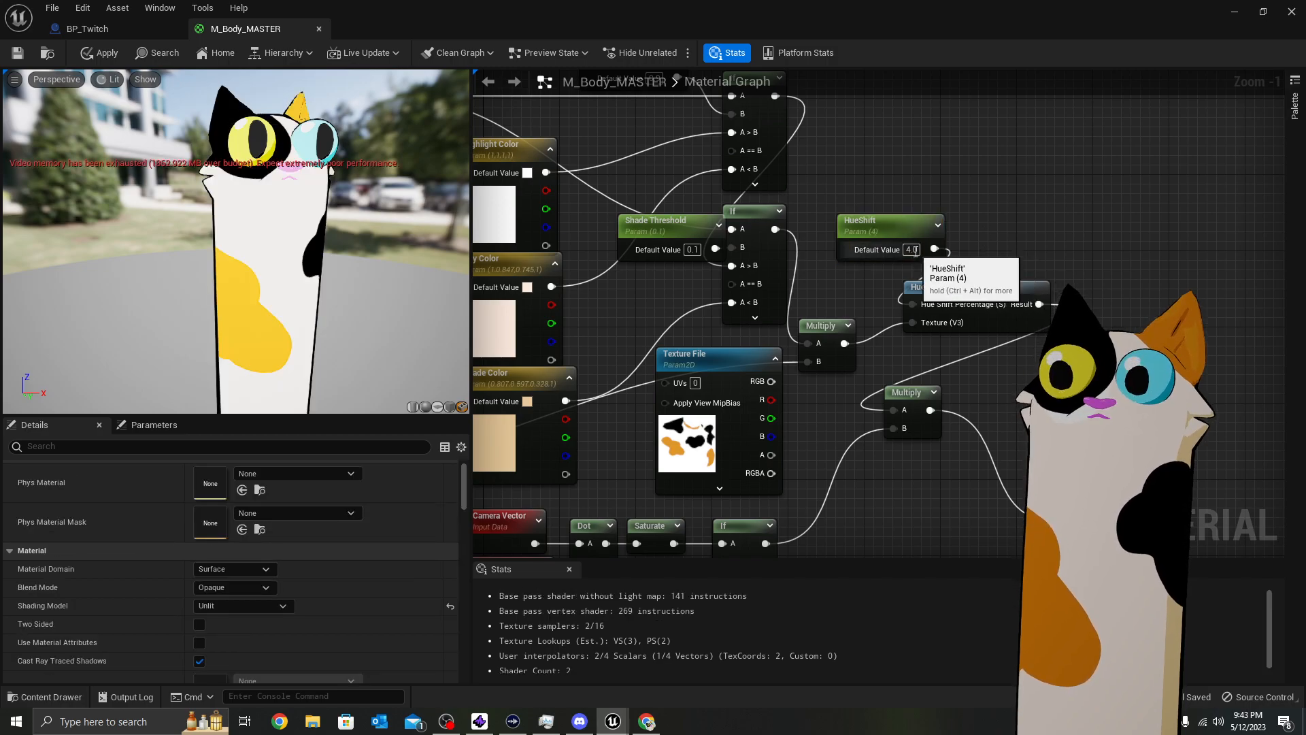
text(60)
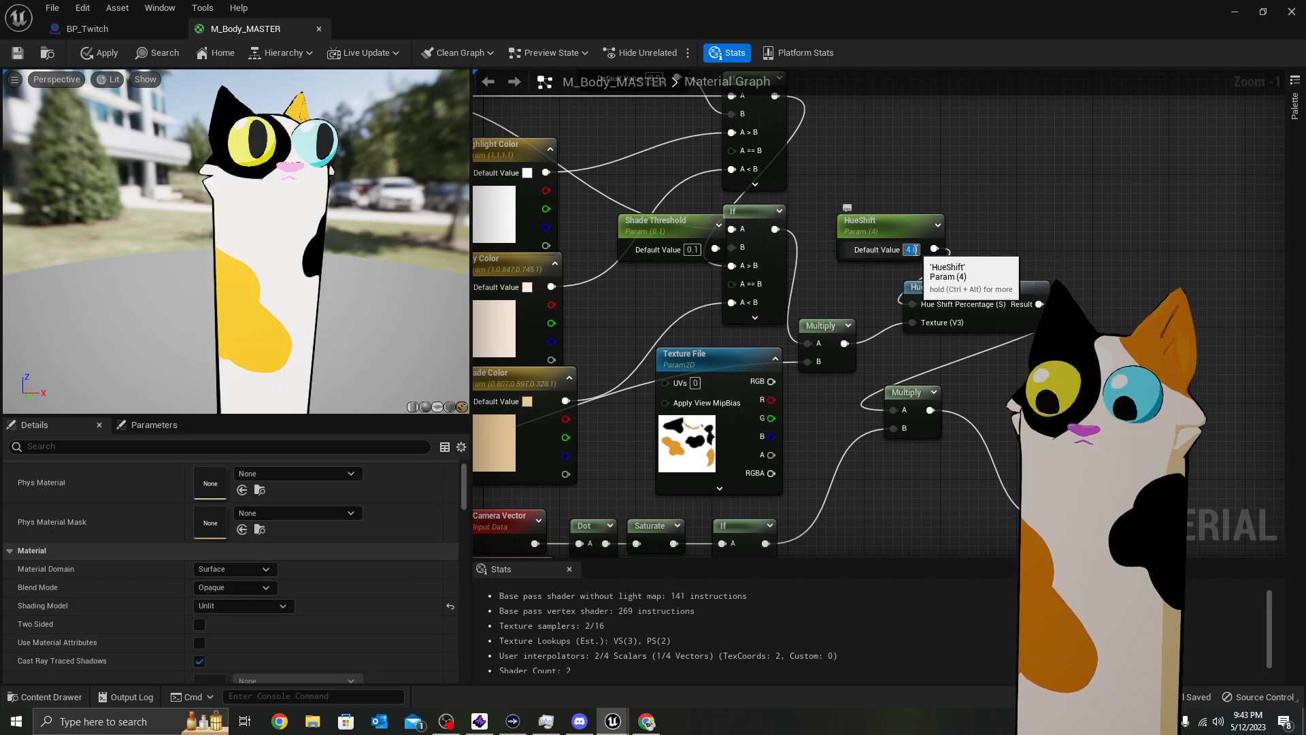
click(998, 216)
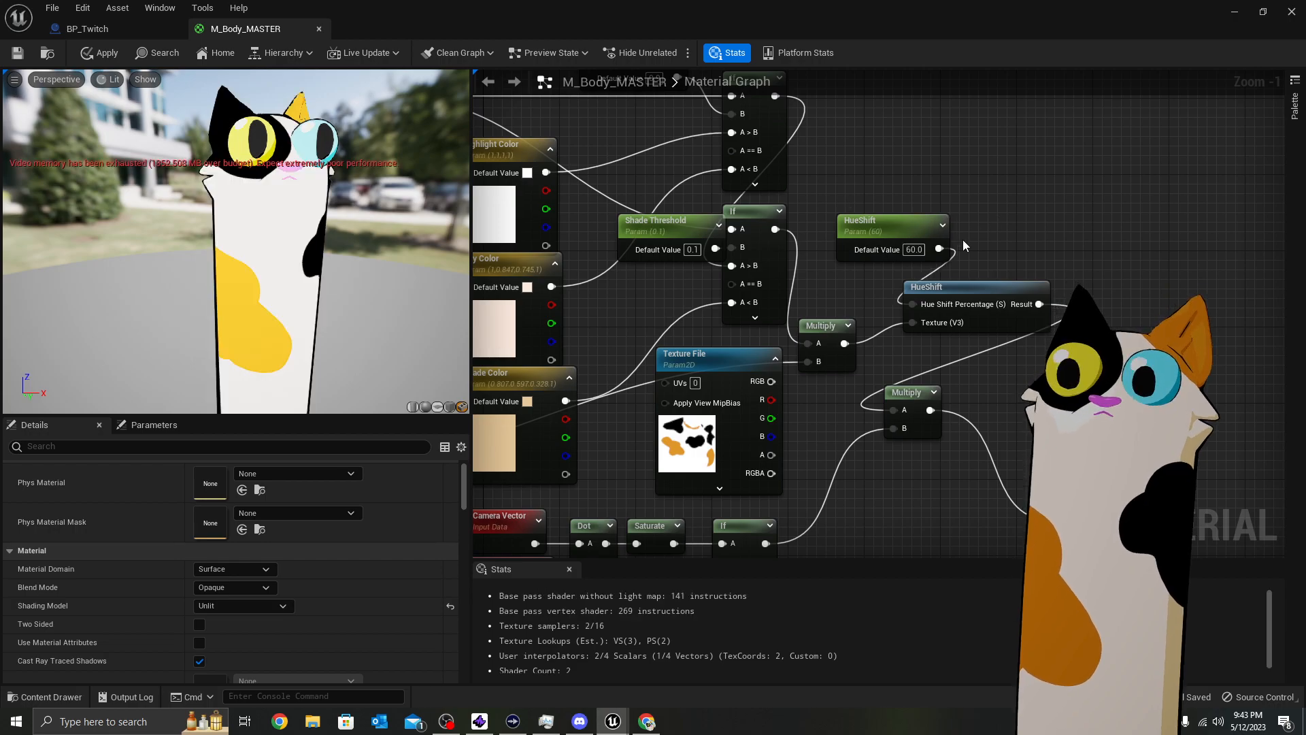
click(914, 249)
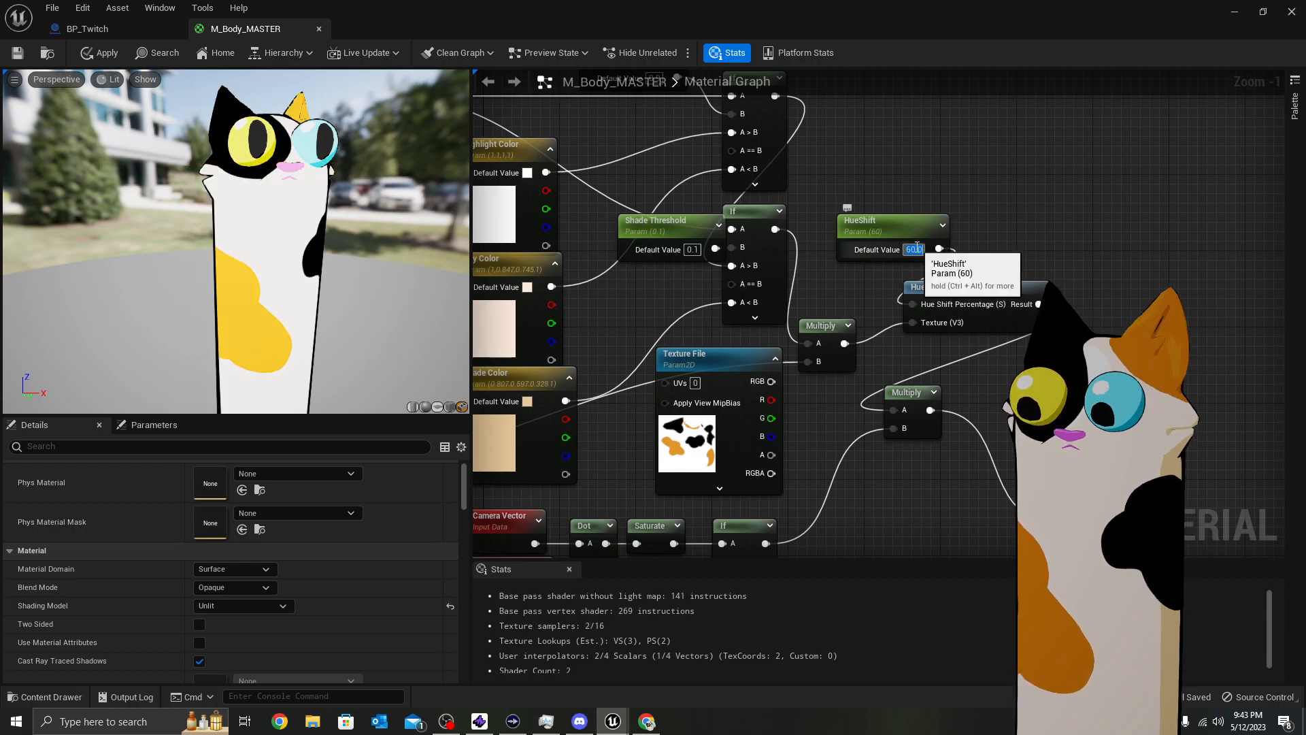
text(0)
click(973, 189)
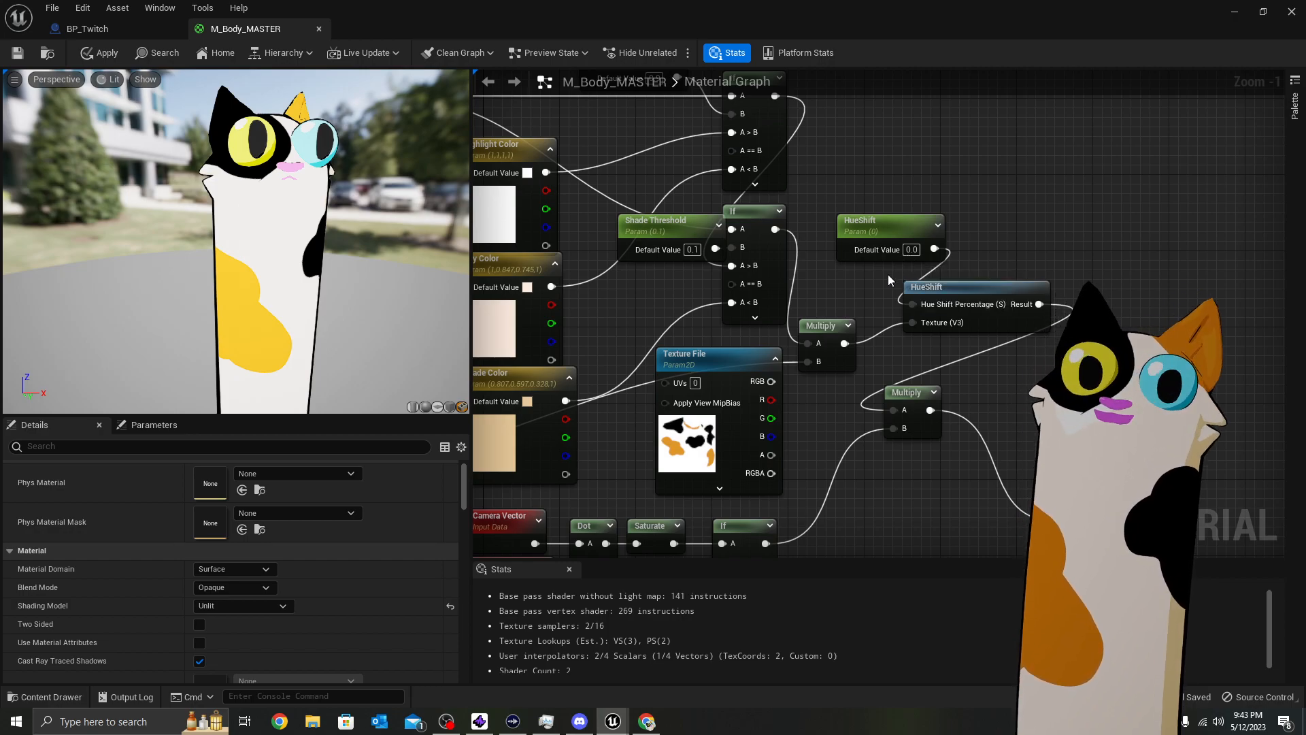
Close the M_Body_MASTER material and discard its unapplied changes
scroll(810, 284, down, 1)
scroll(811, 291, down, 4)
right_drag(648, 357, 702, 369)
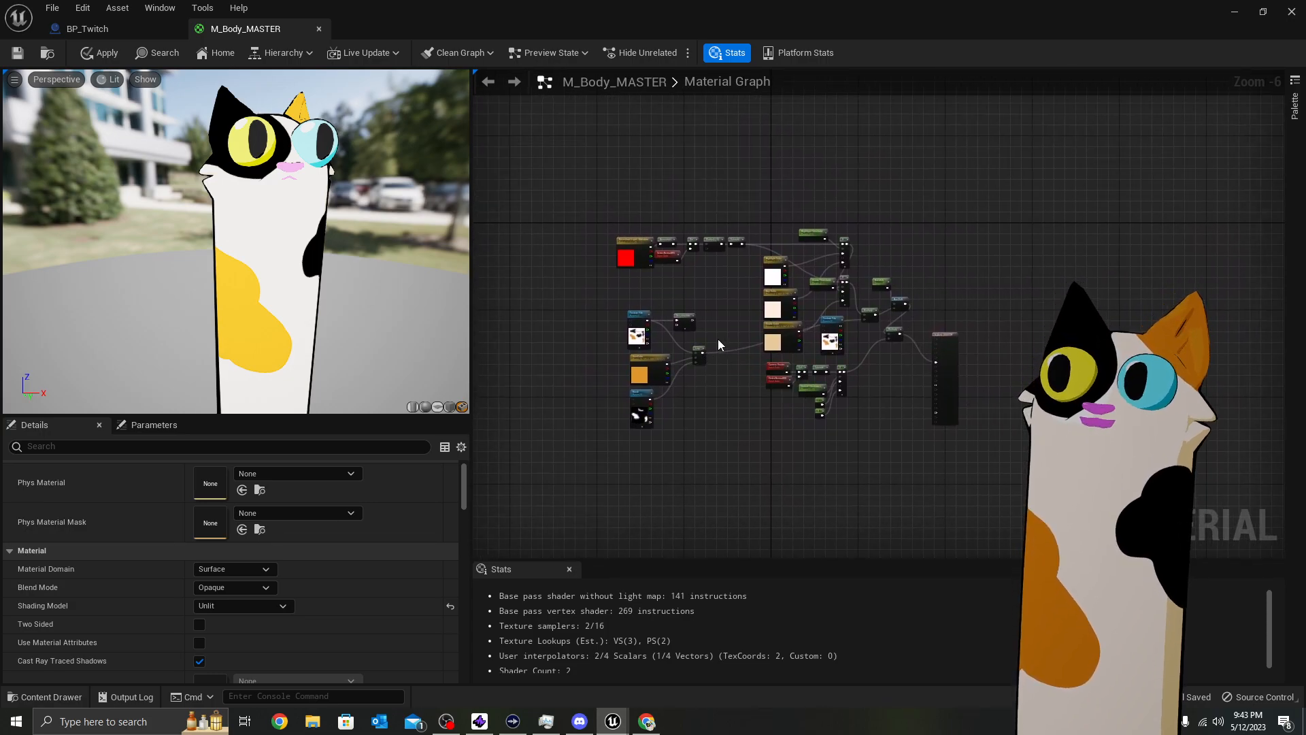
click(318, 29)
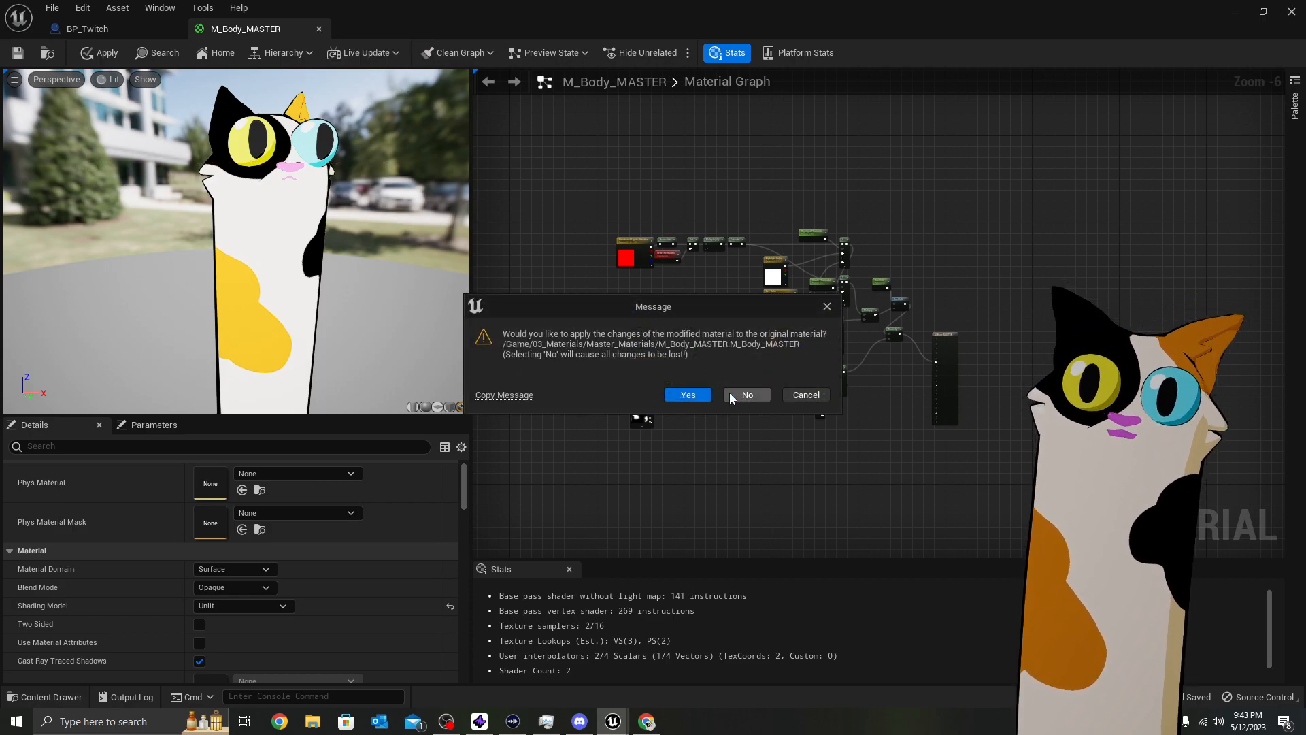
click(746, 394)
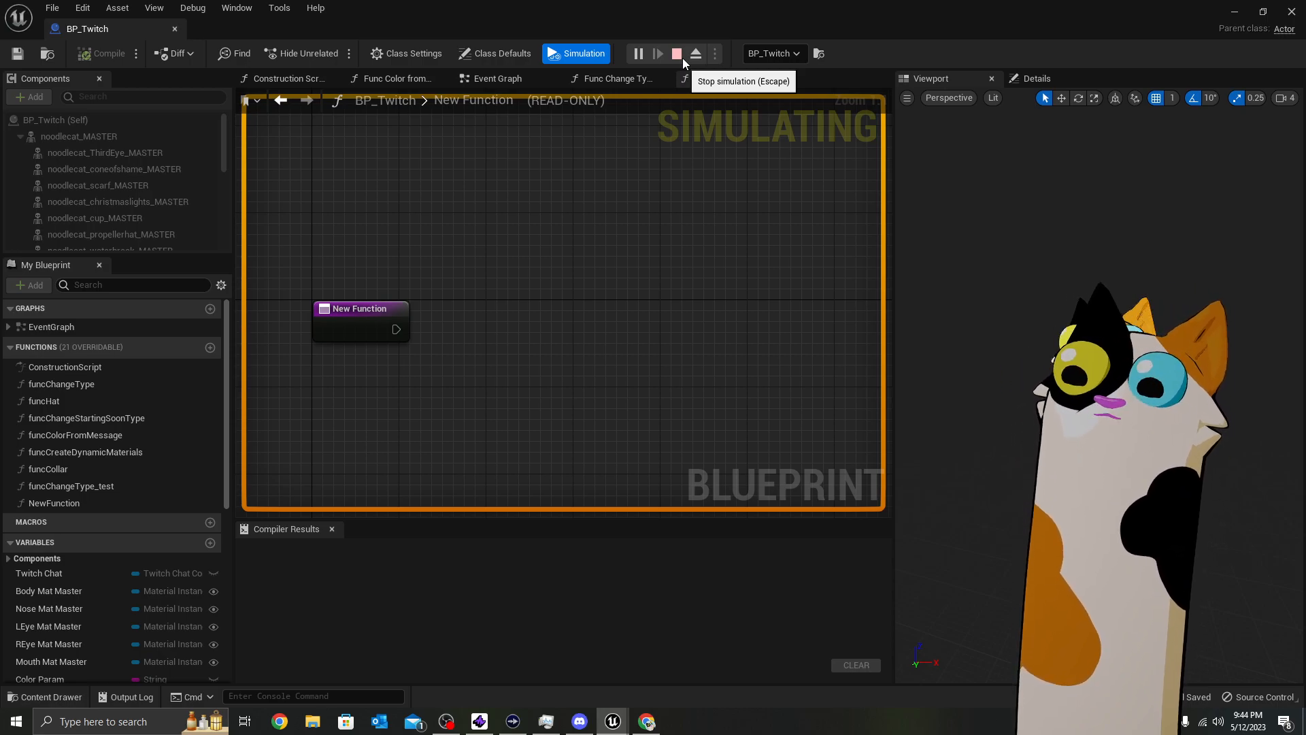
Stop the running simulation in the BP_Twitch blueprint
click(683, 58)
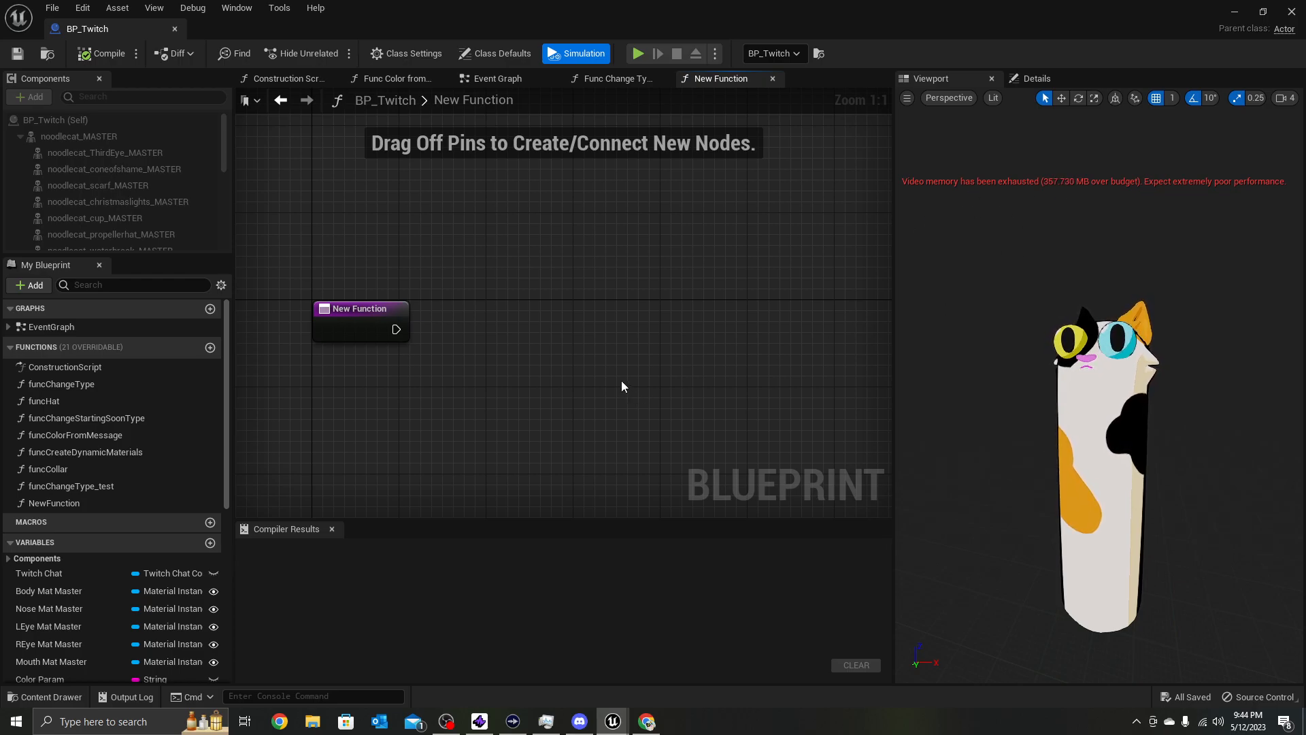
right_drag(528, 351, 503, 363)
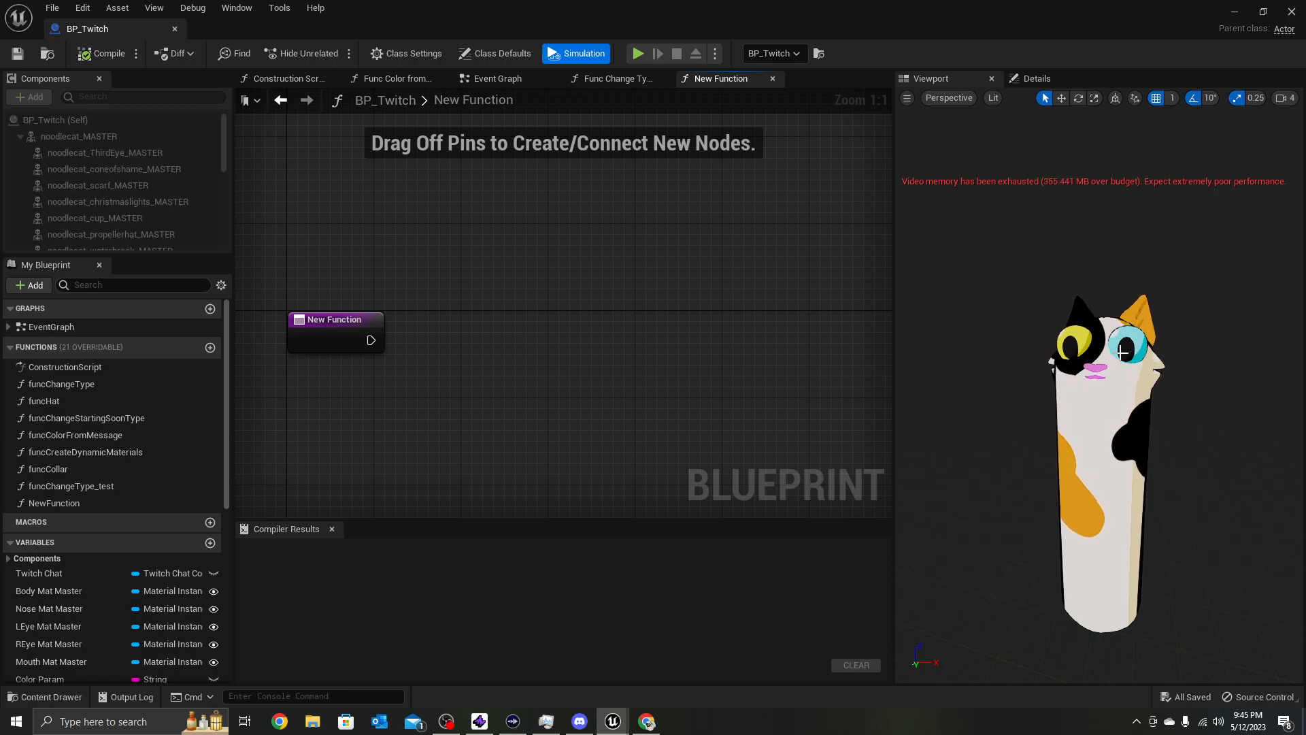
drag(1164, 344, 1165, 259)
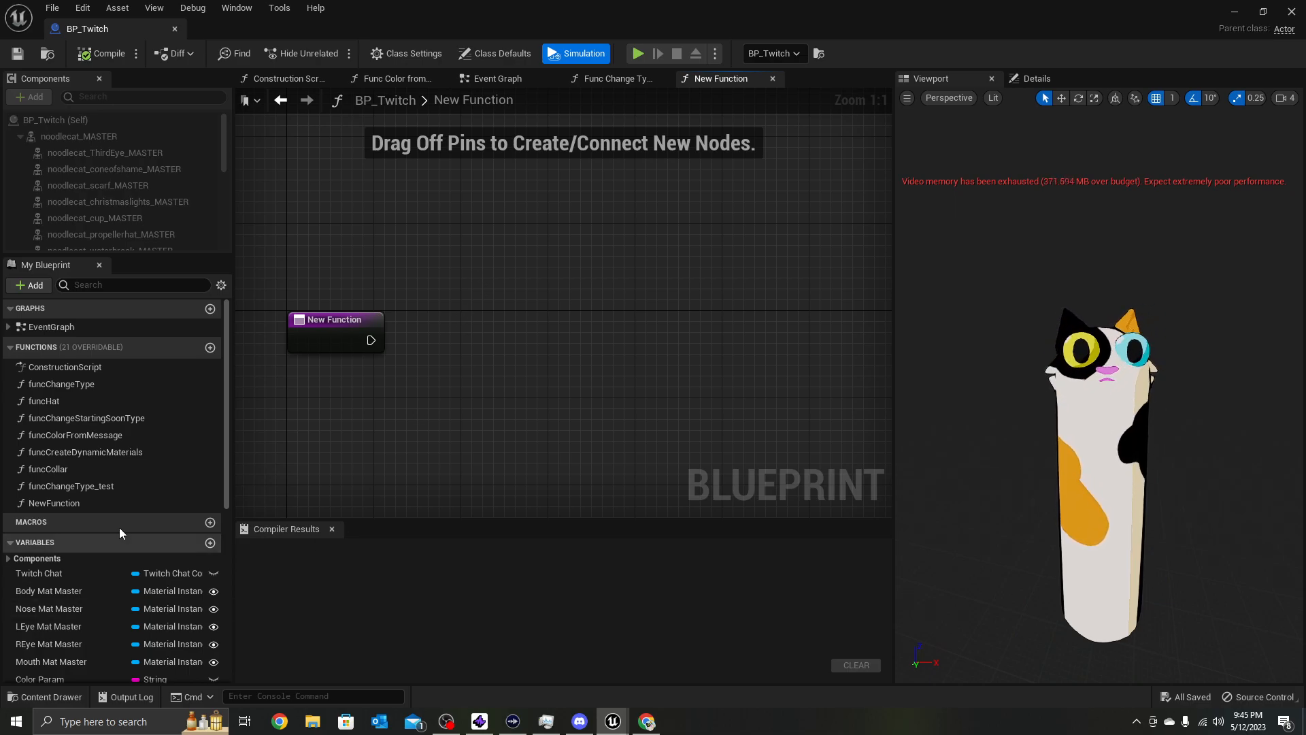
Place a getter for the Points Event Message Message Body variable above the New Function entry node
scroll(83, 591, down, 3)
scroll(89, 587, down, 4)
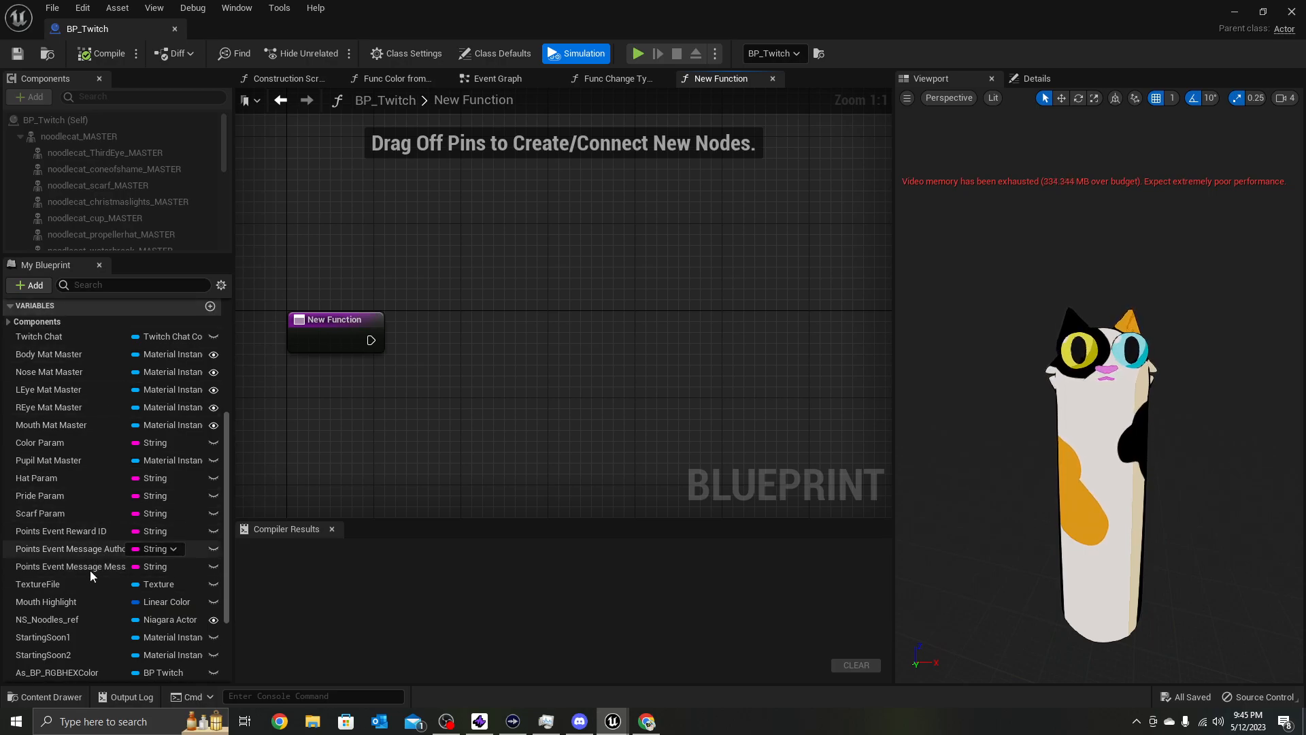
click(89, 567)
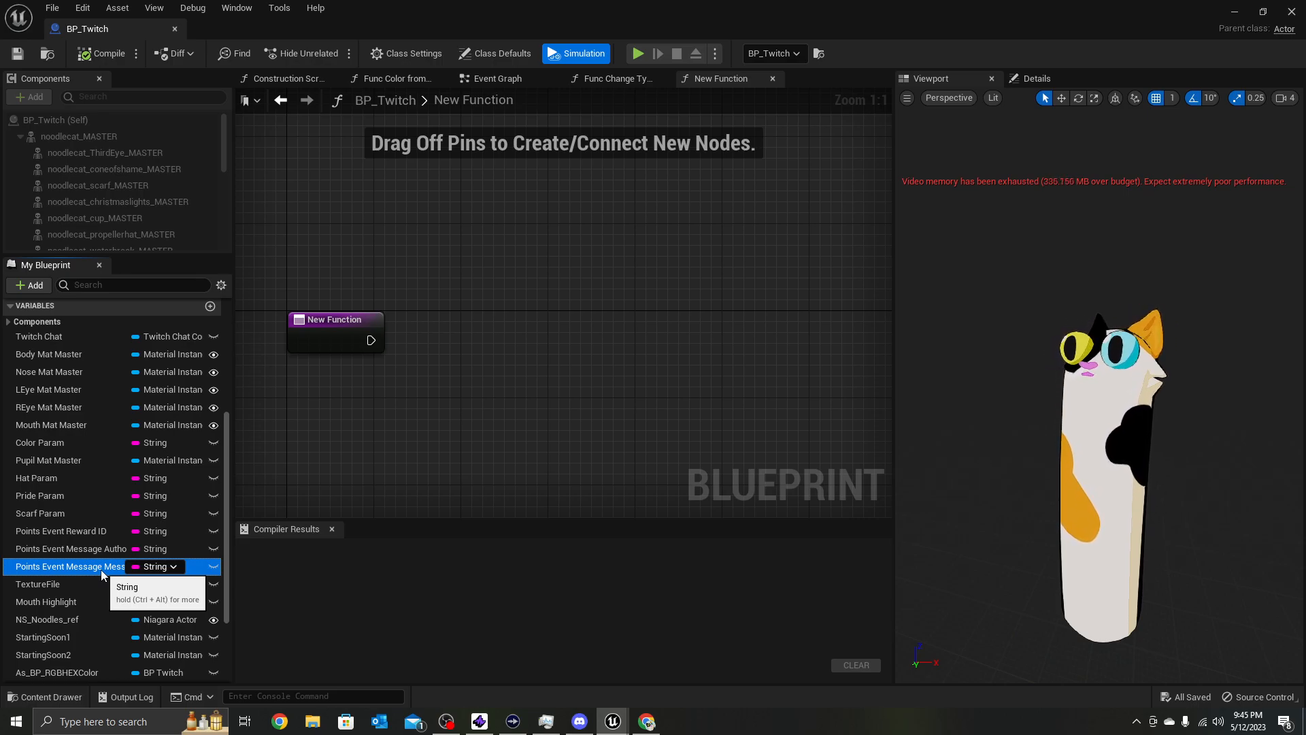
drag(83, 570, 398, 247)
click(427, 268)
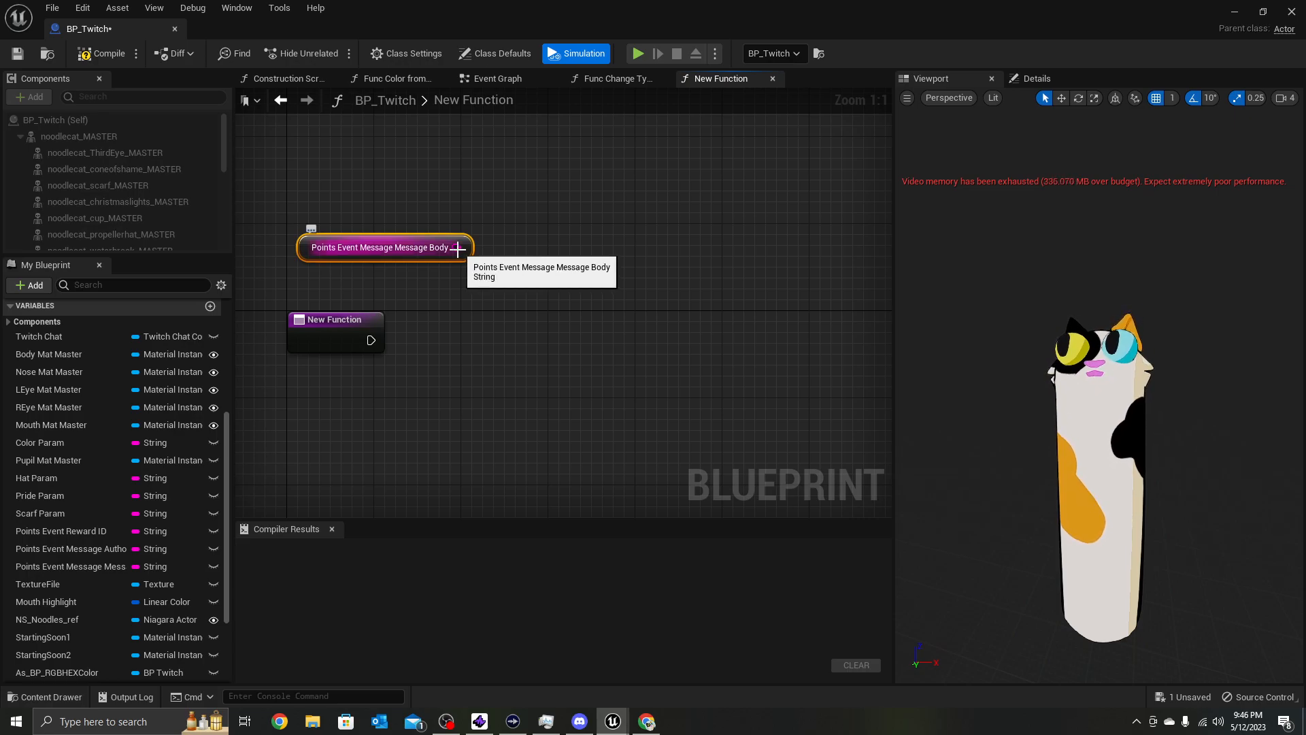
Add a Parse Into Array node fed by Points Event Message Message Body and position it beside the getter
drag(457, 249, 503, 248)
drag(522, 313, 505, 249)
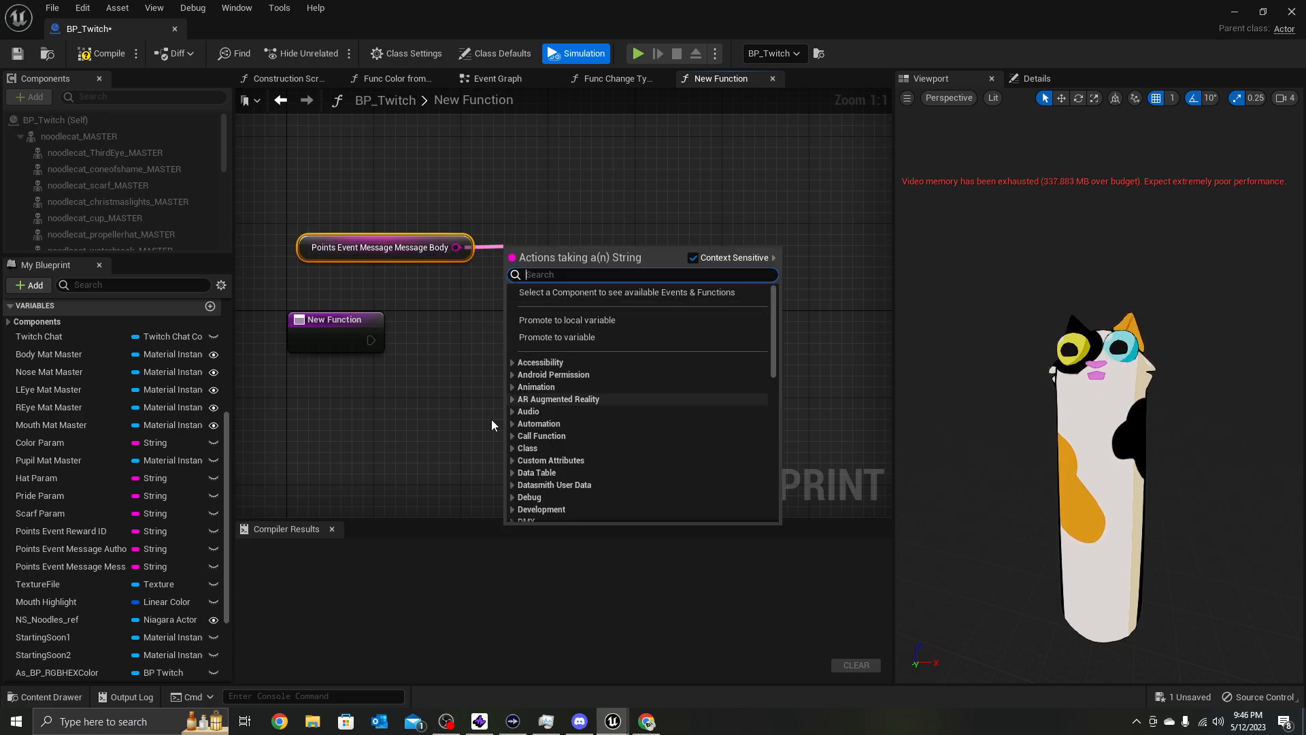
text(parse)
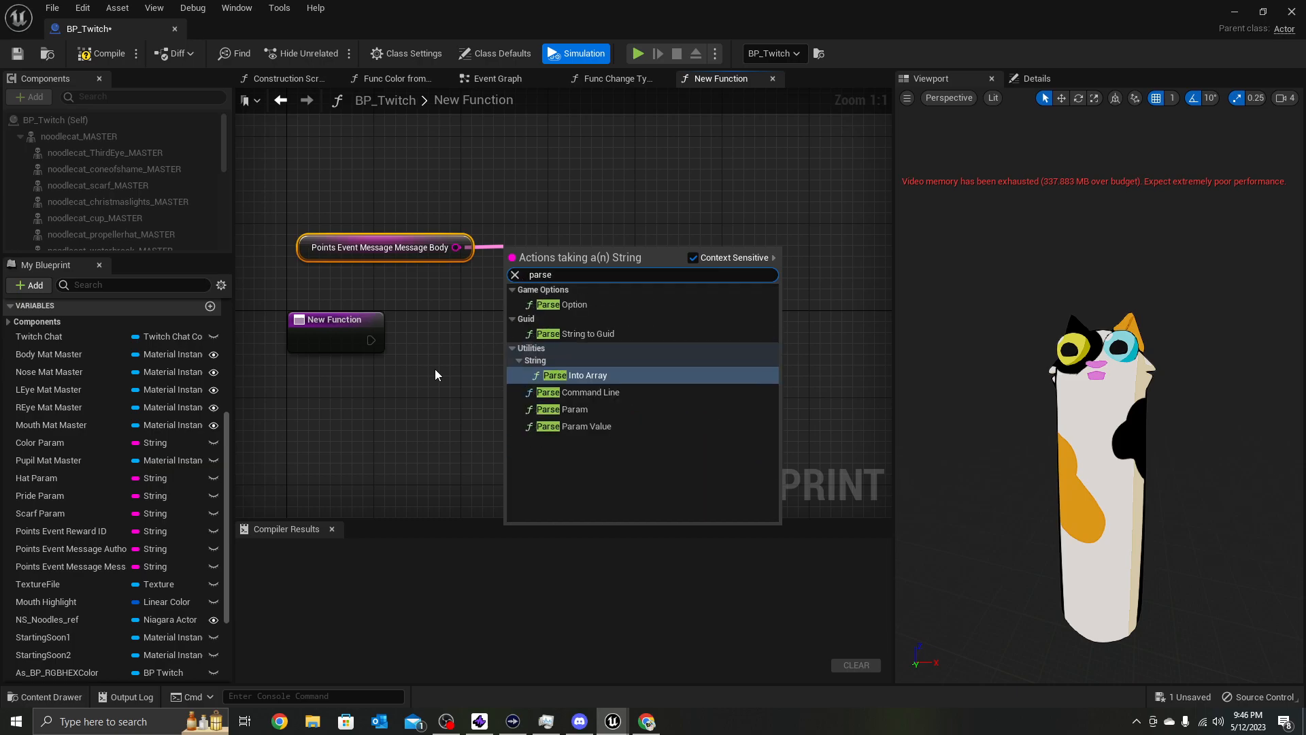
click(605, 377)
drag(569, 254, 579, 221)
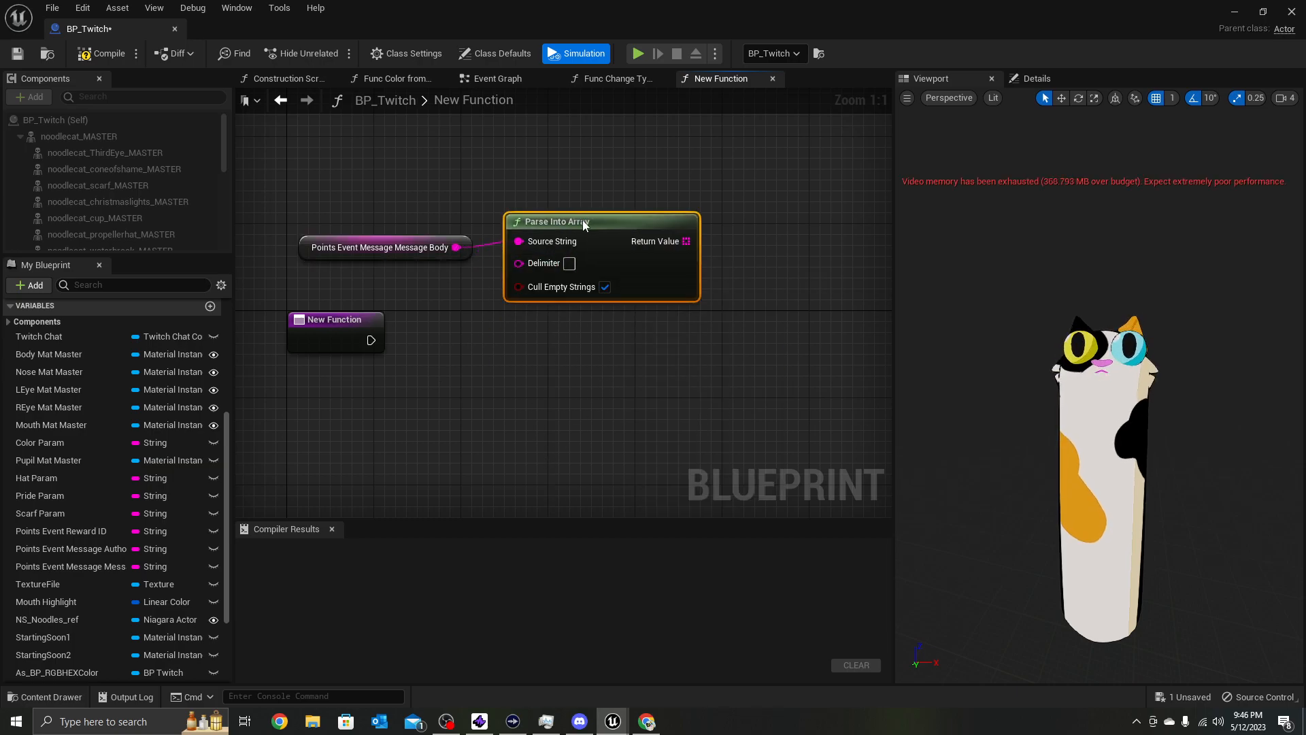
click(570, 265)
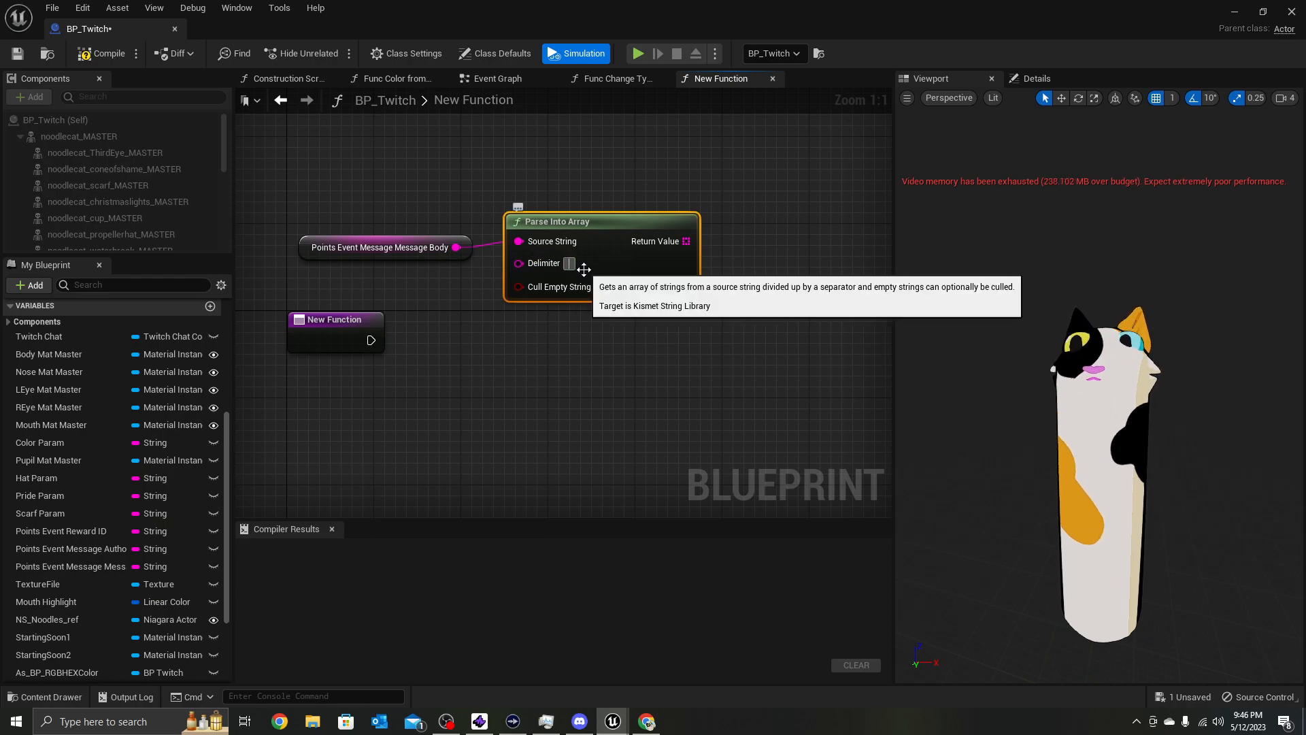
click(773, 390)
Add two Get (a copy) nodes from the Parse Into Array node's Return Value, one below the other
right_drag(658, 339, 626, 338)
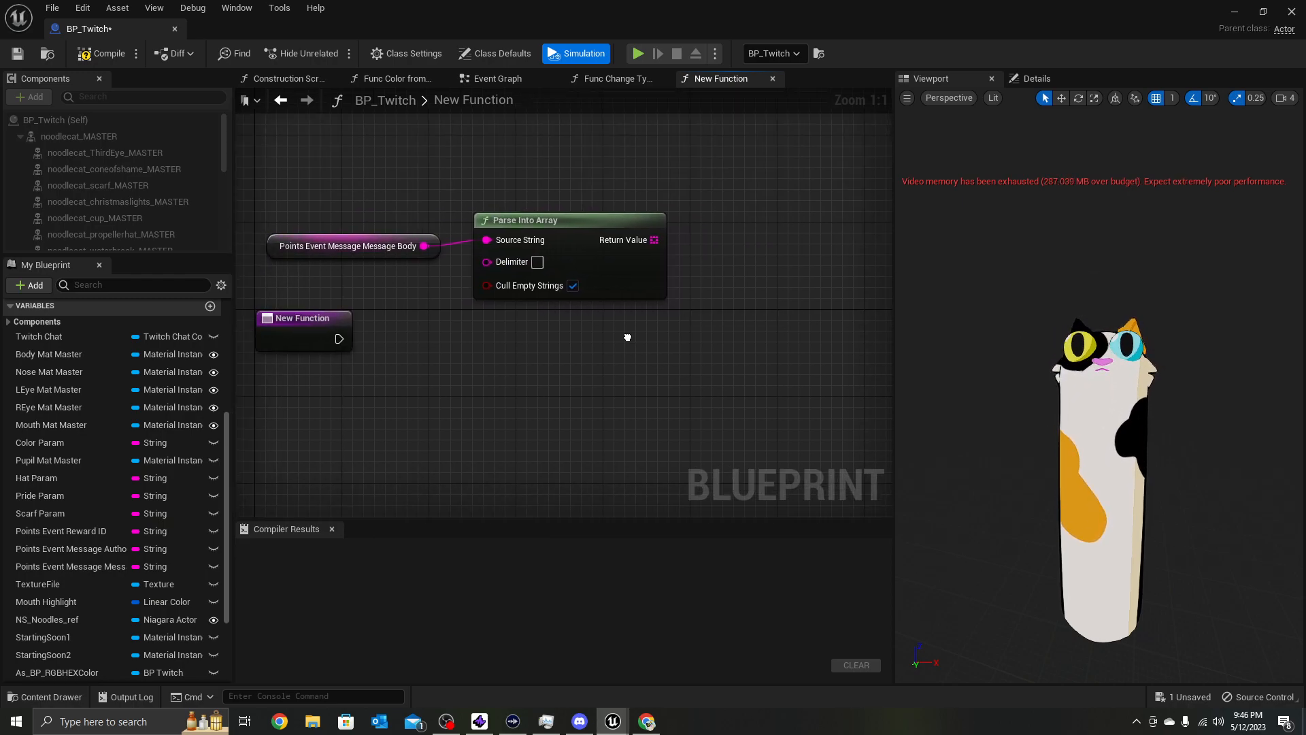
right_drag(649, 281, 512, 315)
drag(478, 252, 535, 257)
text(get)
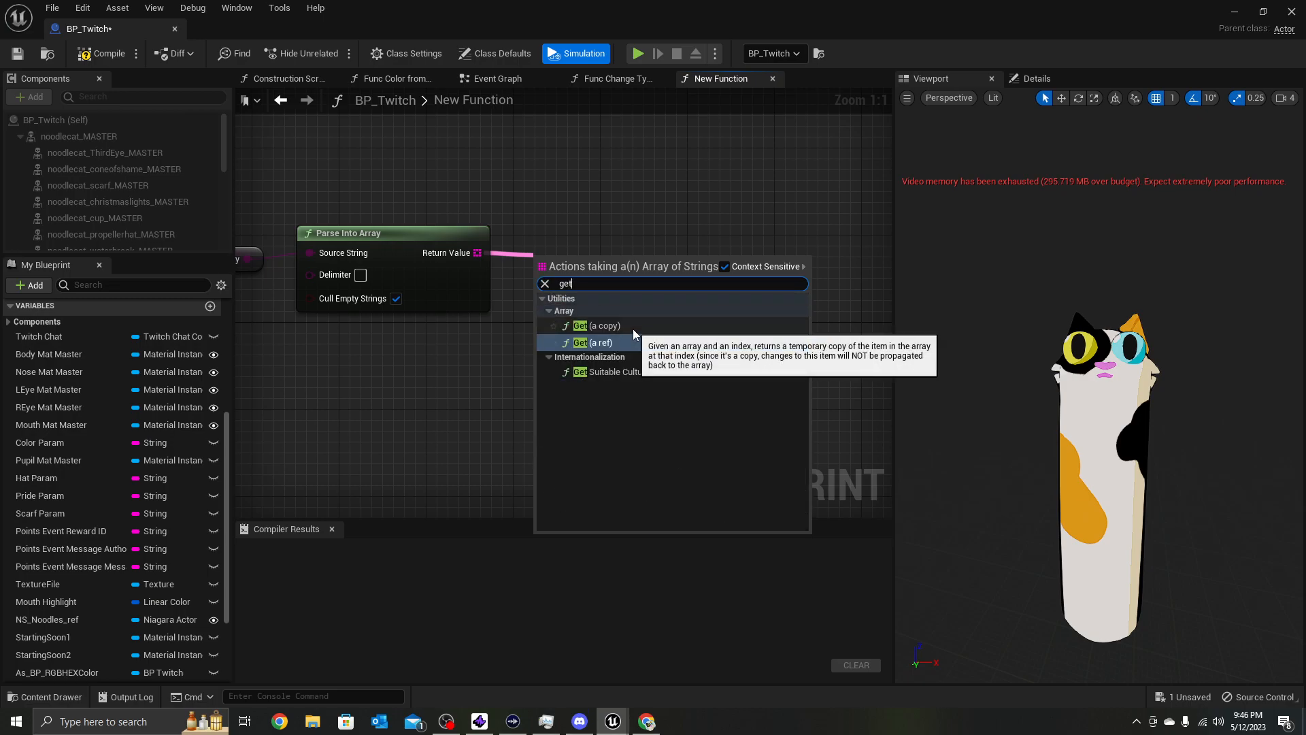
click(633, 329)
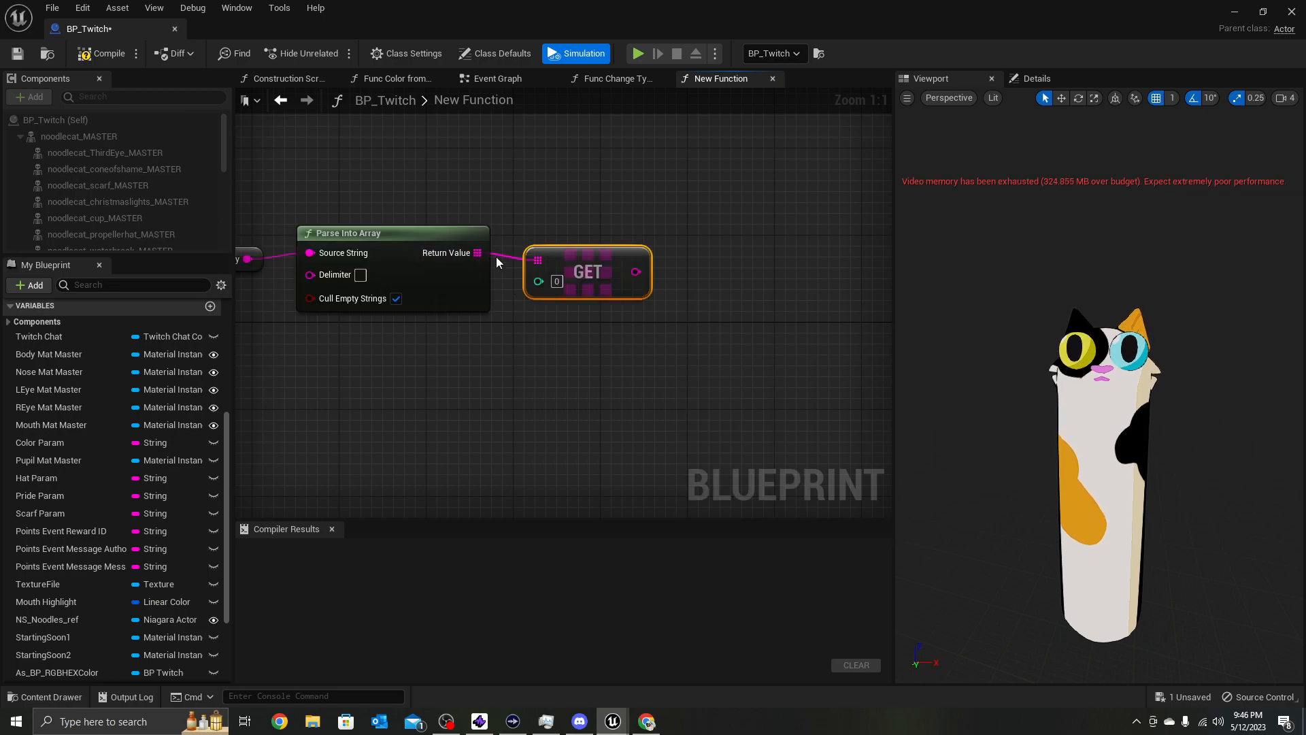
drag(477, 253, 545, 324)
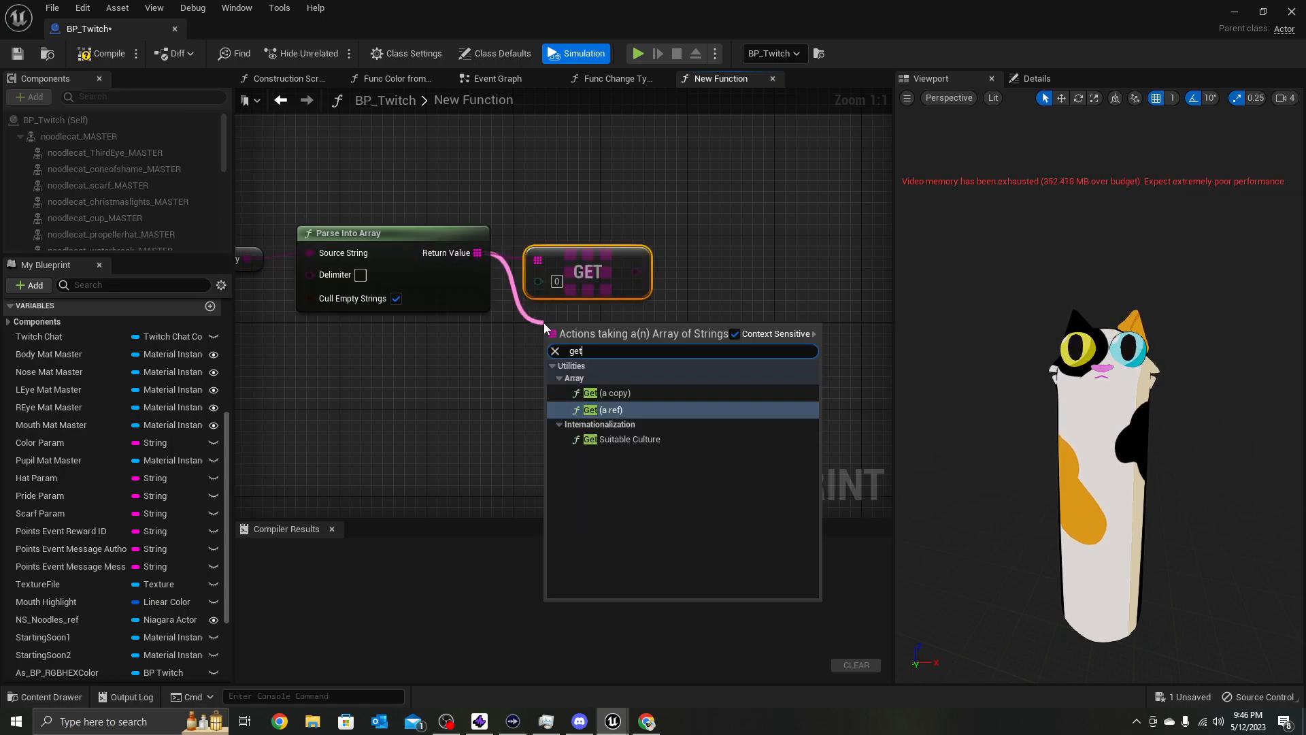
click(635, 394)
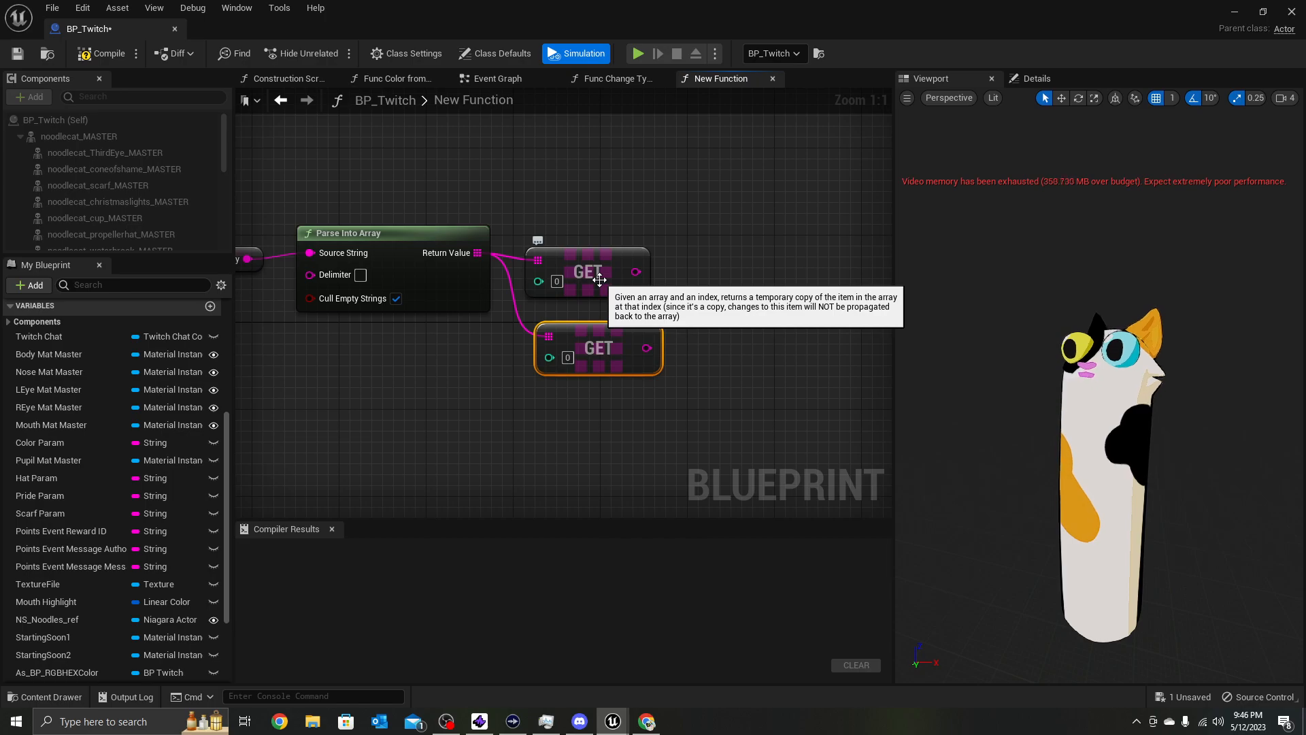
Align the two Get nodes in a column beside Parse Into Array and set the lower node's index to 1
shift+click(593, 257)
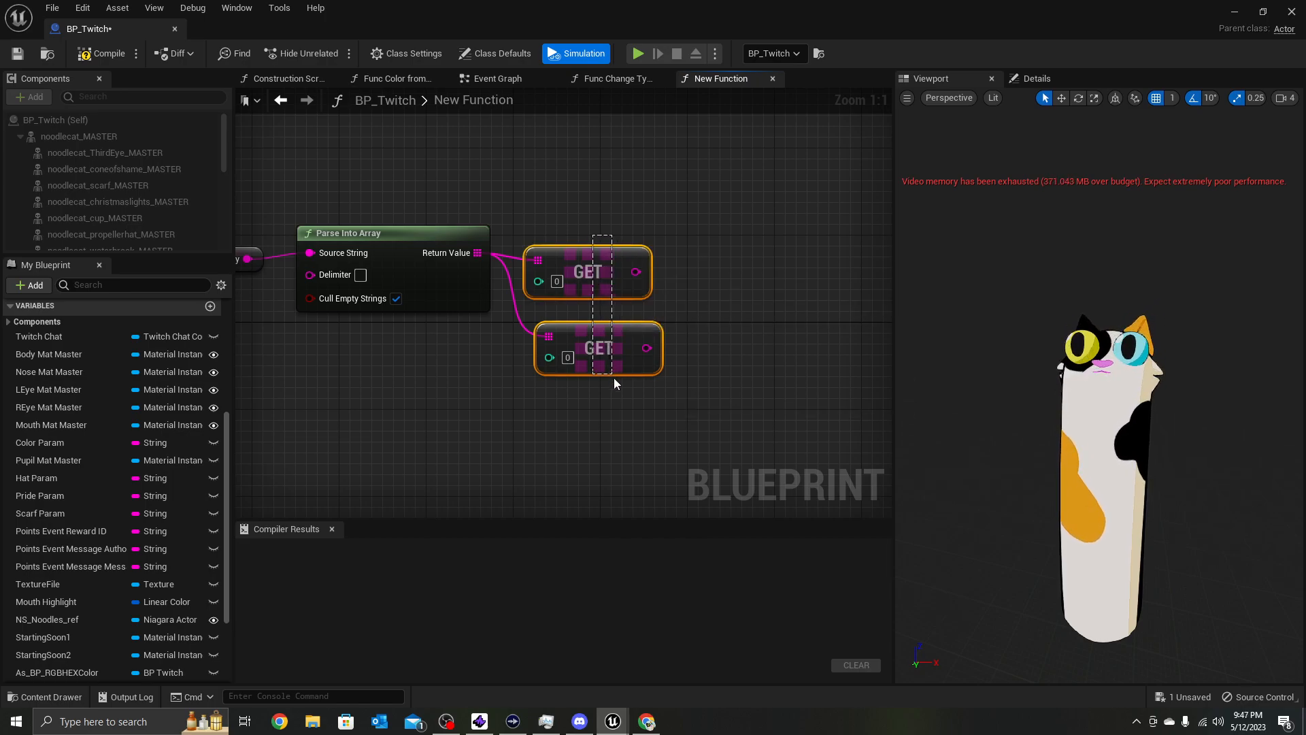
key(q)
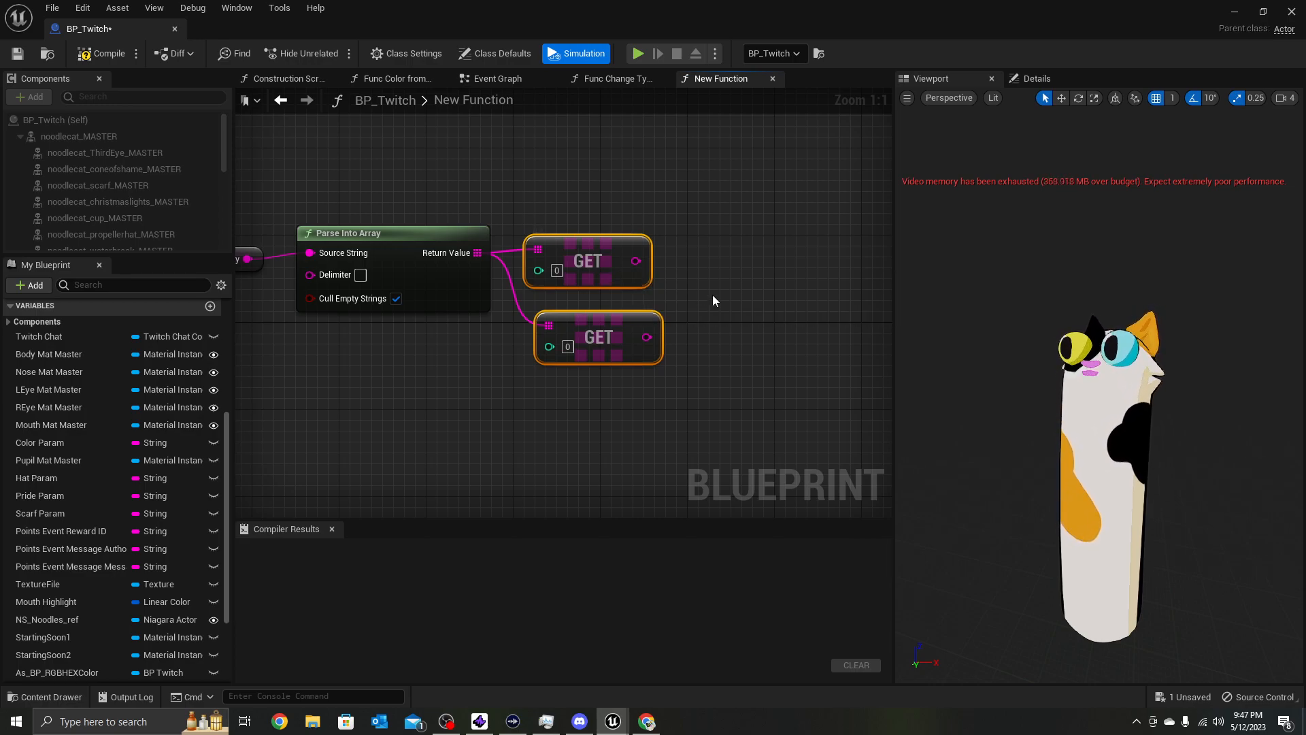
click(712, 295)
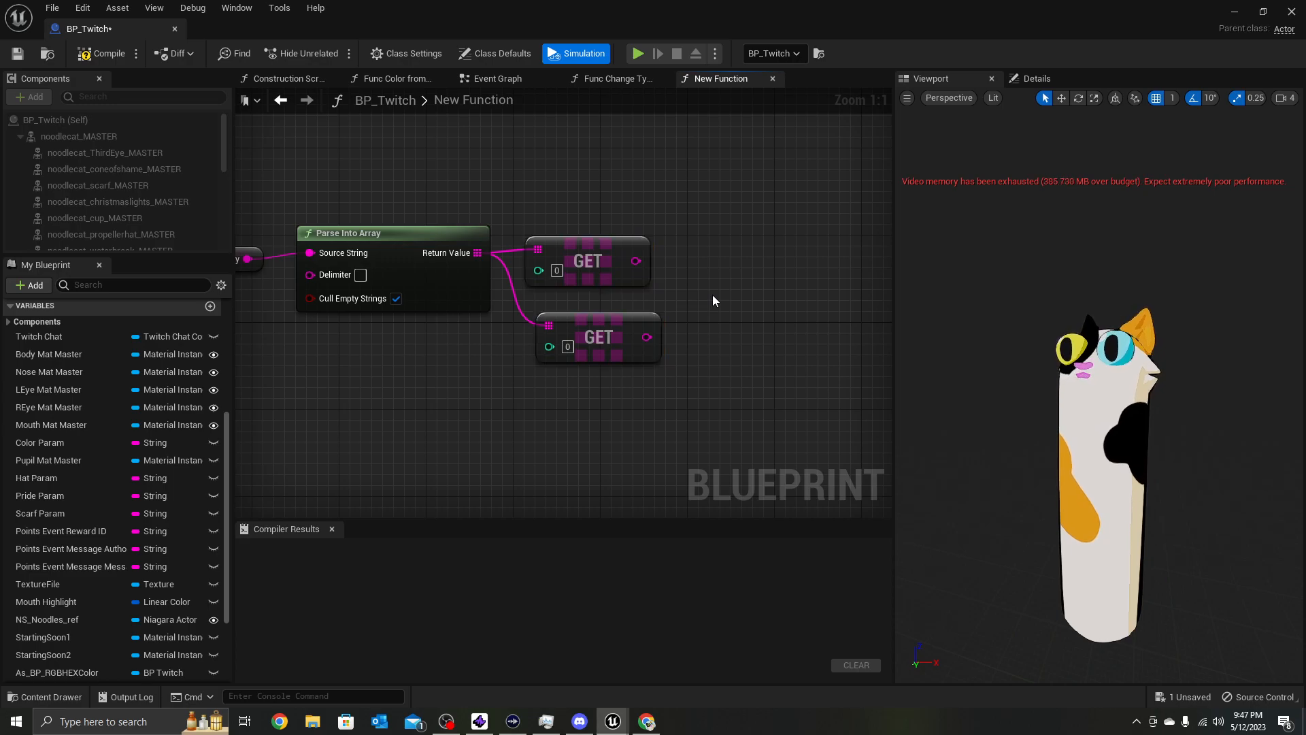
click(621, 320)
drag(622, 320, 611, 309)
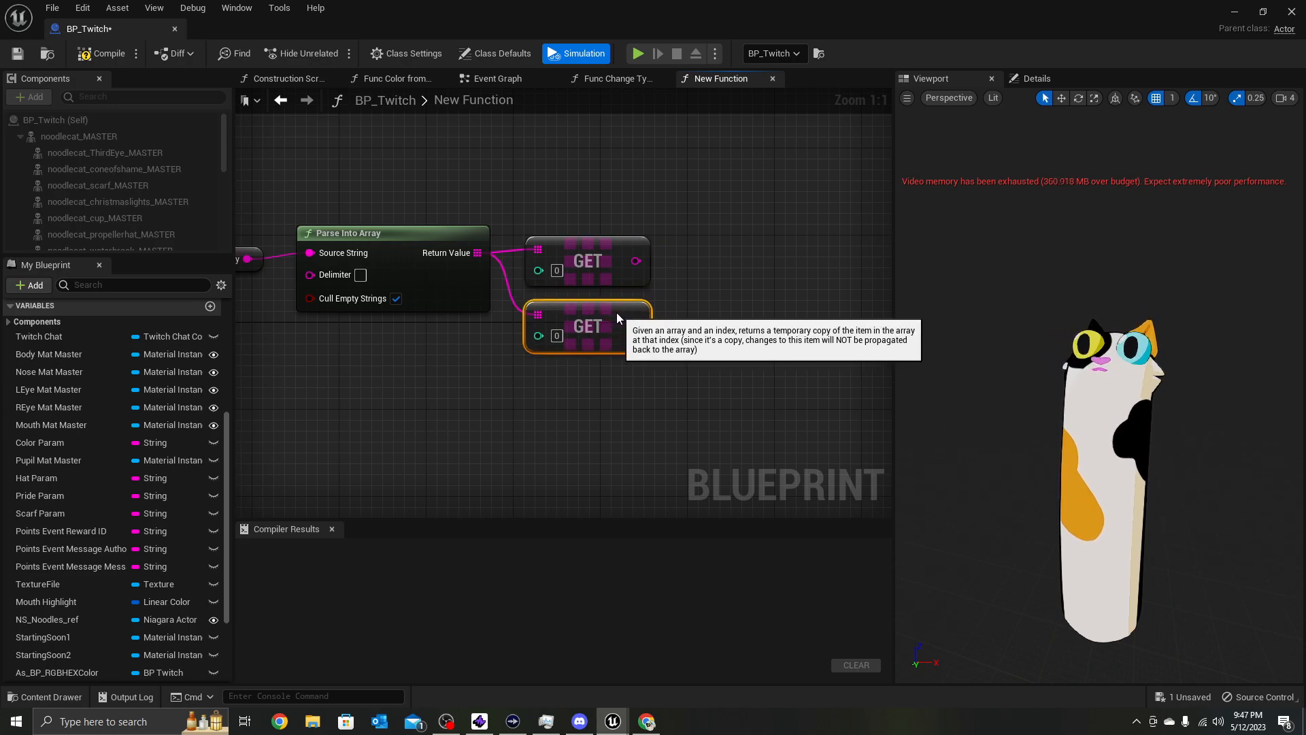
click(556, 335)
text(1)
click(659, 418)
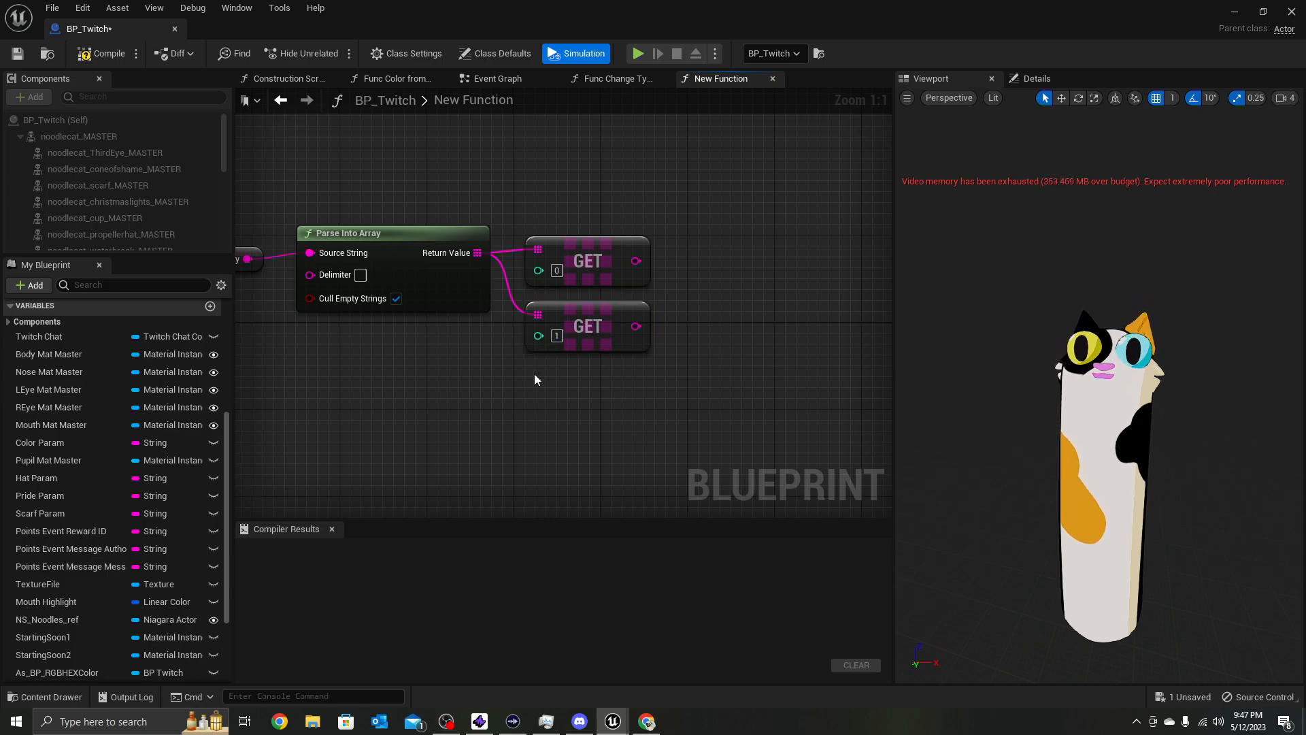
Place a funcColorFromMessage call beside the Get nodes and connect the index 0 Get output to its Message input
right_drag(534, 374, 615, 390)
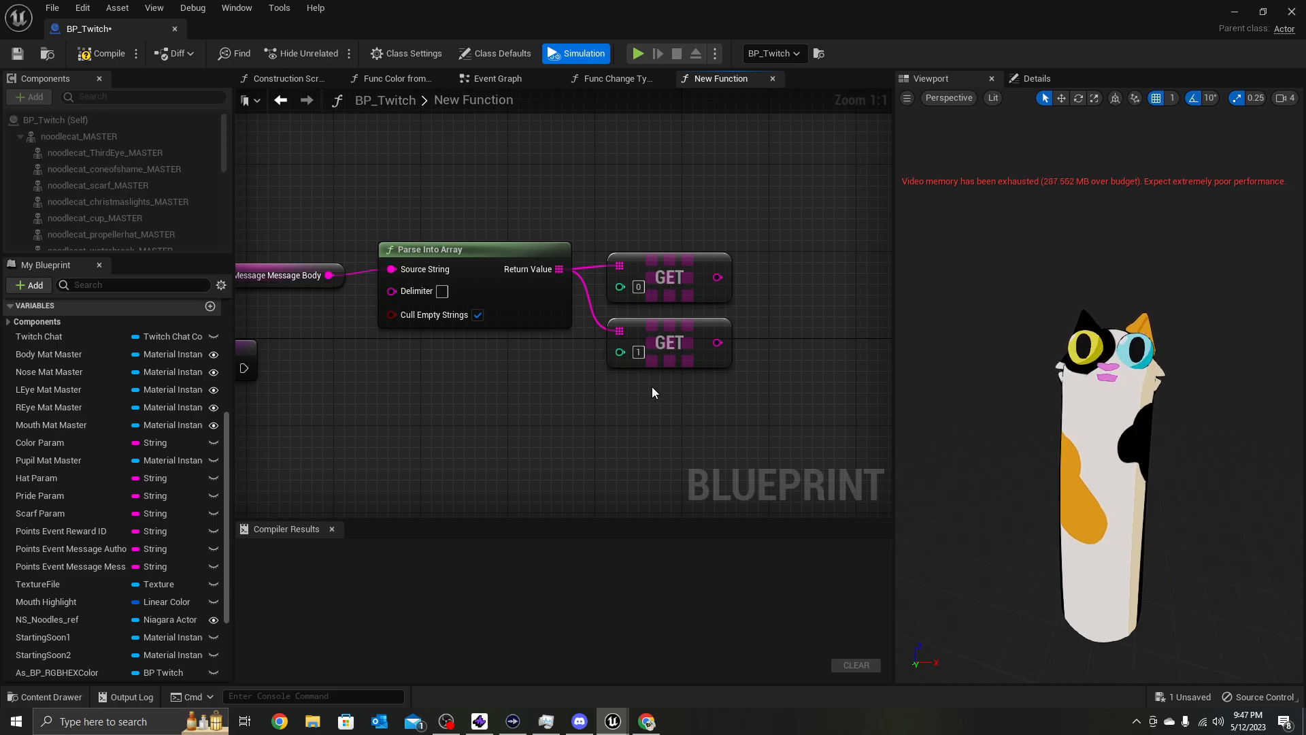
right_drag(651, 385, 631, 390)
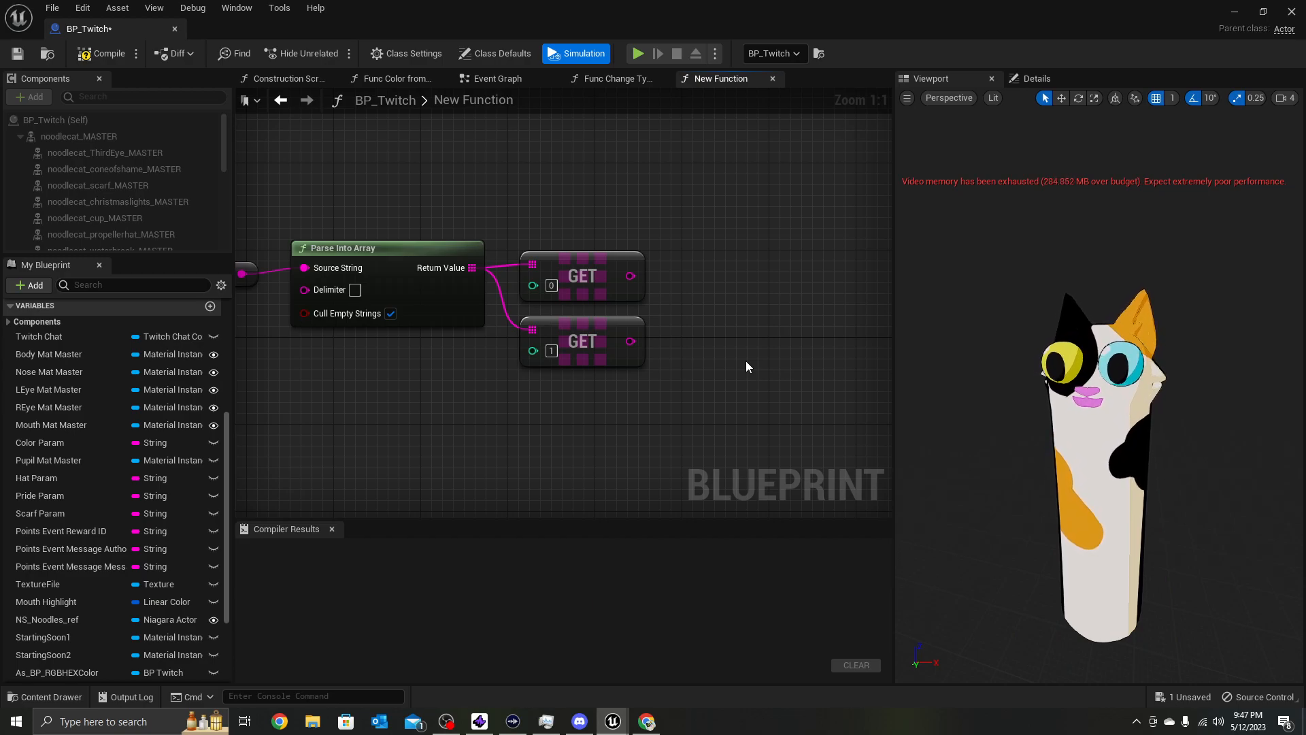
right_drag(746, 361, 637, 377)
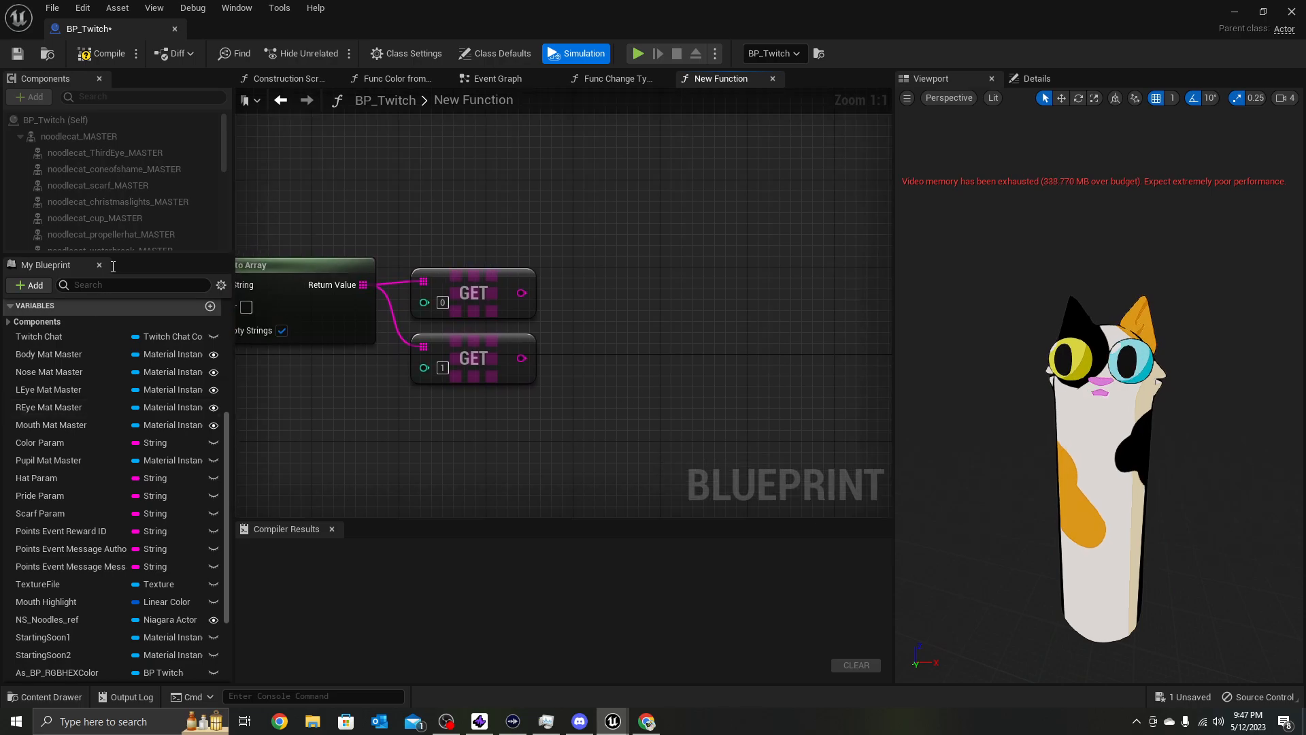
scroll(96, 422, up, 2)
scroll(96, 420, up, 4)
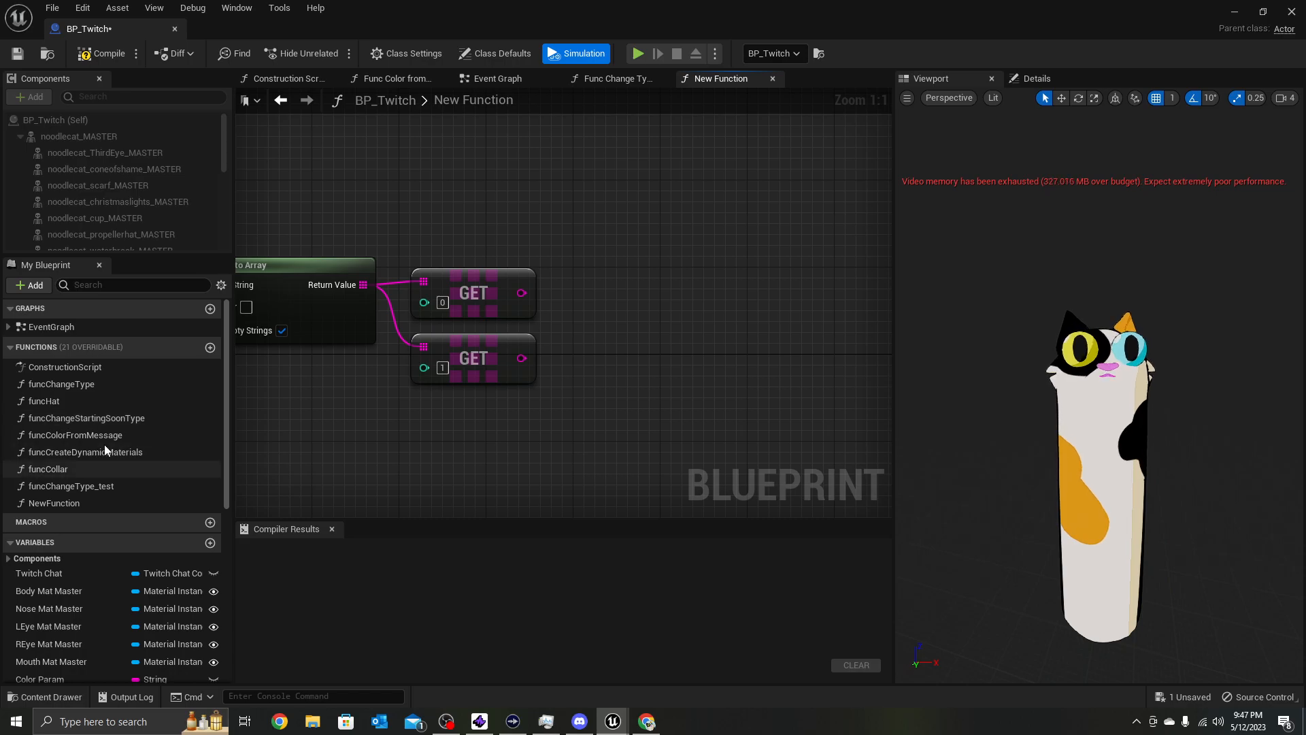
drag(109, 438, 566, 195)
drag(632, 221, 676, 221)
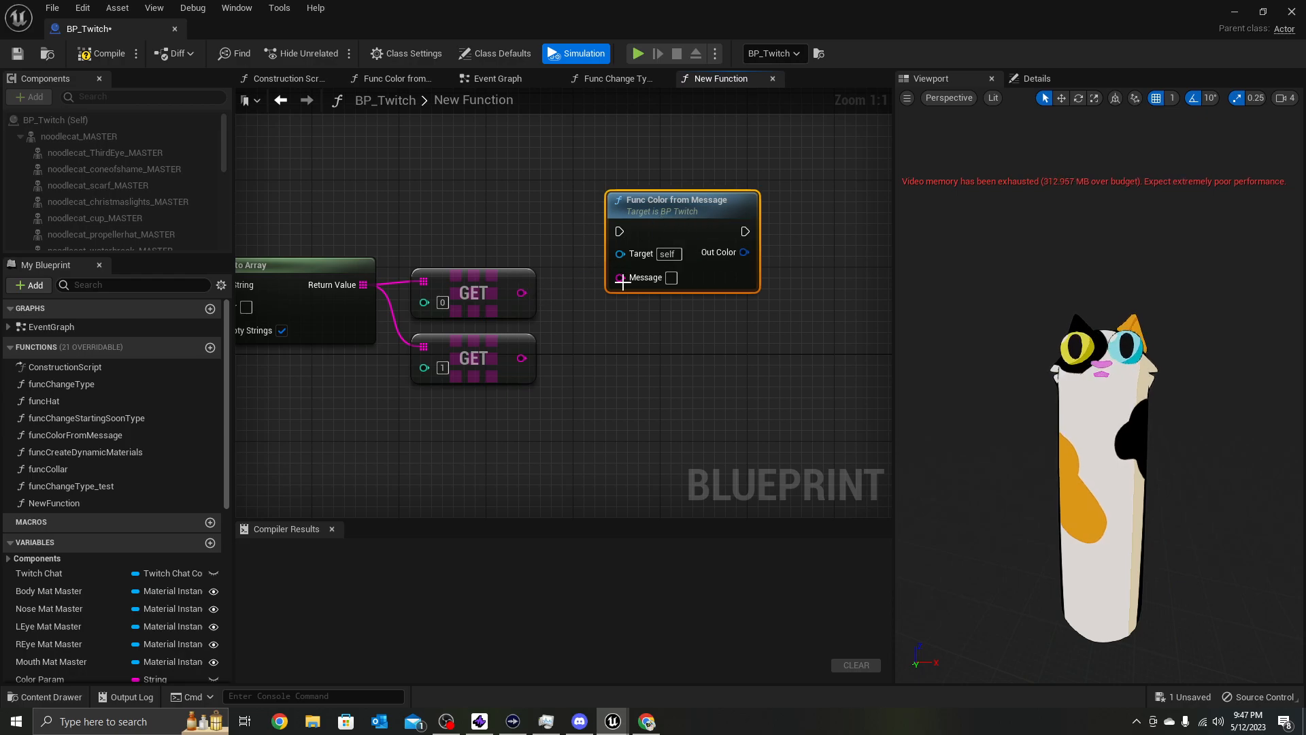
drag(620, 277, 521, 292)
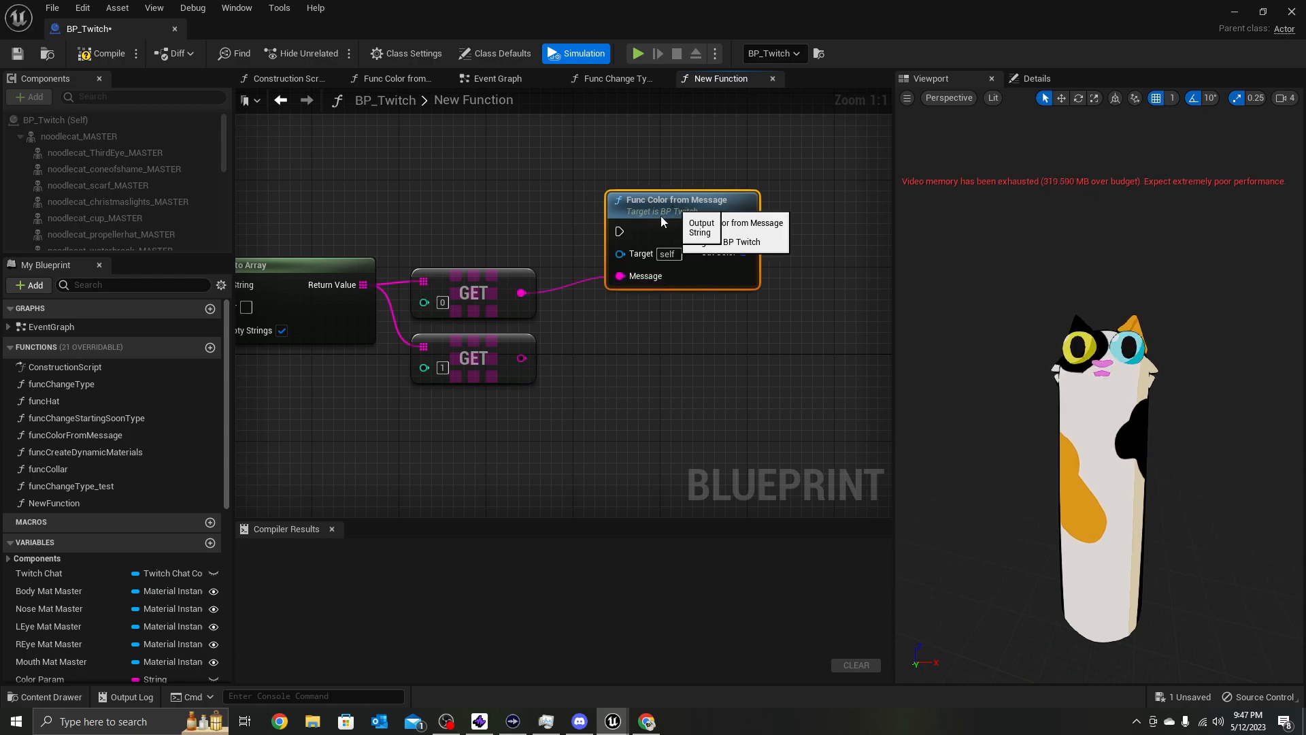
drag(660, 215, 627, 226)
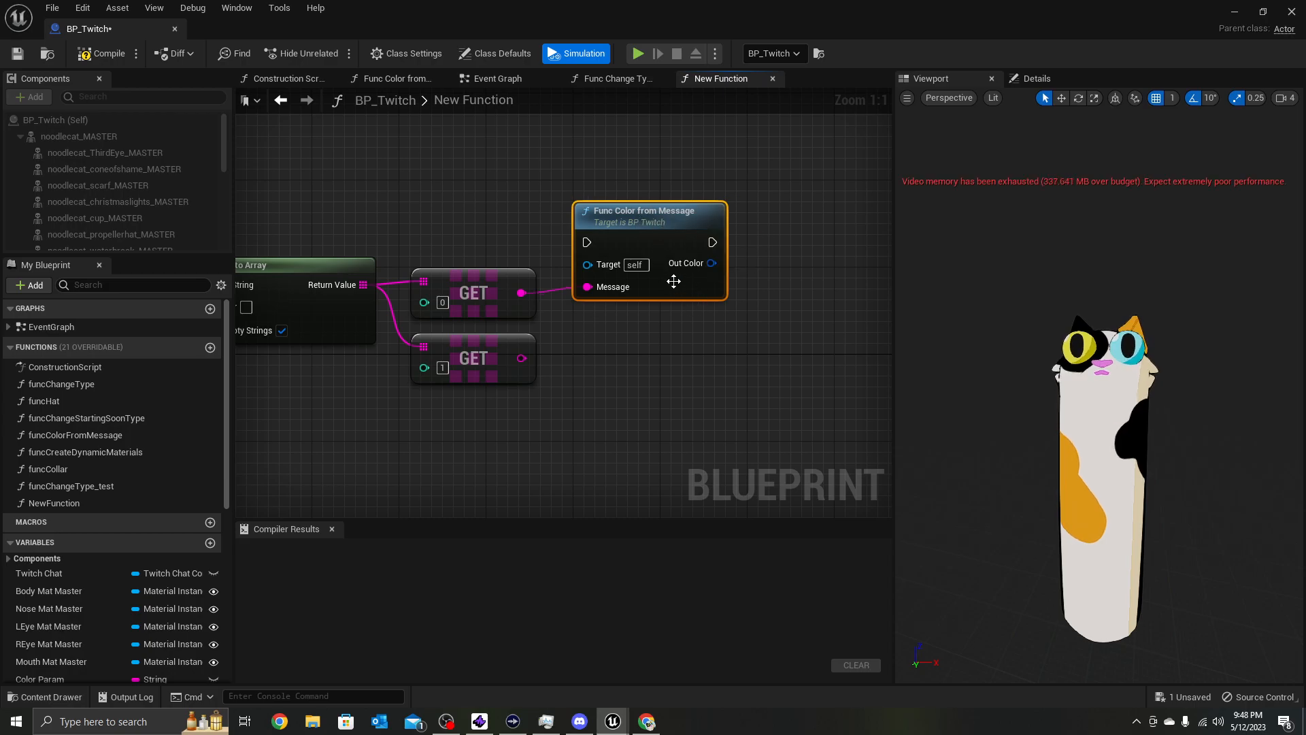
Examine the Func Color from Message graph, from its numeric branch and color data table lookups through to the return node
double_click(674, 235)
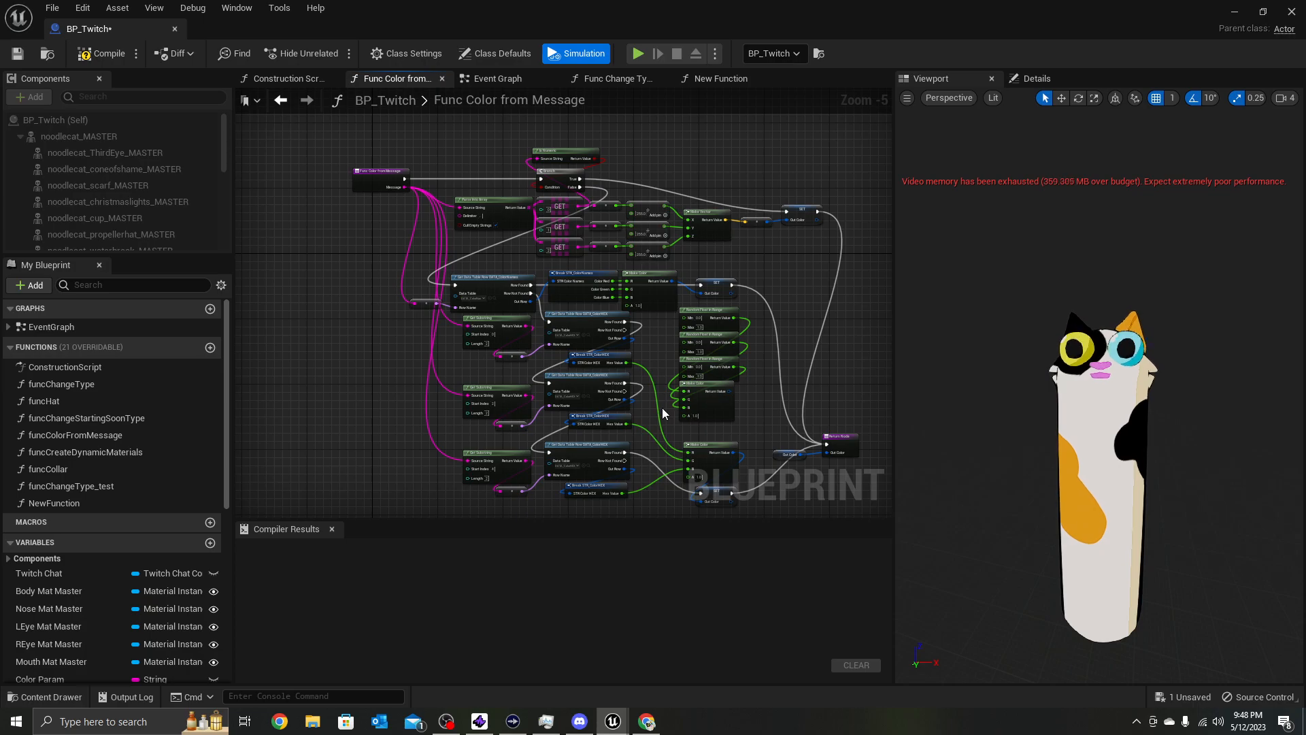
scroll(511, 185, up, 3)
right_drag(558, 275, 442, 333)
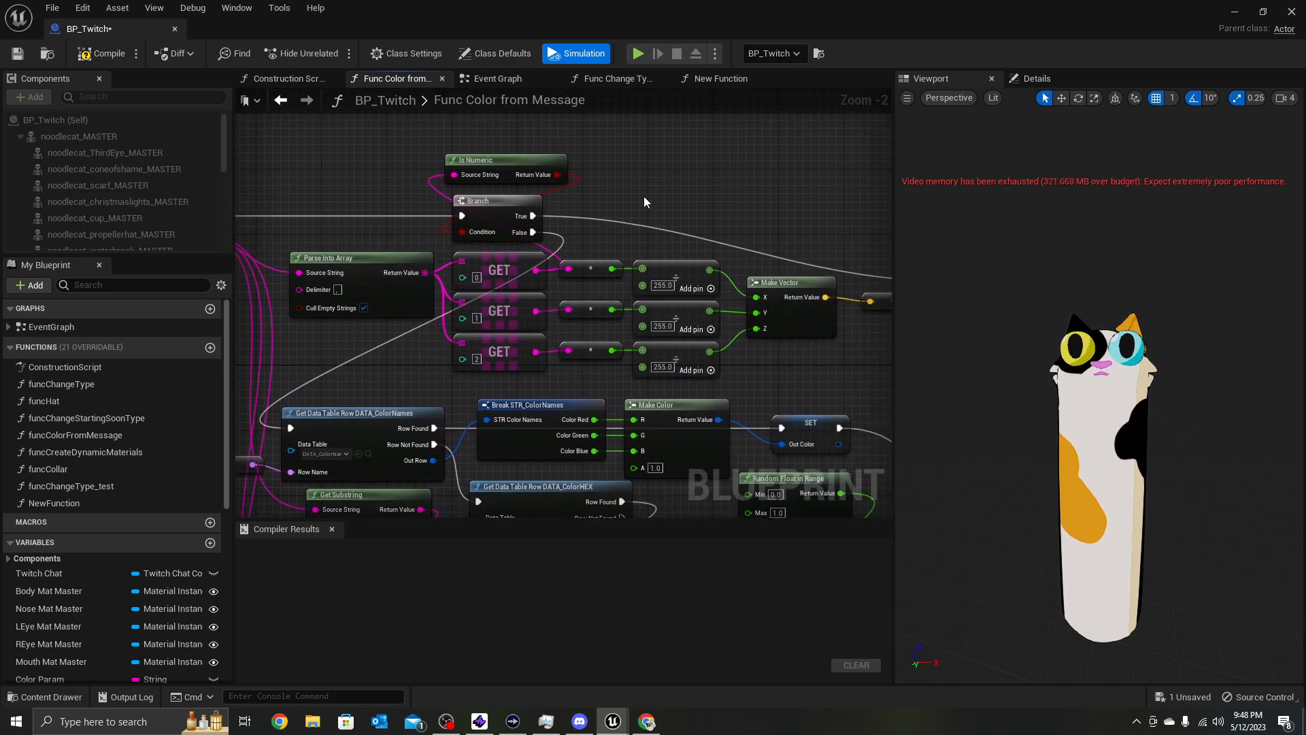
right_click(534, 264)
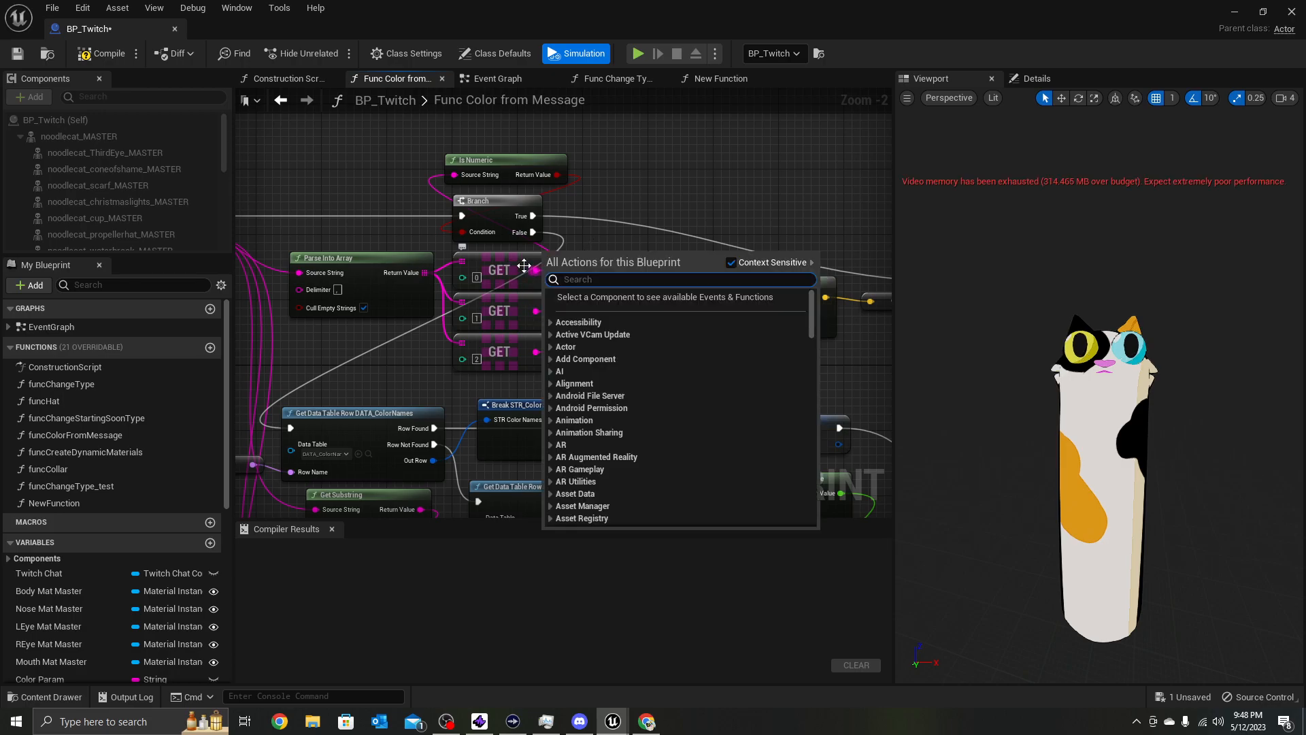
click(598, 210)
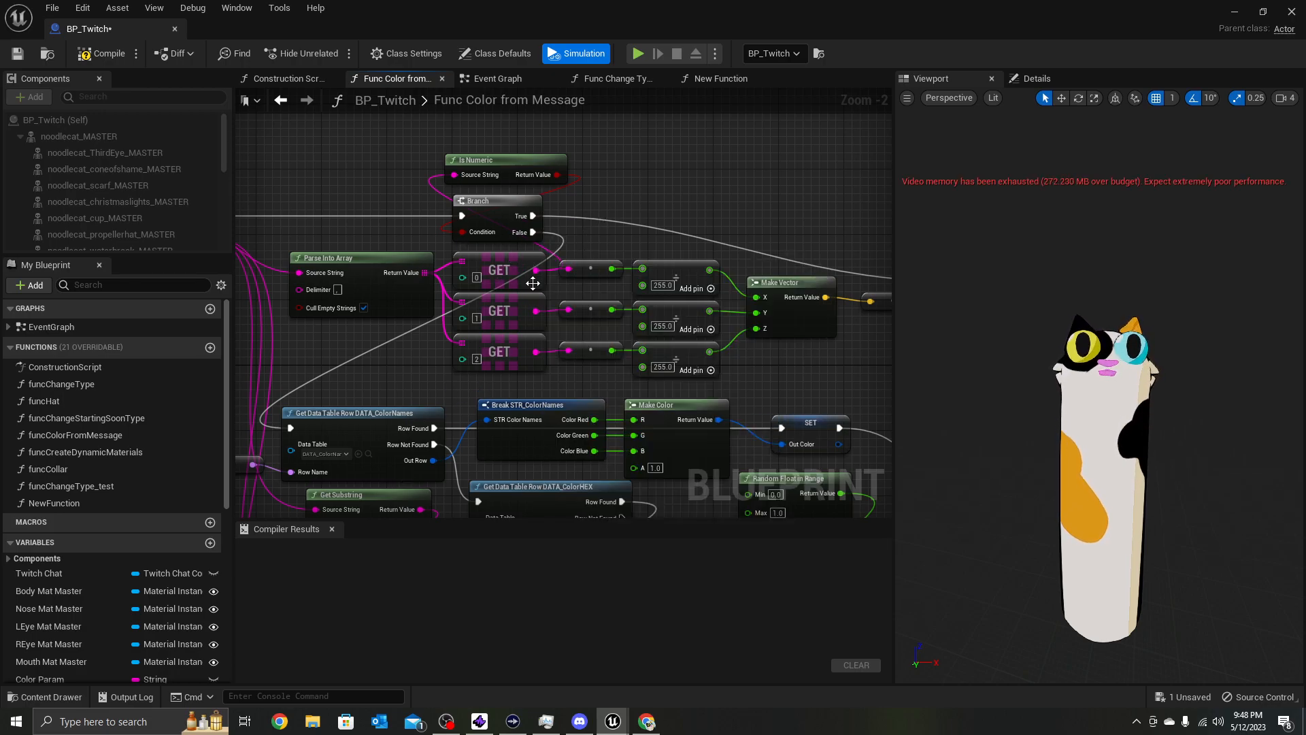
right_drag(415, 233, 434, 214)
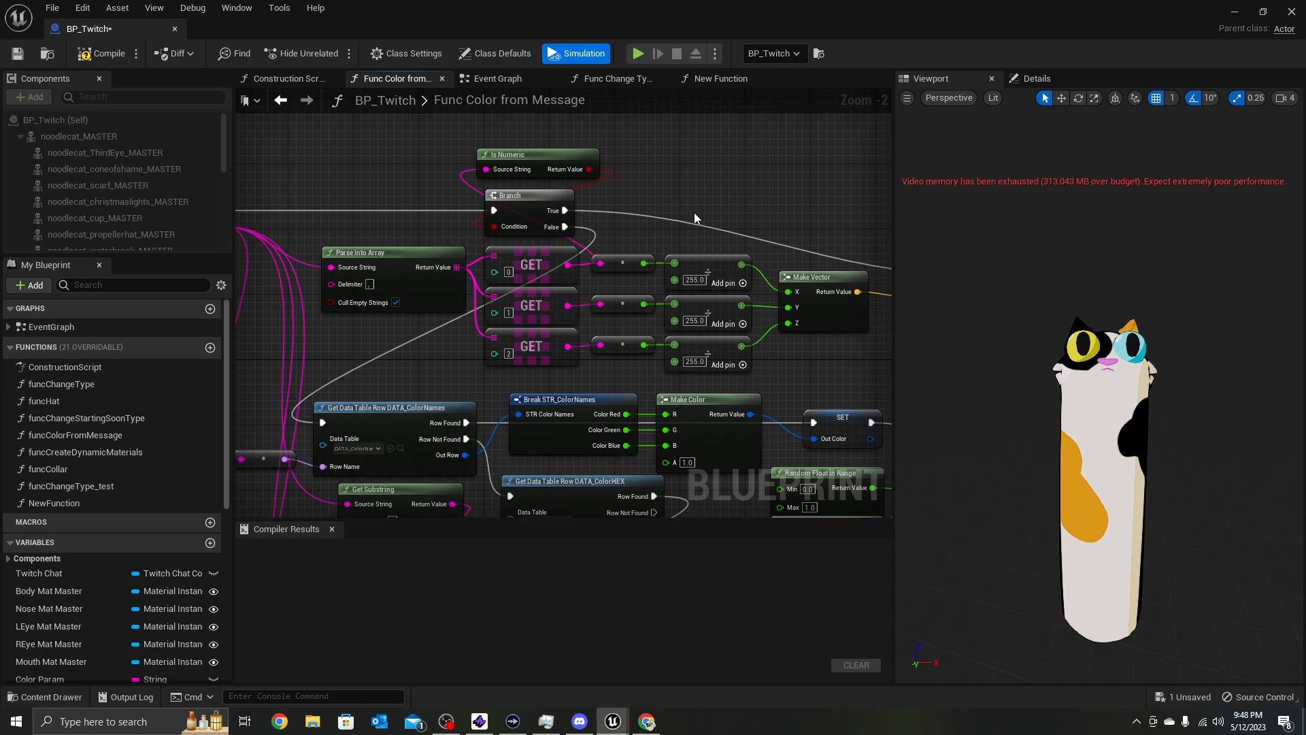
right_drag(471, 385, 440, 295)
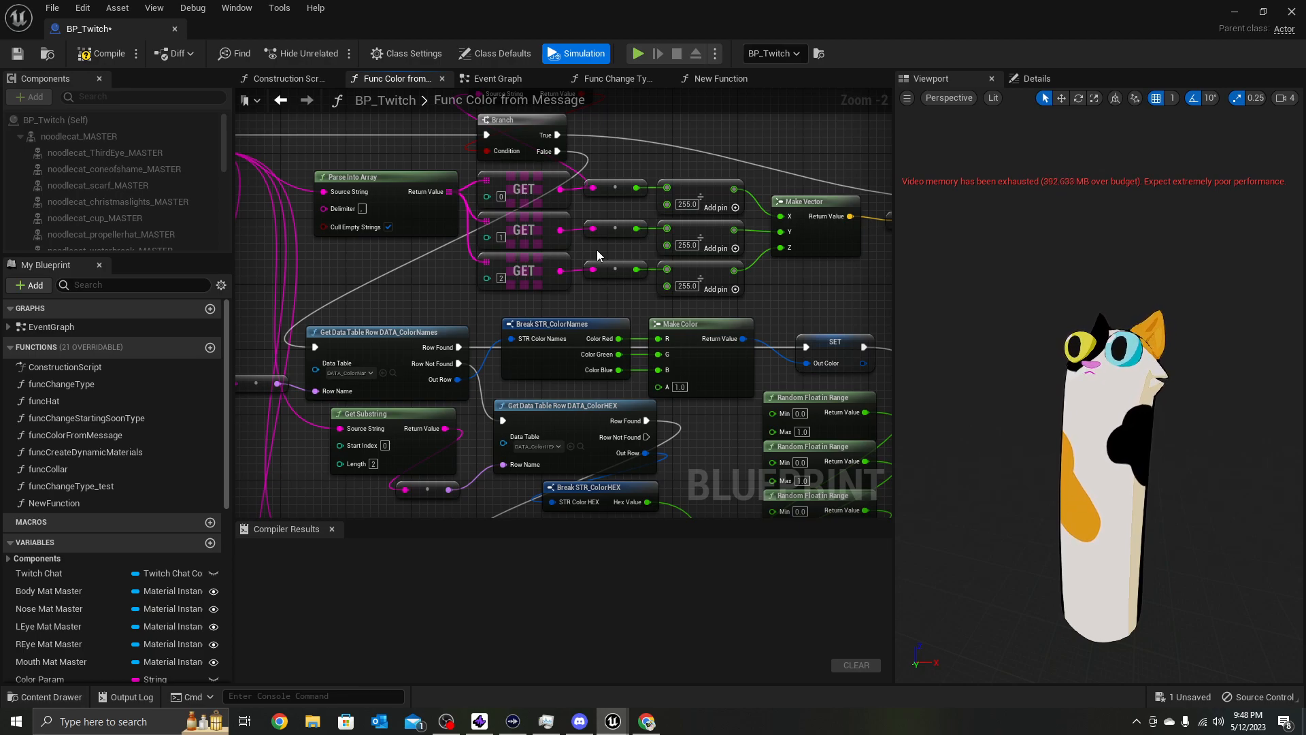
scroll(713, 379, down, 4)
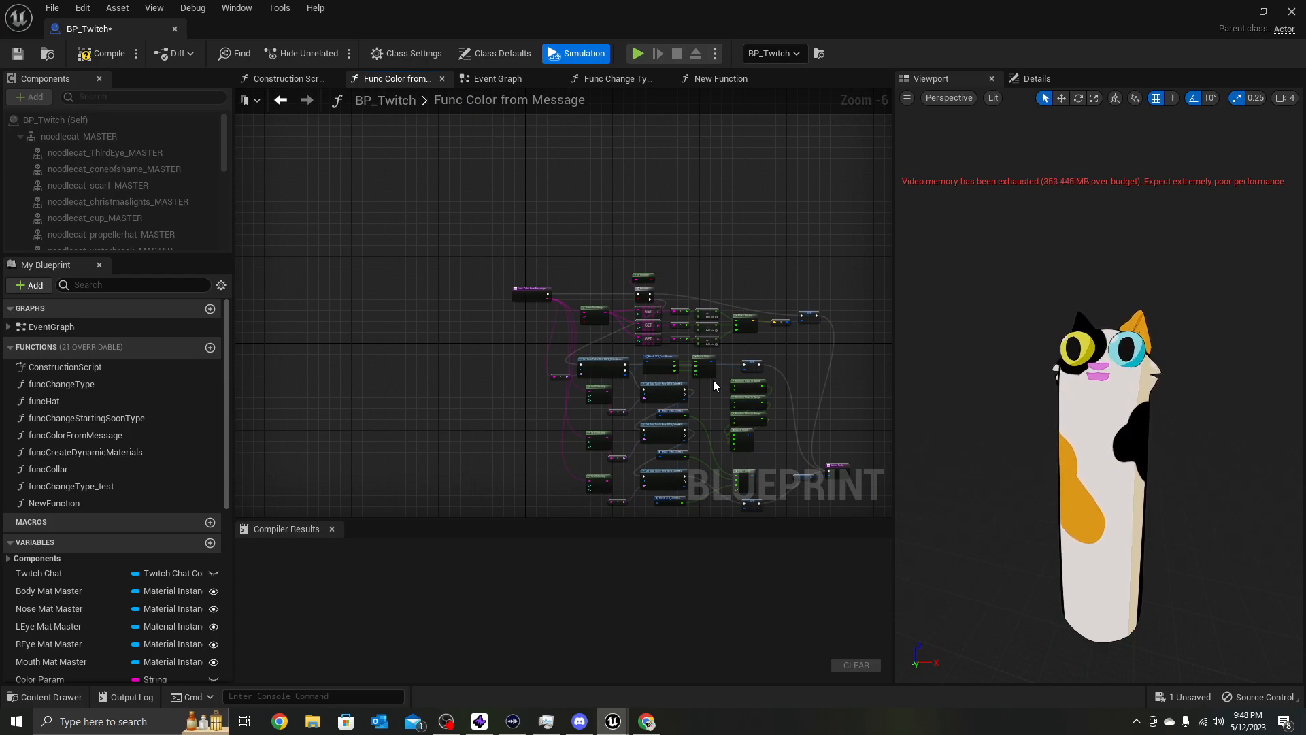
scroll(709, 333, up, 1)
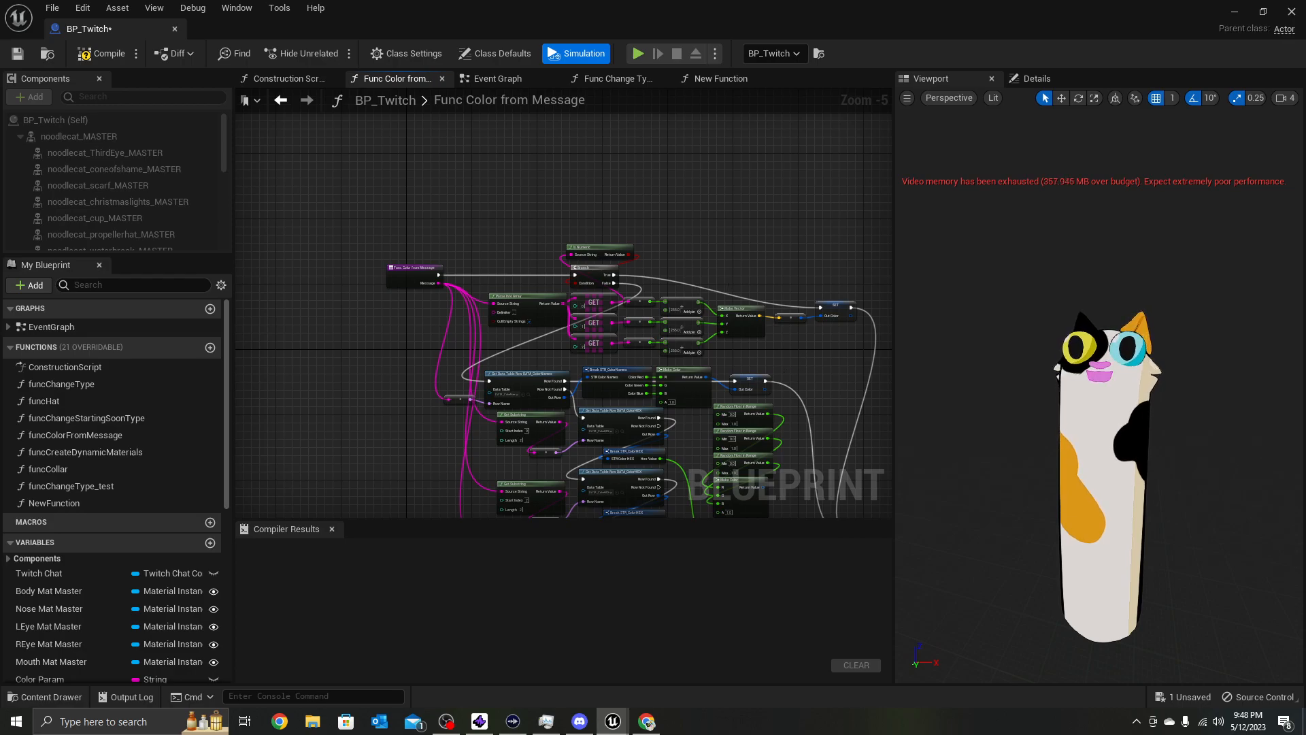
right_drag(788, 349, 655, 333)
scroll(679, 341, up, 1)
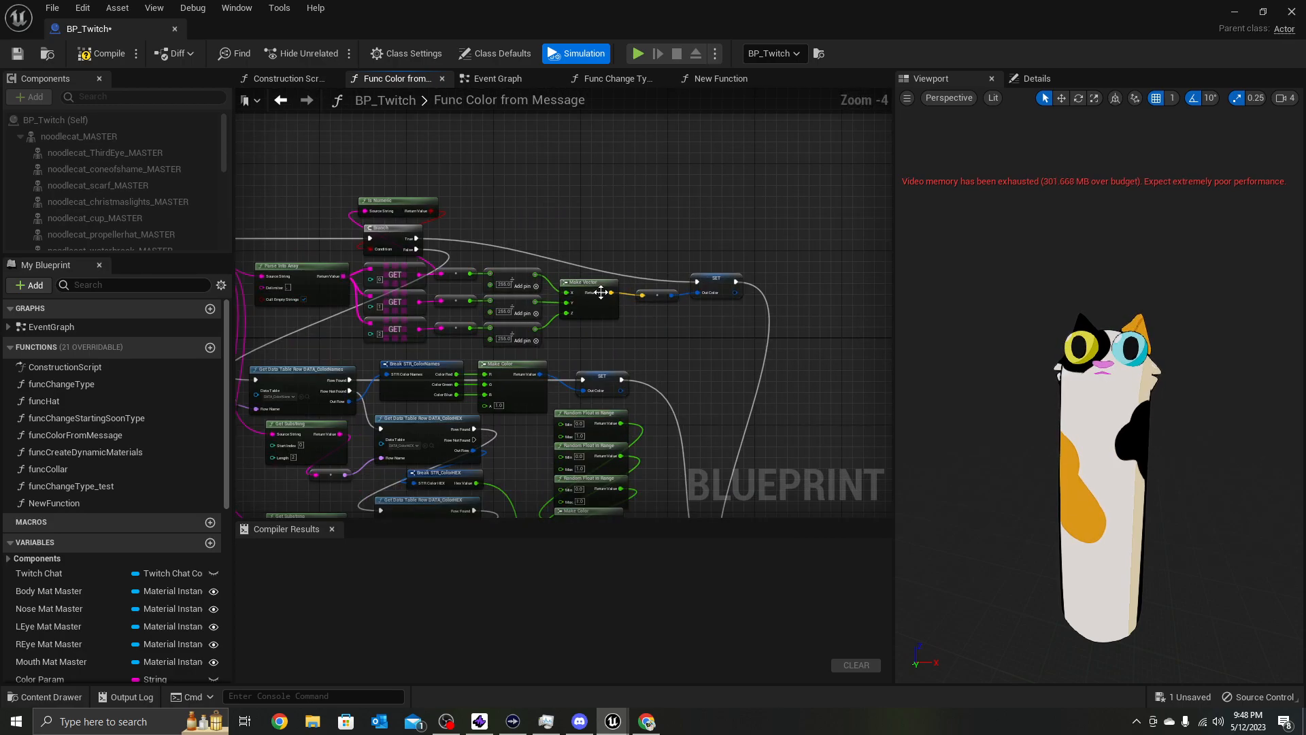
right_drag(650, 270, 629, 198)
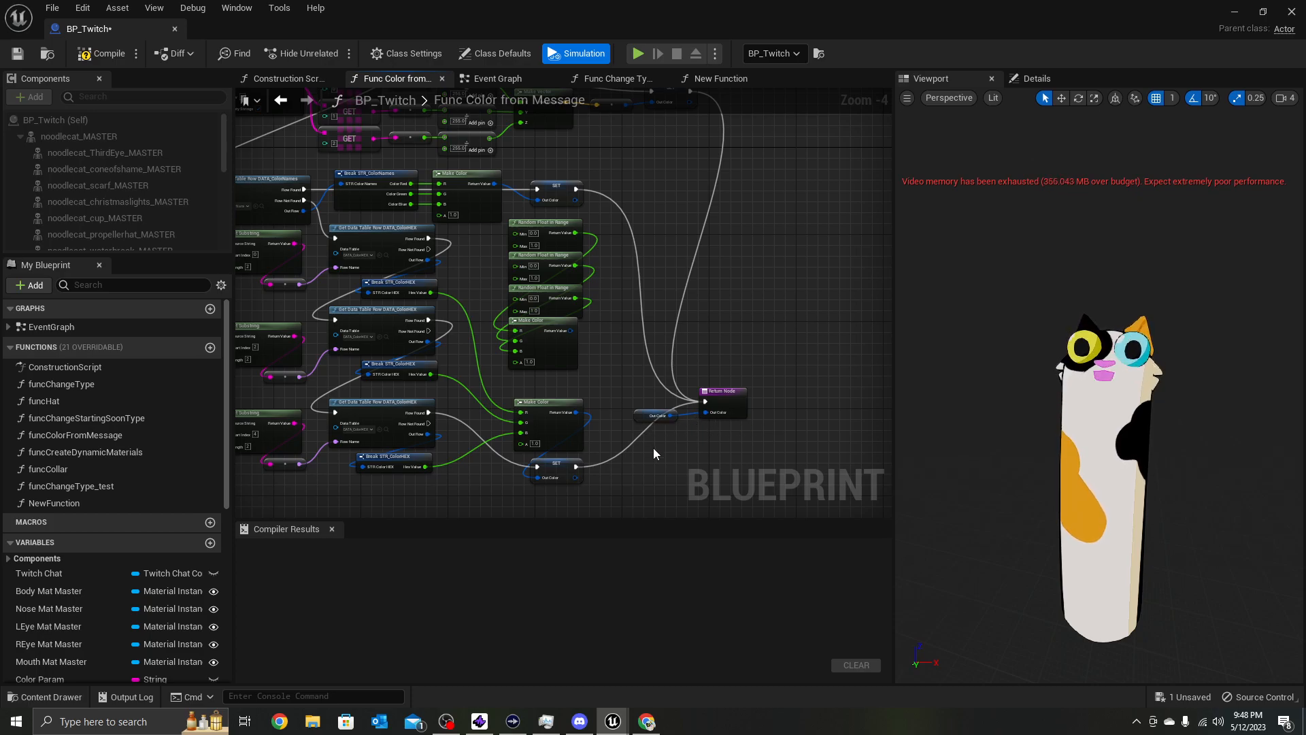
right_drag(653, 447, 675, 487)
Return to the New Function graph and rename the function funcChangeCoat
click(708, 80)
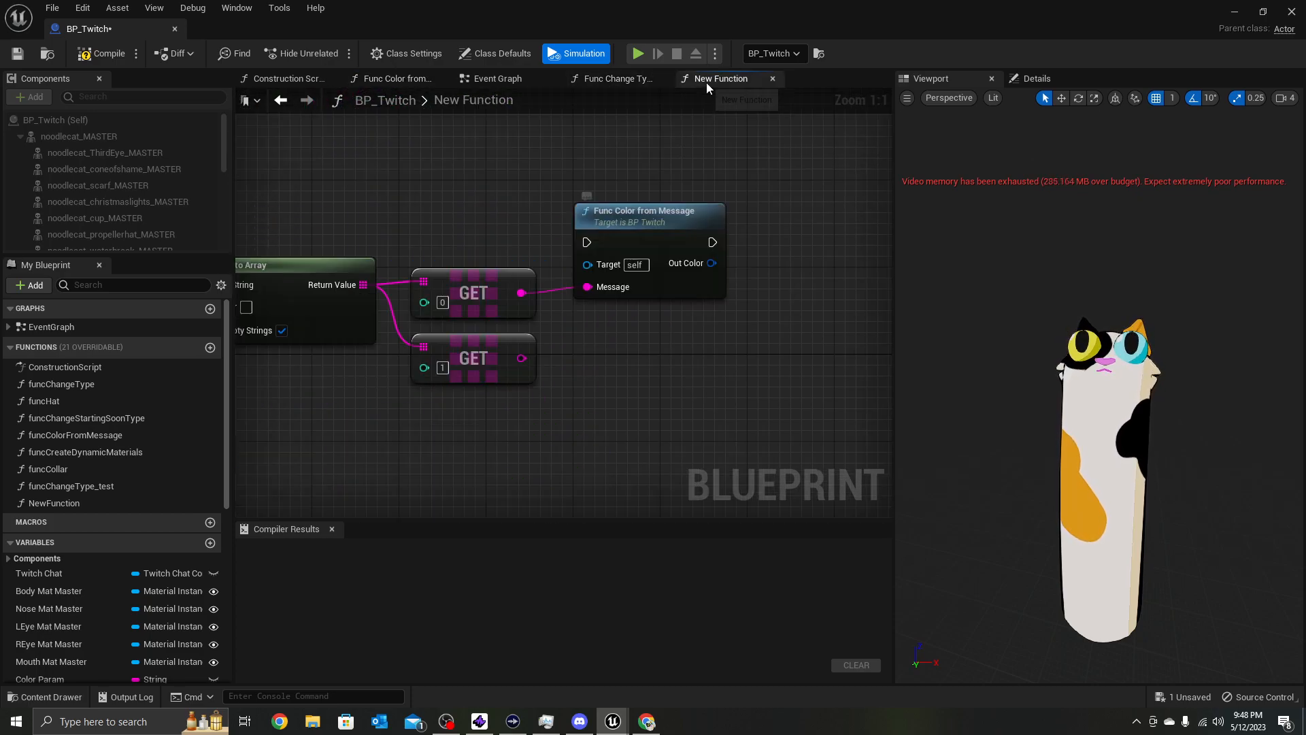
right_drag(633, 394, 697, 378)
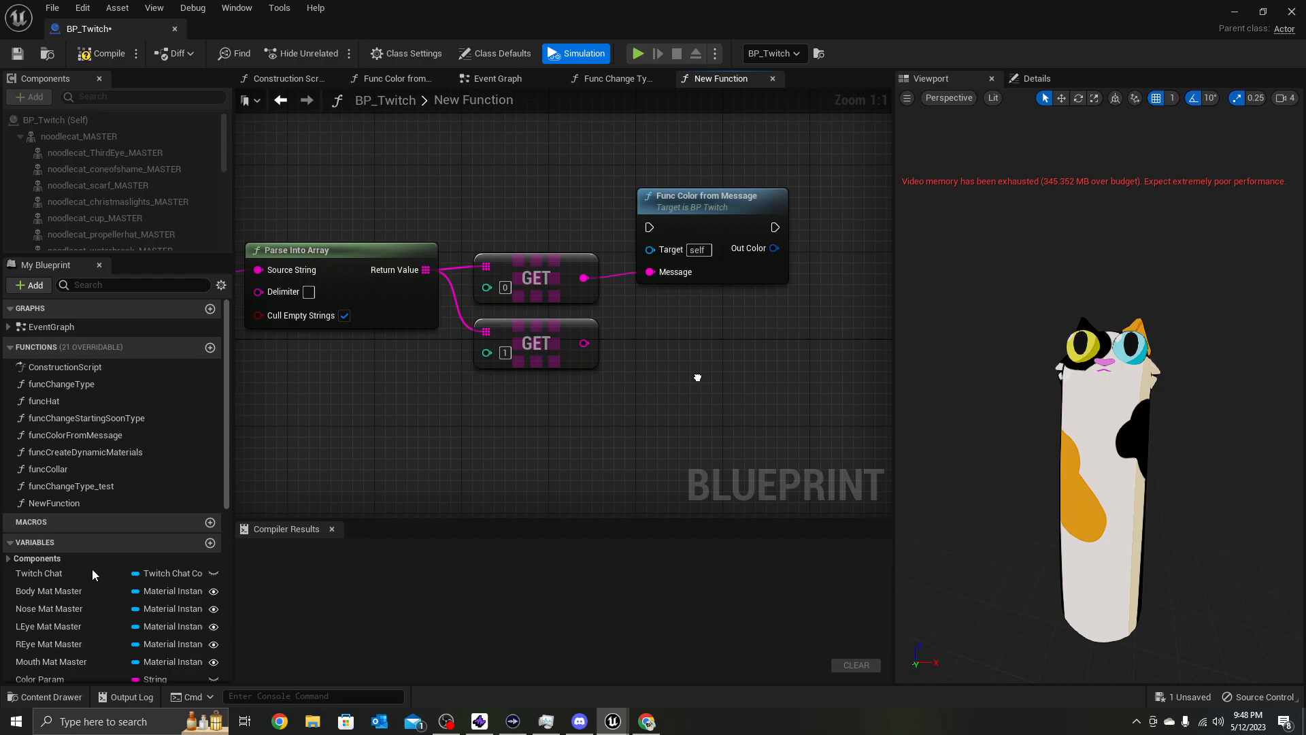
click(91, 509)
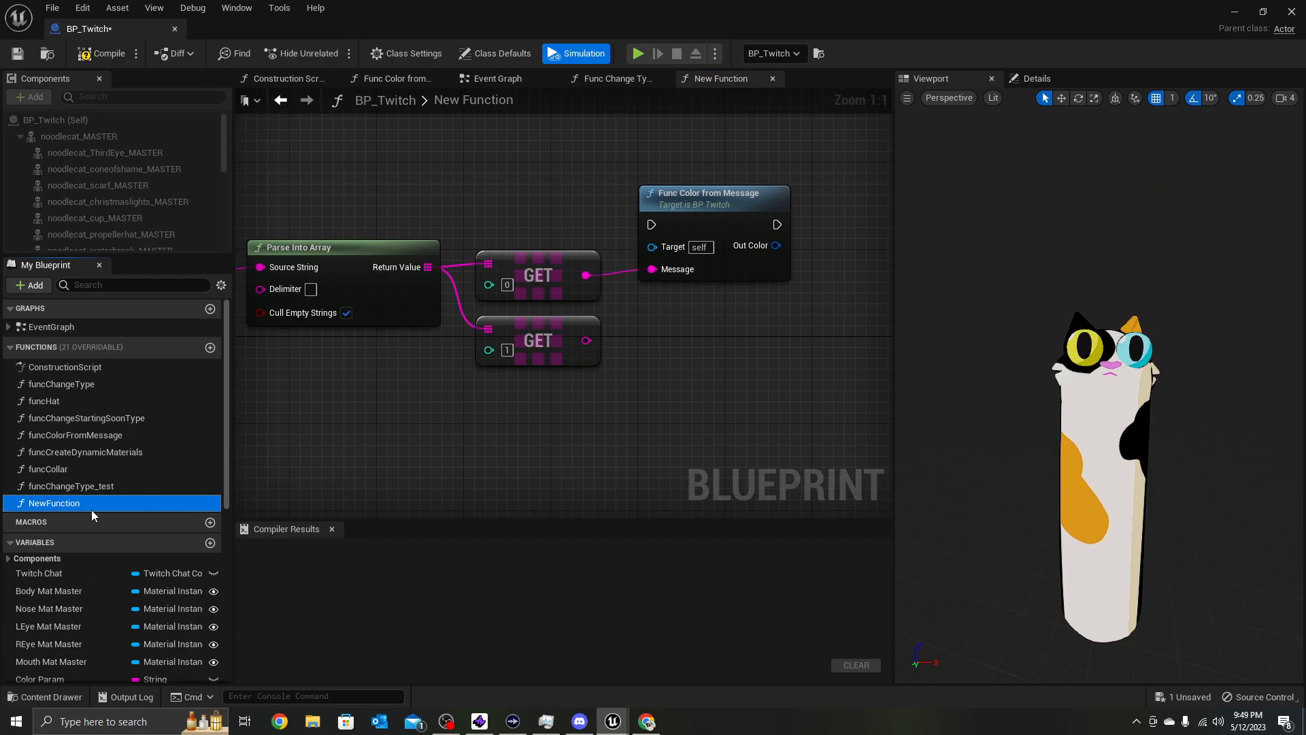
right_click(91, 509)
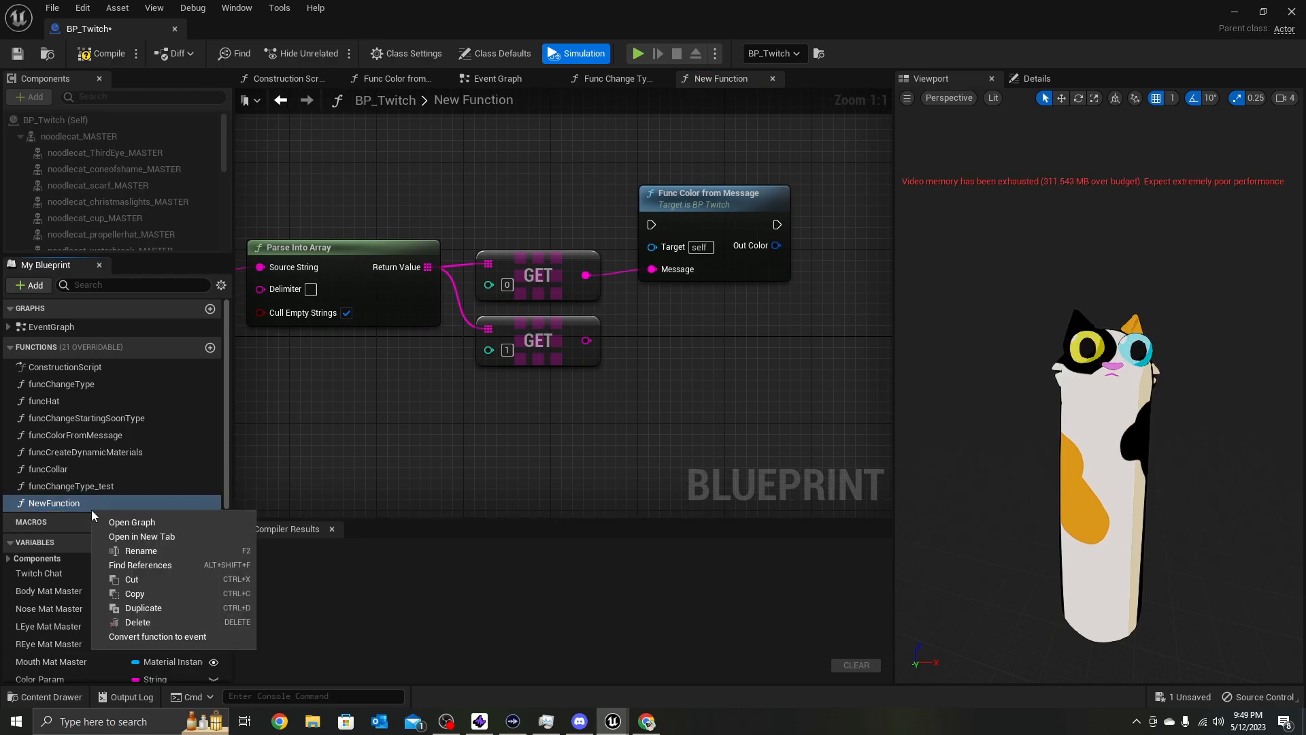
click(143, 552)
text(func)
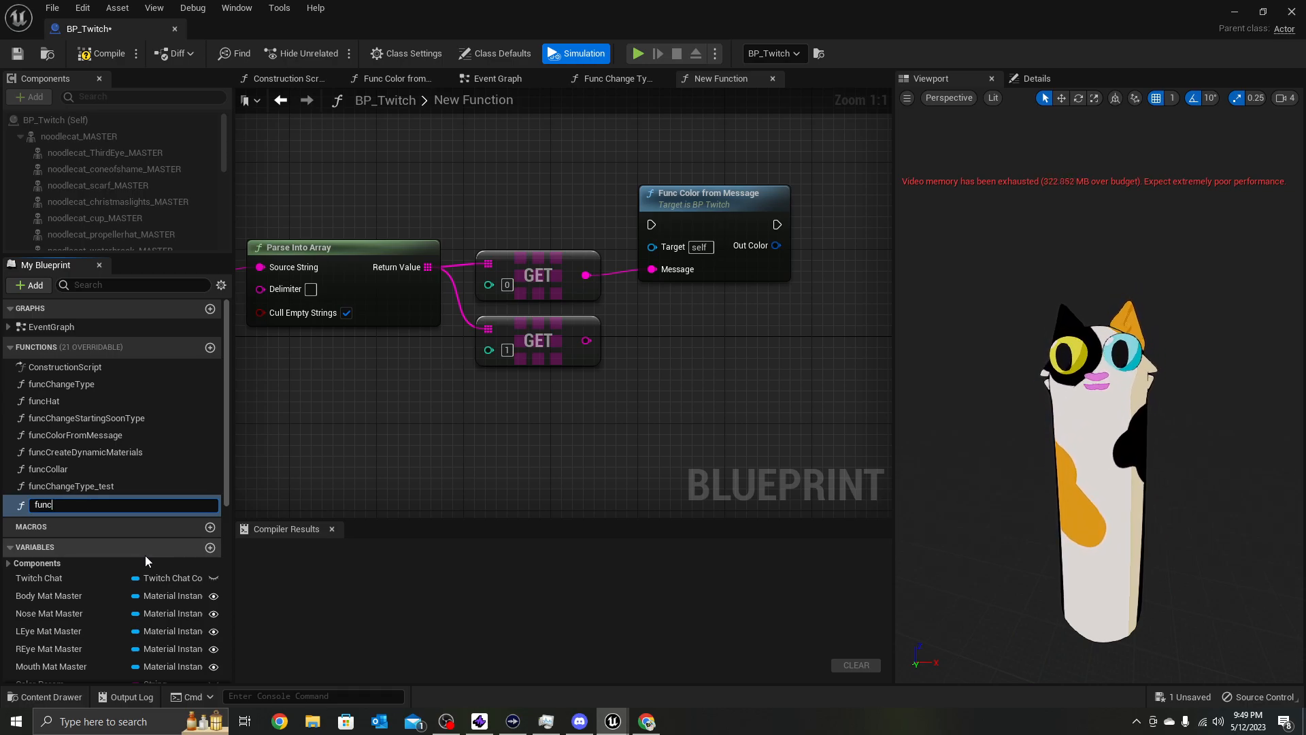
text(Change)
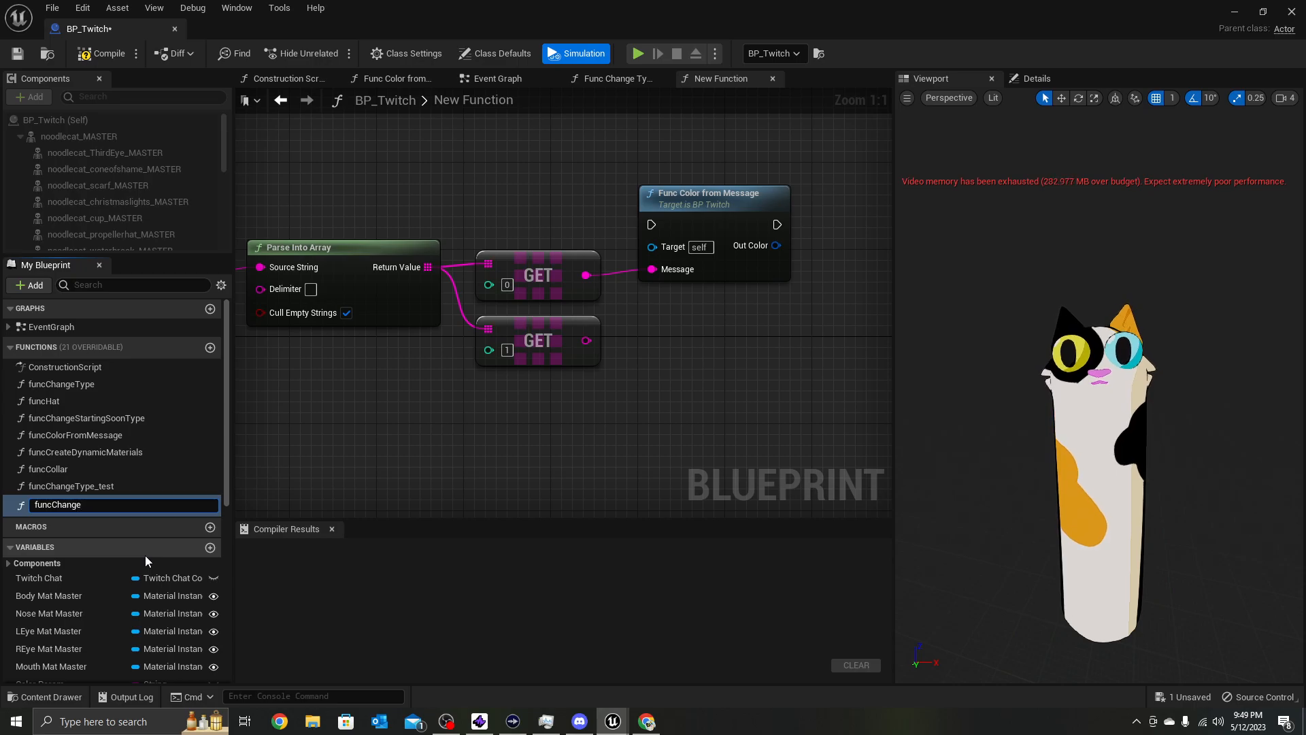
text(Coat)
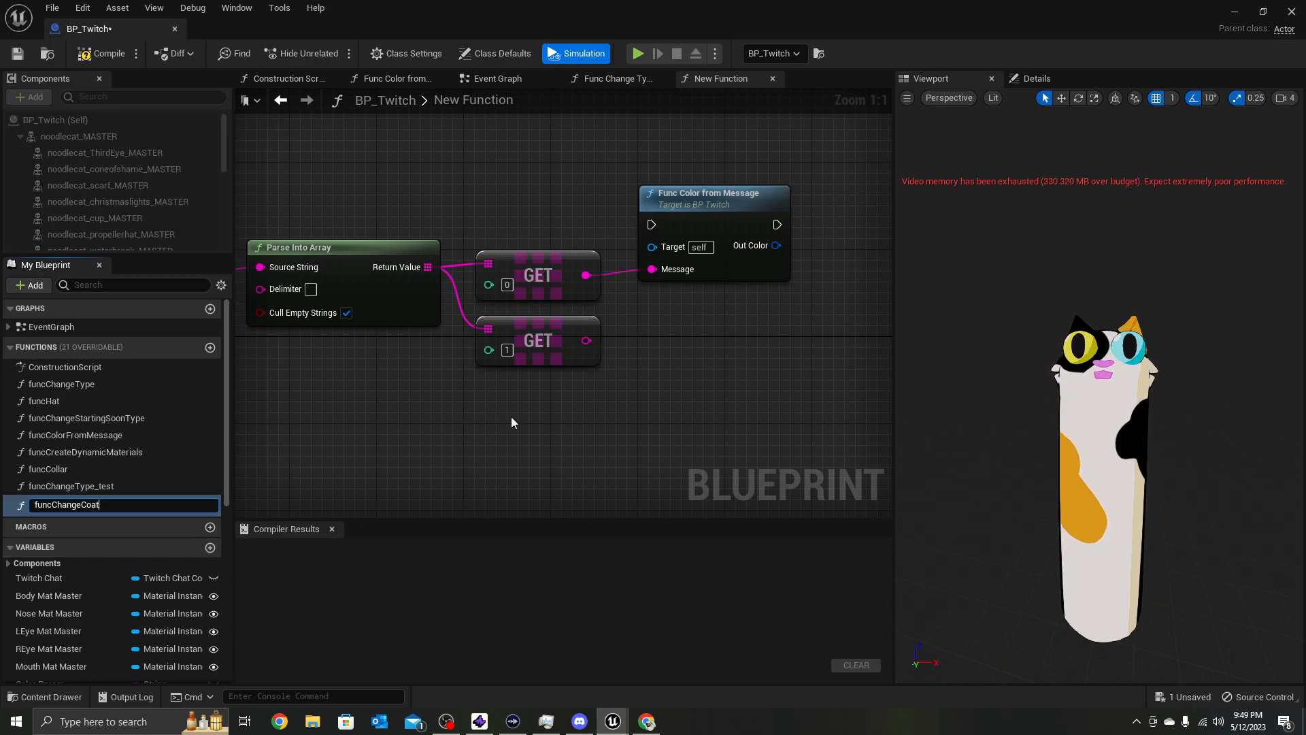
key(Return)
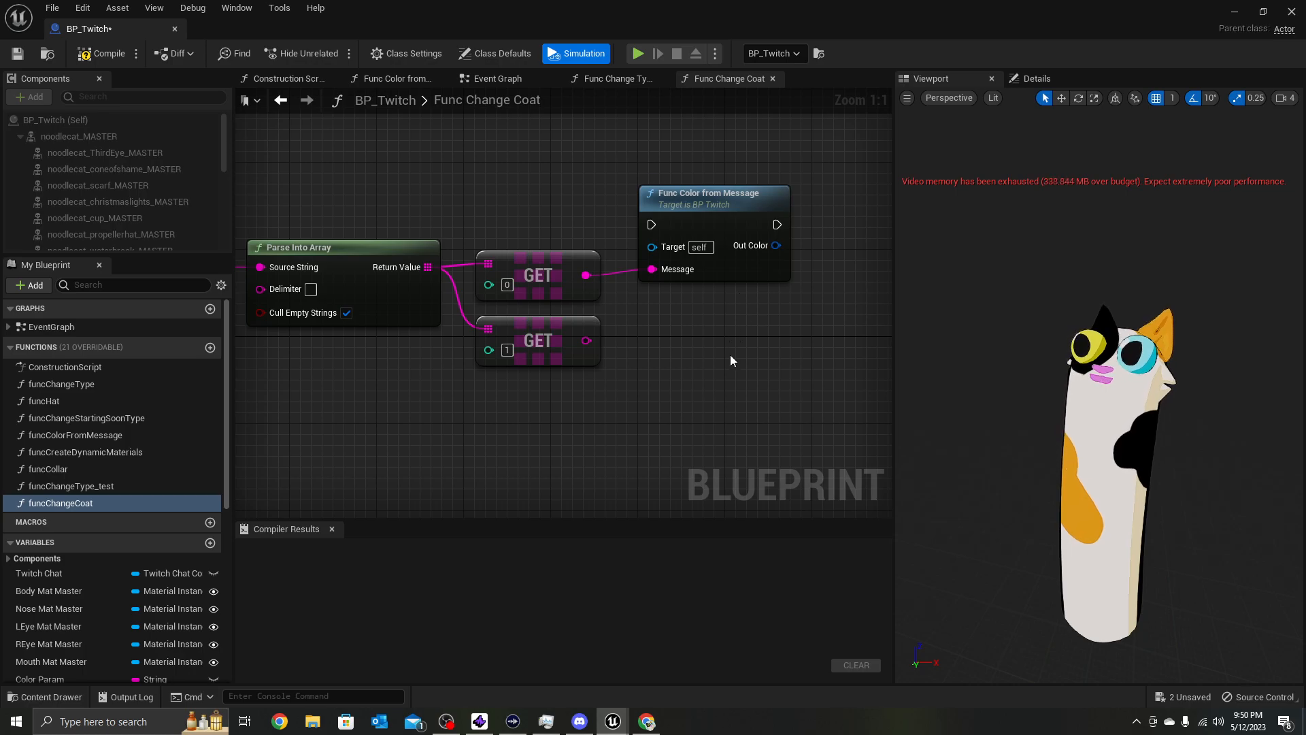
right_drag(729, 353, 678, 351)
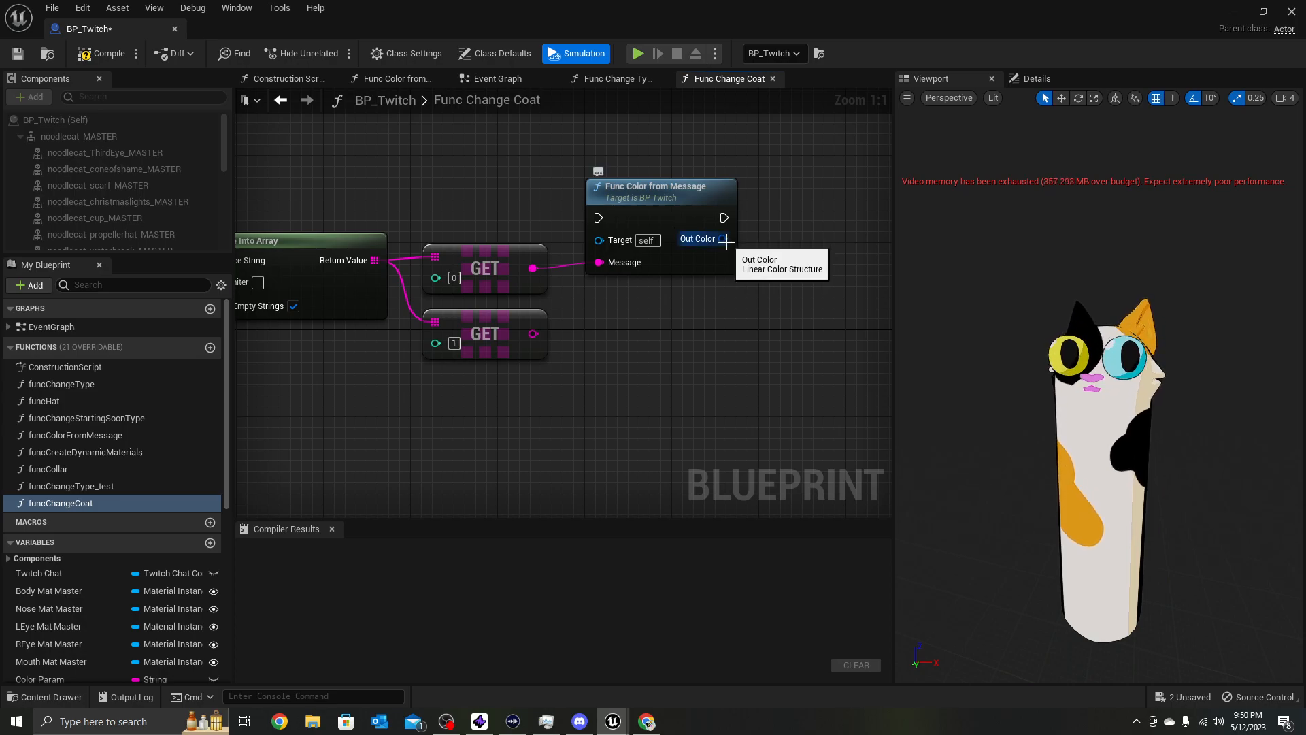
right_drag(749, 302, 534, 368)
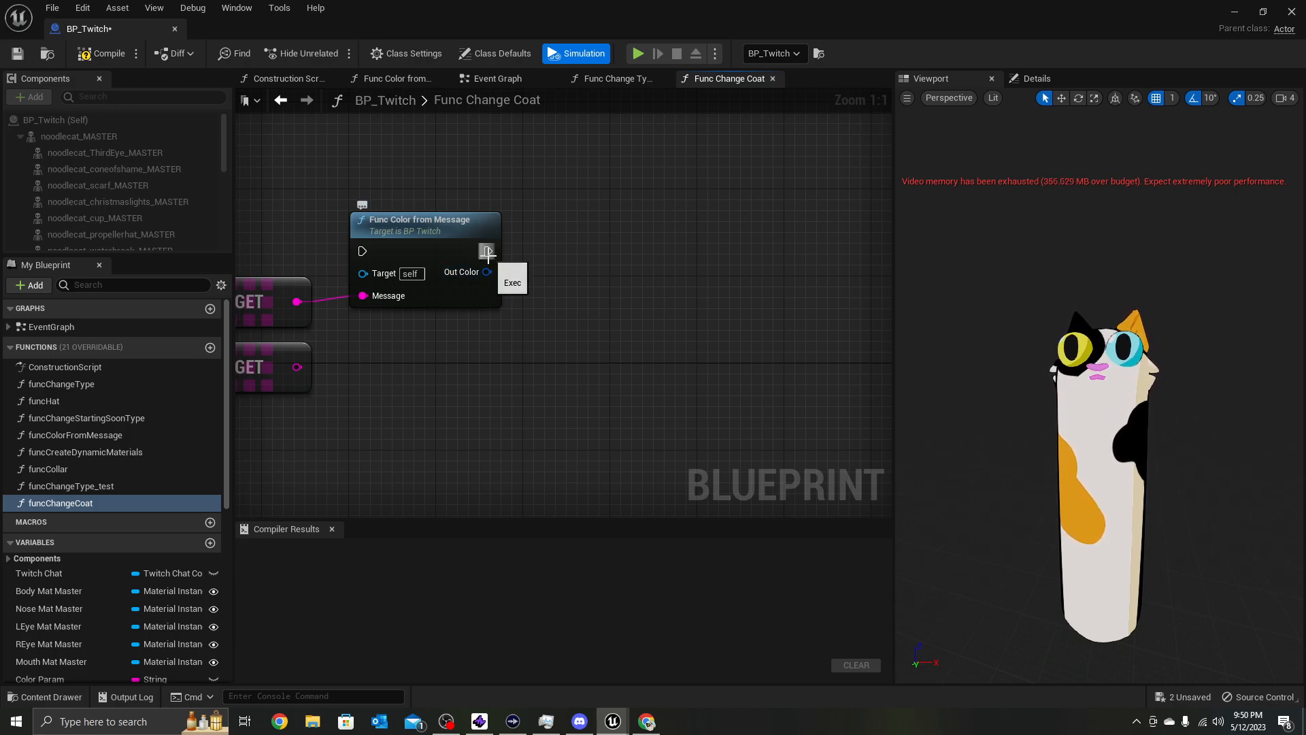
drag(488, 252, 532, 256)
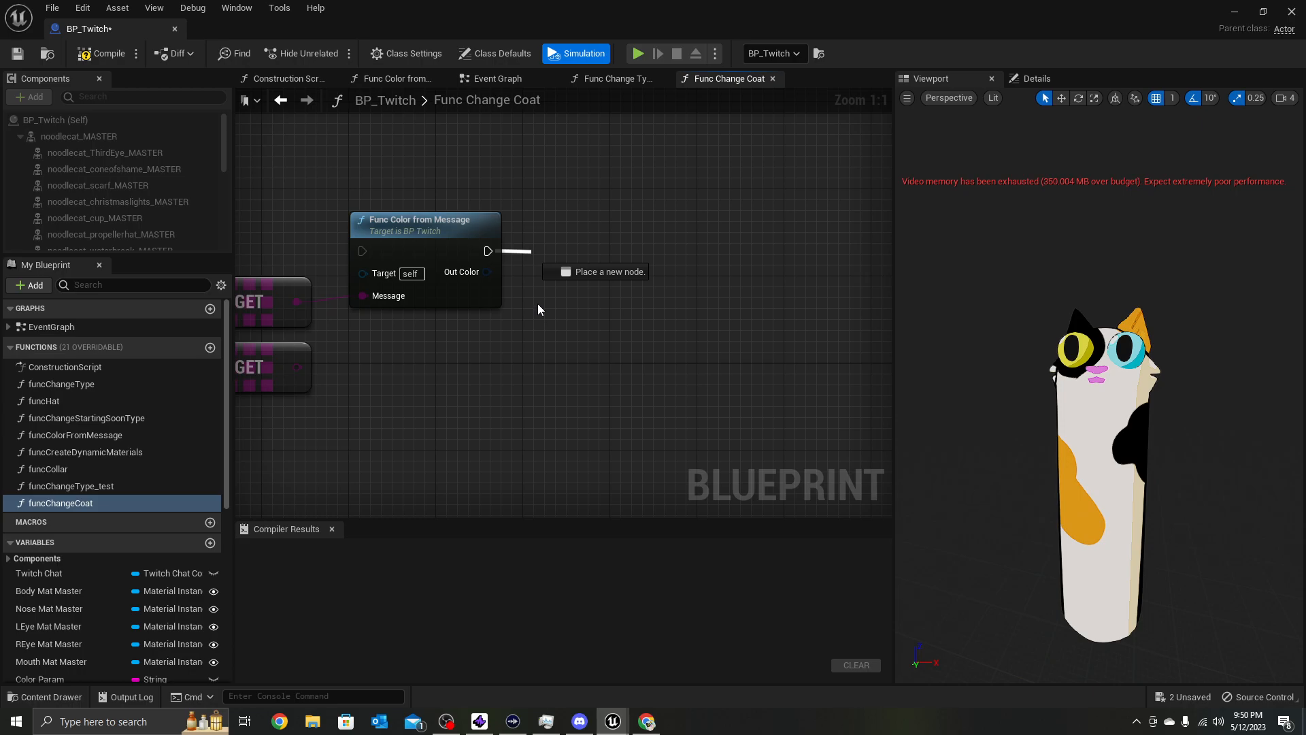
drag(538, 310, 538, 310)
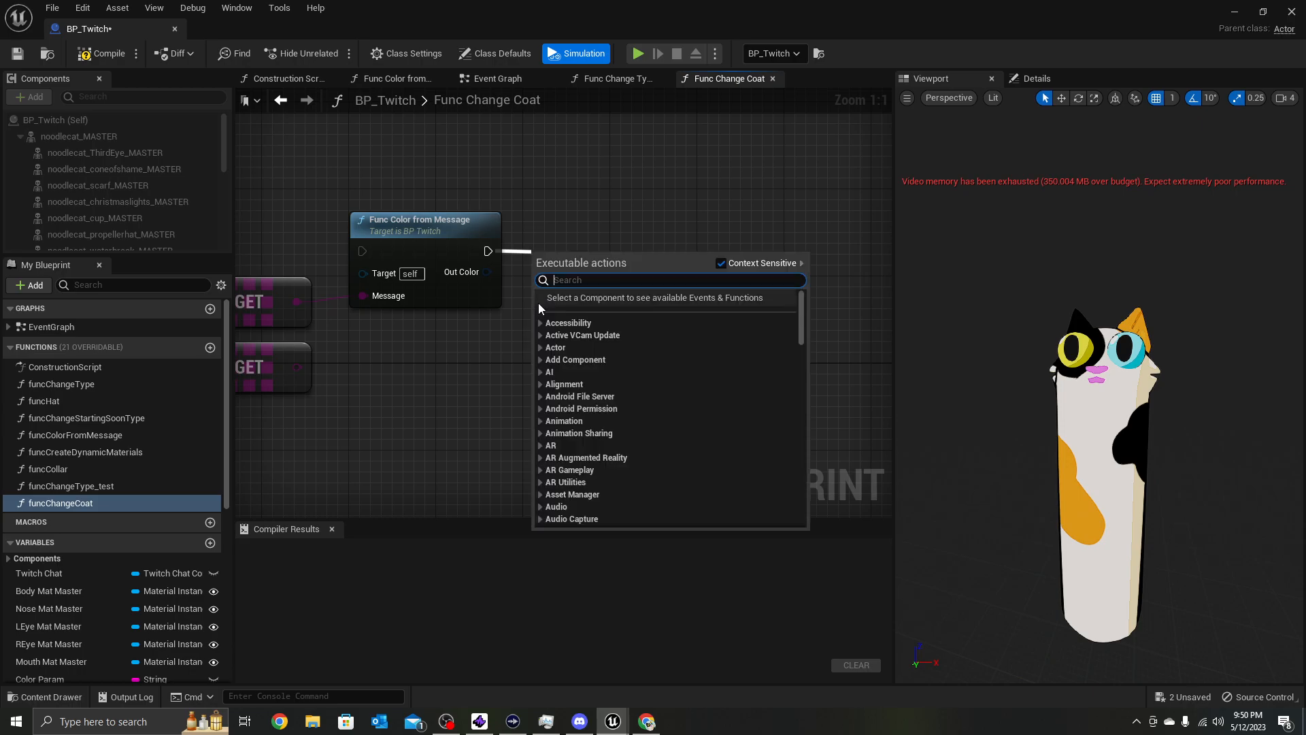
click(409, 376)
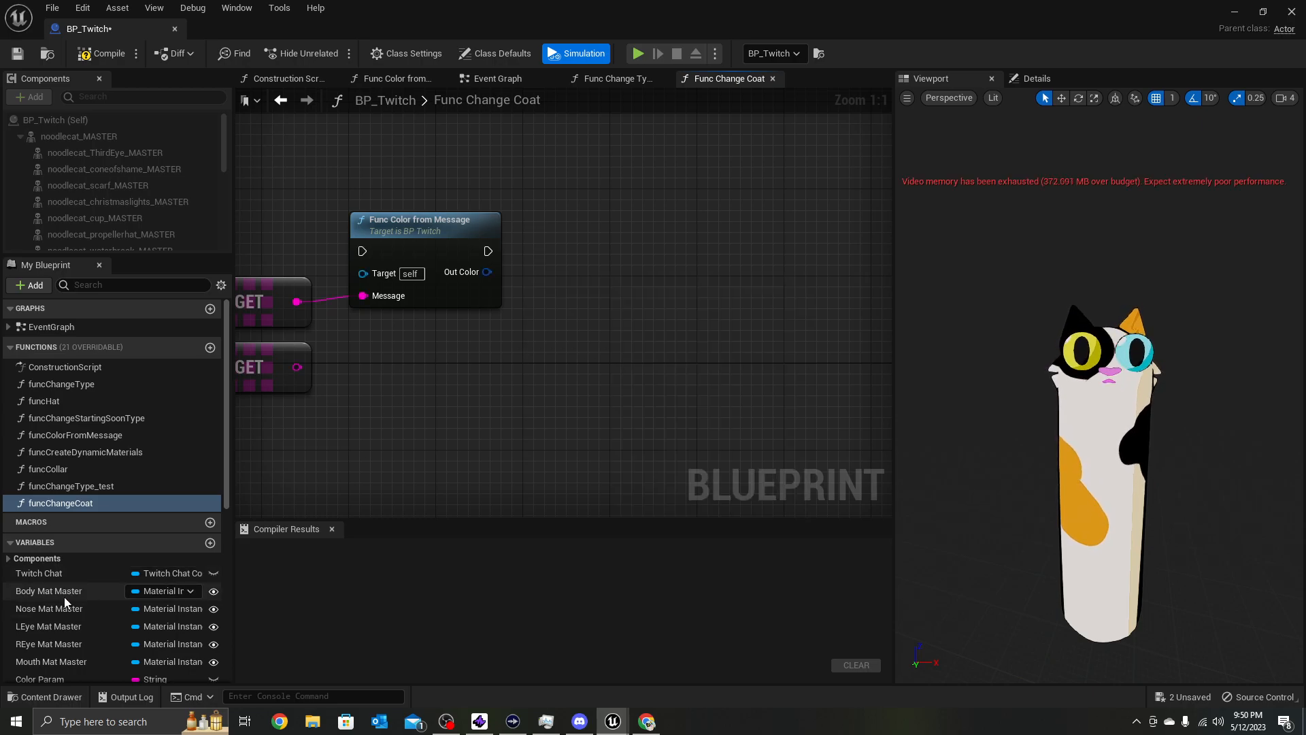
Place a Body Mat Master getter above the Func Color from Message node and add a Set Vector Parameter Value node targeting it
drag(64, 598, 566, 224)
click(578, 198)
text(set vec)
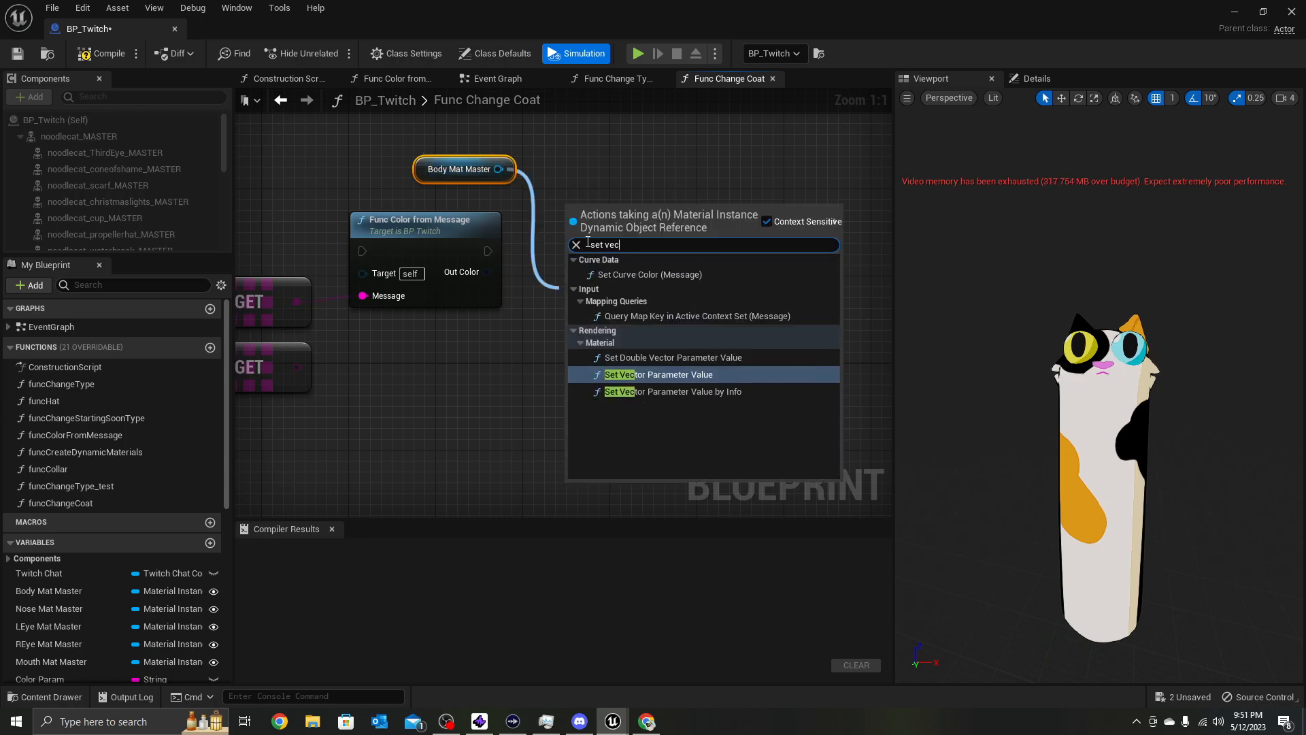
click(670, 373)
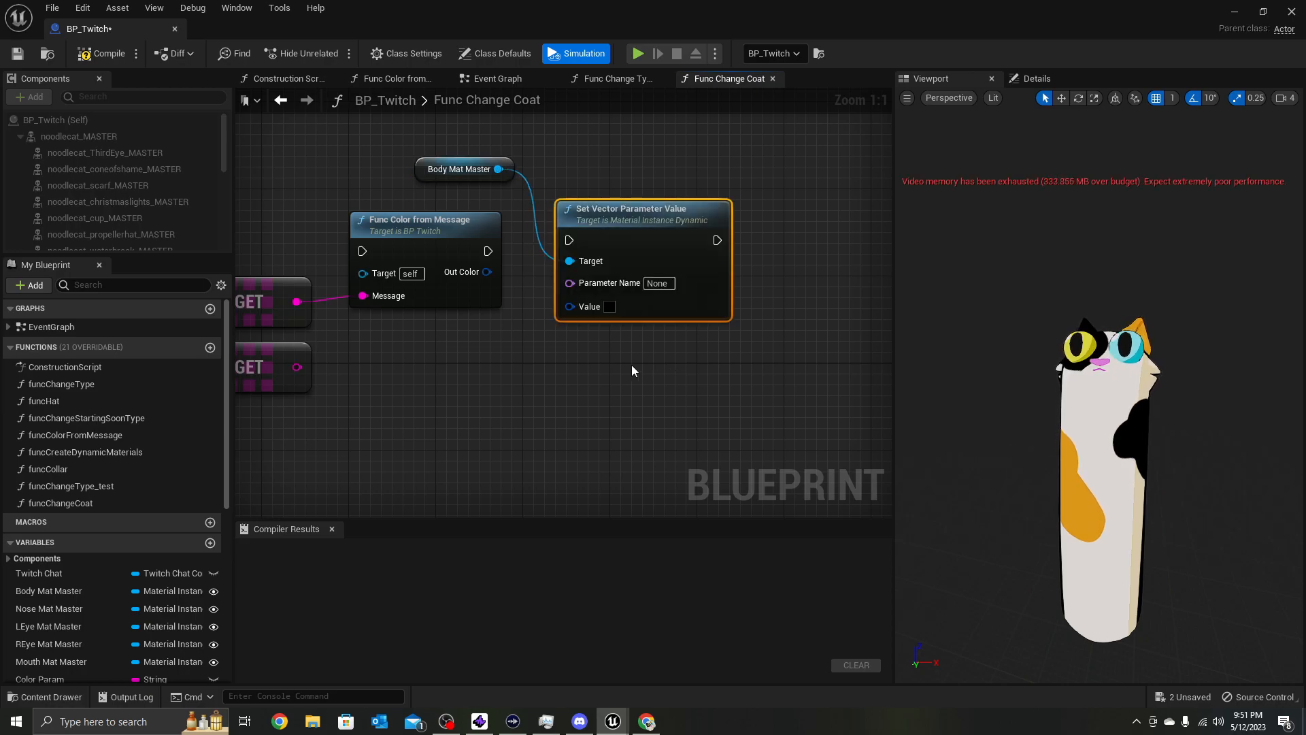
Wire Func Color from Message's Out Color and execution output into the Set Vector Parameter Value node, raising that node level with its neighbours
drag(487, 271, 565, 304)
drag(623, 223, 624, 192)
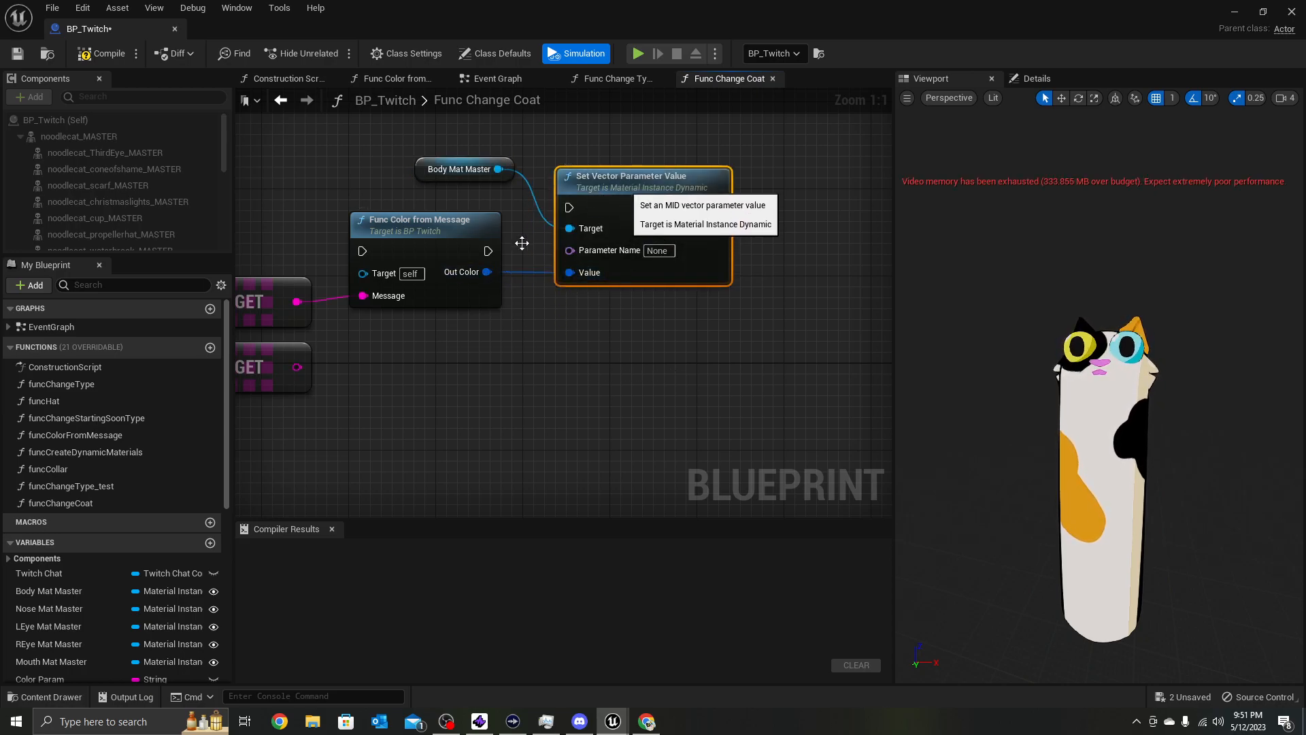
drag(487, 251, 569, 208)
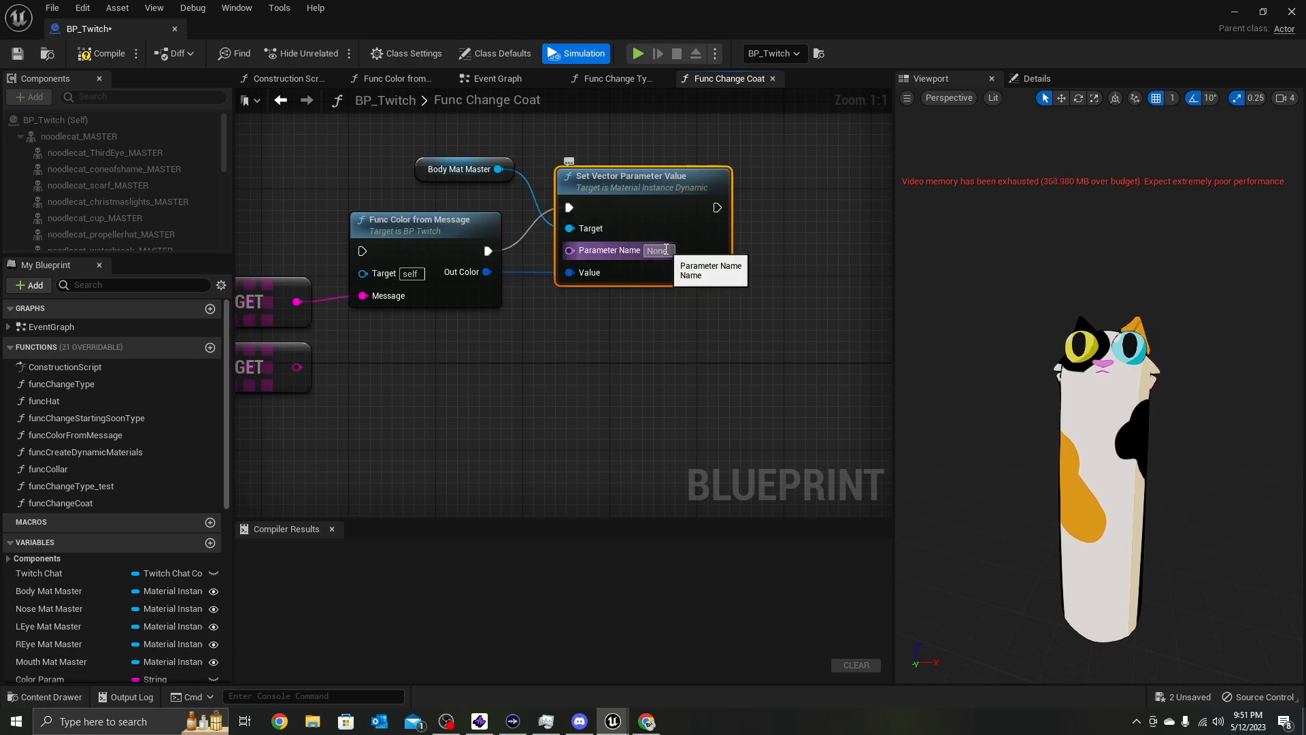
Open M_Body_MASTER from 03_Materials/Master_Materials and examine its graph for the color parameter feeding the Lerp node
drag(631, 10, 676, 198)
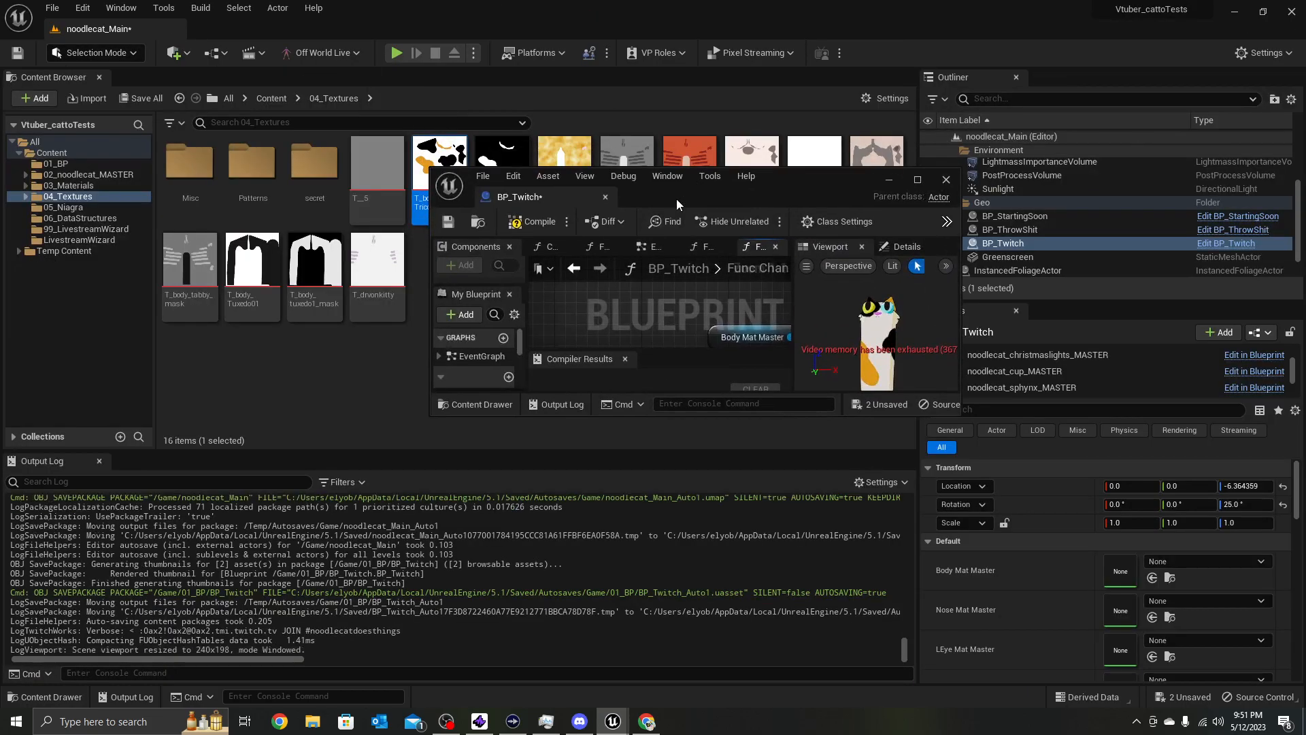
click(82, 187)
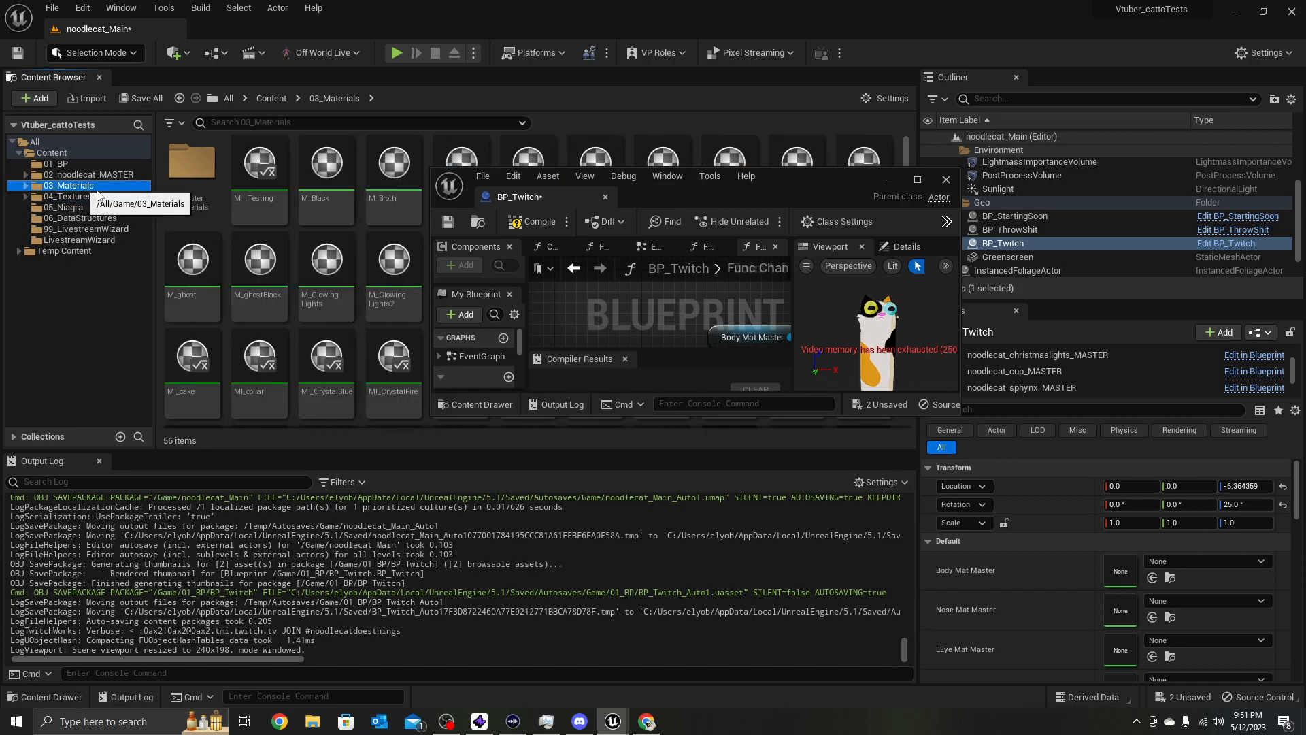
double_click(202, 199)
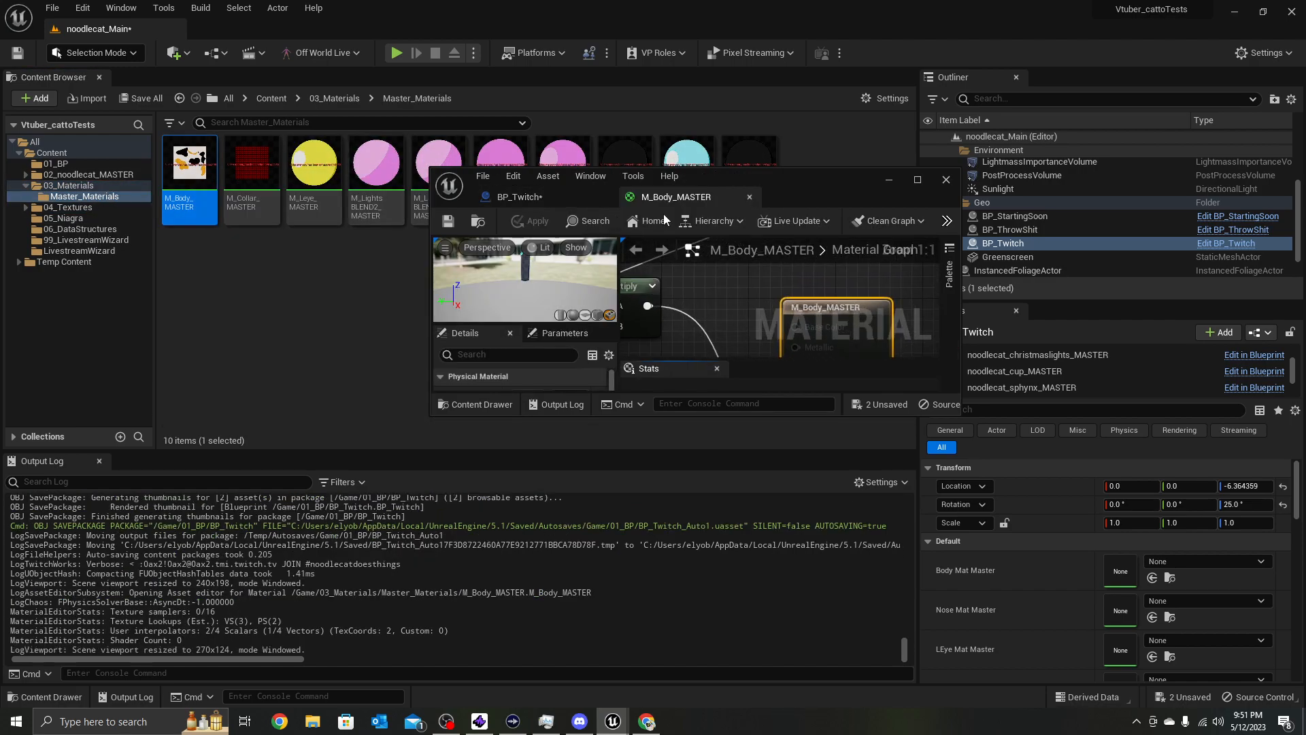
drag(802, 196, 748, 0)
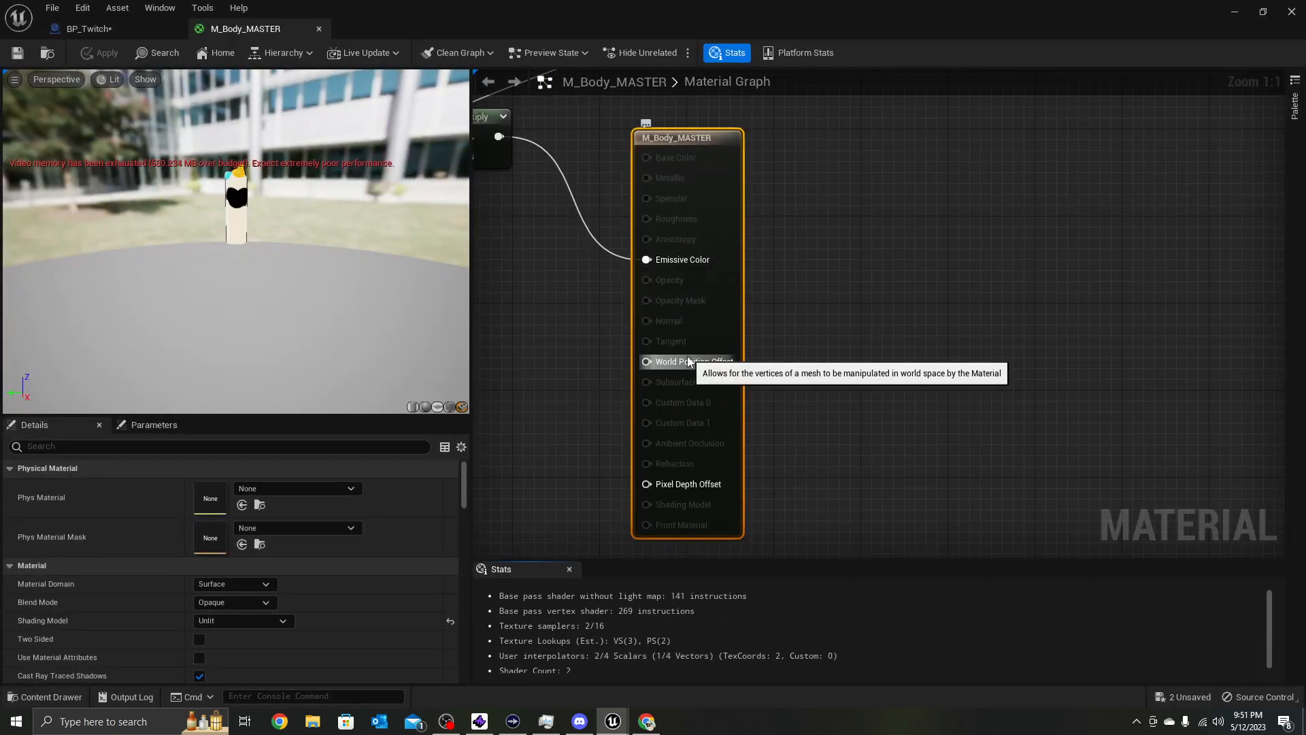
right_drag(576, 352, 902, 371)
right_drag(520, 359, 980, 366)
right_drag(518, 397, 1003, 421)
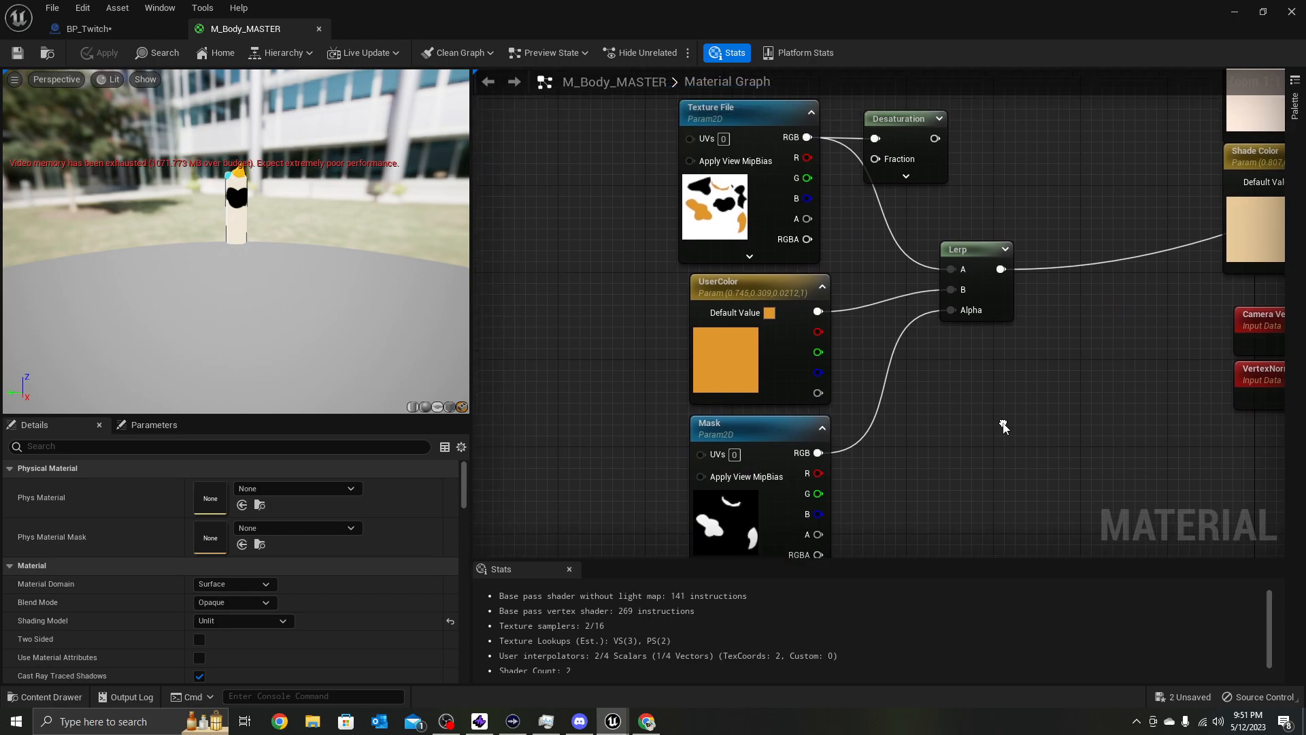
Back in the BP_Twitch blueprint, set the Set Vector Parameter Value node's Parameter Name to UserColor
click(91, 30)
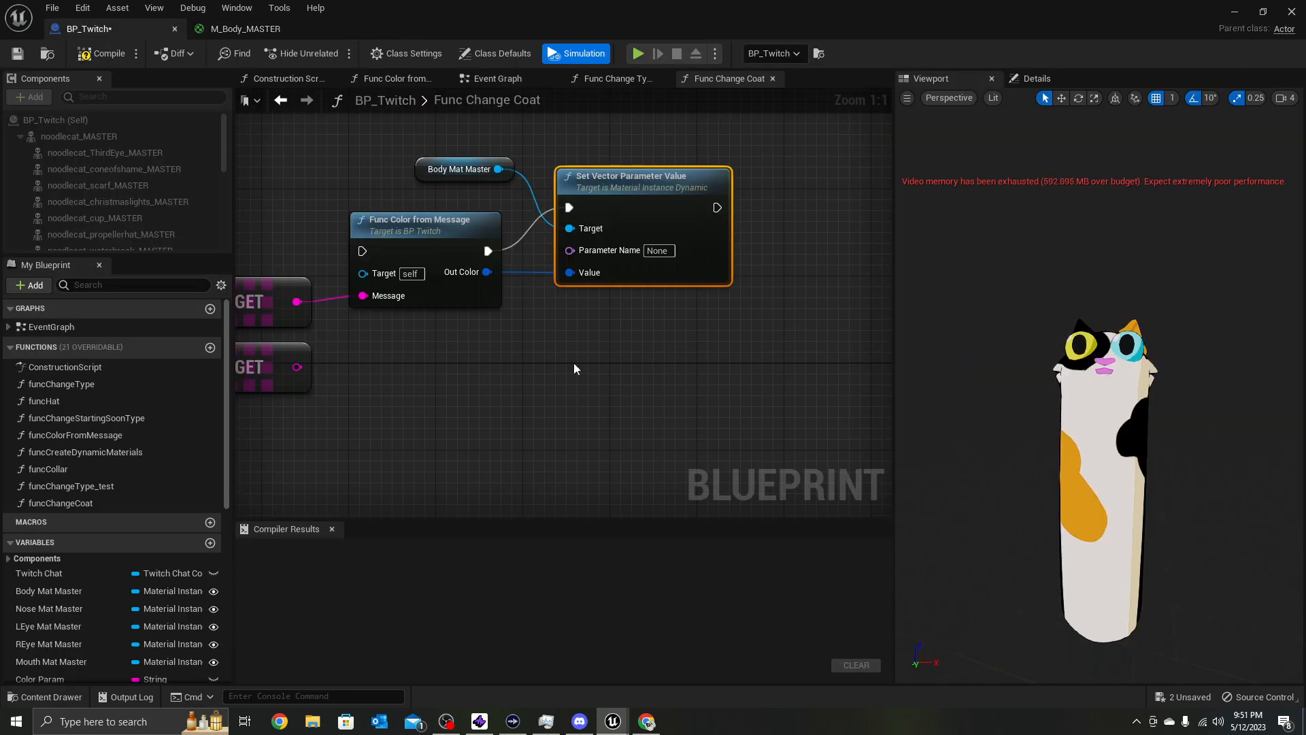
click(658, 250)
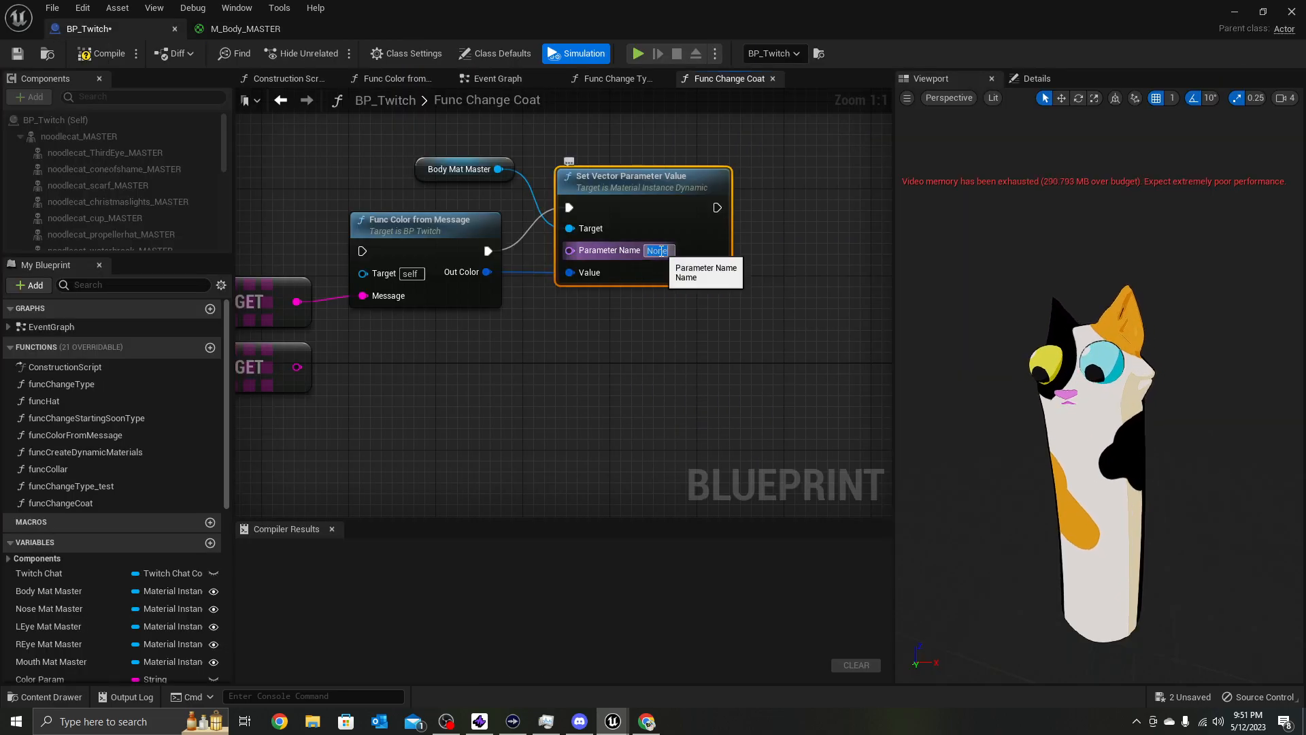
text(UserColor)
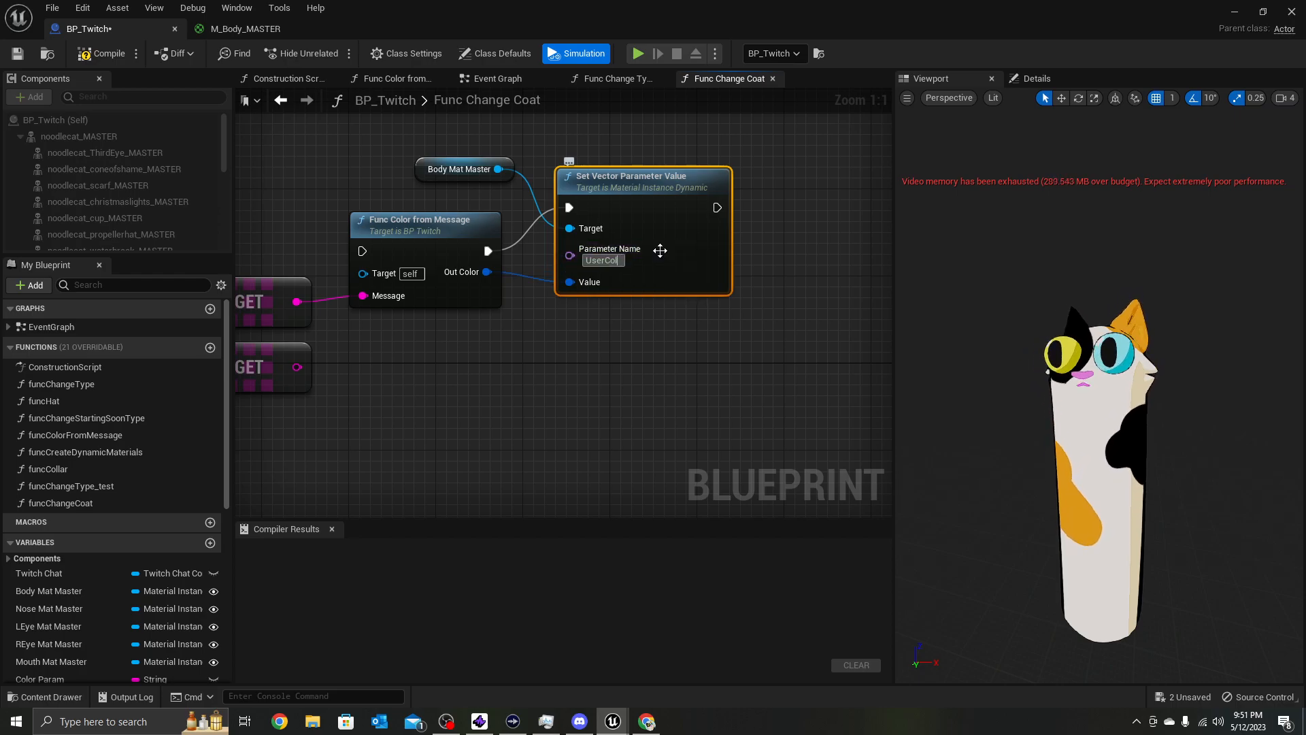
click(663, 360)
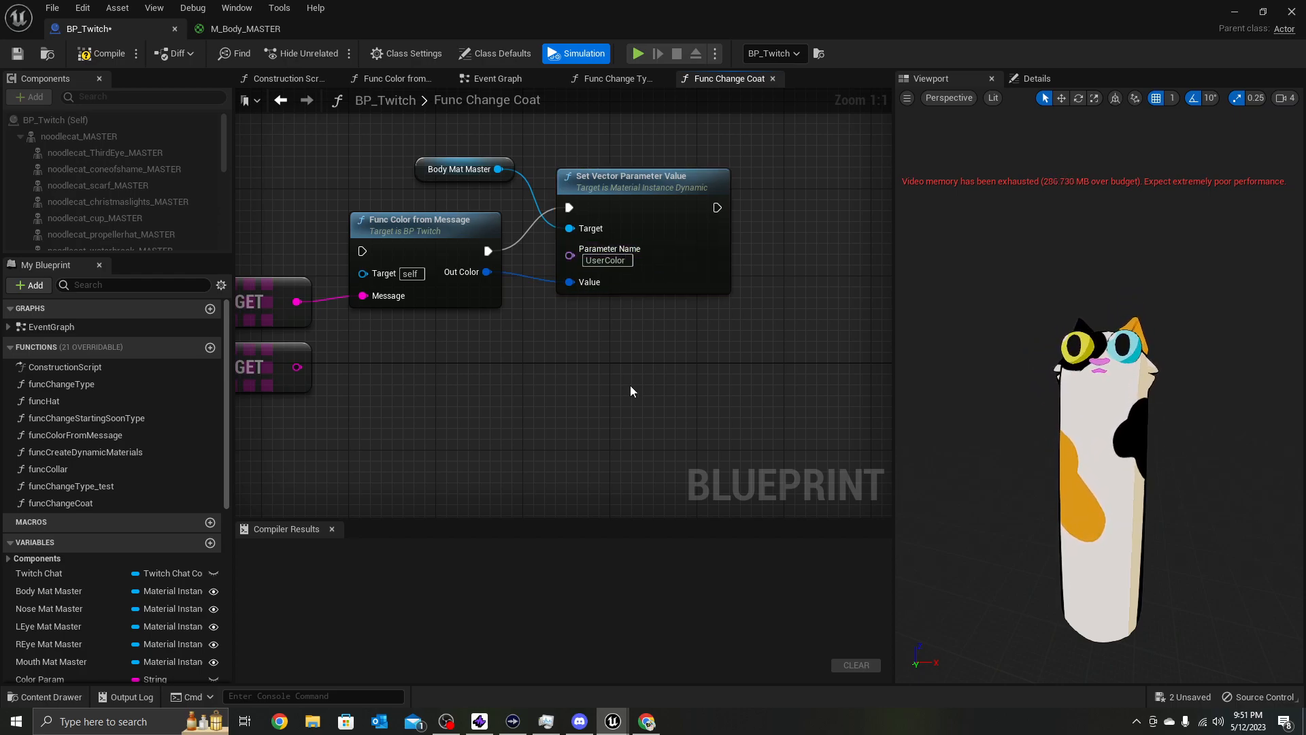
scroll(630, 385, down, 2)
right_drag(490, 427, 448, 427)
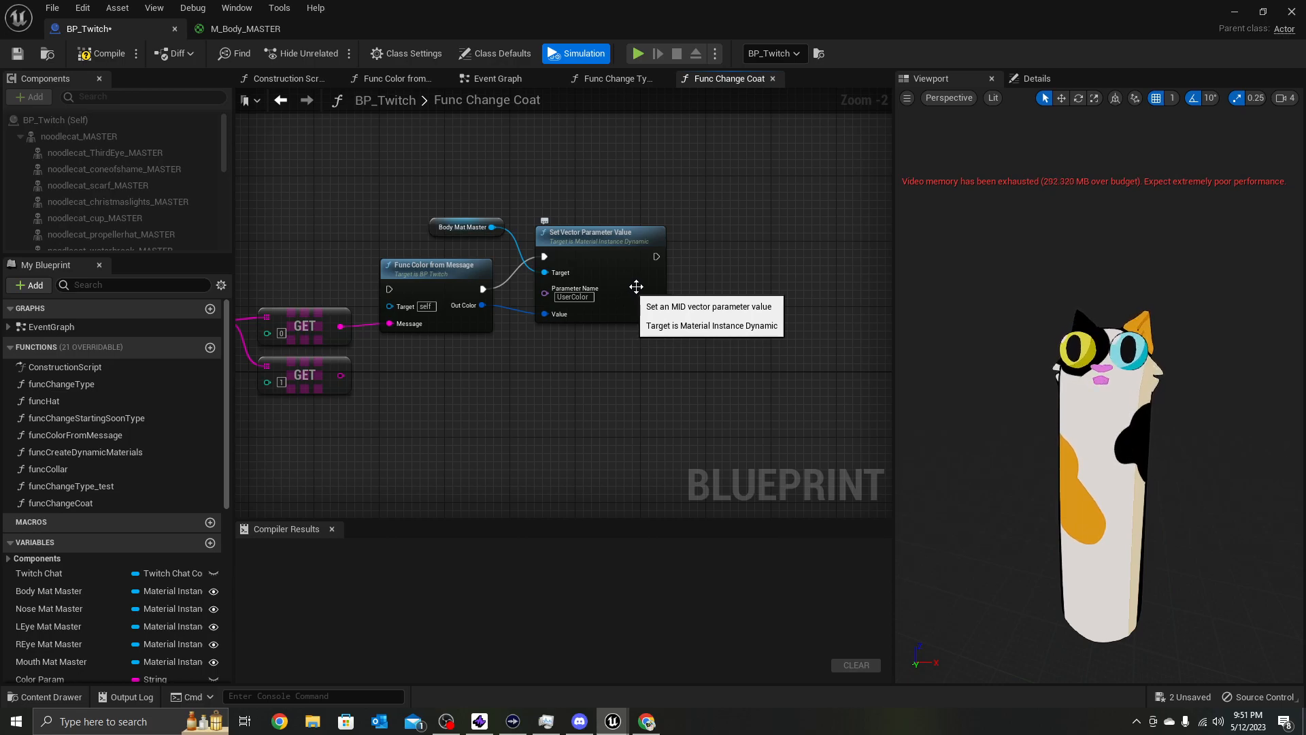
Close the Func Change Type Test graph and open the funcChangeType graph instead
click(619, 80)
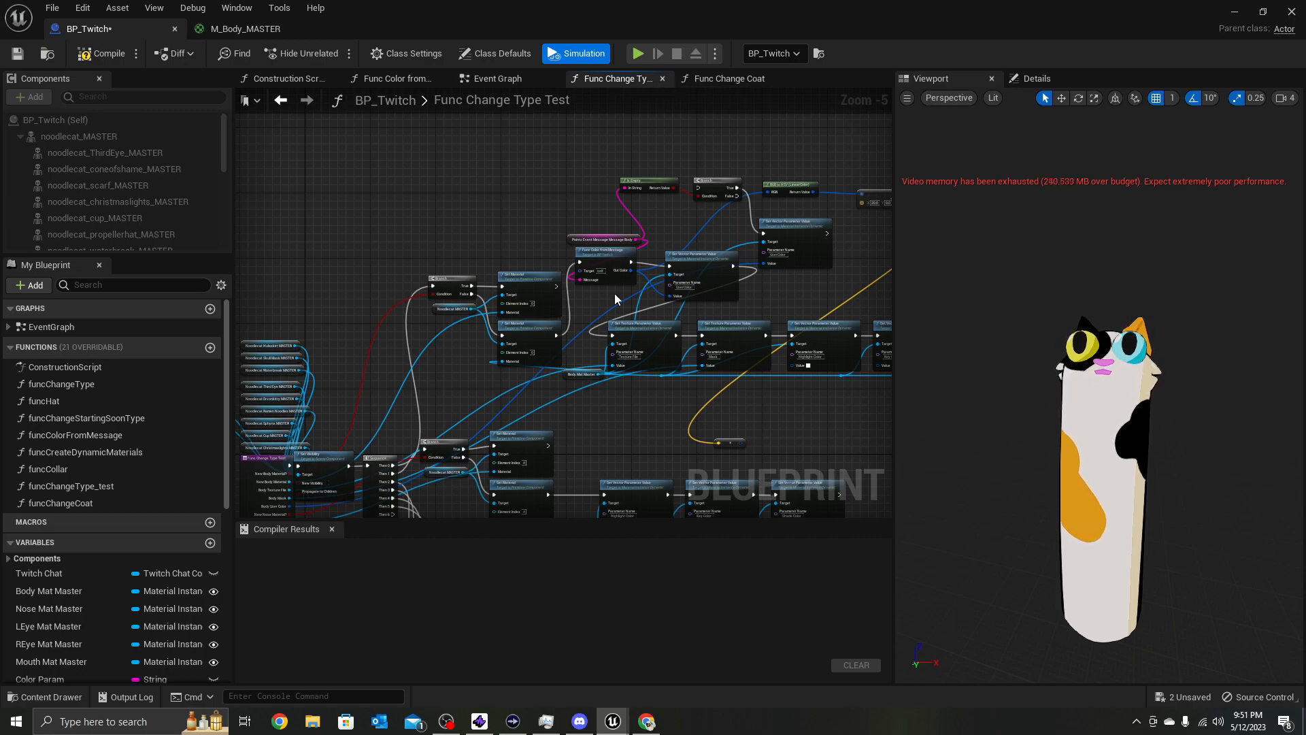
click(662, 78)
click(621, 80)
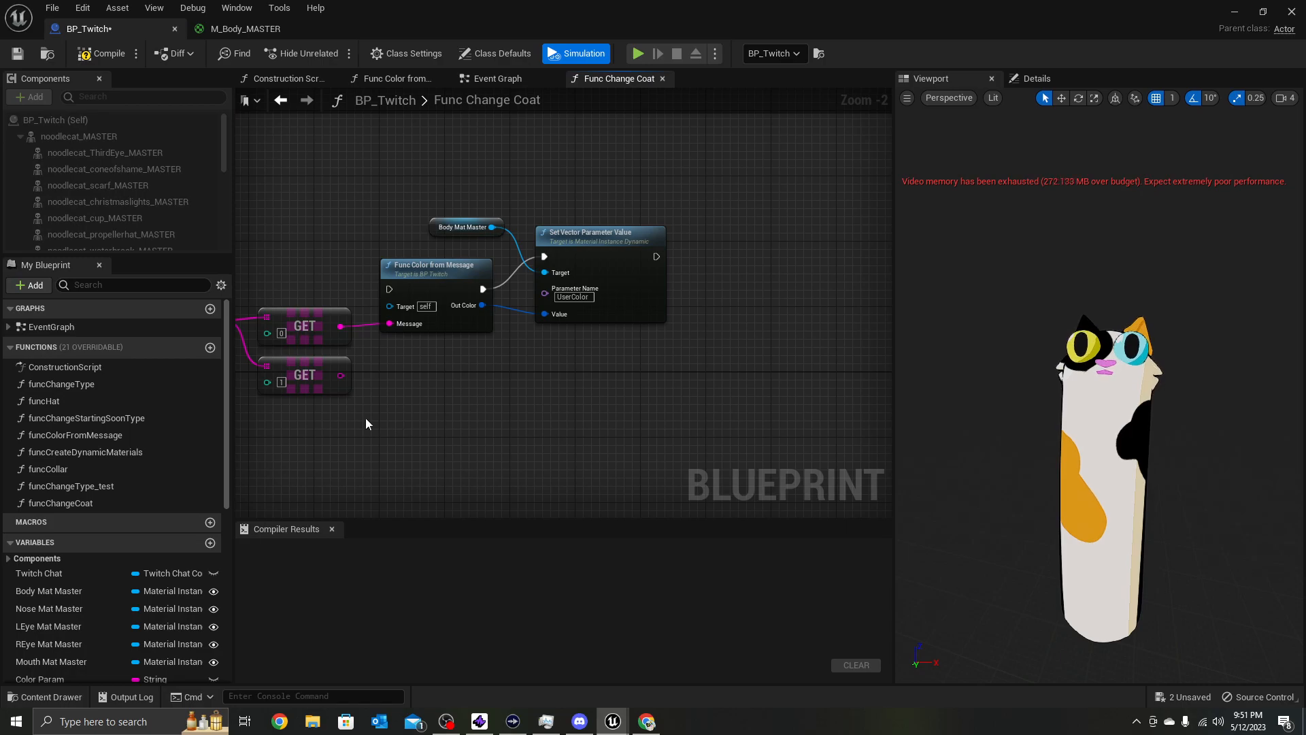
click(74, 385)
double_click(72, 389)
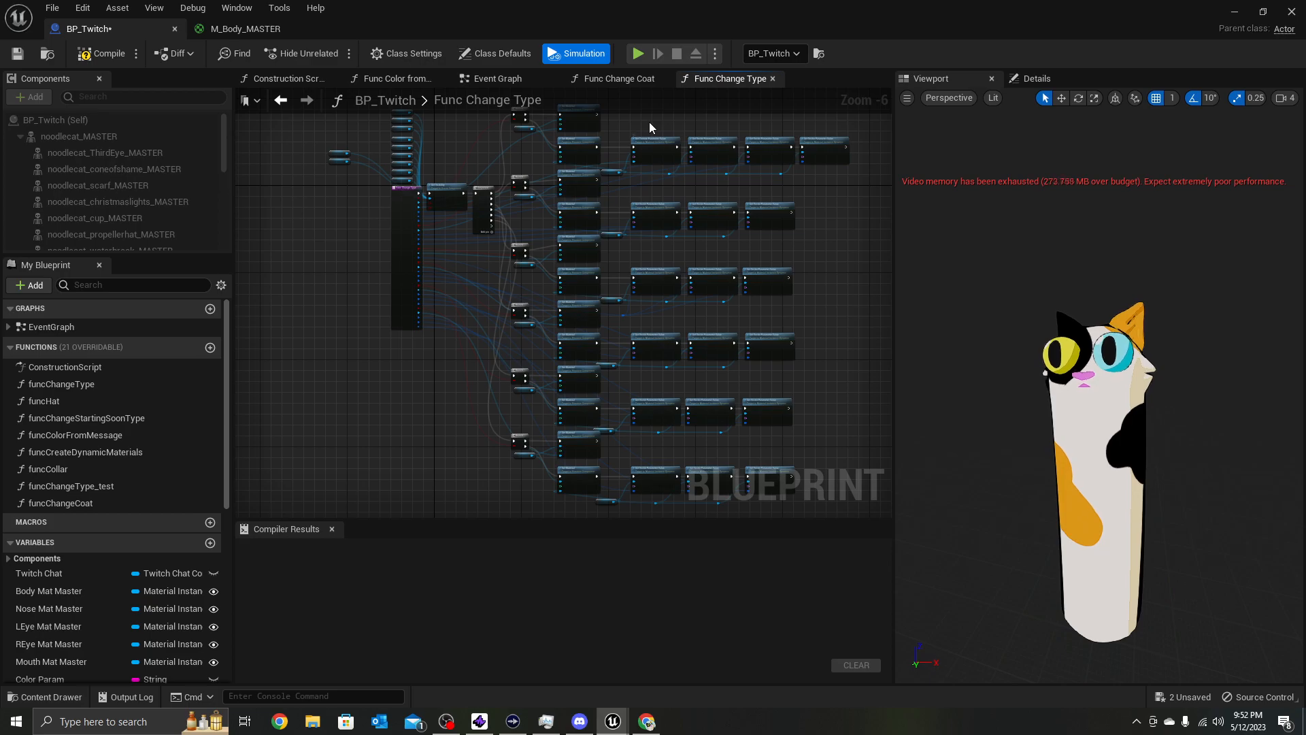
Return to the Func Change Coat graph and move its entry node above the Points Event Message Message Body node
click(652, 81)
scroll(451, 366, down, 2)
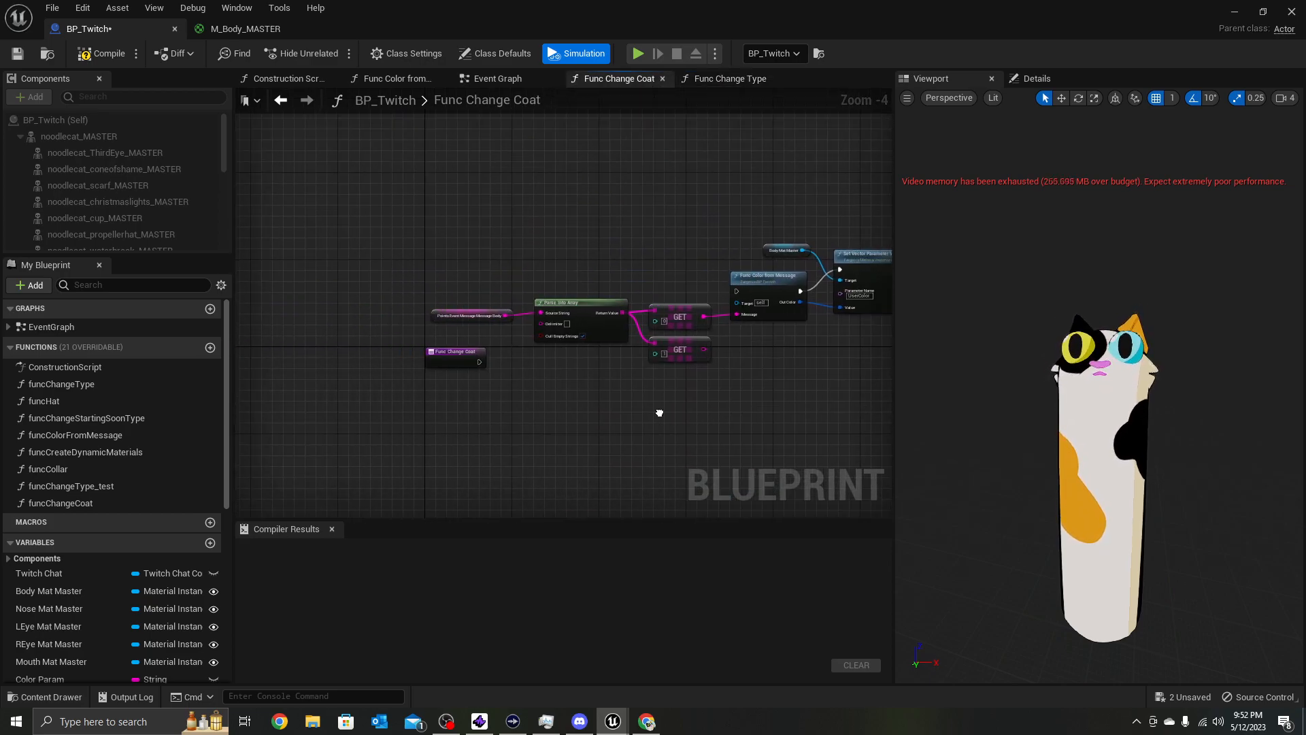
drag(505, 364, 516, 275)
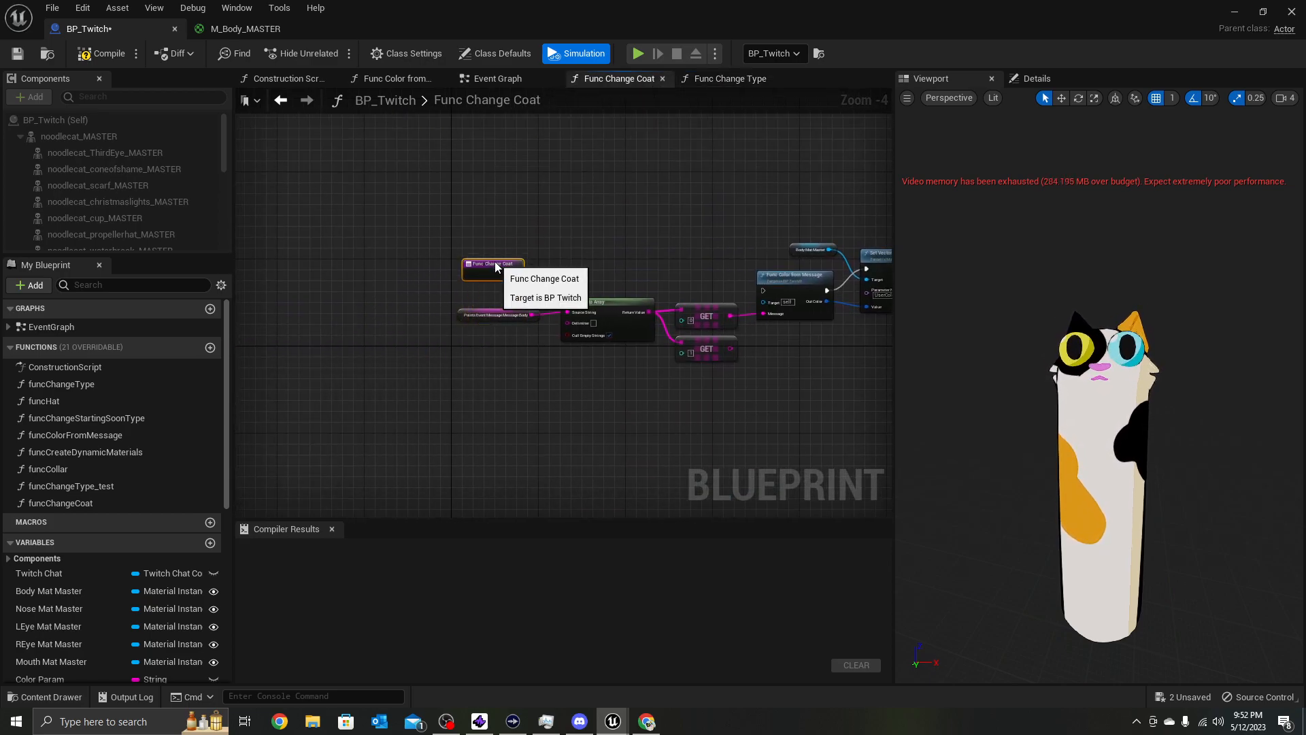
Add an Is Empty node fed by Points Event Message Message Body and place it above the Func Change Coat entry node
scroll(537, 259, up, 1)
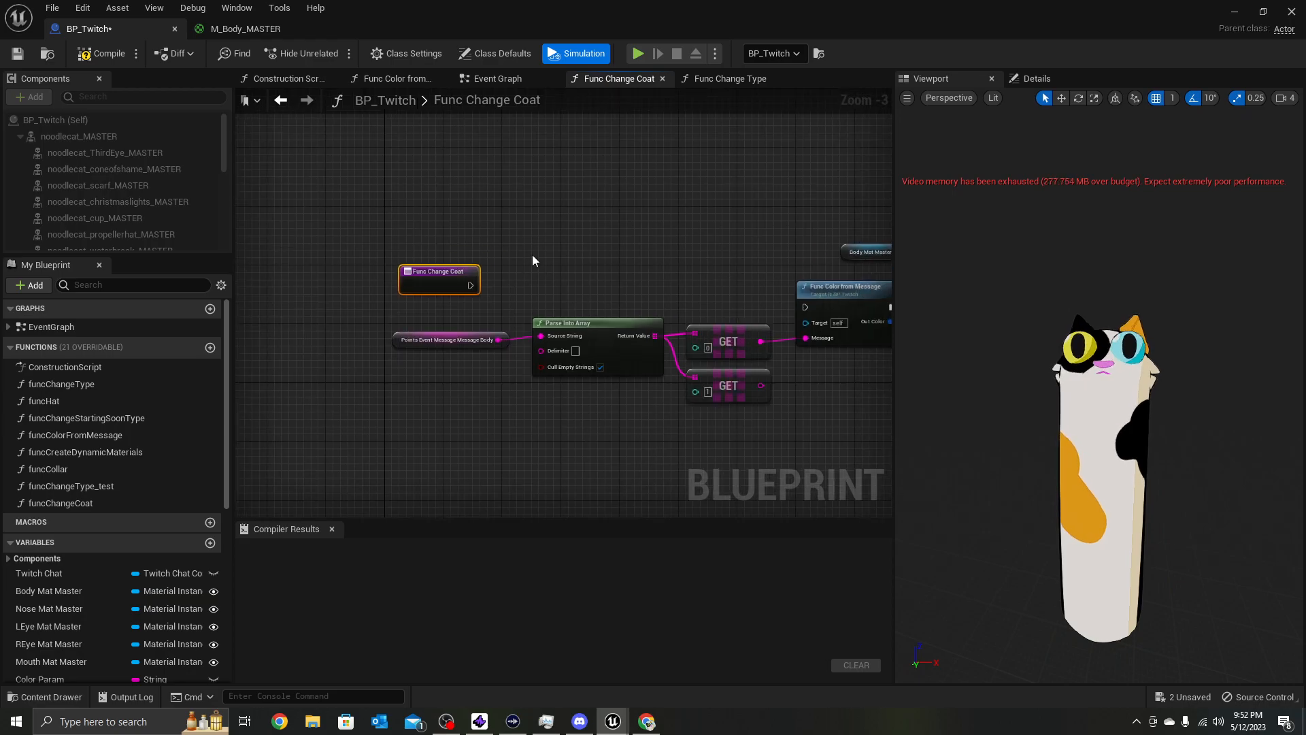
click(532, 260)
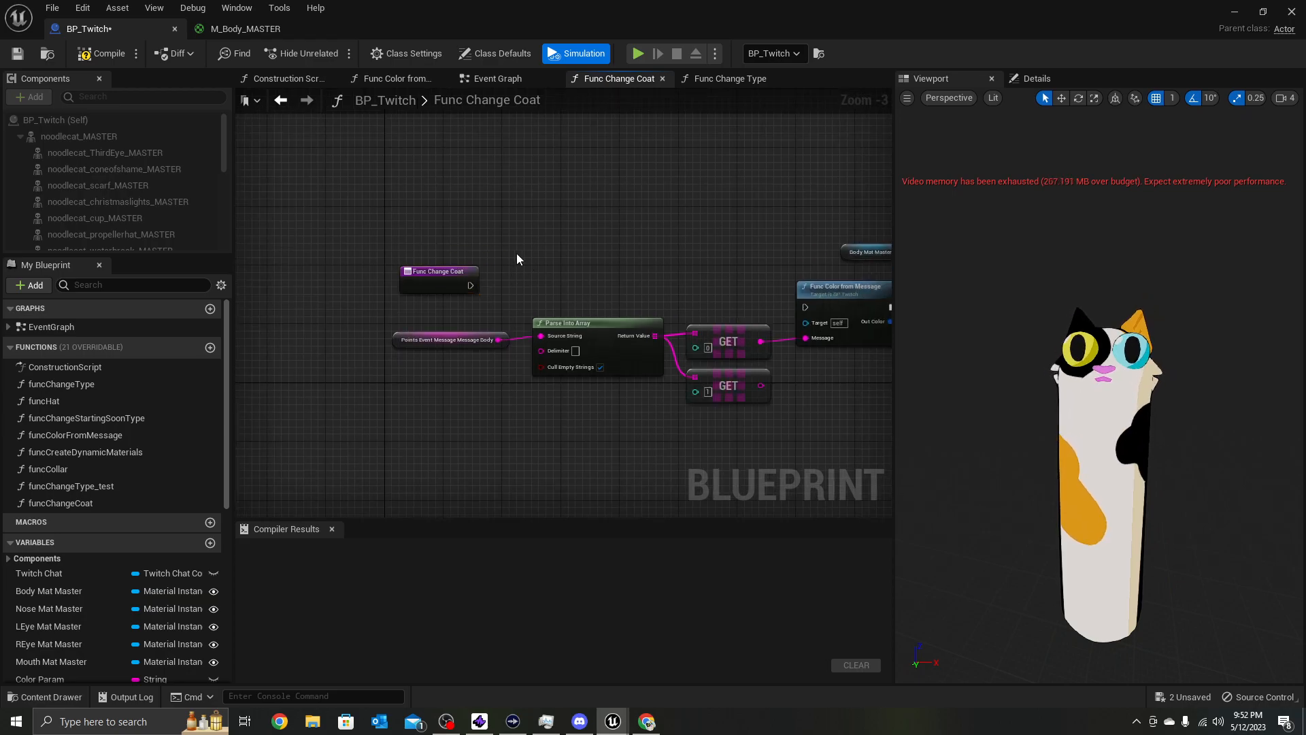
right_click(516, 253)
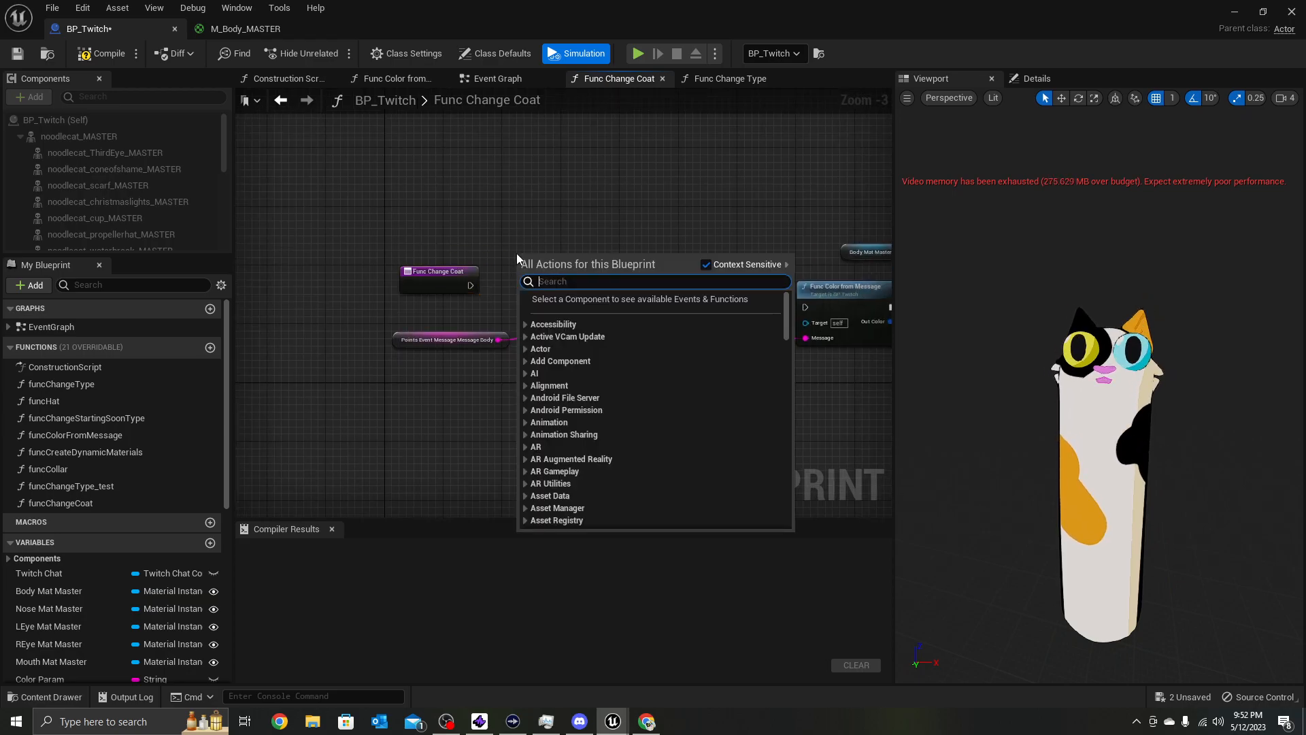
key(Escape)
drag(500, 339, 532, 264)
text(is emp)
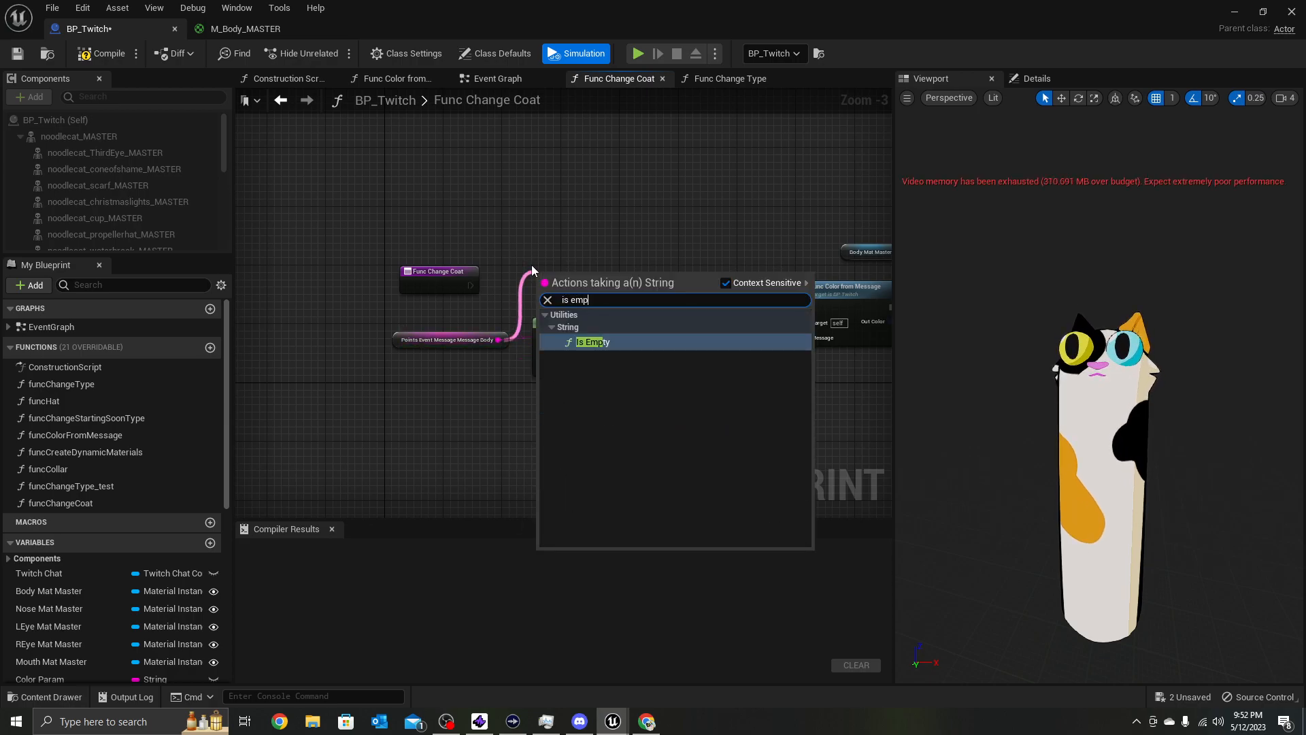
click(650, 343)
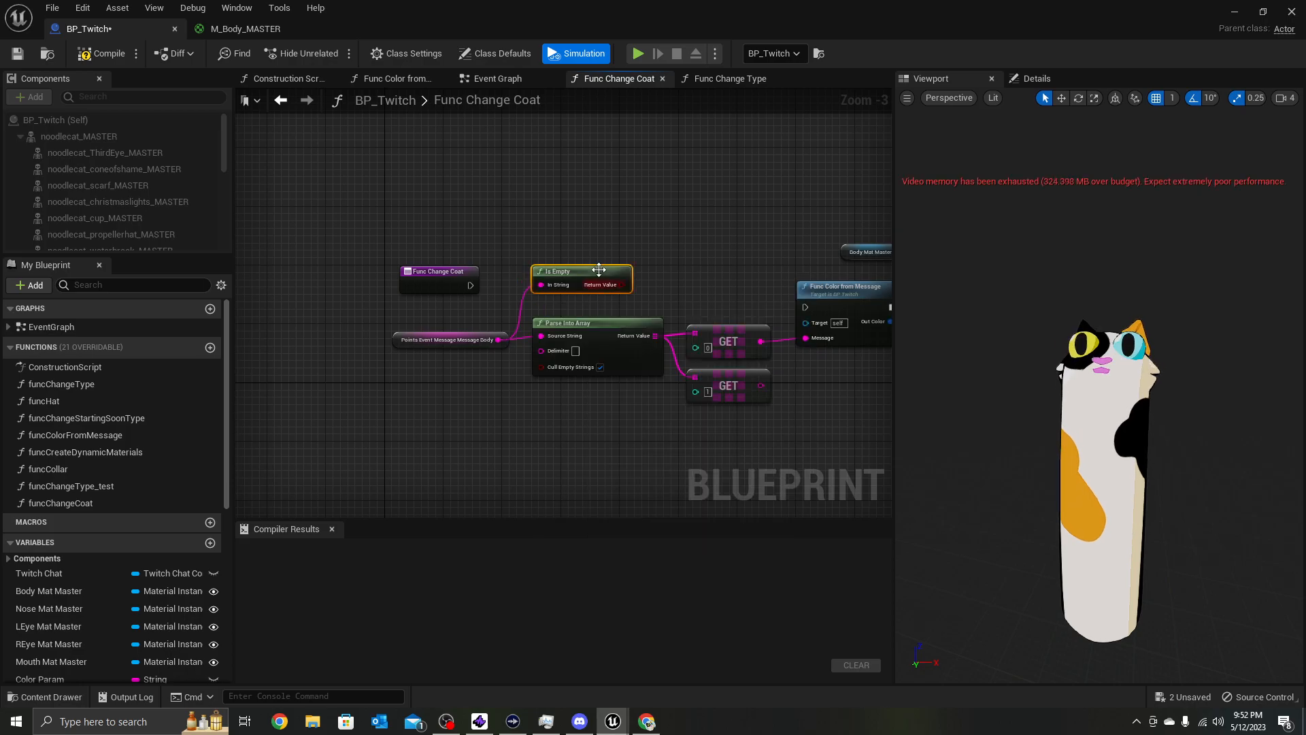
drag(599, 270, 567, 225)
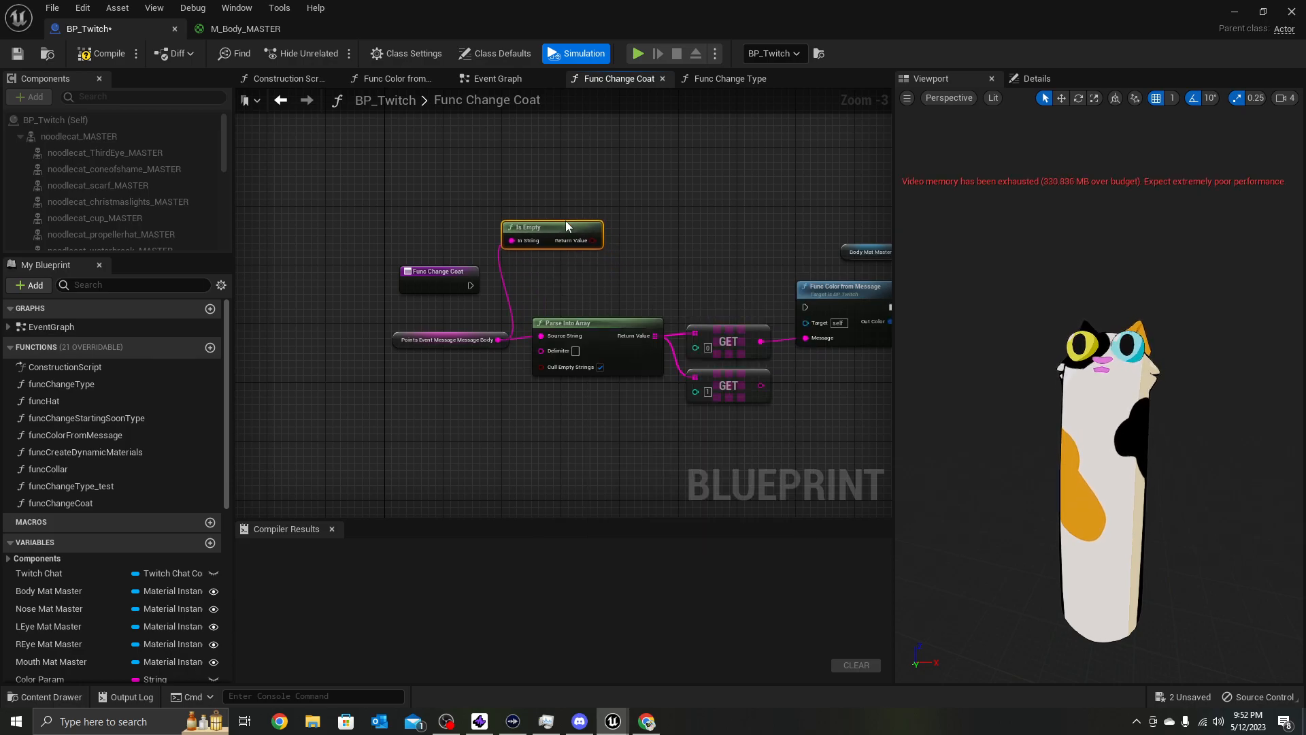
Add a Branch node and connect the Func Change Coat entry node's execution output to it
right_click(610, 270)
text(bra)
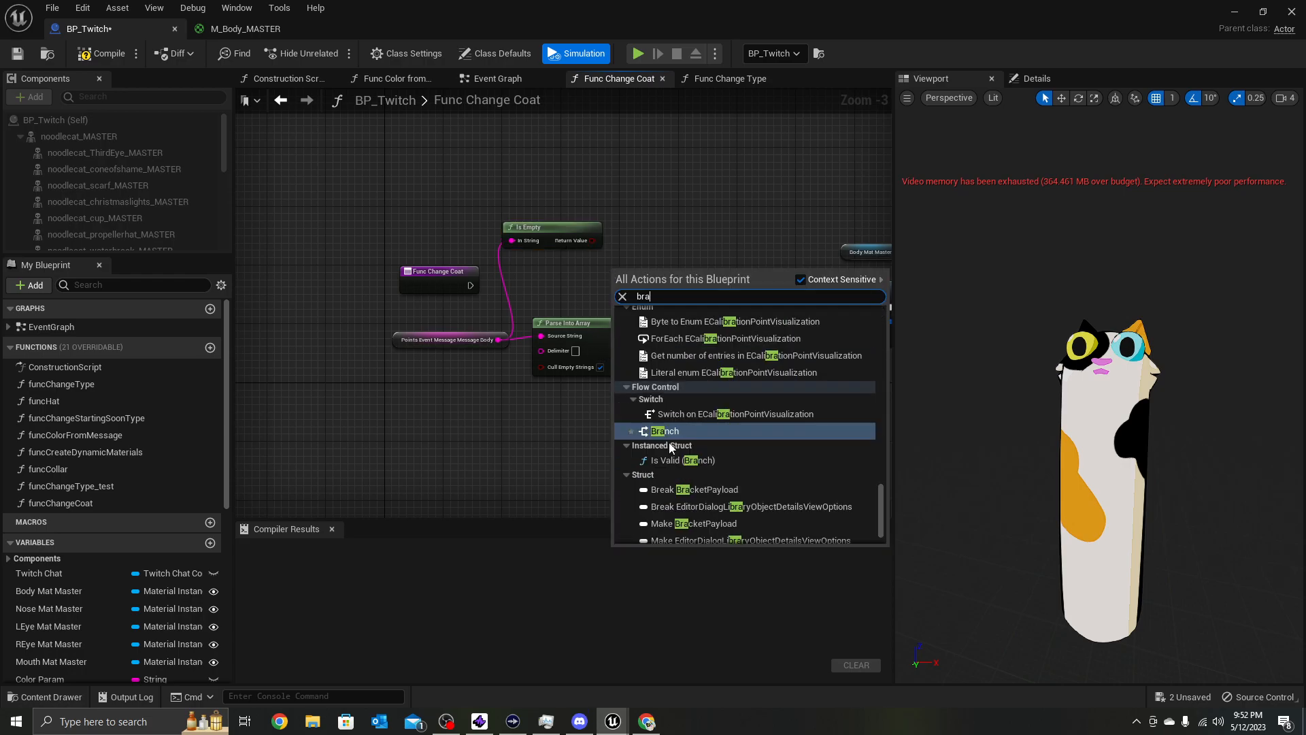
click(666, 431)
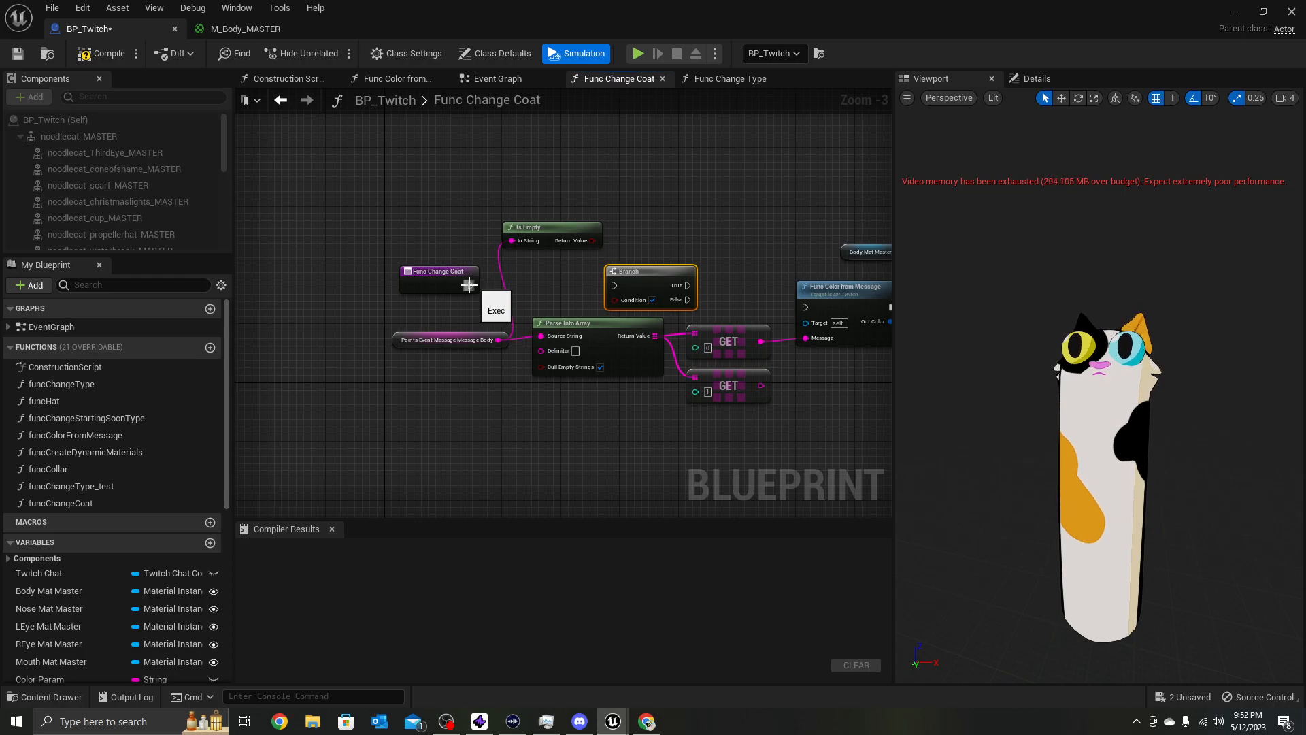
drag(470, 285, 614, 289)
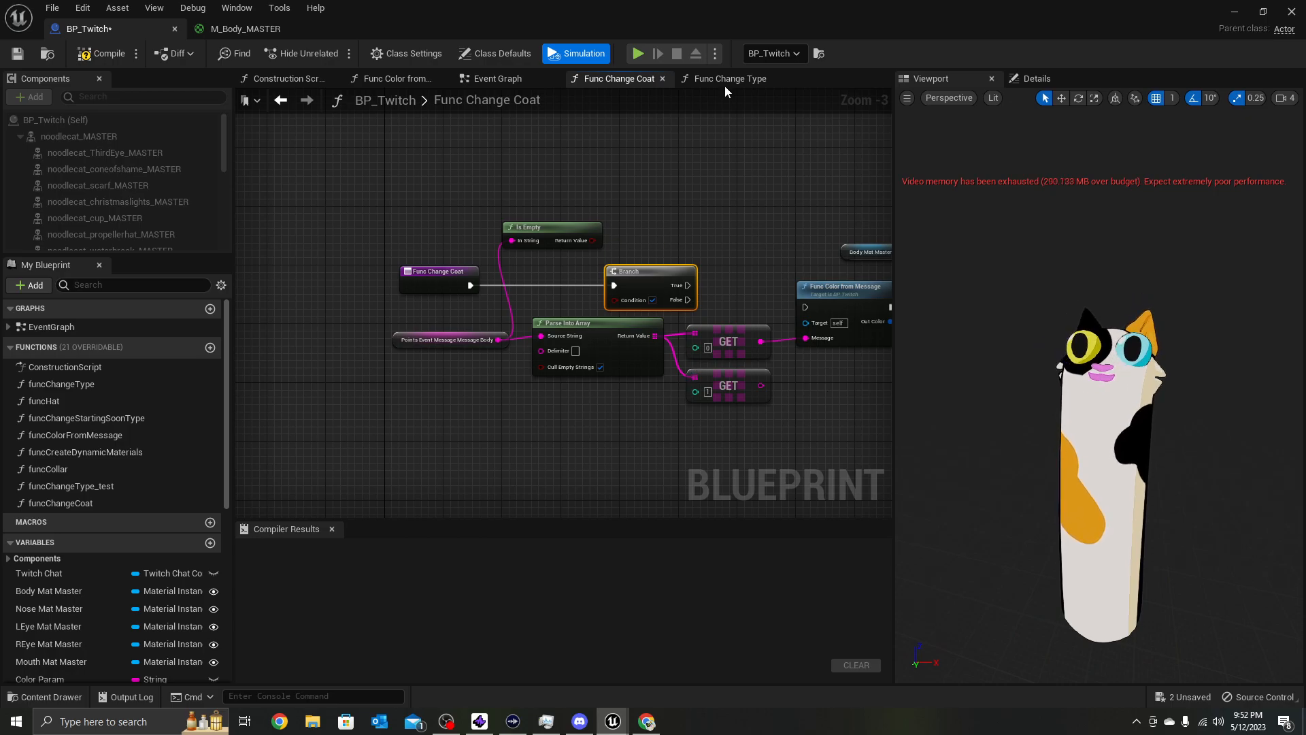
Look over the node groups in the Event Graph, and return to the Func Change Coat graph
click(493, 79)
scroll(594, 385, down, 8)
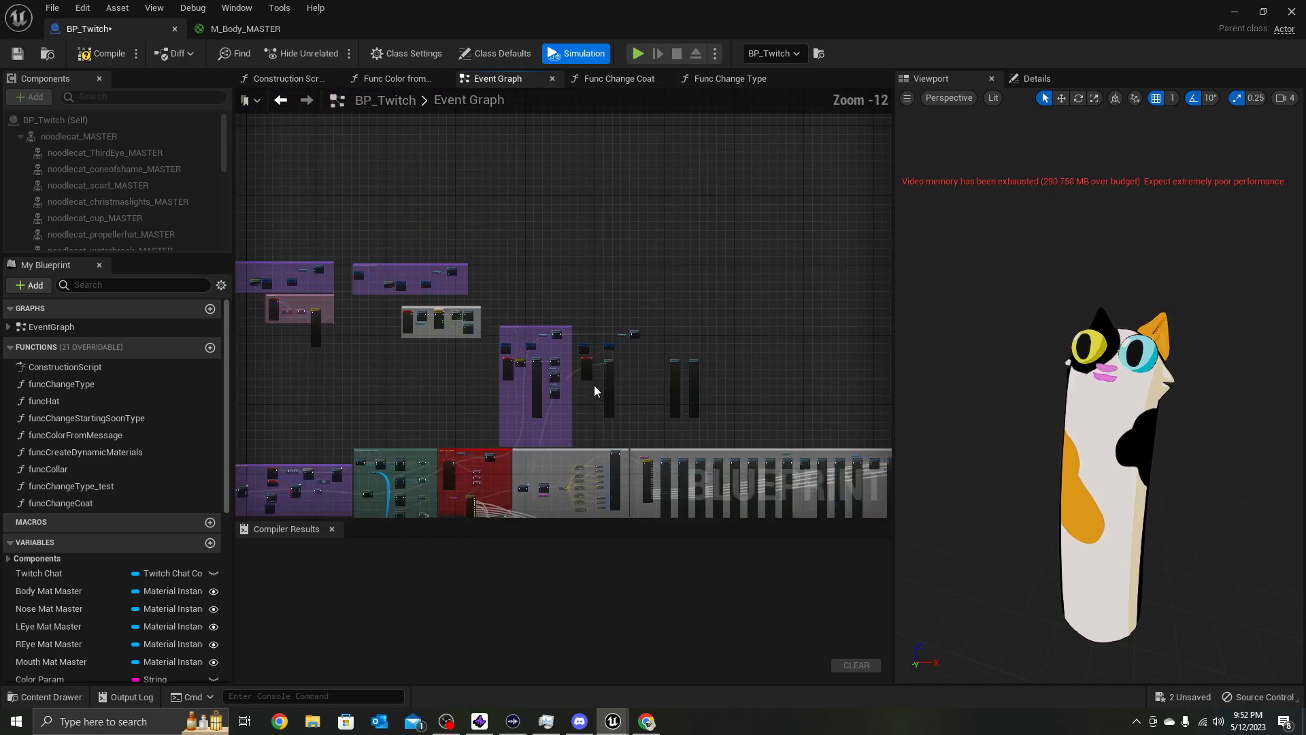
right_drag(691, 224, 519, 230)
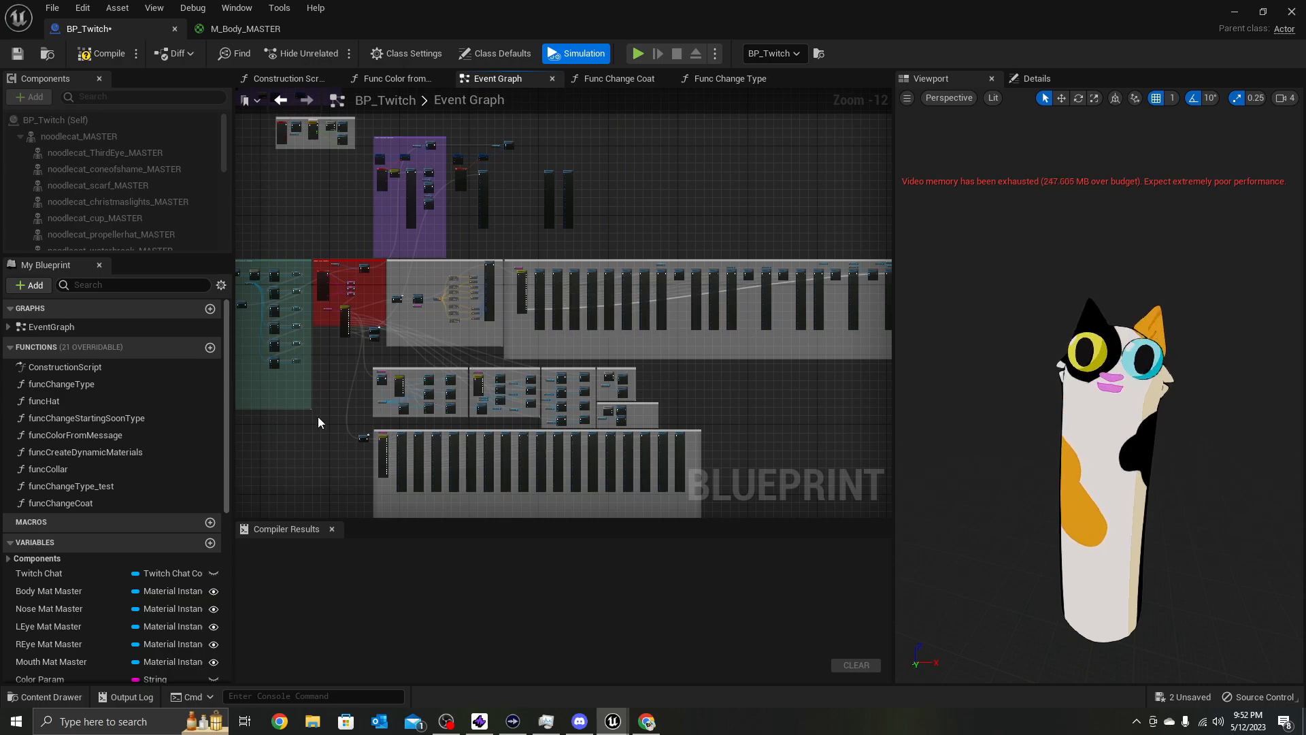
right_drag(294, 429, 576, 403)
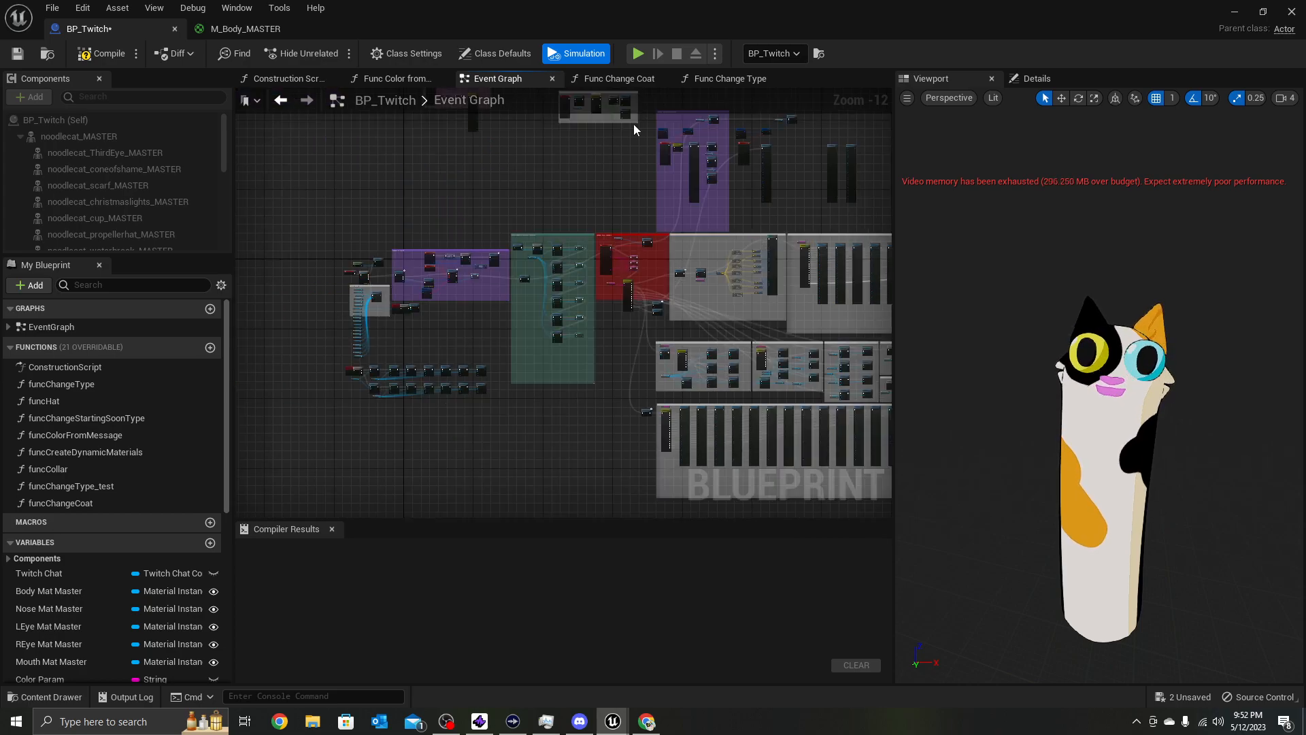
click(716, 80)
click(618, 79)
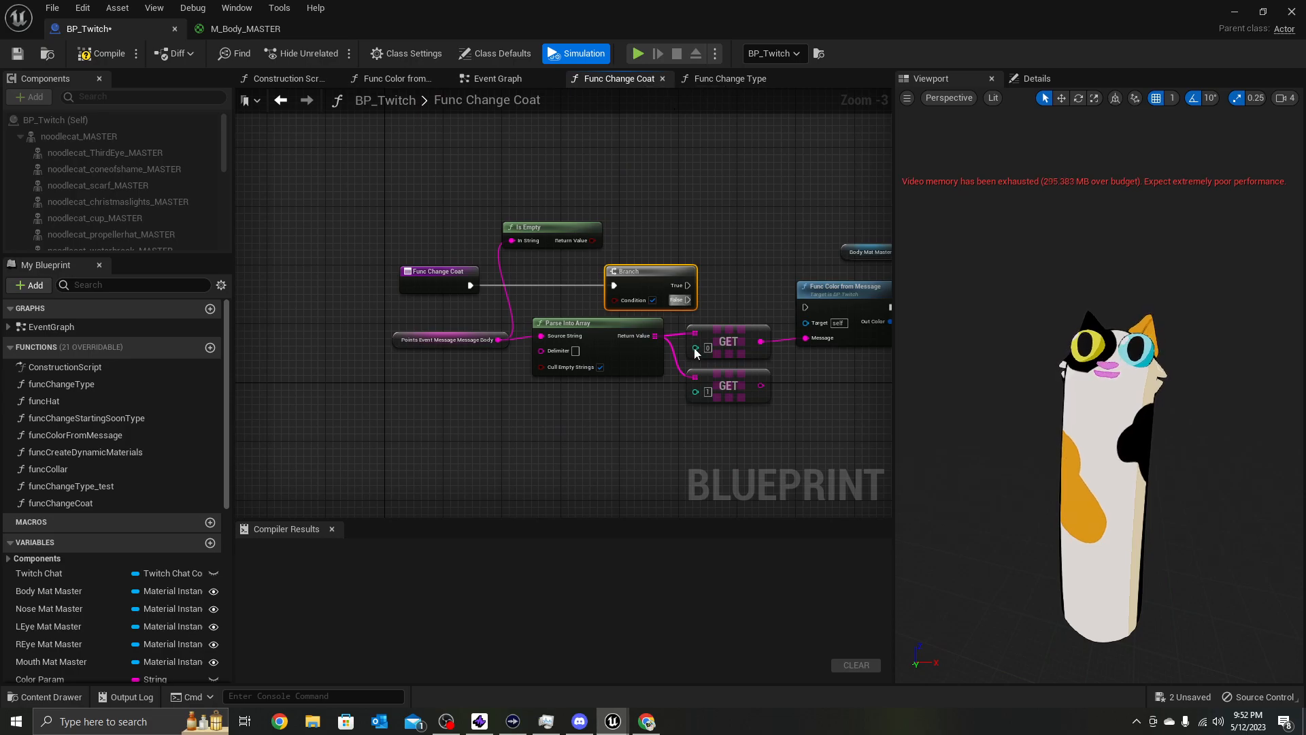
Connect Is Empty's Return Value to the Branch's Condition and place the Branch beside the Is Empty node
scroll(590, 287, up, 2)
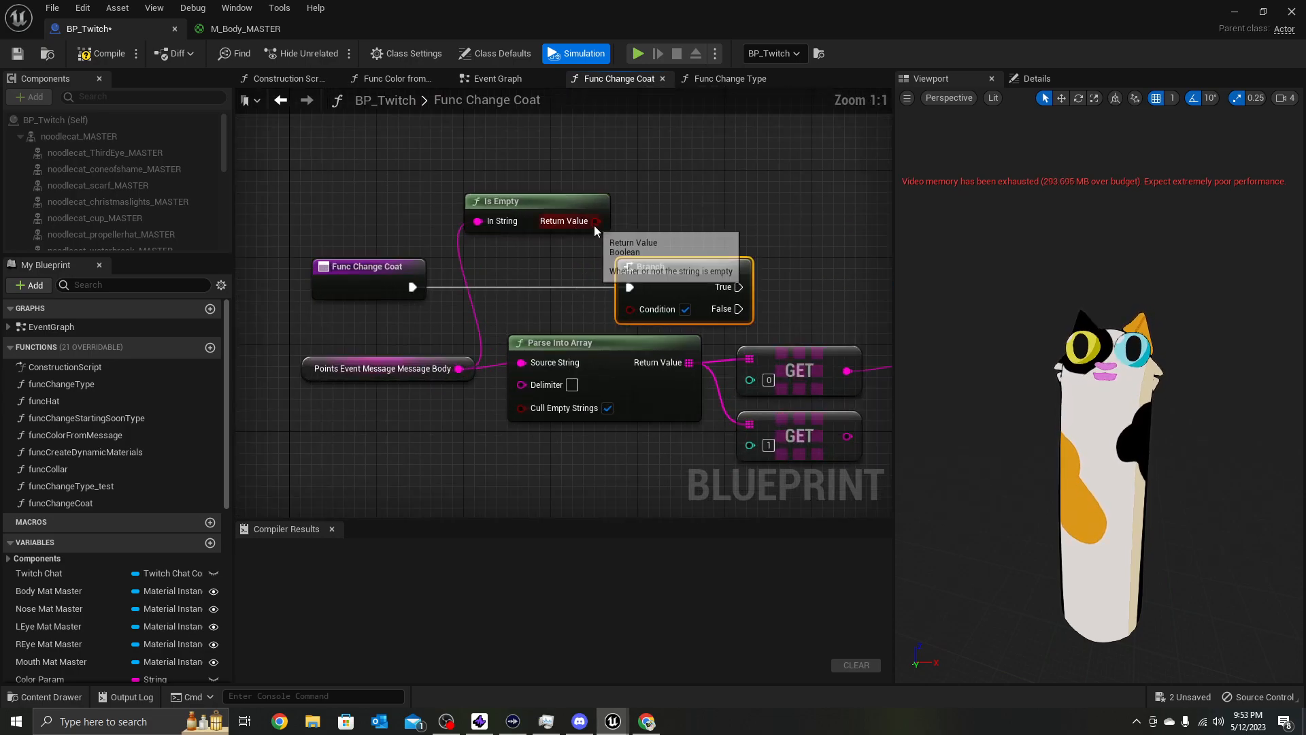
drag(595, 221, 660, 185)
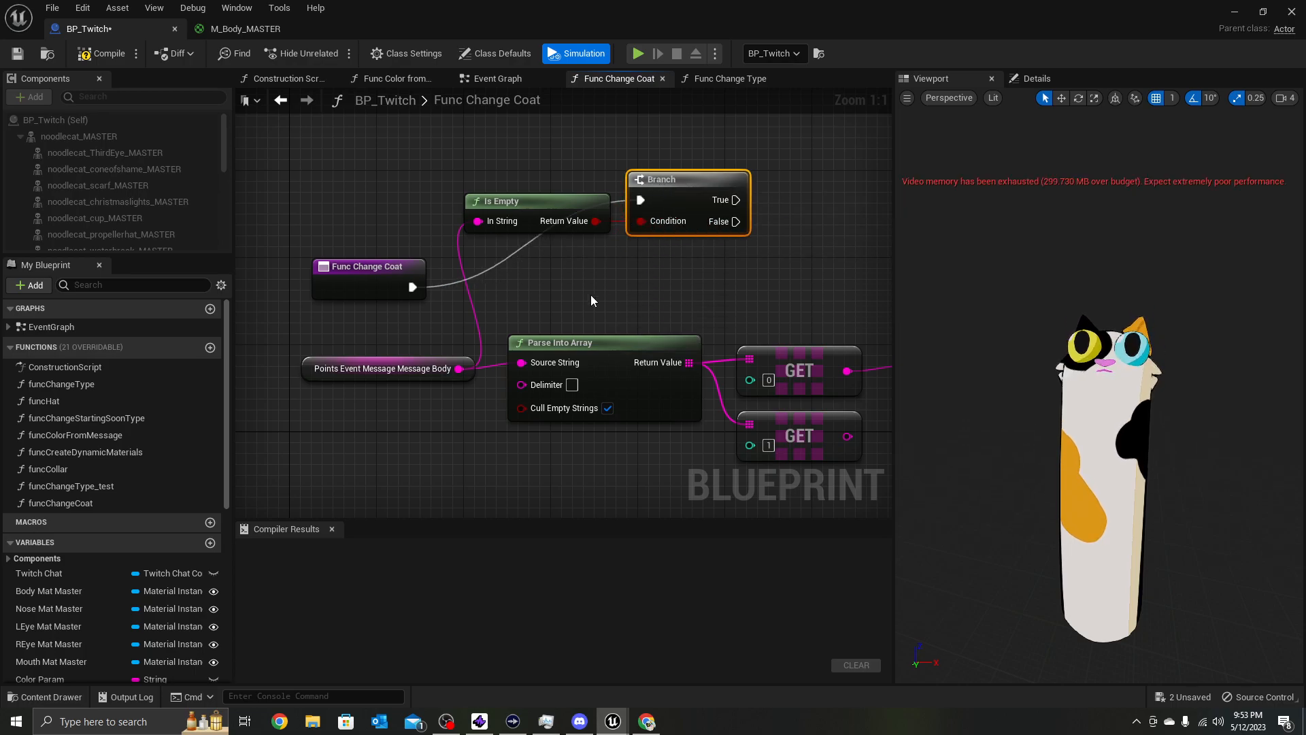
right_drag(710, 292, 688, 298)
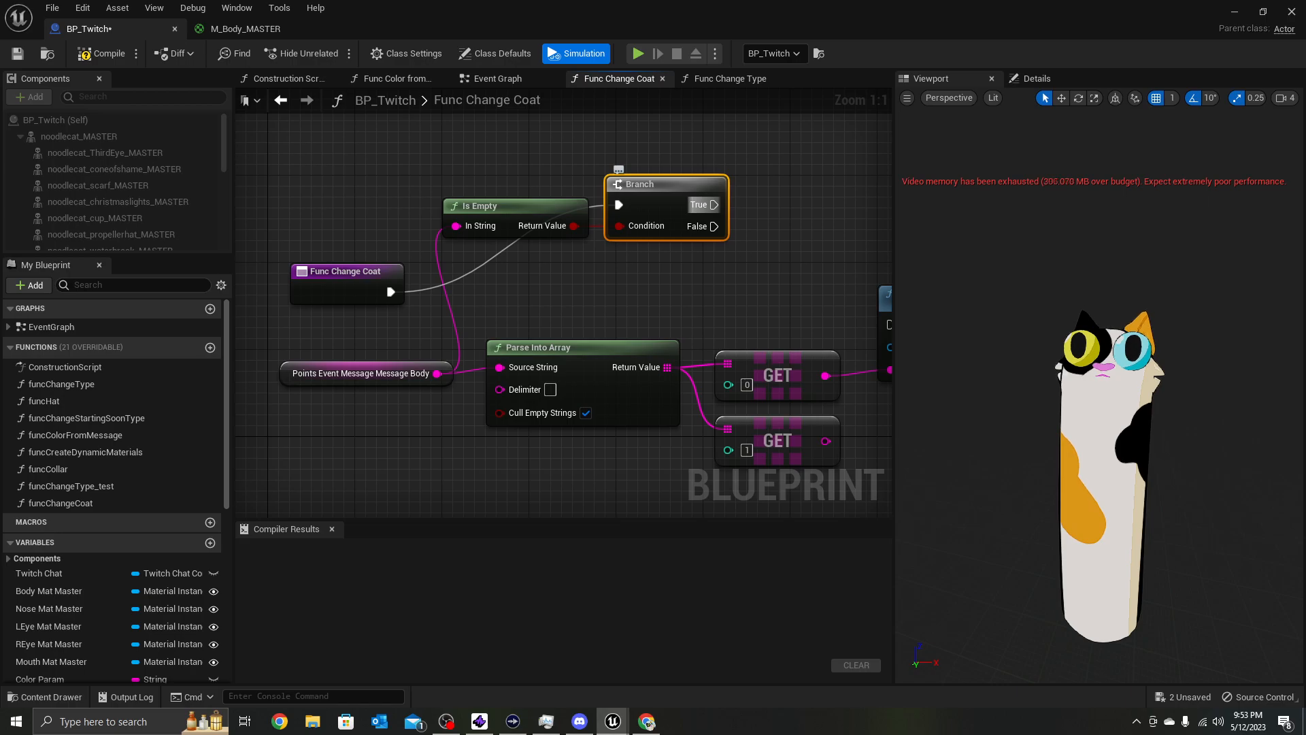
Add a Switch on String node in the empty space between the Branch and Body Mat Master nodes
right_drag(778, 242, 512, 317)
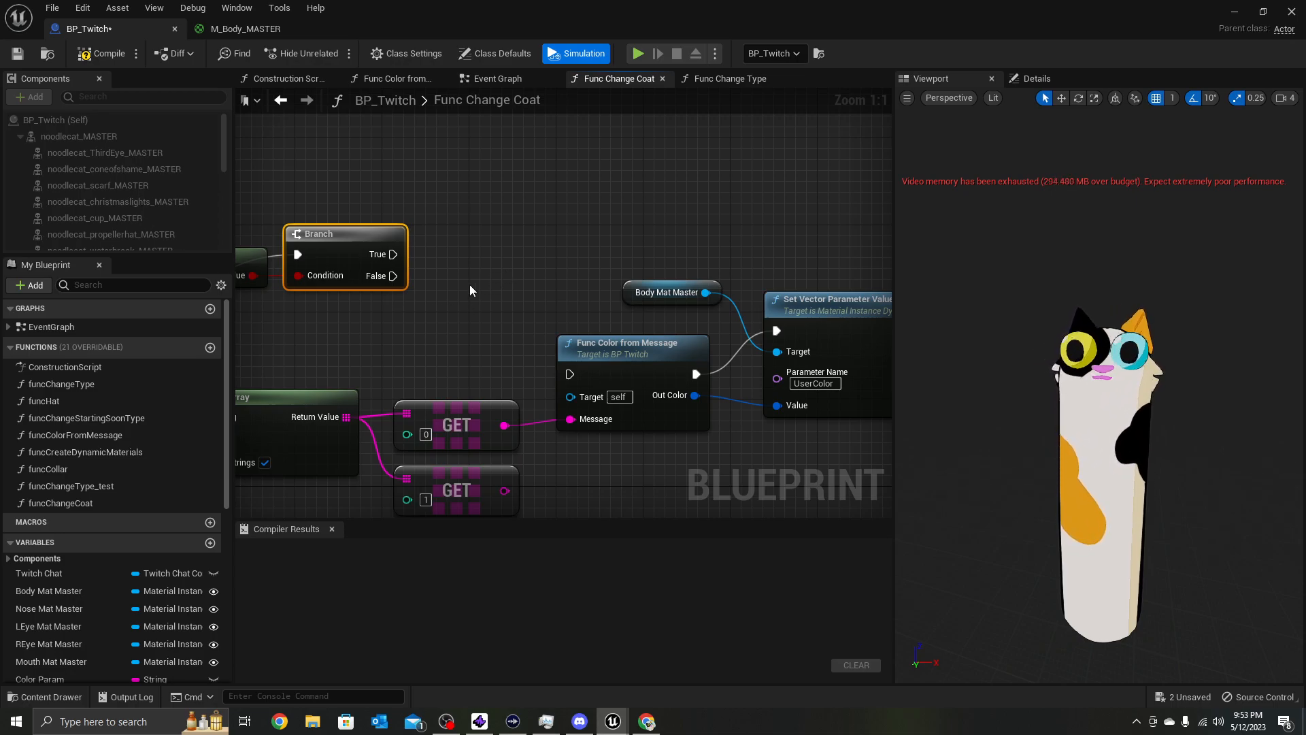
right_drag(470, 285, 743, 267)
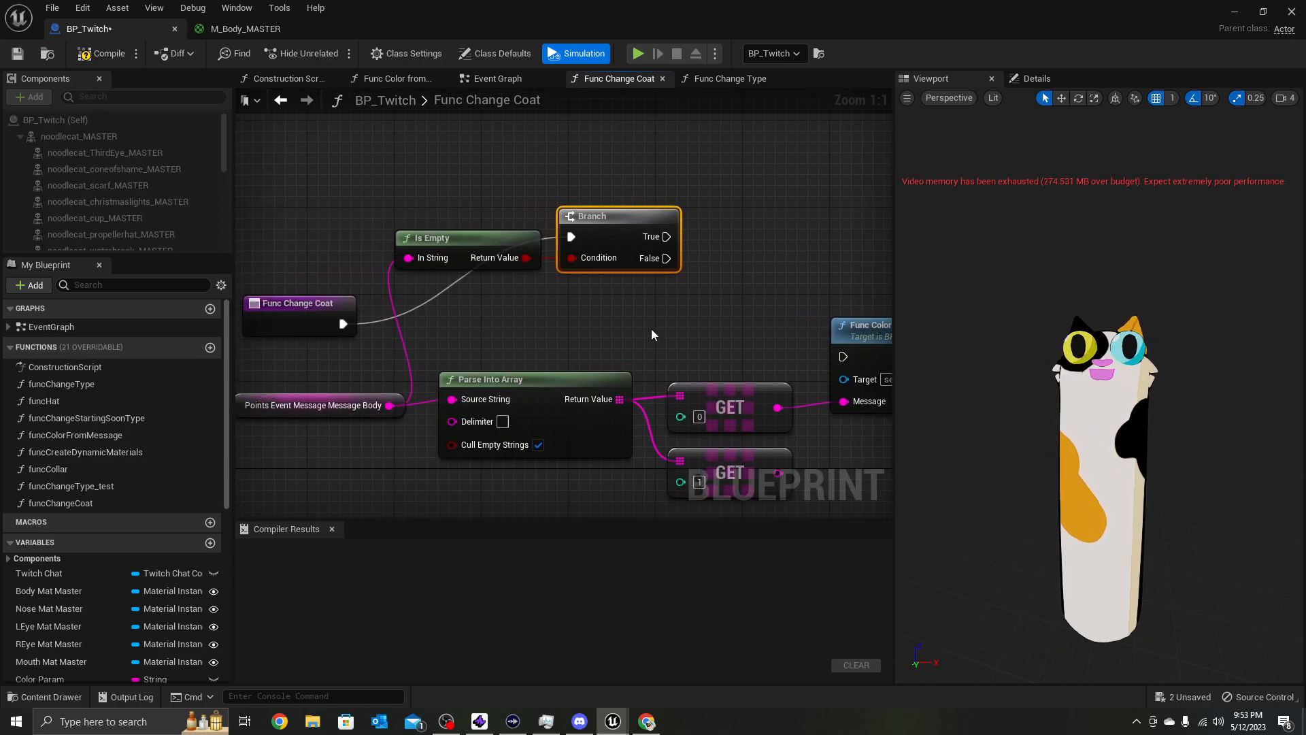
right_drag(651, 329, 514, 338)
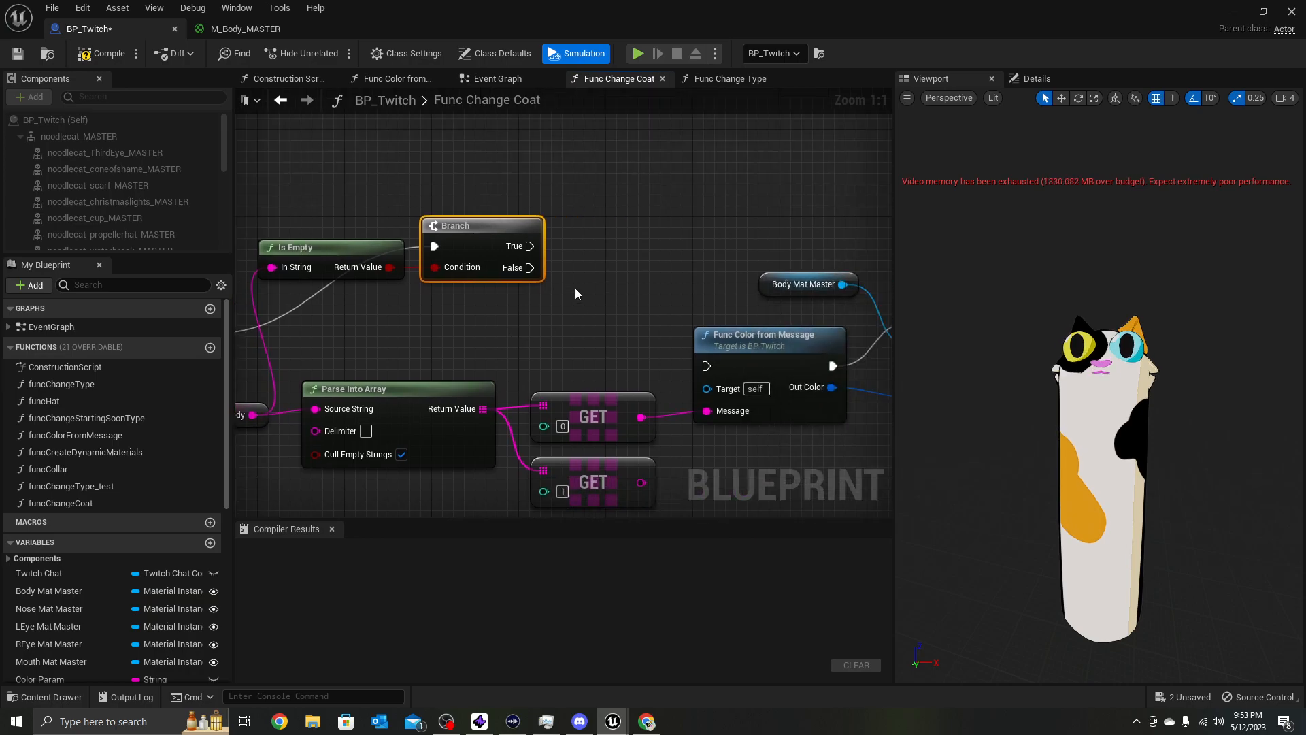
right_drag(580, 283, 399, 291)
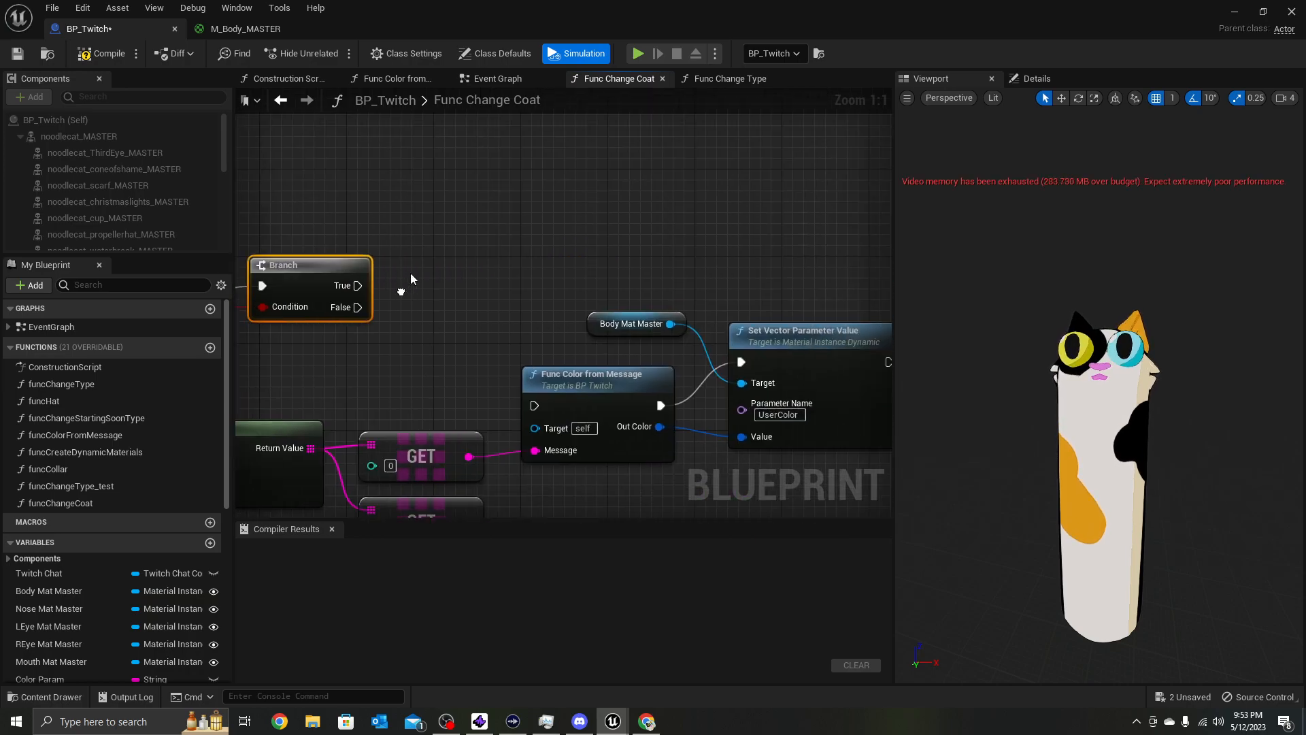
right_click(461, 252)
text(sweit)
key(BackSpace)
key(BackSpace)
key(BackSpace)
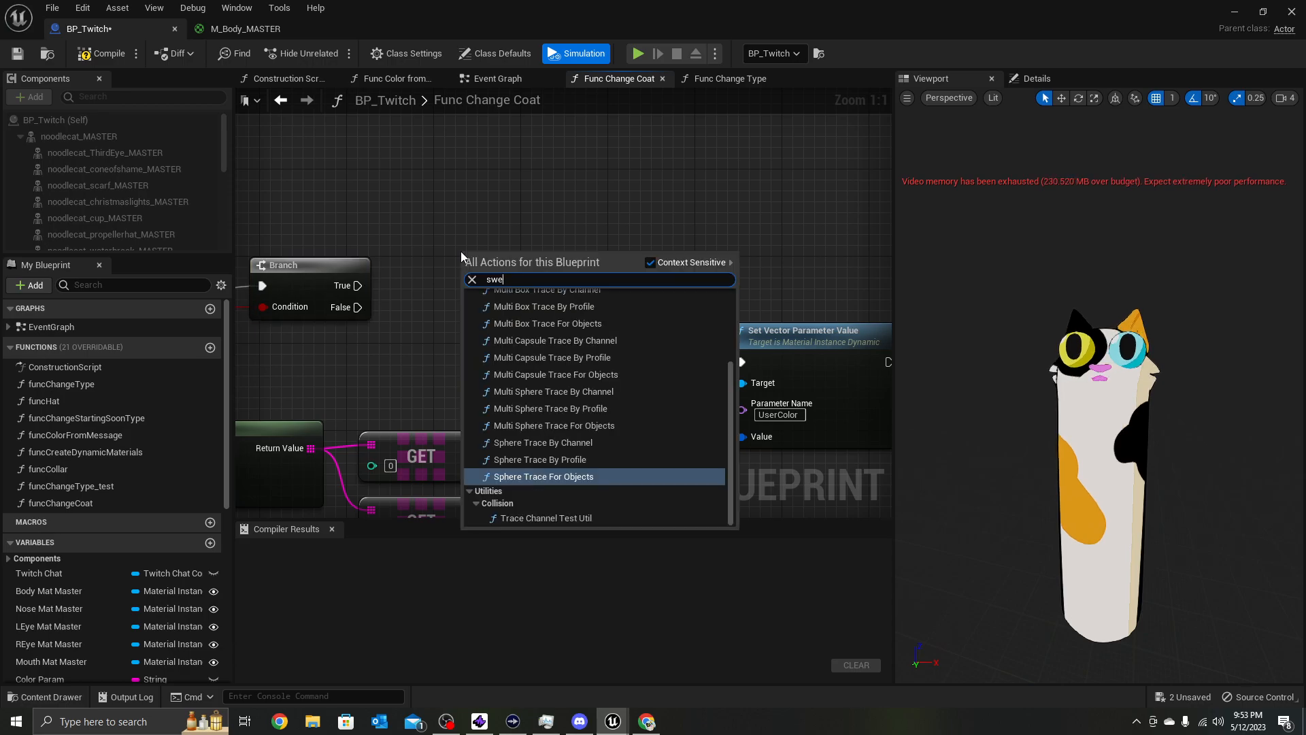
text(itch)
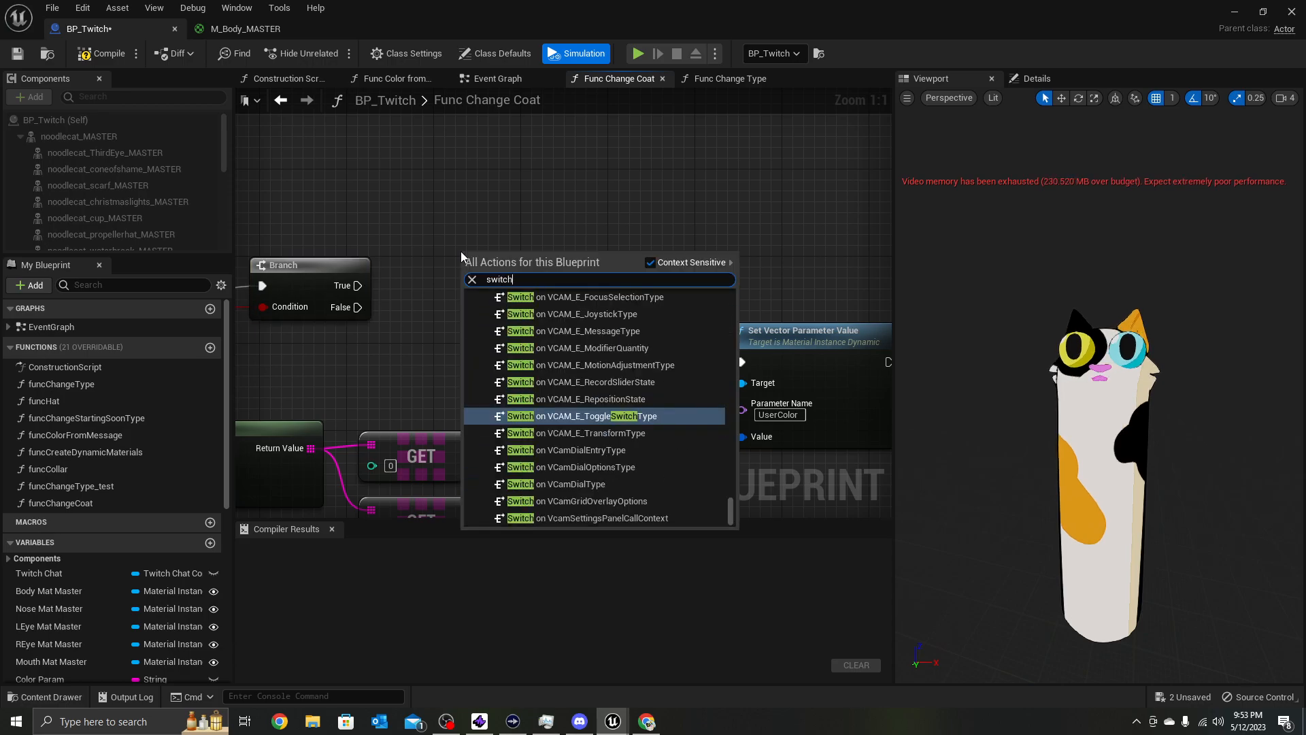
text( on str)
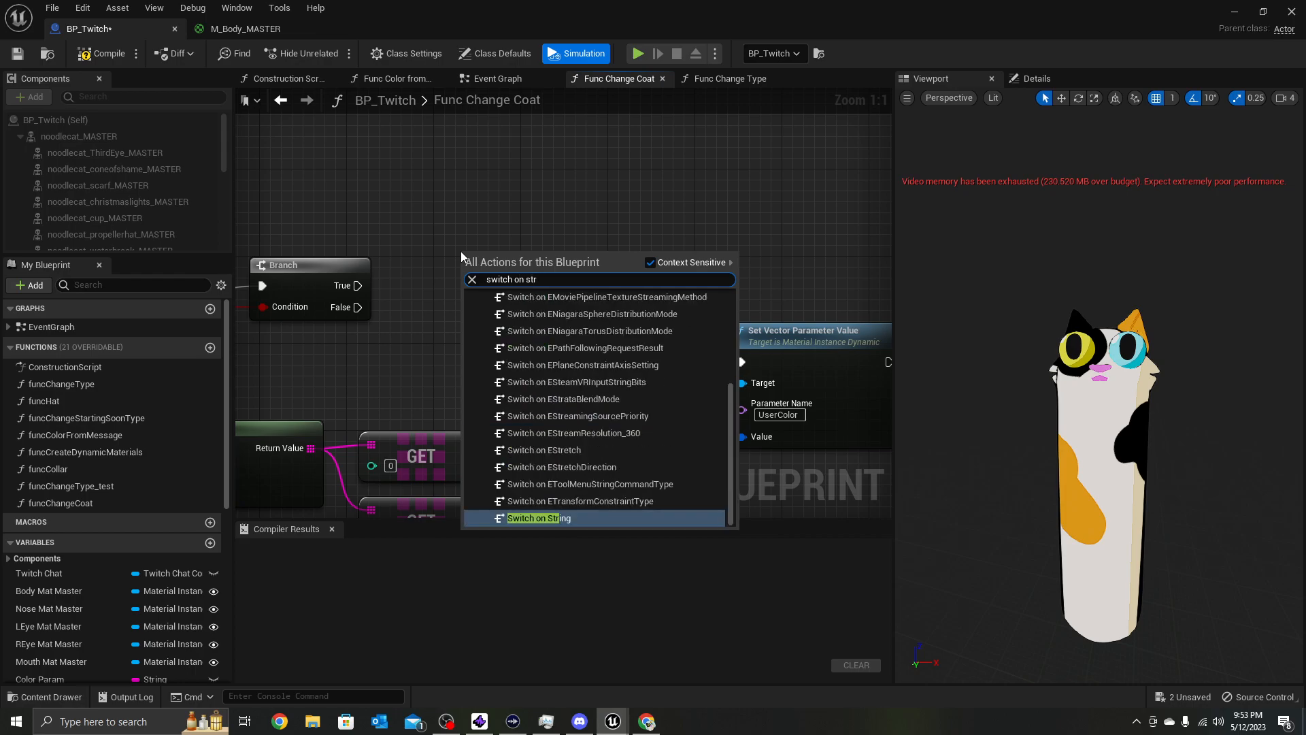
key(Return)
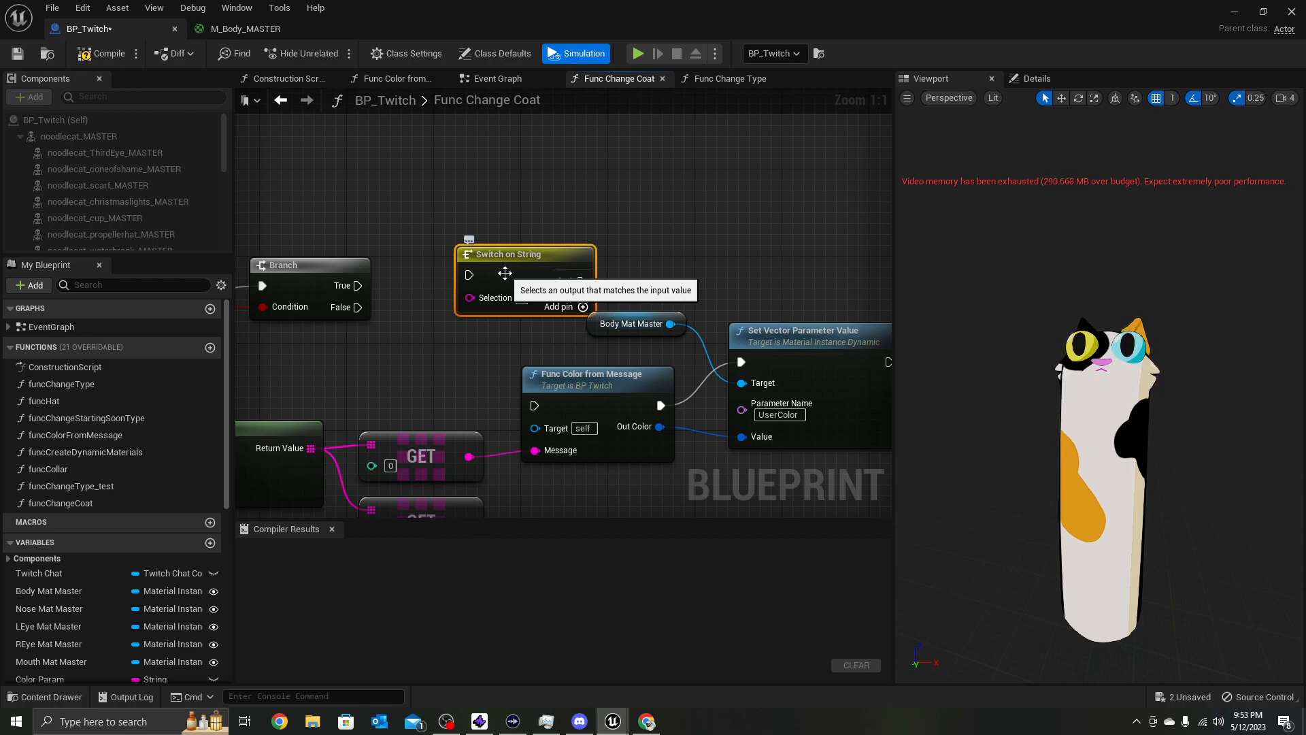
Connect the output of the GET node with index 1 to the Switch on String node's Selection input
right_drag(469, 349, 531, 270)
drag(531, 443, 530, 219)
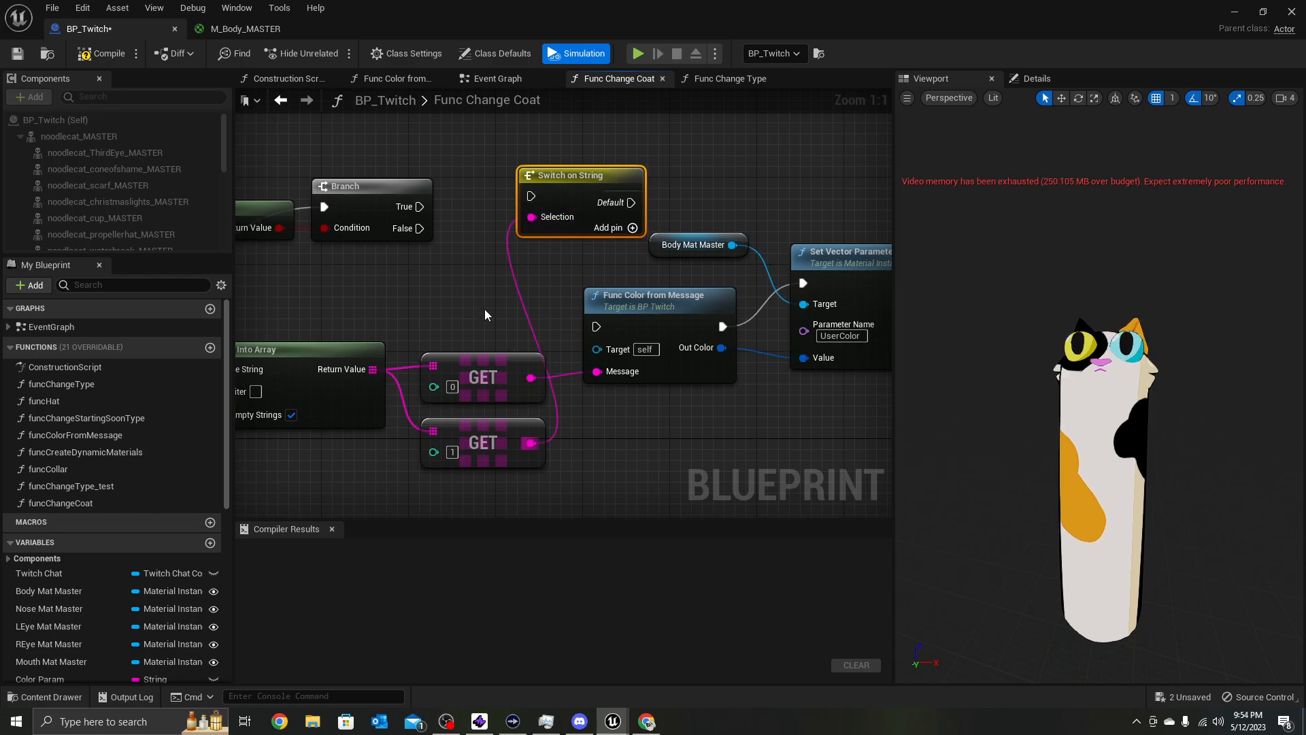
right_drag(485, 308, 505, 335)
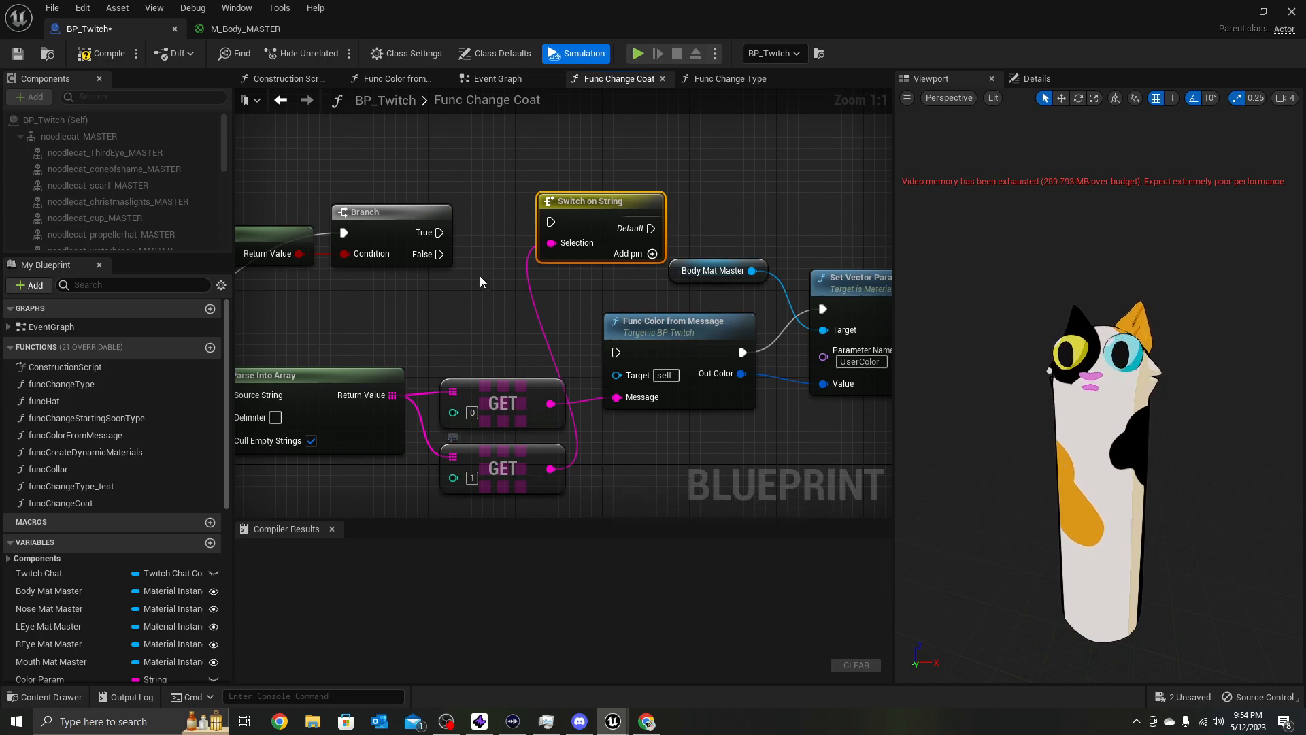
Show the Switch on String node's details, place the node just beside the Branch, and add one case pin to it
drag(601, 217, 1023, 97)
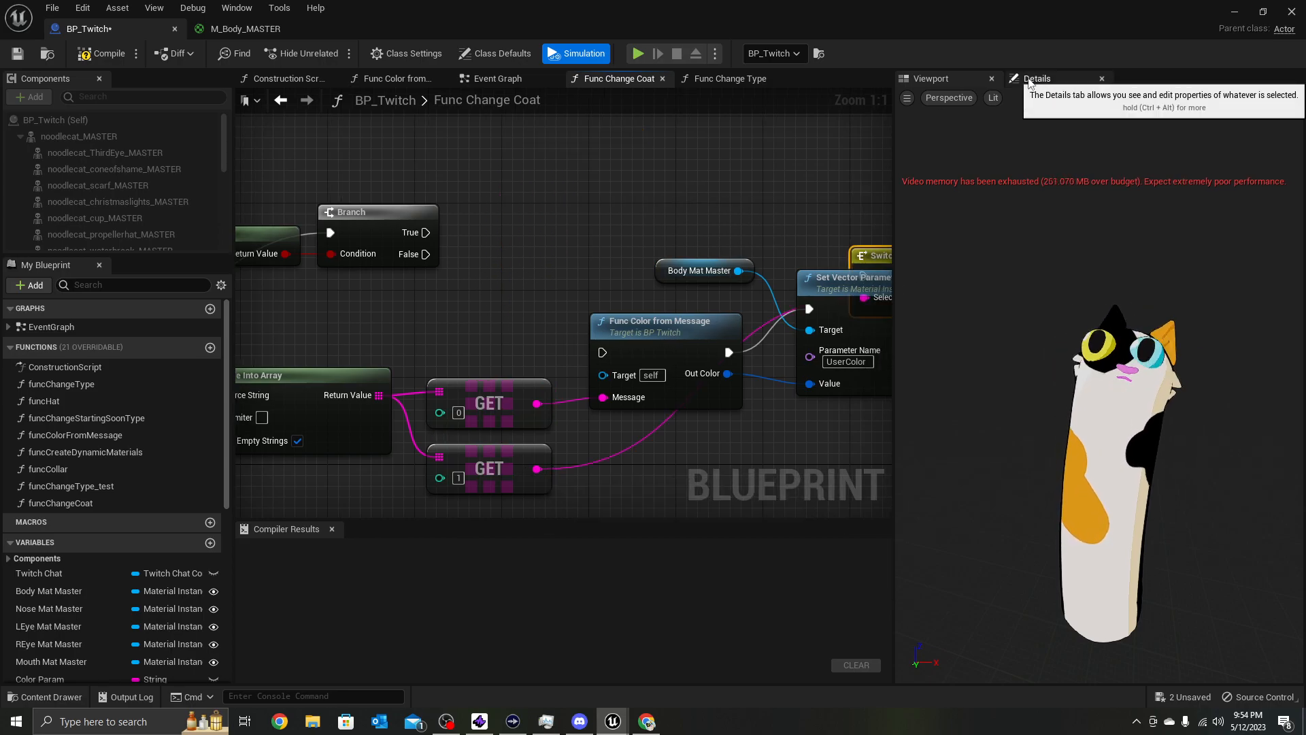
click(1034, 78)
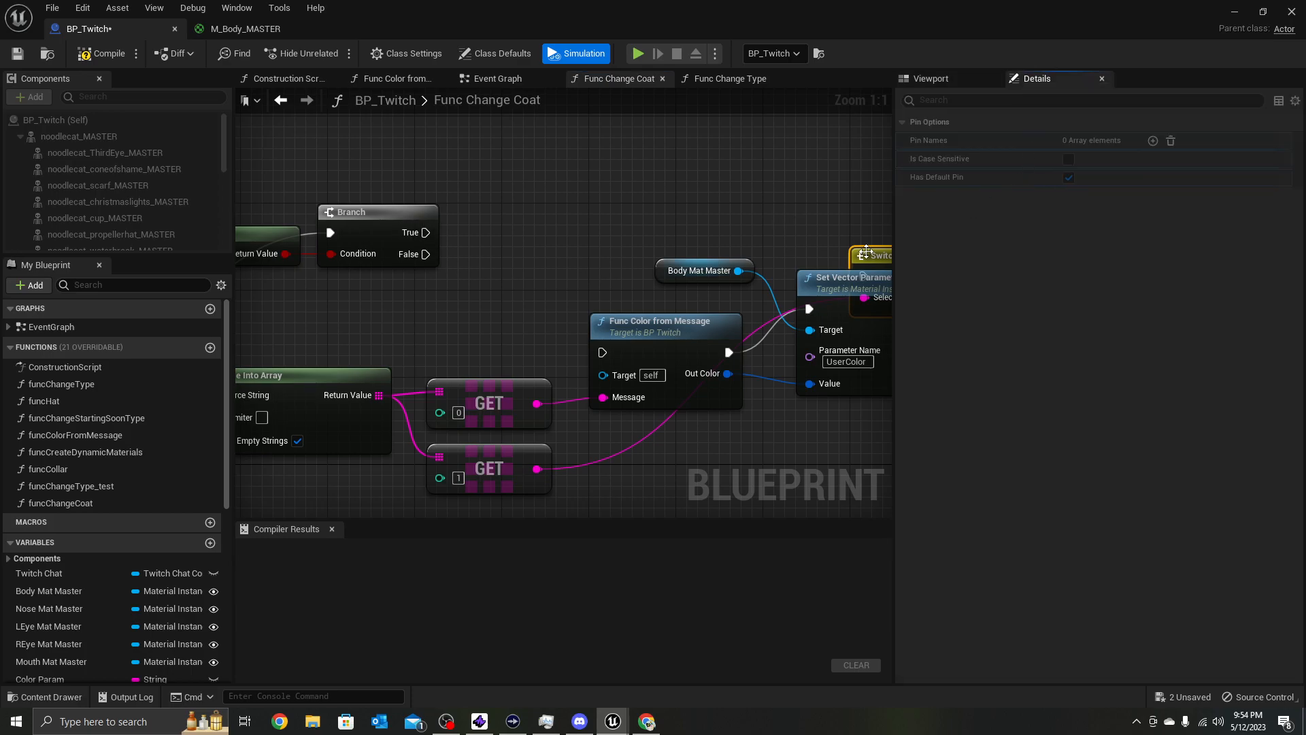
drag(873, 256, 502, 203)
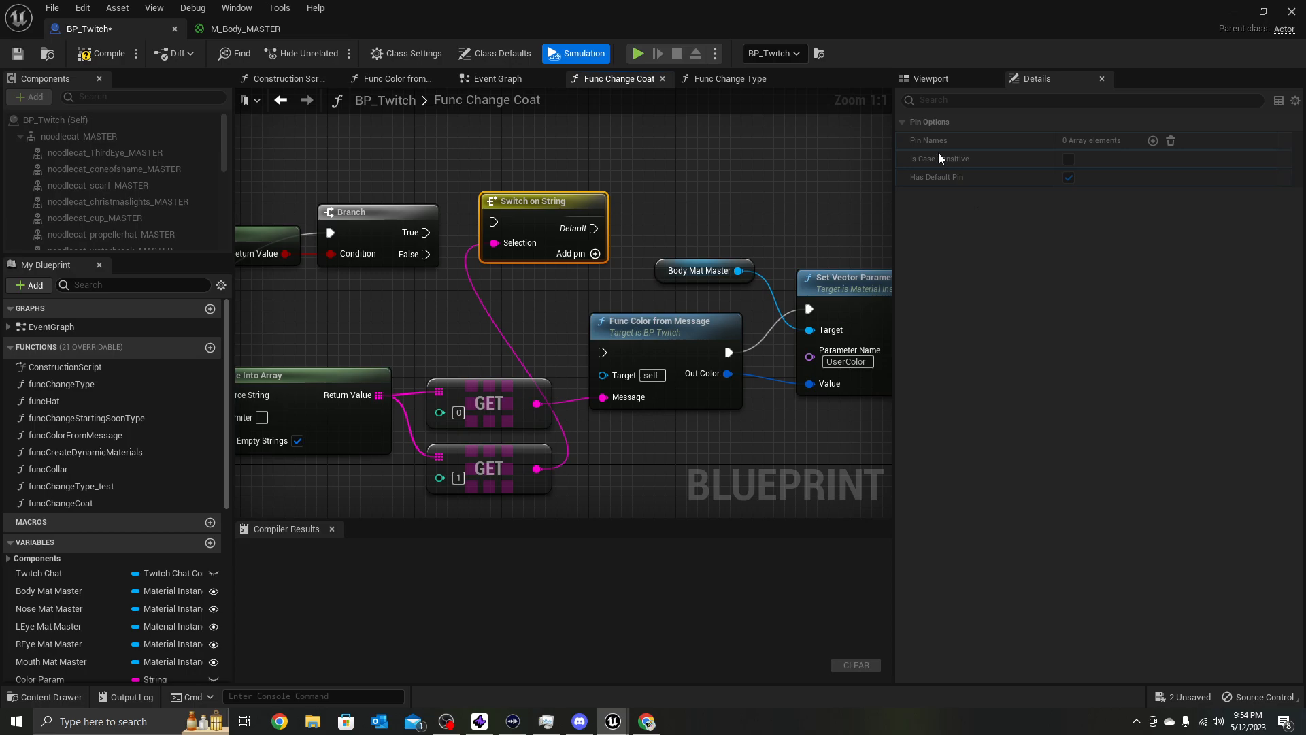
click(577, 254)
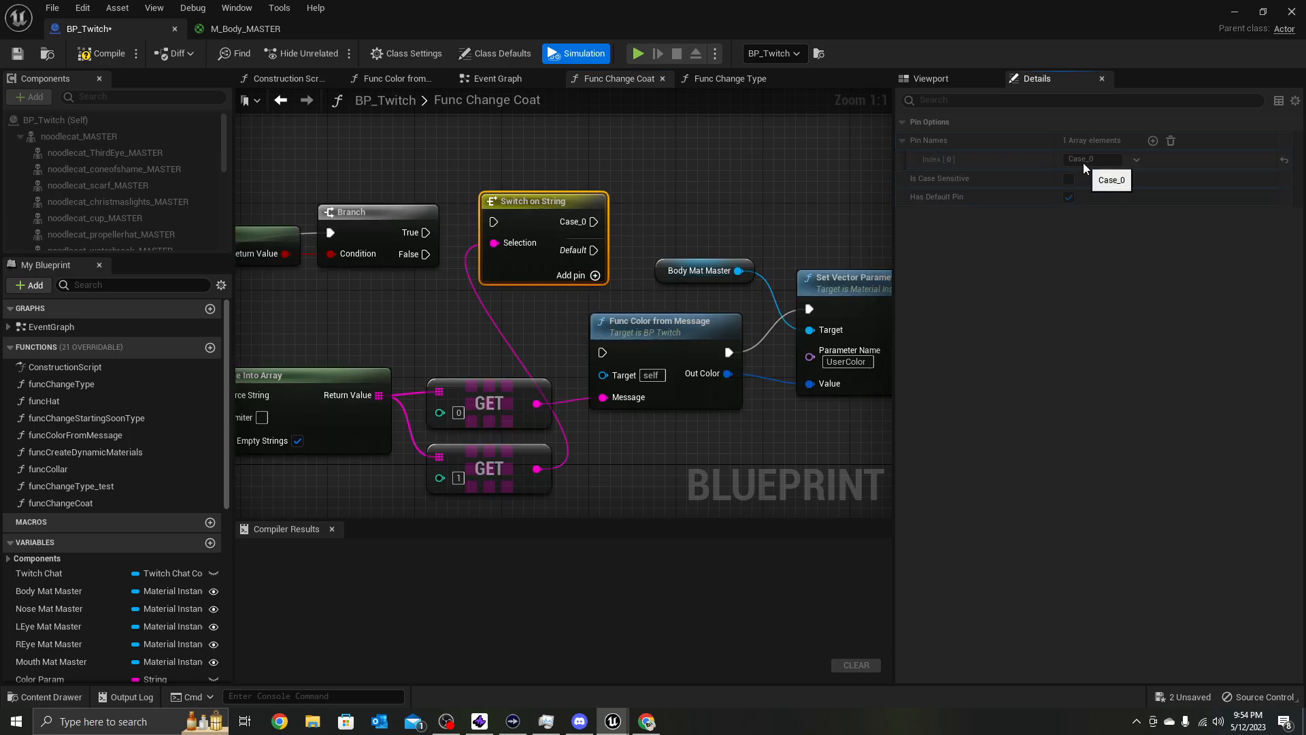
Turn off Simulation mode and open the Switch on String node's Index [0] pin name for editing
click(568, 222)
click(555, 55)
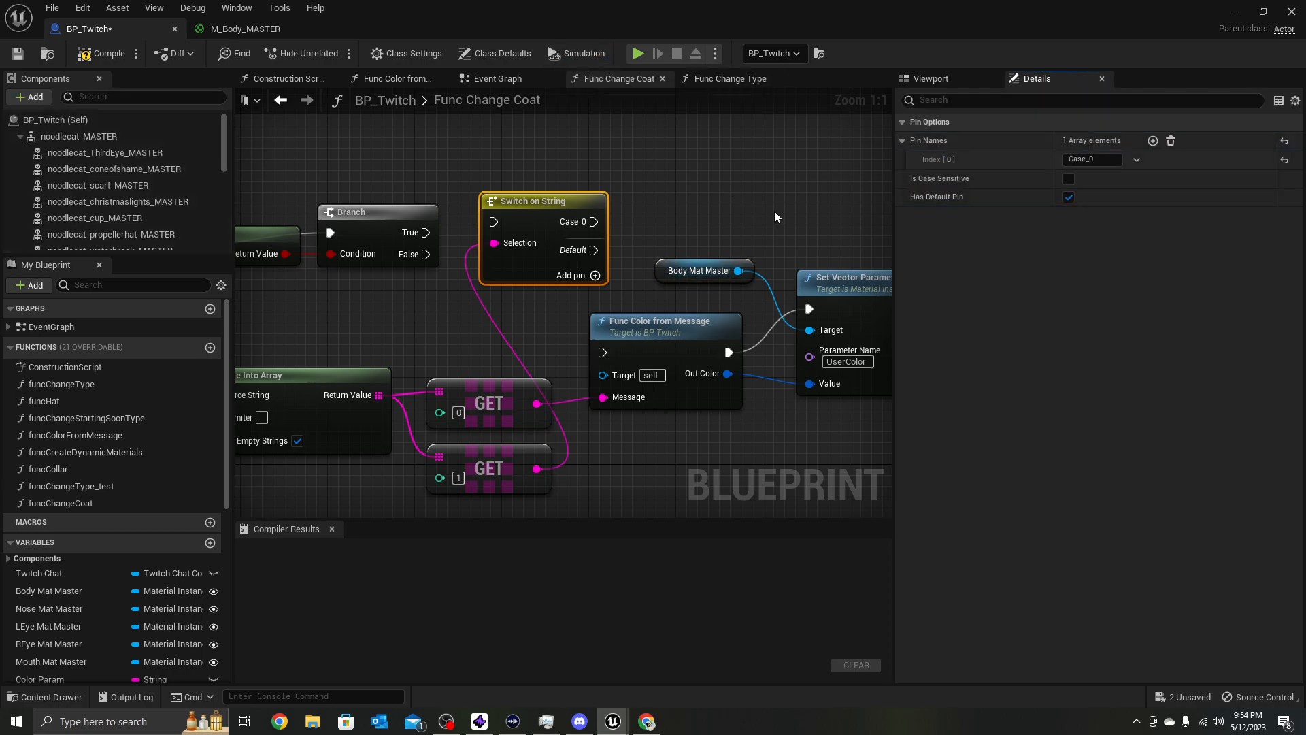
click(932, 79)
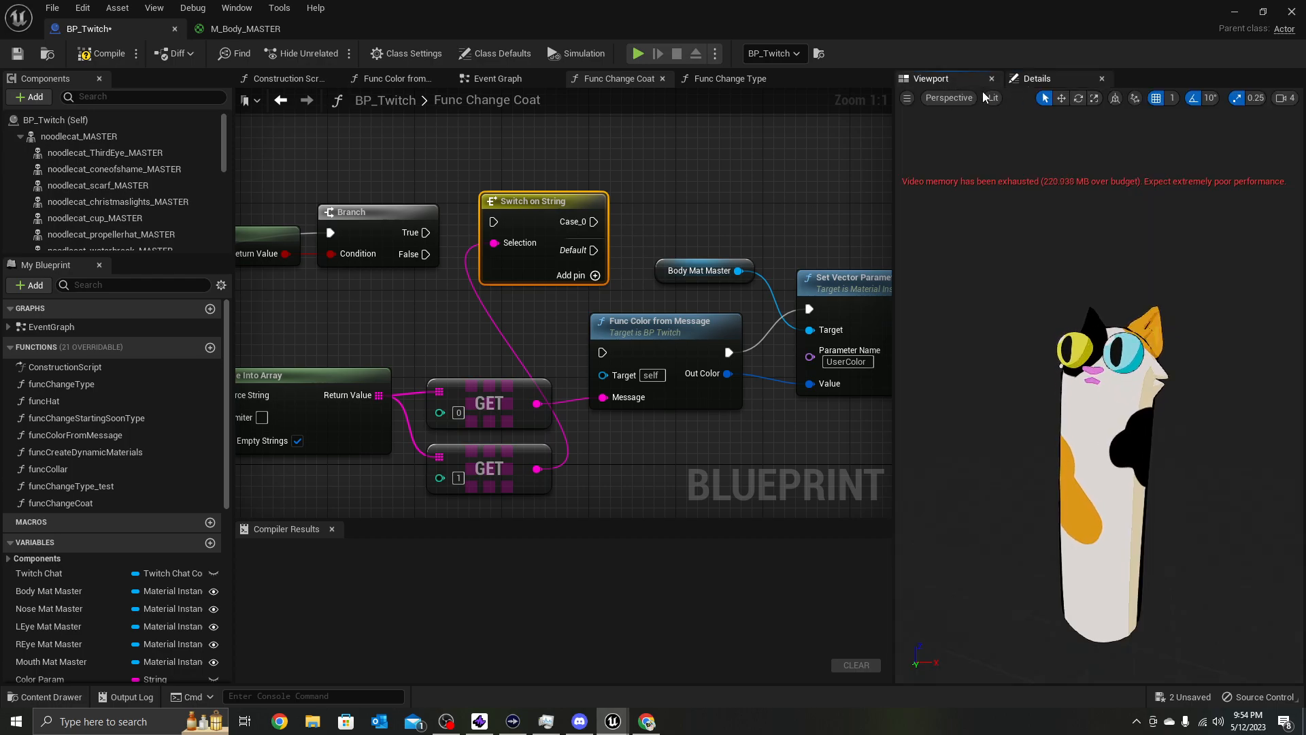
click(1058, 80)
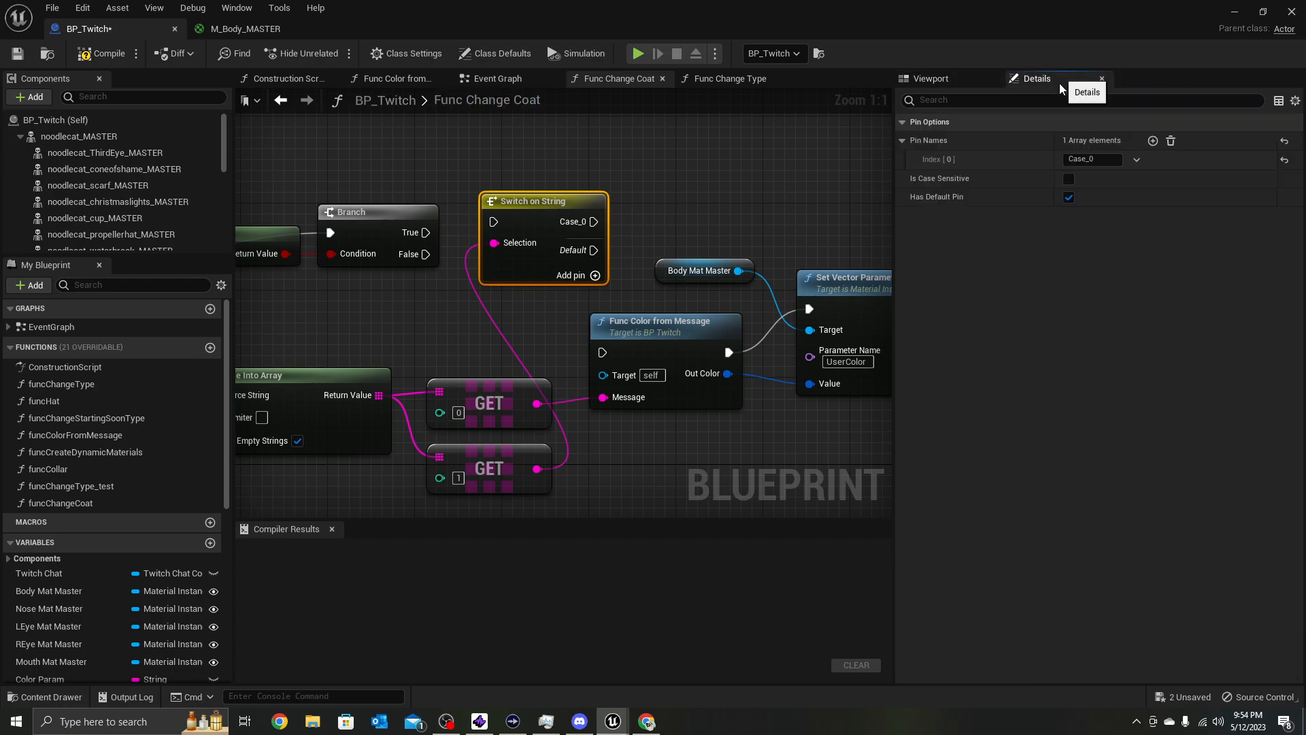
click(1084, 160)
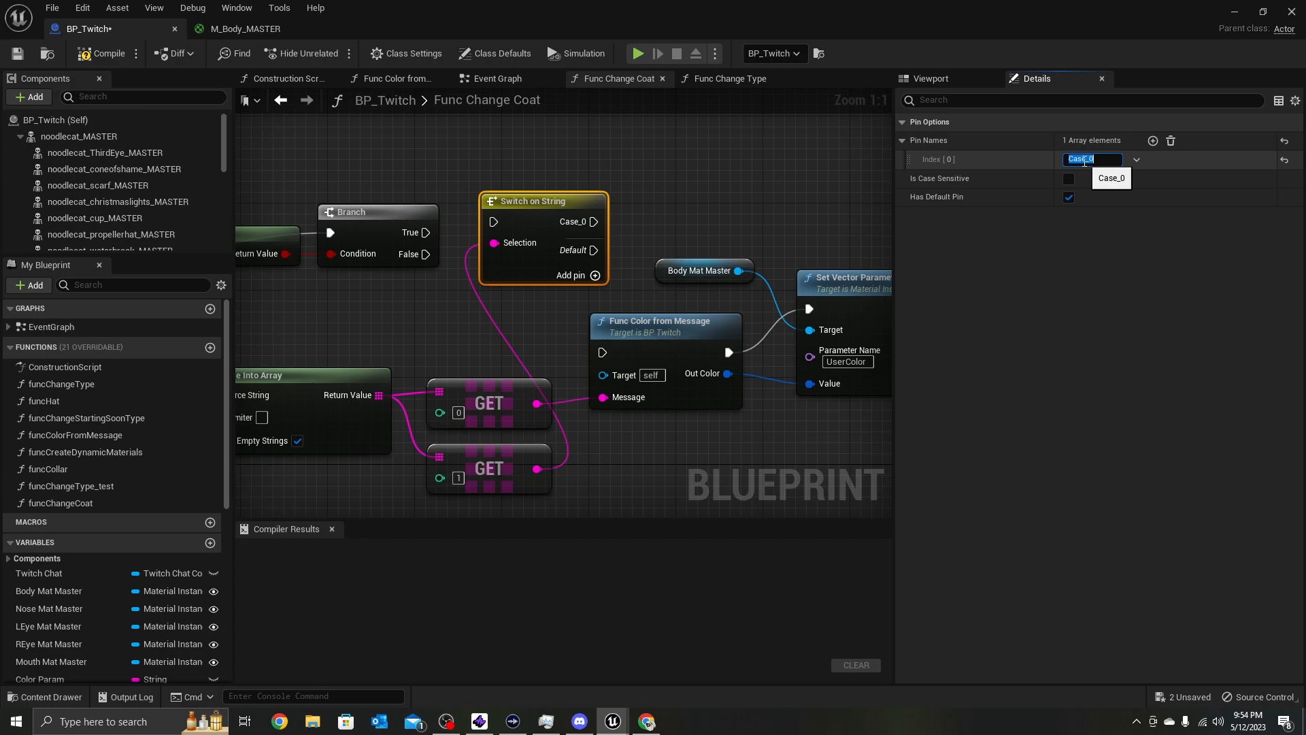
Dock the Viewport directly beneath the Details so the cat preview and the pin options show together, and frame the cat closer
click(952, 79)
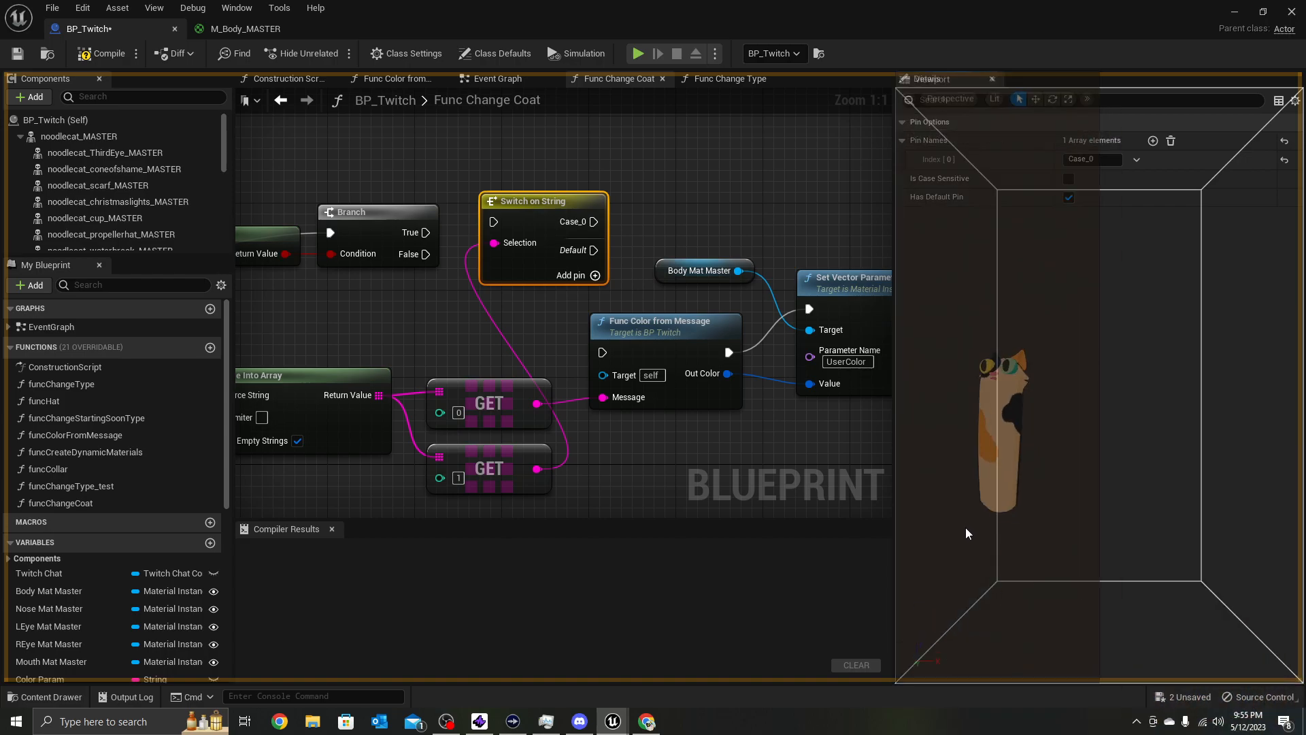
drag(966, 527, 1194, 631)
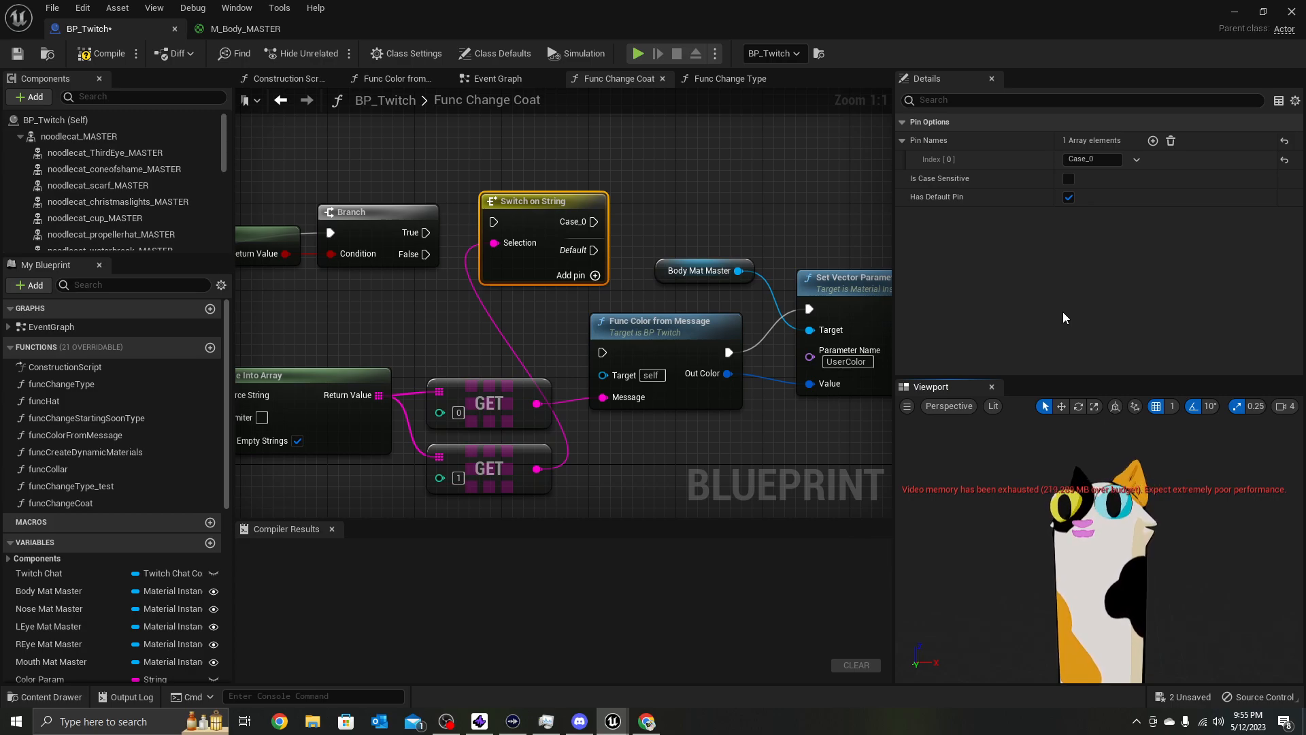
click(1078, 159)
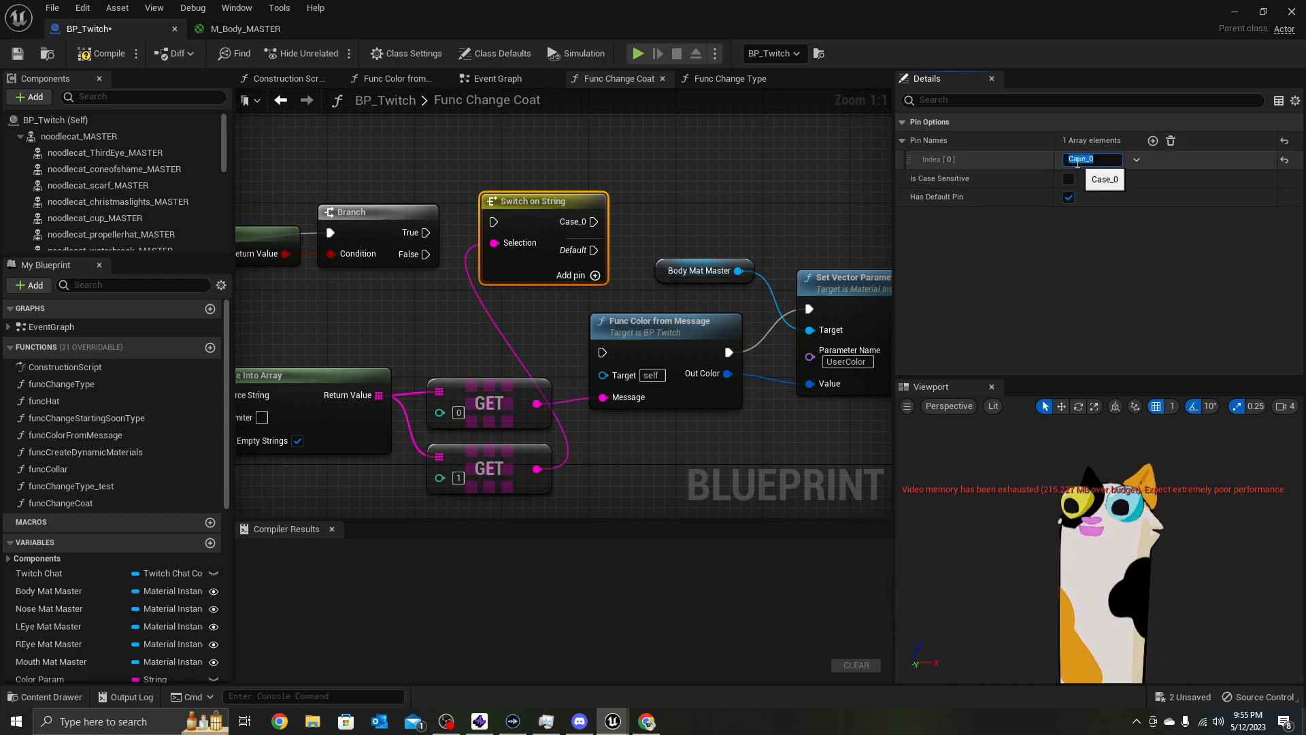
scroll(1099, 564, up, 10)
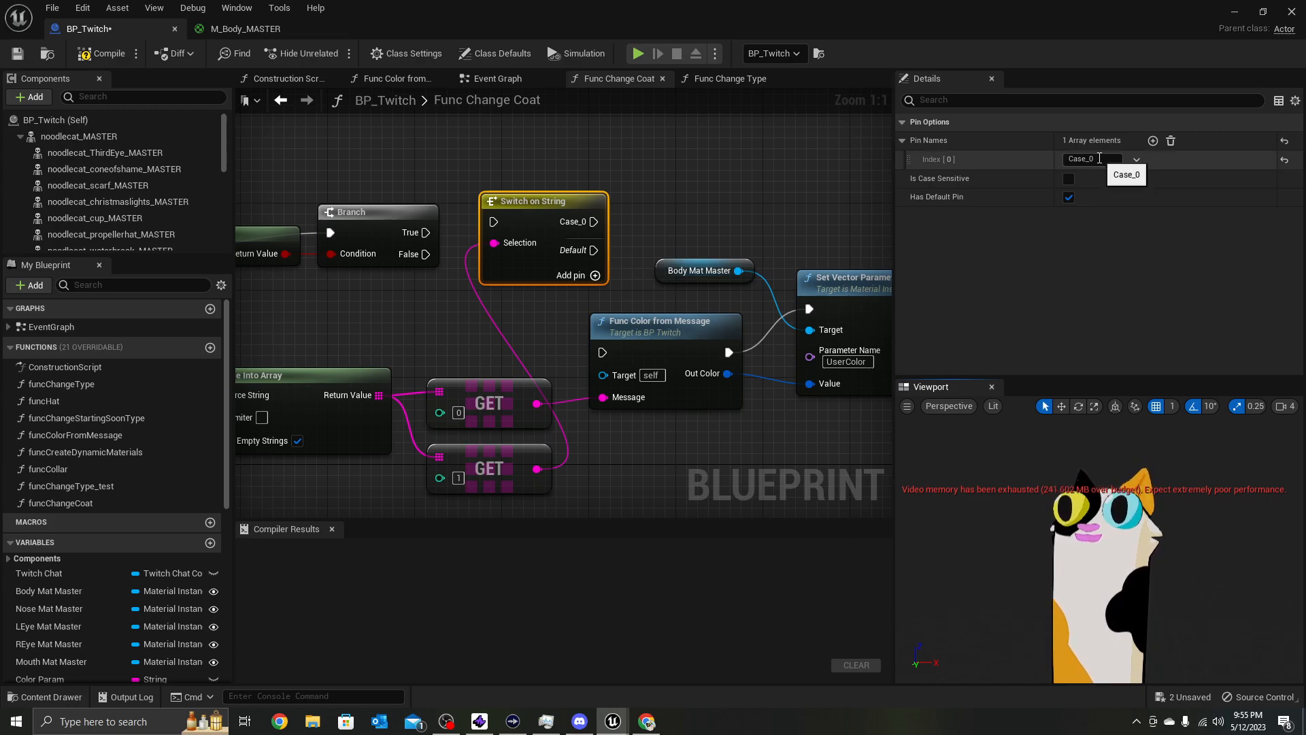
Name the Switch on String node's first case calico and add a second case named tuxedo
click(1102, 158)
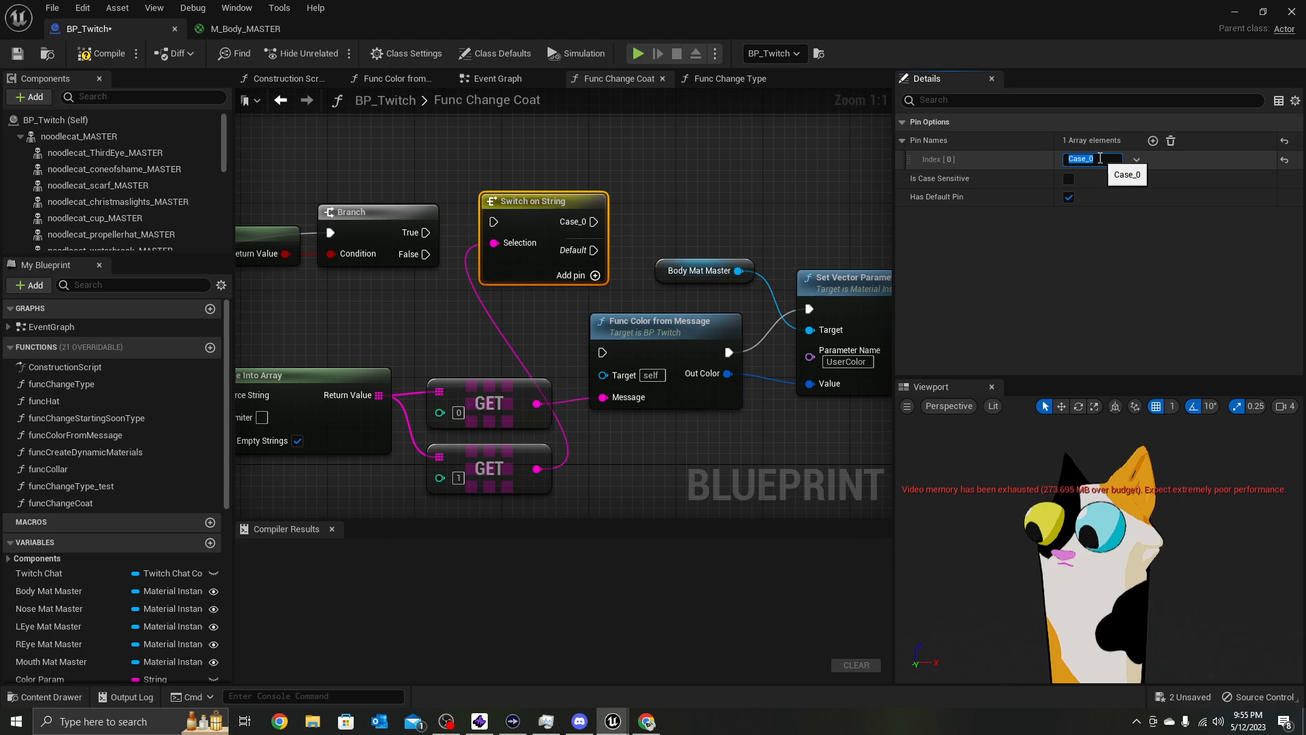
text(calico)
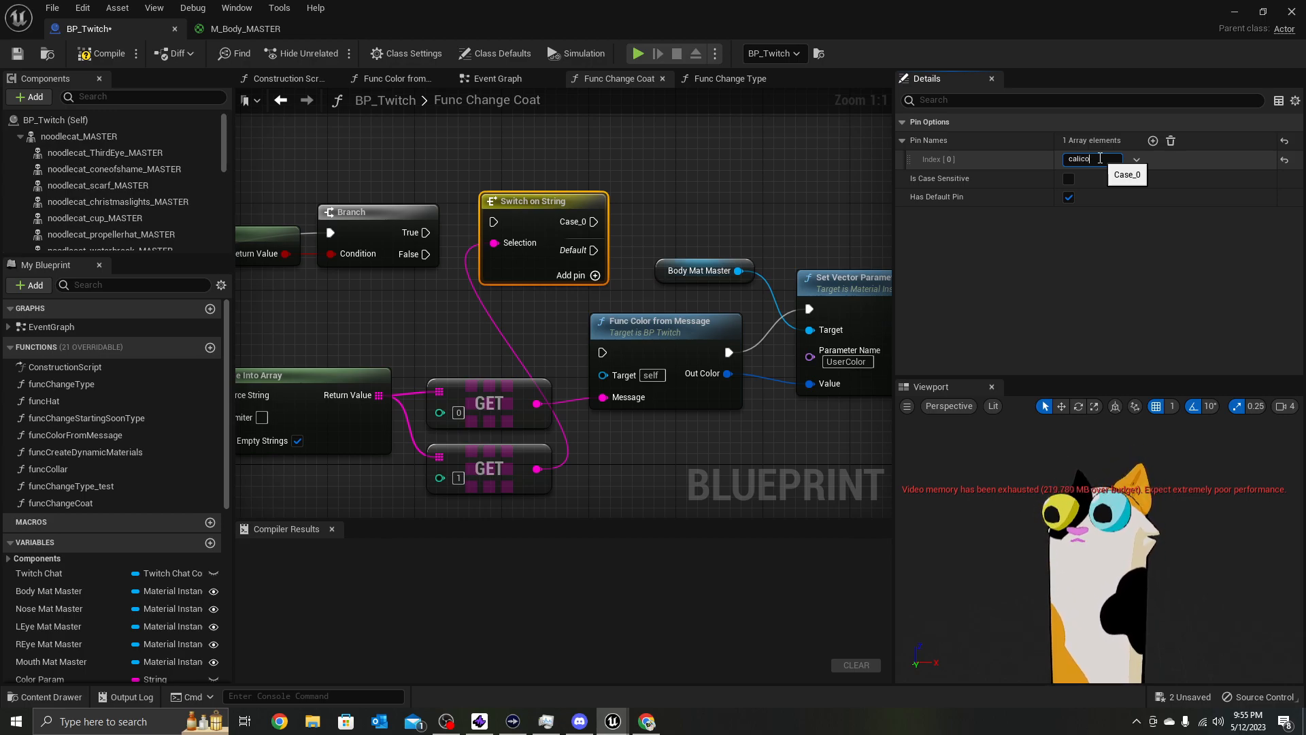
key(Return)
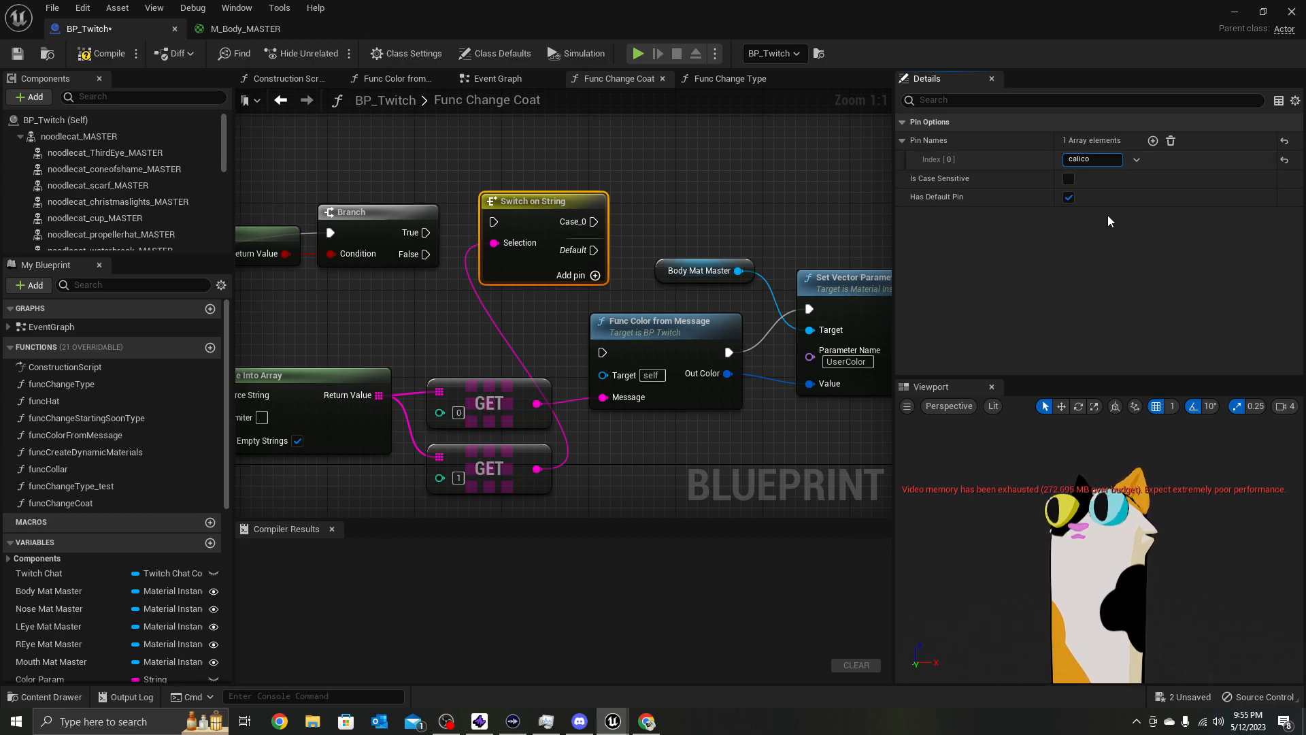
click(1153, 140)
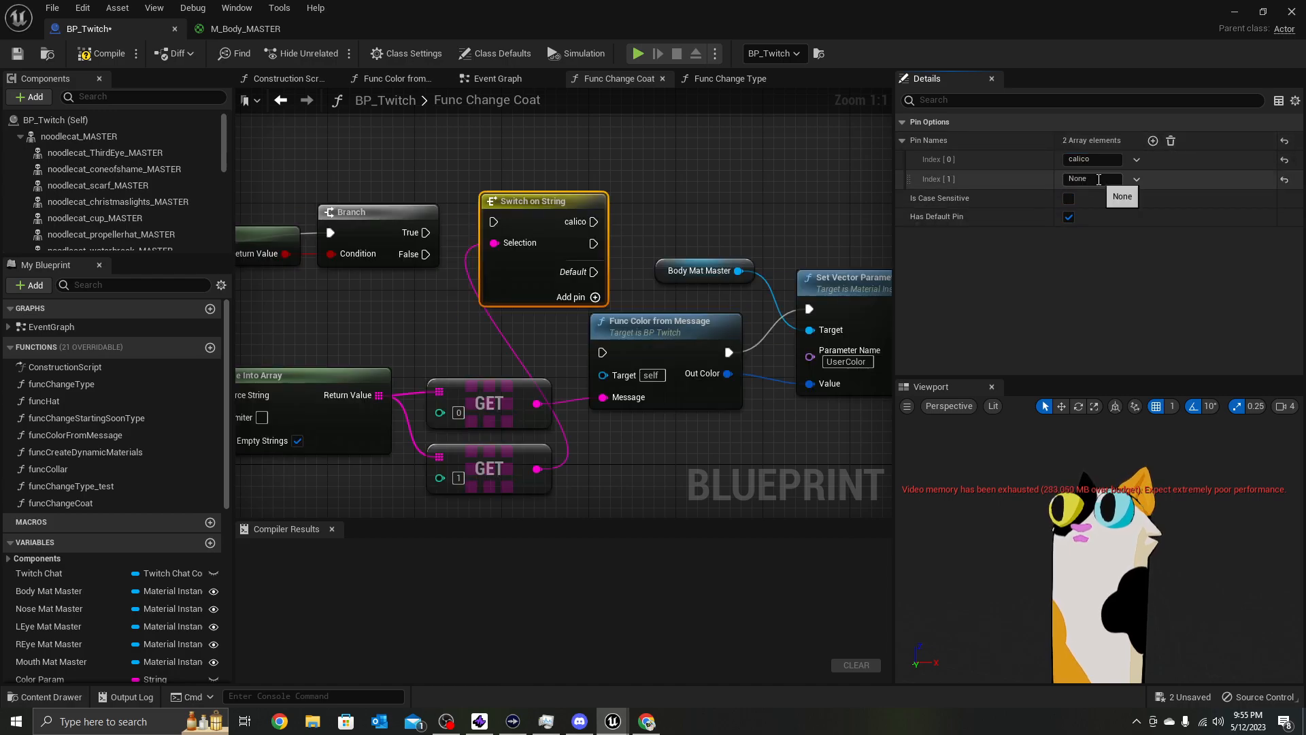
click(1101, 180)
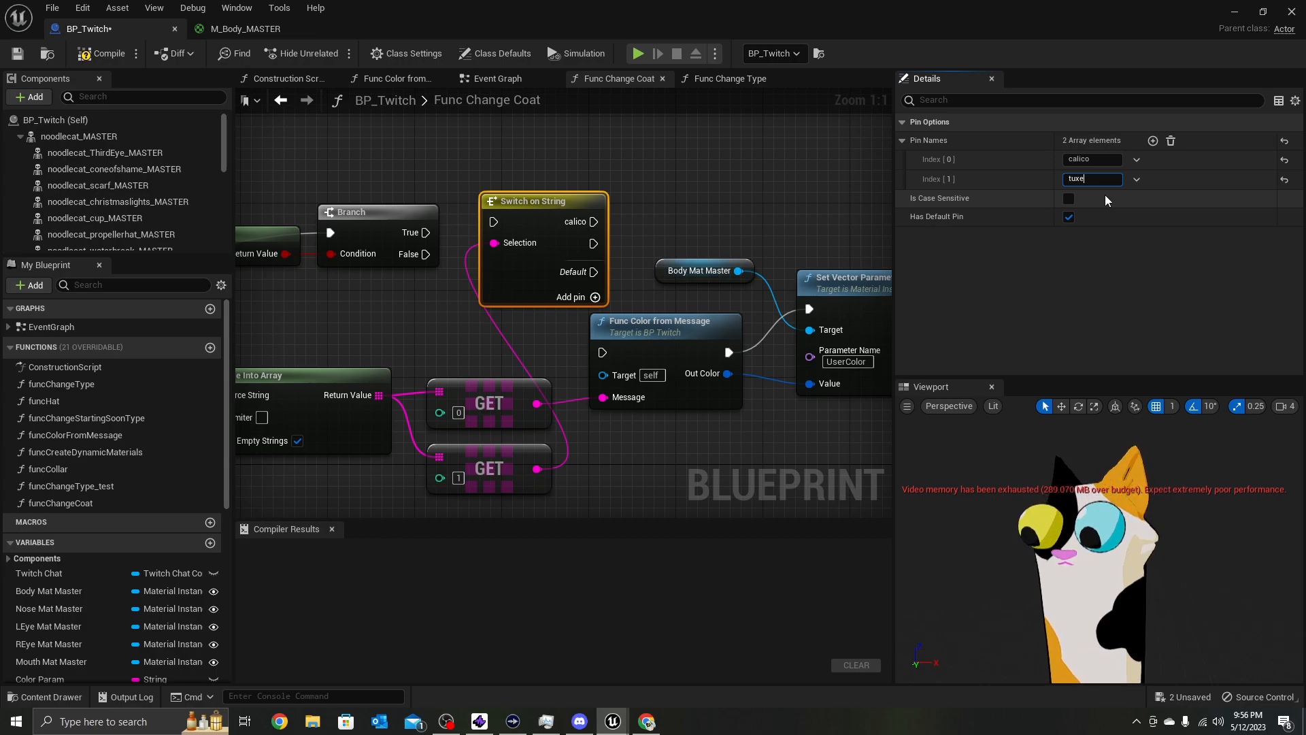
key(Return)
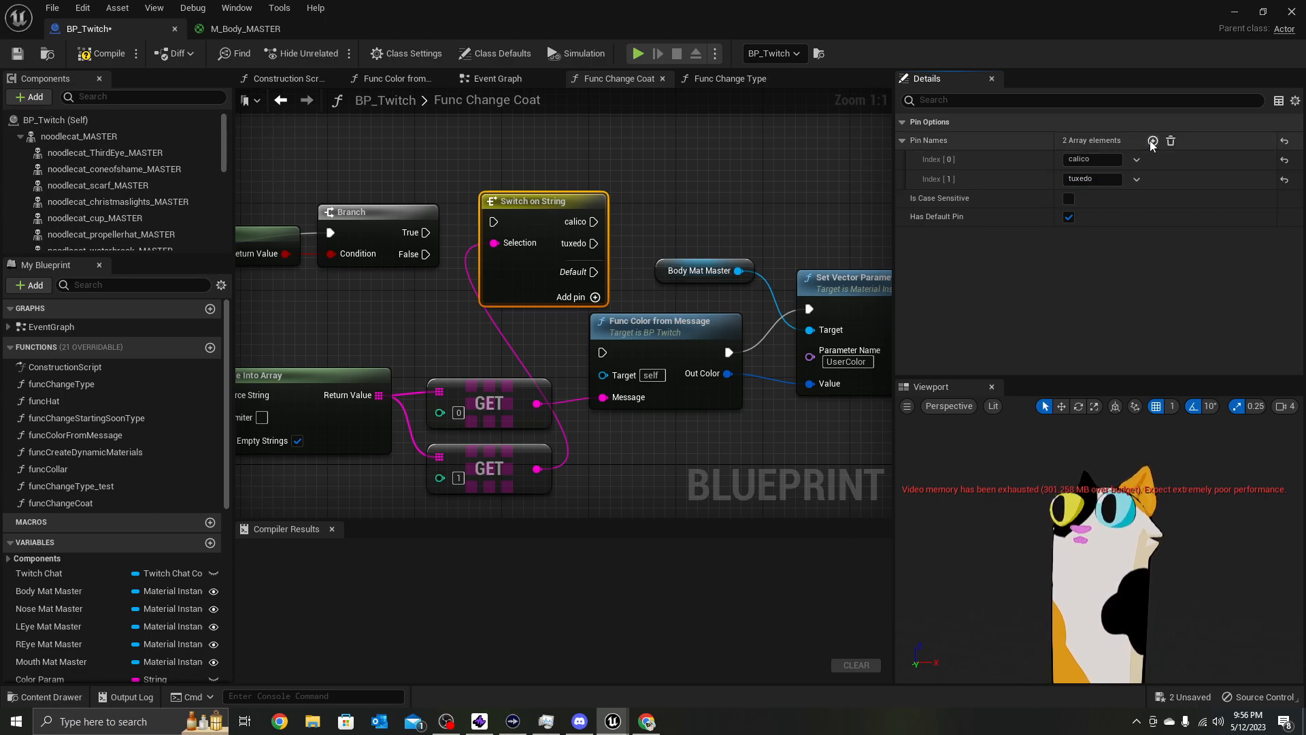
Add two more cases to the Switch on String node, named tabby and siamese
click(1153, 141)
click(1087, 198)
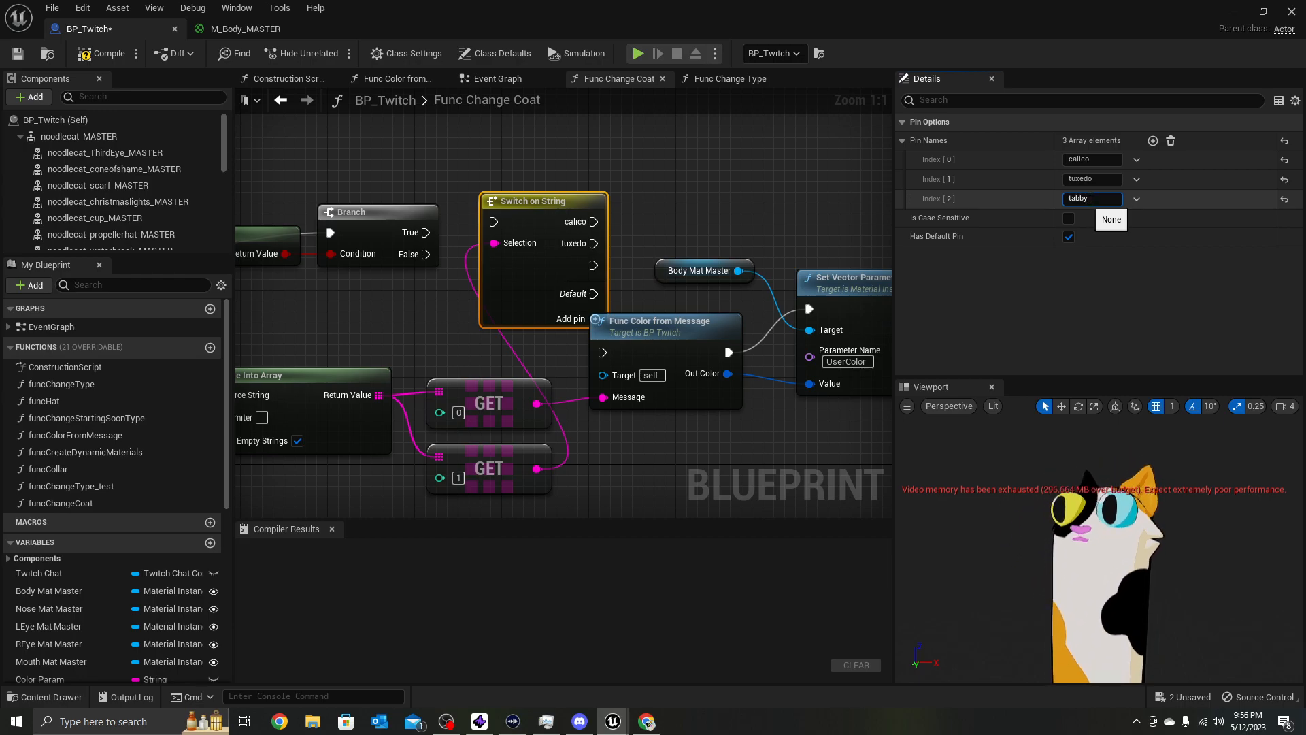
text(tabby)
click(1153, 140)
click(1098, 217)
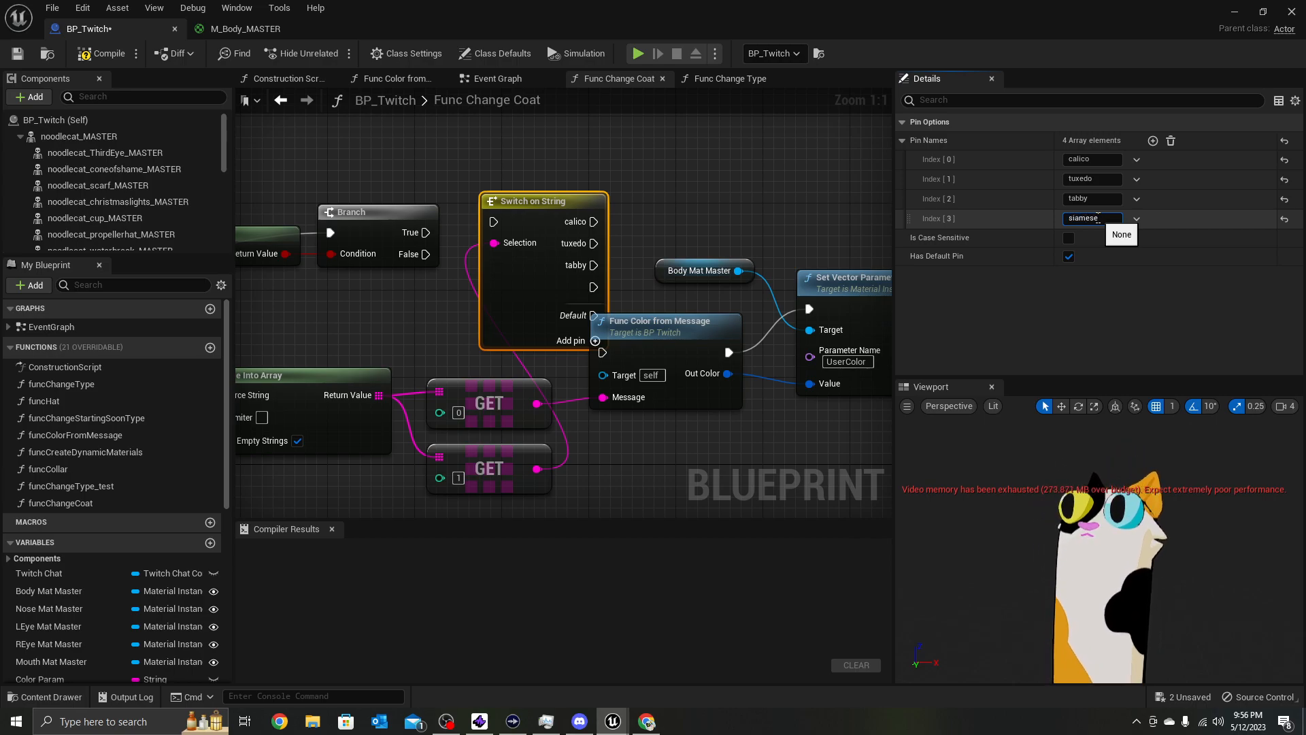
Add a solid case and a tortoiseshell case to the Switch on String node
click(1153, 141)
click(1092, 238)
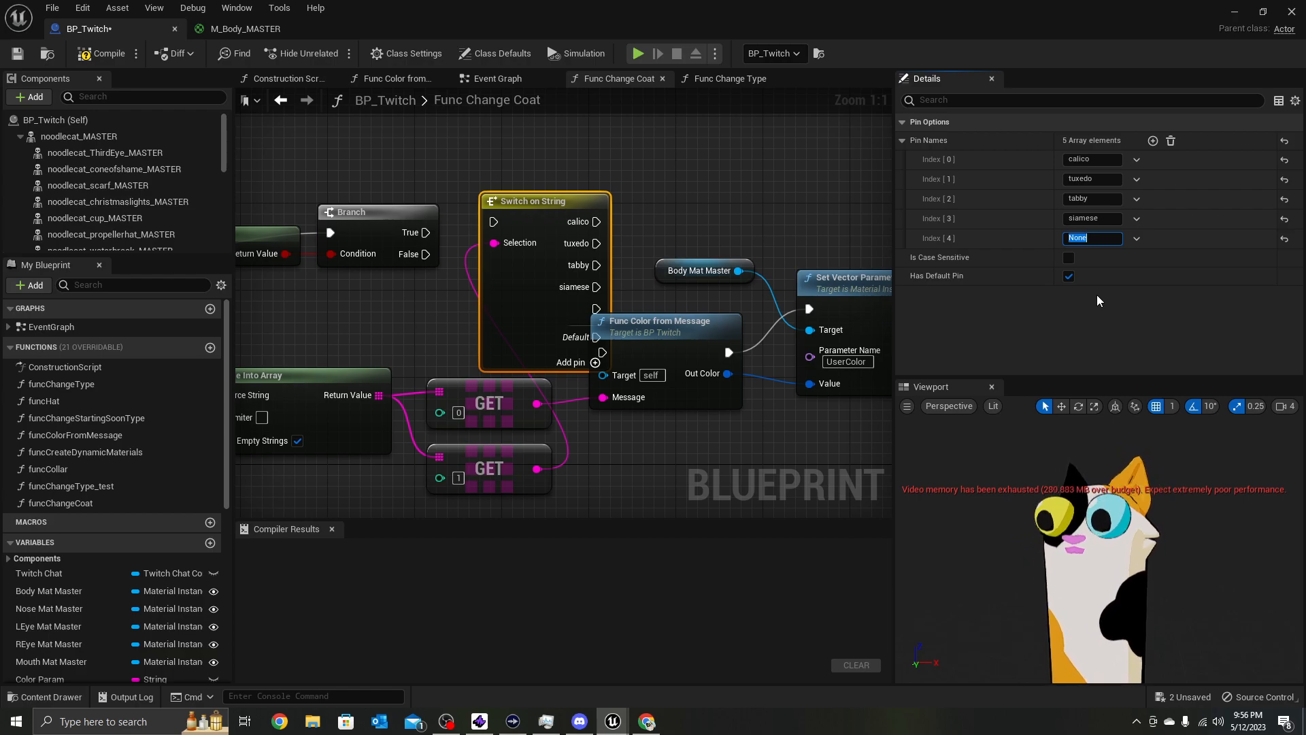
text(solid)
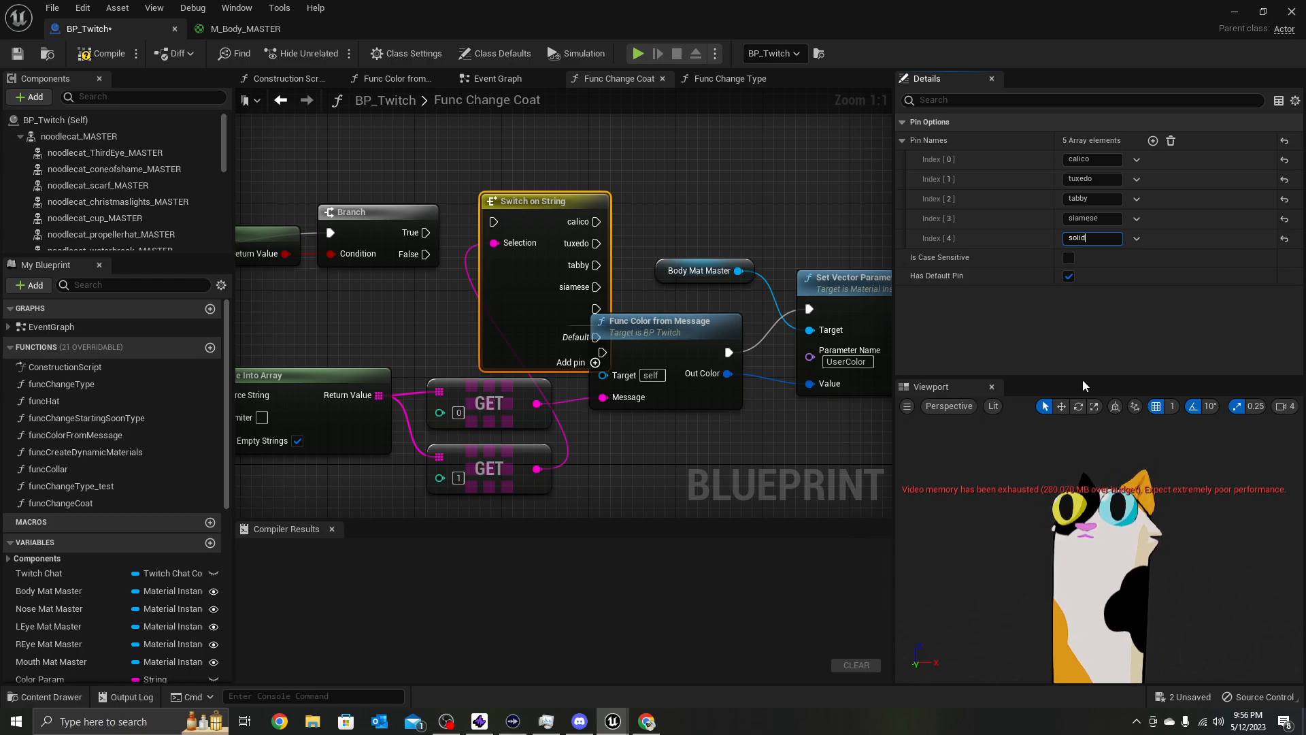
click(1152, 140)
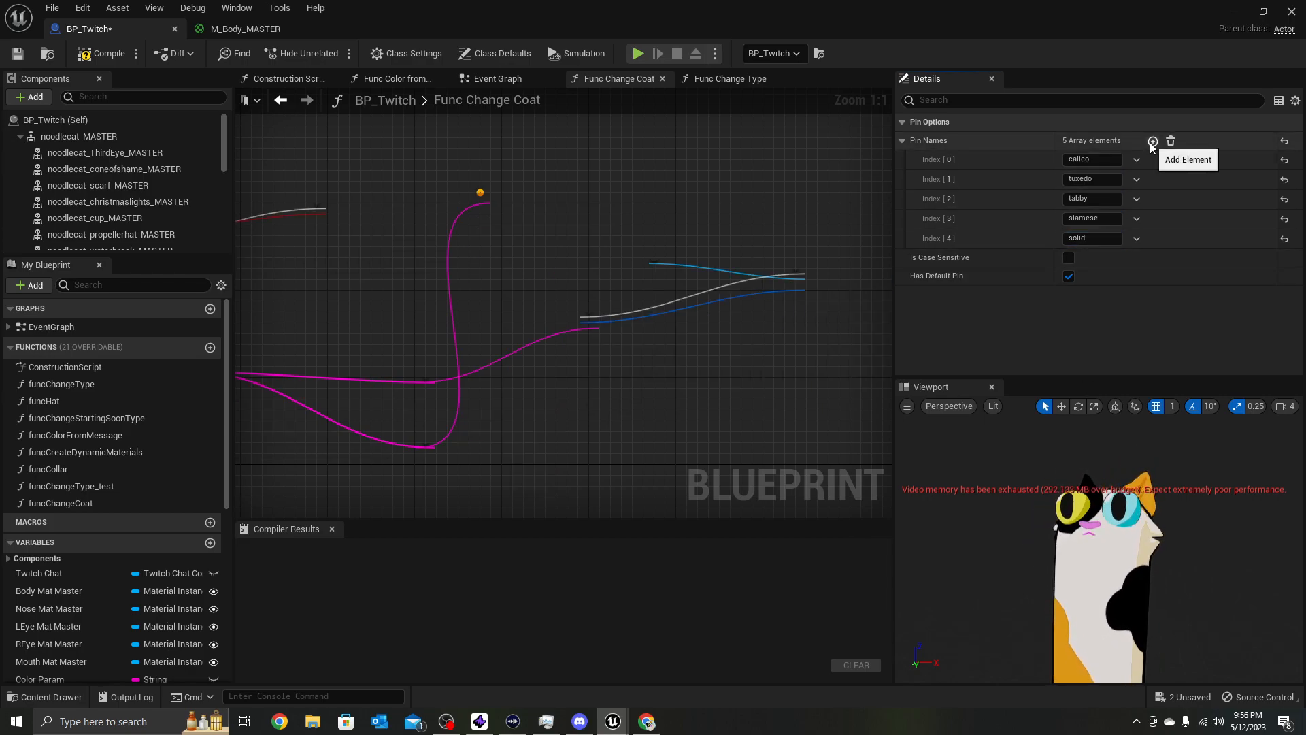
click(1101, 256)
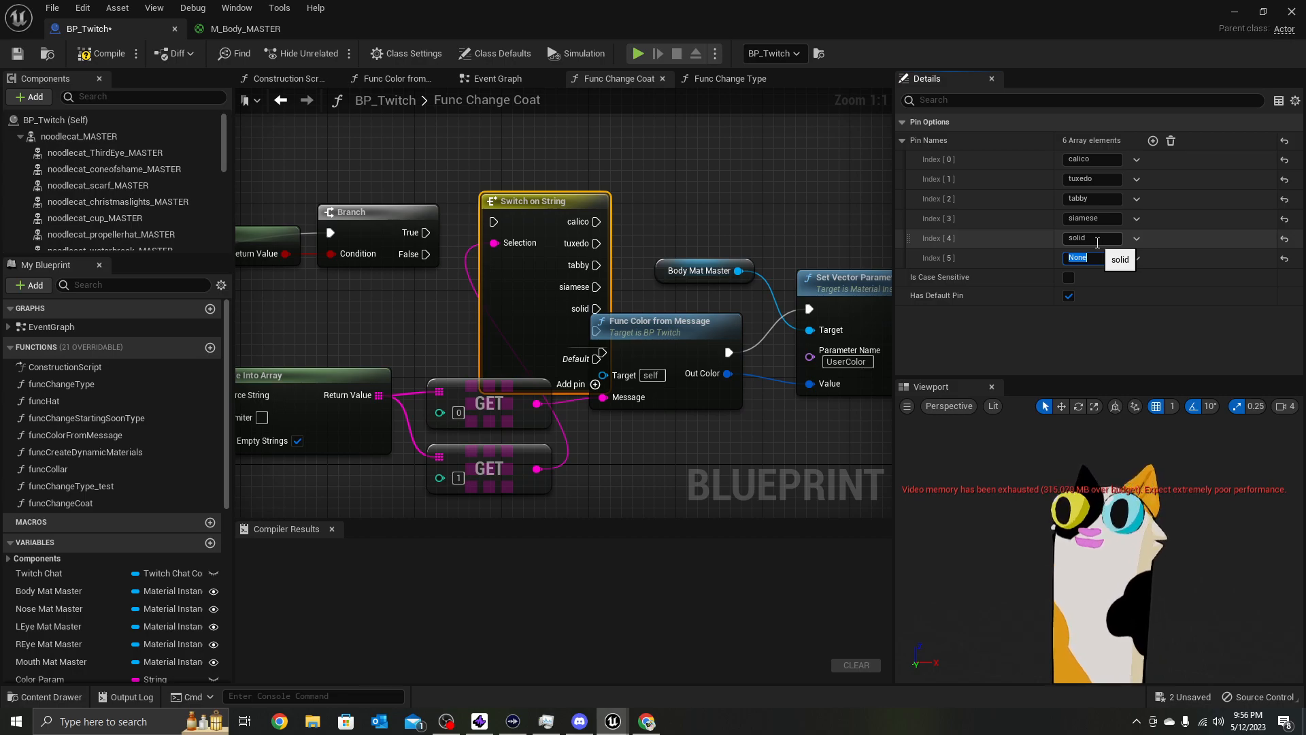
text(t)
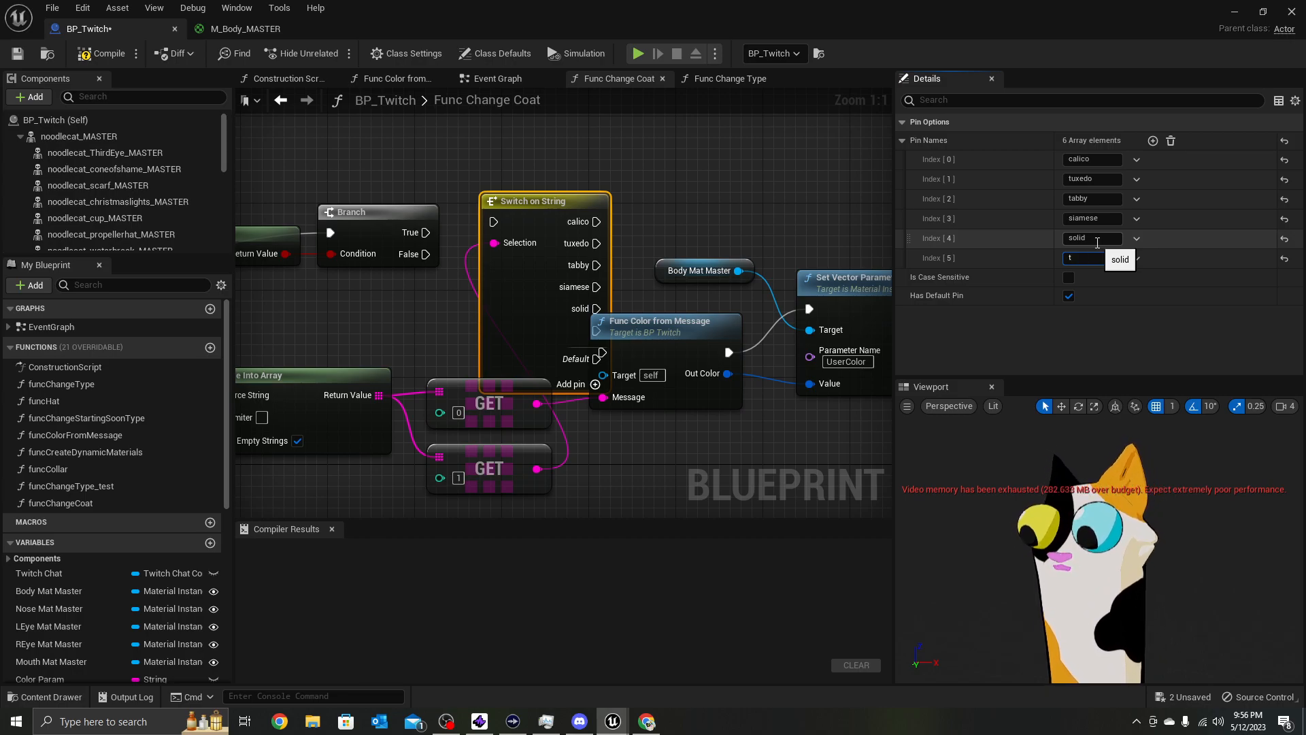
text(ortoi)
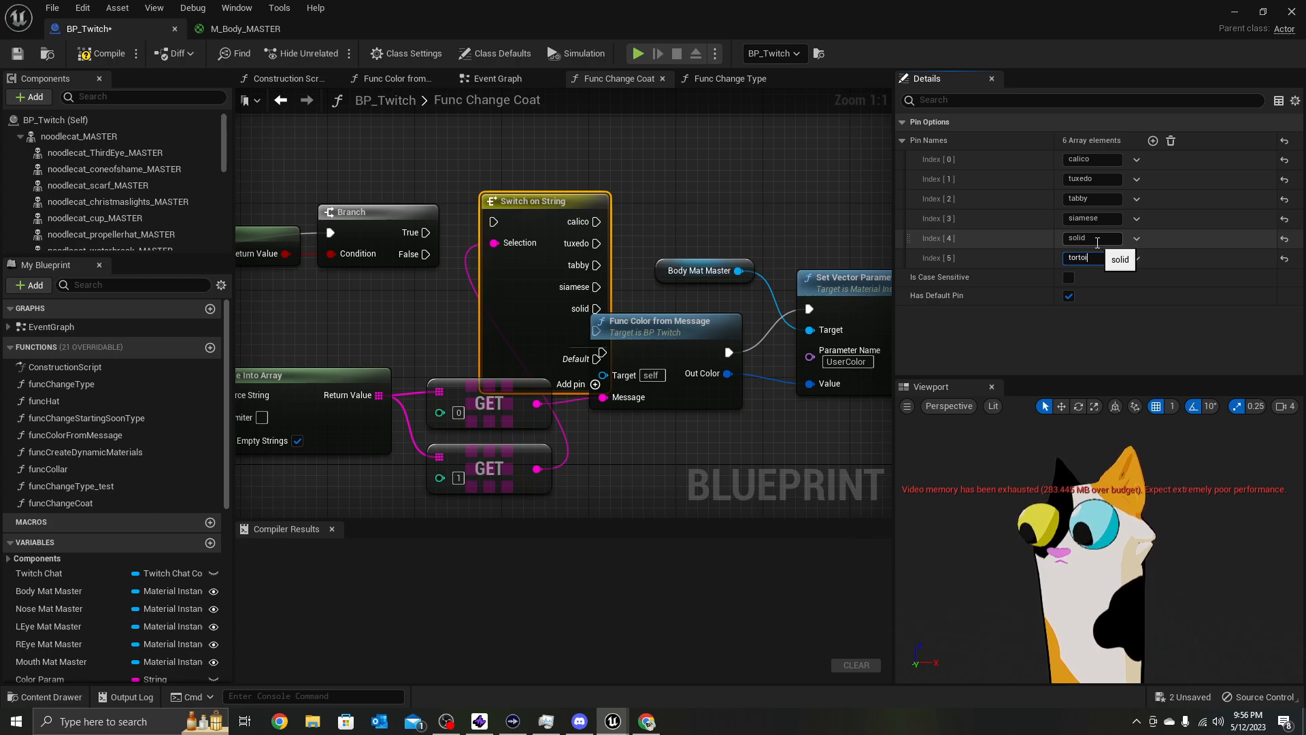
text(se)
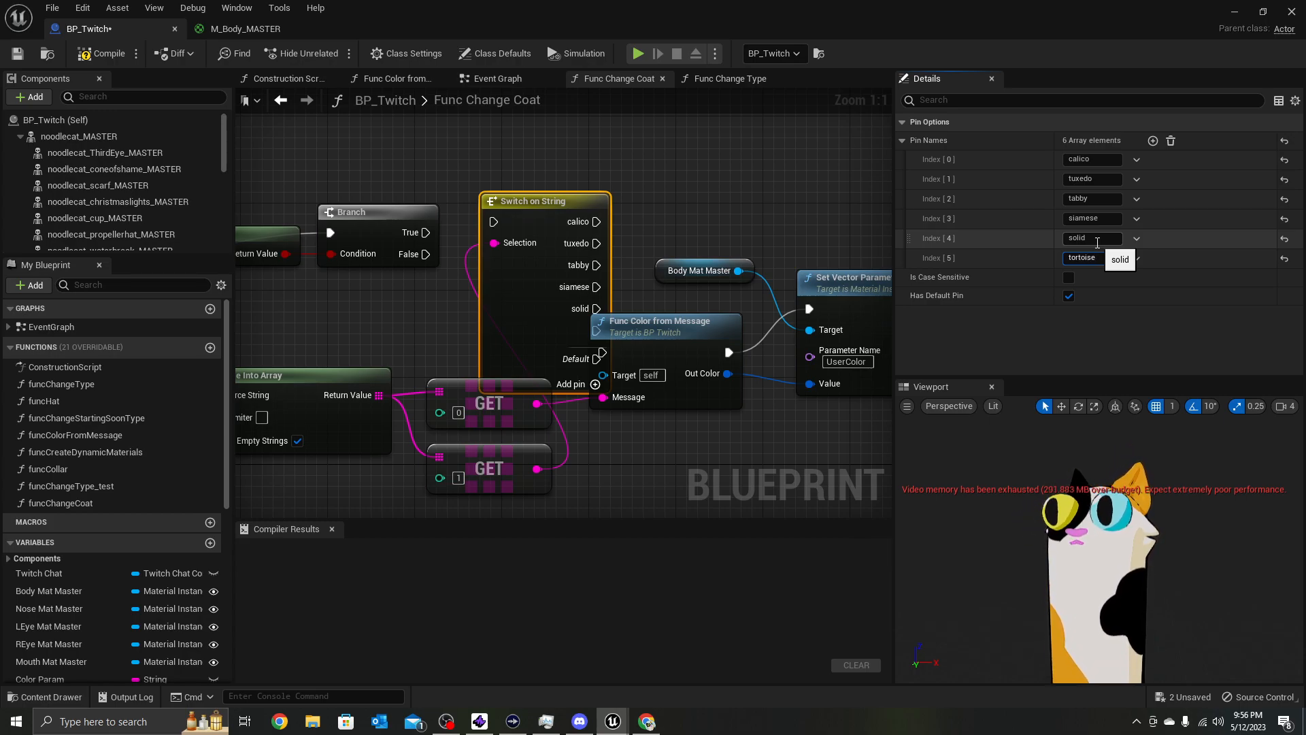
text(sh)
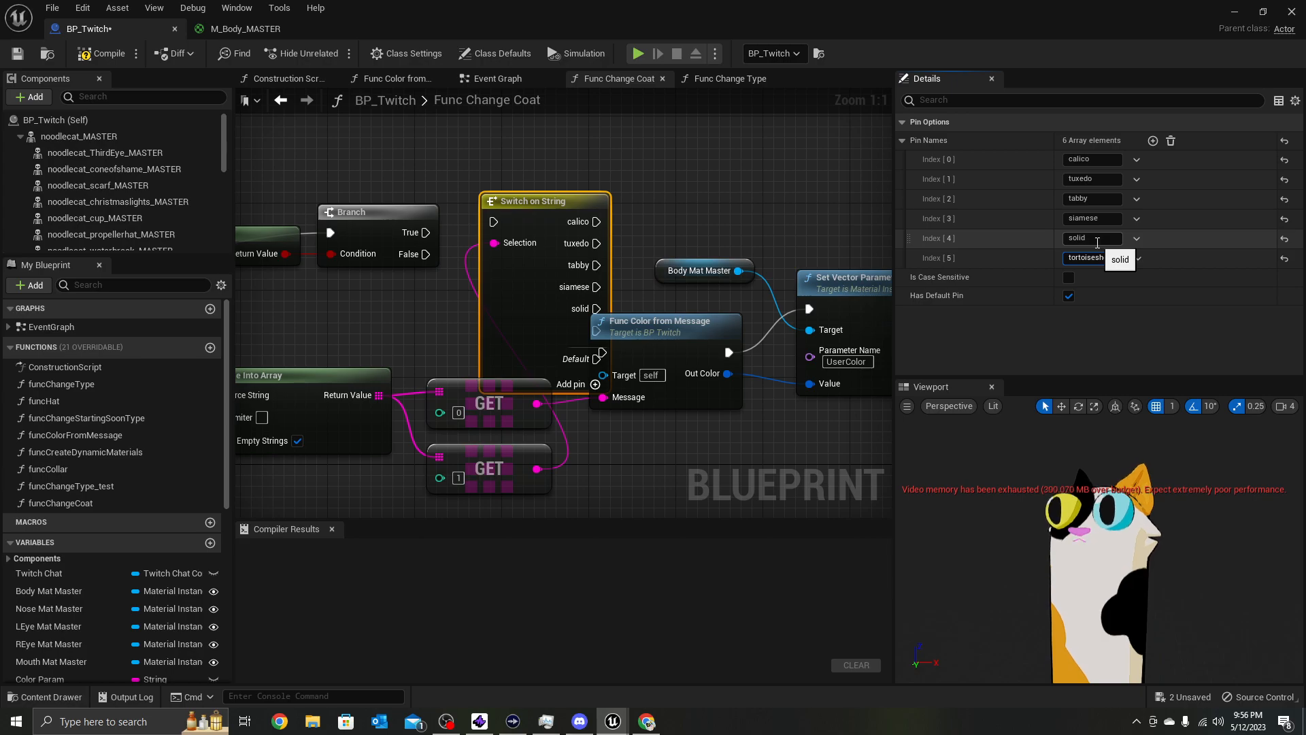
text(e)
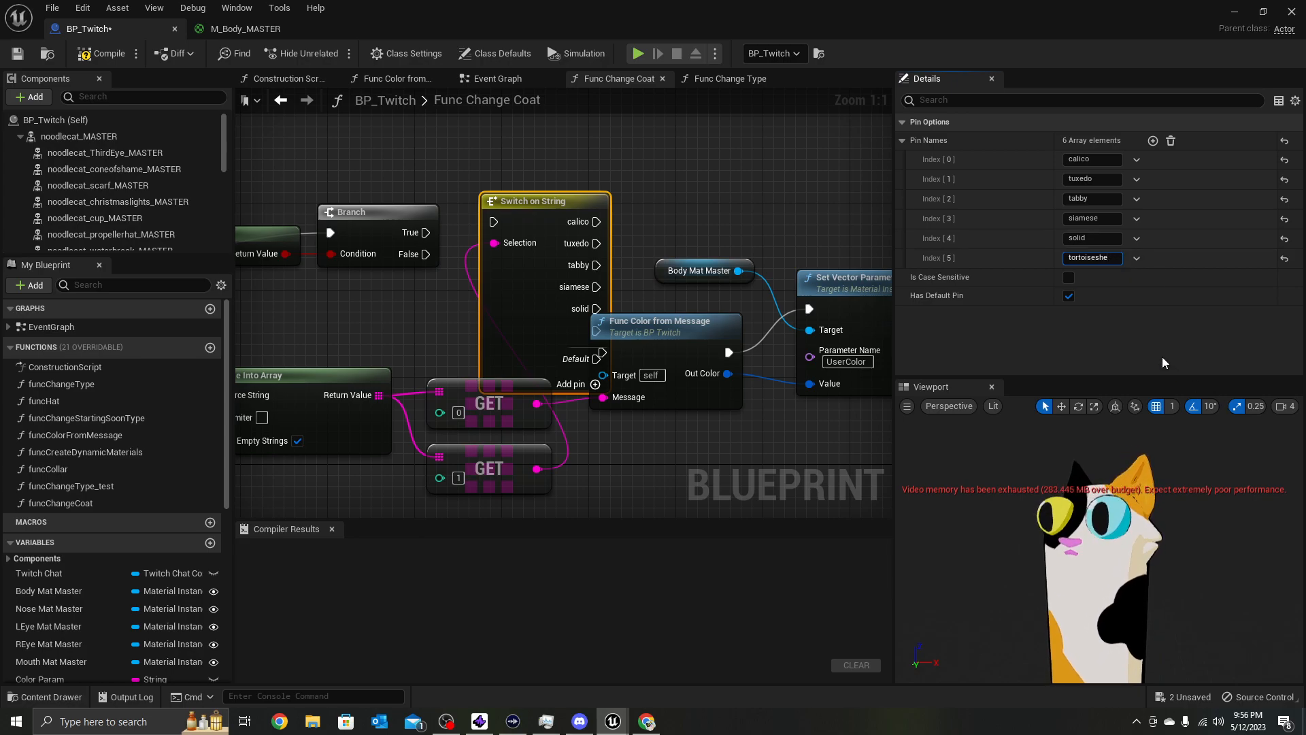
text(ll)
key(Return)
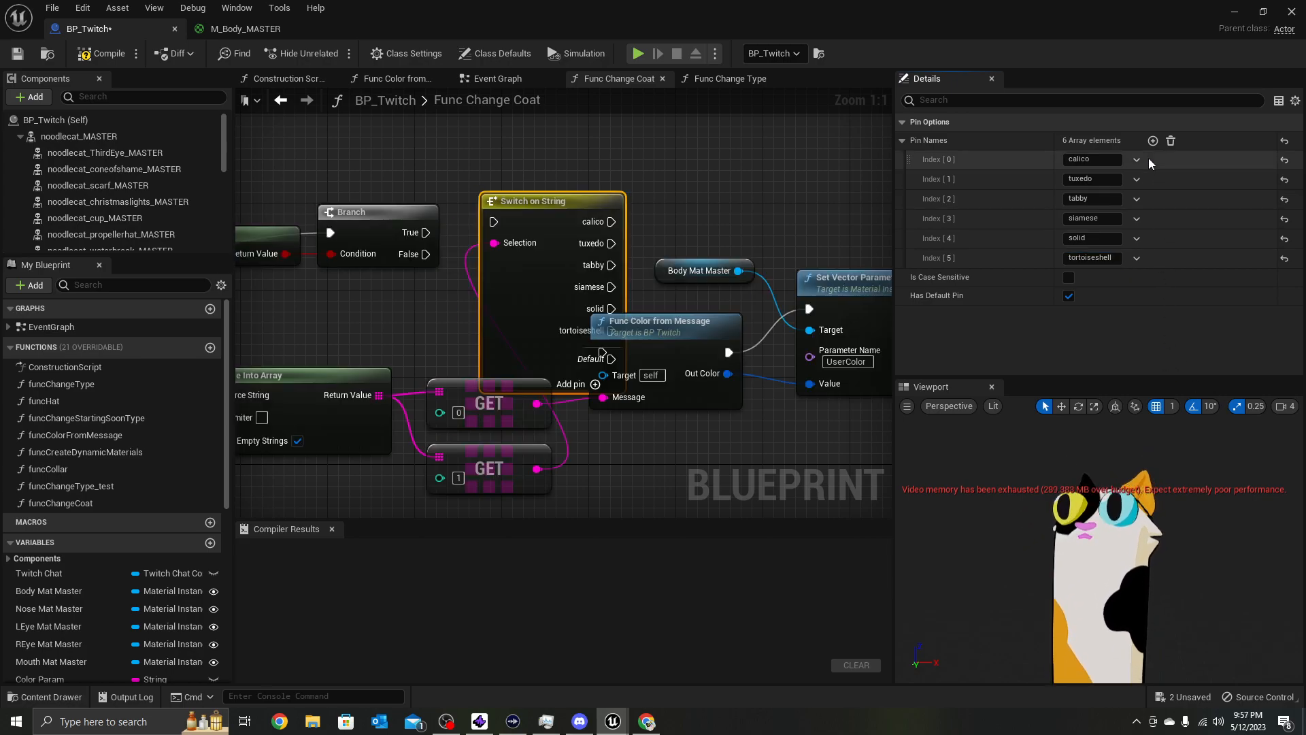
Add the cases spots and marble to the end of the Switch on String node's pin names
click(1152, 140)
click(1104, 276)
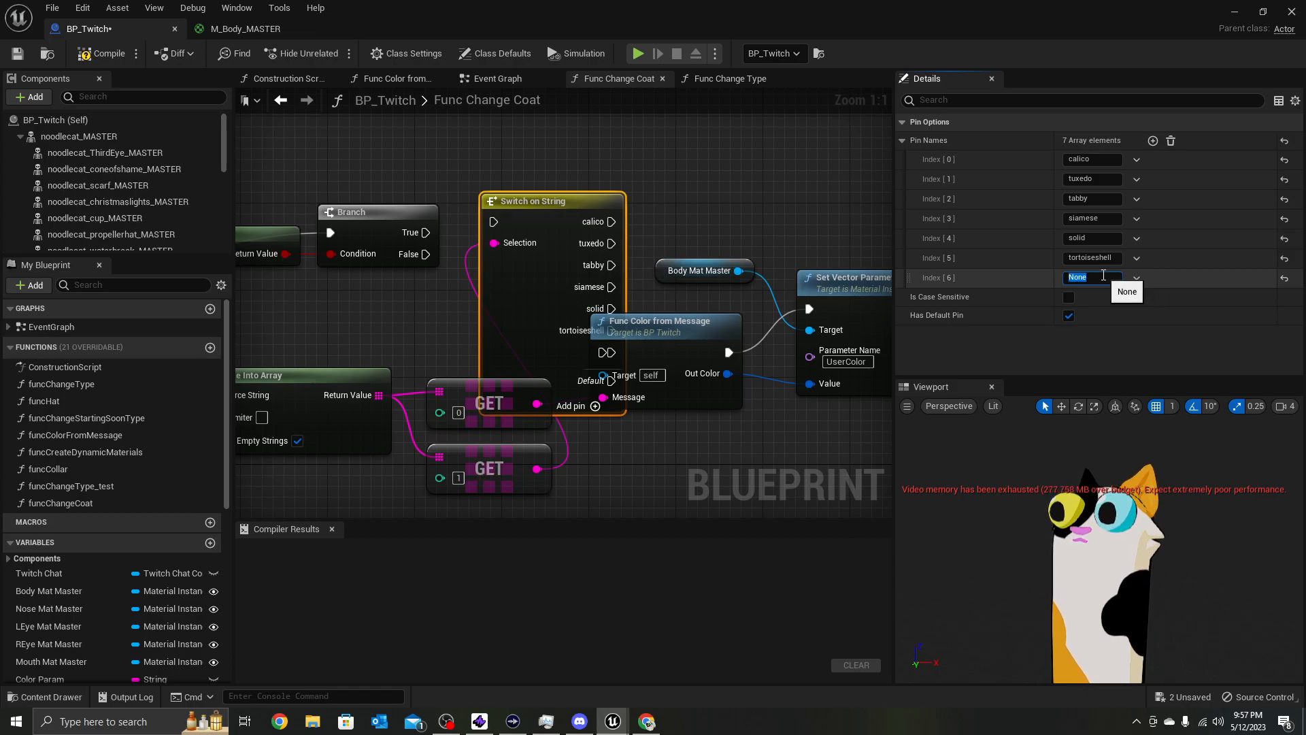
text(s)
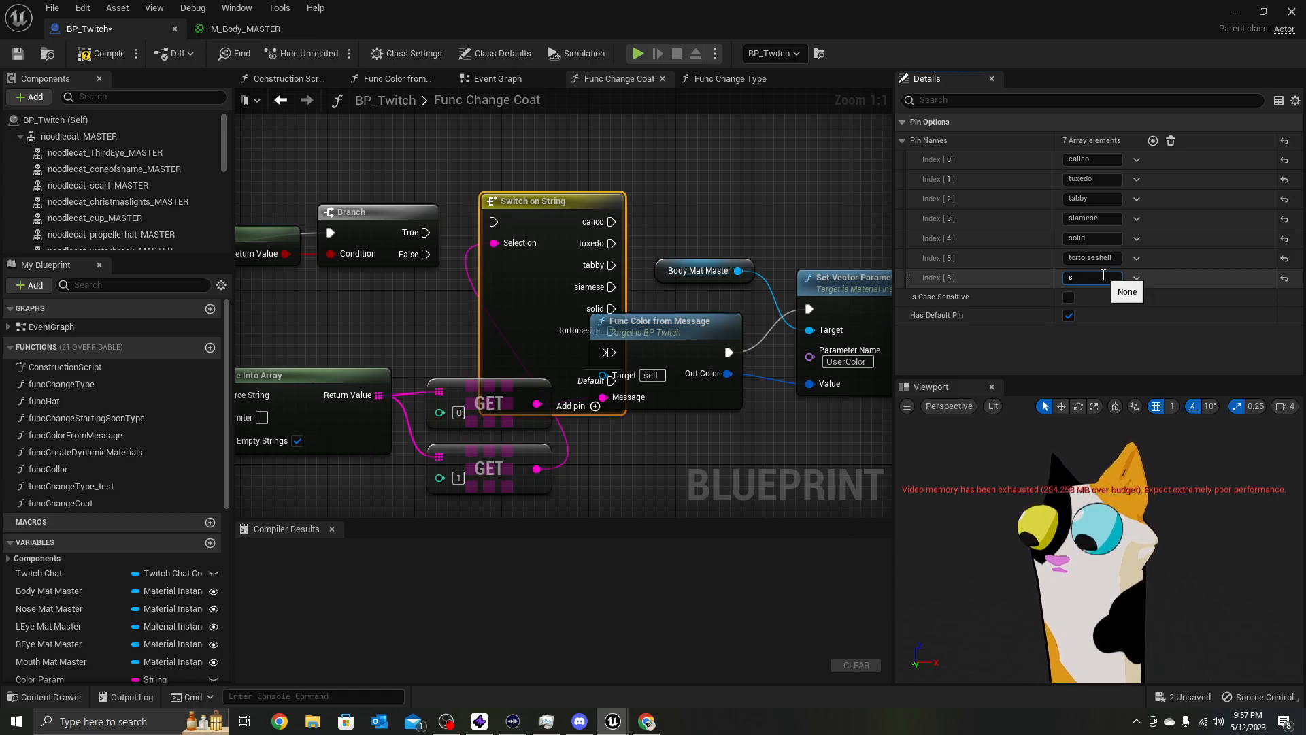
text(pot)
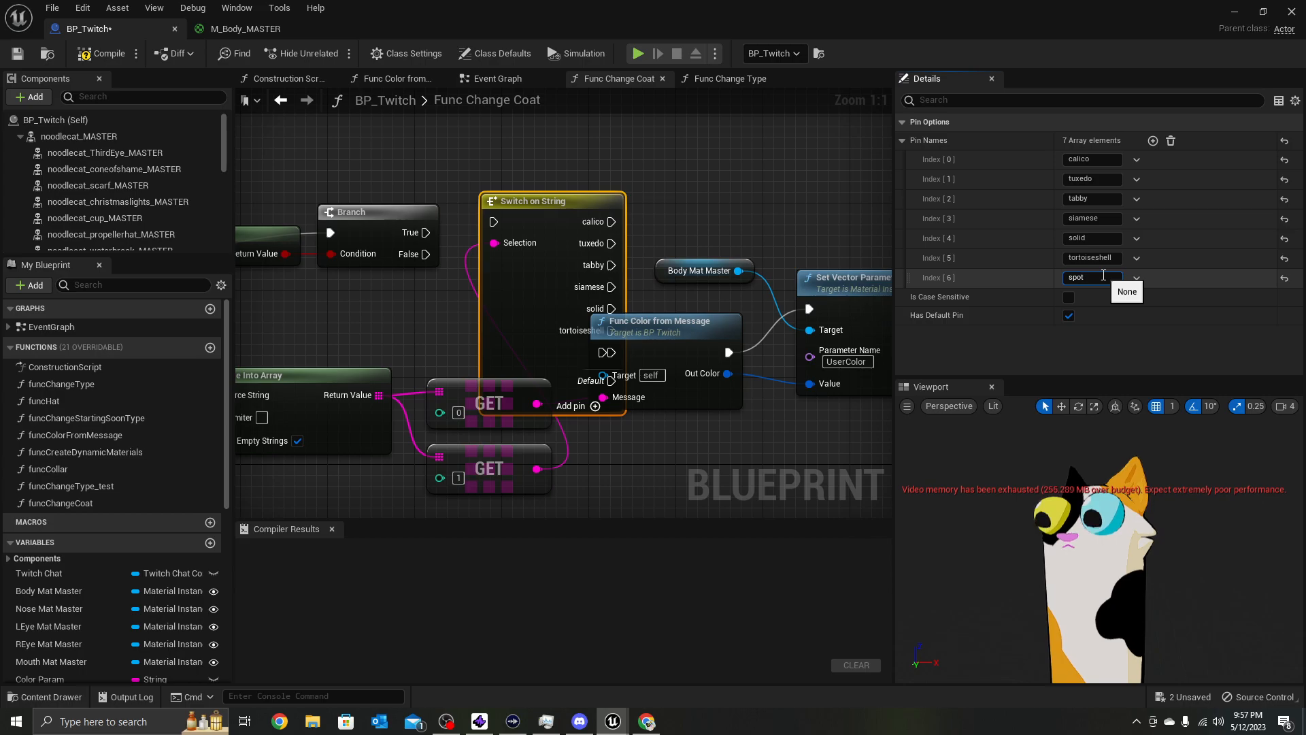
text(s)
key(Return)
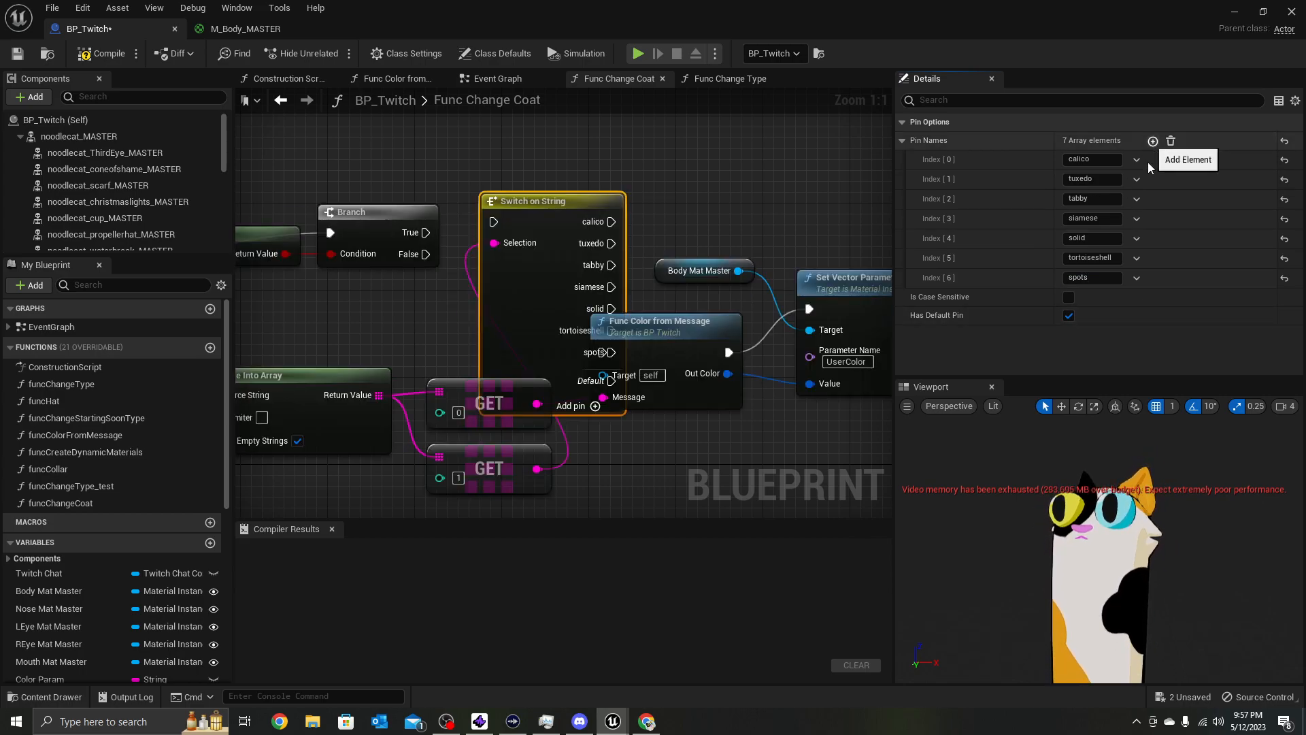
click(1153, 141)
click(1096, 294)
text(ma)
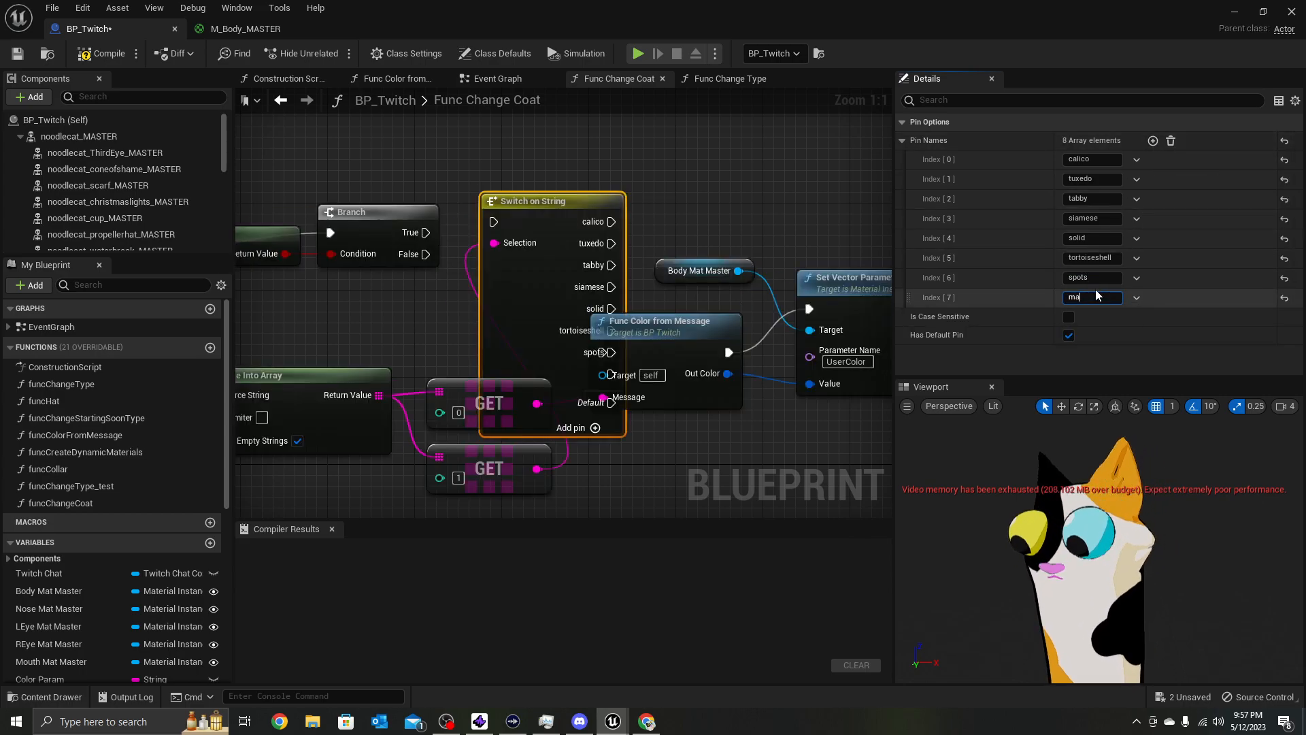
text(rble)
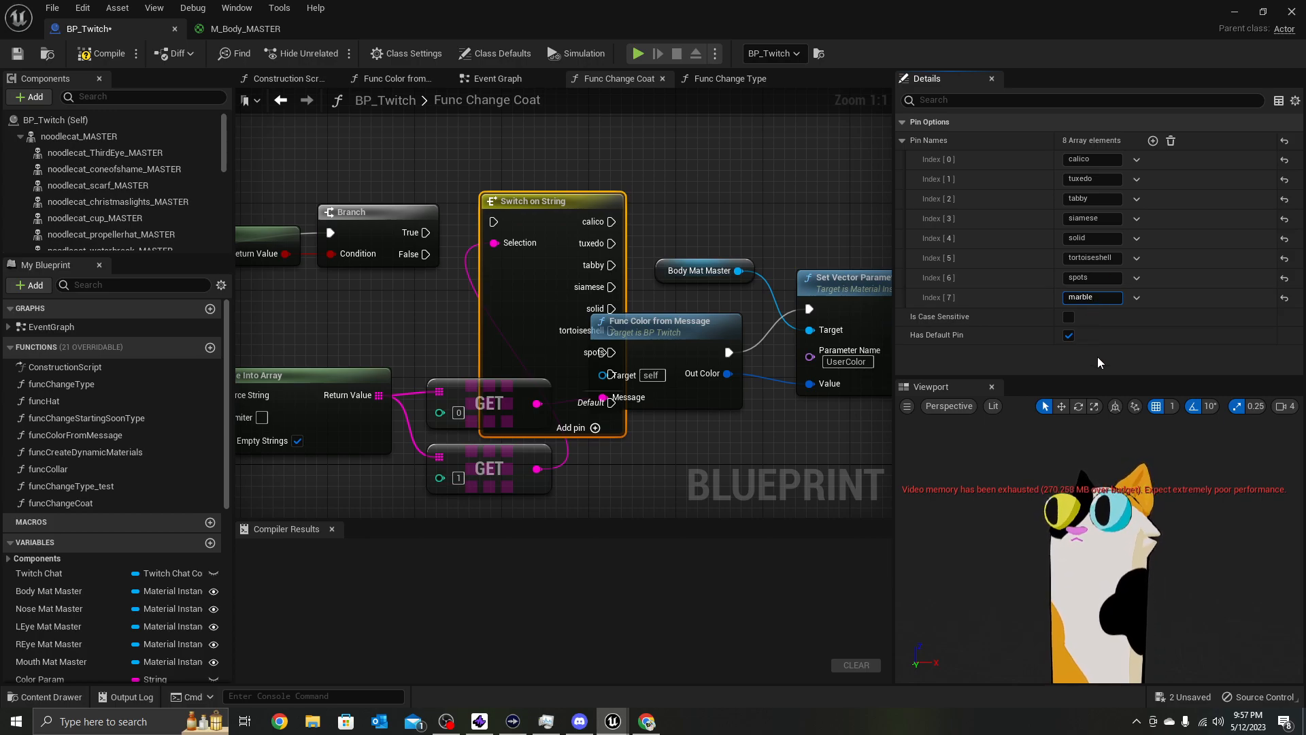
key(Return)
Move the Switch on String node up clear of the GET nodes and connect the Branch's True output to its execution input
mouse_move(565, 215)
mouse_down()
mouse_move(581, 84)
mouse_move(574, 193)
mouse_up()
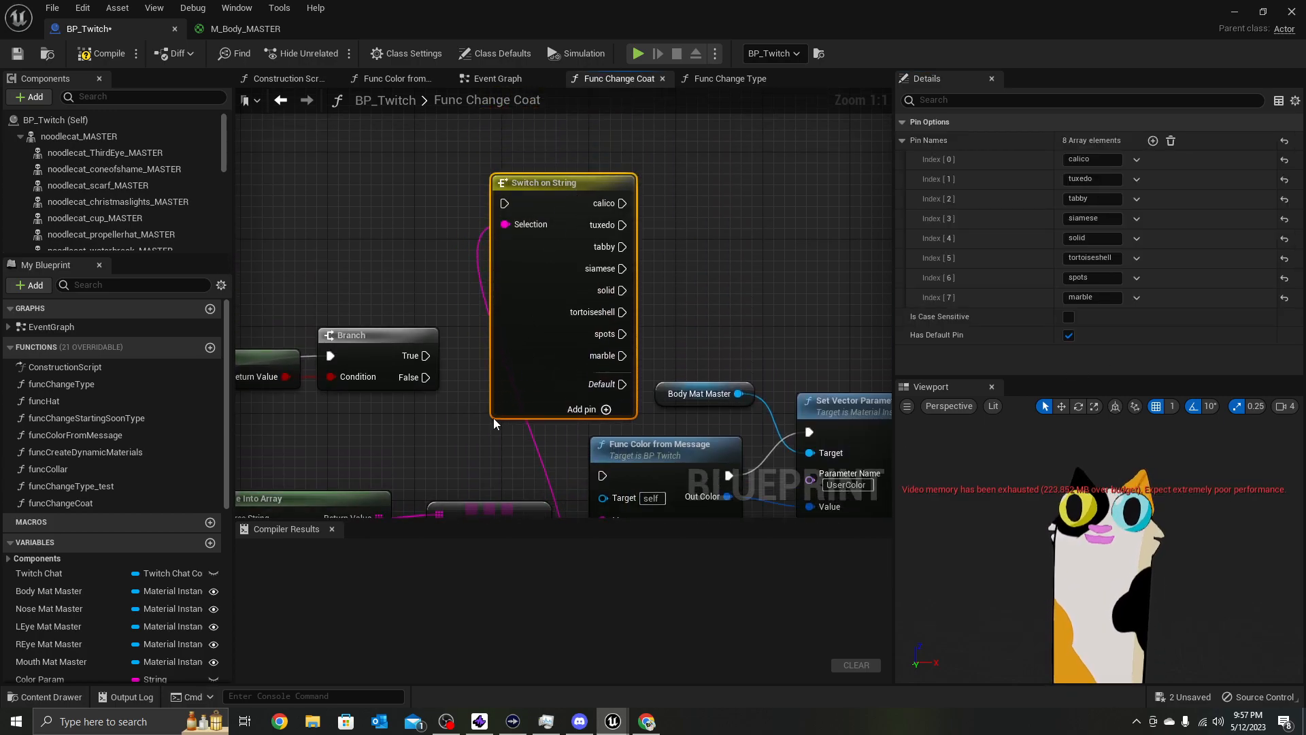
right_drag(393, 439, 587, 382)
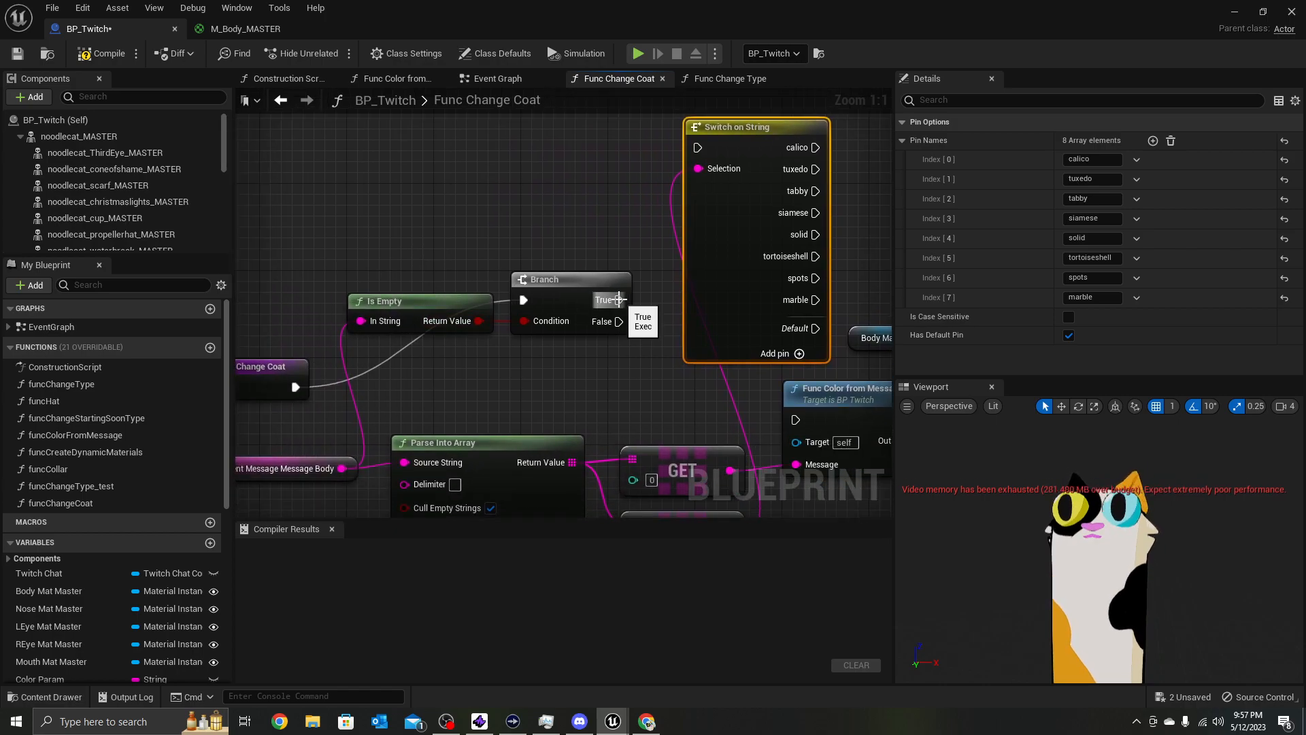
drag(692, 187, 698, 151)
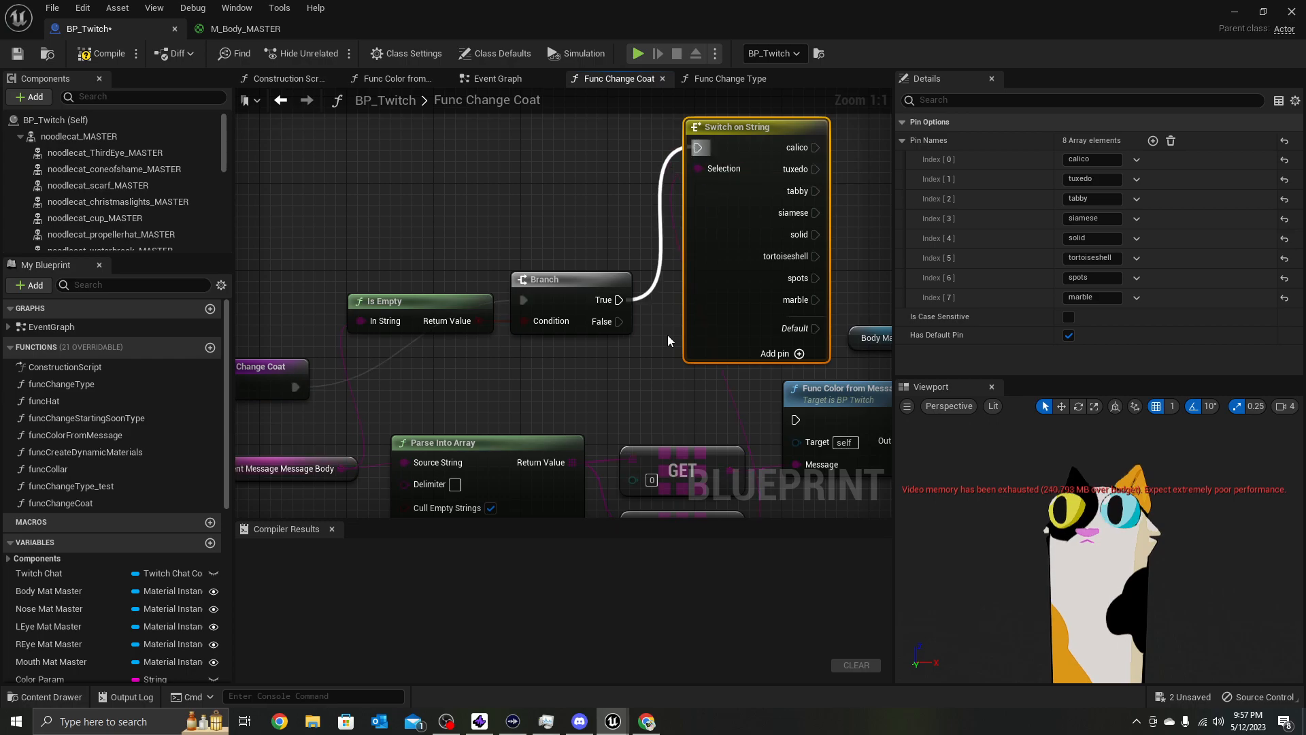
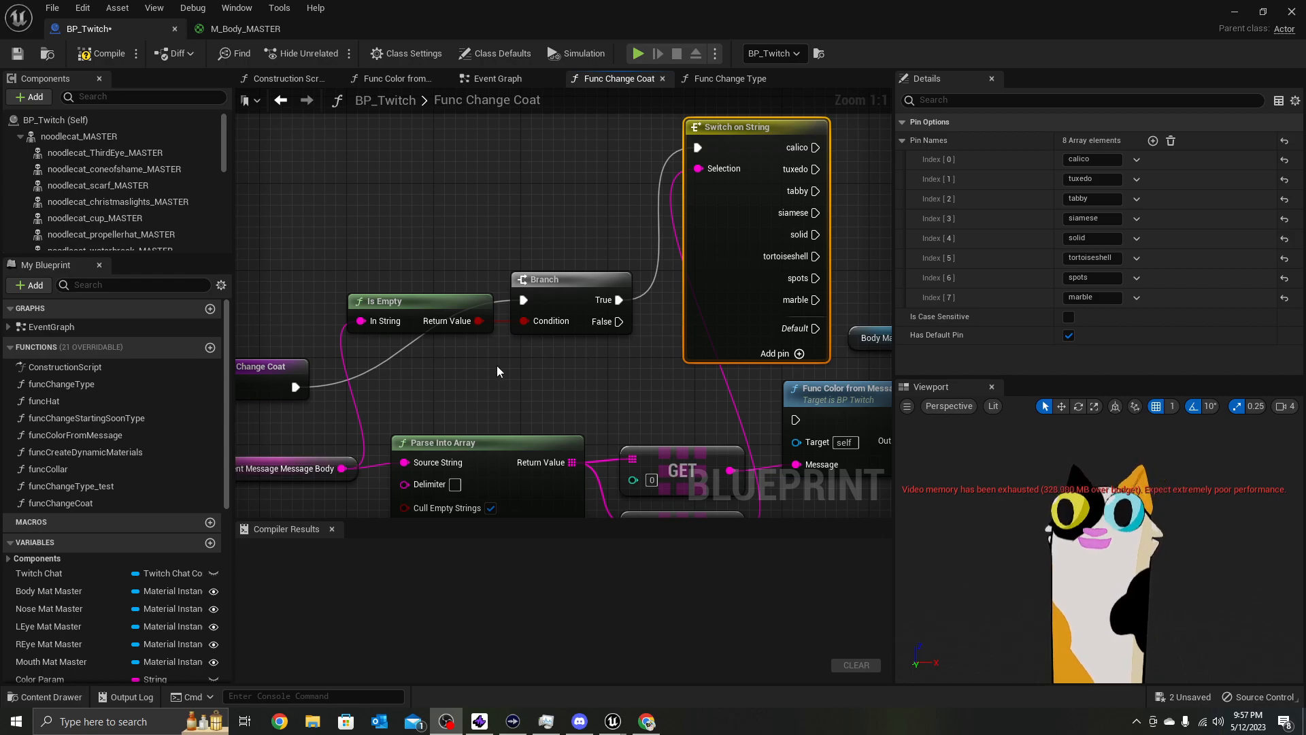
Shift the Points Event Message Message Body node away from Parse Into Array and delete the Is Empty node
right_drag(498, 366, 641, 350)
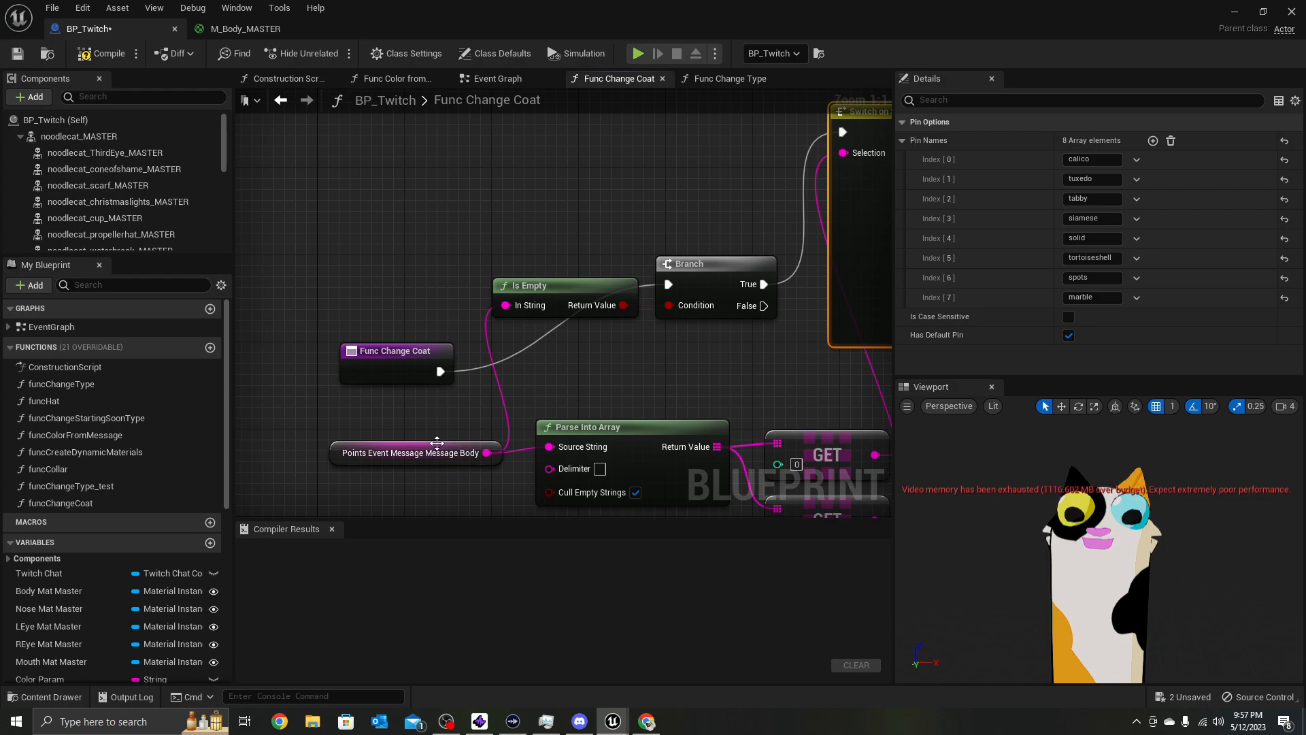
drag(481, 443, 425, 431)
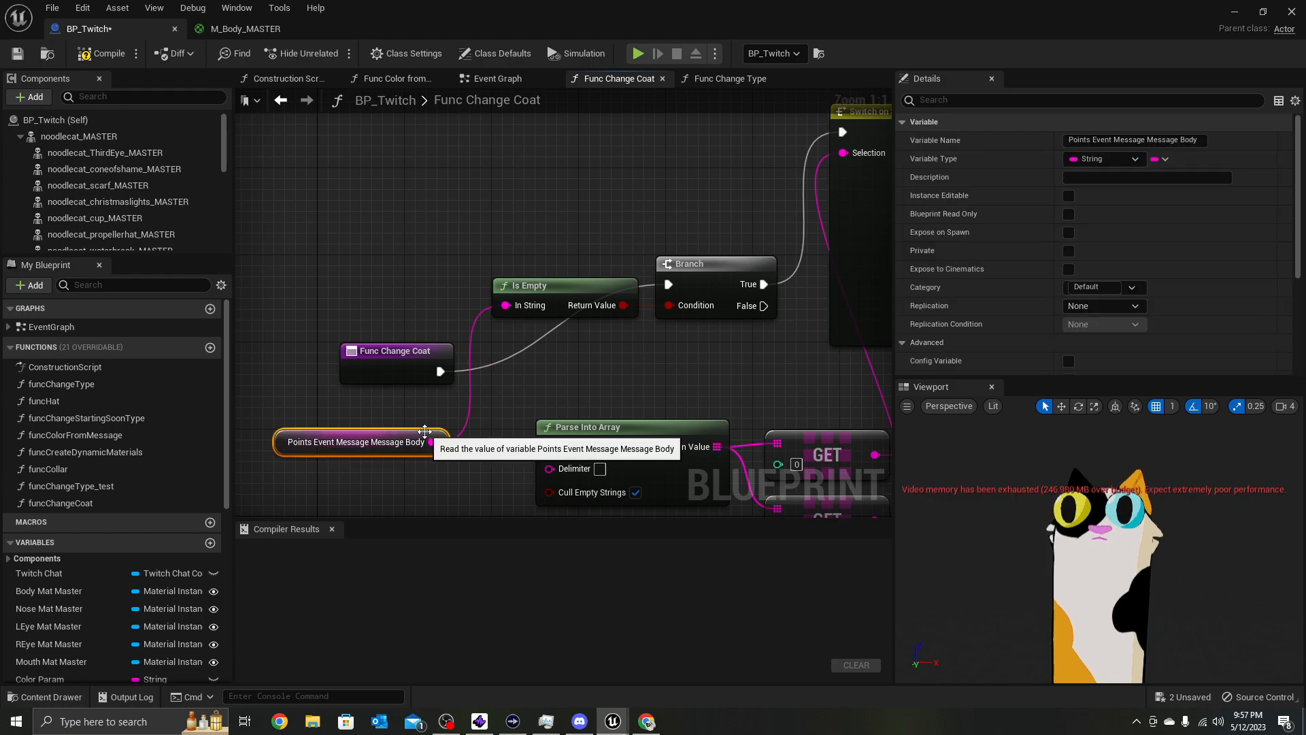
click(603, 316)
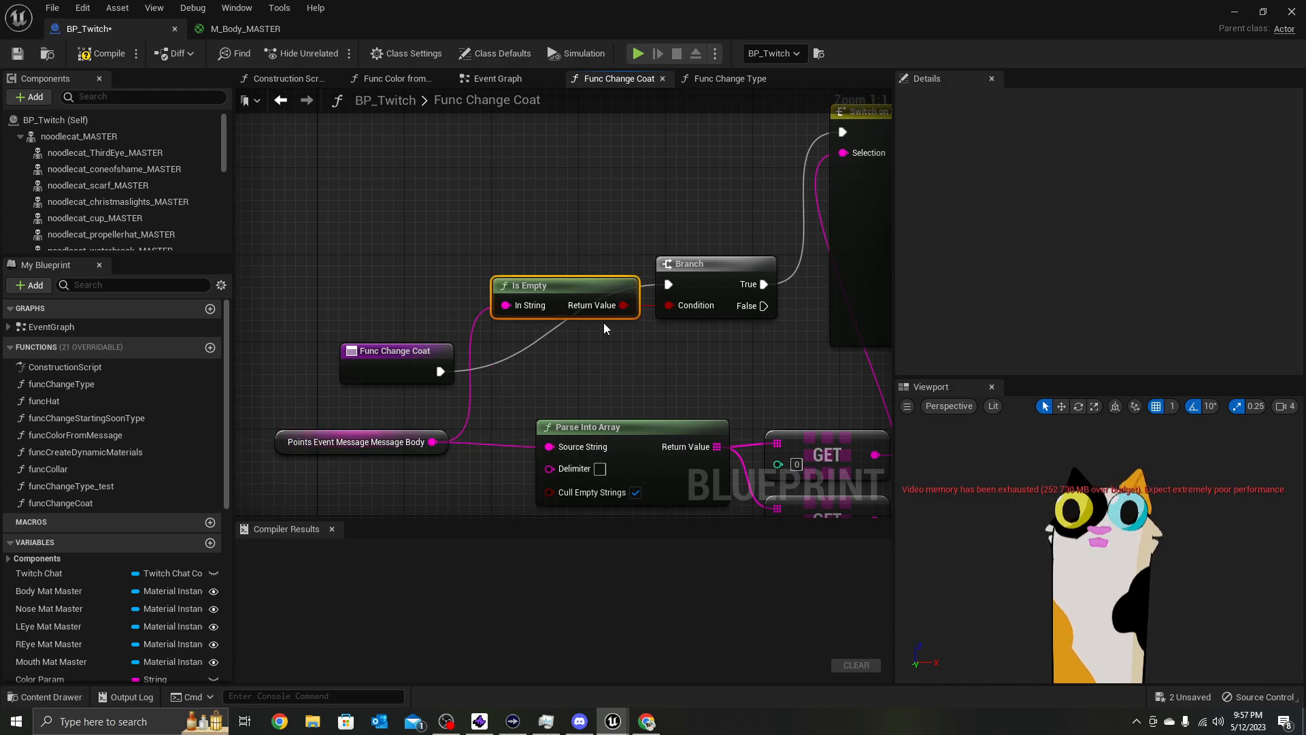
key(Delete)
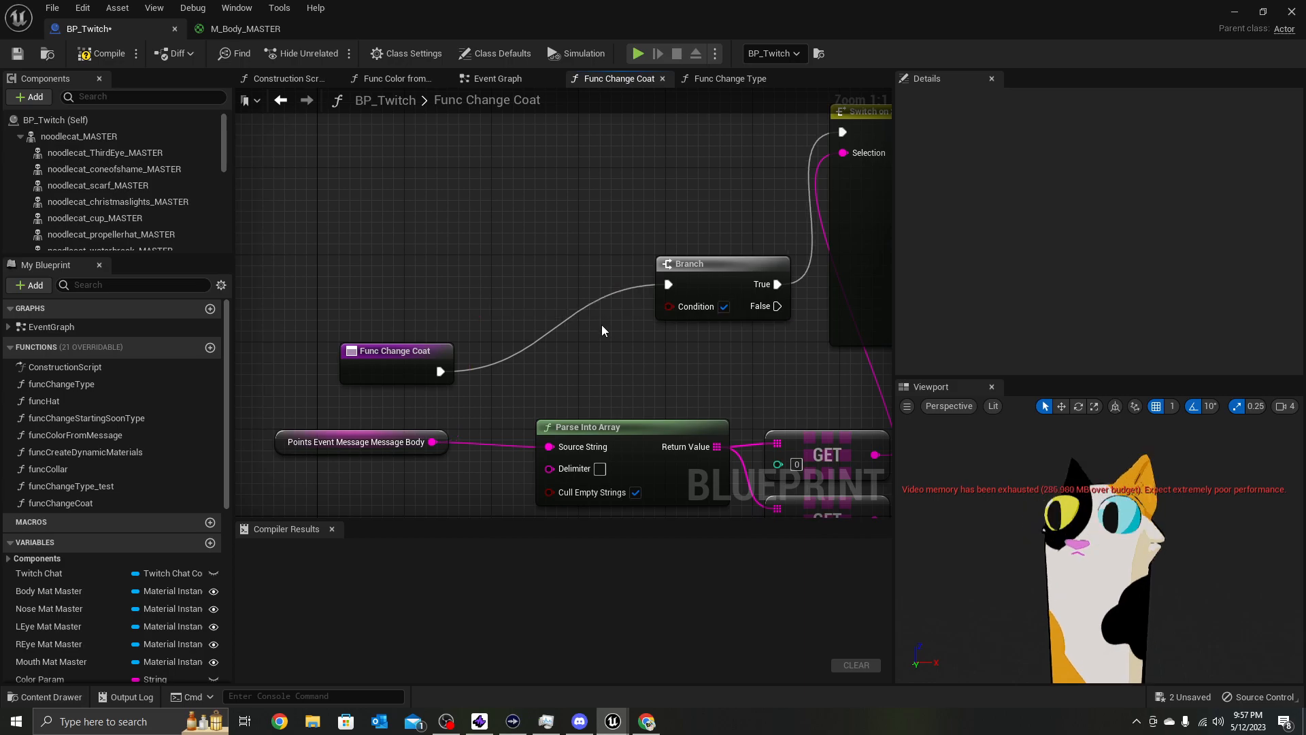
Search for an Equal operator to attach to the Points Event Message Message Body output
right_click(601, 324)
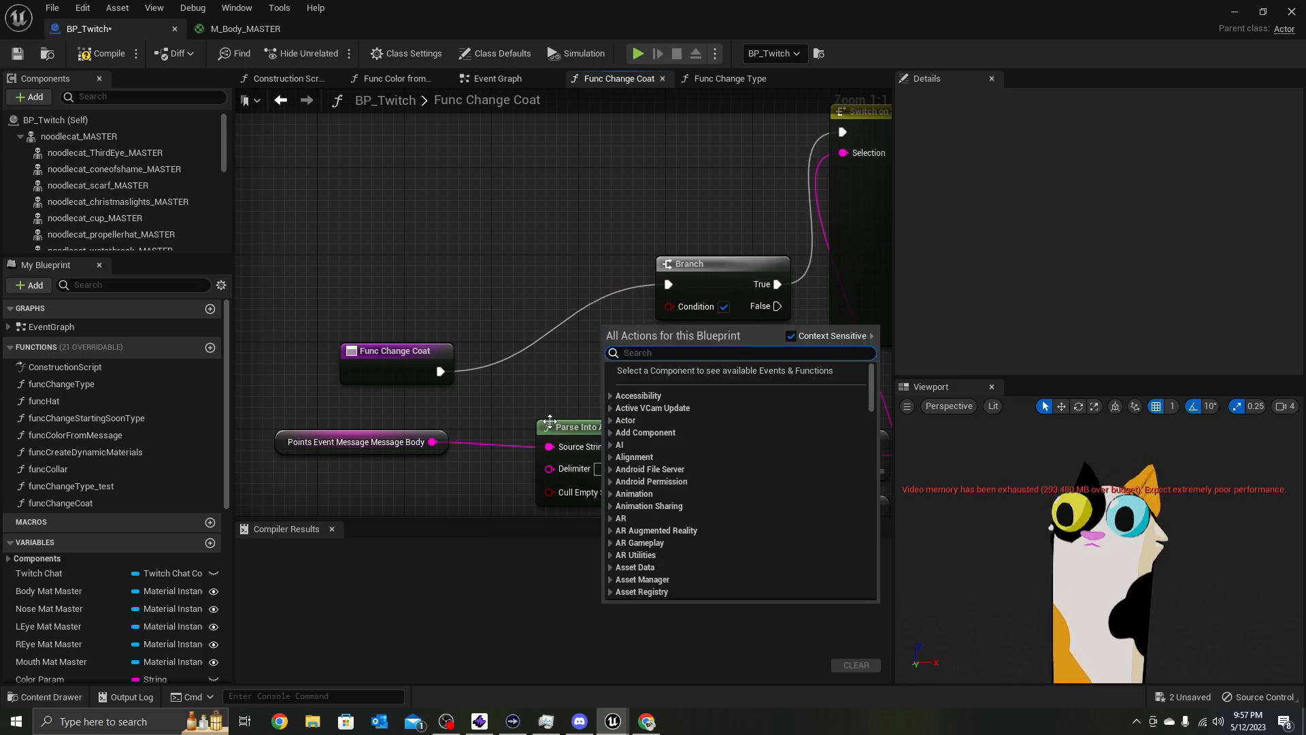
click(450, 439)
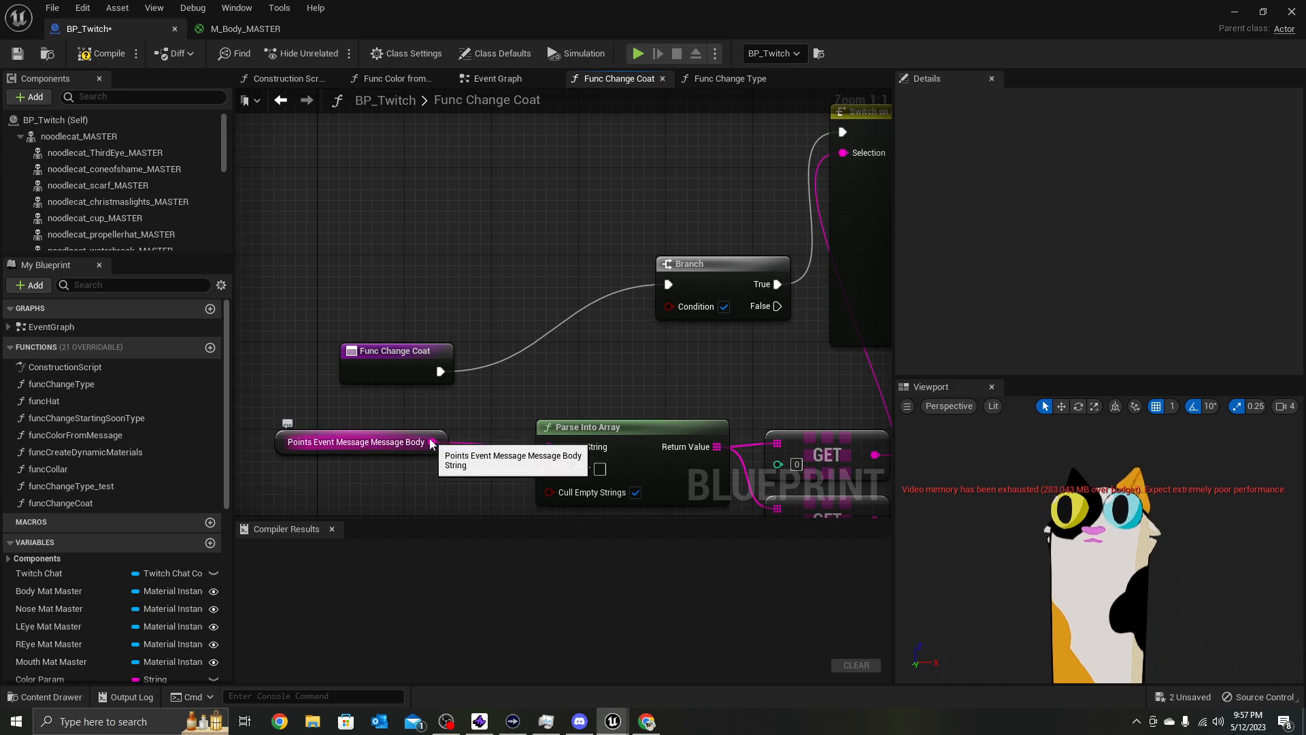
drag(434, 442, 502, 297)
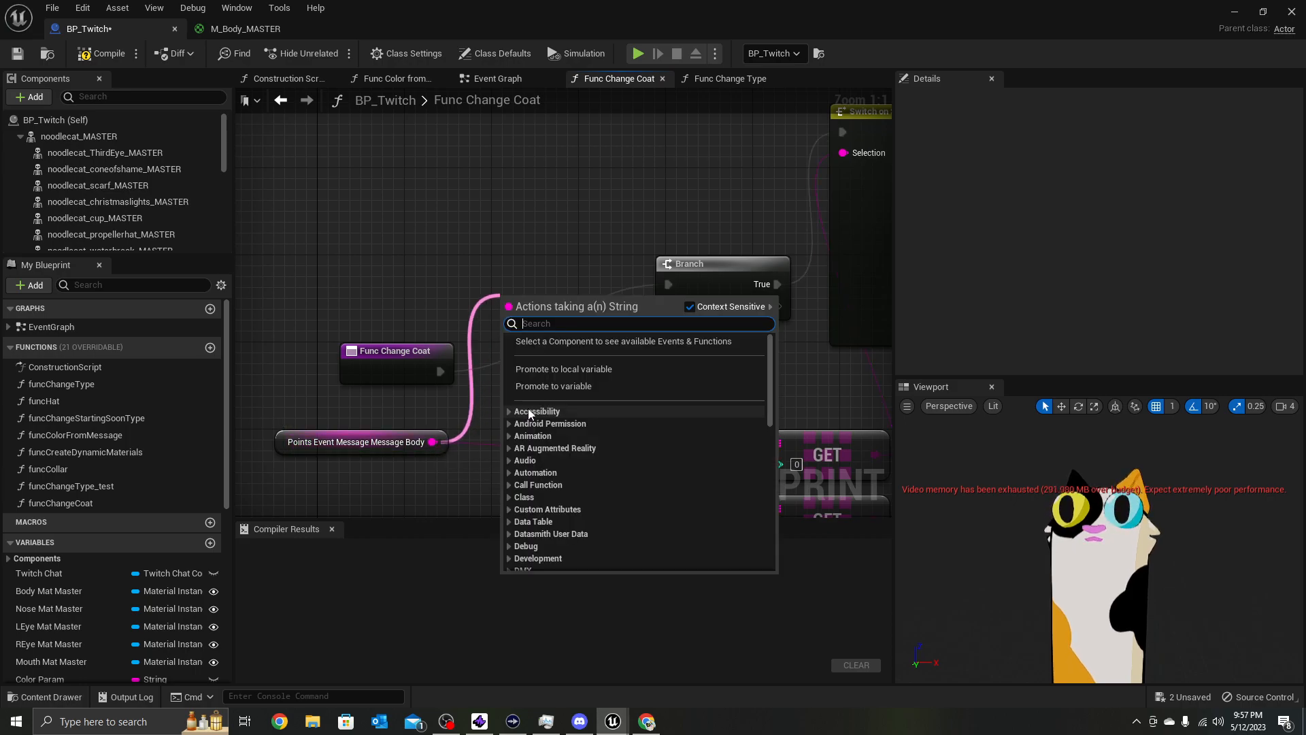
text(equa)
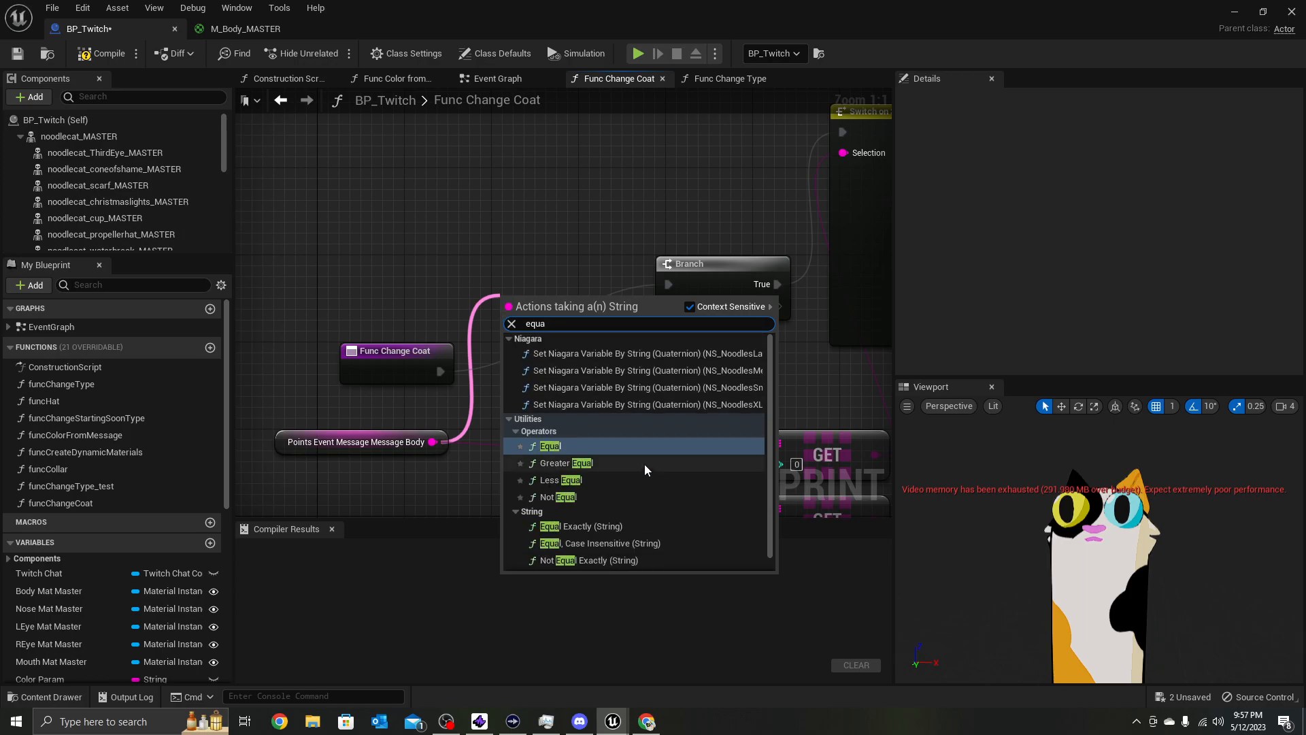
click(611, 449)
drag(485, 336, 523, 298)
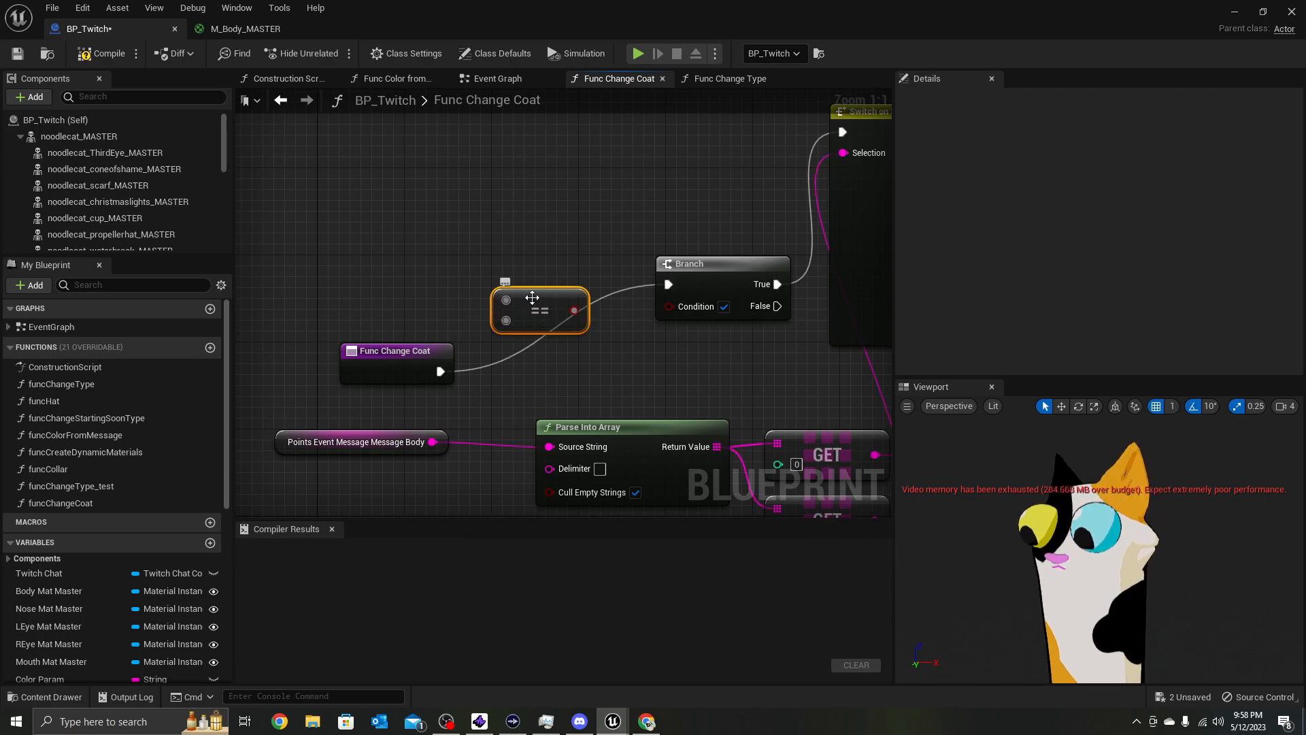
key(Delete)
Add an Equal, Case Insensitive (String) node fed by Points Event Message Message Body and place it beside the Branch
drag(432, 442, 513, 290)
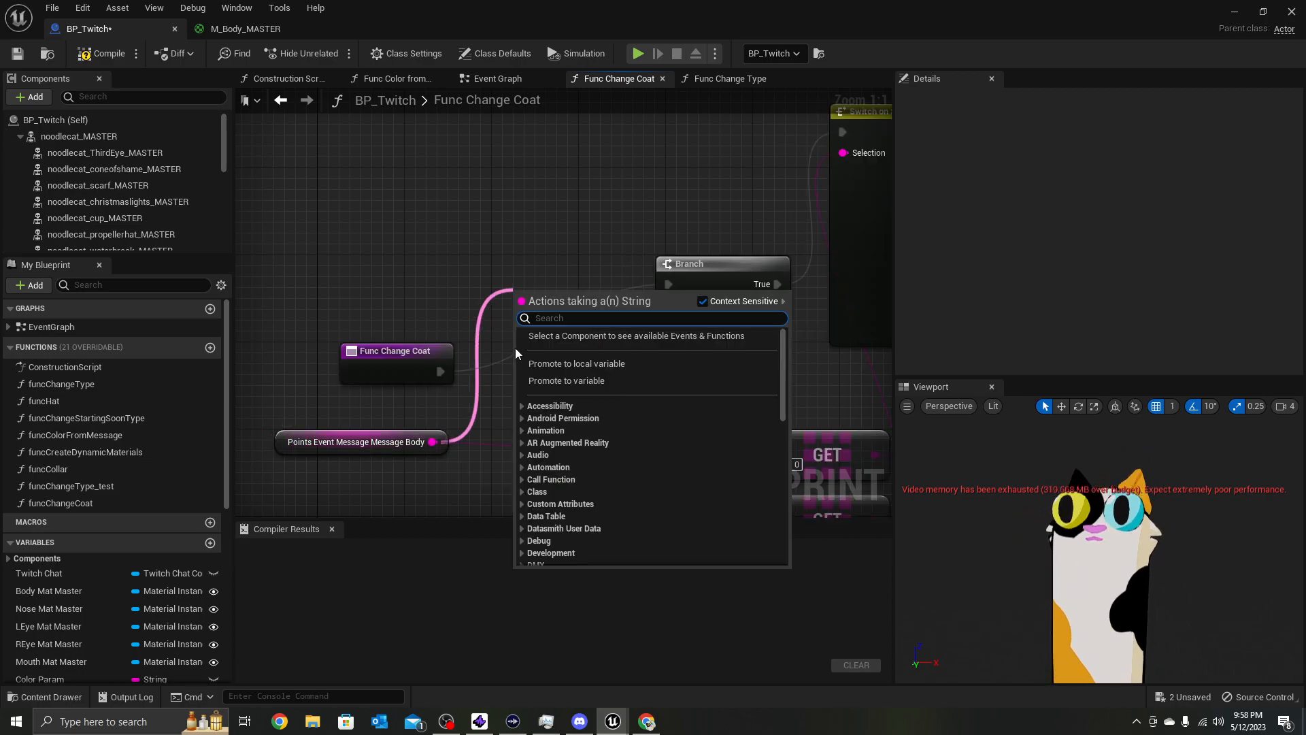
text(equal)
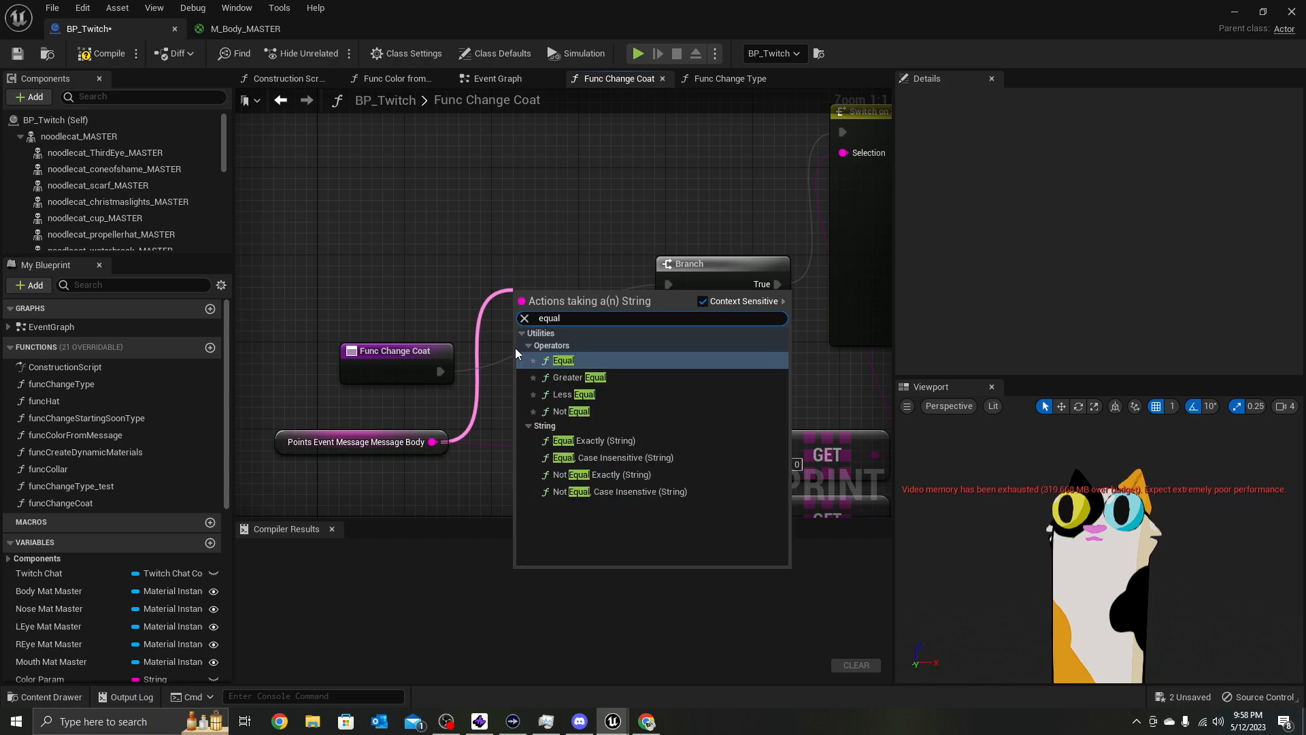
click(687, 455)
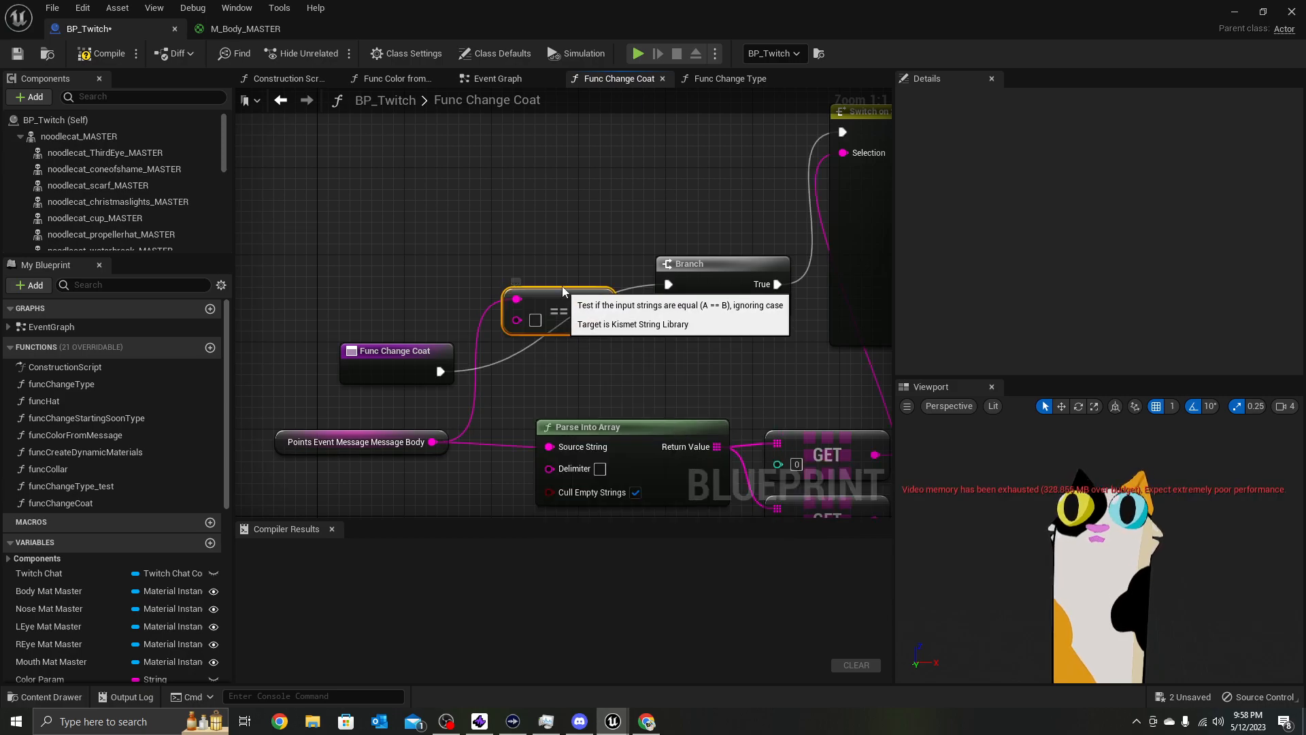
drag(562, 286, 561, 279)
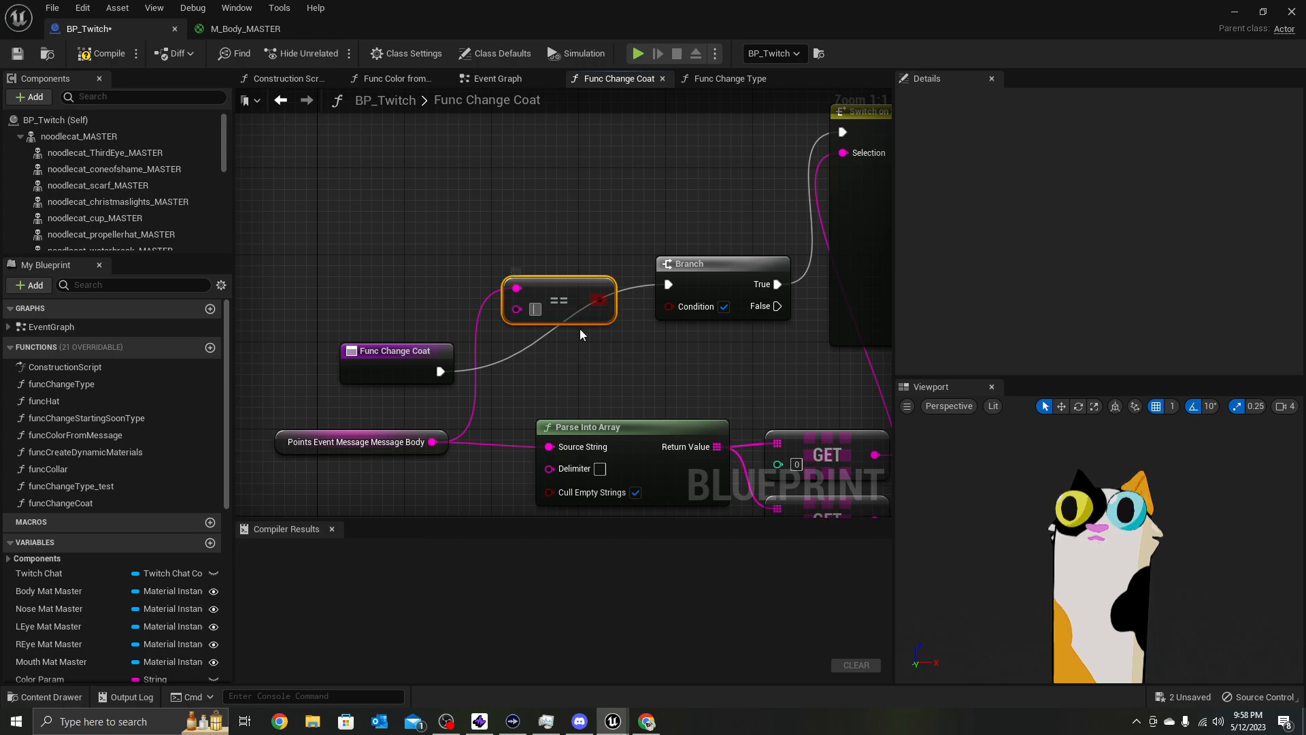
click(653, 330)
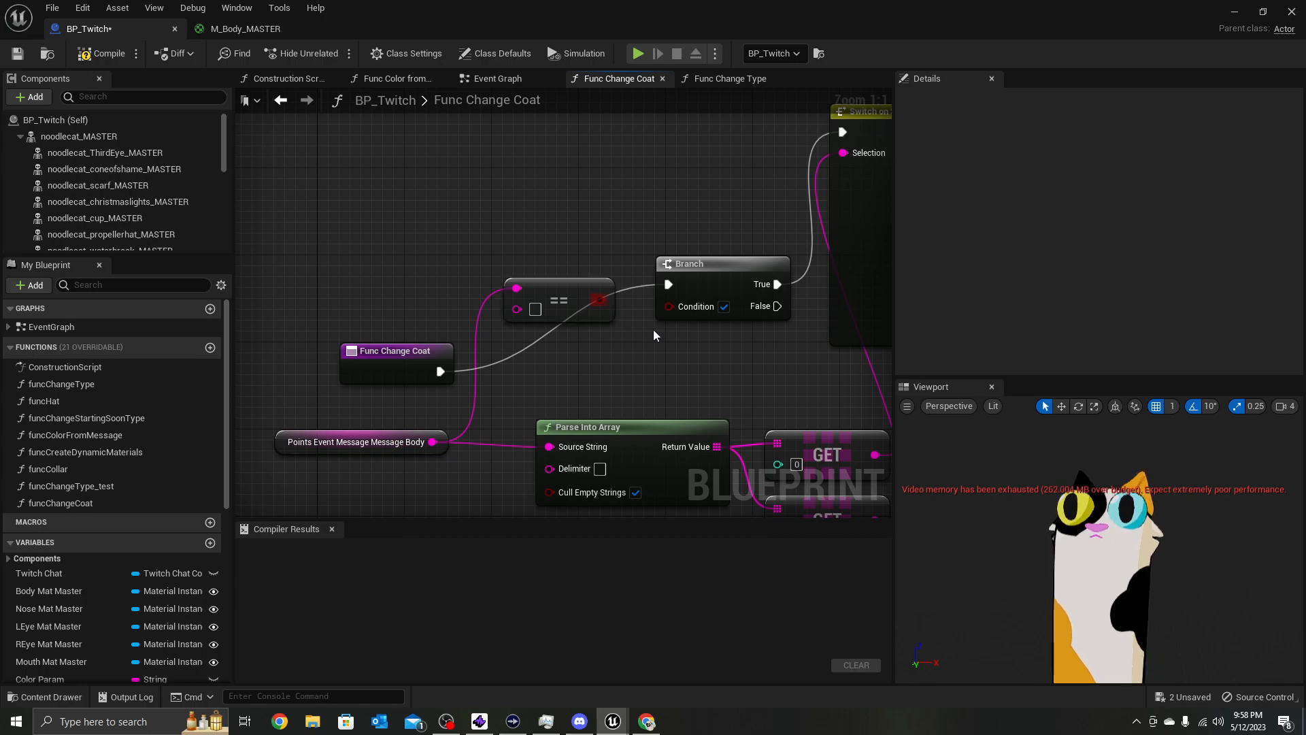
Connect the string comparison's result to the Branch Condition and set its second input to "default"
drag(600, 300, 669, 306)
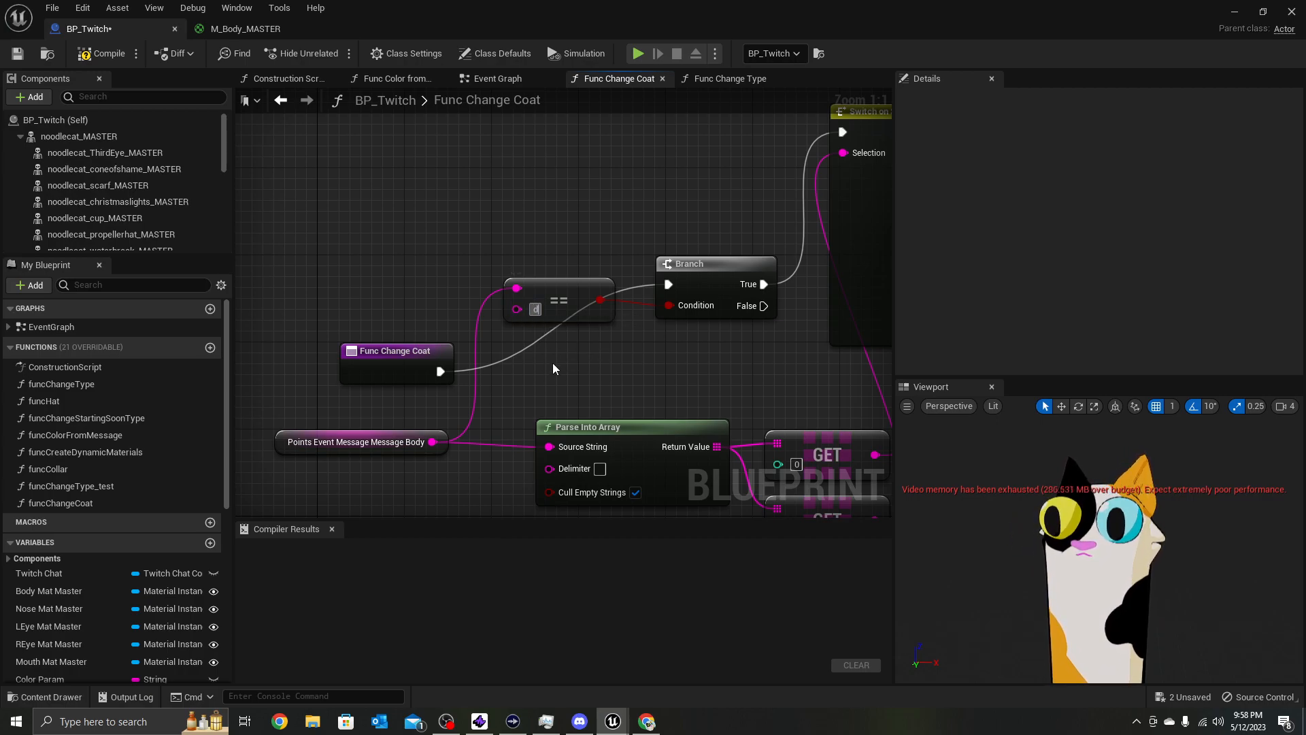
text(default)
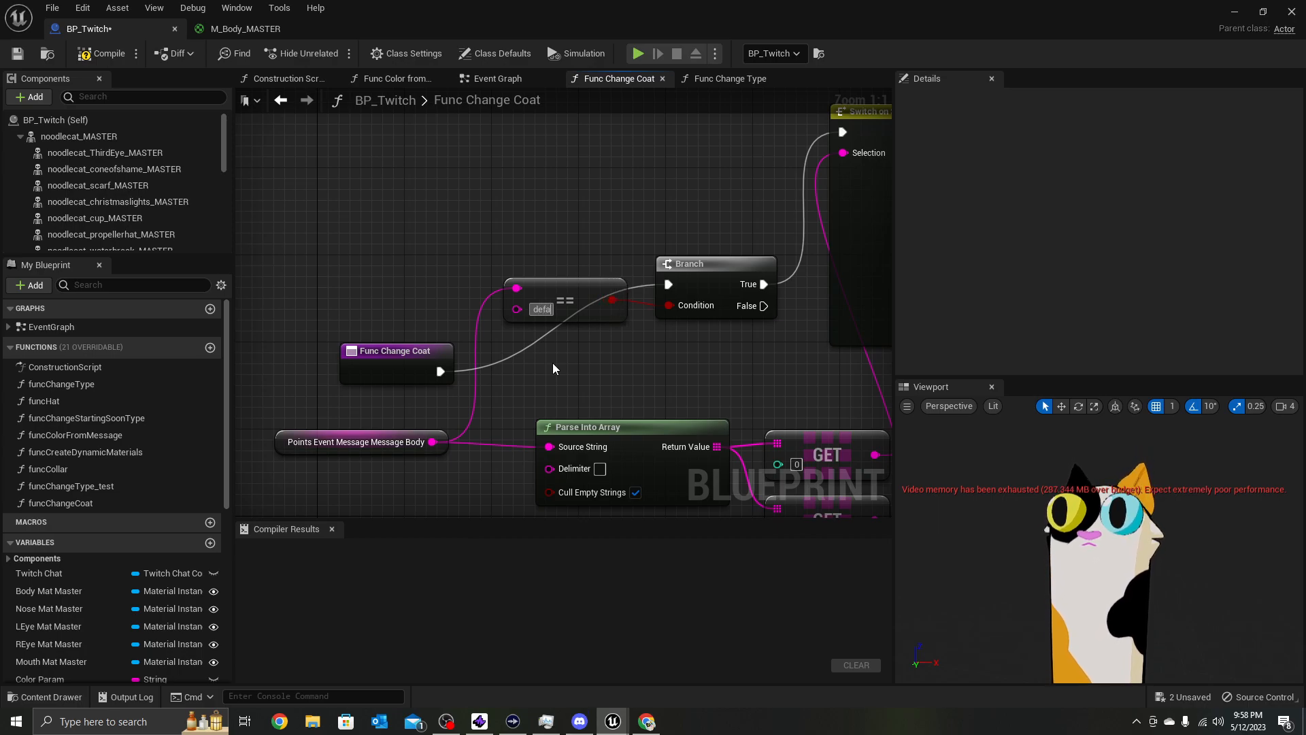
click(582, 285)
click(639, 356)
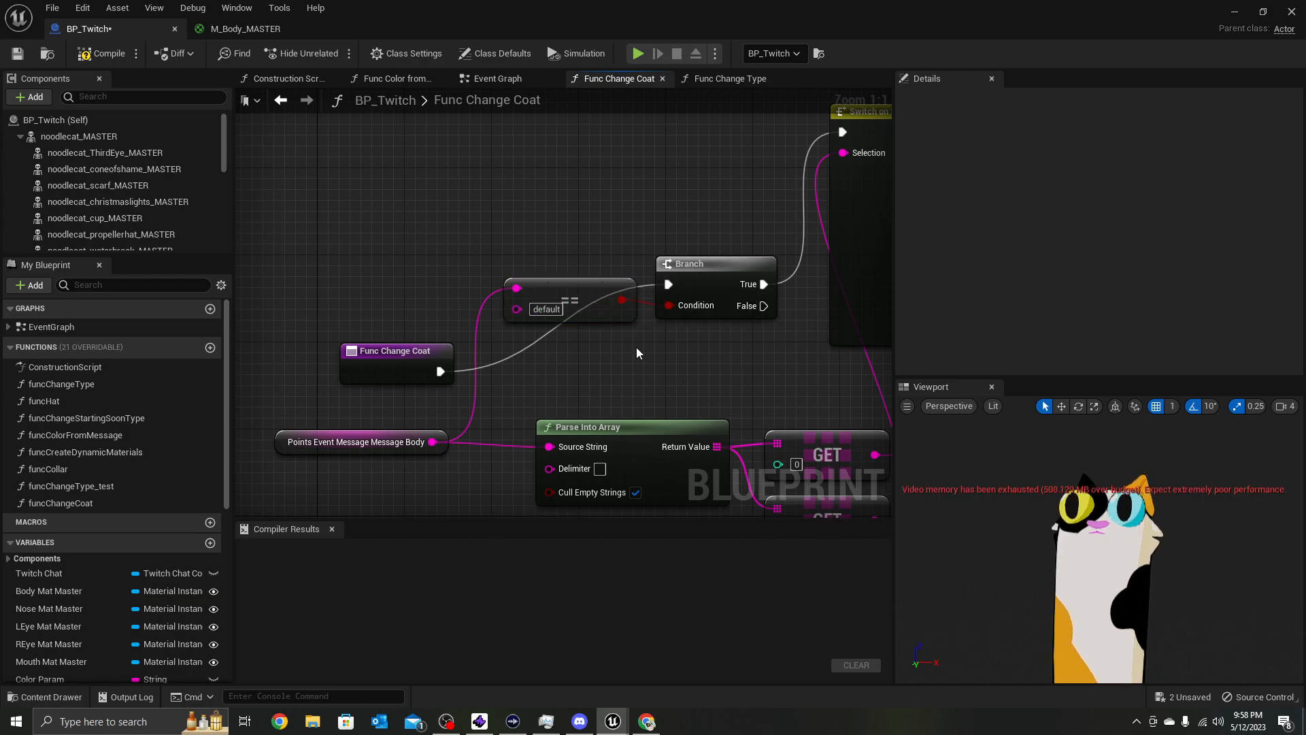
Duplicate the Body Mat Master and Set Vector Parameter Value nodes into the space beside the Switch on String outputs
scroll(699, 361, down, 1)
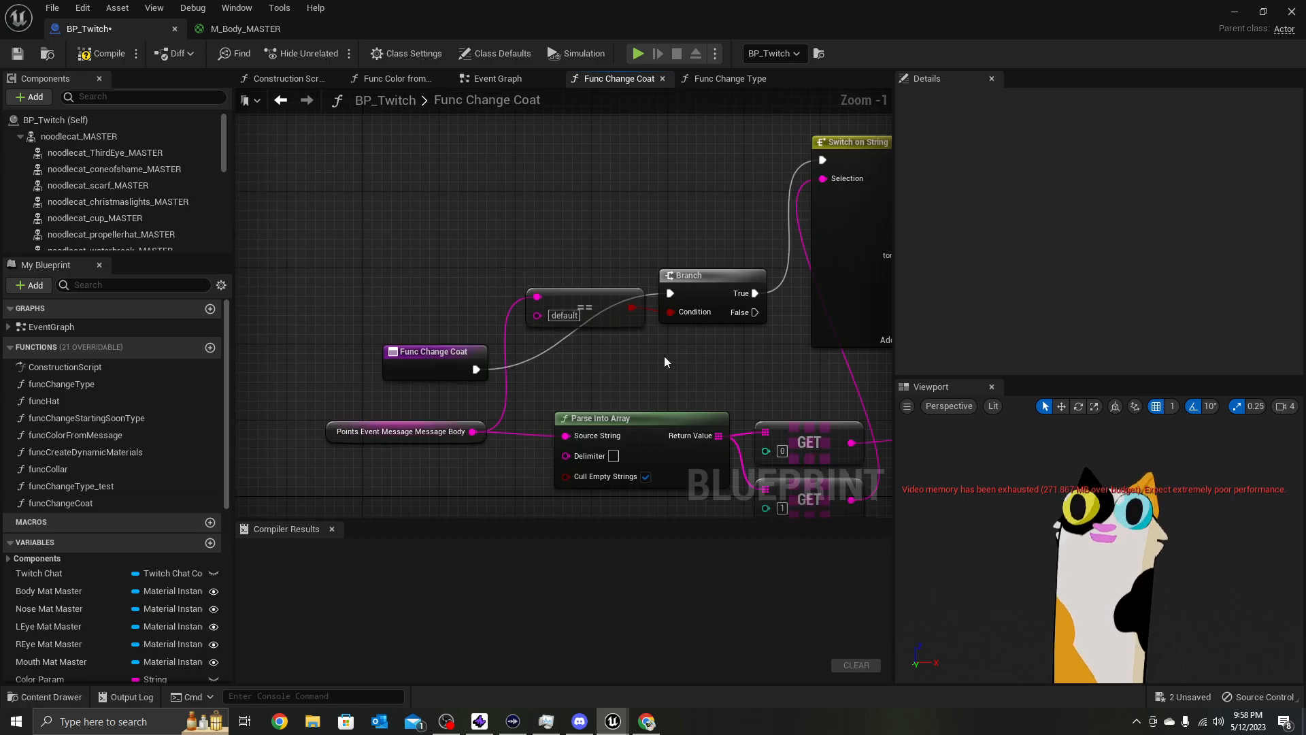
right_drag(664, 357, 399, 379)
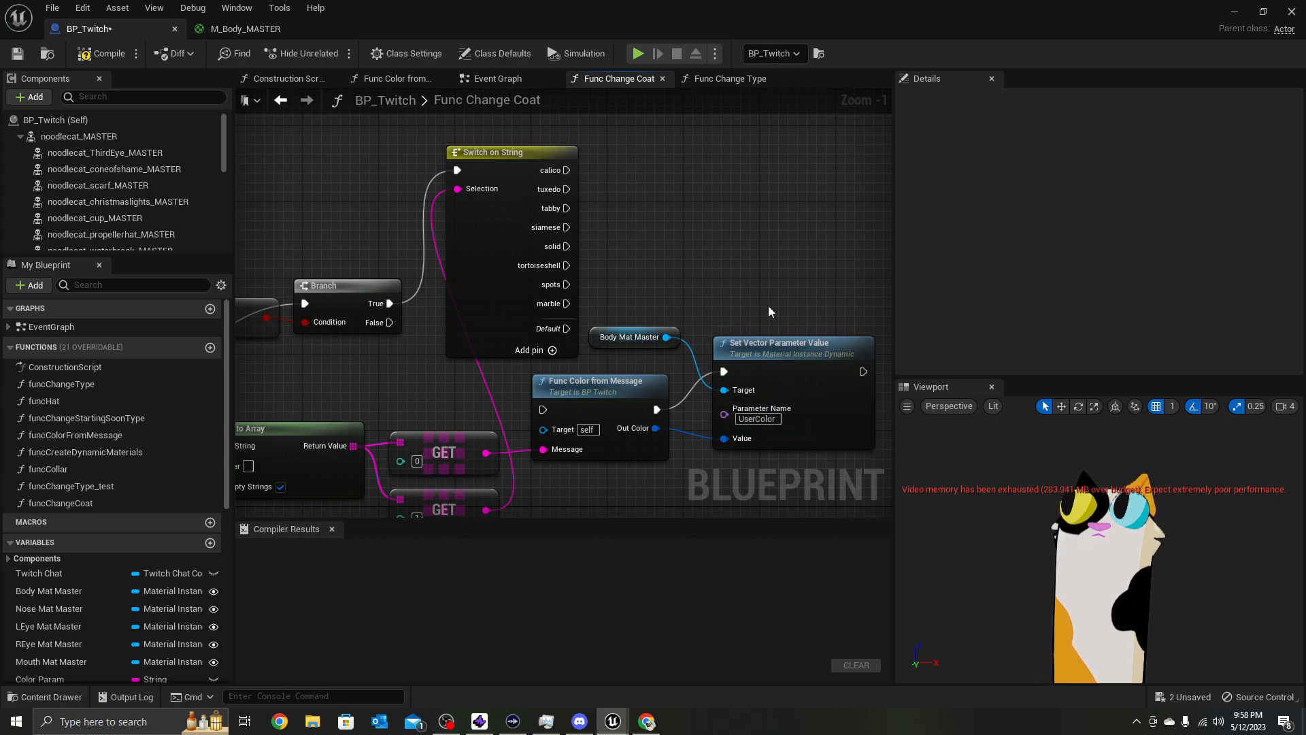
click(772, 362)
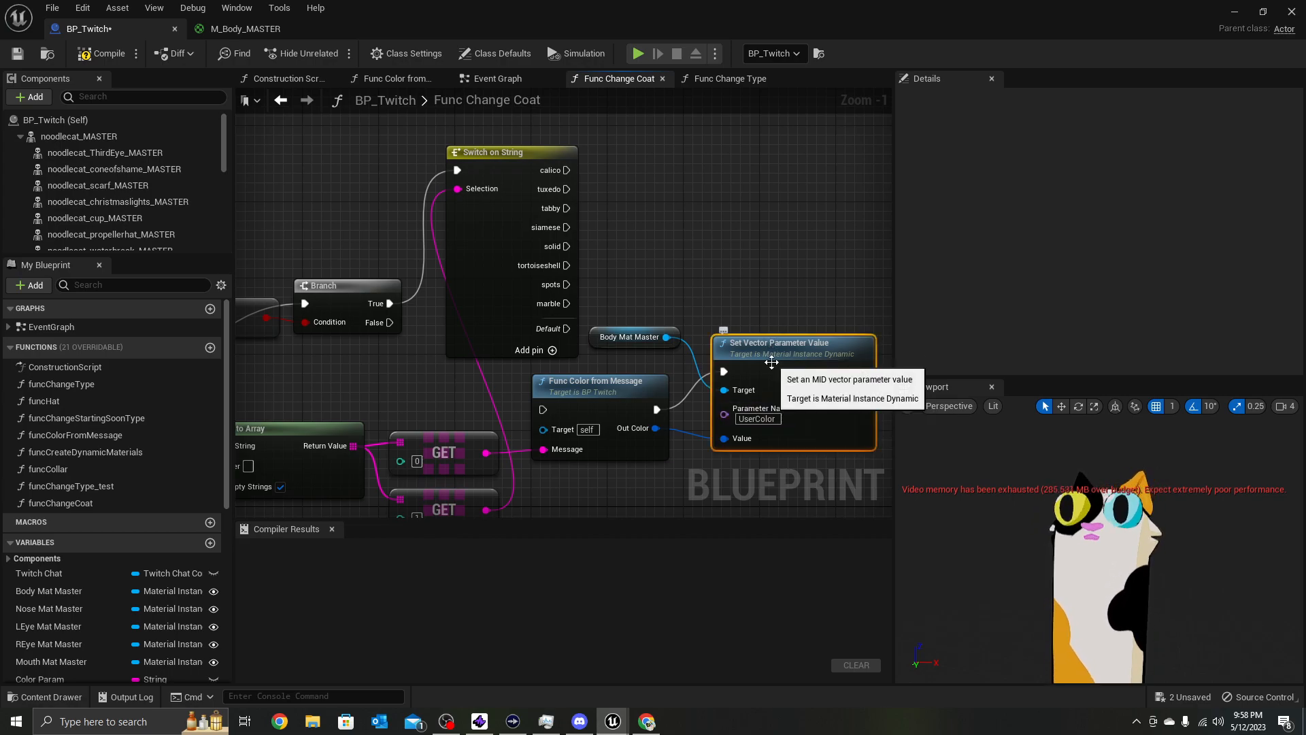
drag(663, 292, 767, 356)
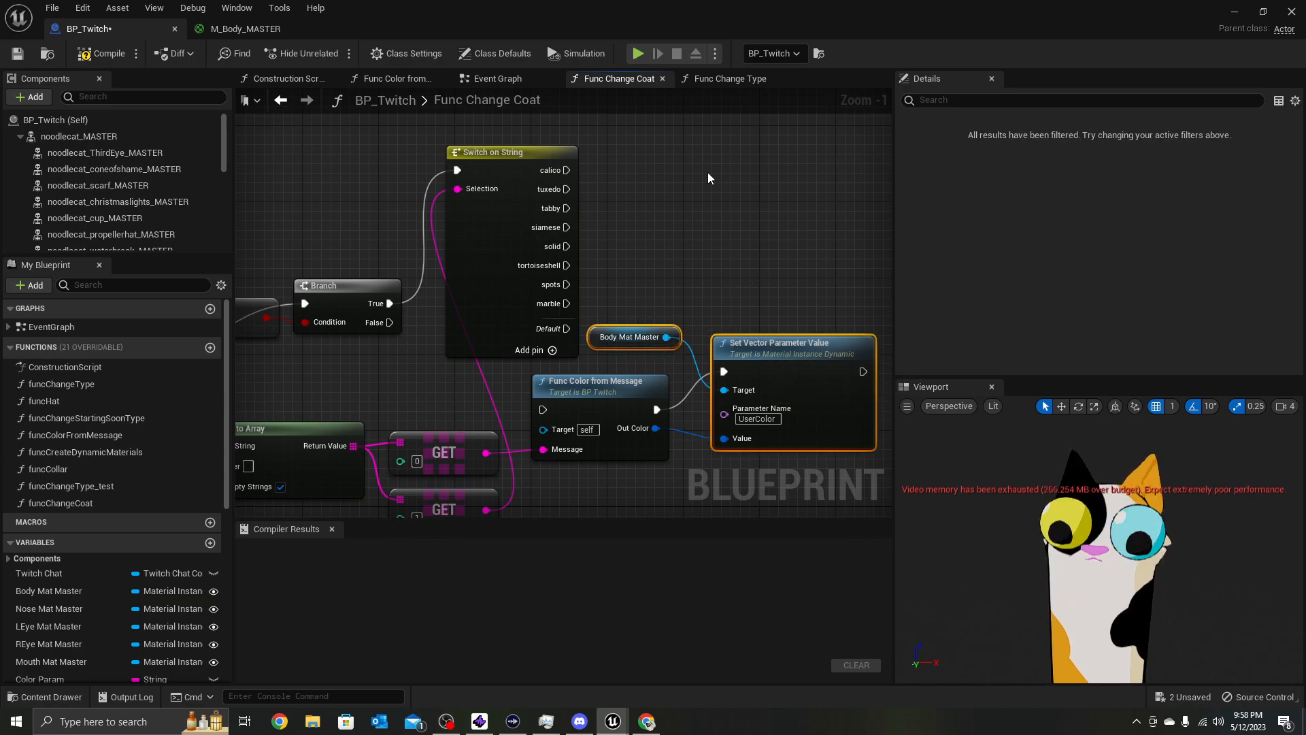
scroll(712, 169, down, 1)
key(ctrl+c)
key(ctrl+v)
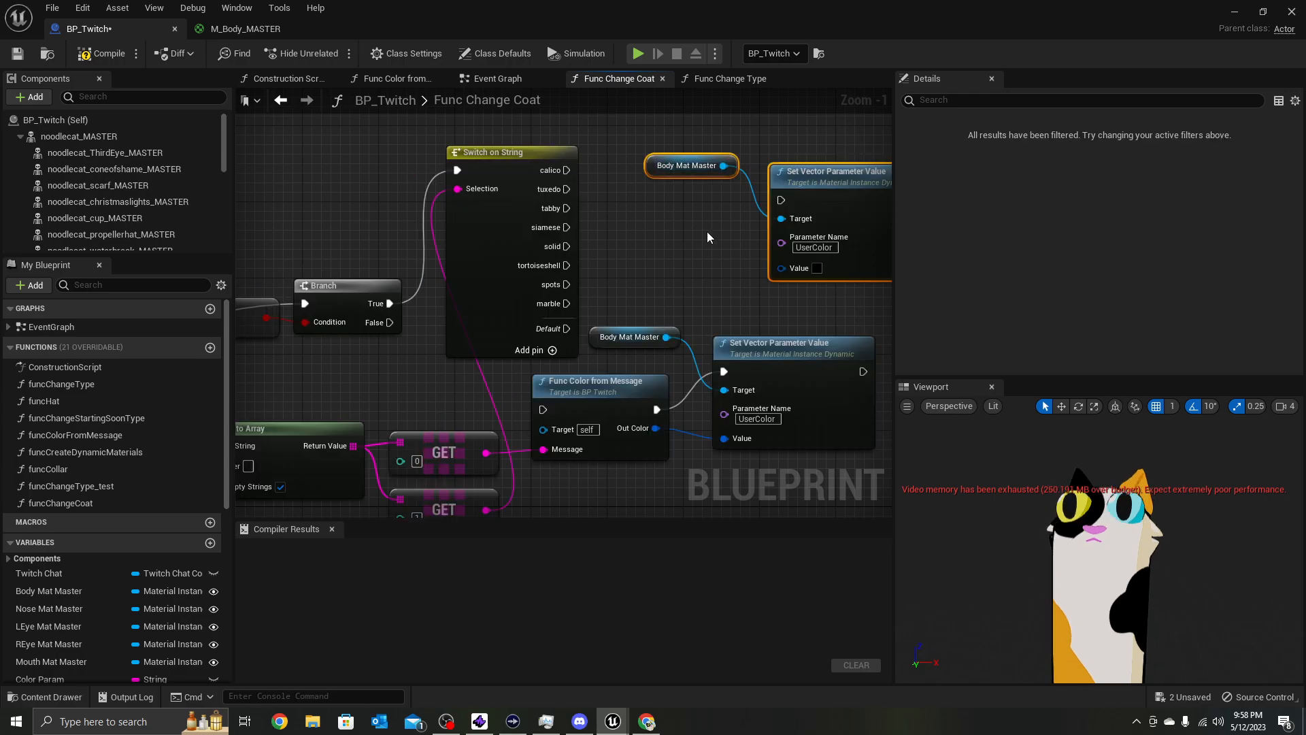
Connect the Branch's False output to the execution input of Func Color from Message
right_drag(689, 242, 643, 306)
scroll(574, 332, down, 1)
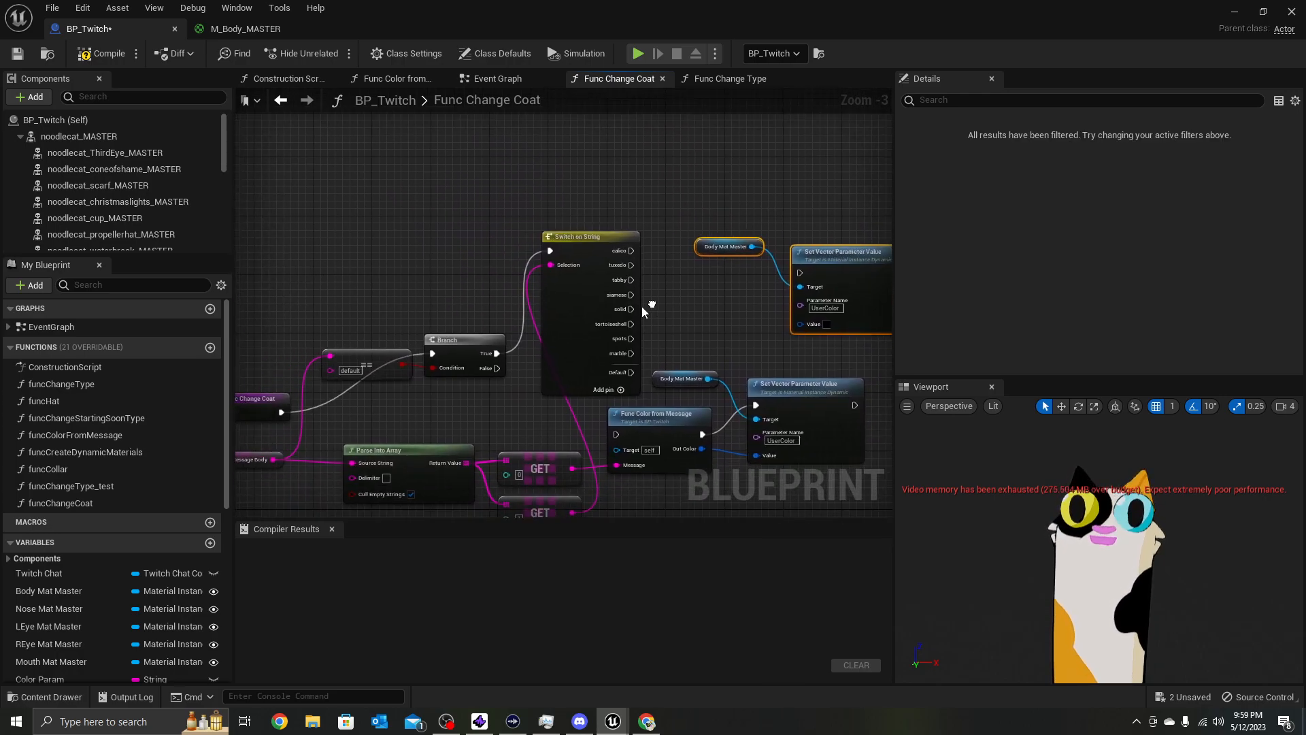
right_drag(578, 364, 507, 314)
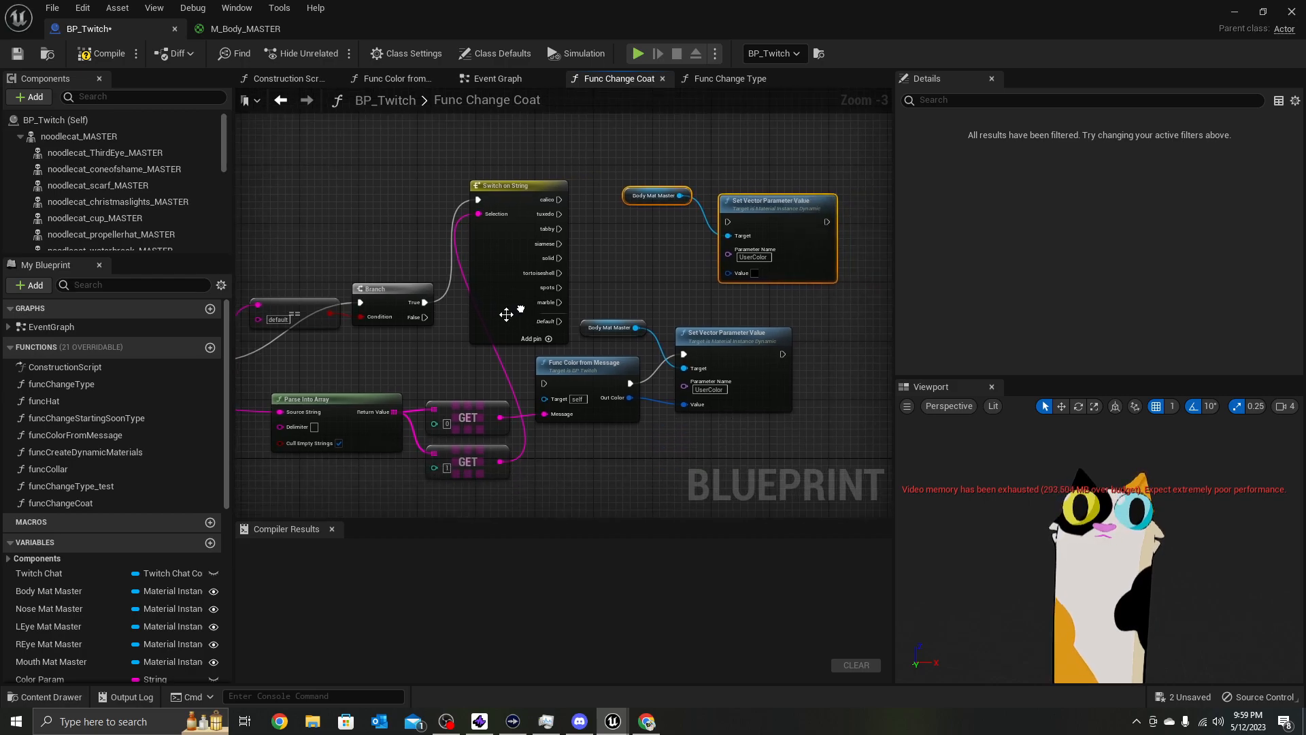
drag(425, 317, 545, 384)
Move Switch on String and the duplicated Body Mat Master and Set Vector Parameter Value nodes up, clear of the Branch
right_drag(626, 253, 591, 313)
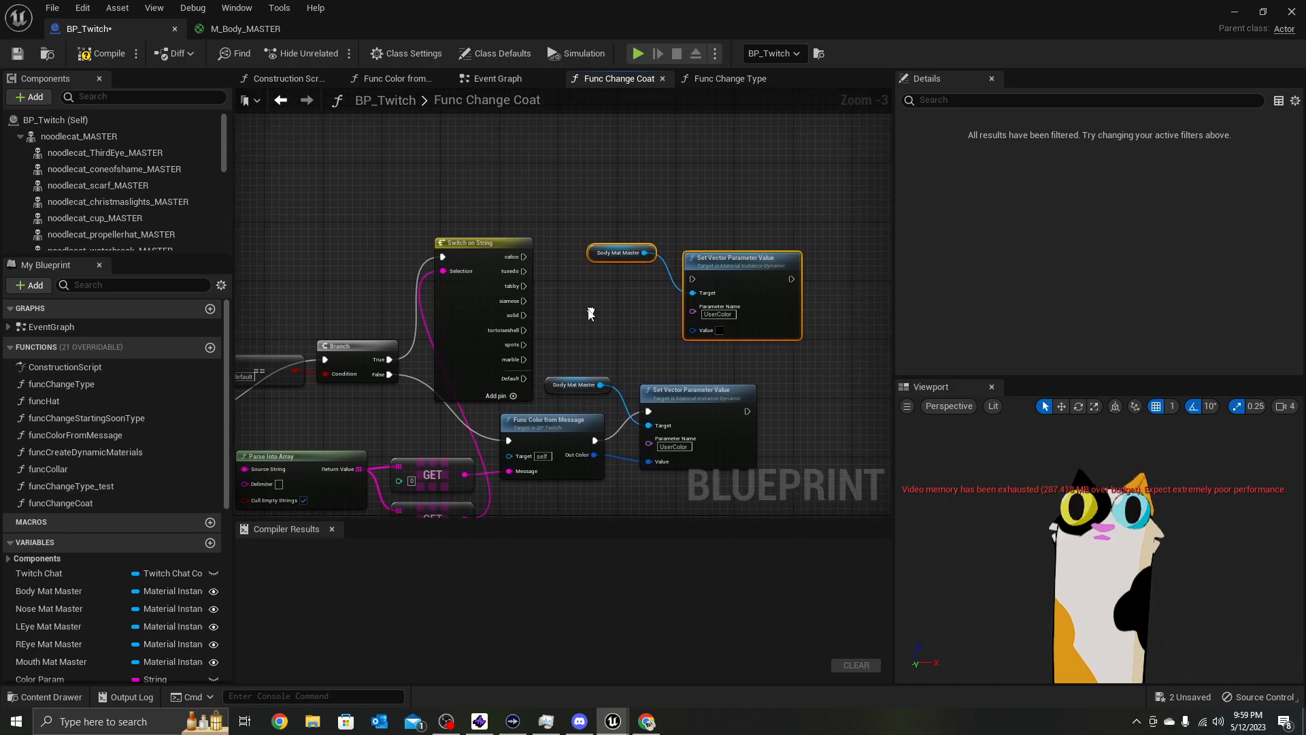
drag(479, 204, 726, 99)
drag(698, 199, 687, 334)
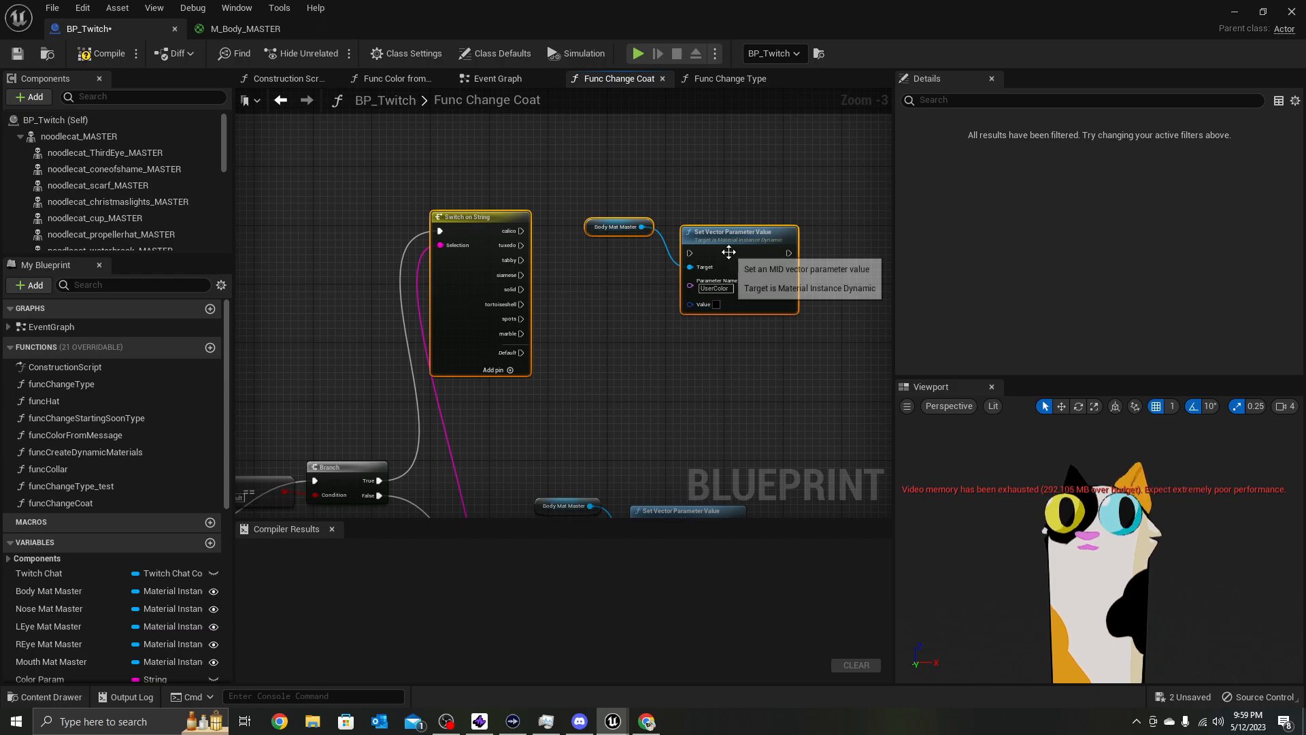
drag(726, 263, 741, 210)
click(615, 227)
Place Body Mat Master above Switch on String and connect the calico output to the repositioned Set Vector Parameter Value node
scroll(618, 212, up, 1)
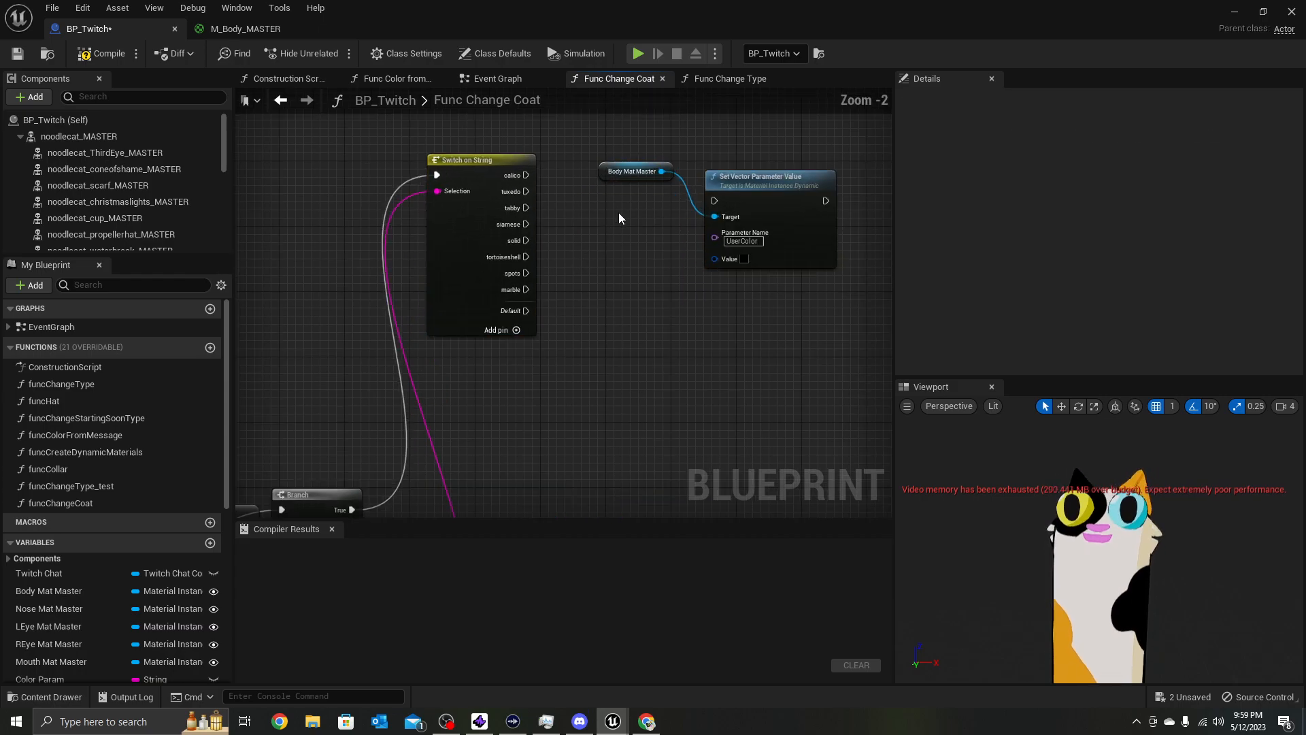
right_drag(619, 212, 590, 257)
scroll(625, 222, up, 2)
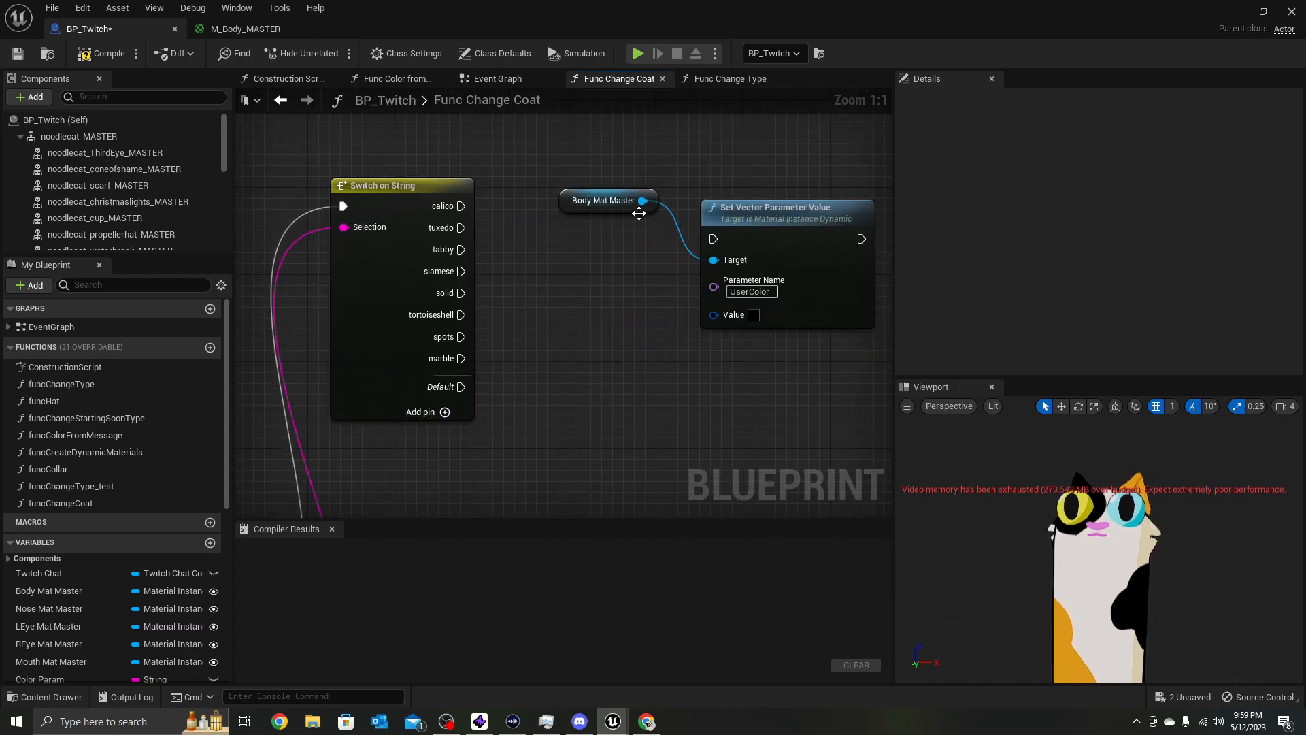
drag(639, 210, 453, 164)
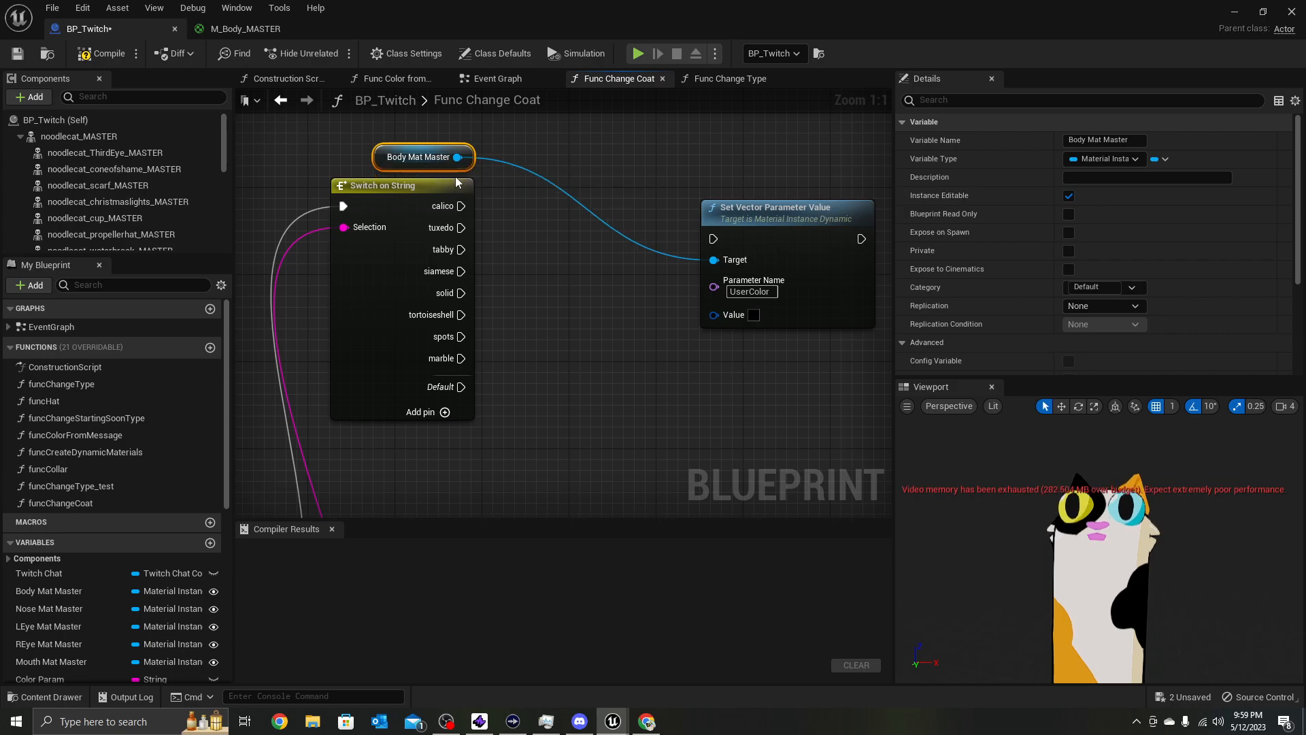
drag(733, 217, 657, 173)
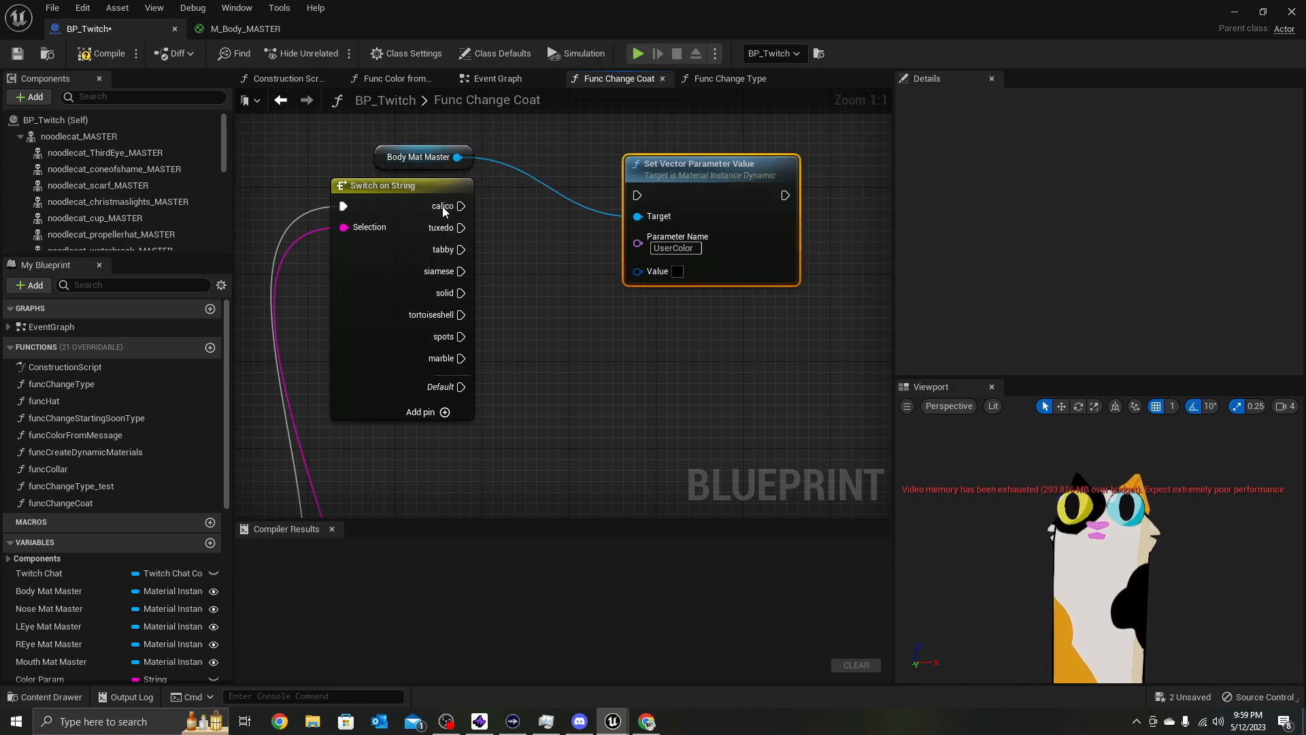
drag(462, 205, 637, 195)
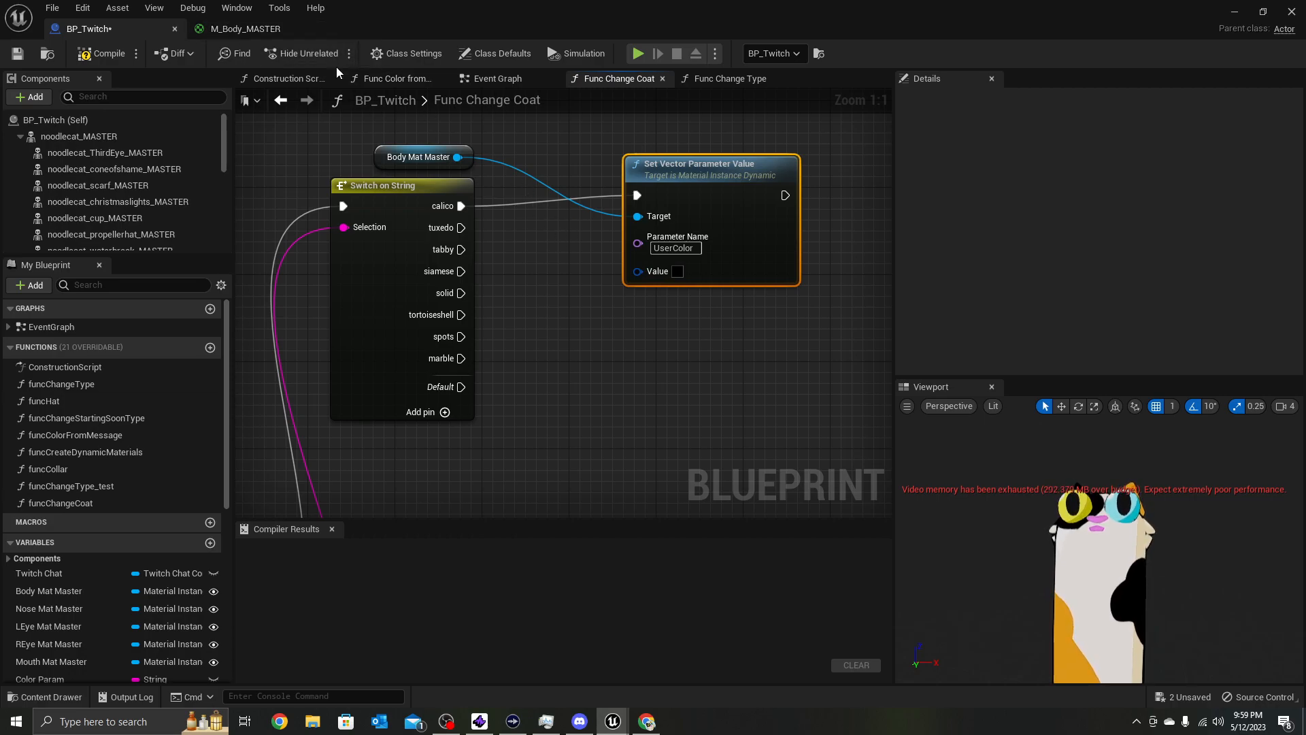
Copy the Hex sRGB value of the UserColor parameter's default colour in M_Body_MASTER, leaving the material's colour as it is
click(265, 32)
double_click(732, 337)
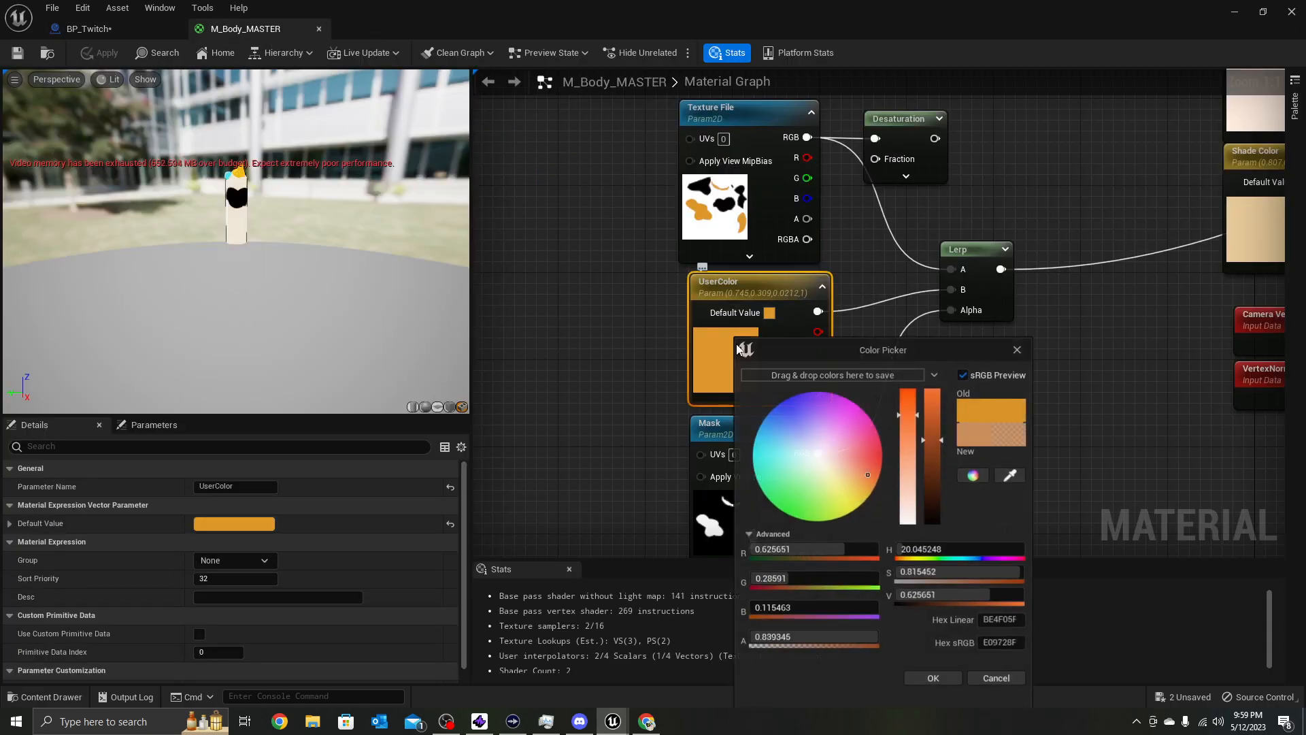
right_click(1000, 645)
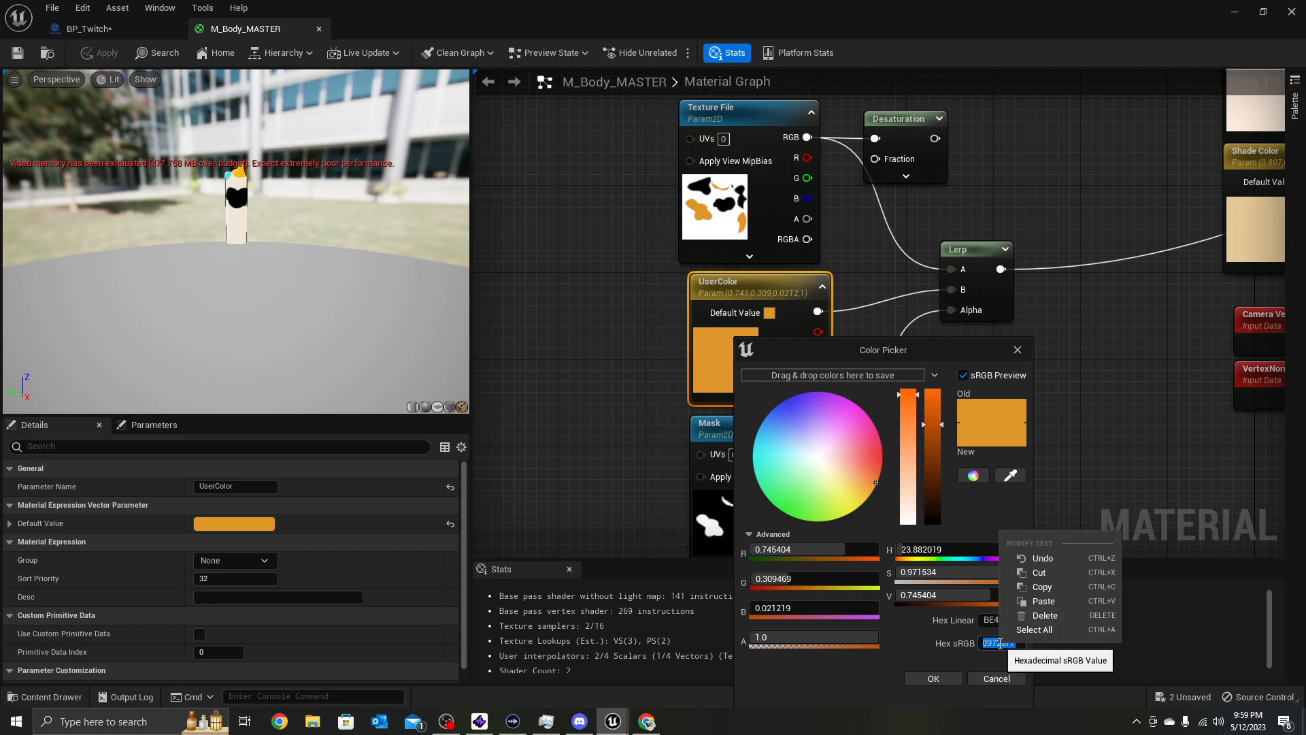
click(1046, 577)
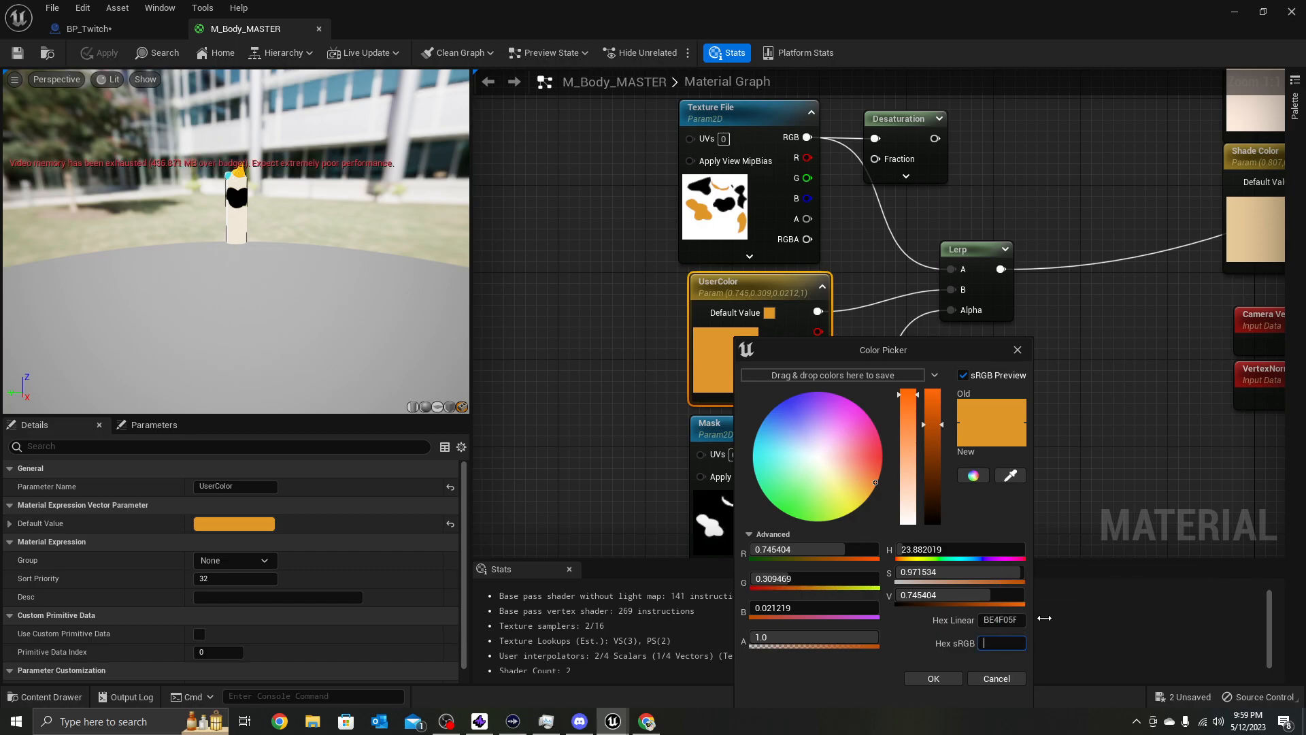
click(998, 679)
In BP_Twitch, set the calico node's UserColor Value to the copied orange Hex sRGB colour
click(72, 31)
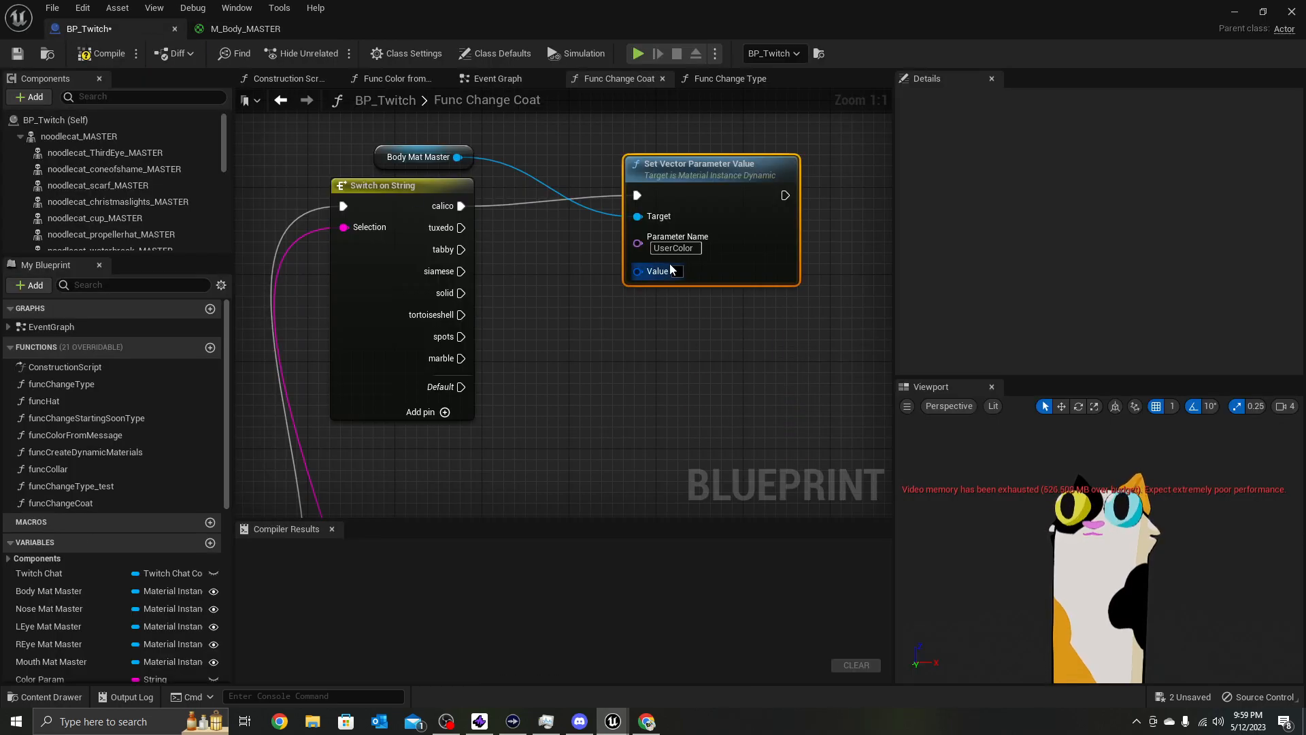
click(678, 270)
click(951, 582)
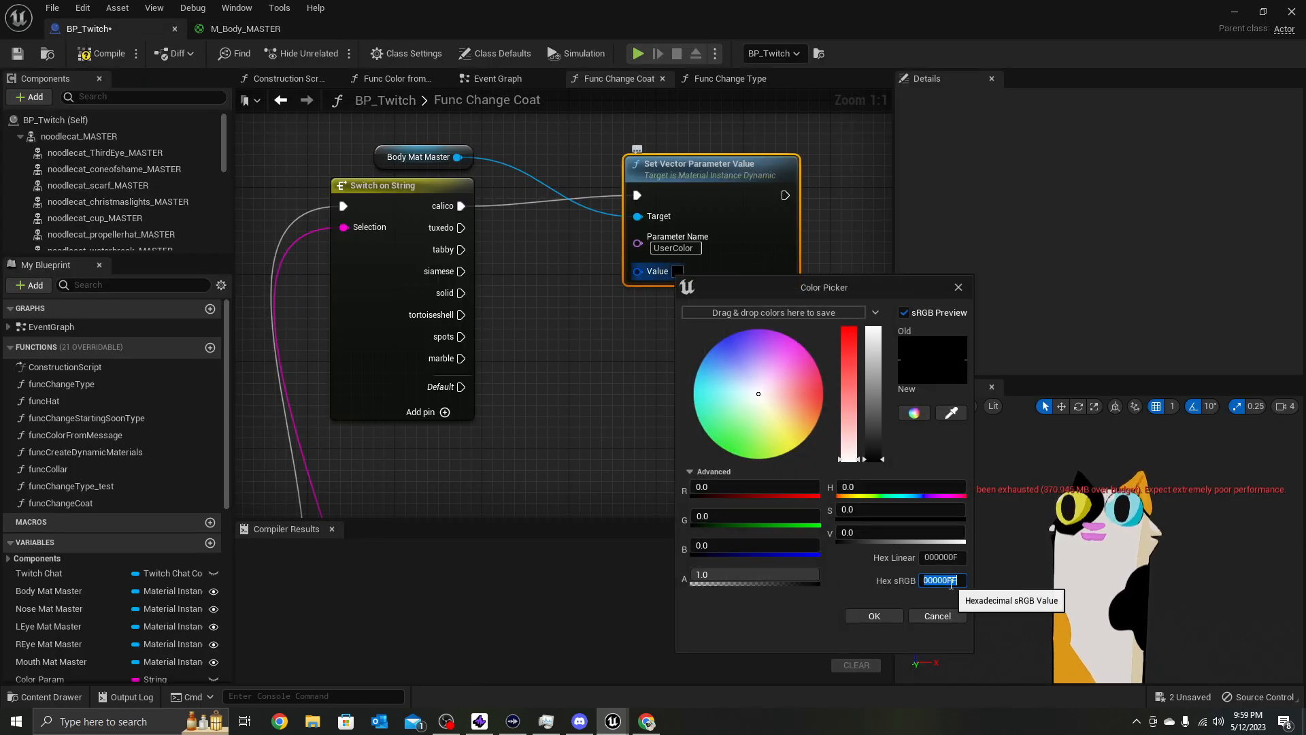
key(Return)
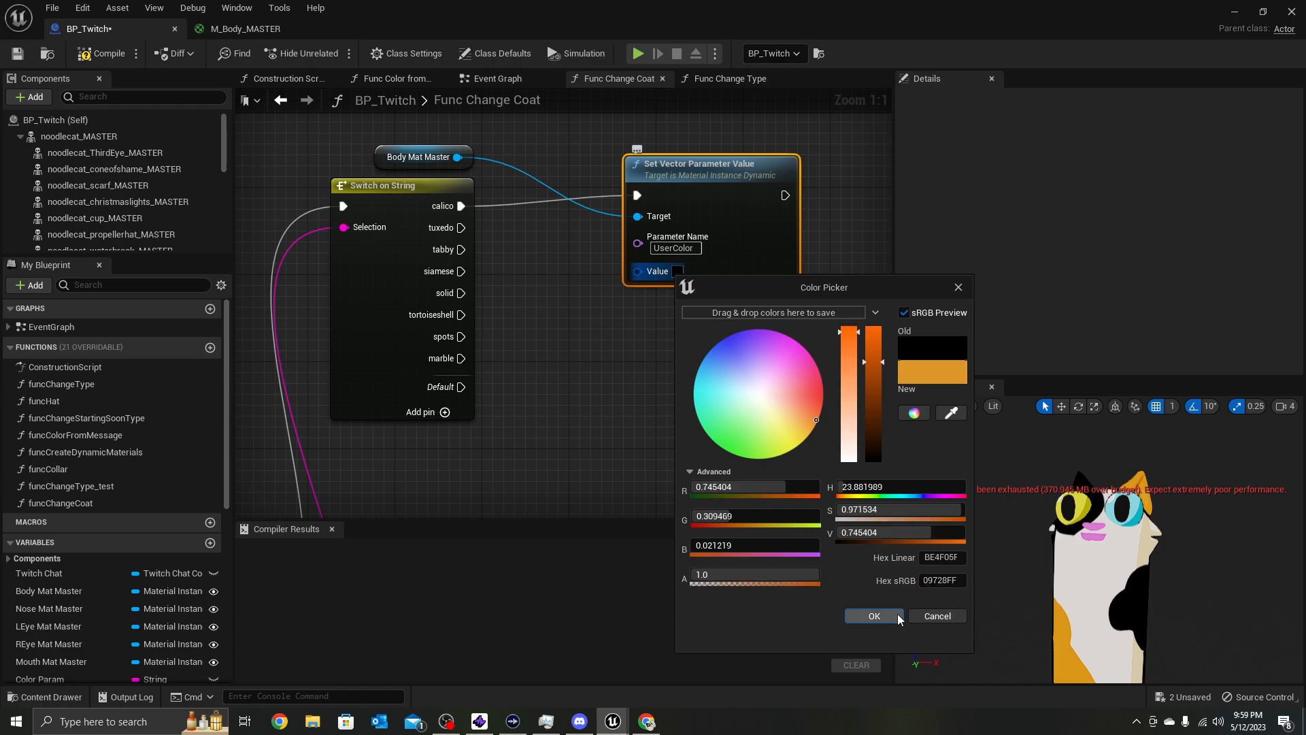
click(895, 616)
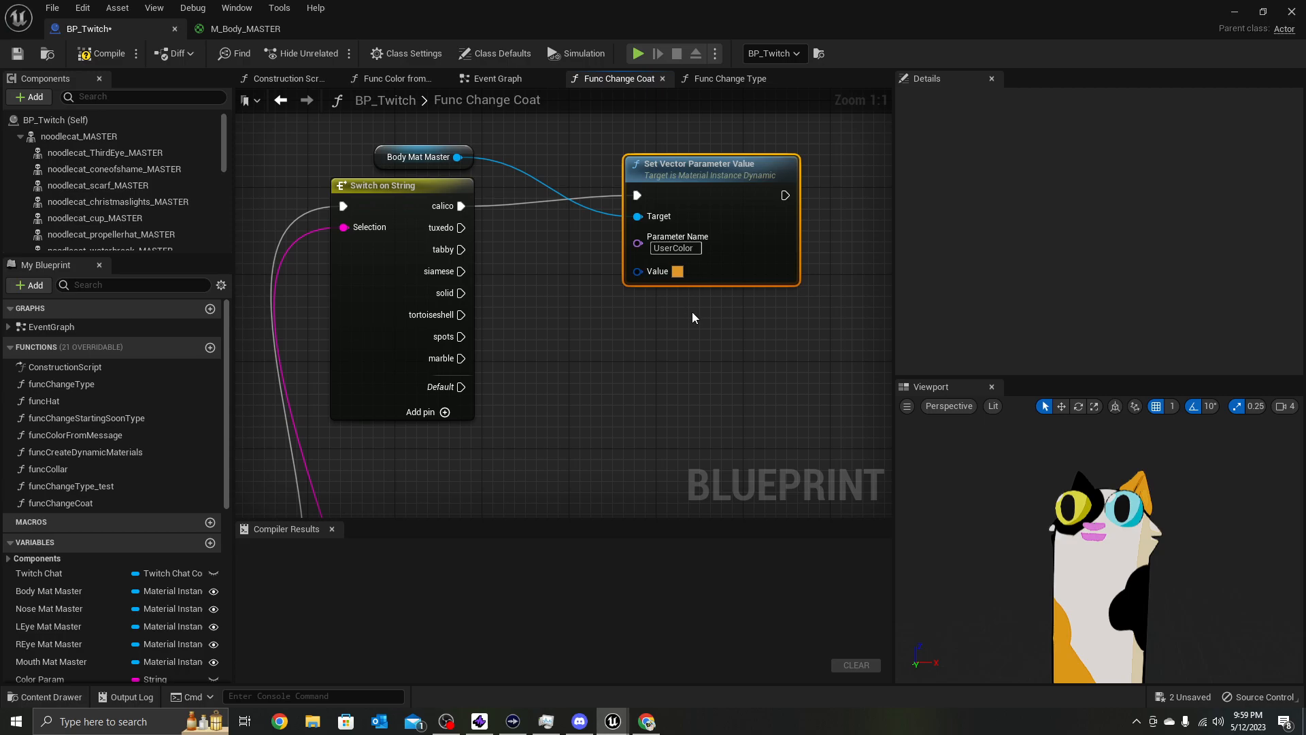
Duplicate the calico Set Vector Parameter Value node beside the original and connect the tuxedo output to the copy
drag(720, 262, 690, 249)
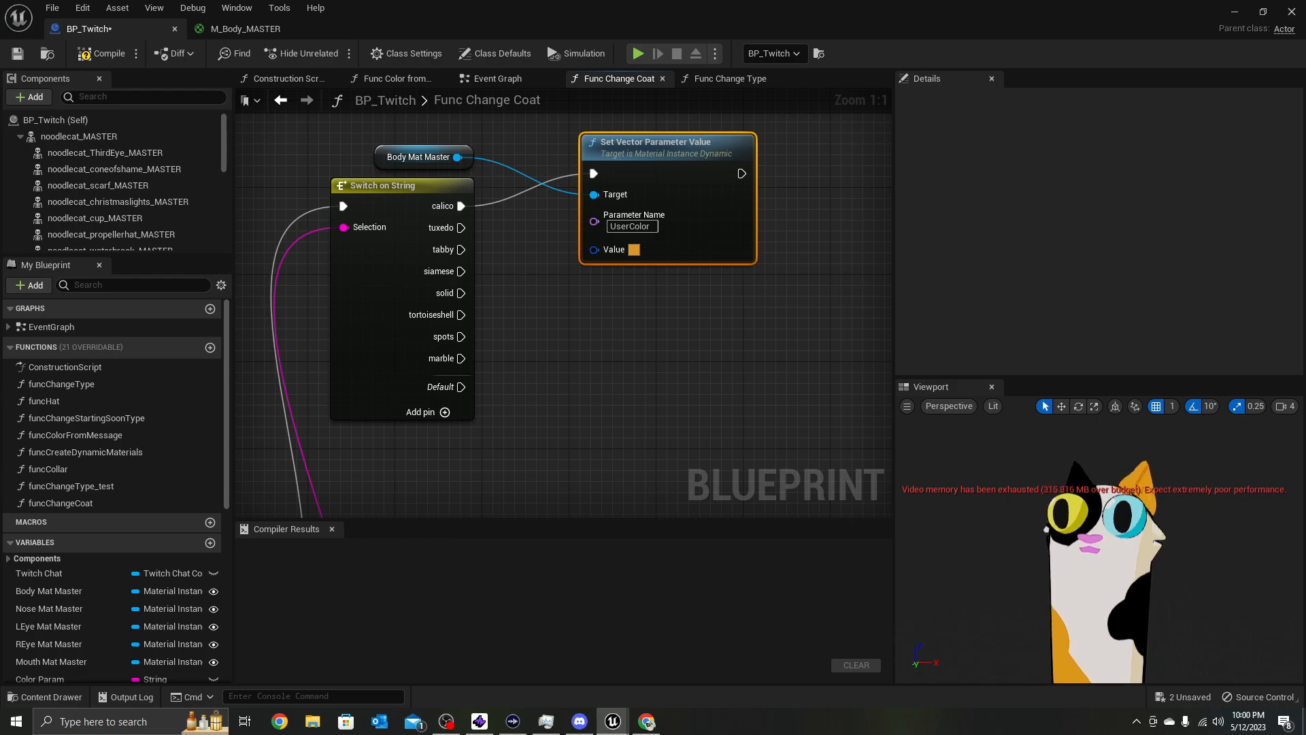
right_drag(711, 315, 583, 323)
key(ctrl+v)
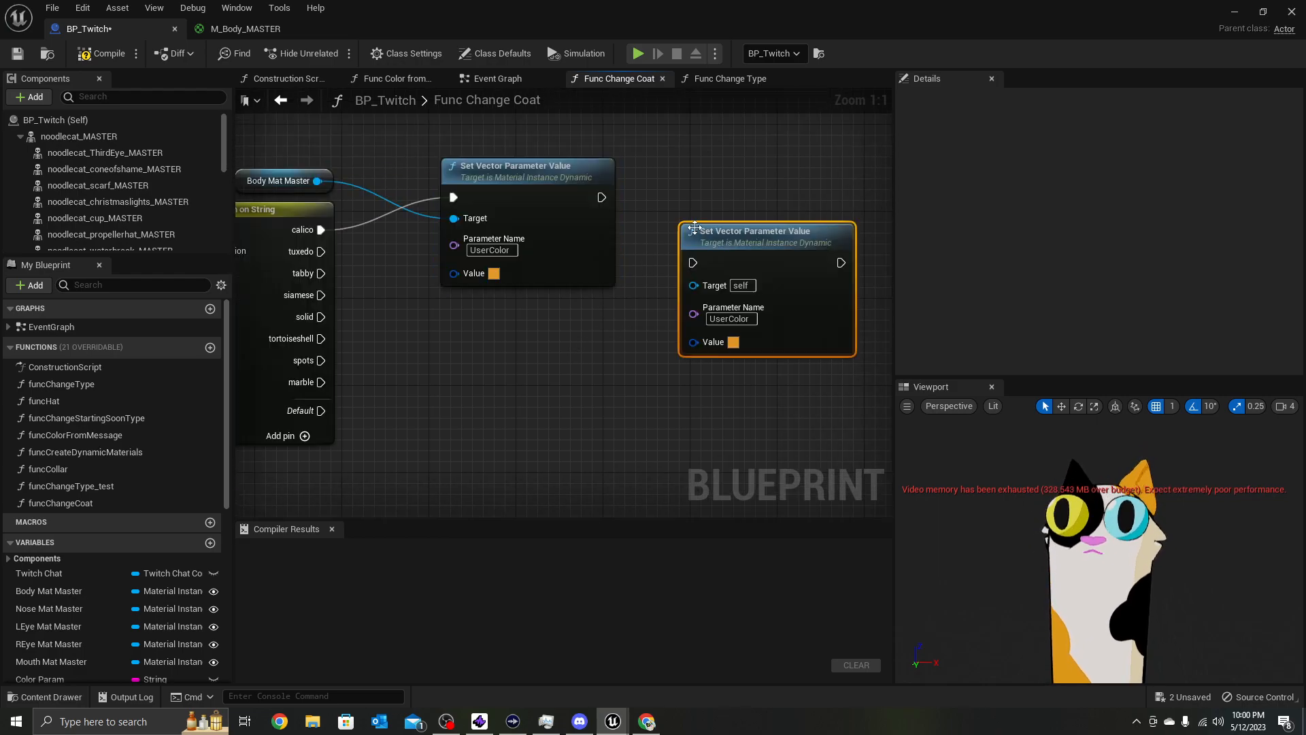
drag(694, 227, 651, 162)
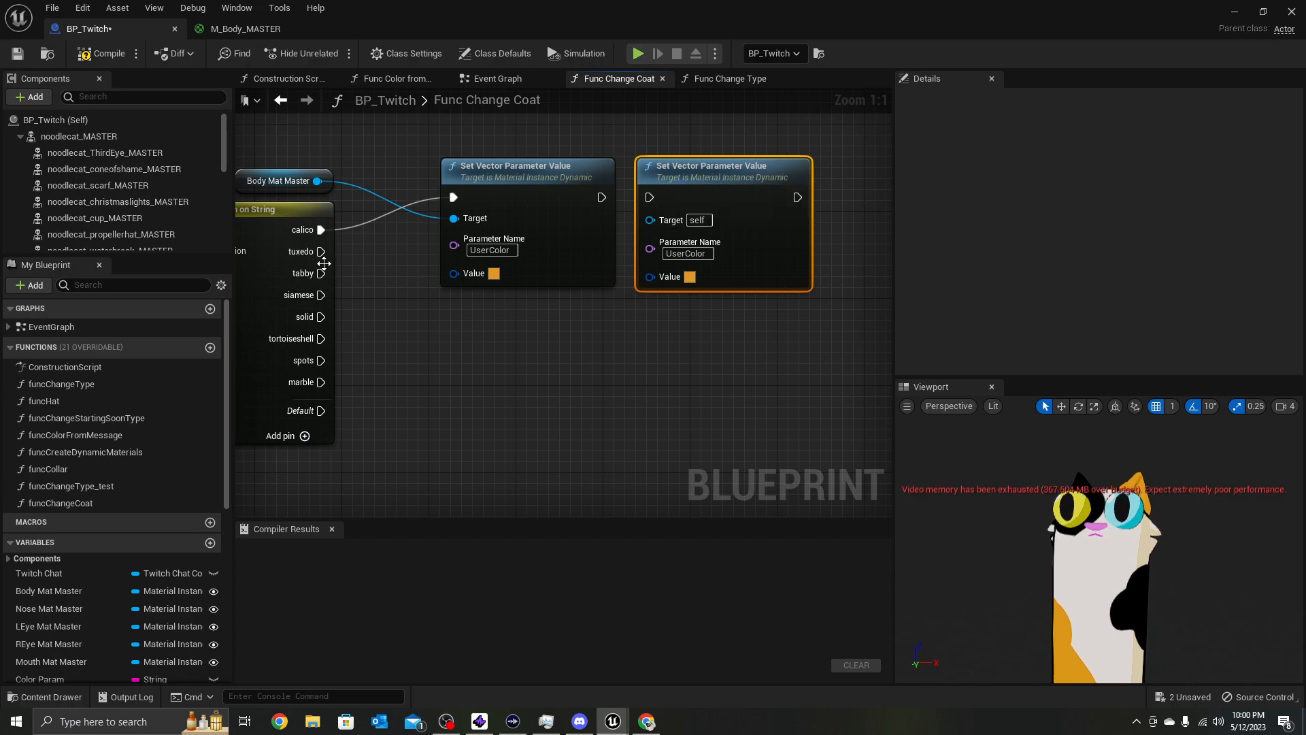
drag(322, 251, 638, 200)
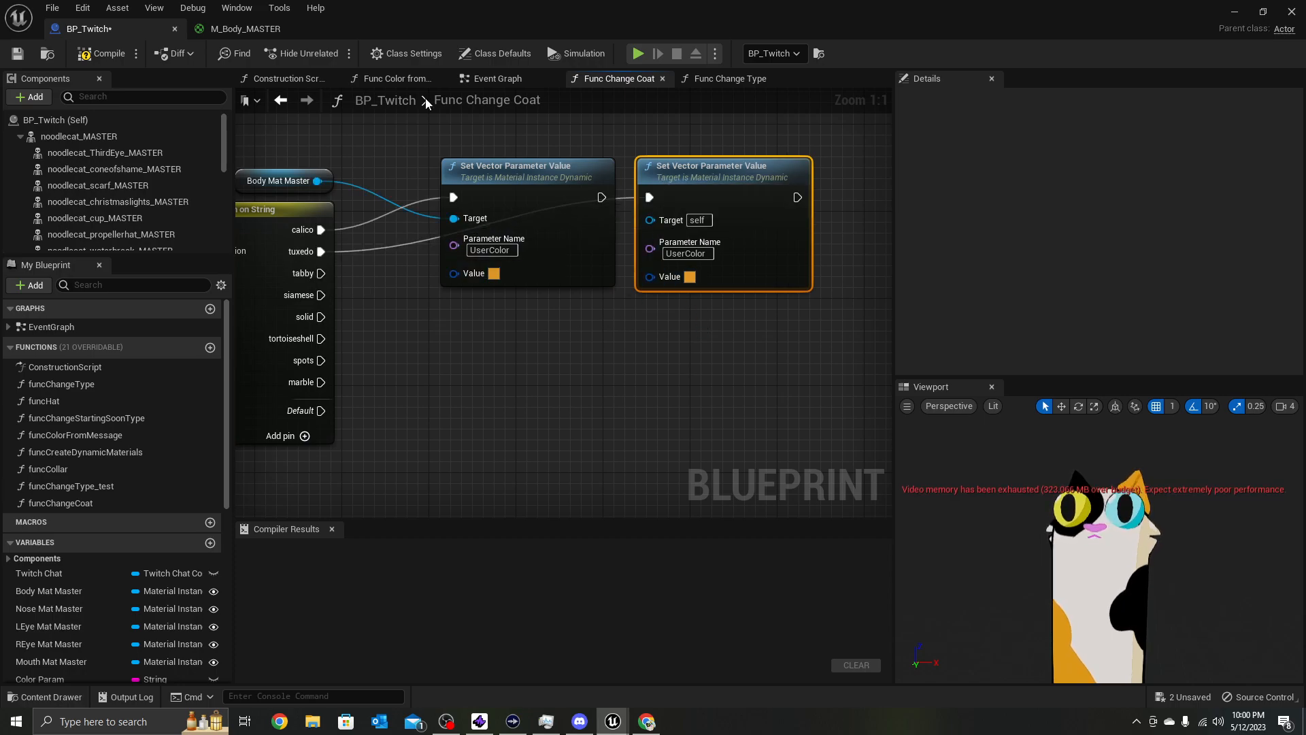
In M_Body_MASTER, assign the T_body_Tuxedo01 texture to the Texture File parameter
click(244, 29)
click(693, 203)
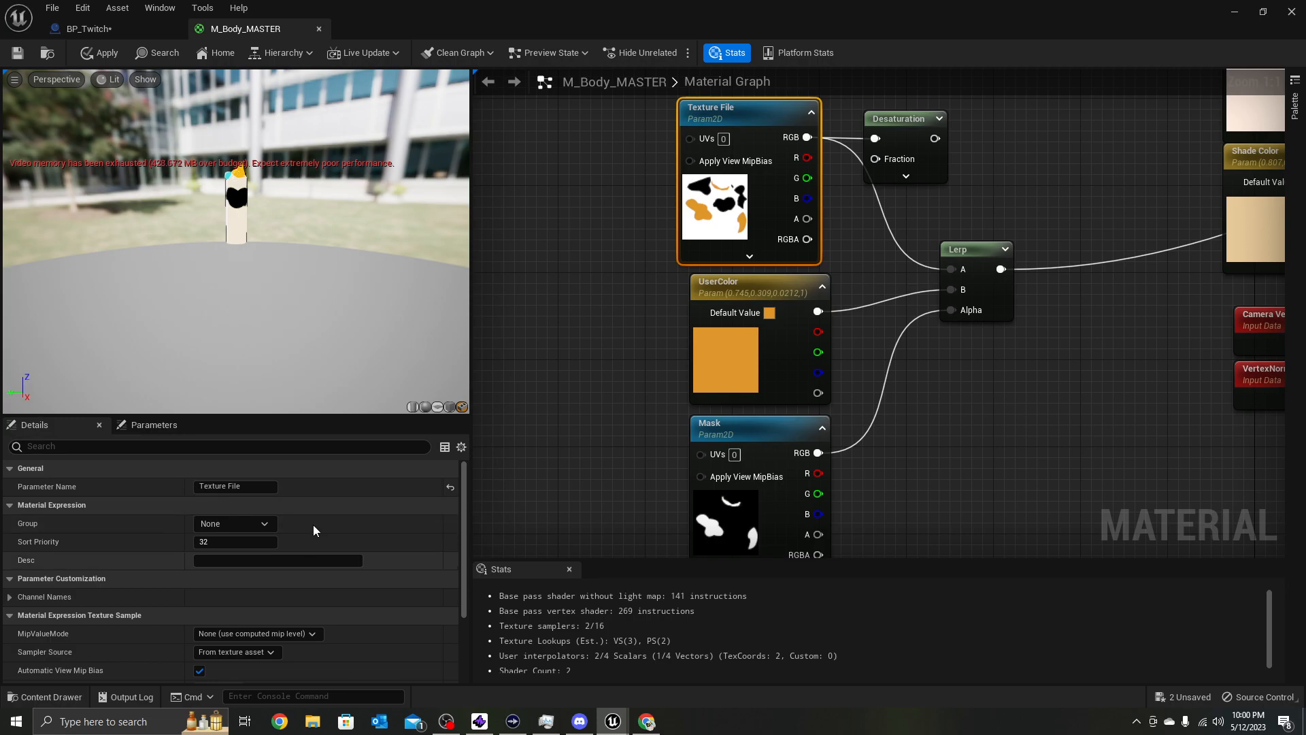
right_drag(230, 194, 275, 268)
drag(275, 233, 402, 256)
mouse_move(275, 234)
middle_down()
mouse_move(392, 131)
mouse_move(337, 254)
mouse_move(286, 214)
mouse_move(254, 253)
mouse_move(276, 238)
middle_up()
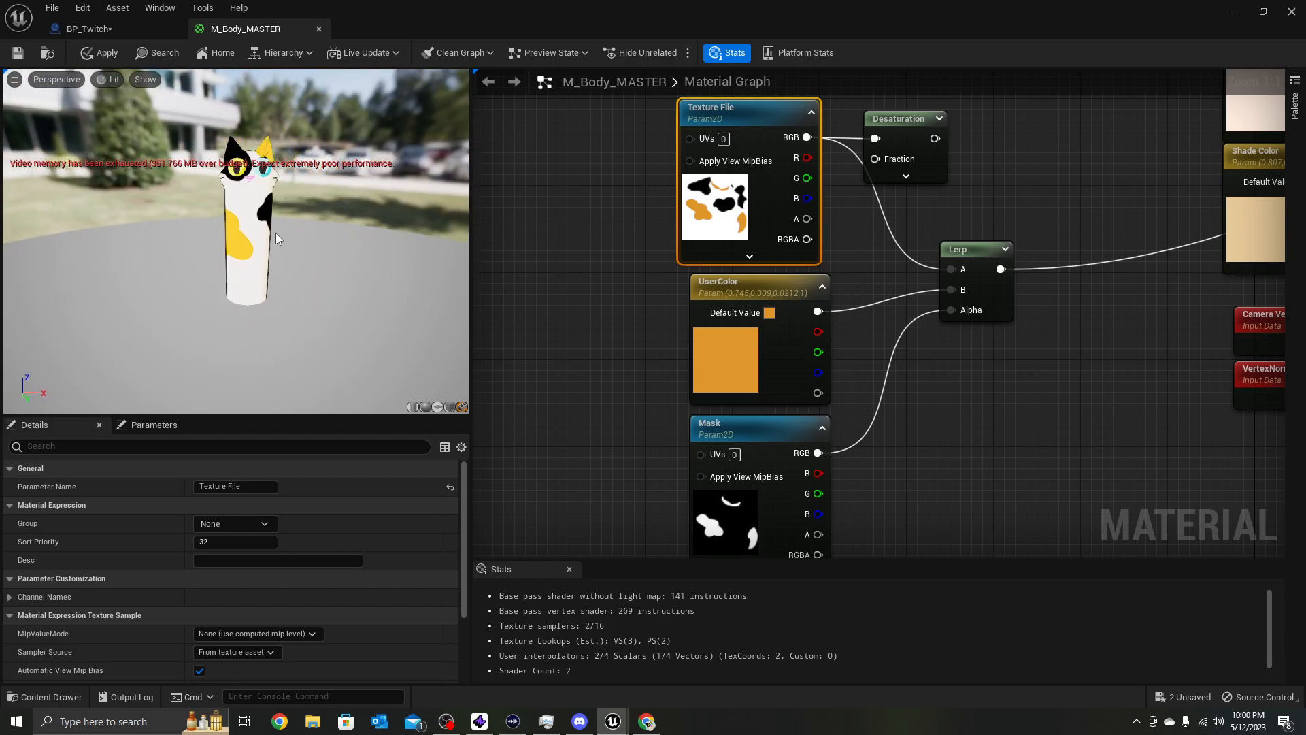
right_drag(276, 238, 271, 228)
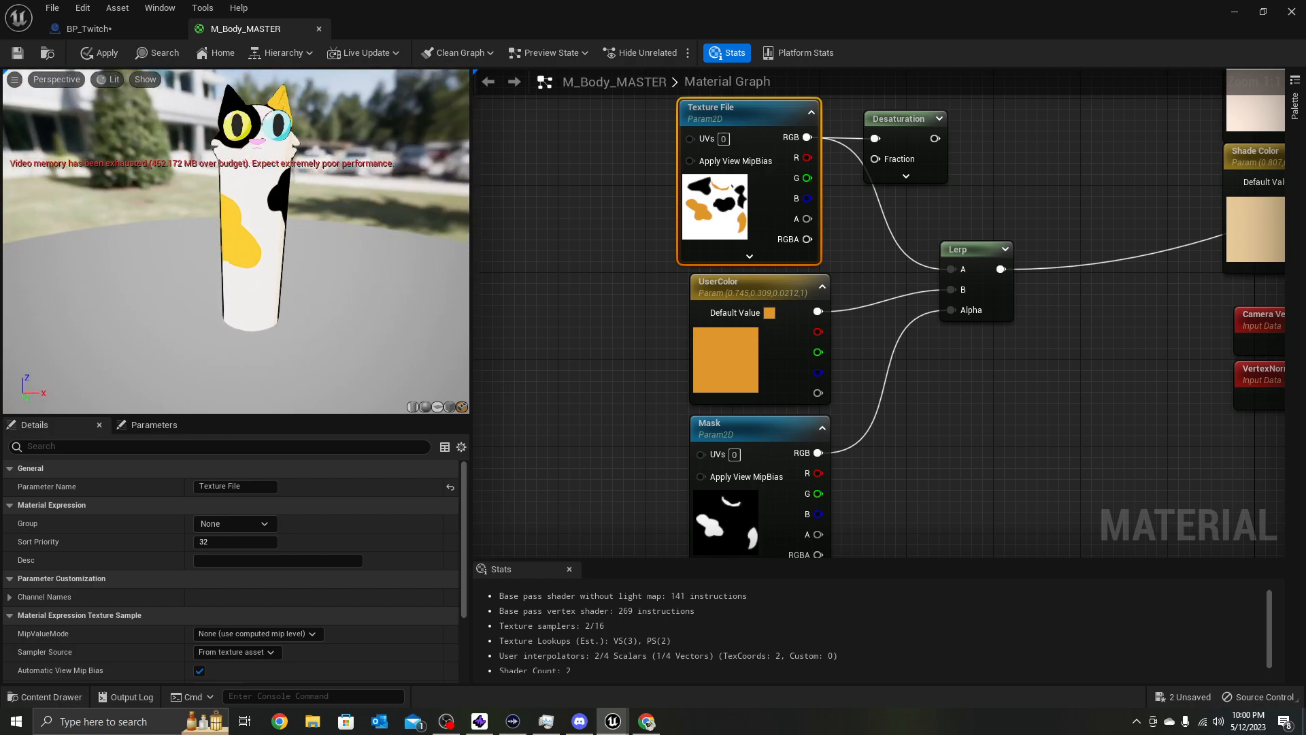
mouse_move(271, 227)
middle_down()
mouse_move(265, 248)
mouse_move(256, 234)
middle_up()
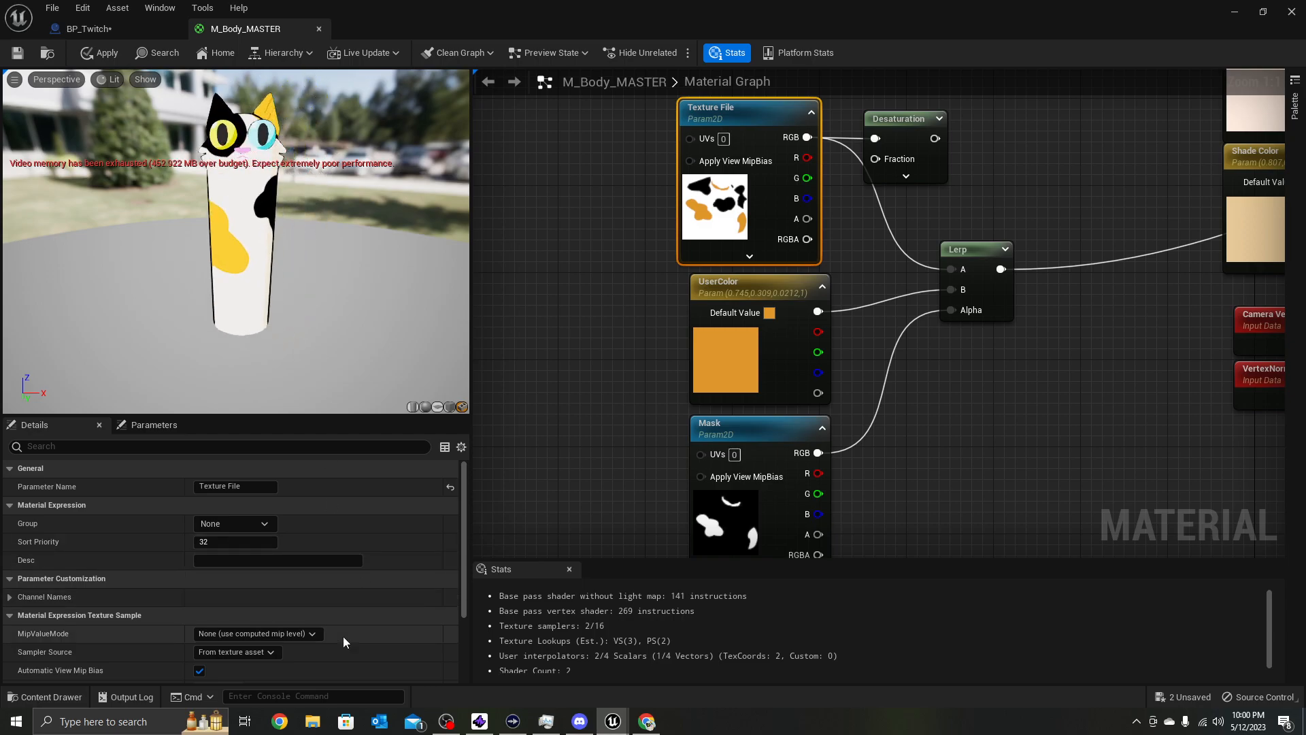
scroll(207, 568, down, 3)
scroll(256, 581, down, 1)
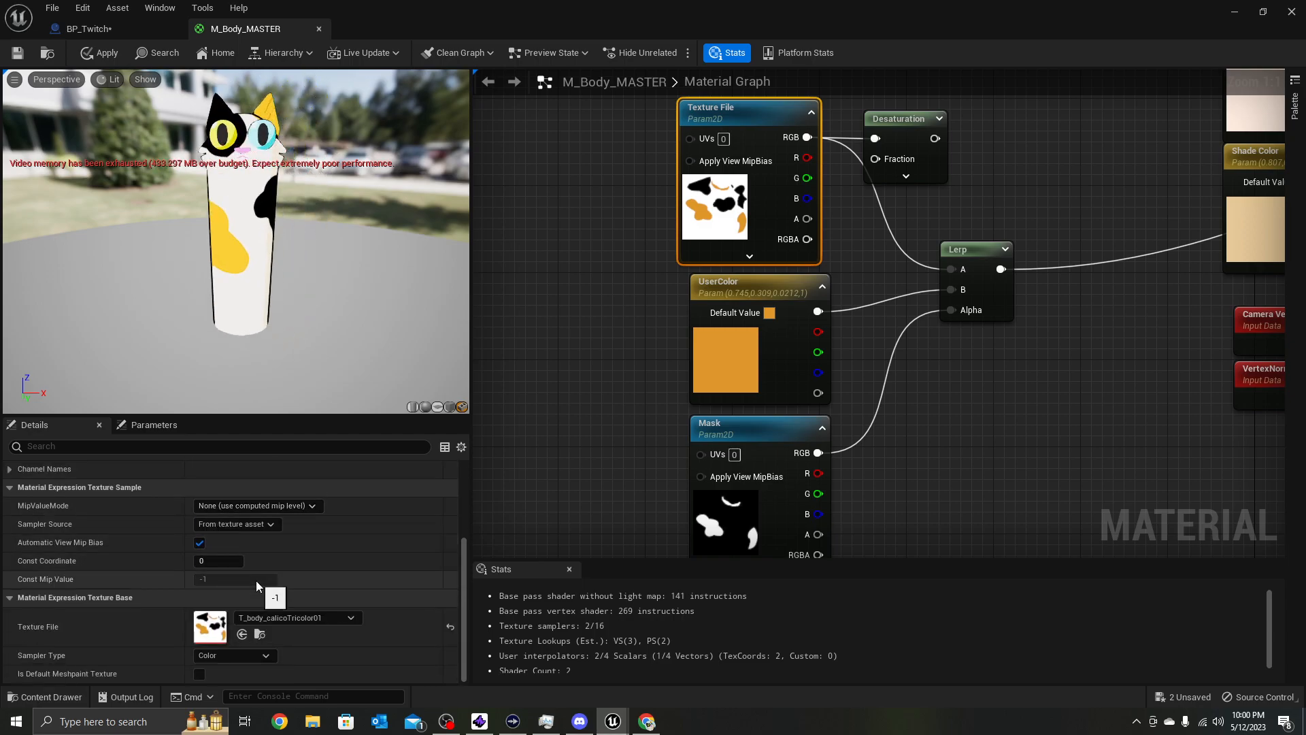
click(278, 615)
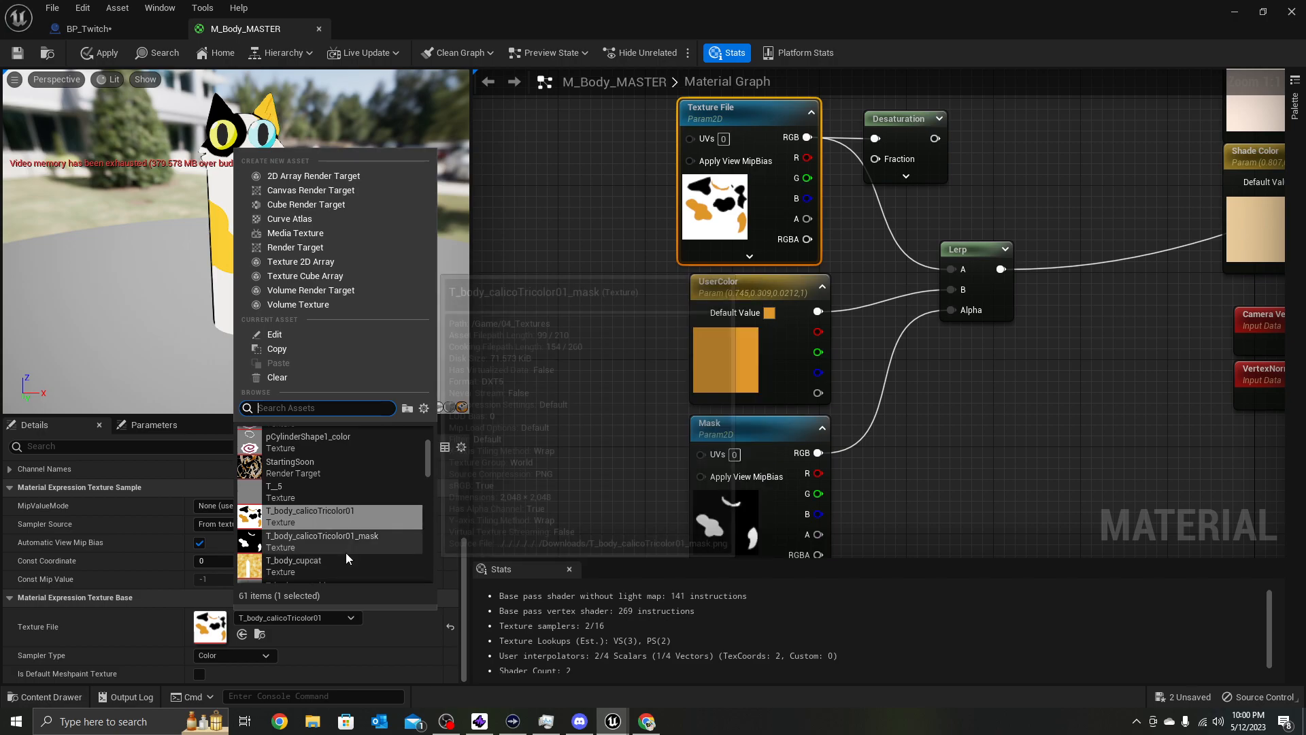
scroll(345, 555, up, 3)
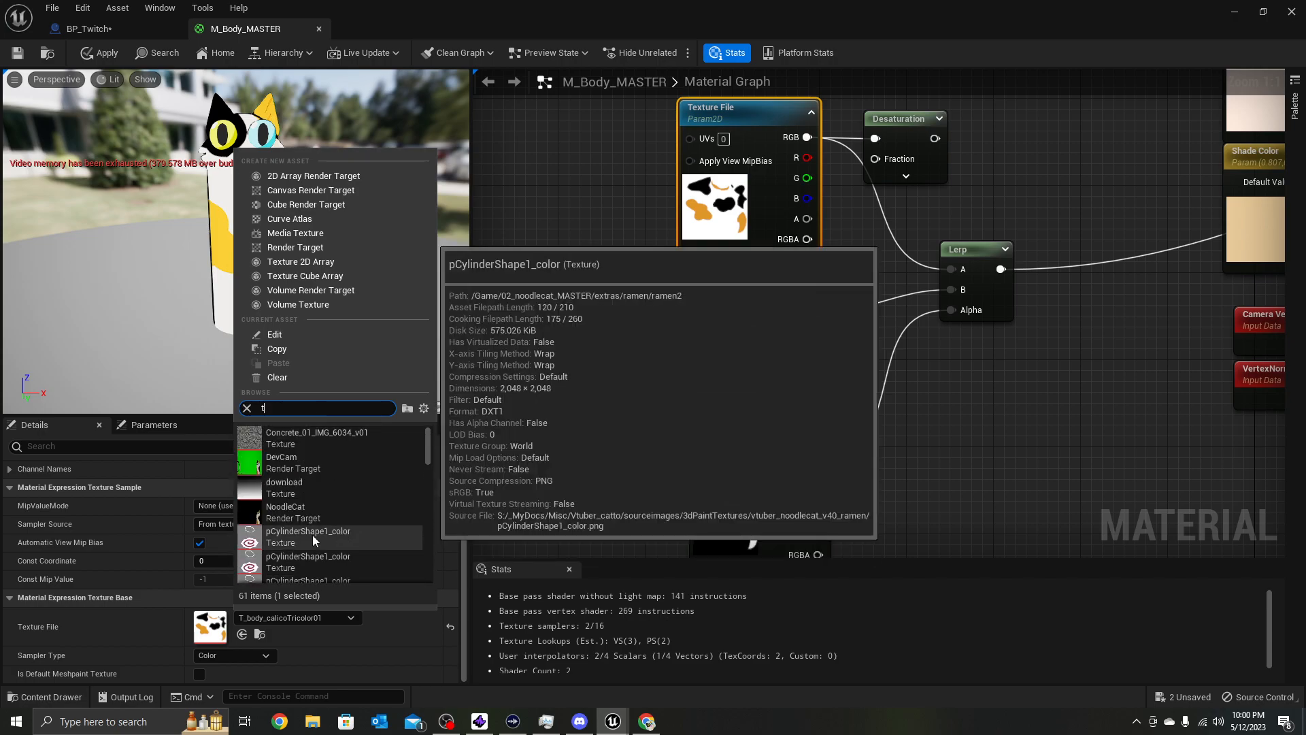
scroll(313, 535, down, 3)
key(BackSpace)
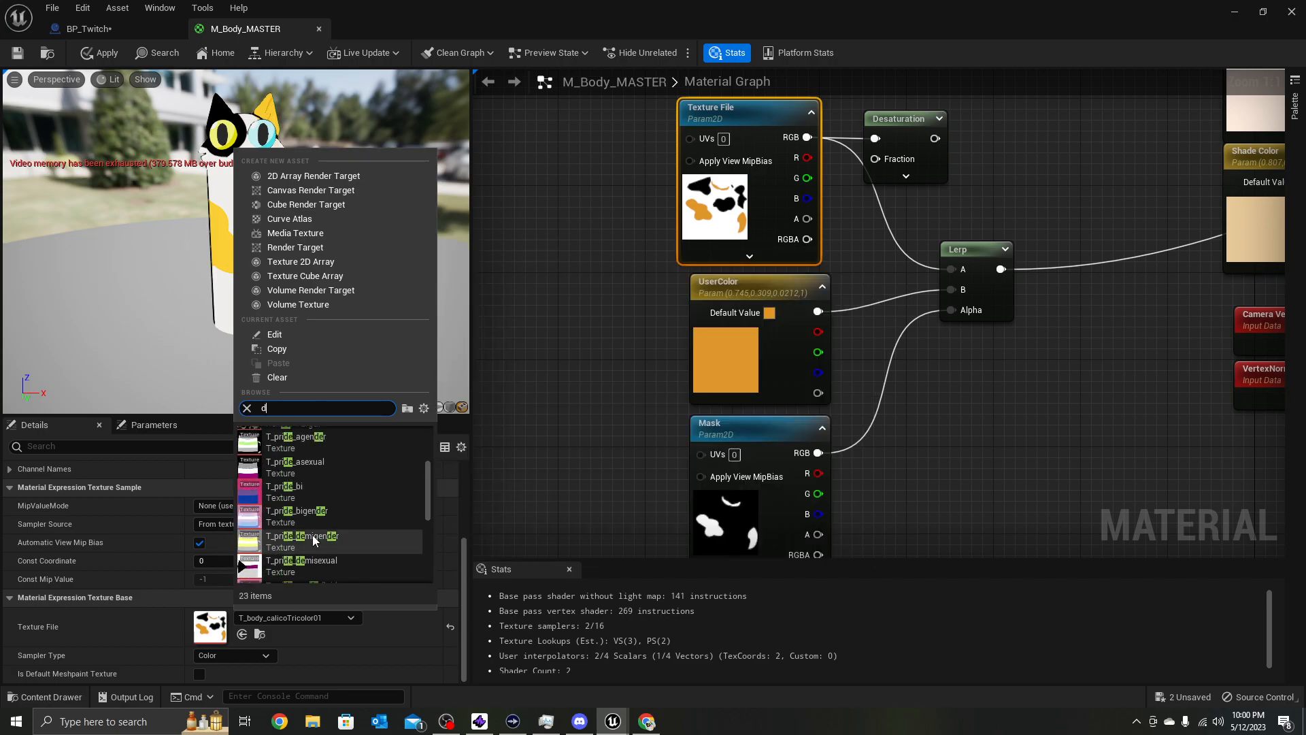
key(BackSpace)
text(edo)
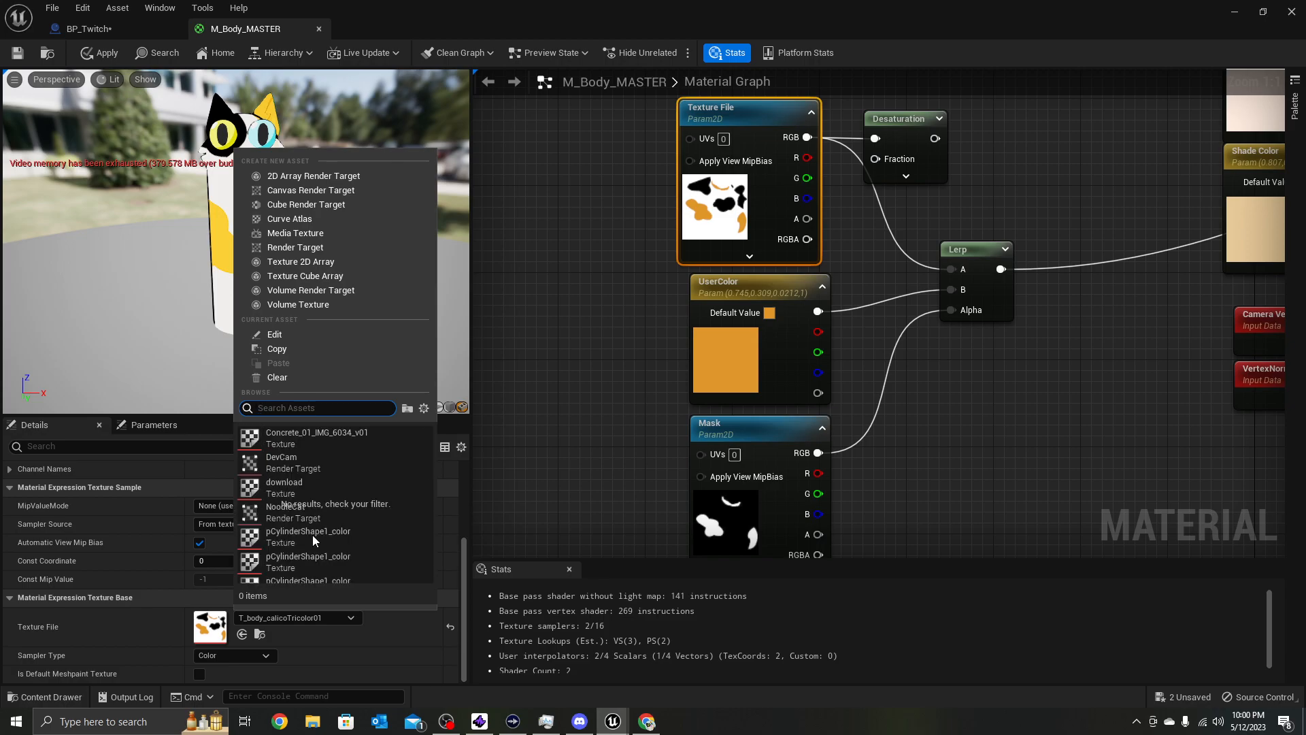
click(298, 437)
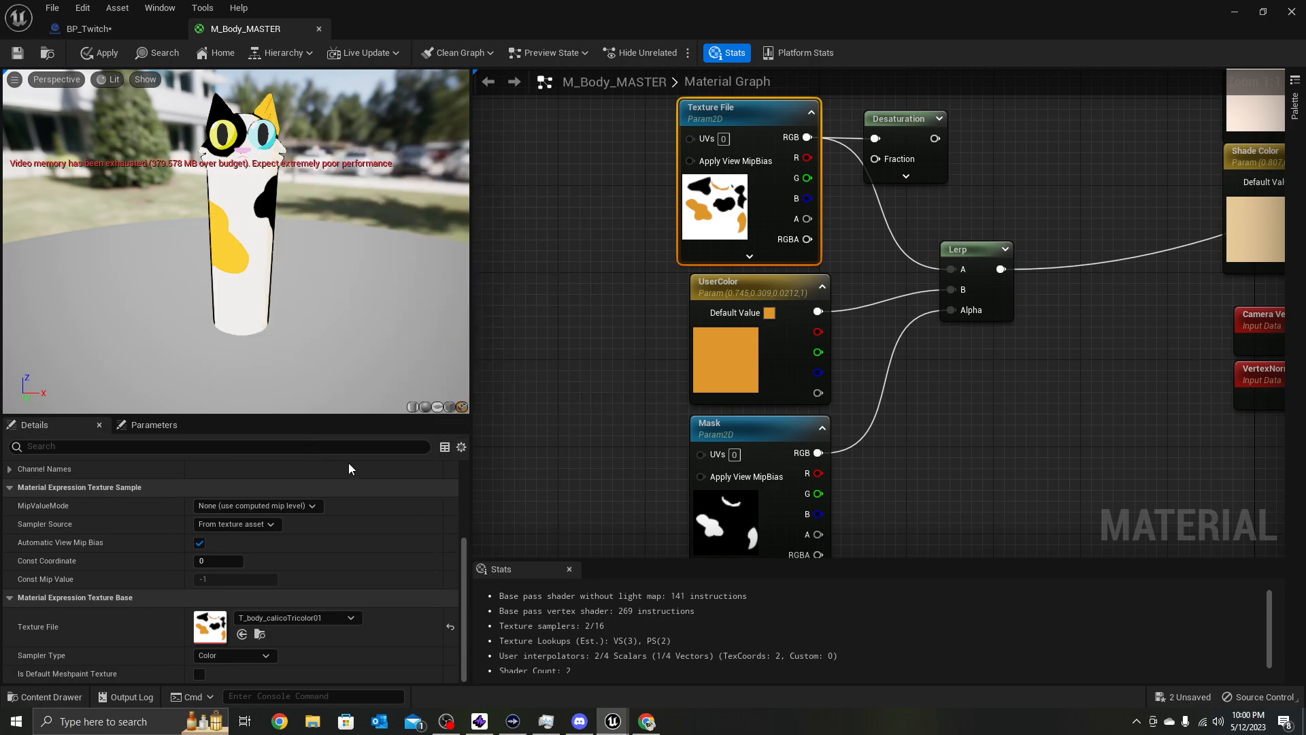
Assign the T_body_tuxedo1_mask texture to the material's Mask parameter
click(721, 511)
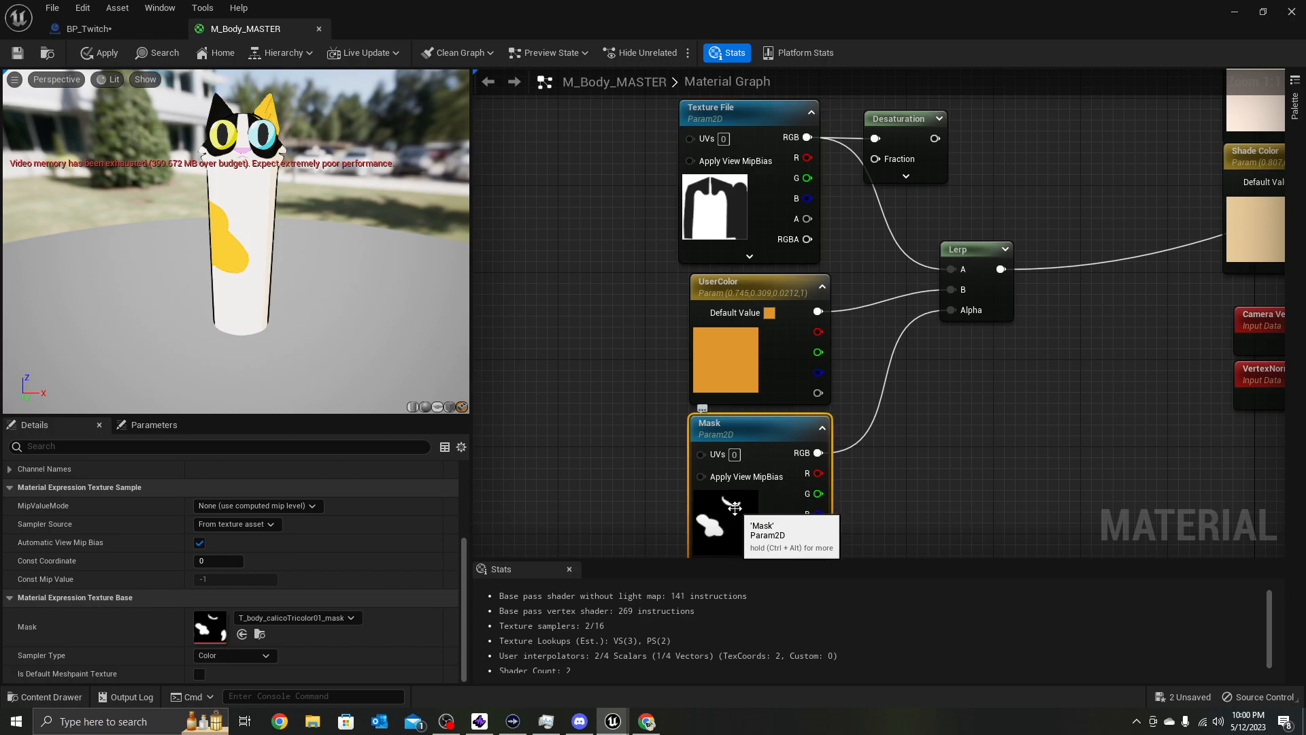
click(257, 617)
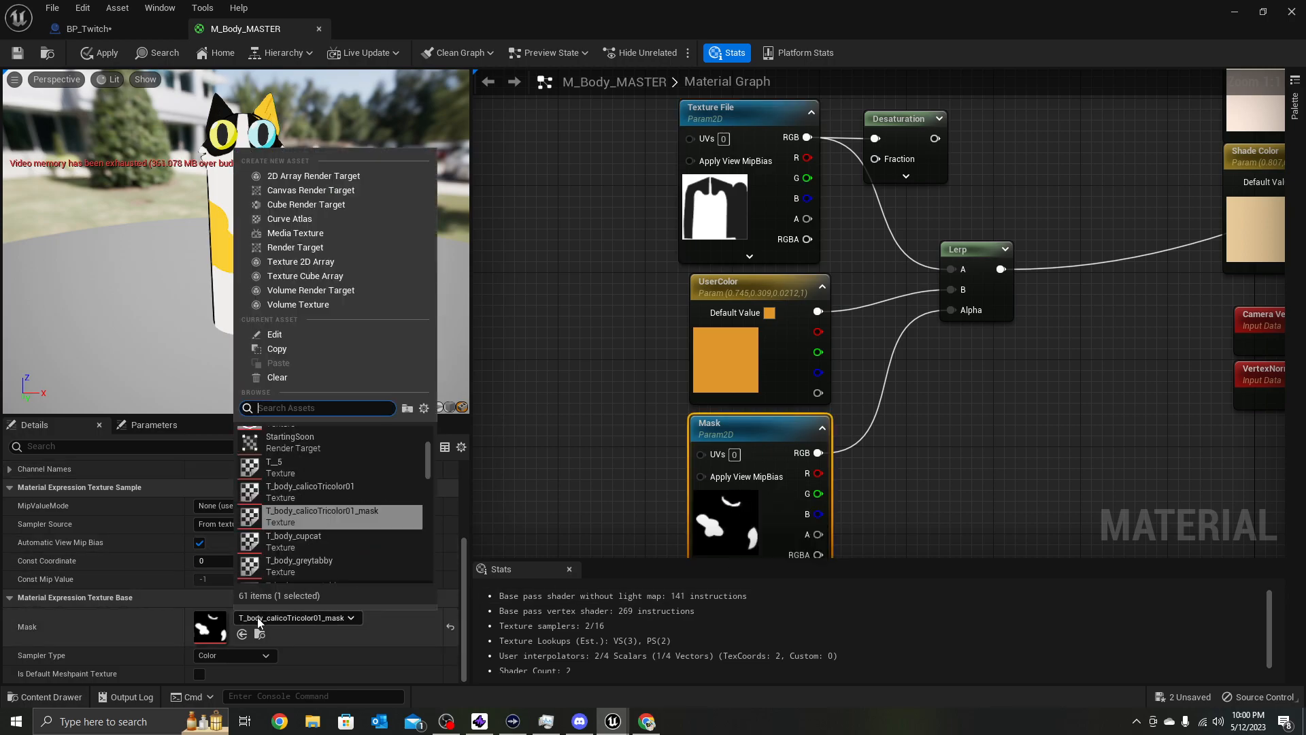
click(318, 468)
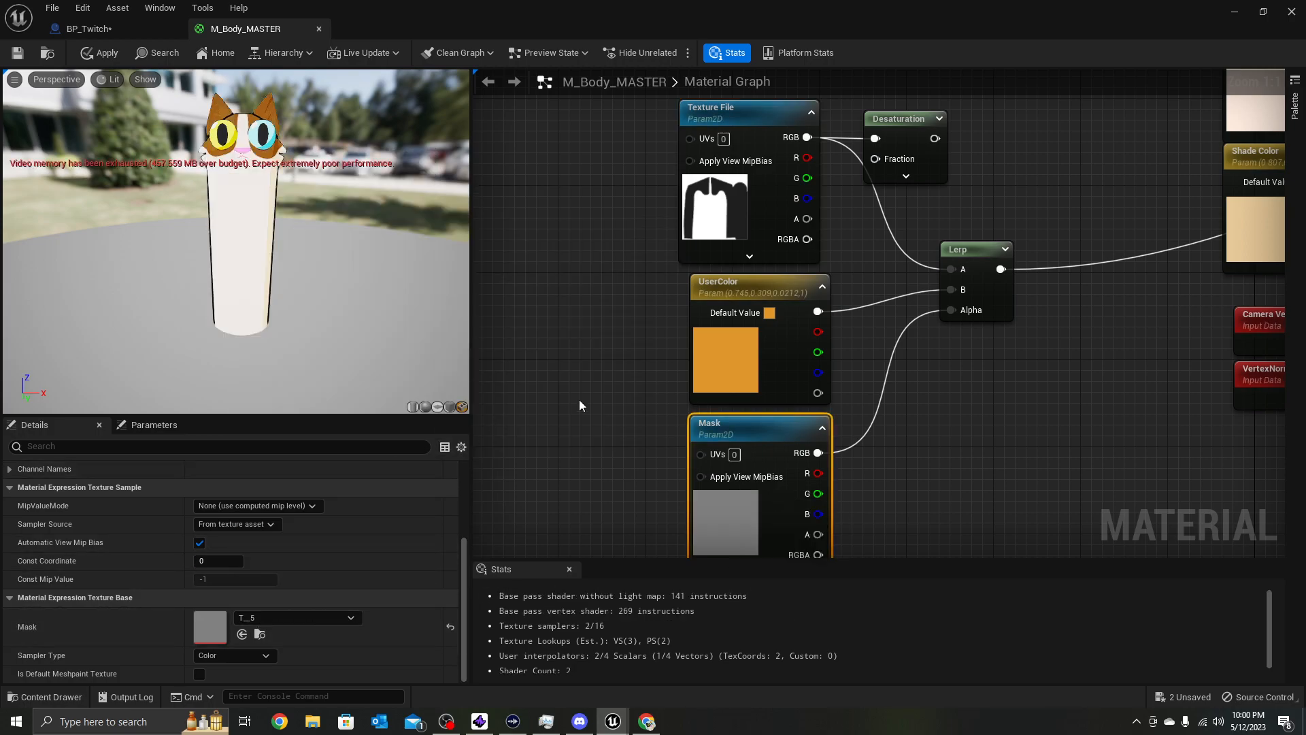
click(313, 617)
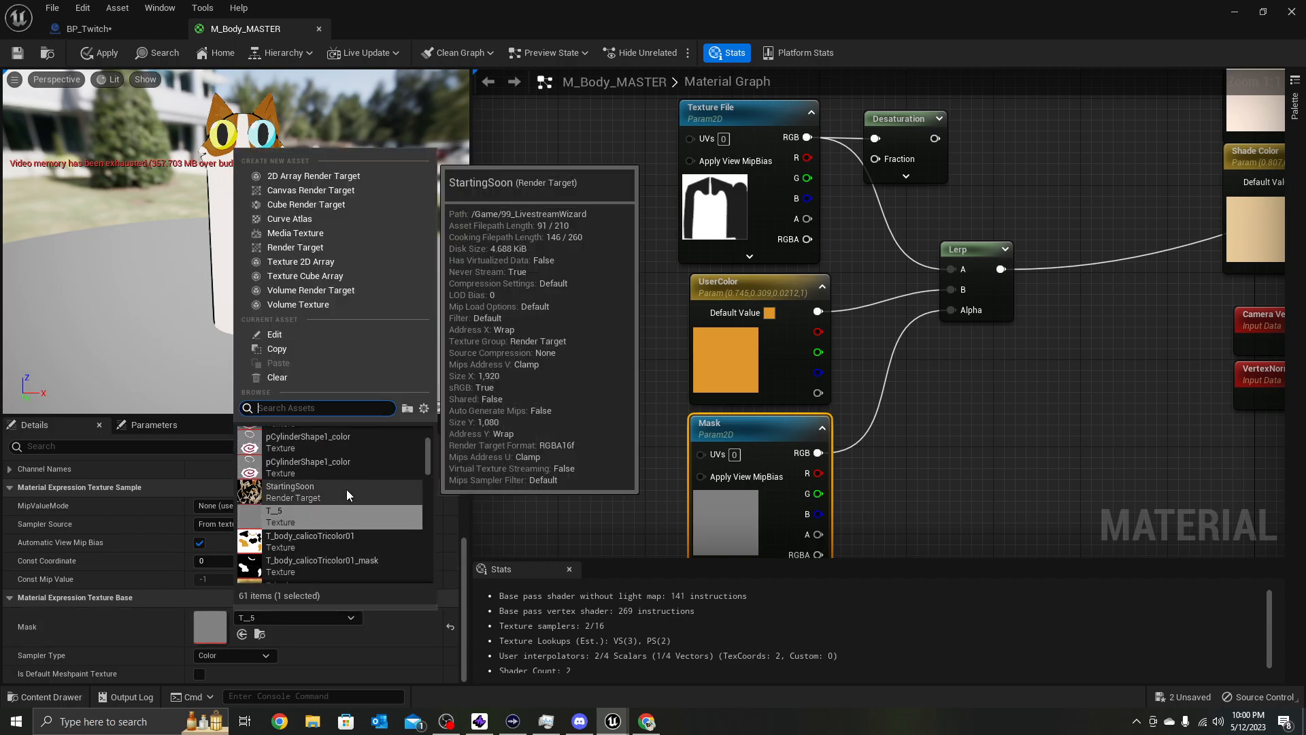
text(edo)
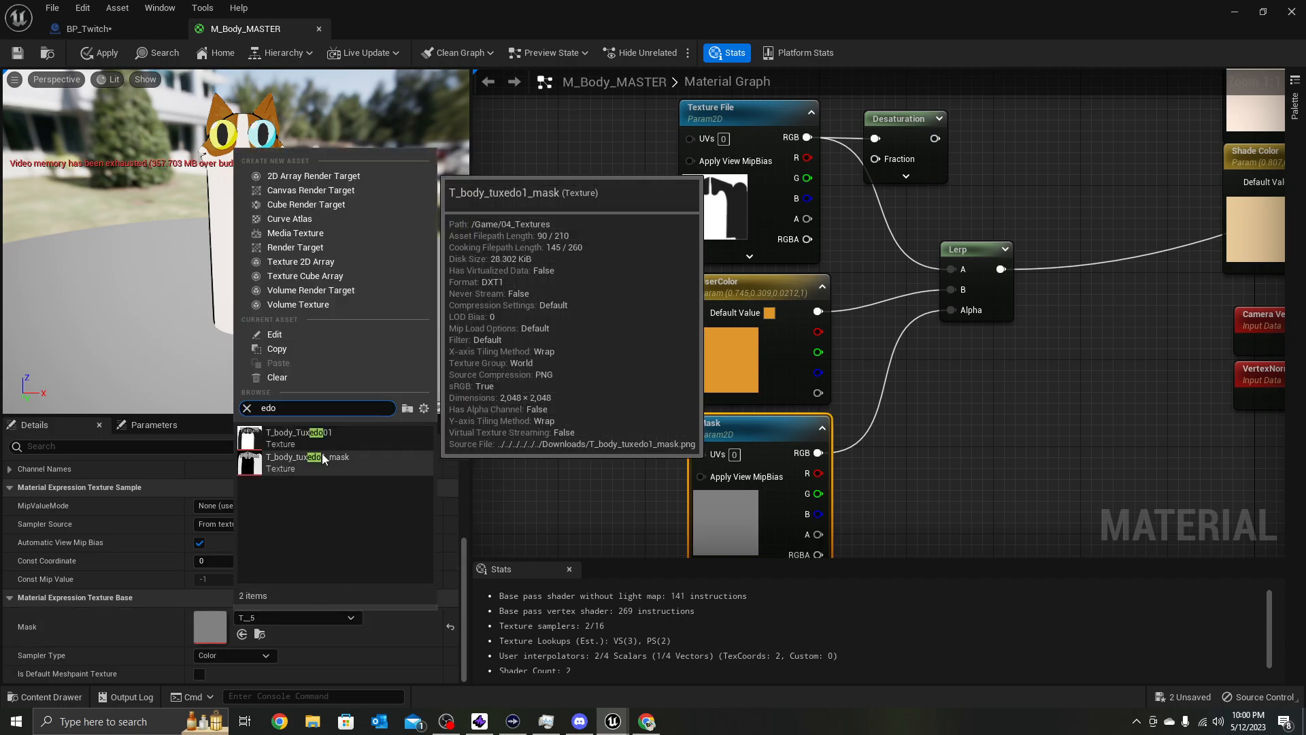
click(308, 459)
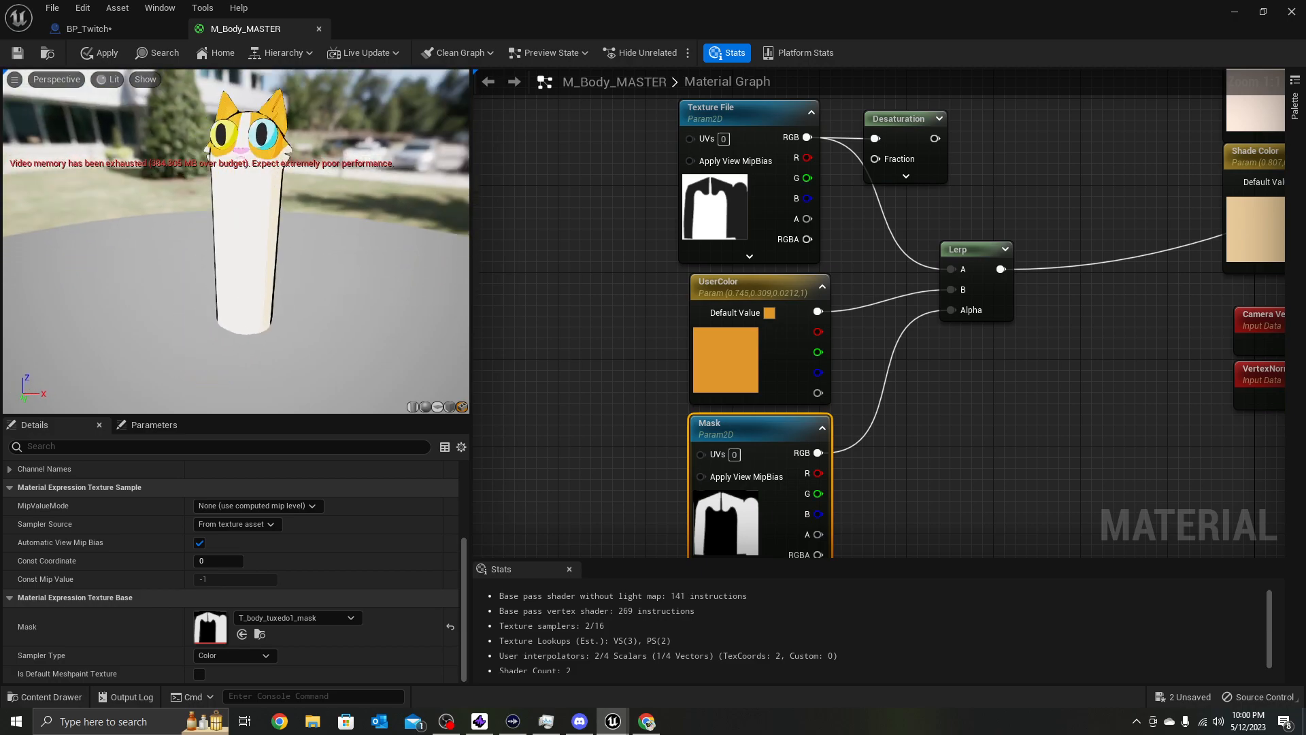
Set the UserColor parameter's default colour to black in M_Body_MASTER
double_click(698, 354)
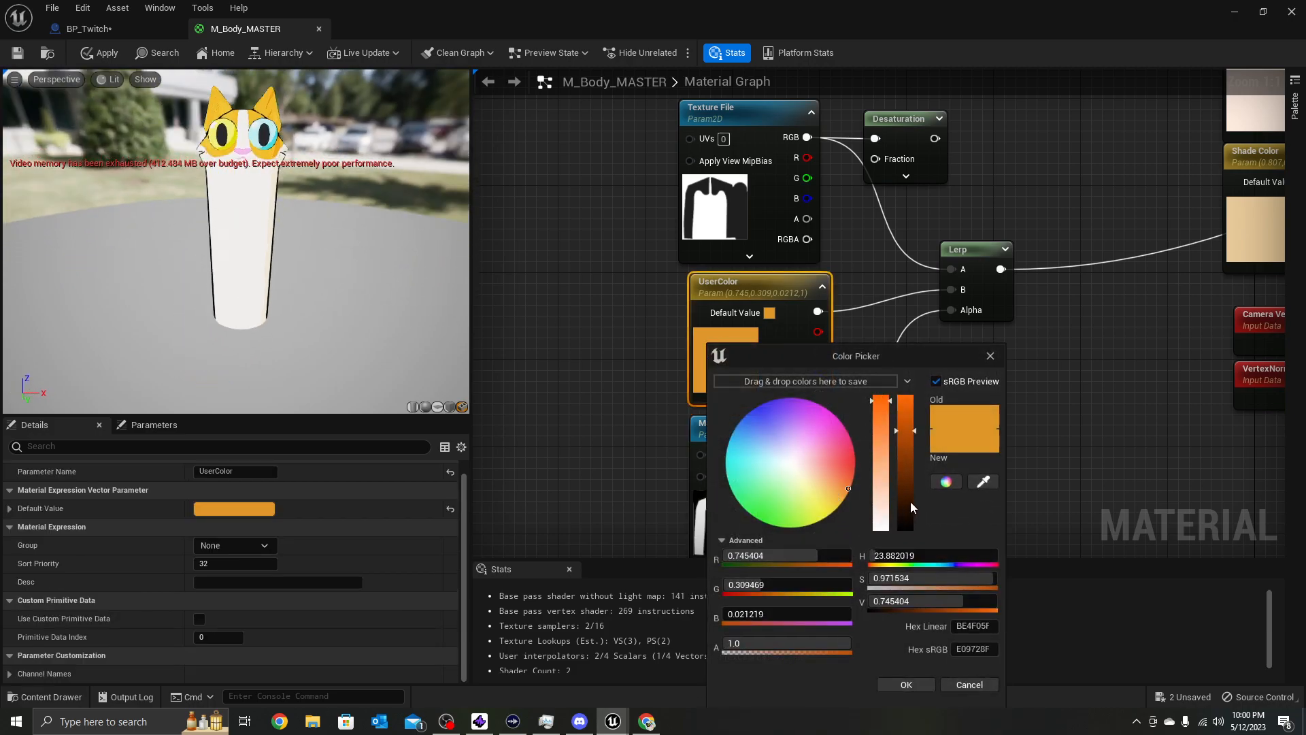
drag(909, 502, 905, 544)
drag(881, 408, 878, 546)
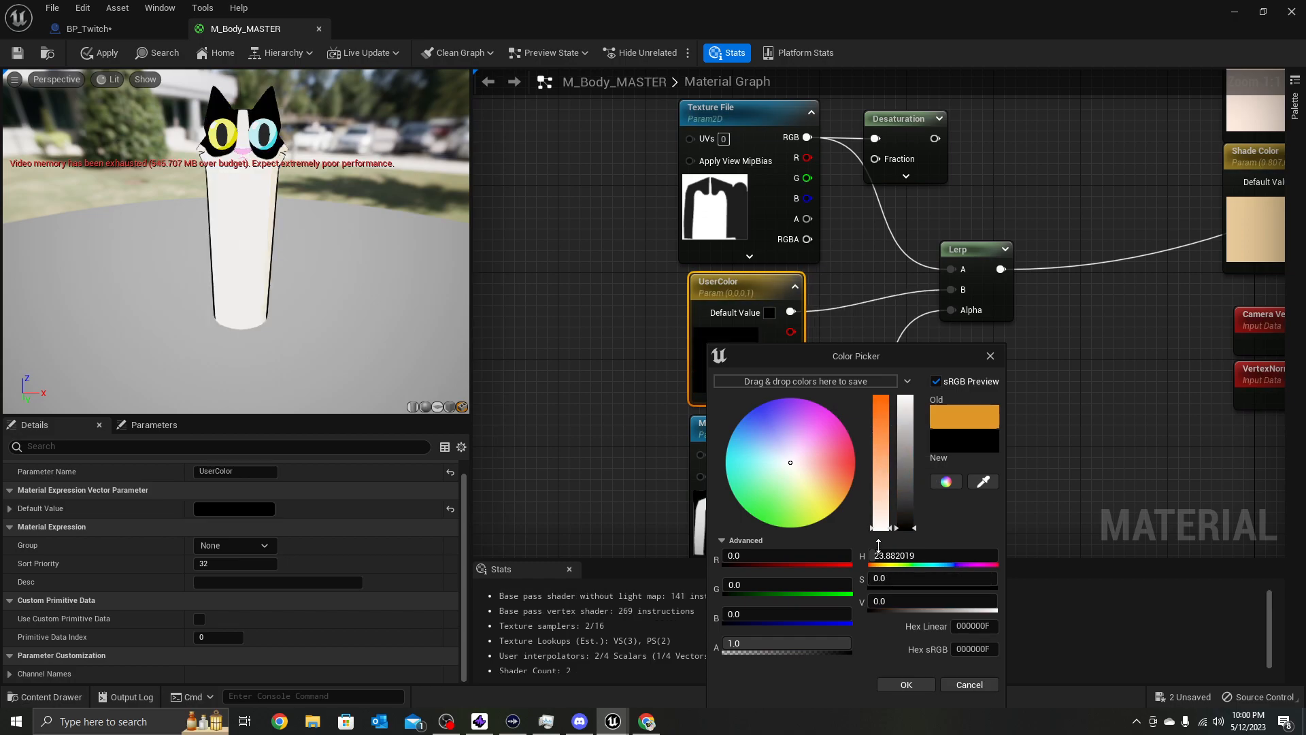
click(906, 685)
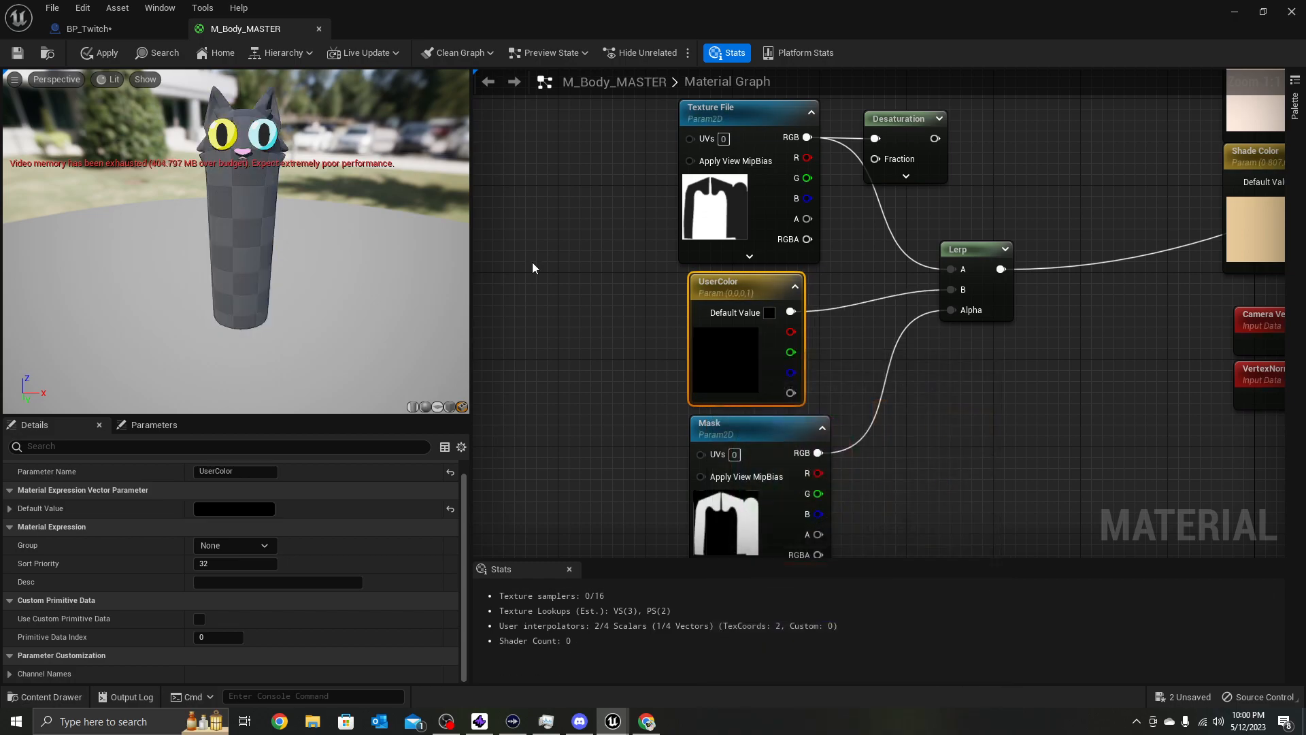
In BP_Twitch, set the UserColor Value of the tuxedo Set Vector Parameter Value node to black
click(88, 29)
click(690, 276)
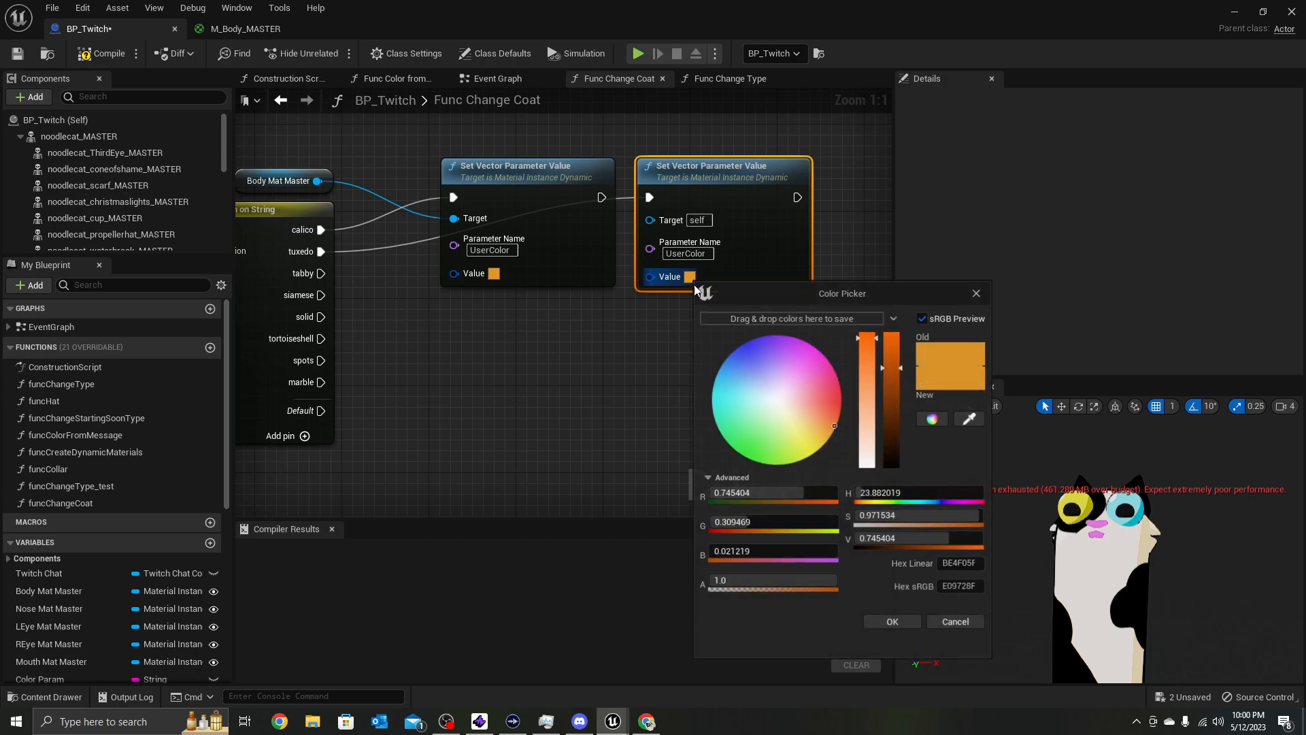
drag(892, 447, 891, 476)
drag(868, 384, 873, 497)
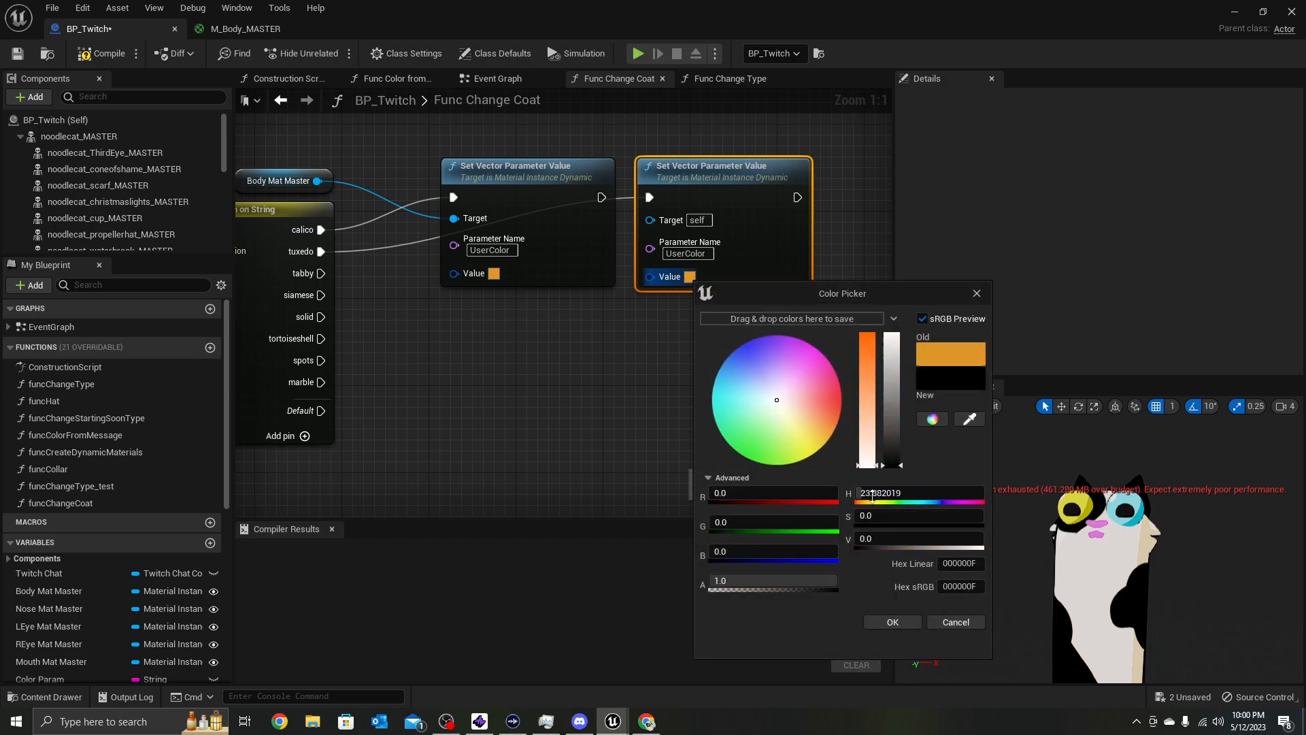
click(883, 621)
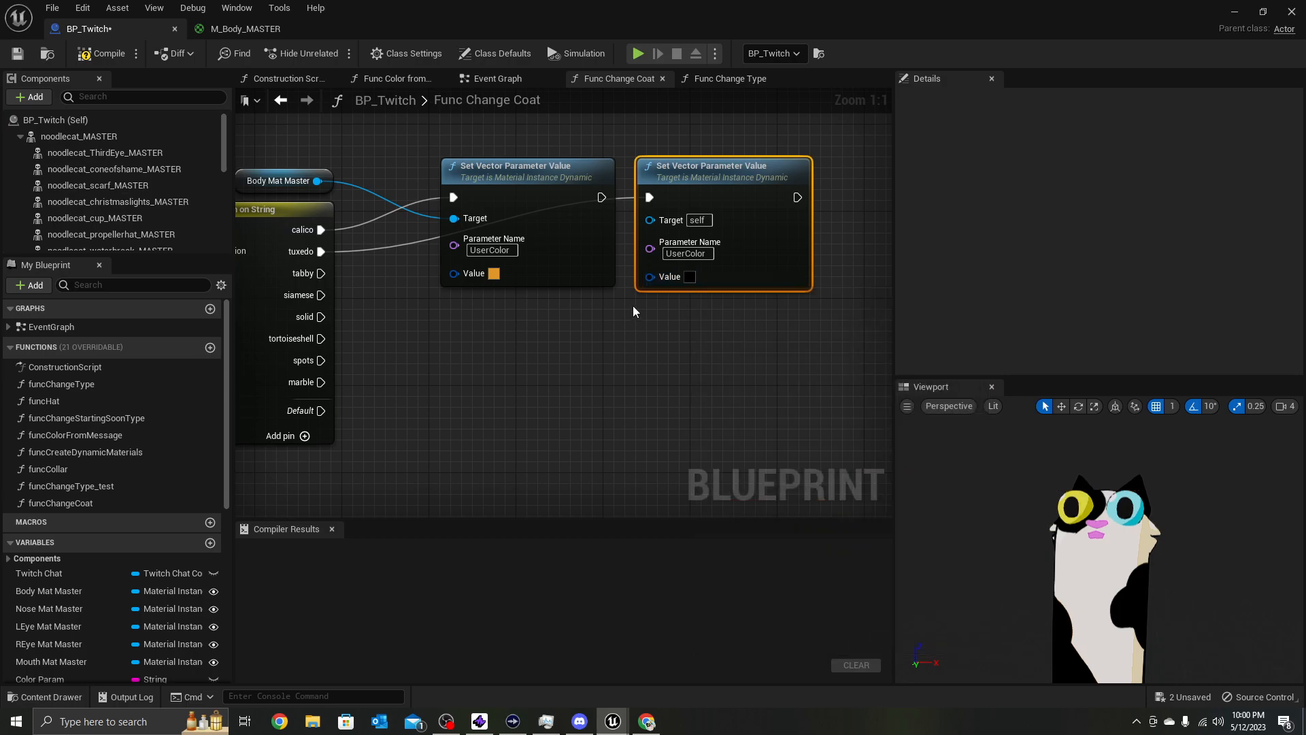
Return to M_Body_MASTER and assign the T_body_greytabby texture to the Texture File parameter
click(245, 28)
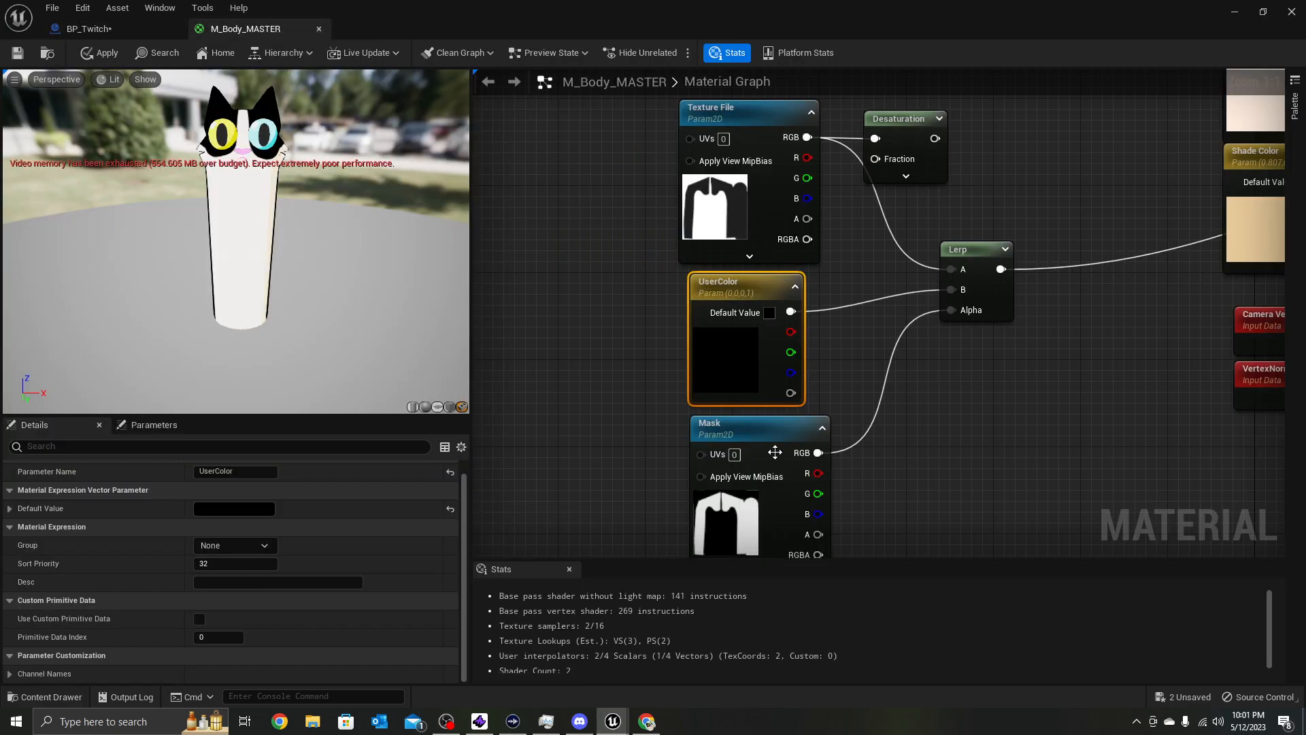
click(714, 234)
scroll(293, 519, up, 1)
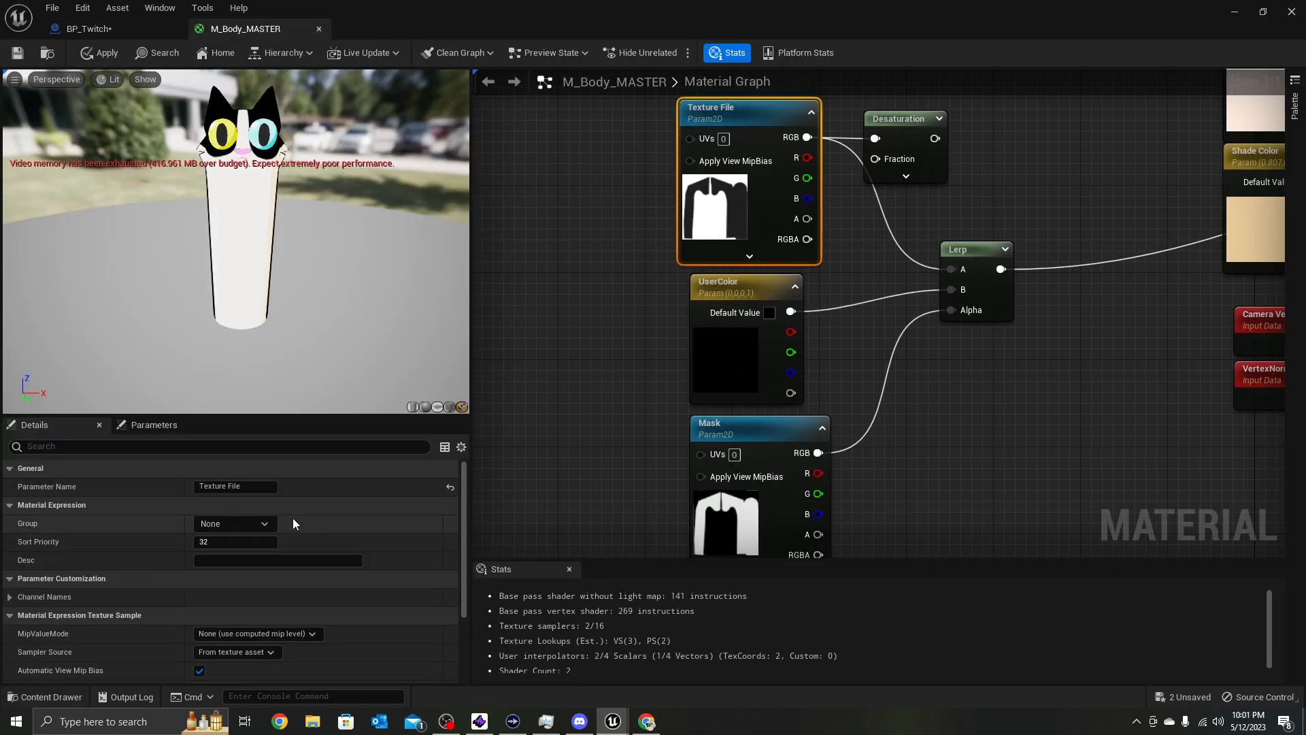
scroll(263, 535, down, 5)
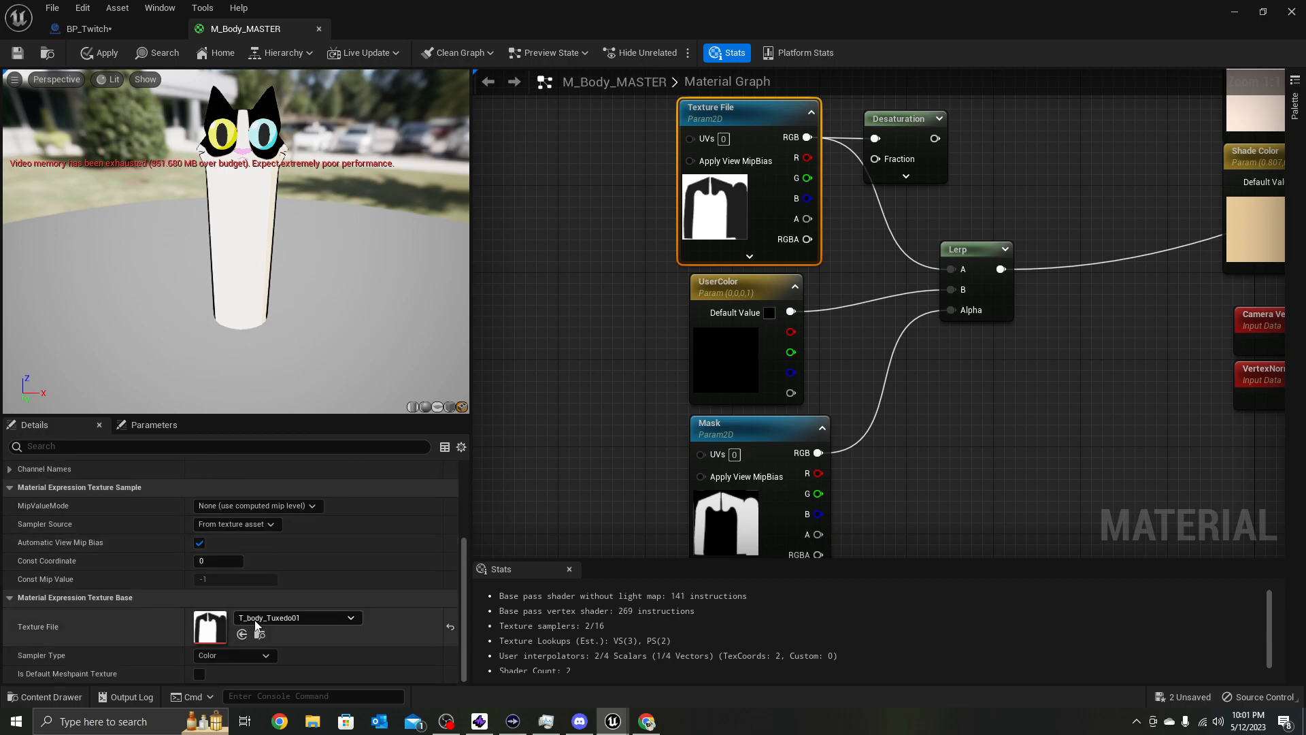
click(299, 617)
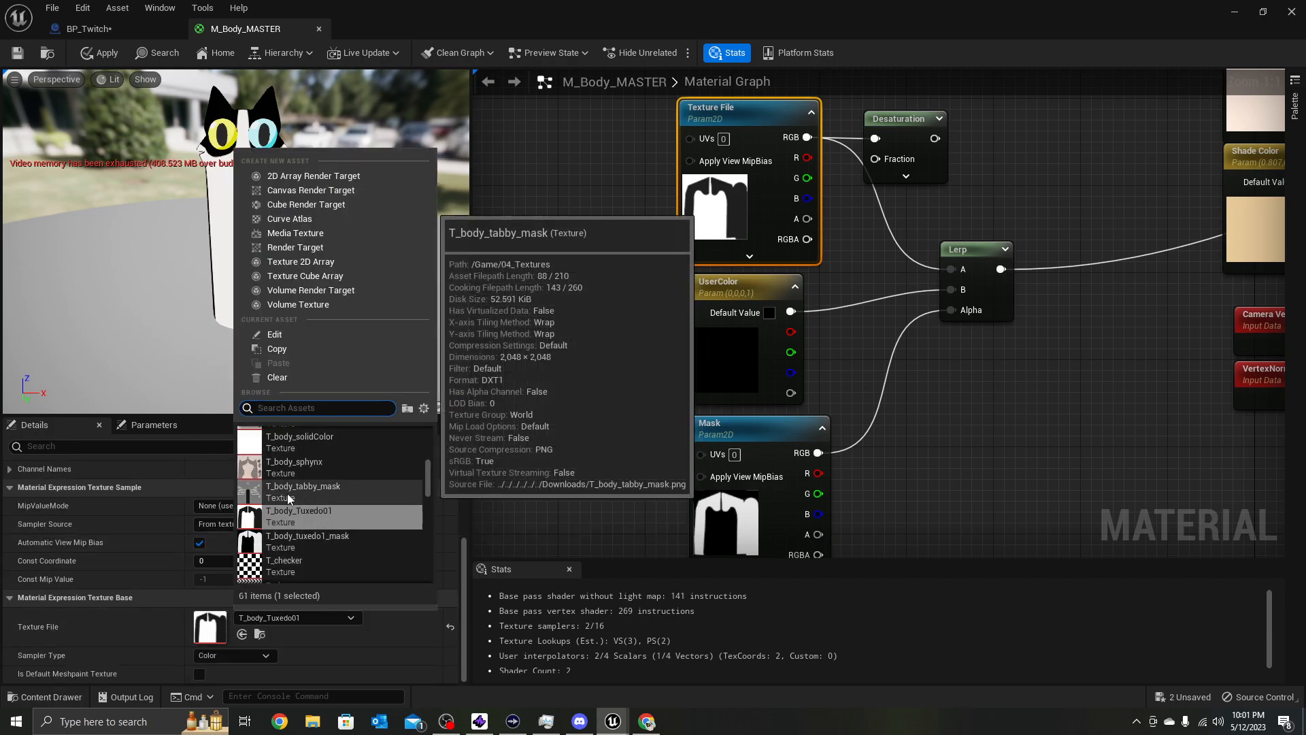
scroll(327, 500, up, 1)
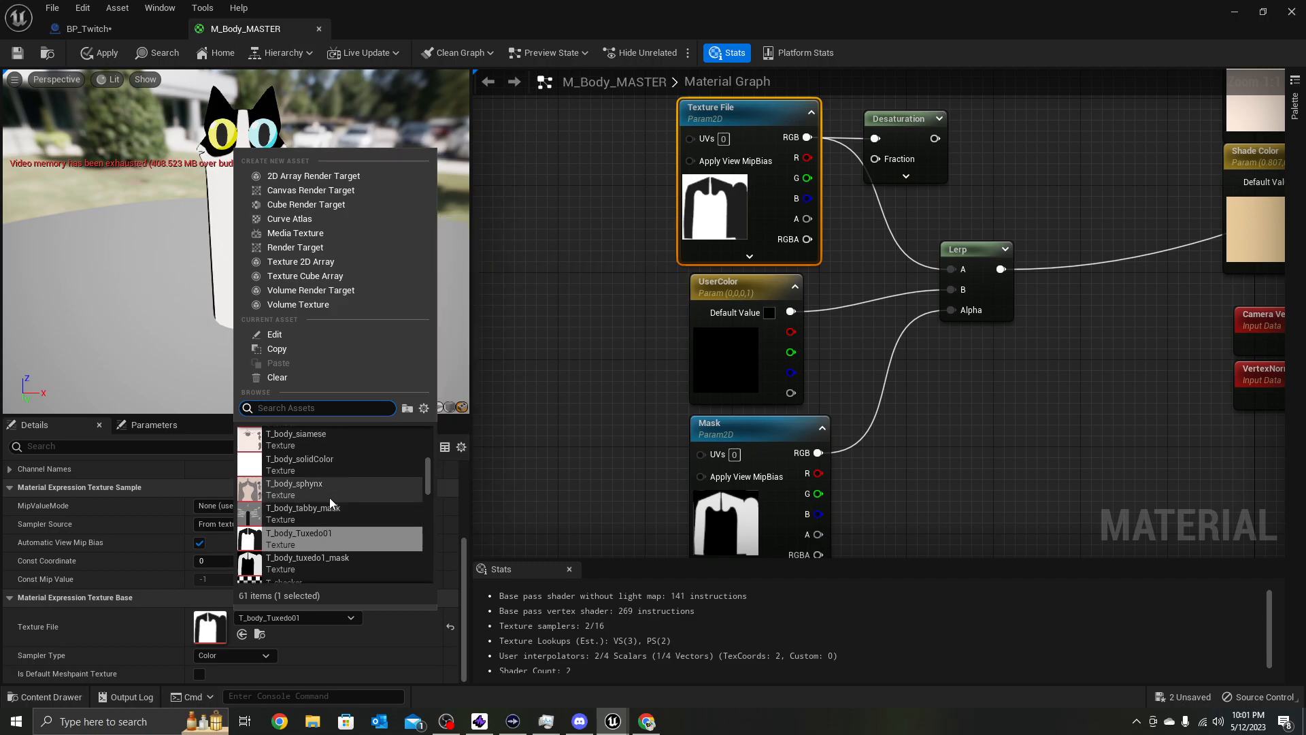
scroll(331, 499, up, 3)
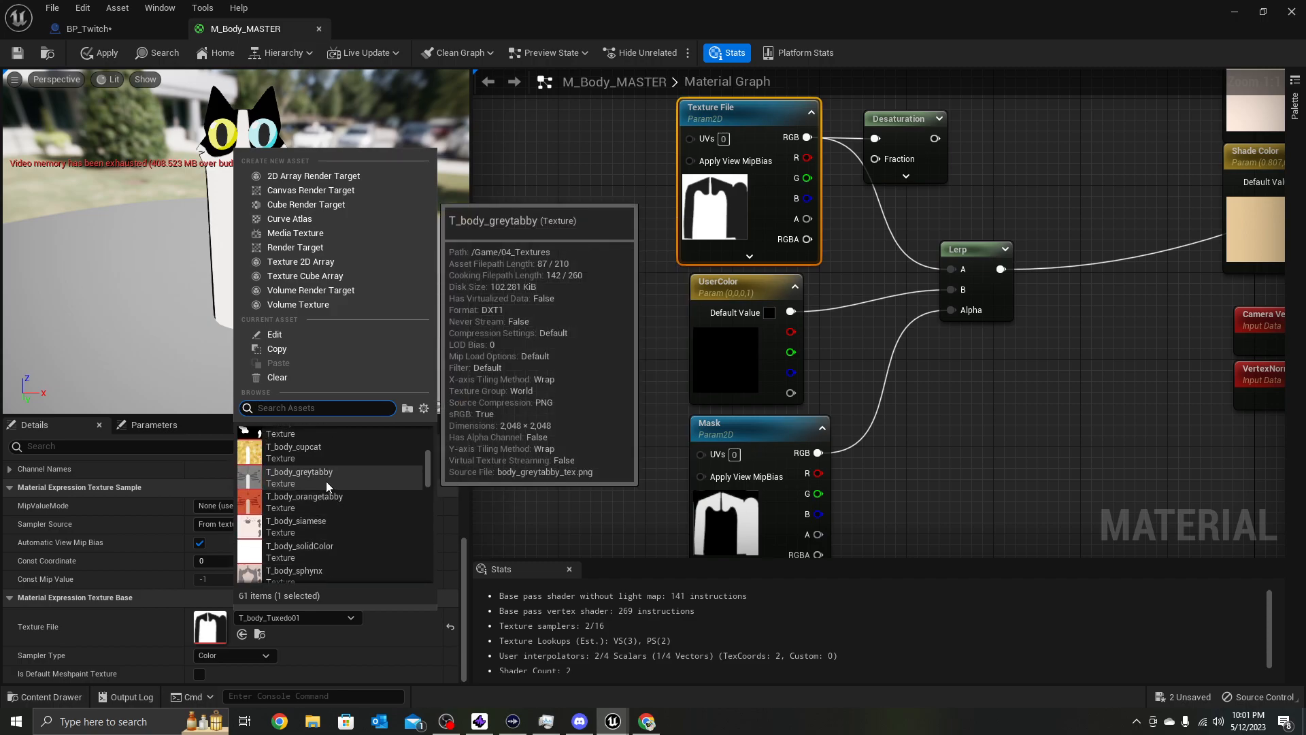
click(325, 481)
Assign the T__5 texture to the Mask parameter for the tabby coat
click(743, 502)
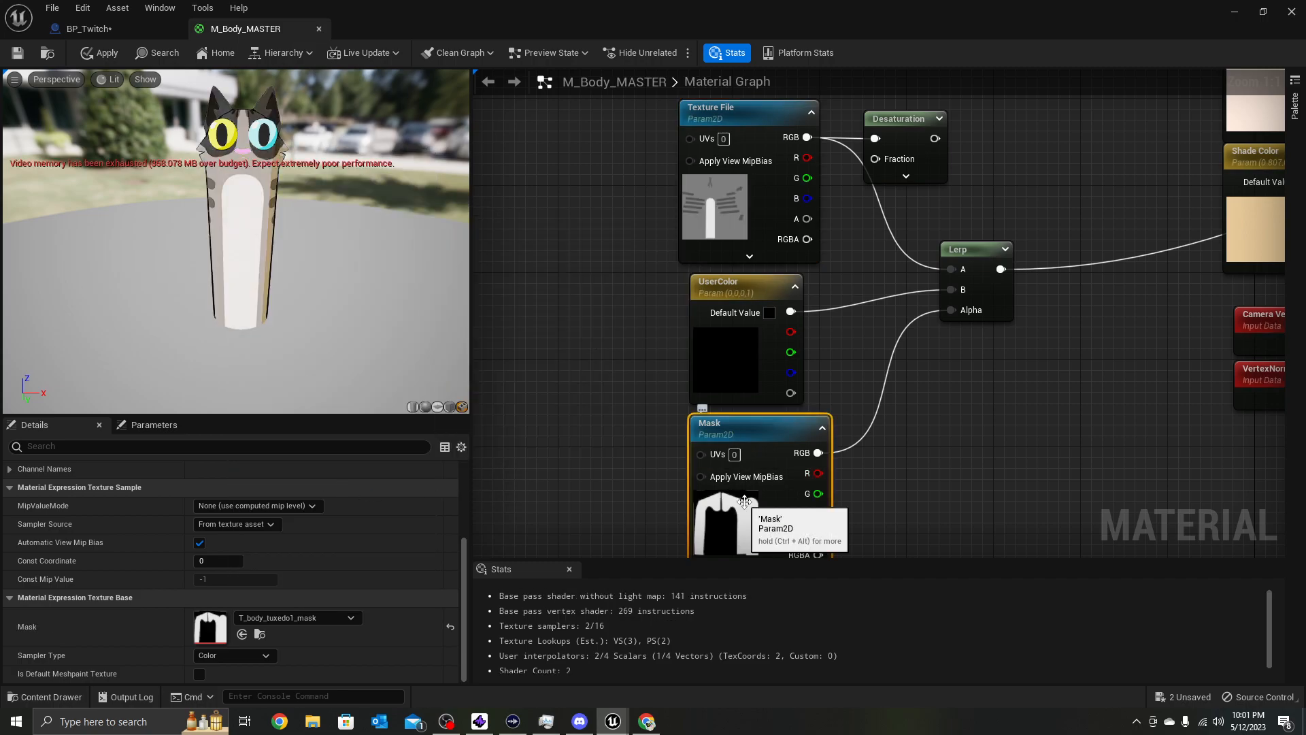
click(288, 616)
scroll(325, 498, up, 4)
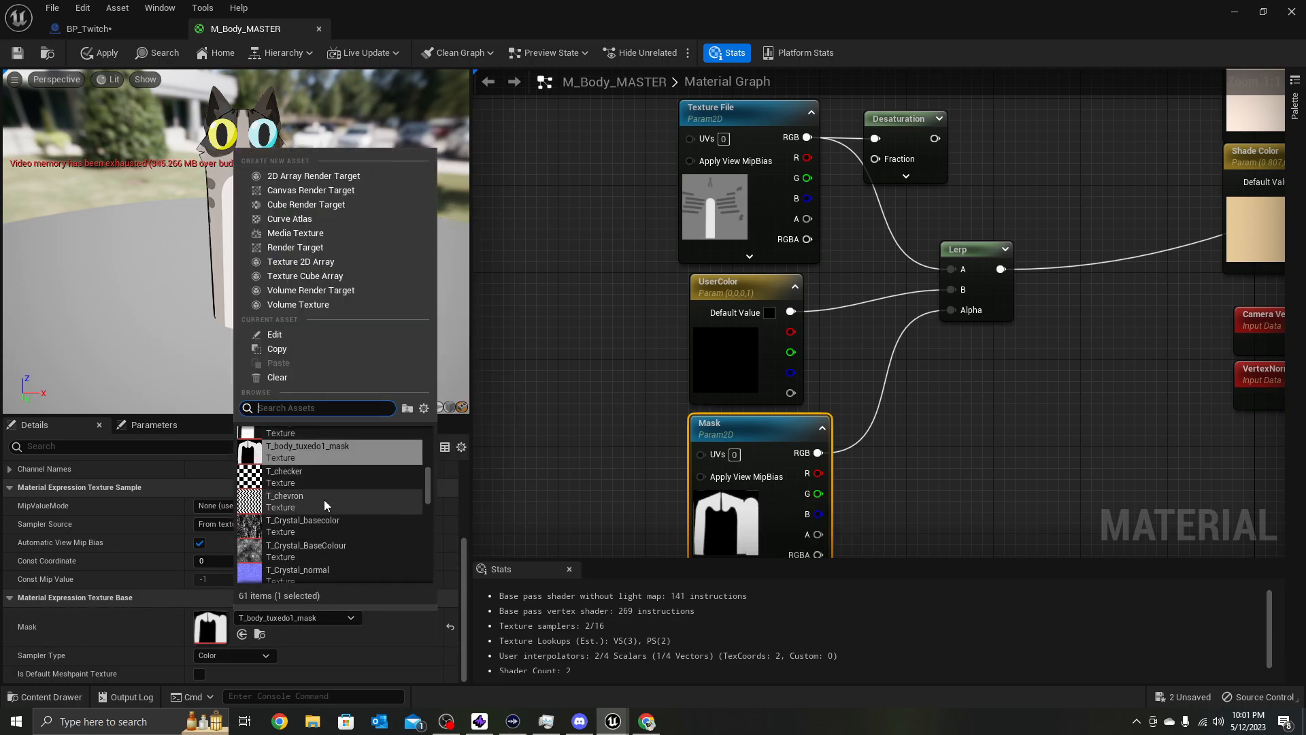
scroll(324, 506, up, 5)
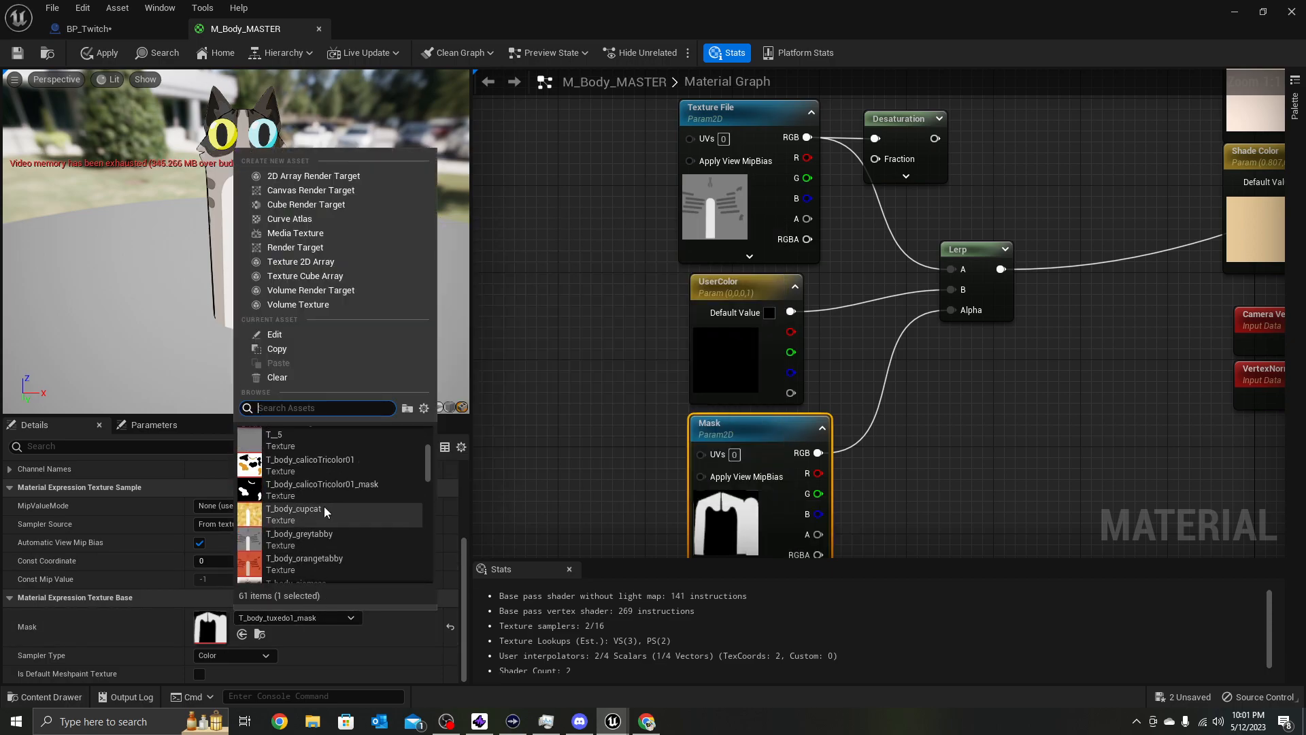
click(312, 490)
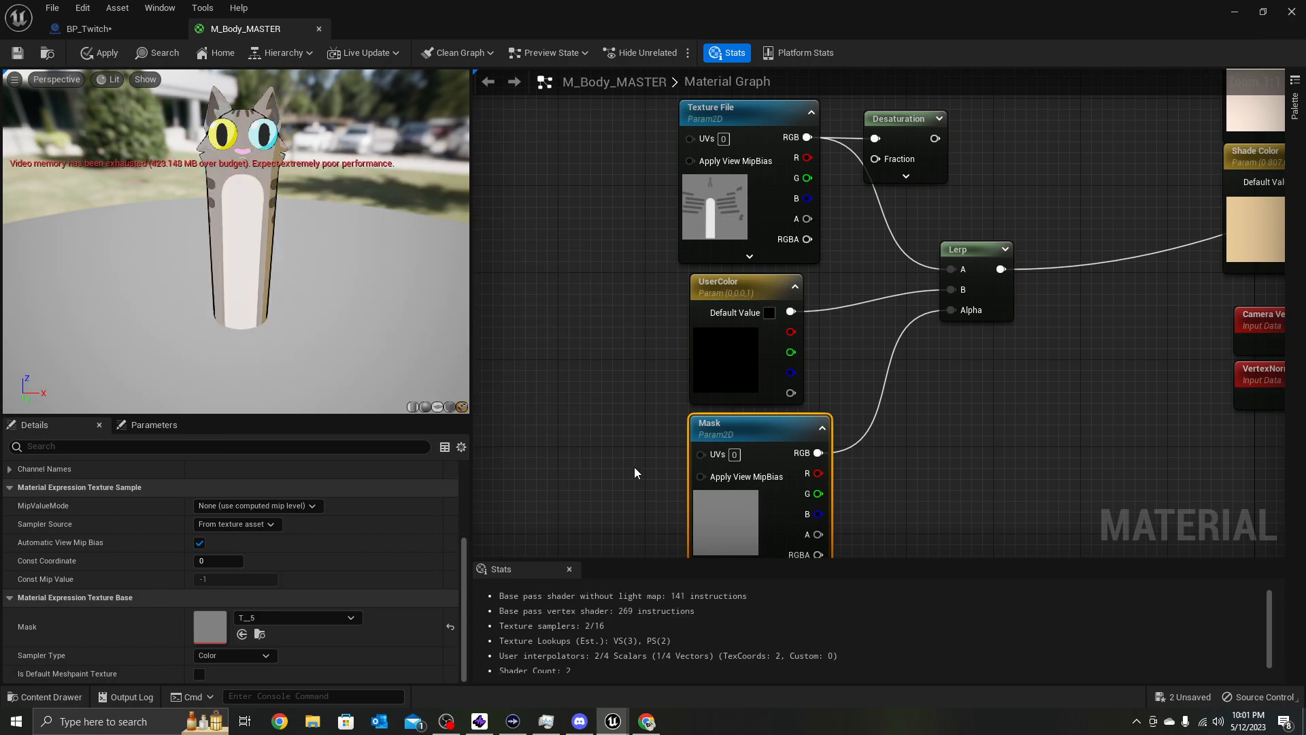
Compare white and black as the UserColor default on the tabby coat in the material preview
drag(122, 273, 245, 241)
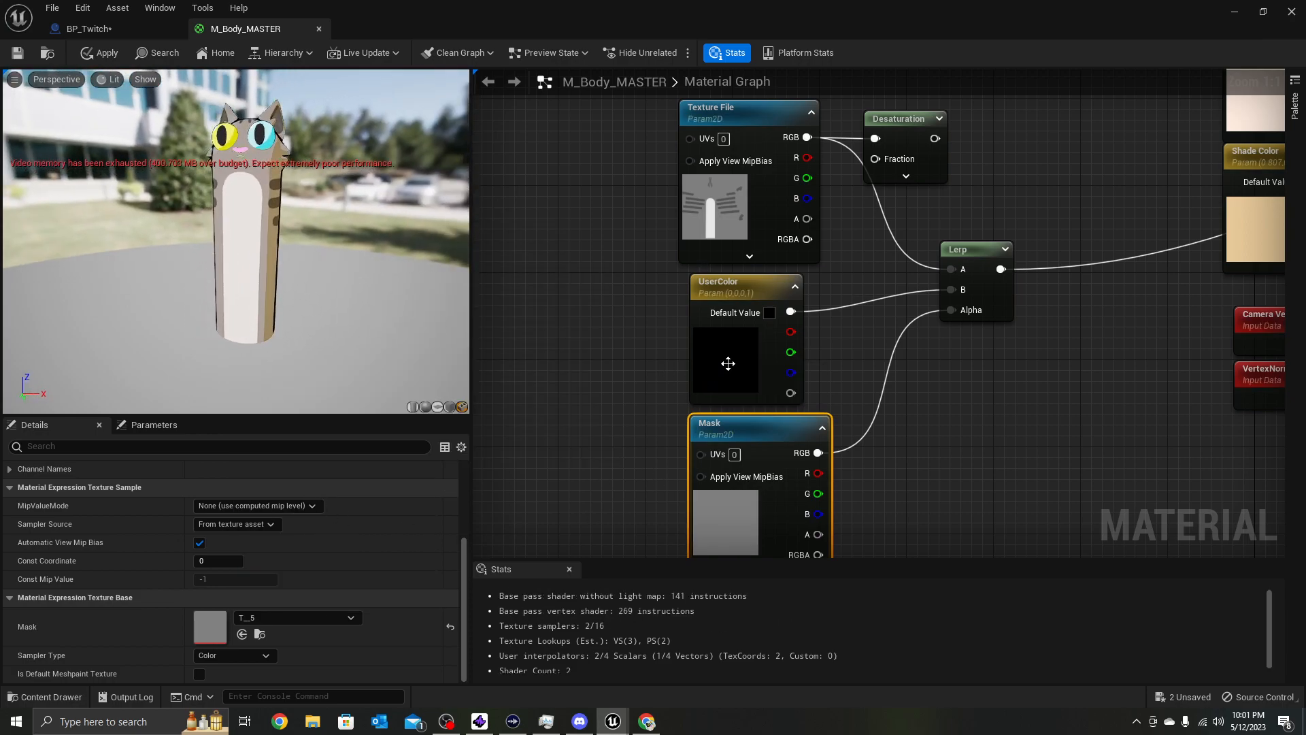
double_click(727, 363)
drag(928, 500, 926, 398)
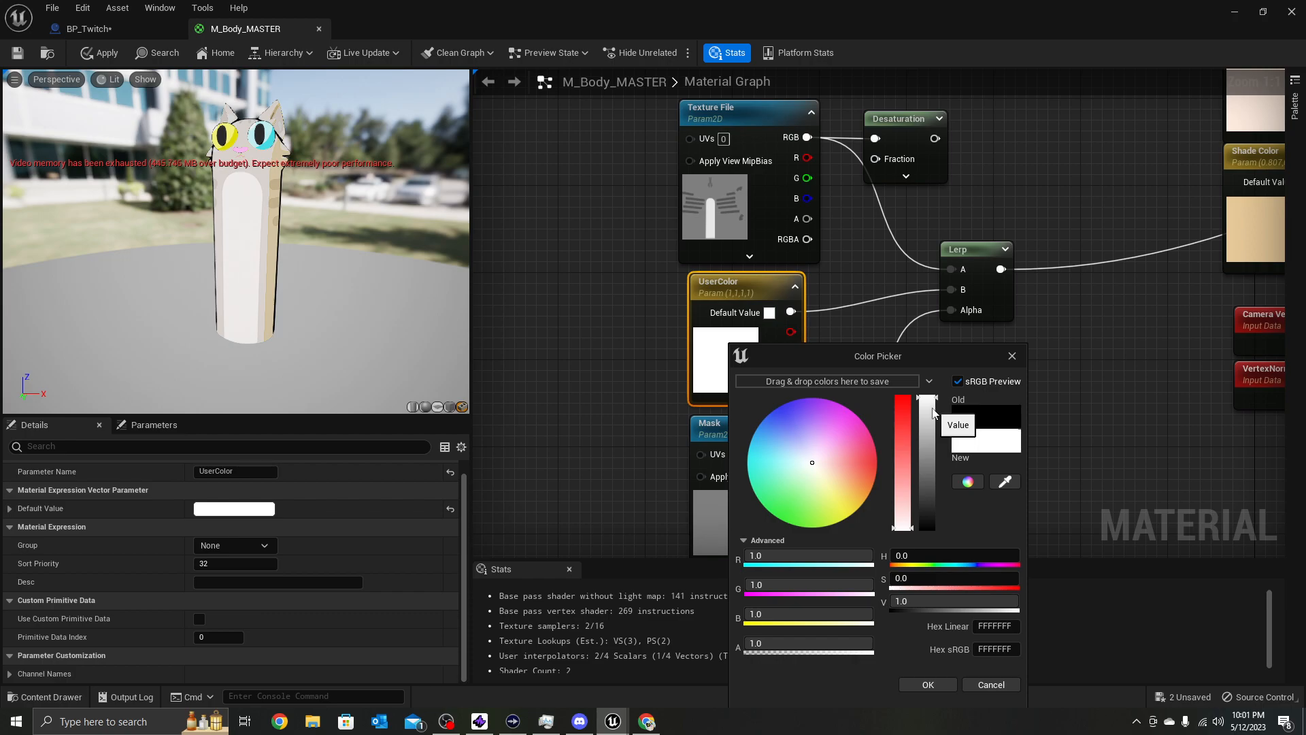
drag(932, 416, 933, 544)
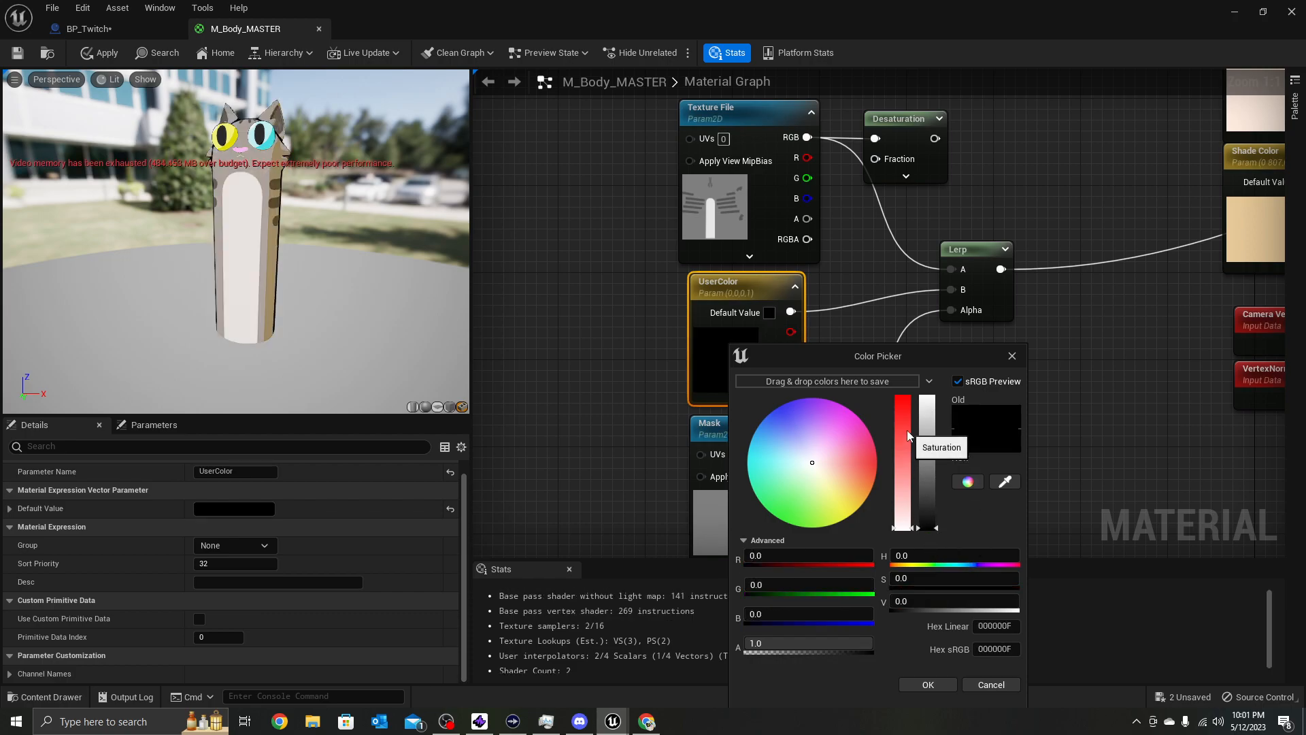
drag(281, 313, 509, 337)
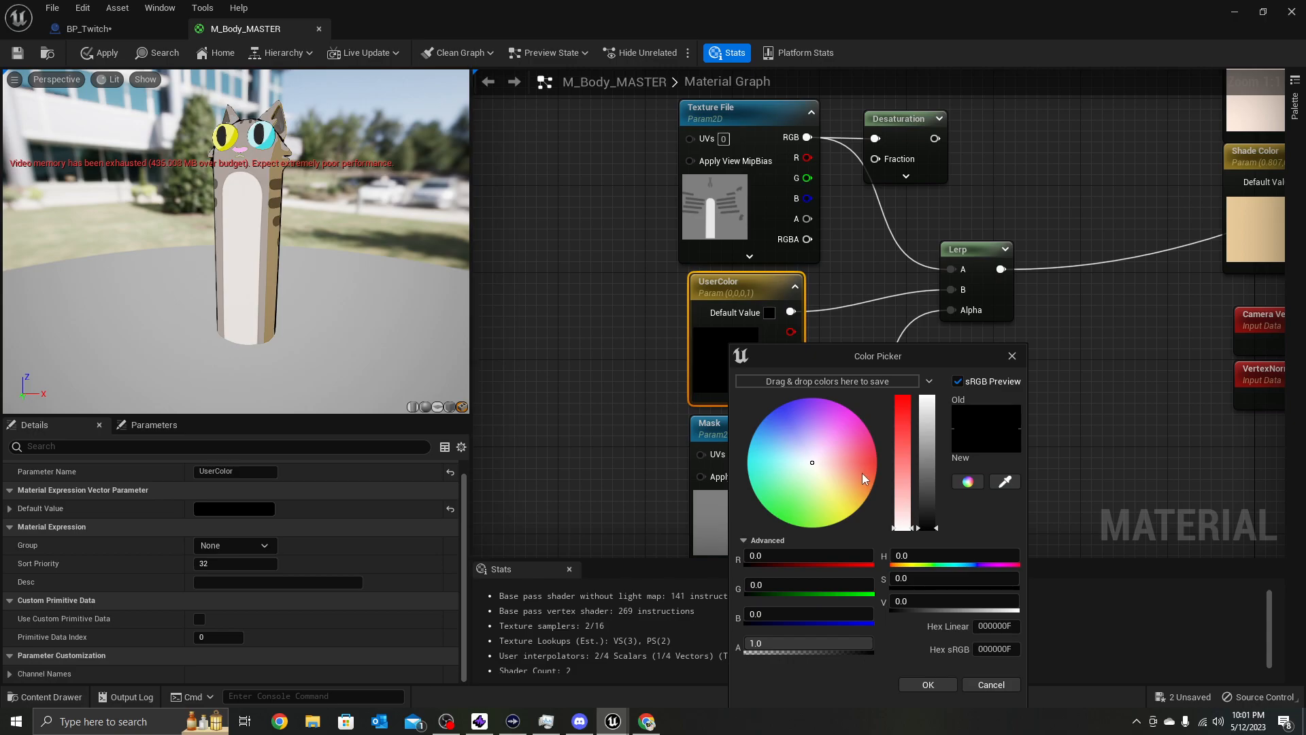
Try green, red and lavender UserColor tints on the tabby coat, returning the default colour to black
drag(859, 456, 778, 501)
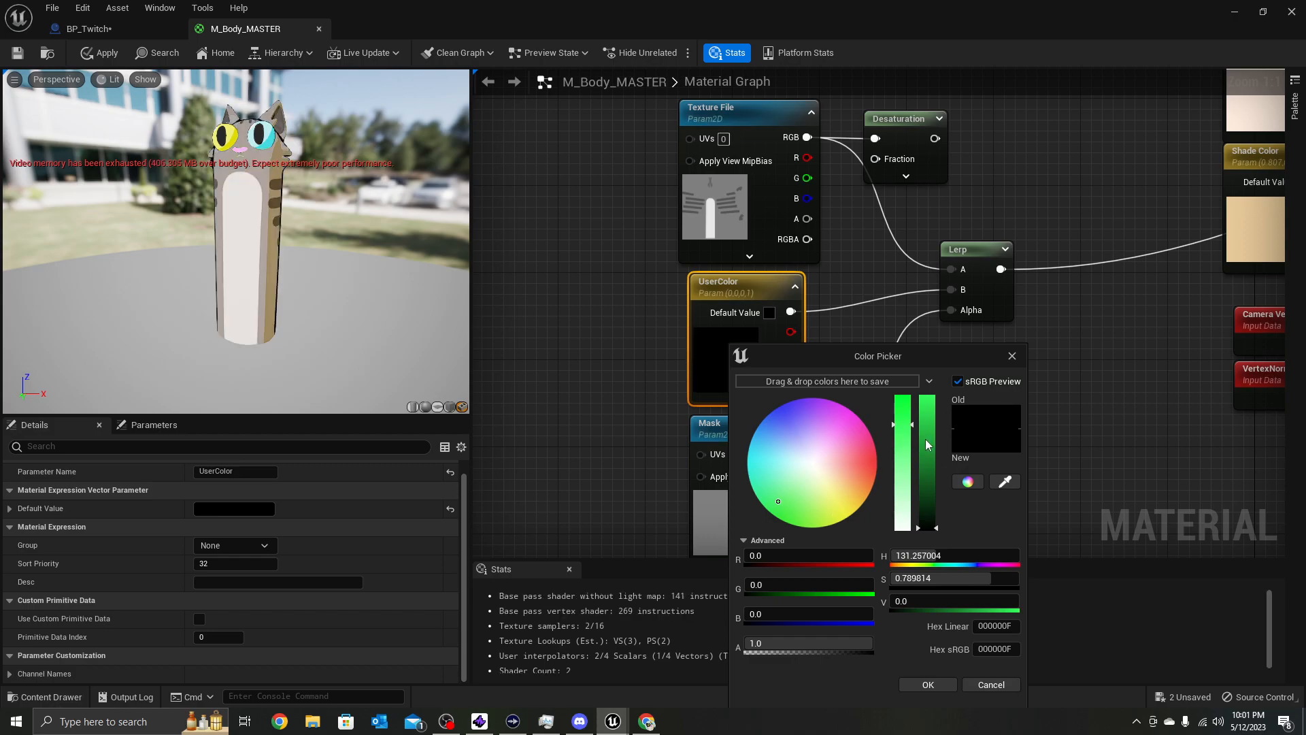
drag(926, 445, 927, 421)
click(869, 461)
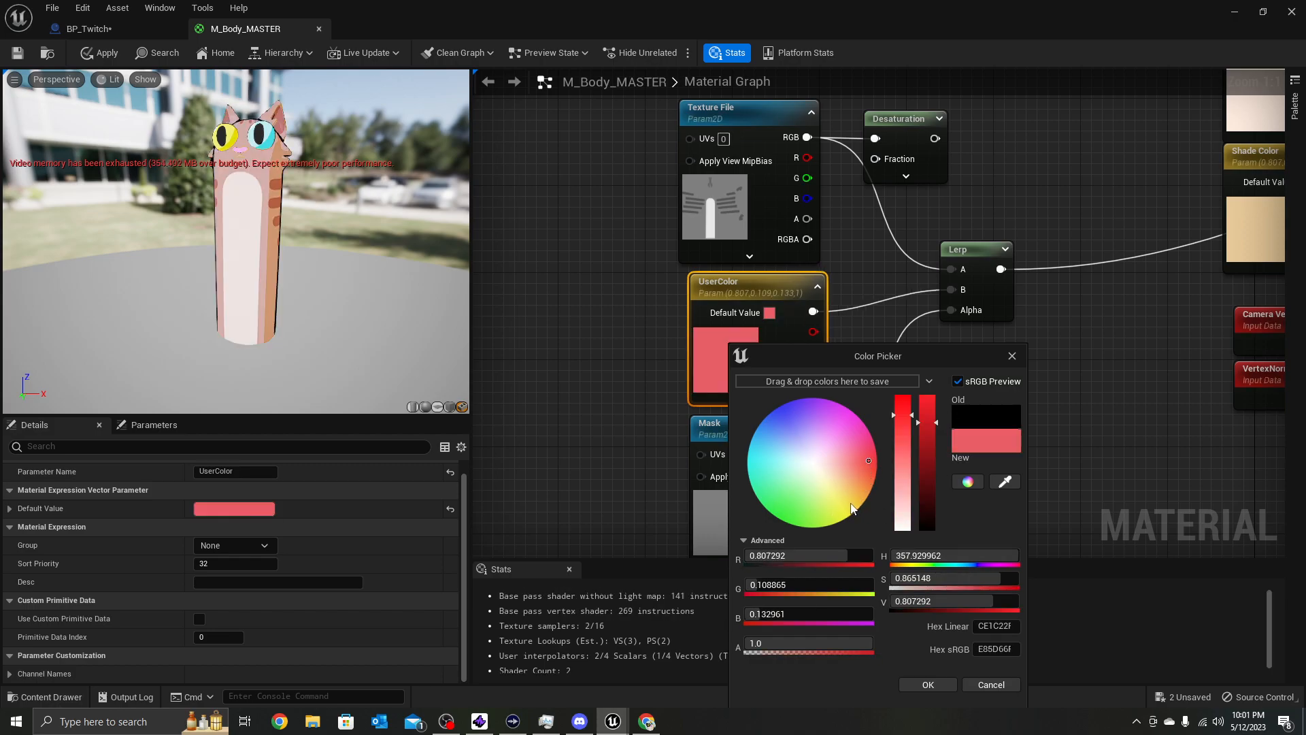
drag(852, 508, 792, 426)
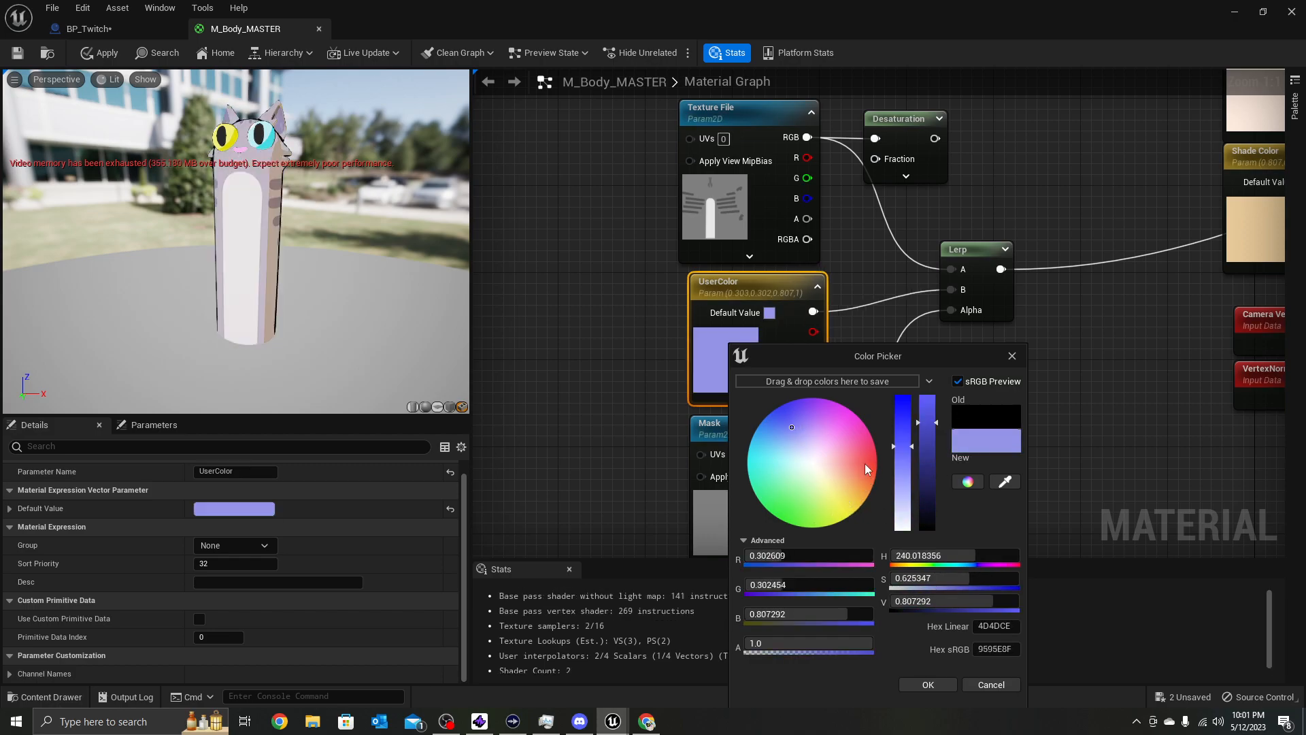
drag(927, 476, 902, 532)
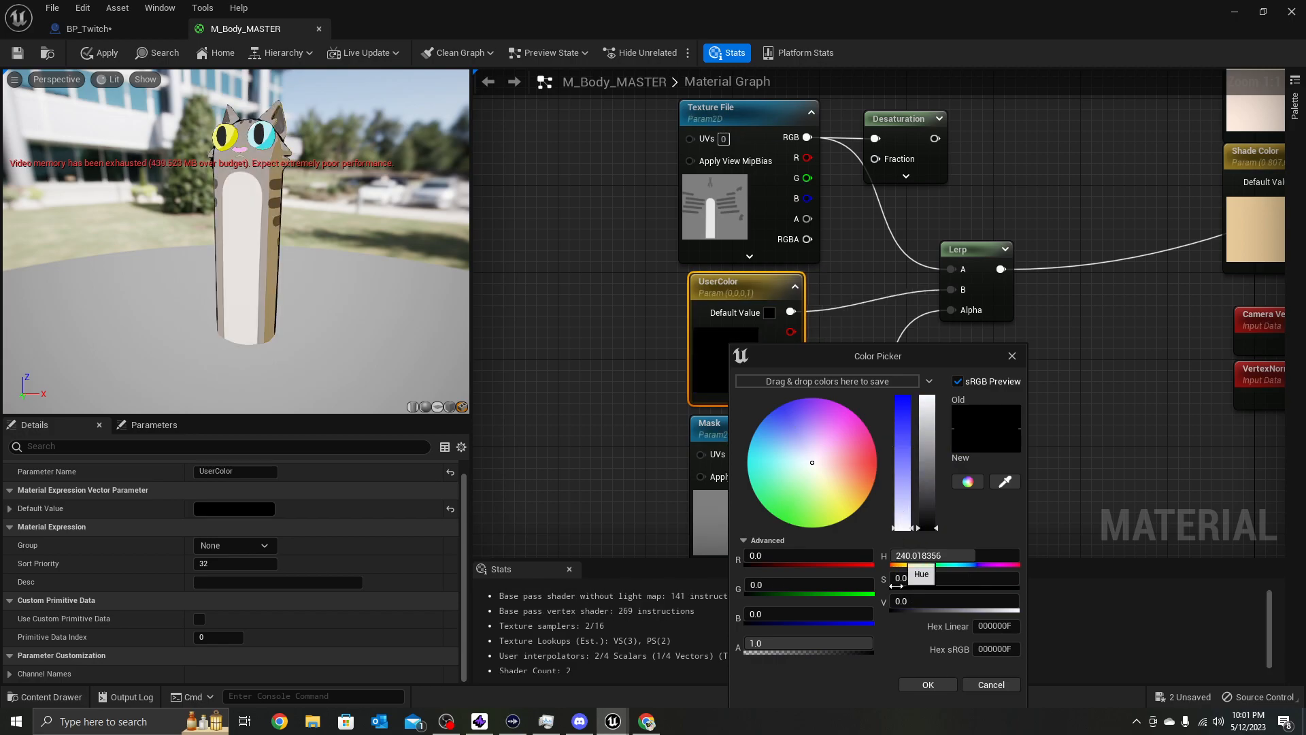
click(927, 684)
In BP_Twitch, duplicate the tuxedo Set Vector Parameter Value node and connect the switch's tabby output to the copy
click(88, 29)
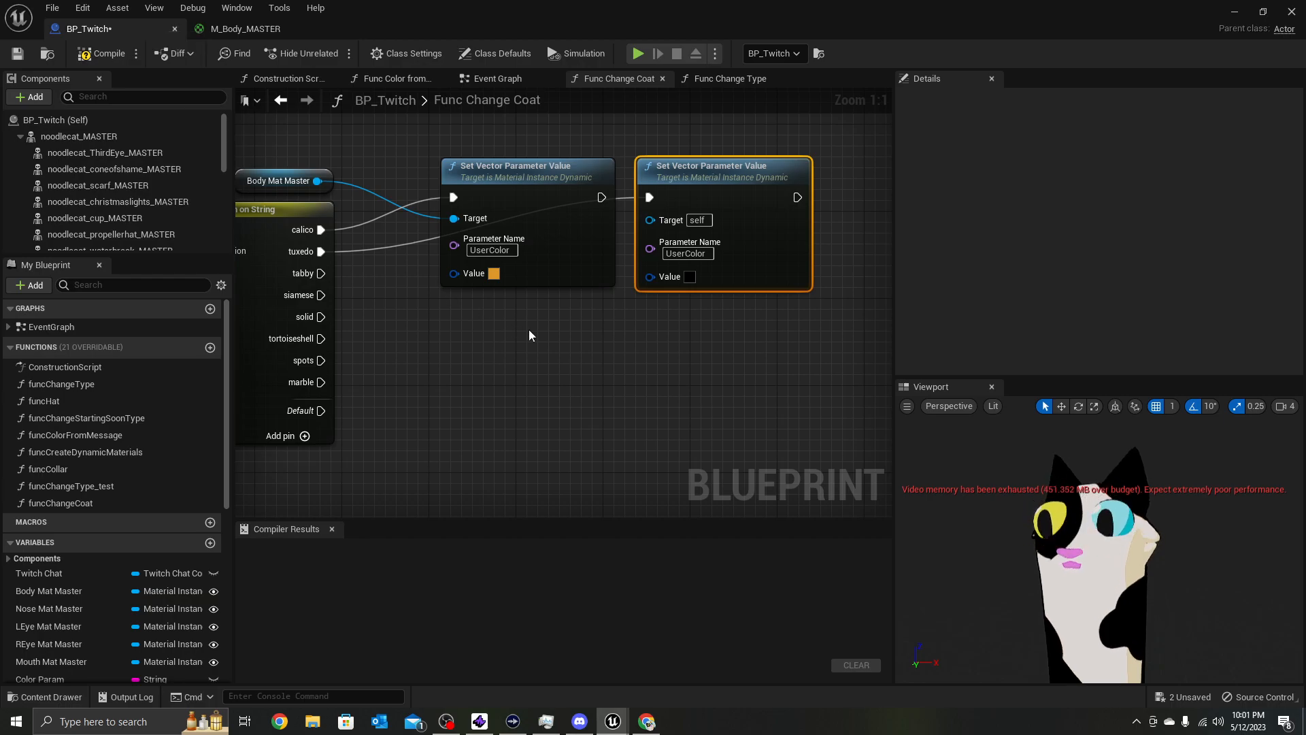
right_drag(533, 340, 501, 342)
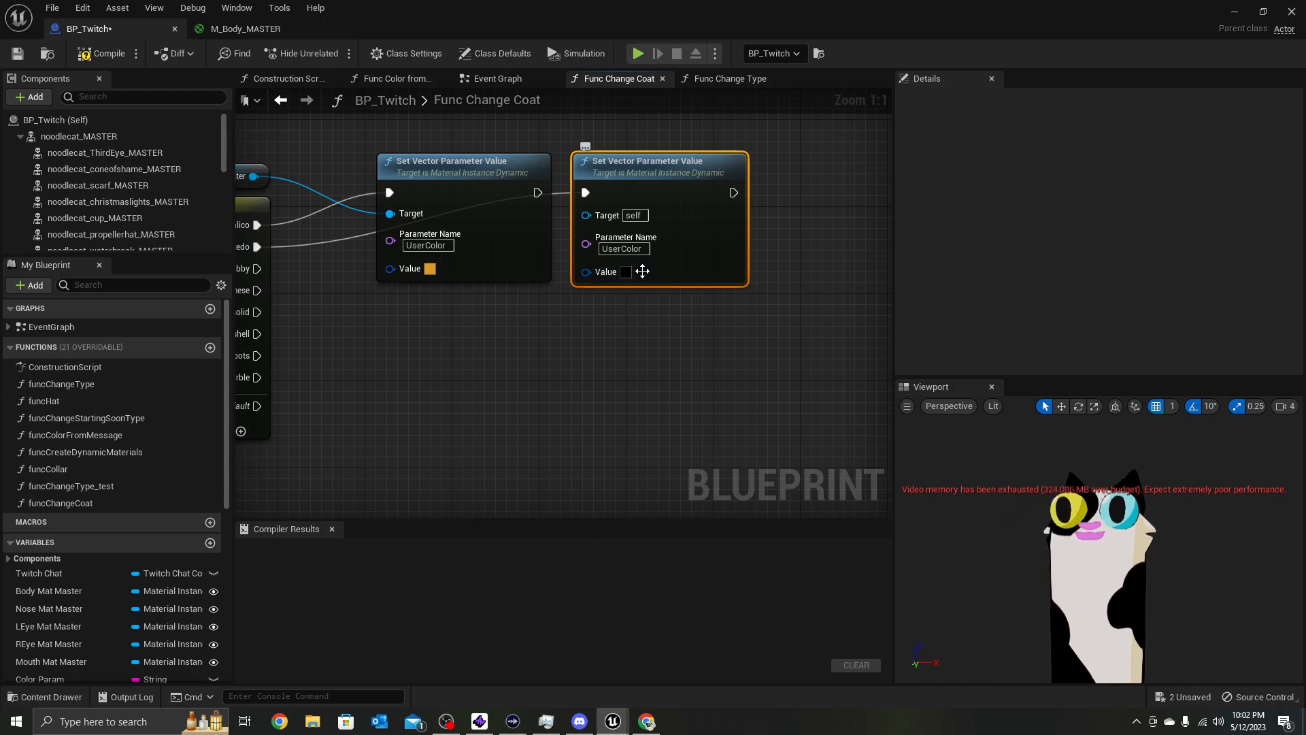
right_drag(627, 315, 565, 312)
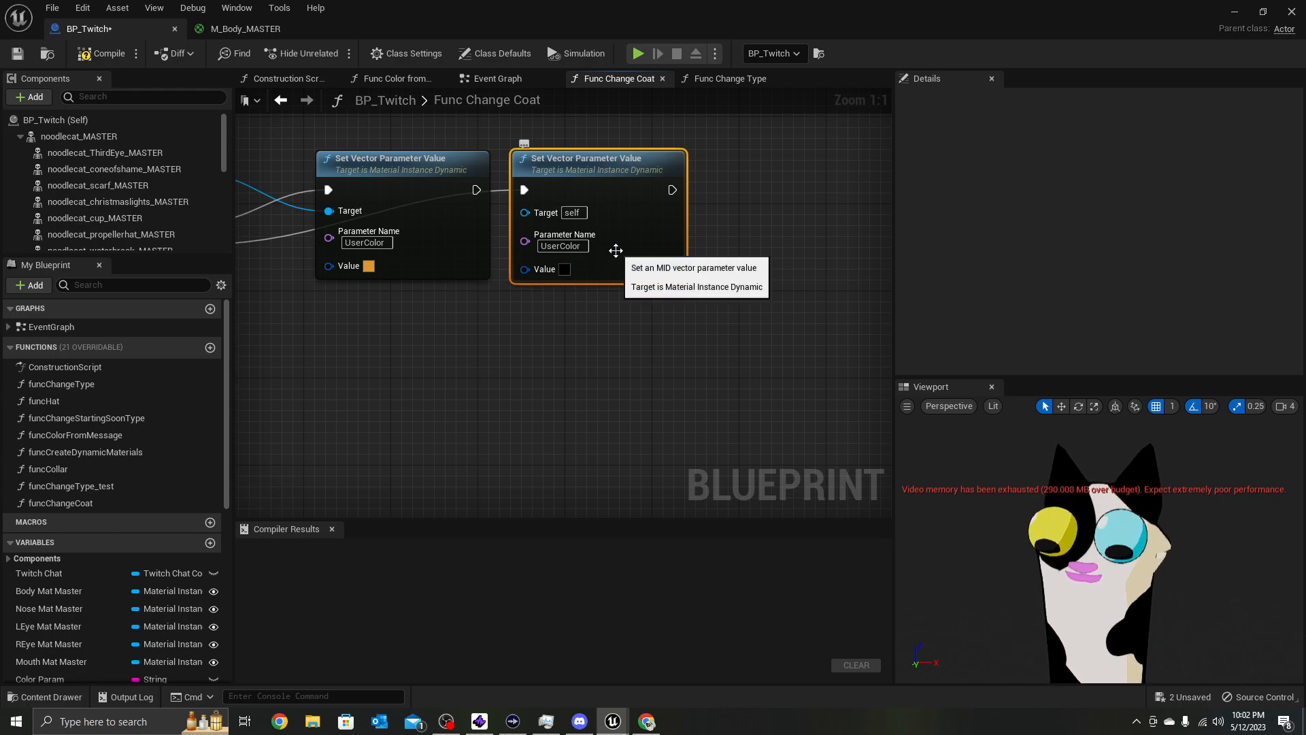
key(ctrl+d)
drag(785, 255, 720, 168)
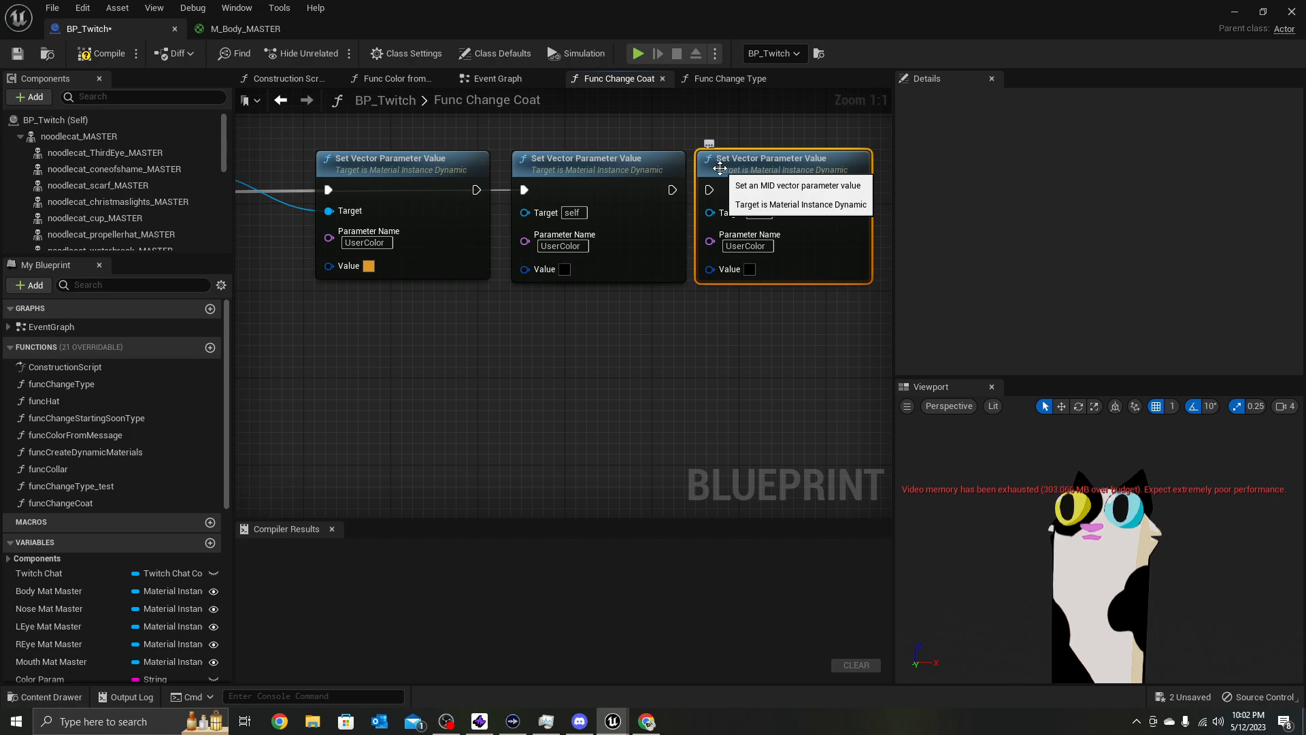
right_drag(556, 365, 655, 373)
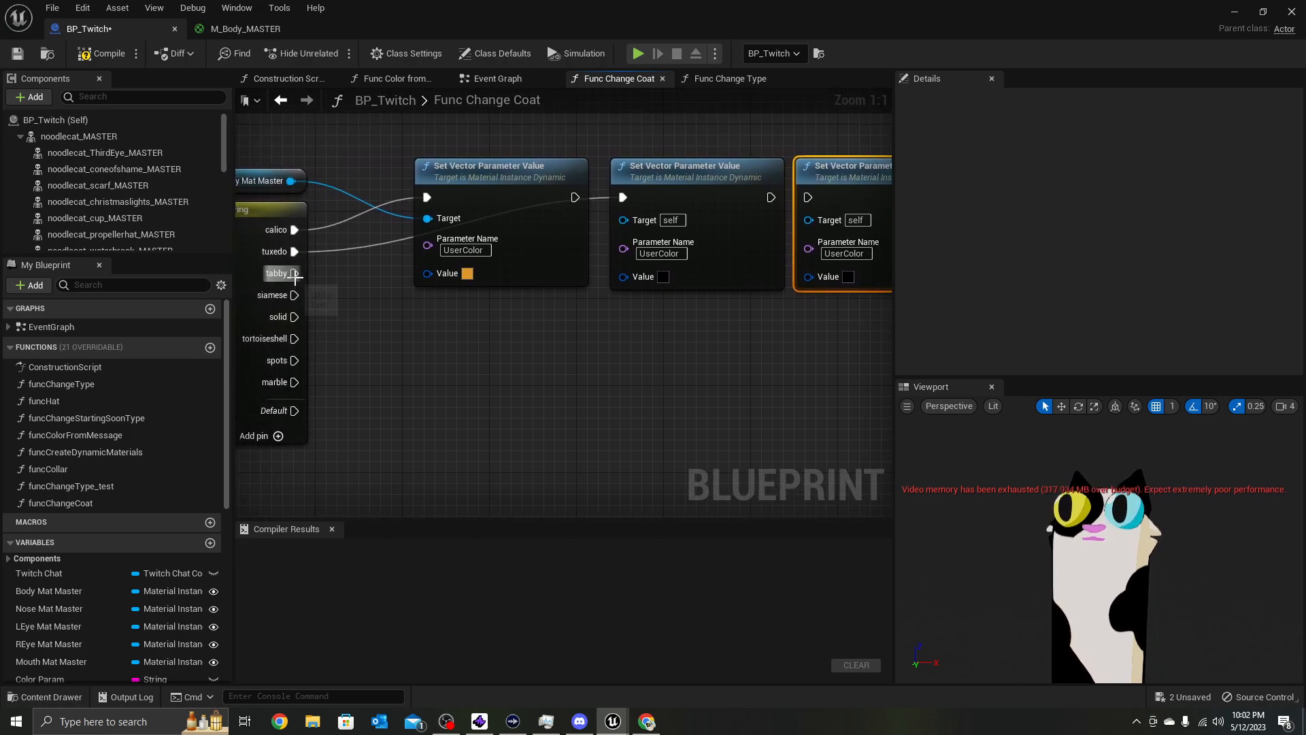
drag(295, 273, 808, 198)
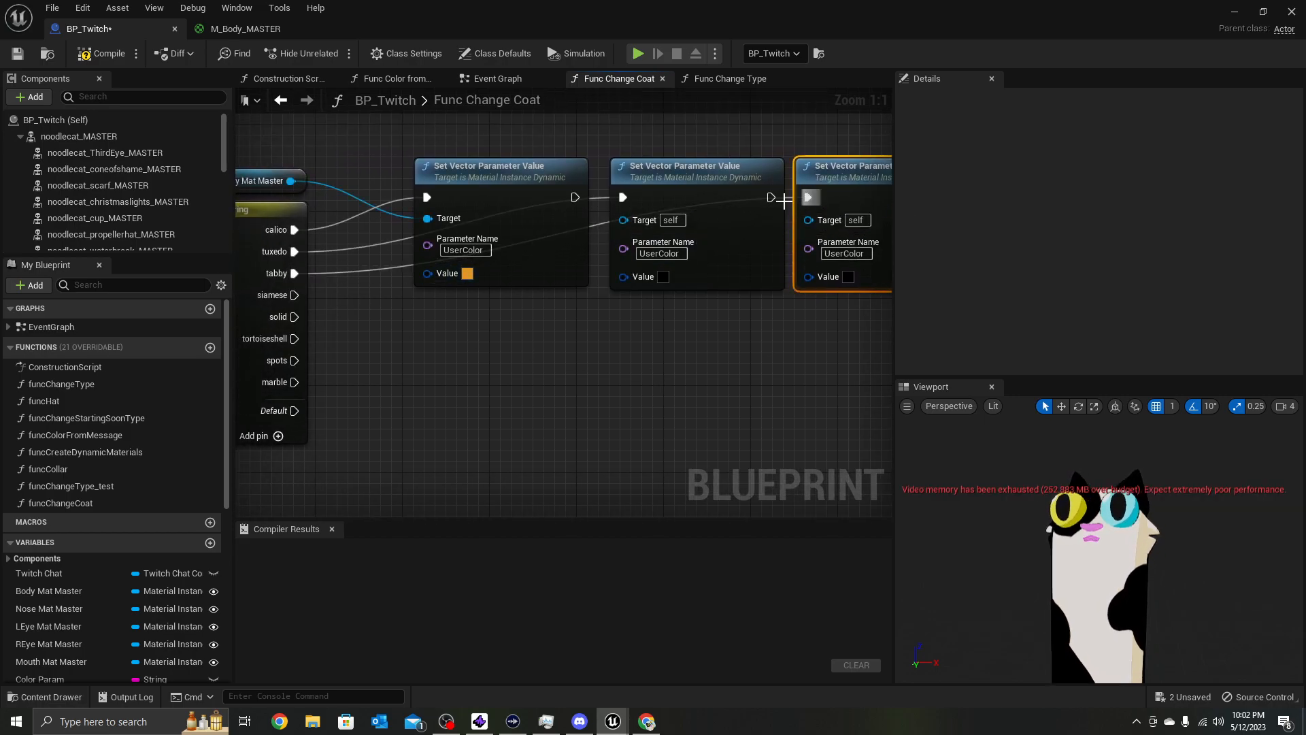
Return to M_Body_MASTER and assign the T_body_siamese texture to the Texture File parameter
click(244, 28)
click(749, 200)
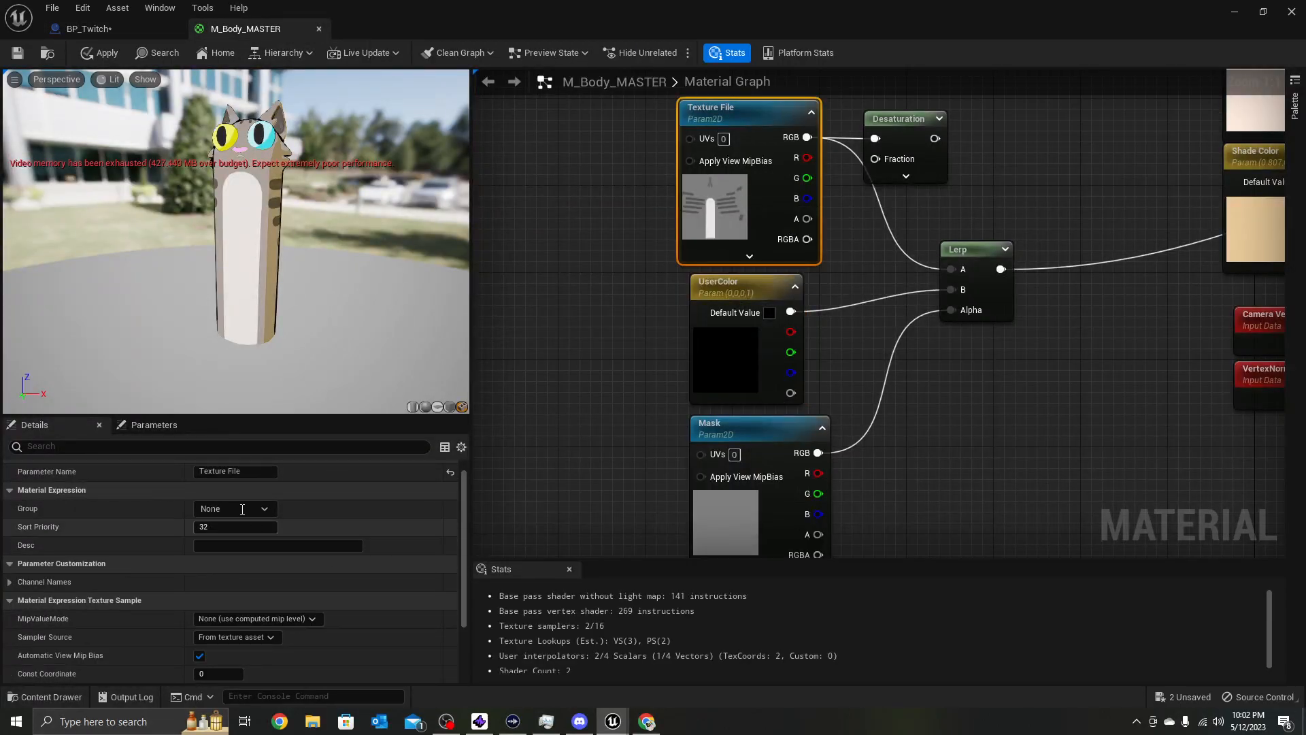
scroll(298, 578, down, 5)
click(276, 615)
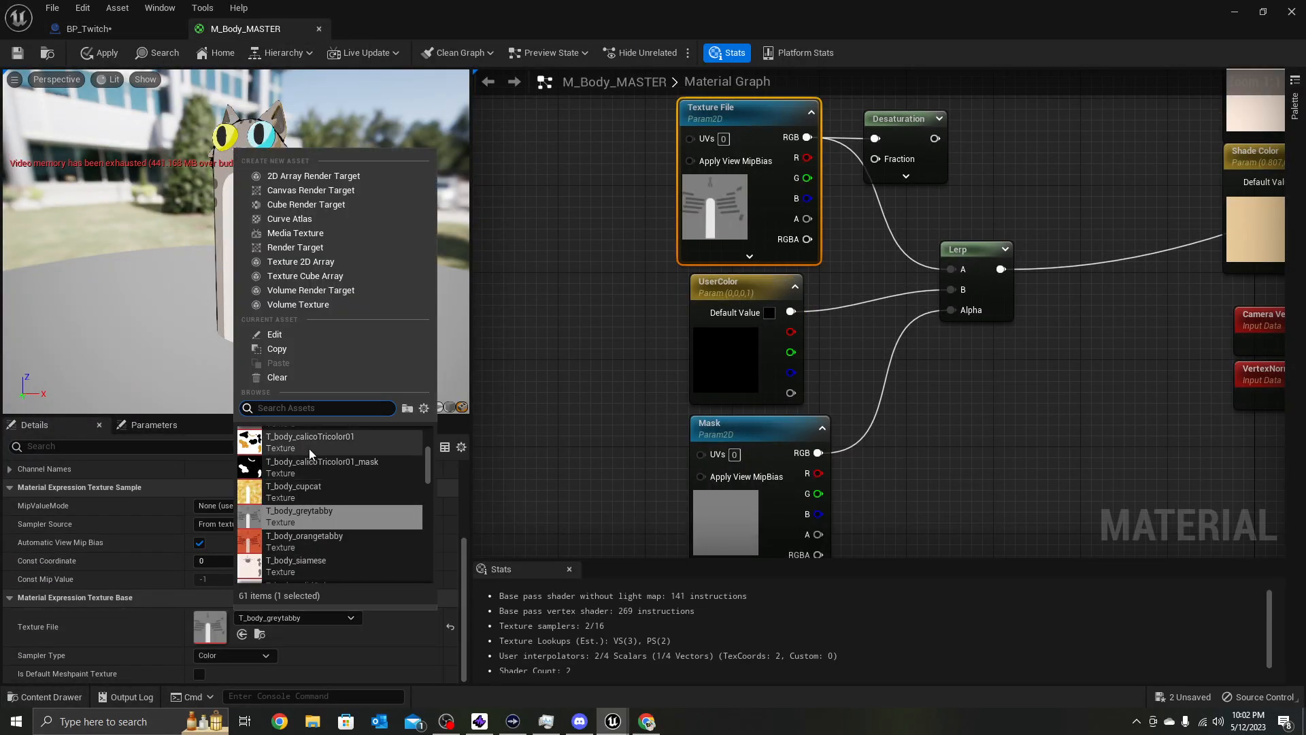
scroll(296, 522, down, 3)
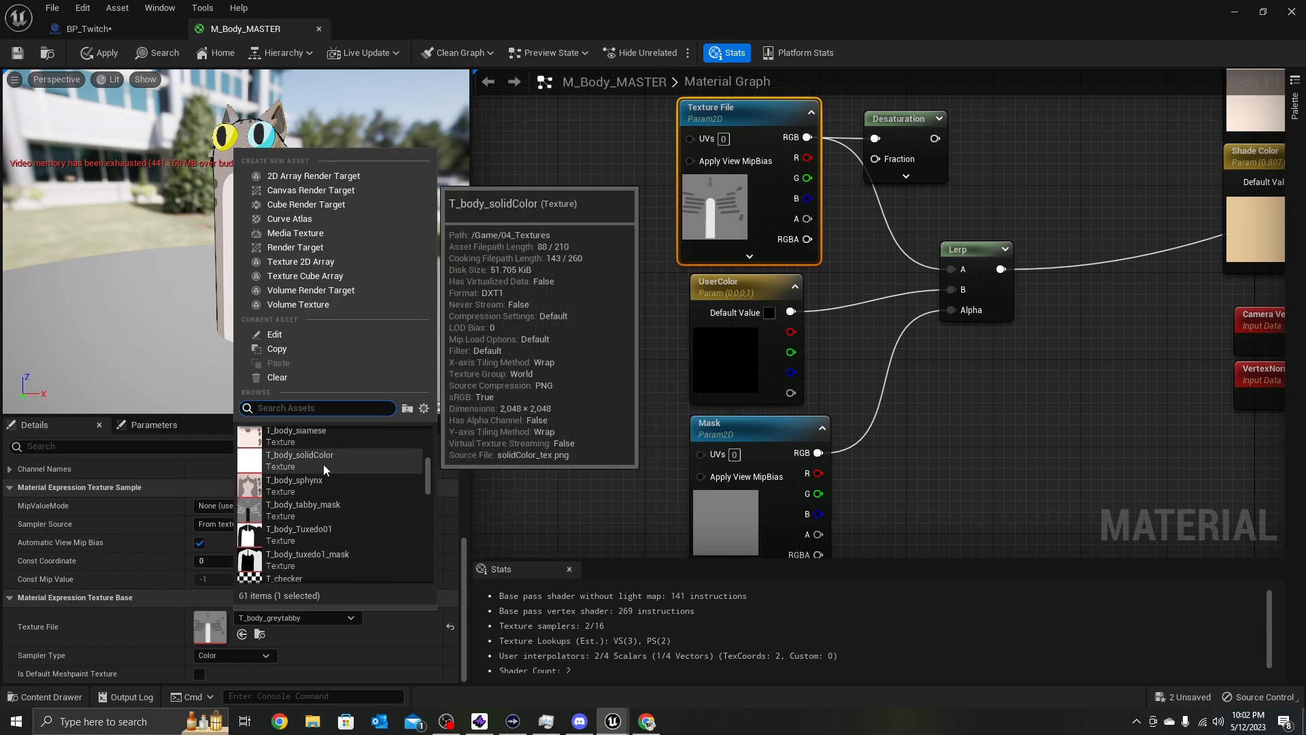
text(siam)
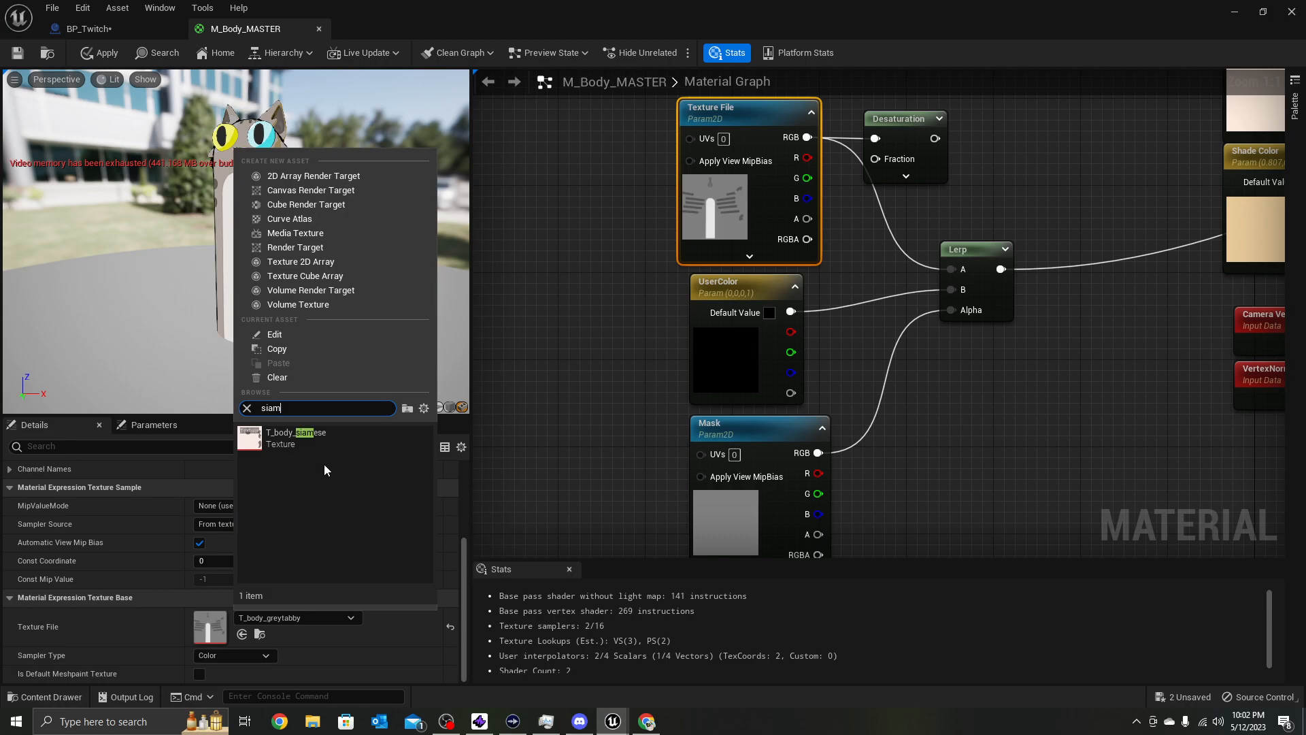
click(324, 437)
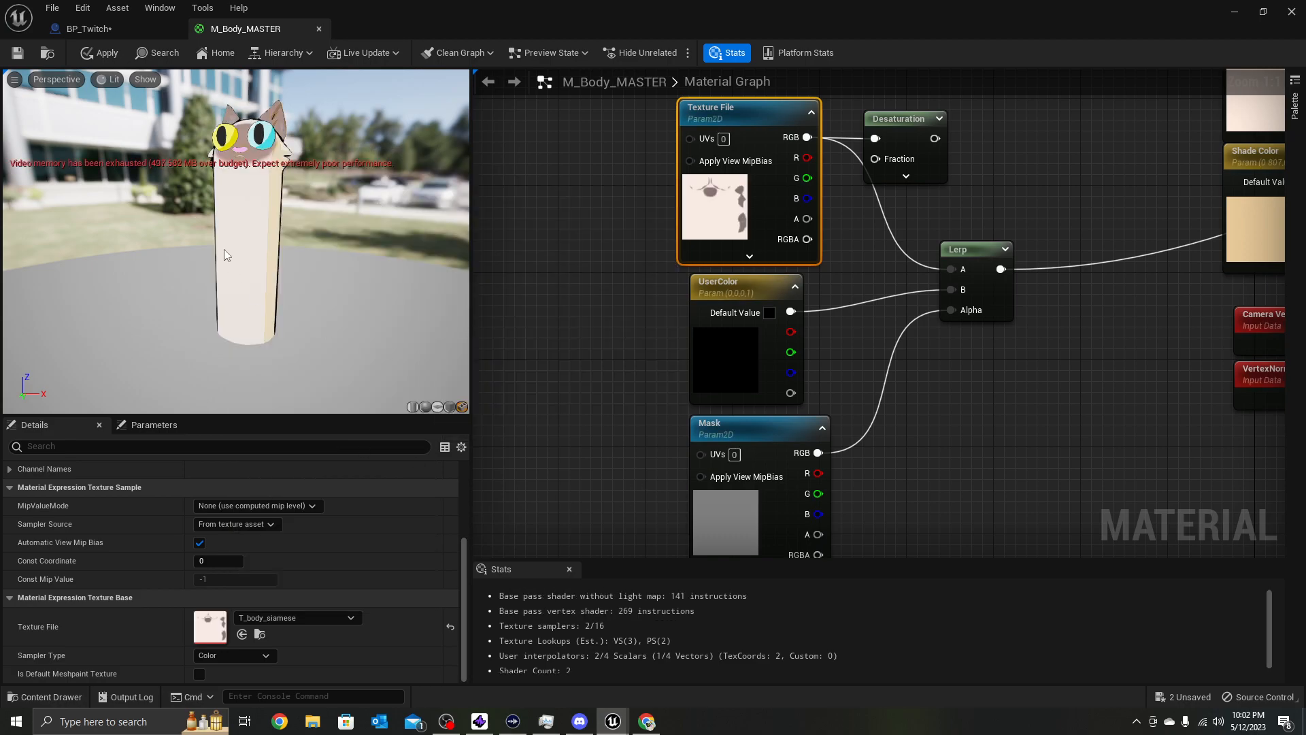
drag(248, 238, 180, 242)
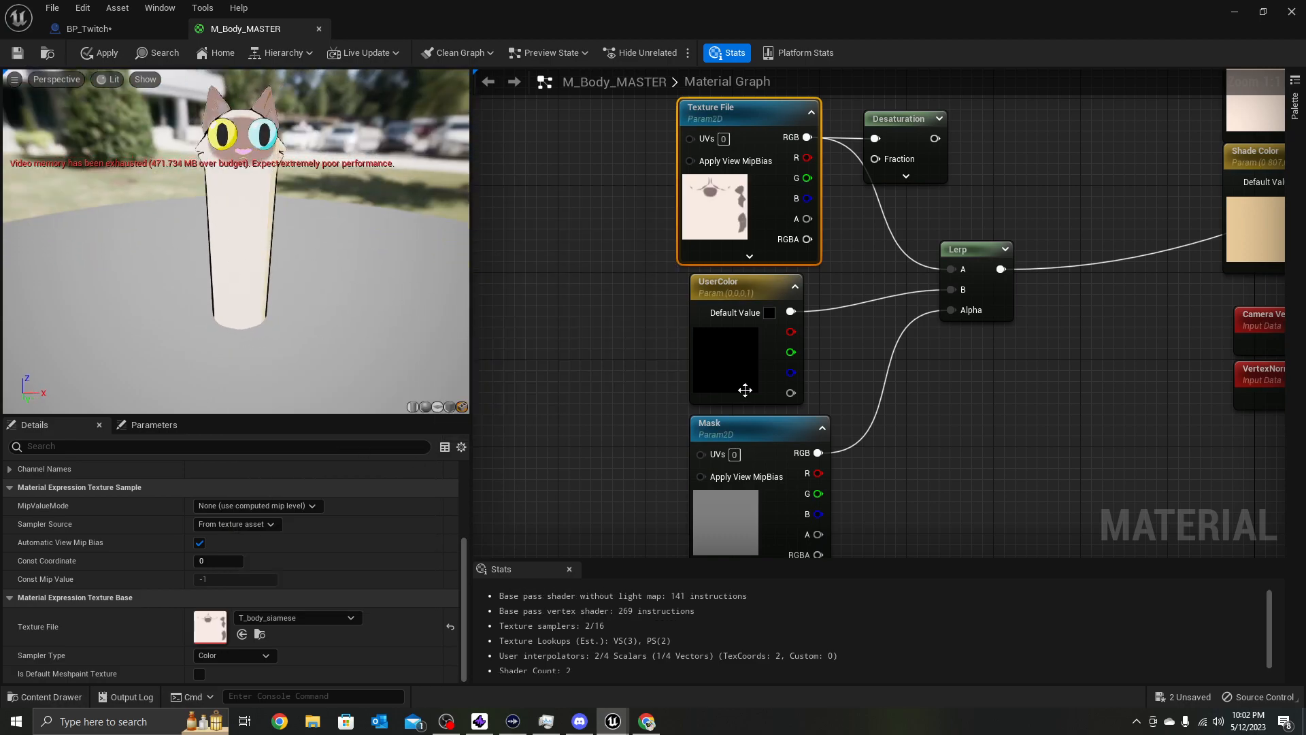
Try green, blue and magenta UserColor tints on the siamese coat, resetting the default colour to black
double_click(733, 378)
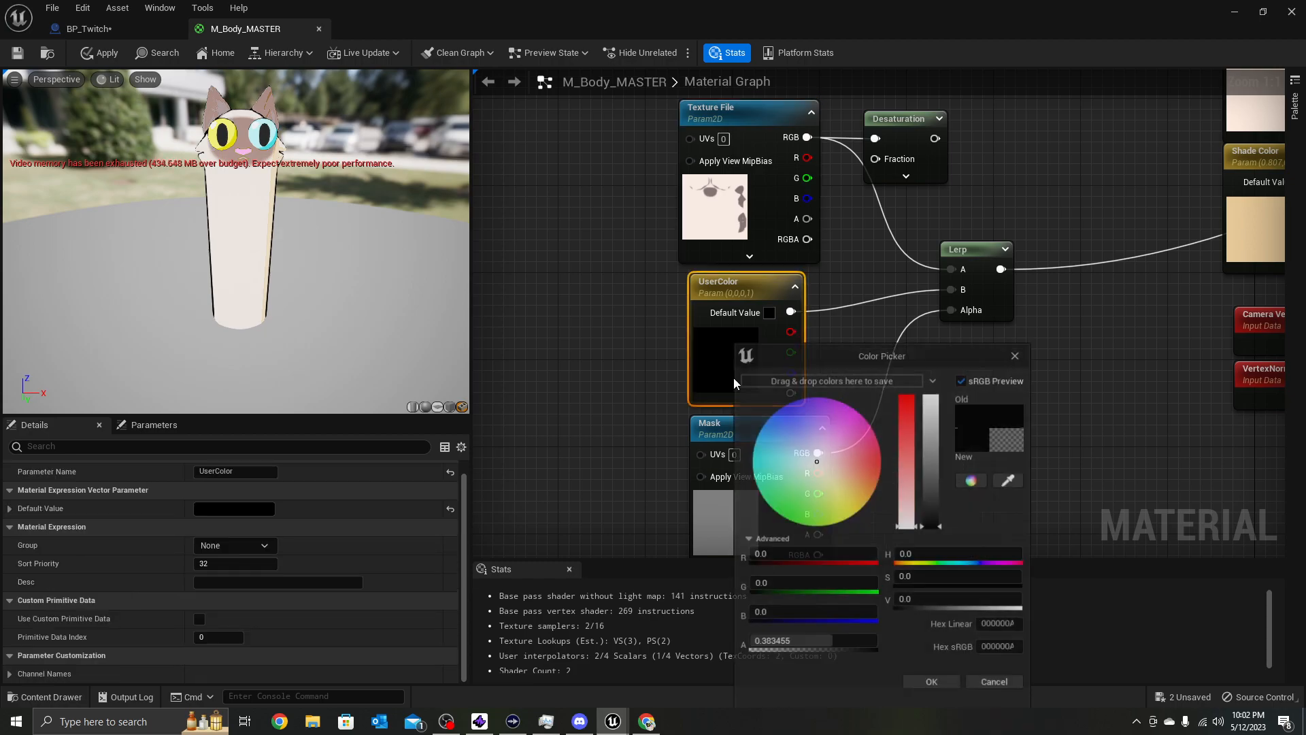
click(790, 414)
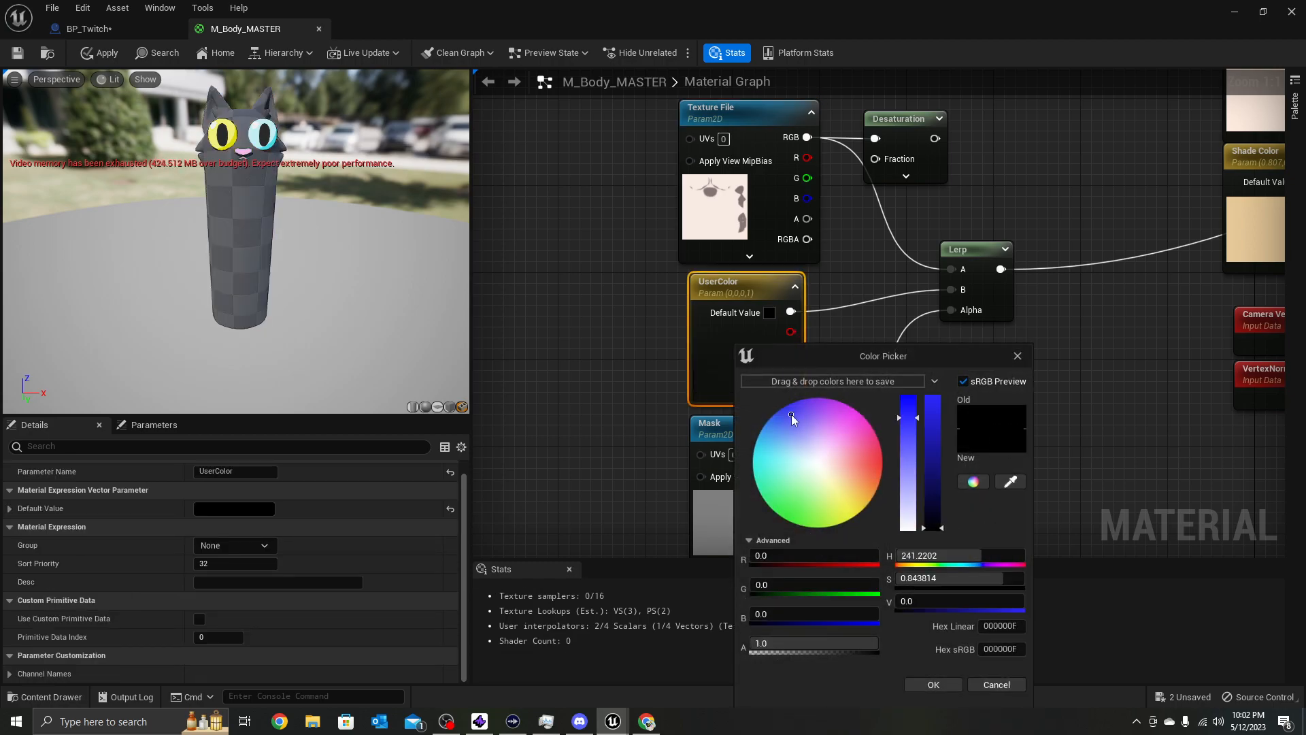
click(868, 470)
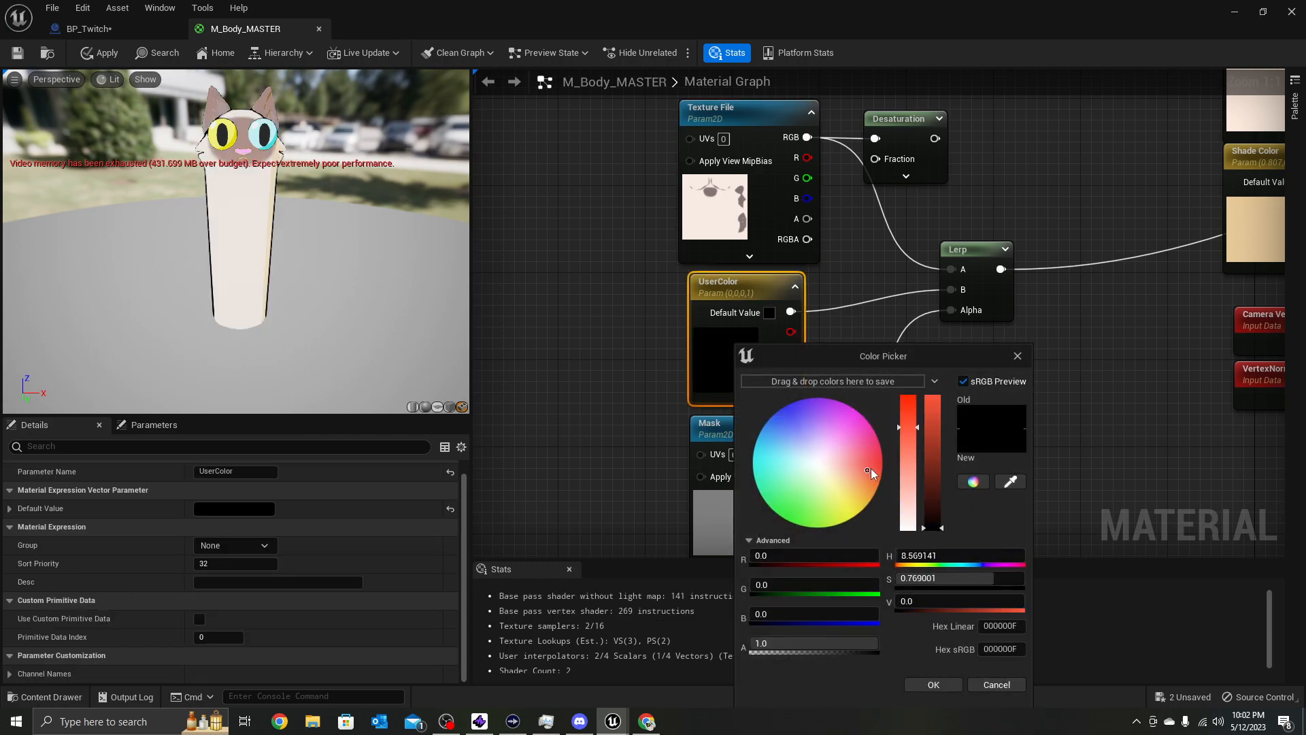
click(935, 404)
click(798, 500)
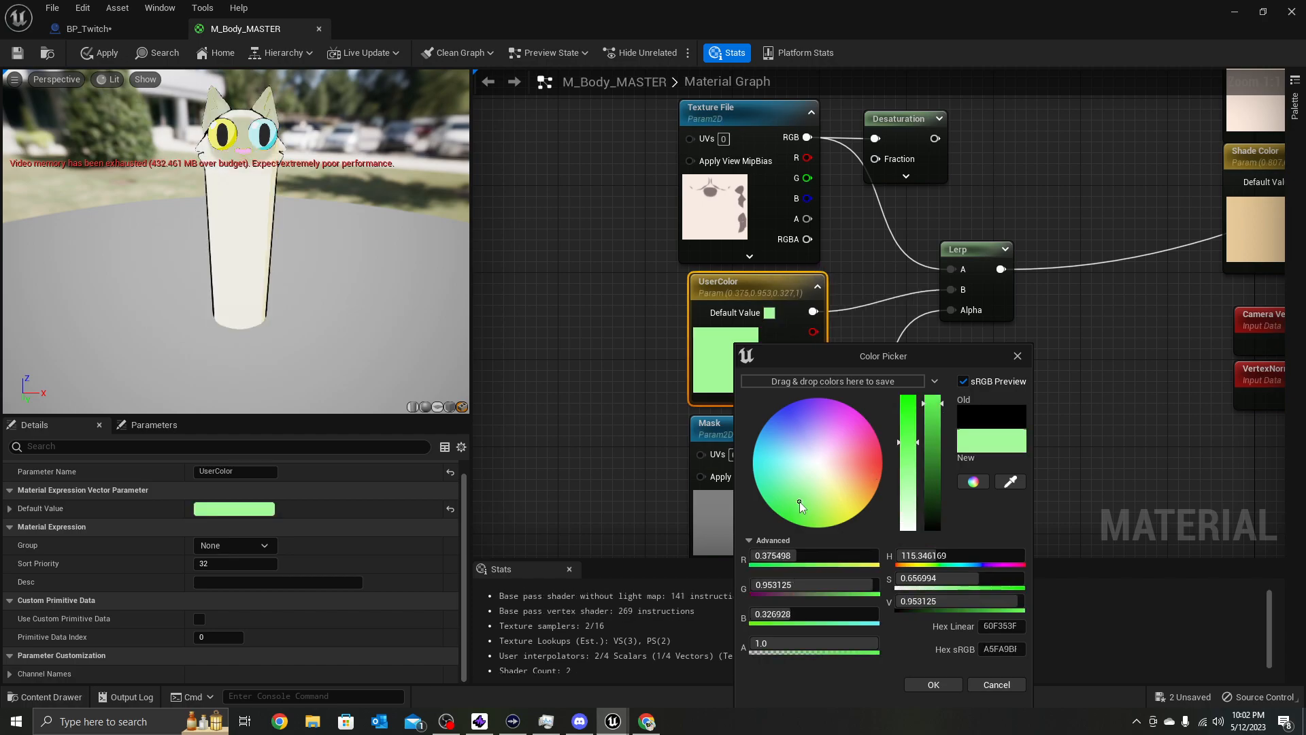
drag(799, 500, 796, 522)
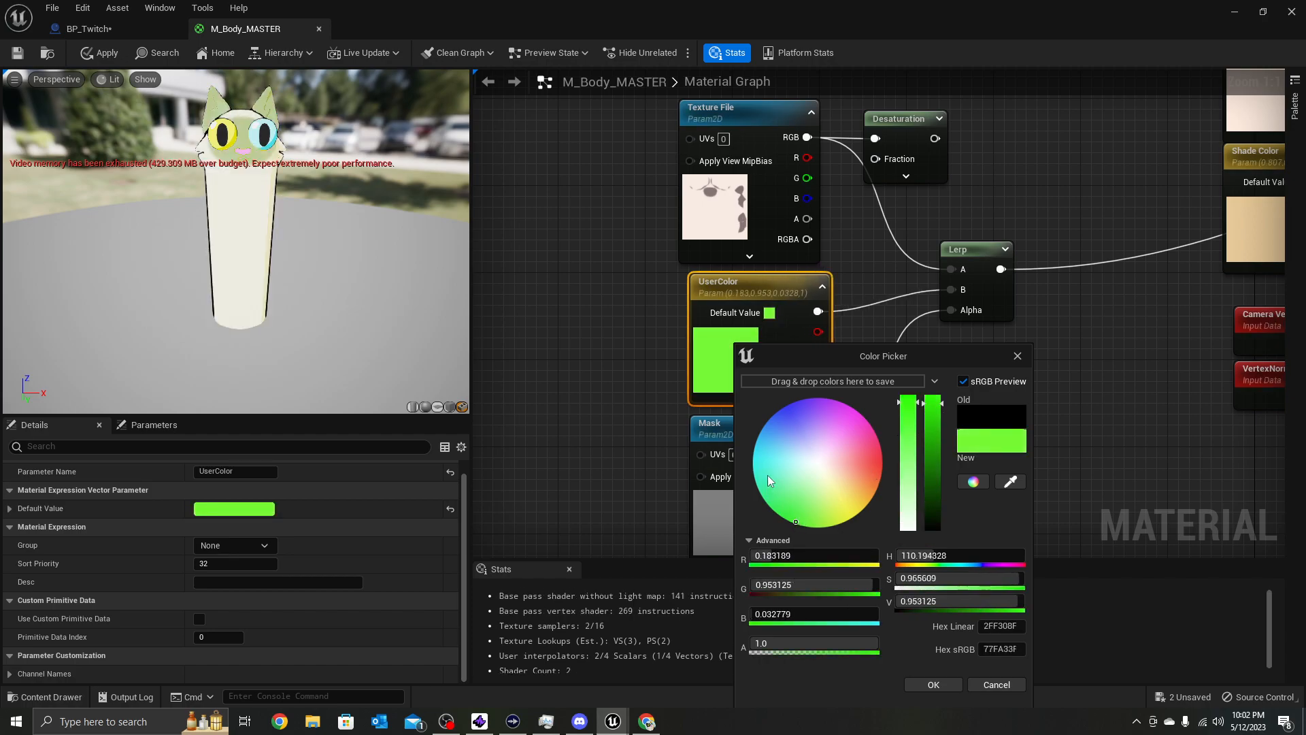
drag(769, 476, 769, 406)
drag(846, 417, 834, 399)
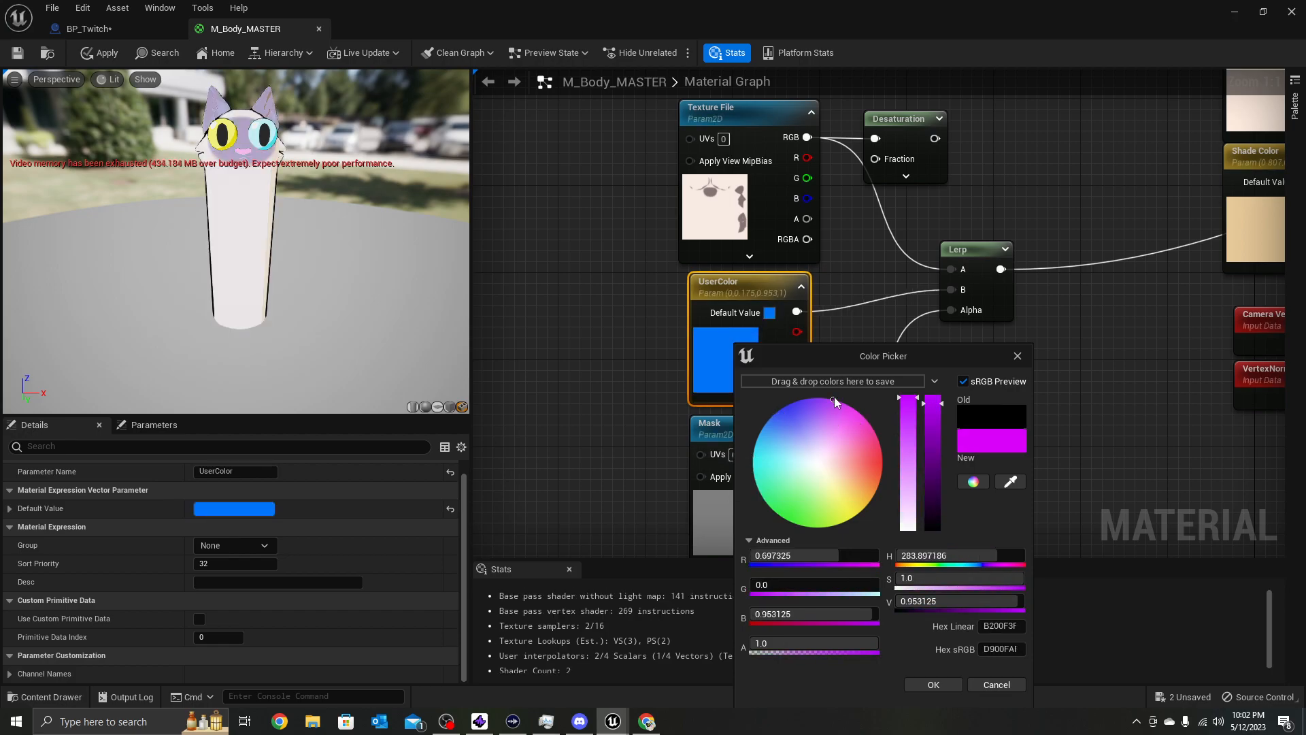
mouse_move(266, 260)
mouse_down()
mouse_move(340, 256)
mouse_move(204, 253)
mouse_move(284, 255)
mouse_up()
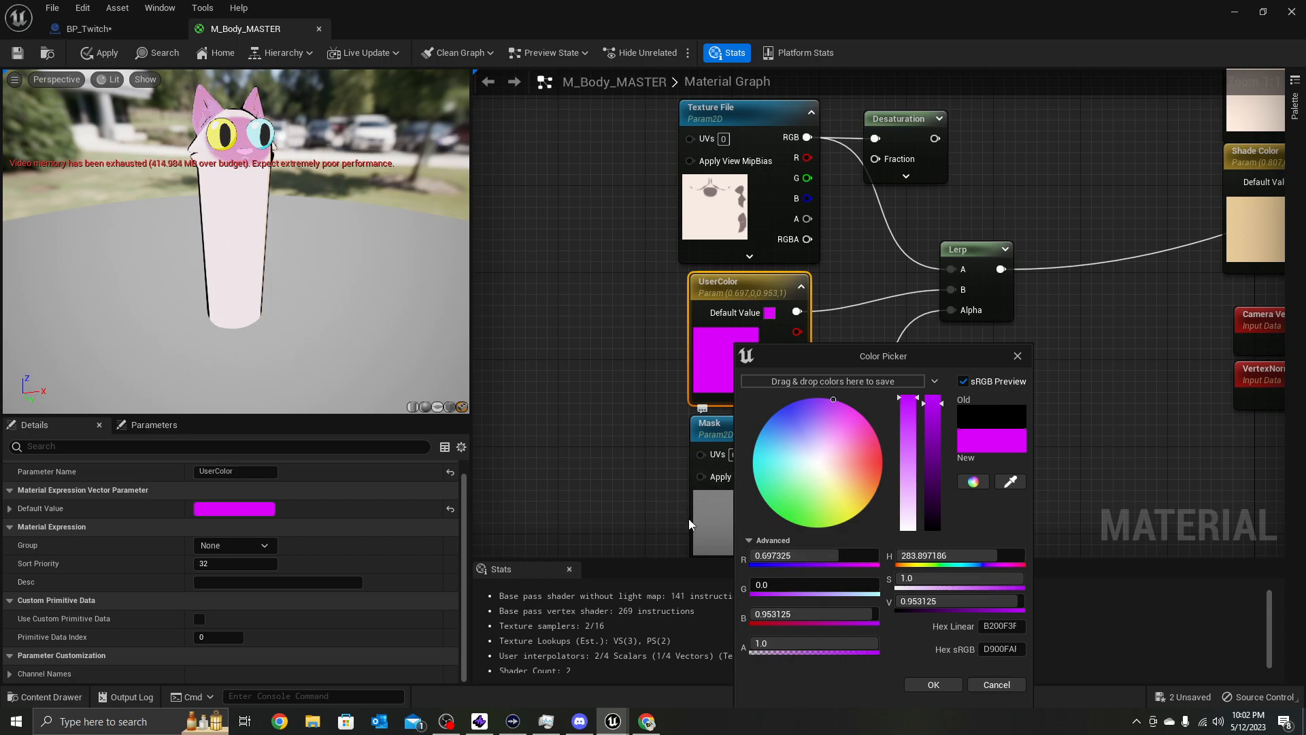
mouse_move(933, 435)
mouse_down()
mouse_move(934, 537)
mouse_move(906, 533)
mouse_up()
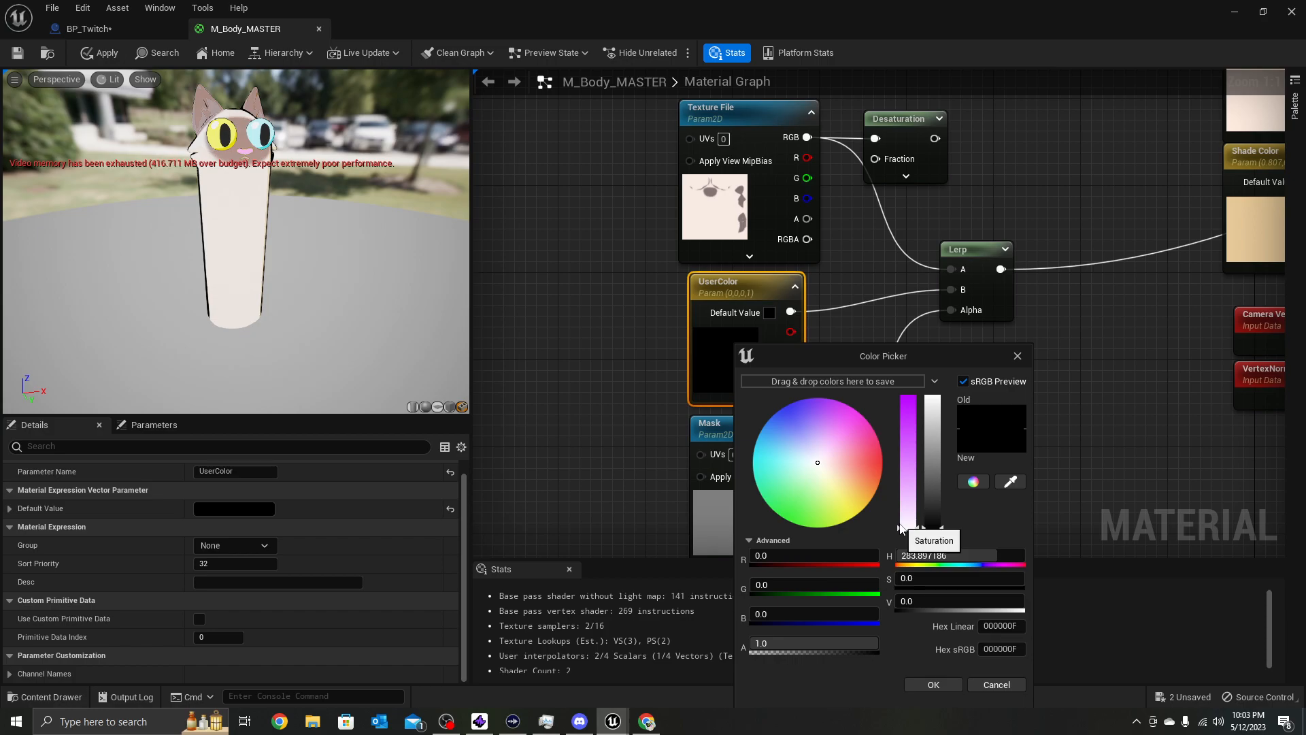
click(939, 685)
In BP_Twitch, tighten the parameter nodes' spacing and connect the switch's siamese output to a duplicate of the tabby Set Vector Parameter Value node
click(131, 39)
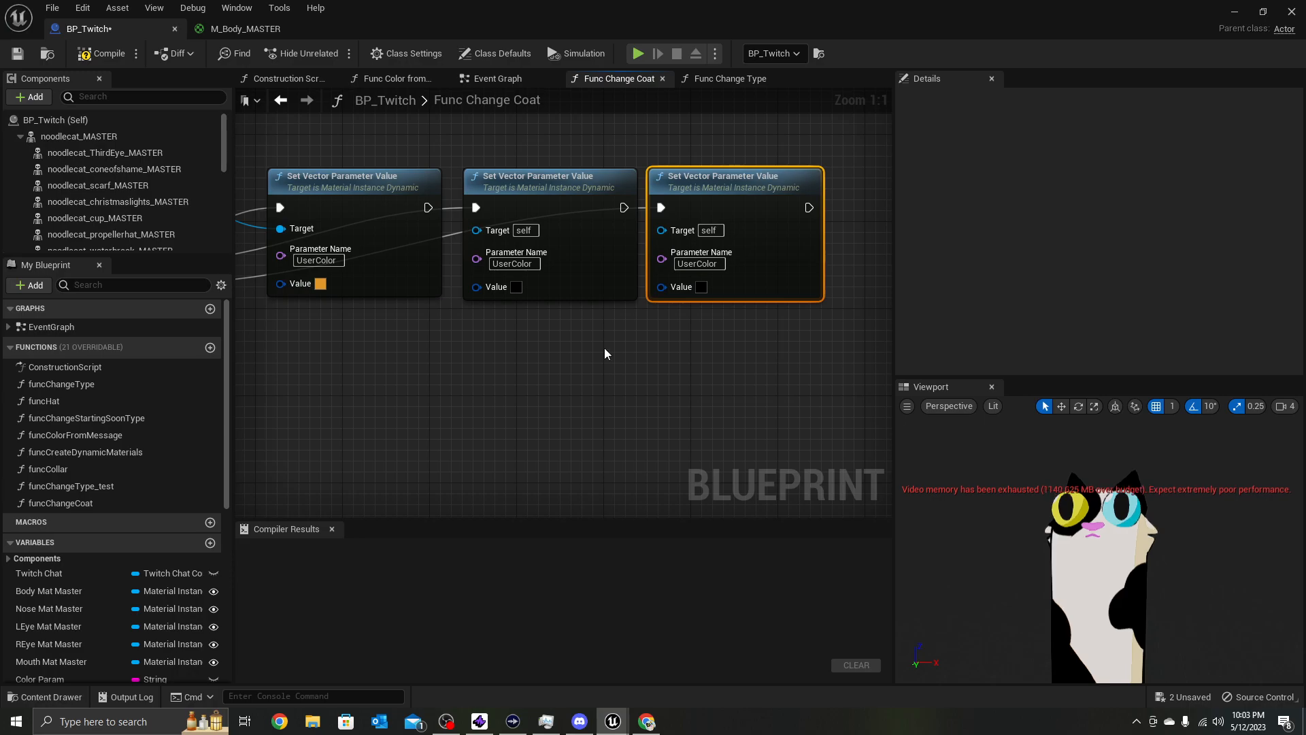
mouse_move(545, 182)
mouse_down()
mouse_move(524, 183)
mouse_move(535, 182)
mouse_up()
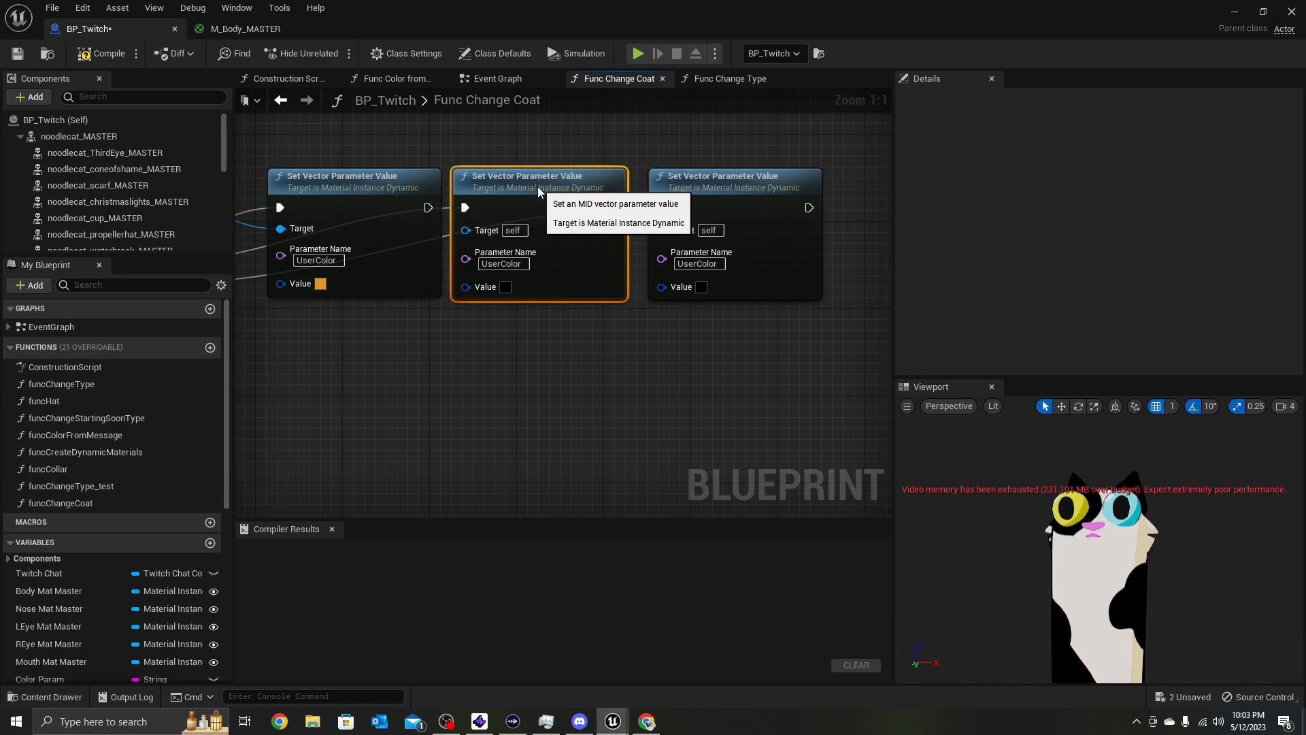
drag(724, 192, 710, 192)
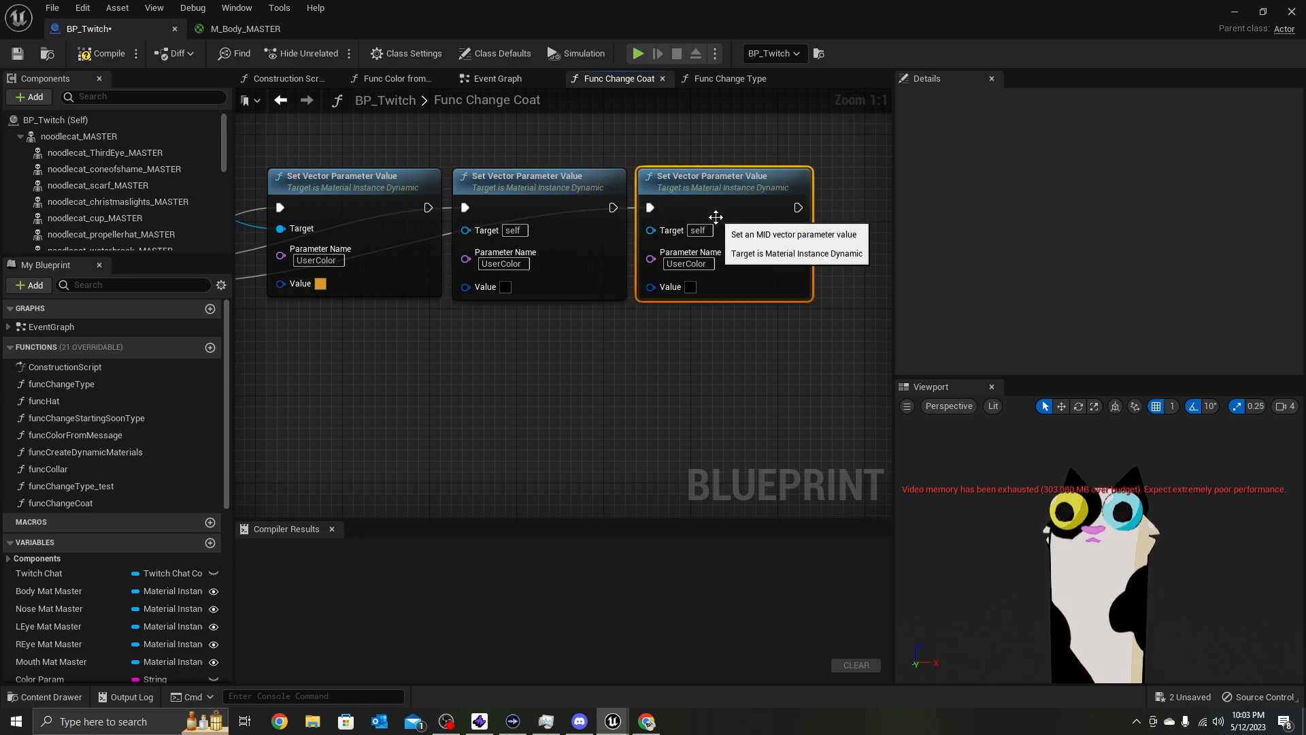
key(ctrl+d)
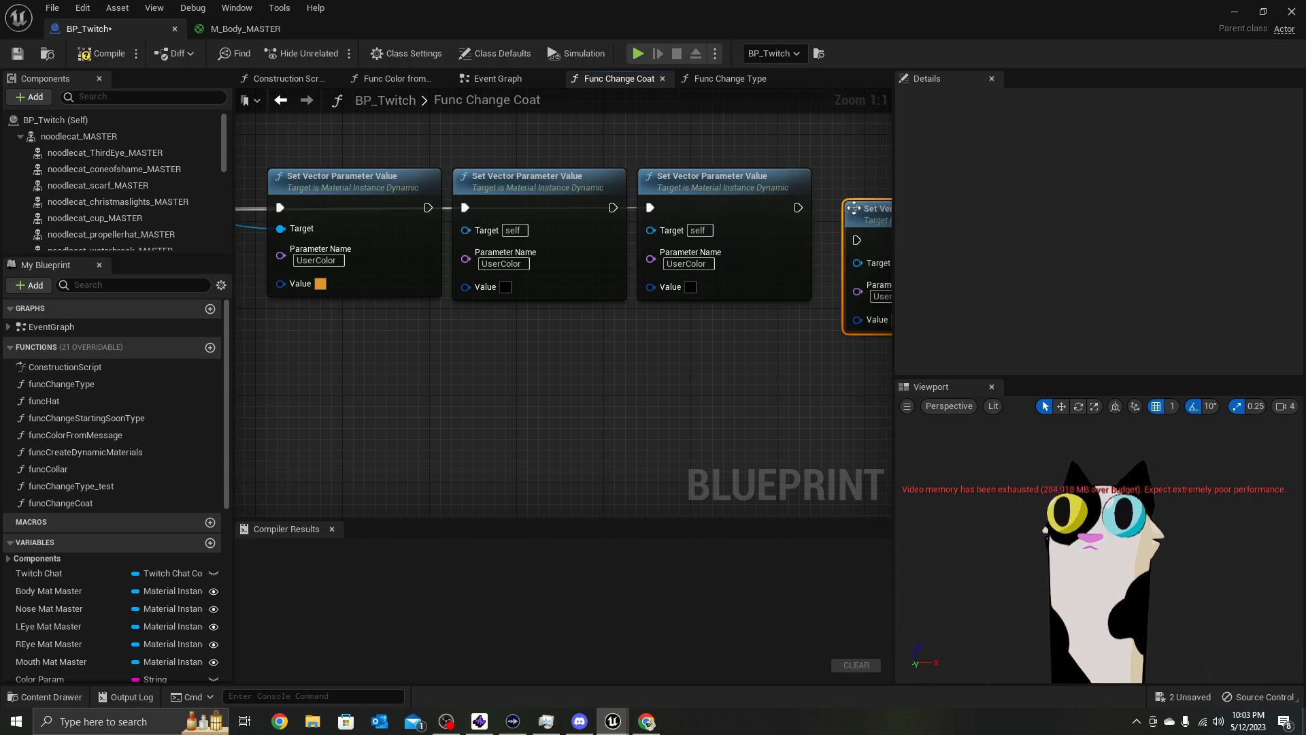
drag(858, 215, 292, 304)
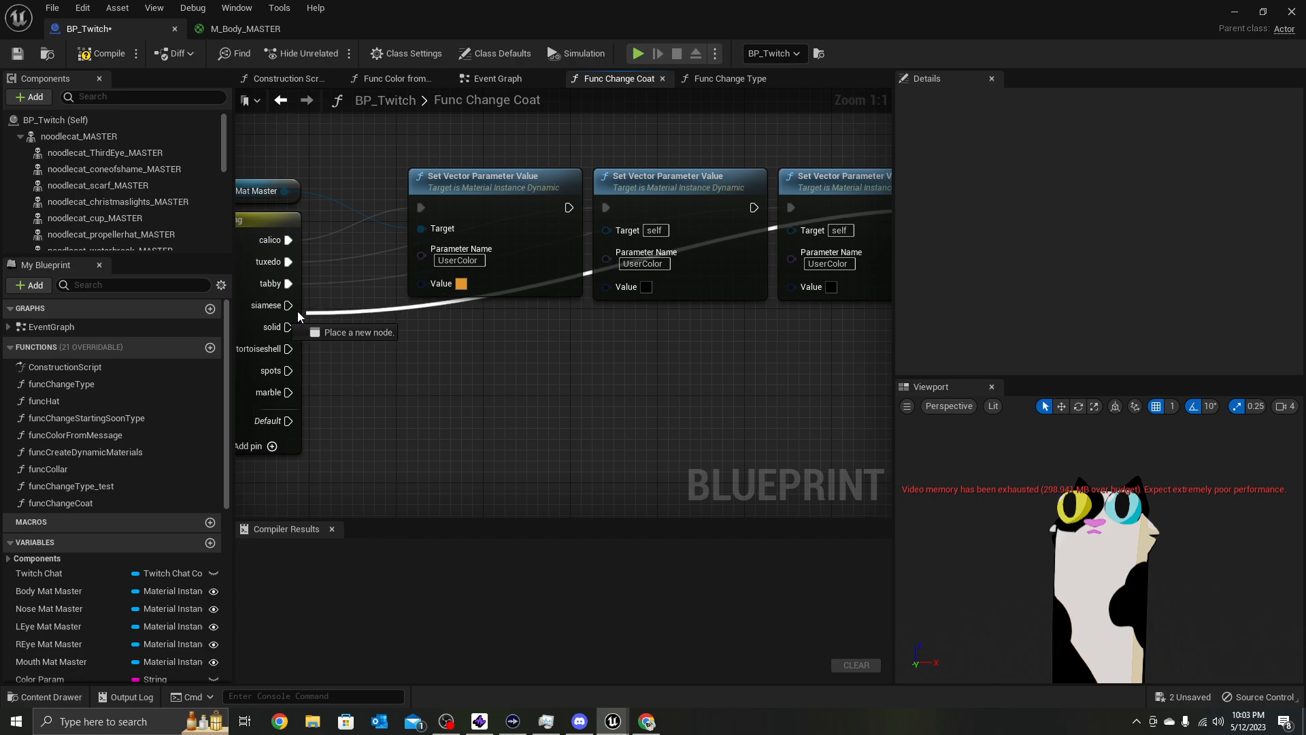
Paste another Set Vector Parameter Value node below the calico node and connect the switch's solid output to it
right_drag(370, 365, 600, 330)
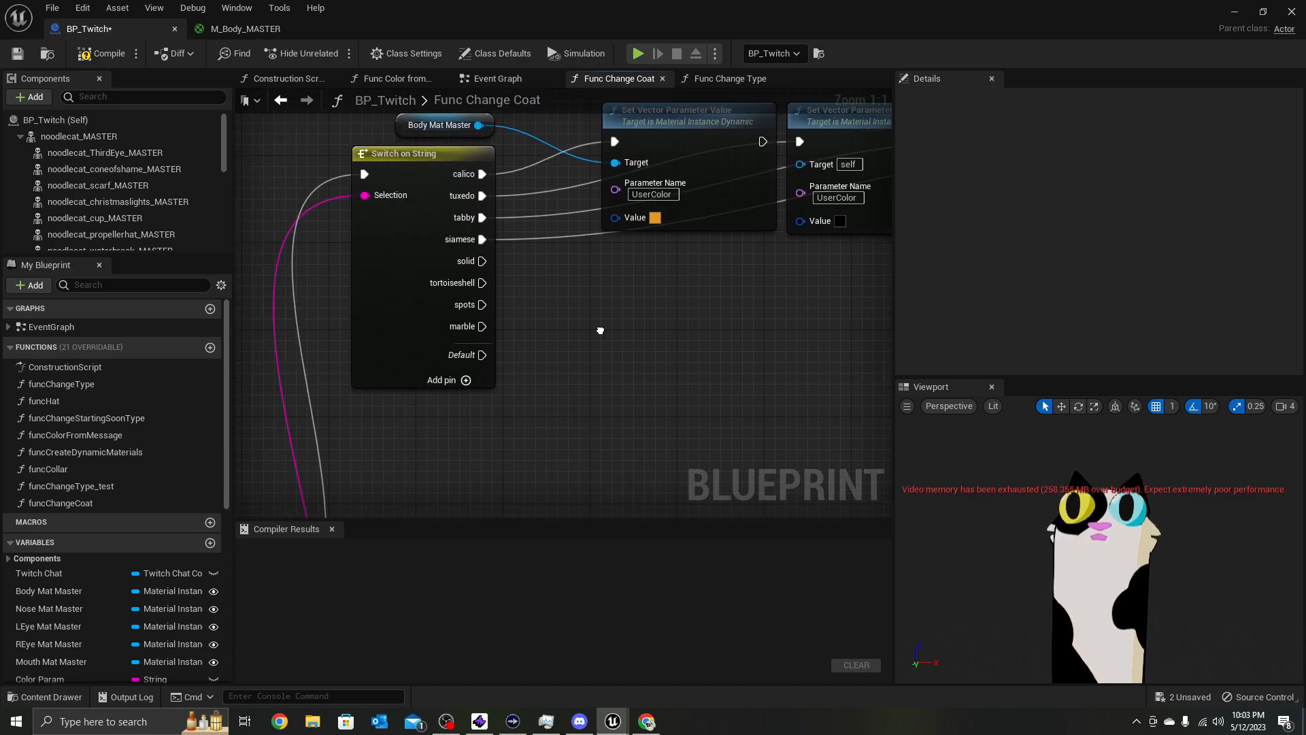
key(ctrl+v)
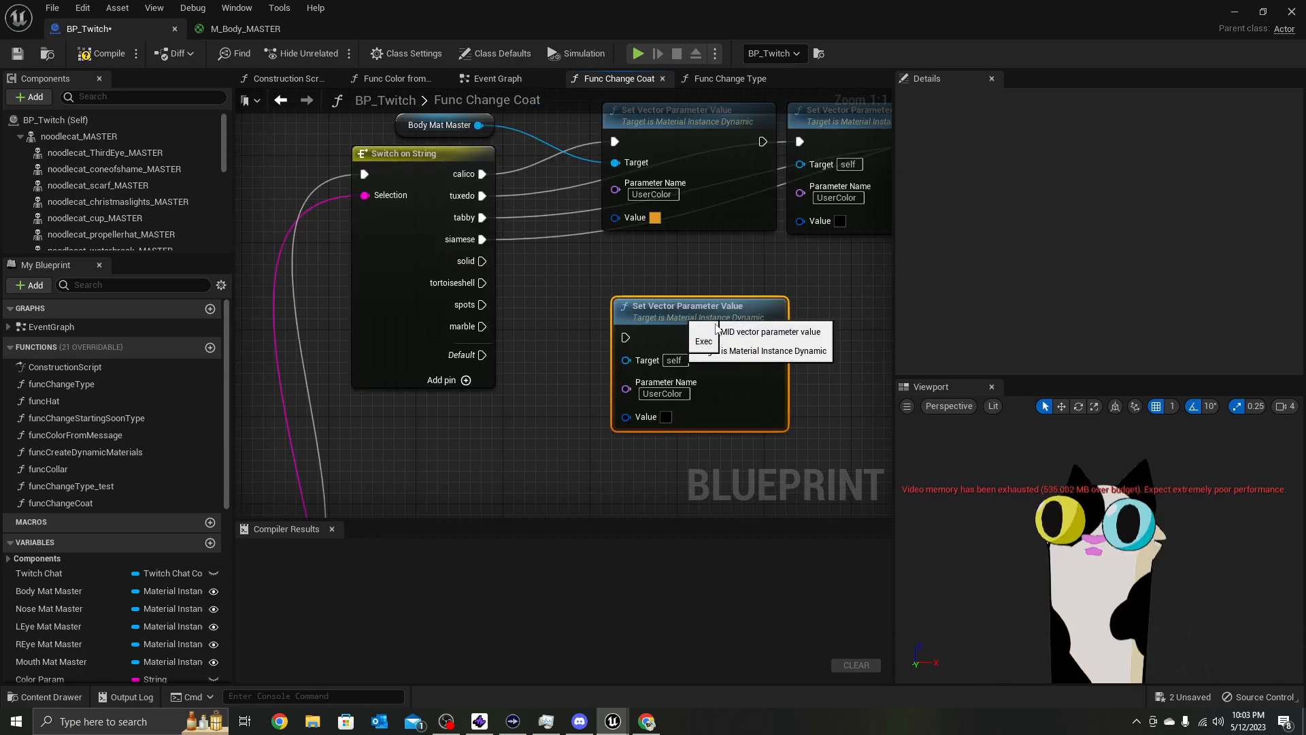
drag(705, 311, 694, 267)
drag(481, 262, 613, 300)
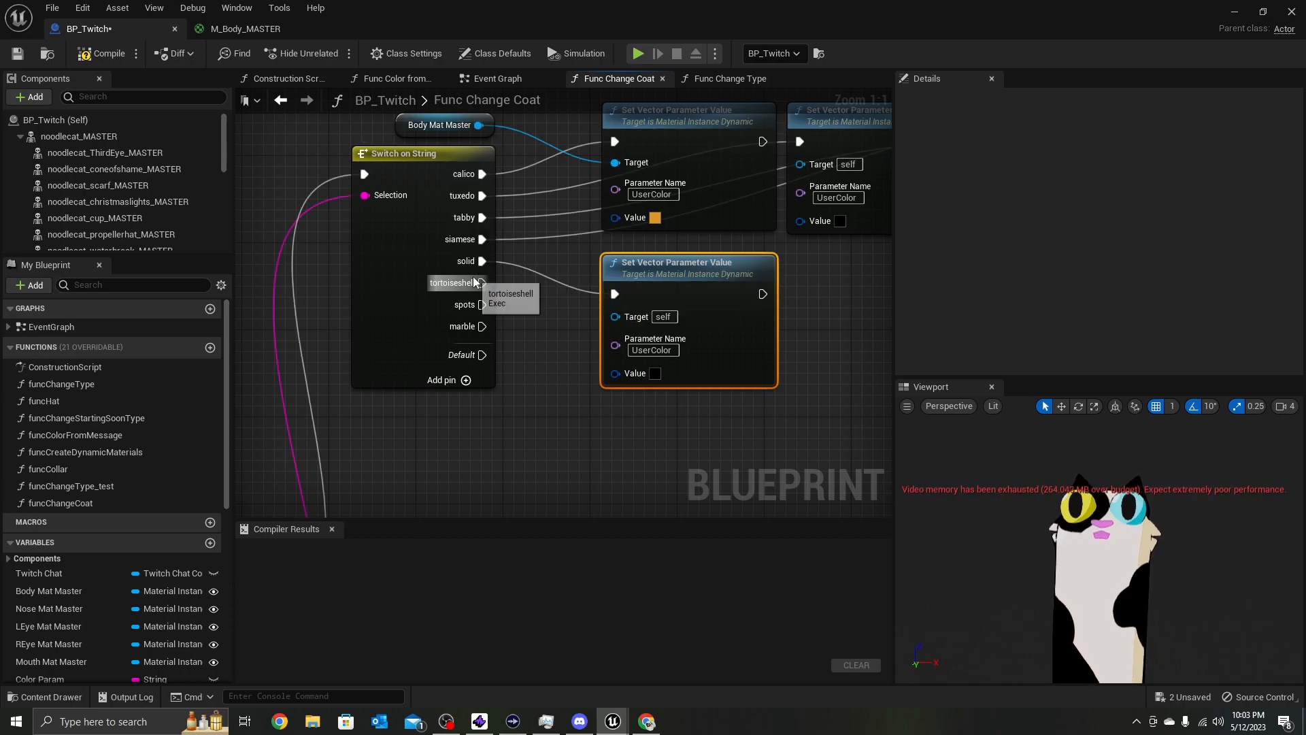
right_drag(730, 391, 604, 380)
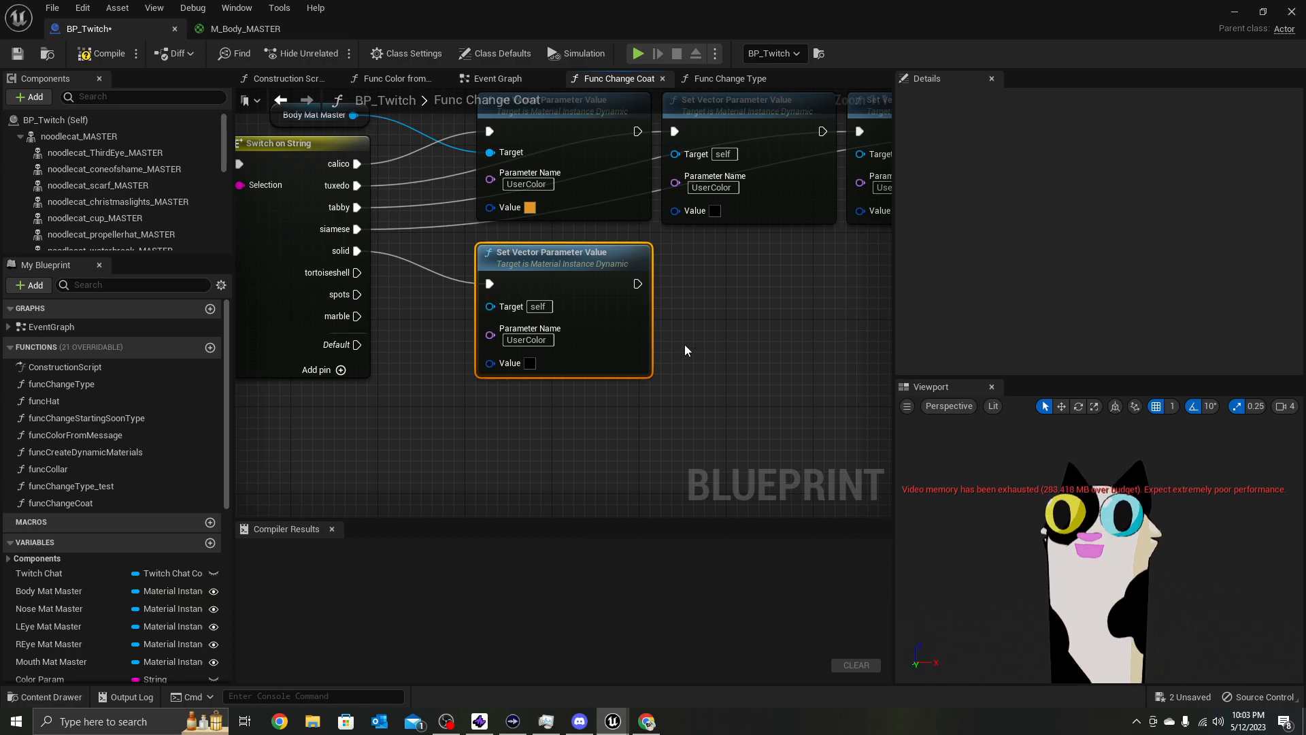
In M_Body_MASTER, set the UserColor default value to a fully bright, fully saturated turquoise
click(272, 28)
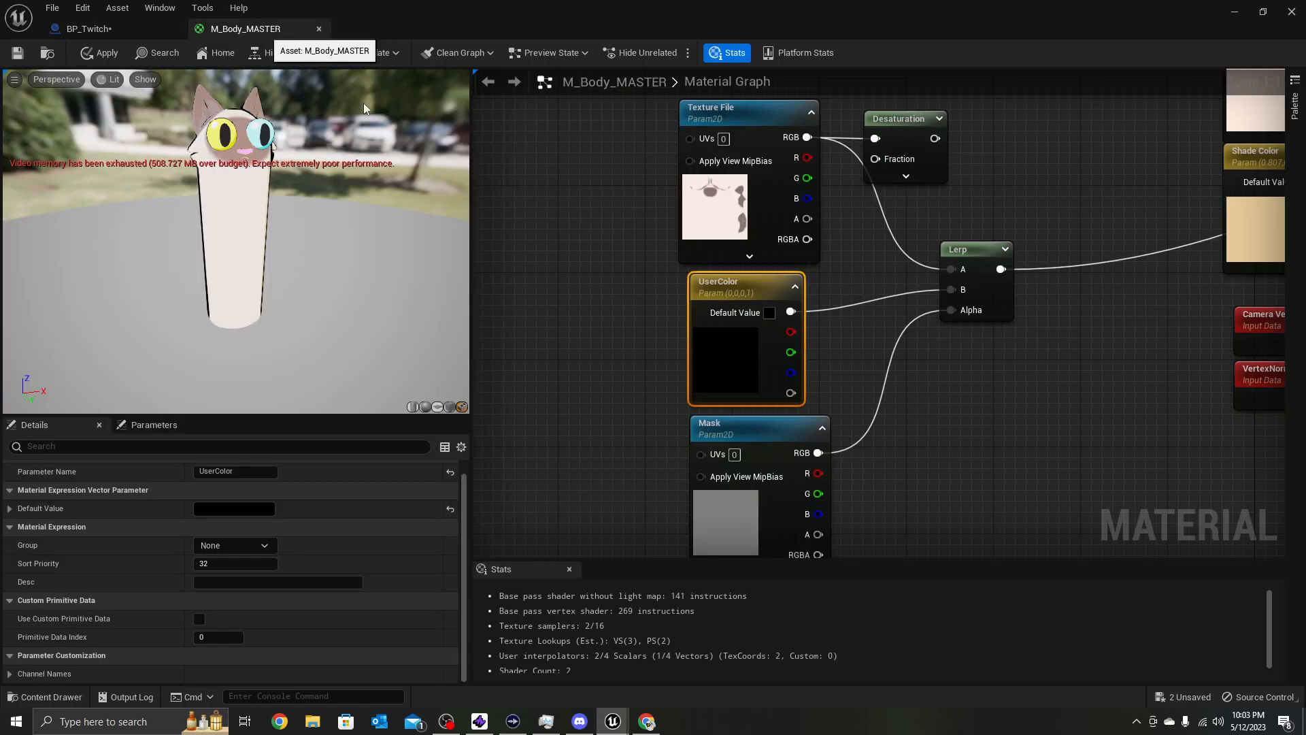
double_click(709, 362)
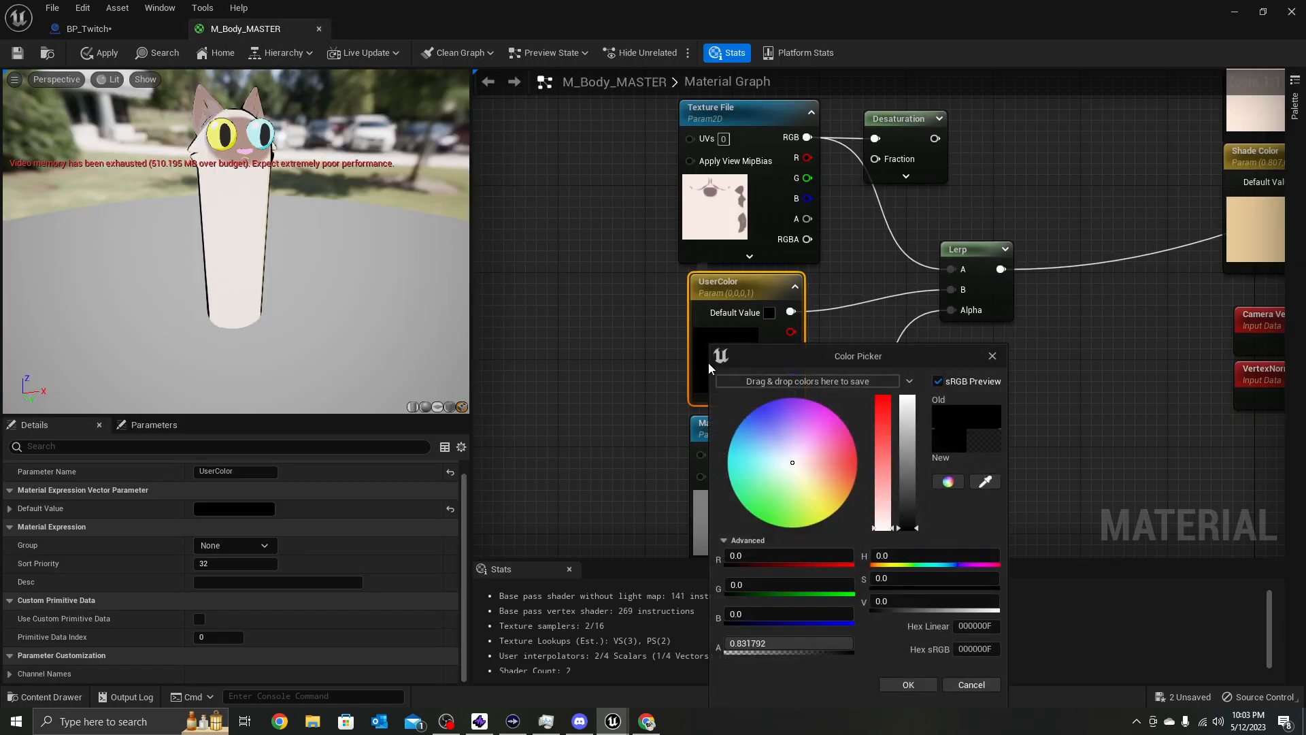
click(806, 428)
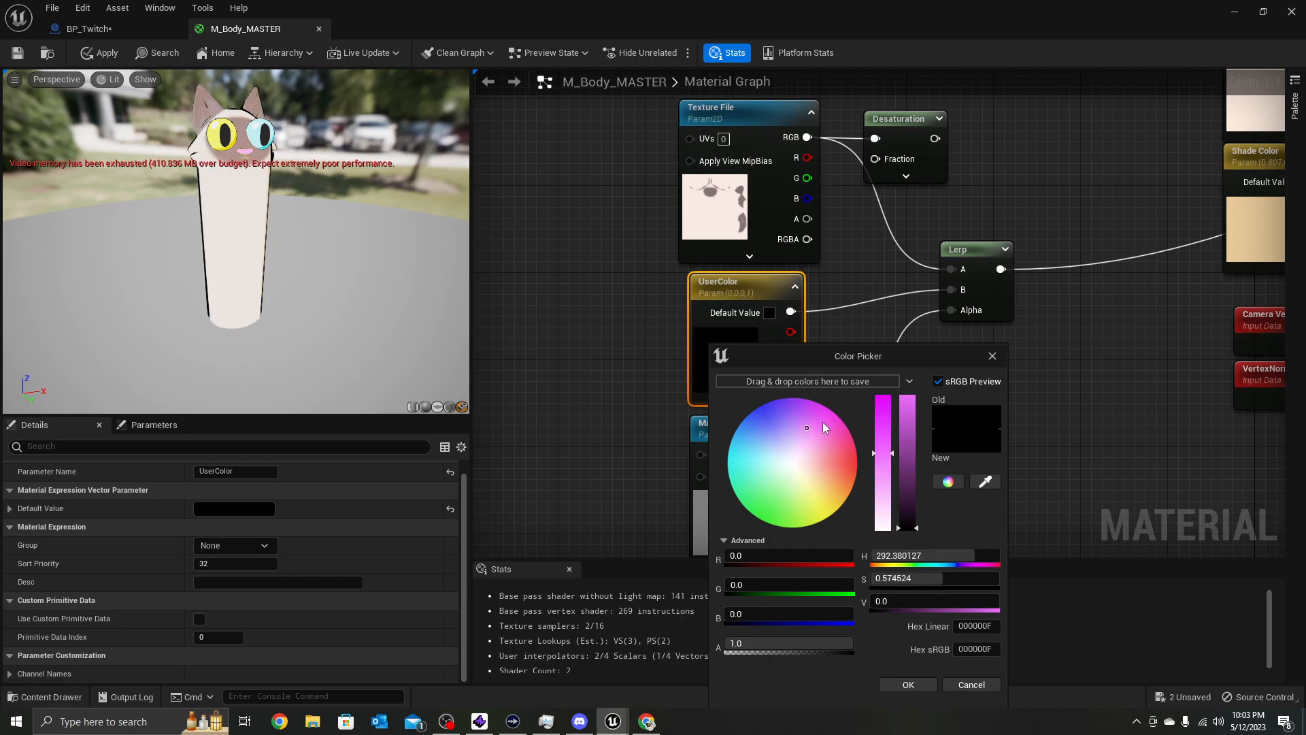
click(729, 474)
click(908, 400)
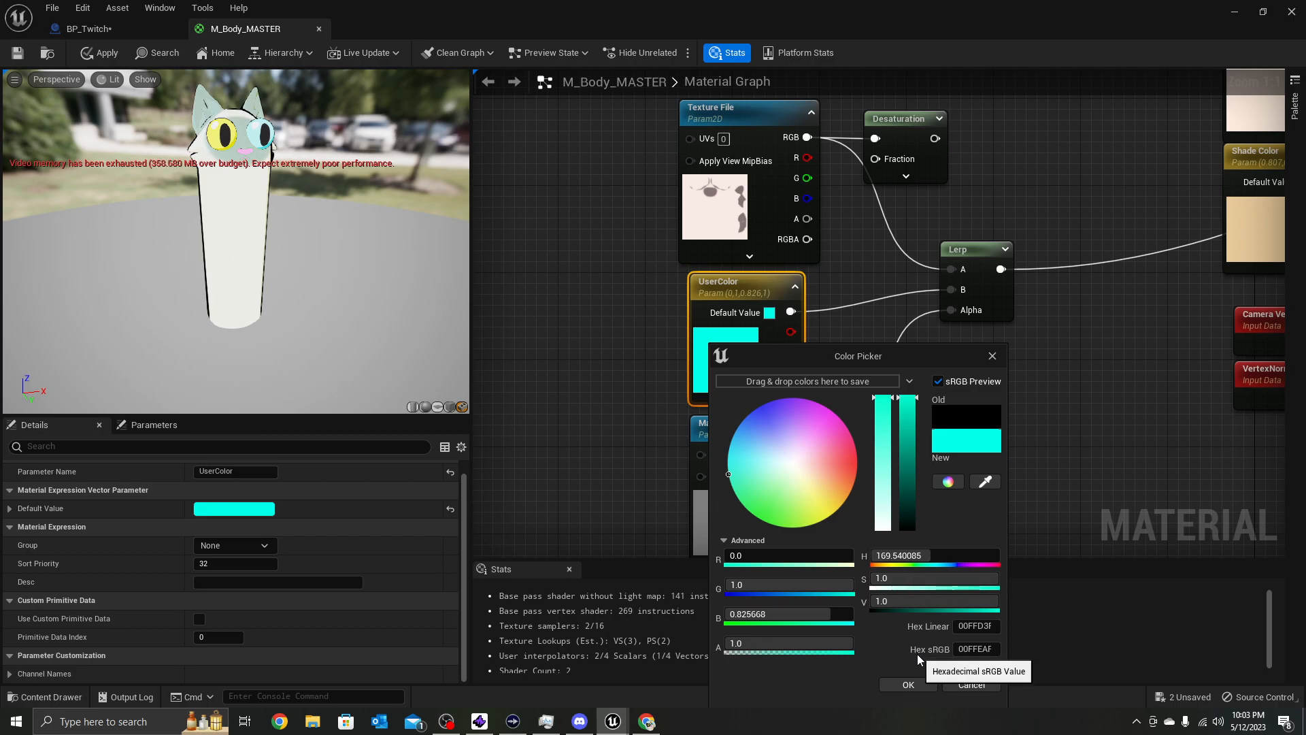
click(921, 686)
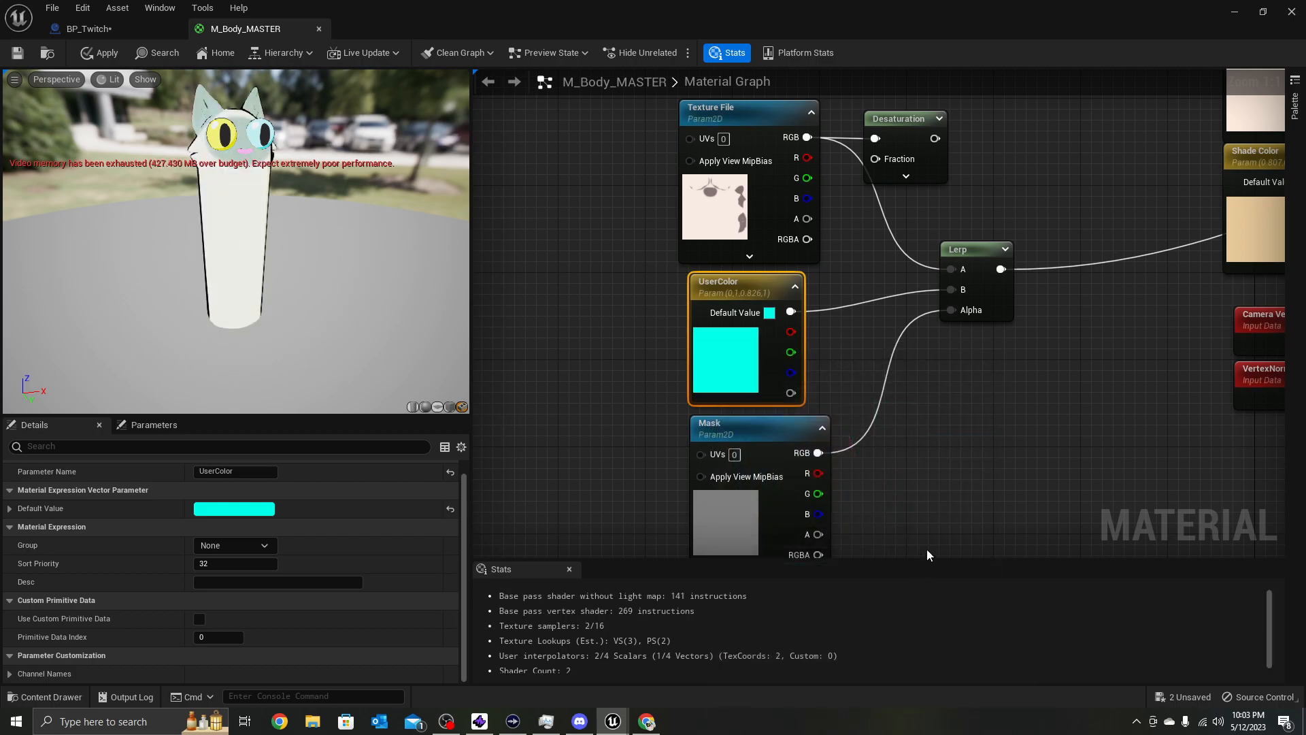
In BP_Twitch, duplicate the tuxedo, tabby and siamese Set Vector Parameter Value nodes and line the copies up beside the solid node
click(112, 32)
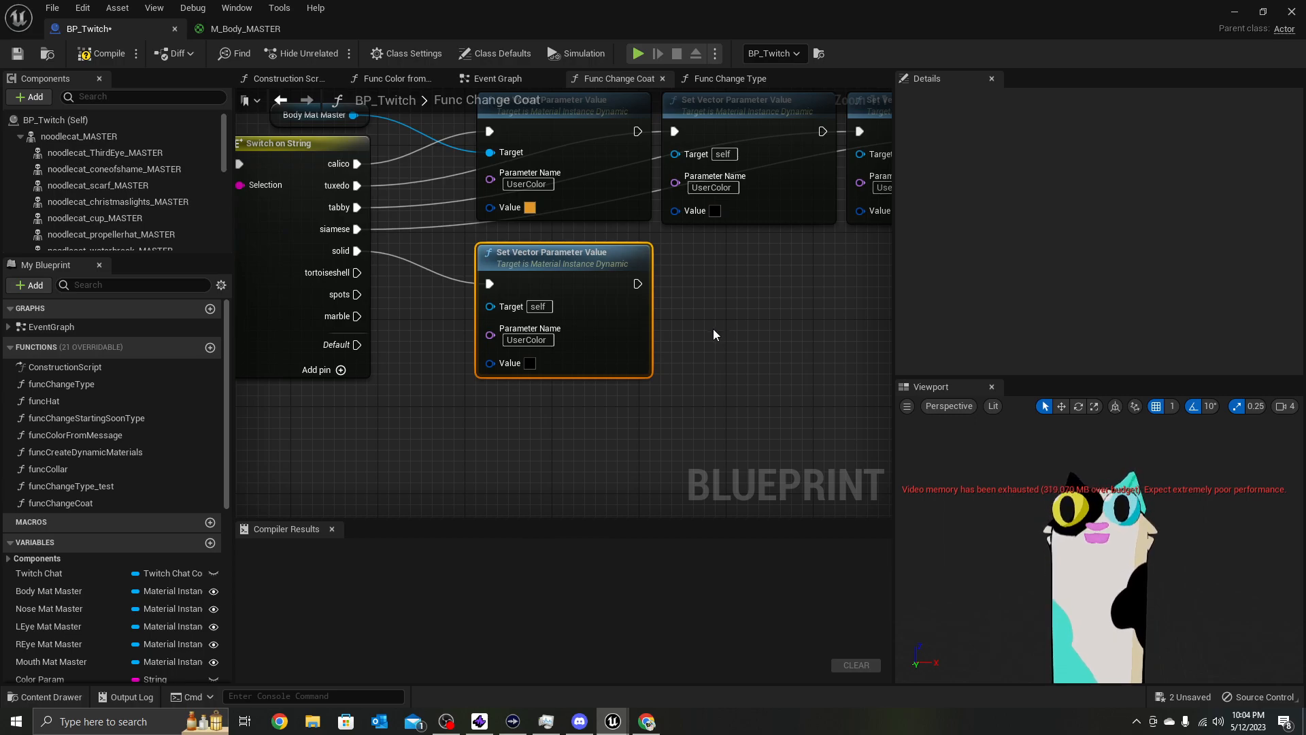
right_drag(713, 329, 683, 336)
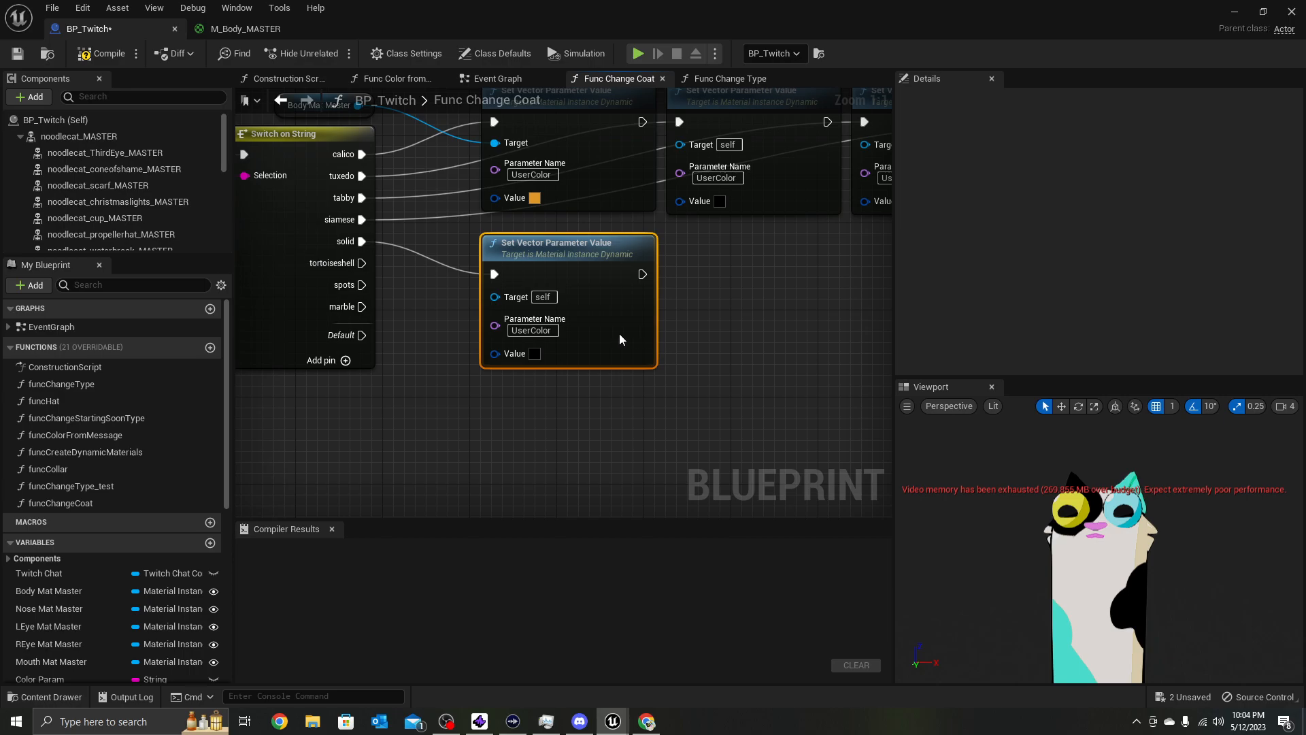
right_drag(623, 341, 646, 338)
scroll(643, 324, down, 1)
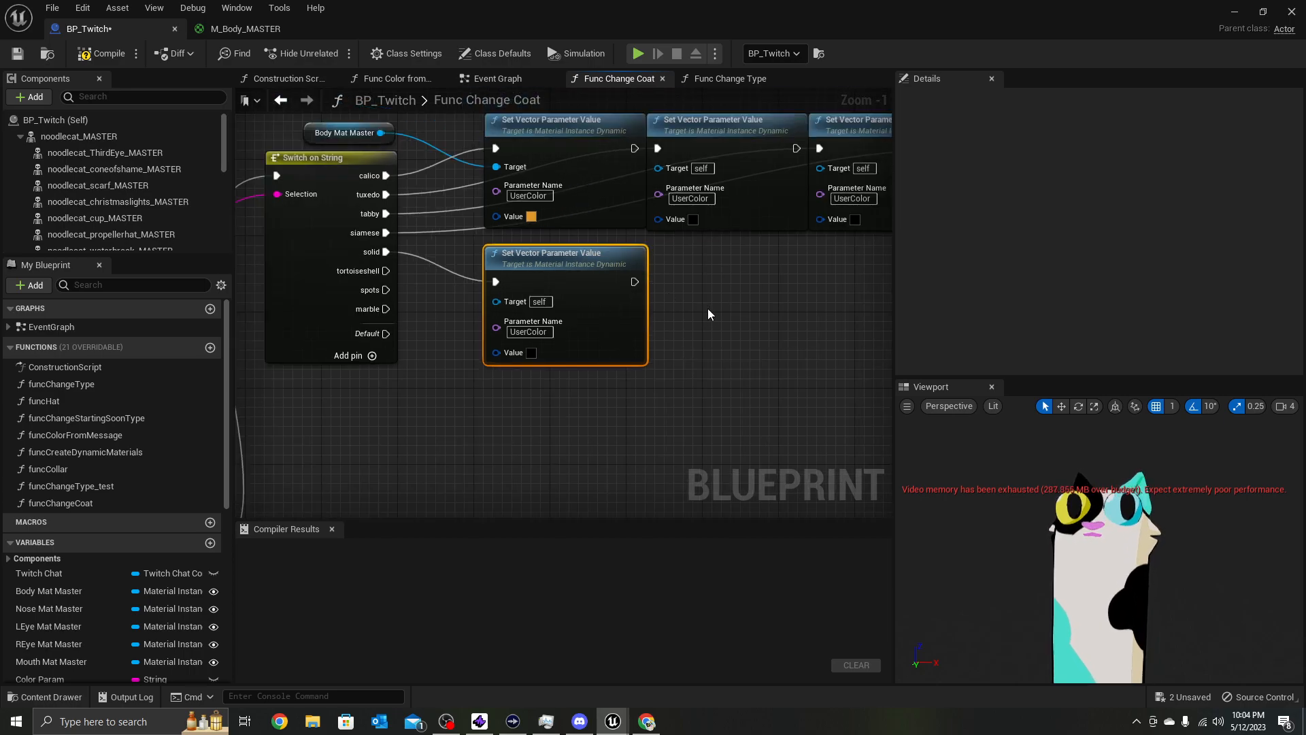
right_drag(708, 313, 622, 315)
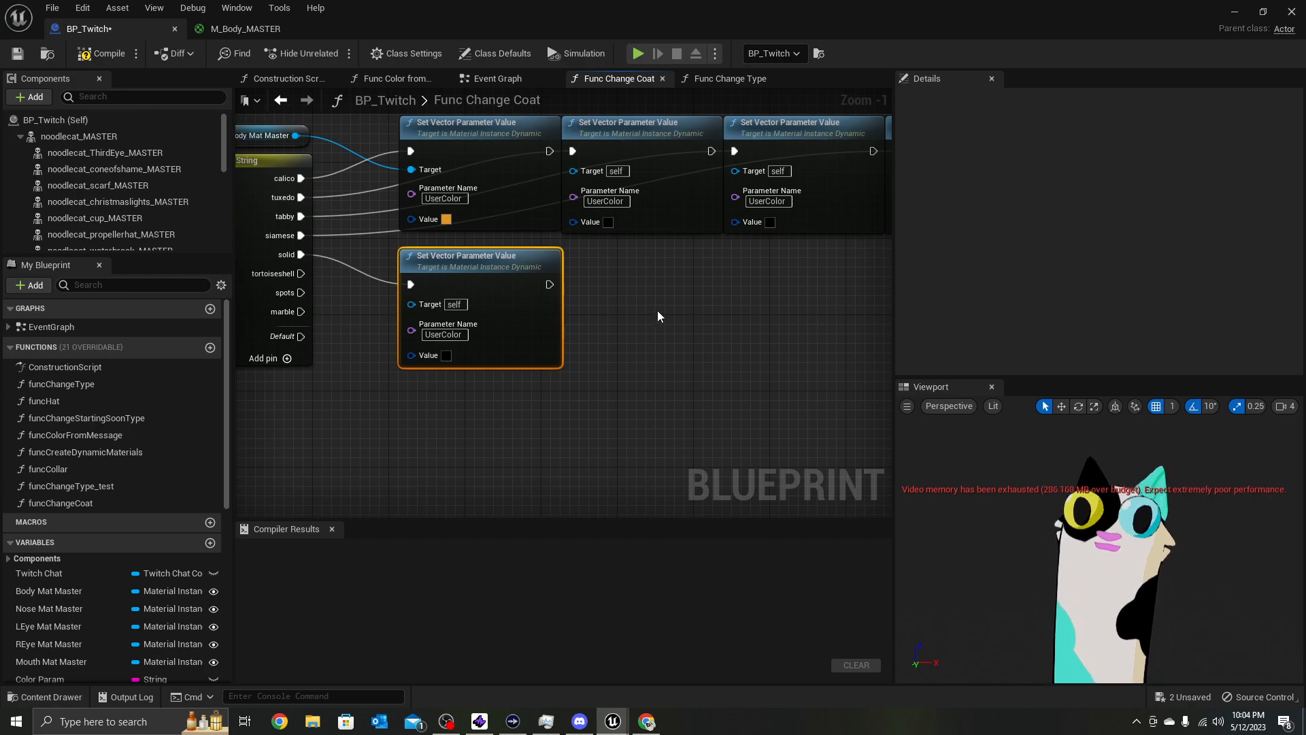
right_drag(626, 323, 441, 341)
drag(762, 314, 482, 204)
key(ctrl+c)
key(ctrl+v)
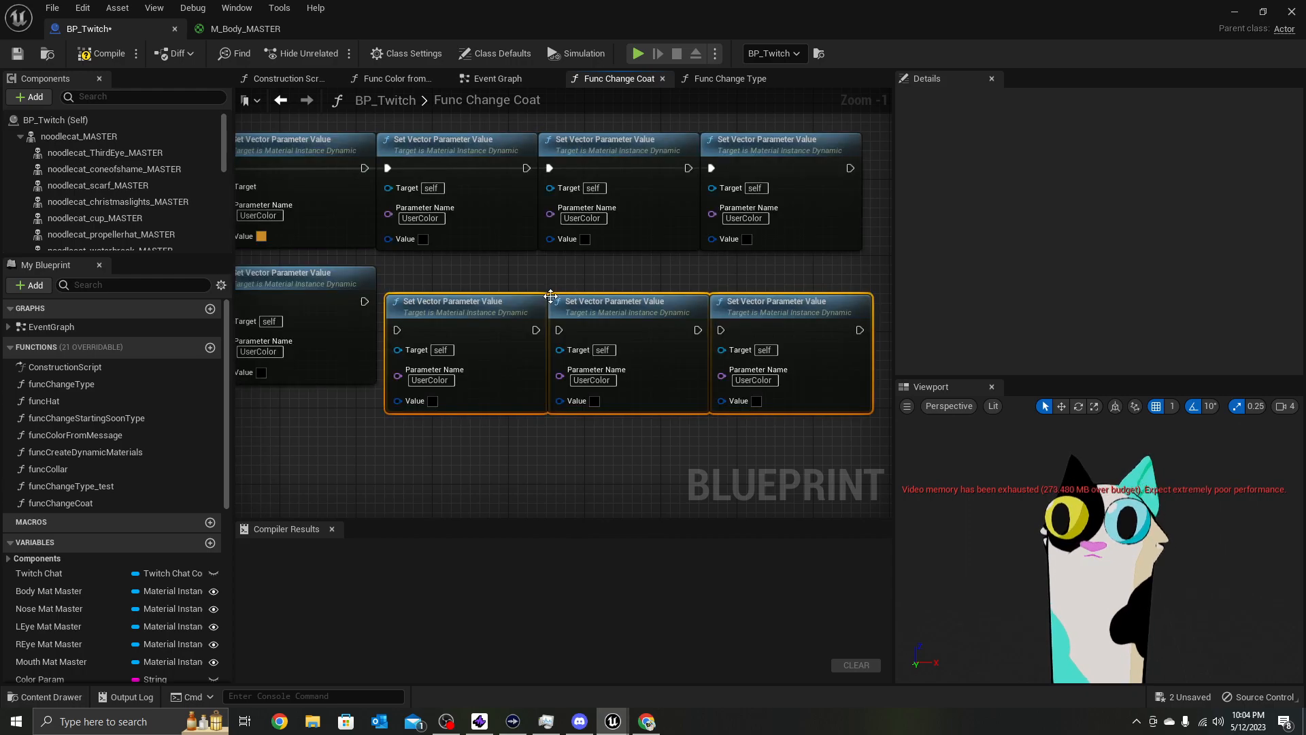
drag(576, 312, 572, 287)
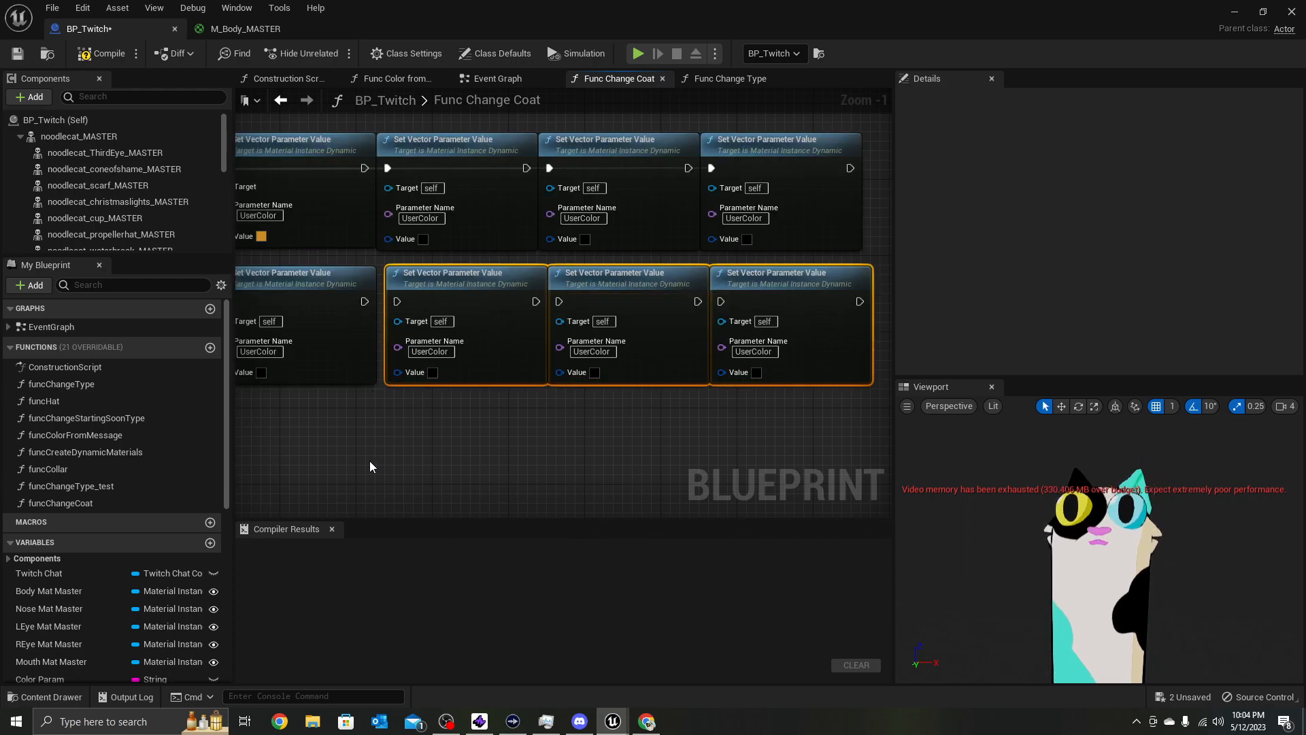
Connect the switch's tortoiseshell, spots and marble outputs to the three copied Set Vector Parameter Value nodes, in that order
right_drag(397, 453, 587, 470)
drag(587, 317, 750, 317)
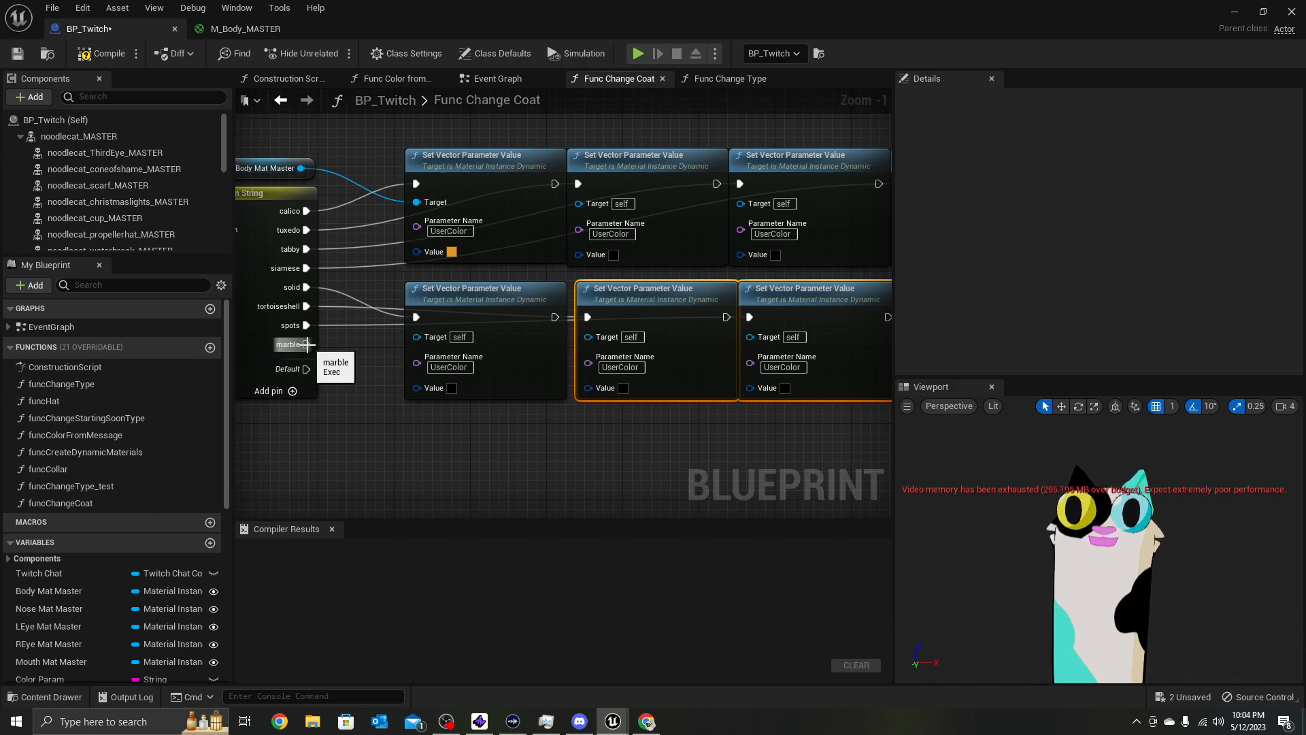
drag(306, 344, 757, 319)
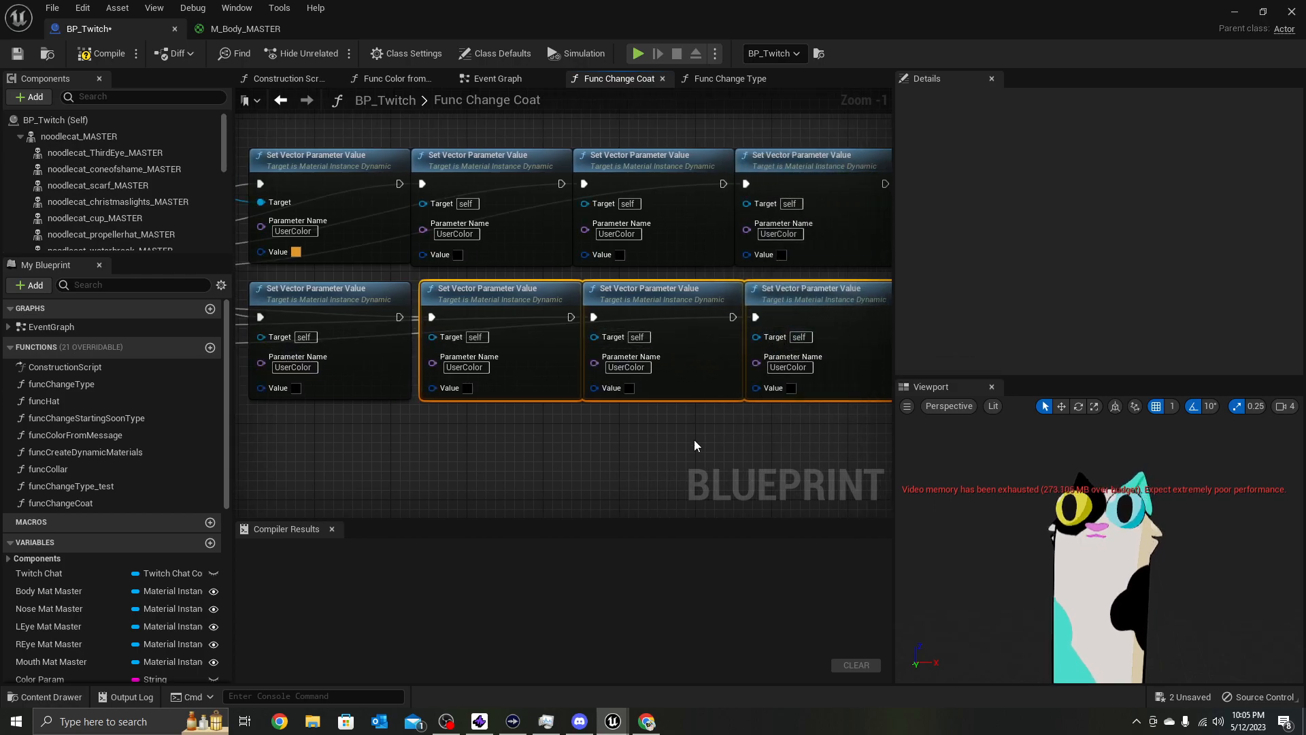
Review the Func Change Coat graph from the eight coat parameter nodes back to the entry node, default comparison, Branch and message parsing
scroll(693, 438, down, 1)
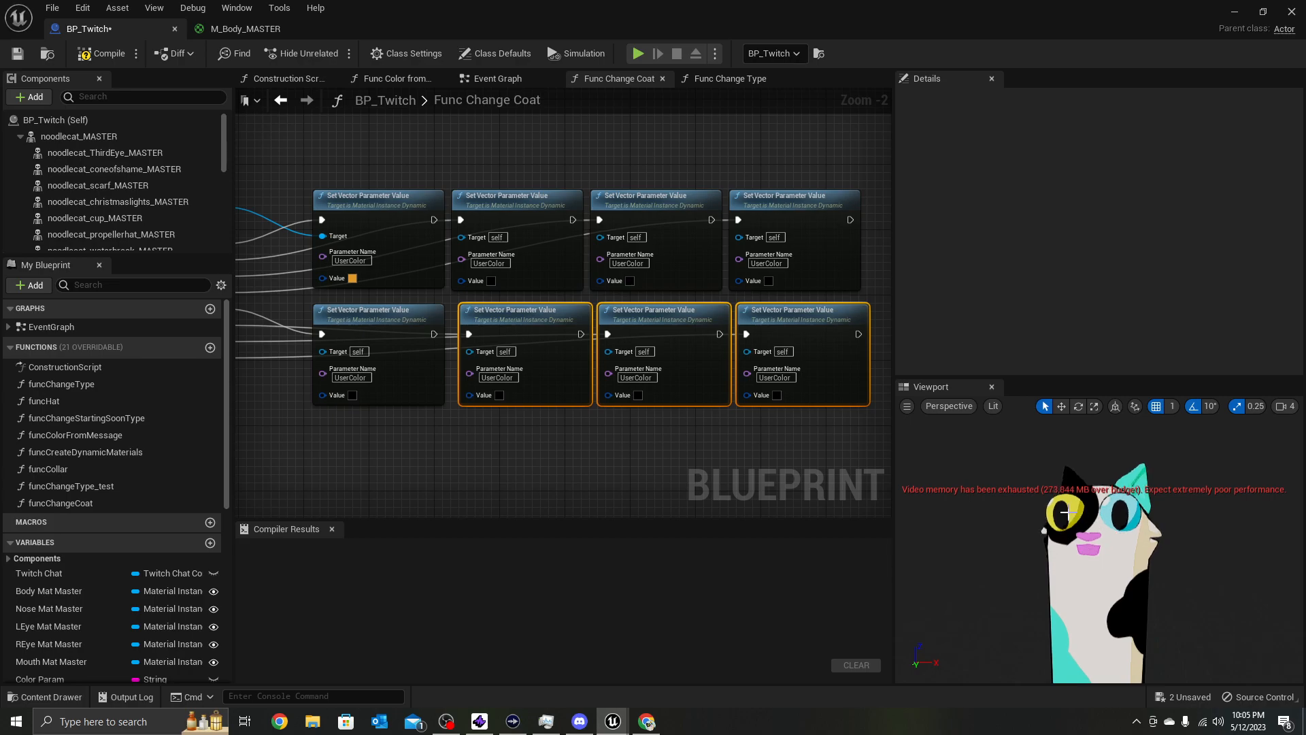
scroll(482, 438, down, 1)
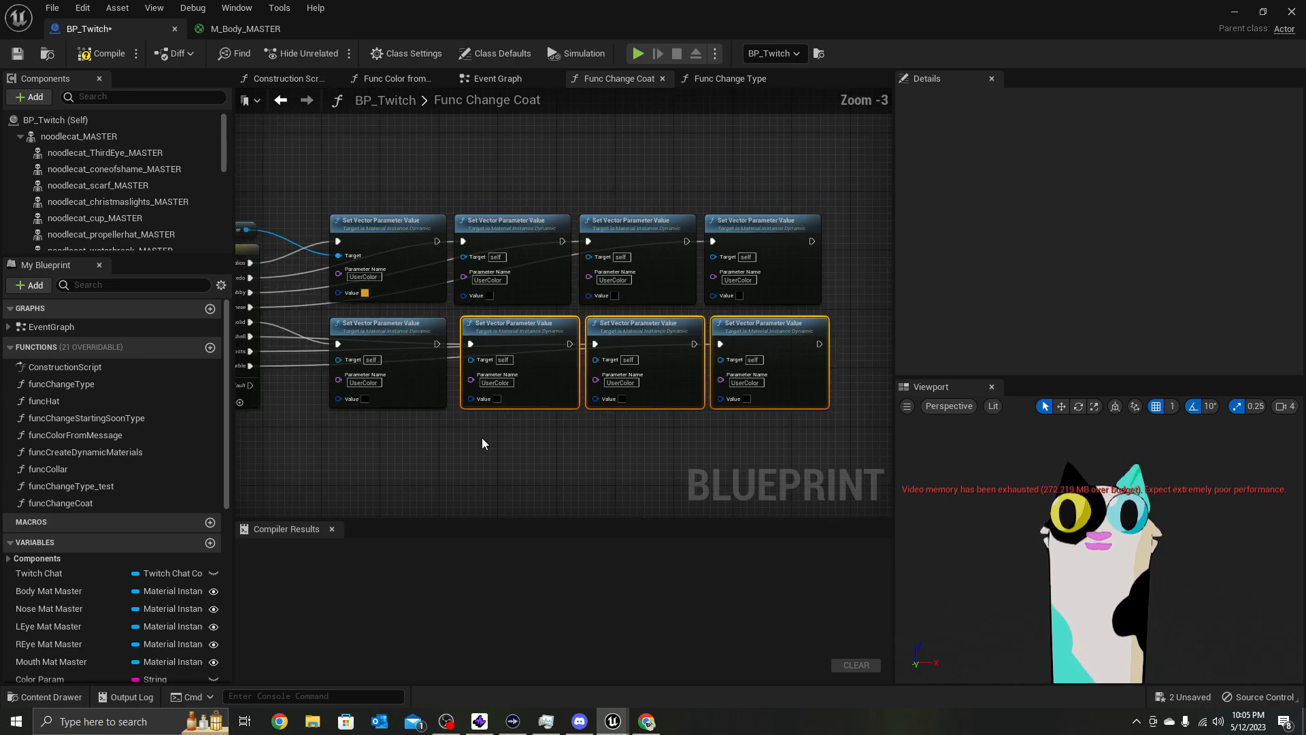
right_drag(482, 438, 646, 407)
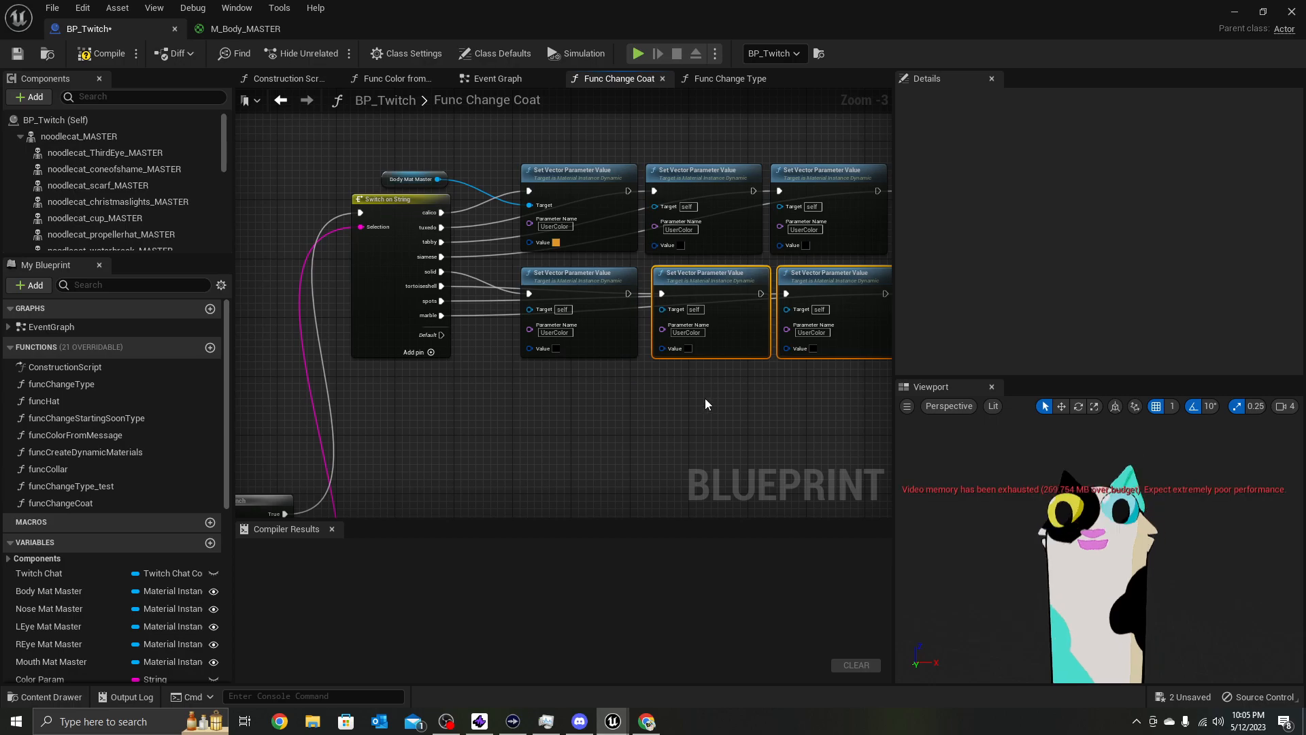
right_drag(737, 394, 659, 393)
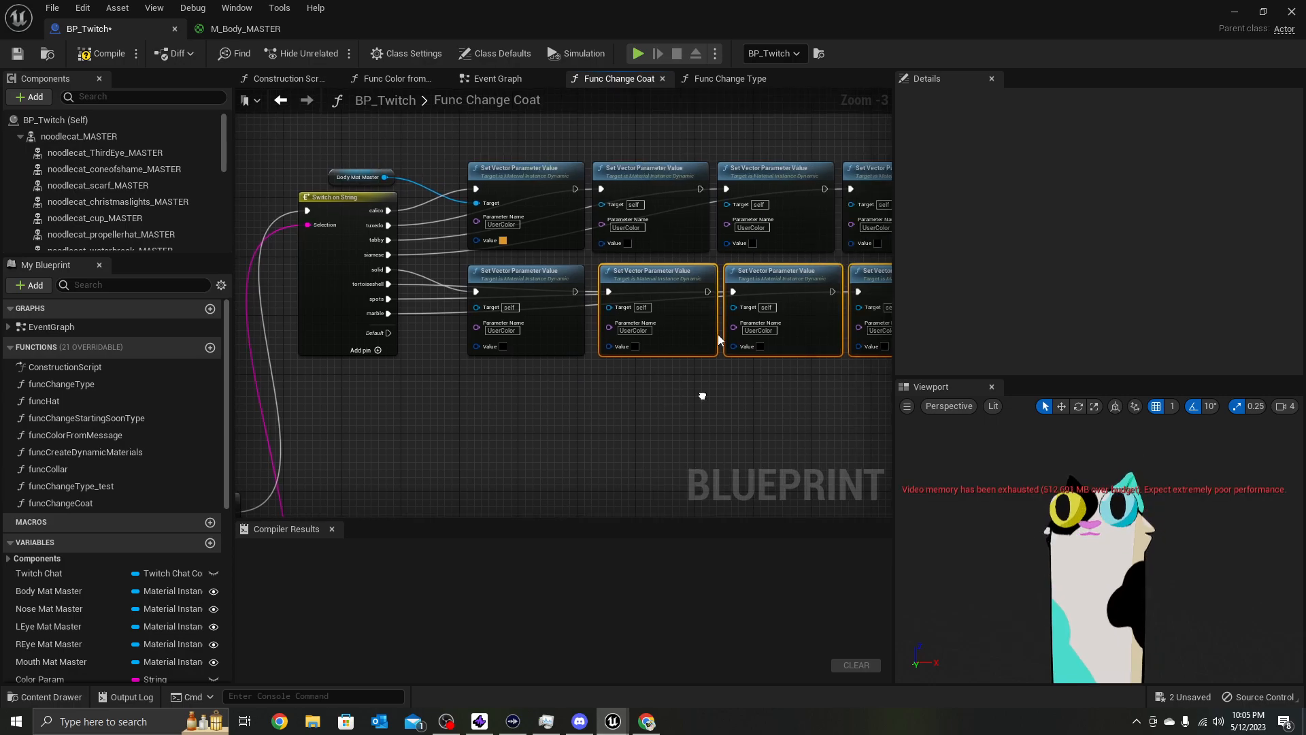
right_drag(788, 416, 560, 406)
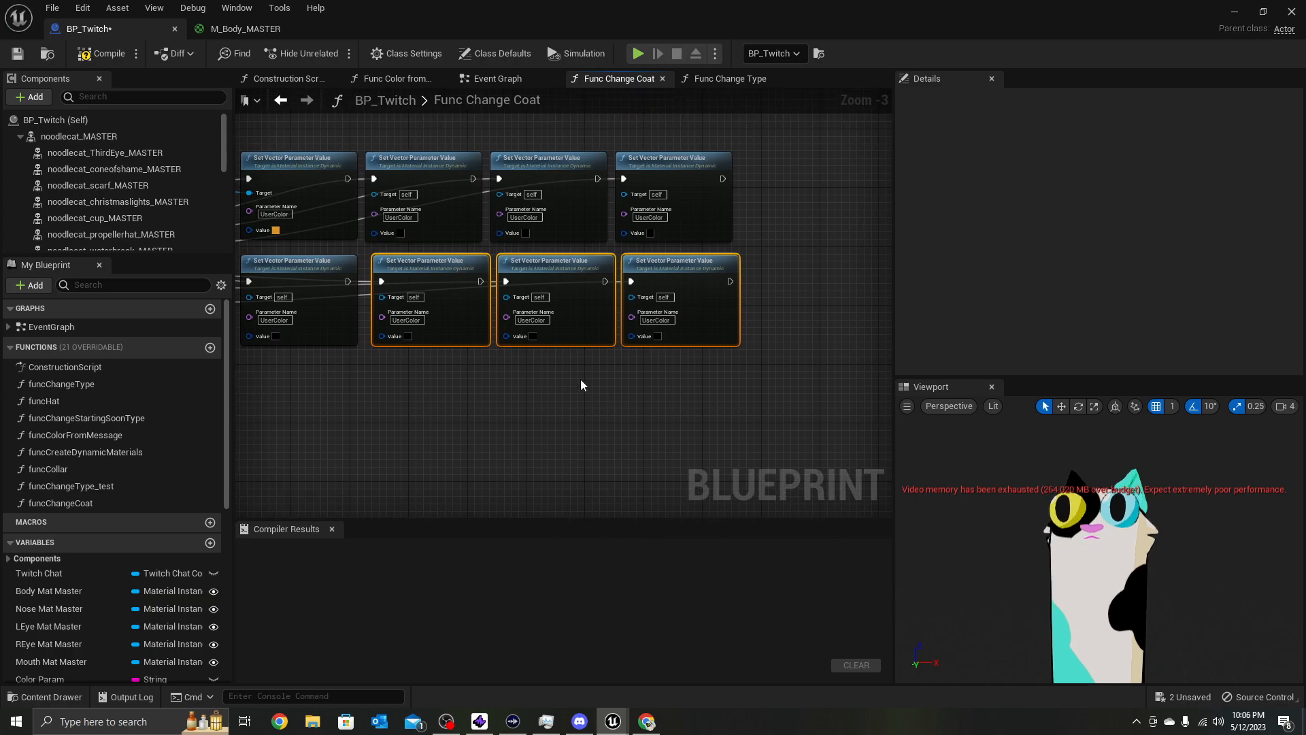
right_drag(477, 421, 872, 351)
right_drag(377, 426, 616, 234)
right_click(634, 381)
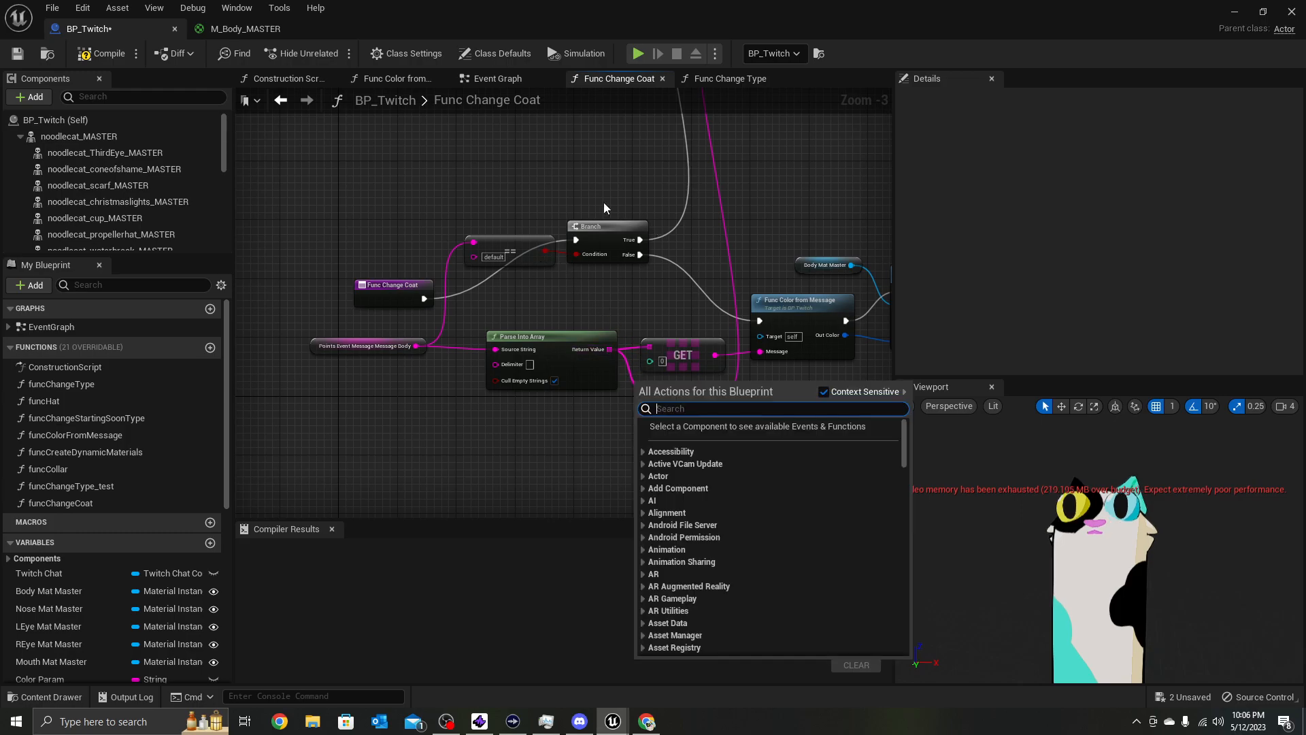
click(617, 288)
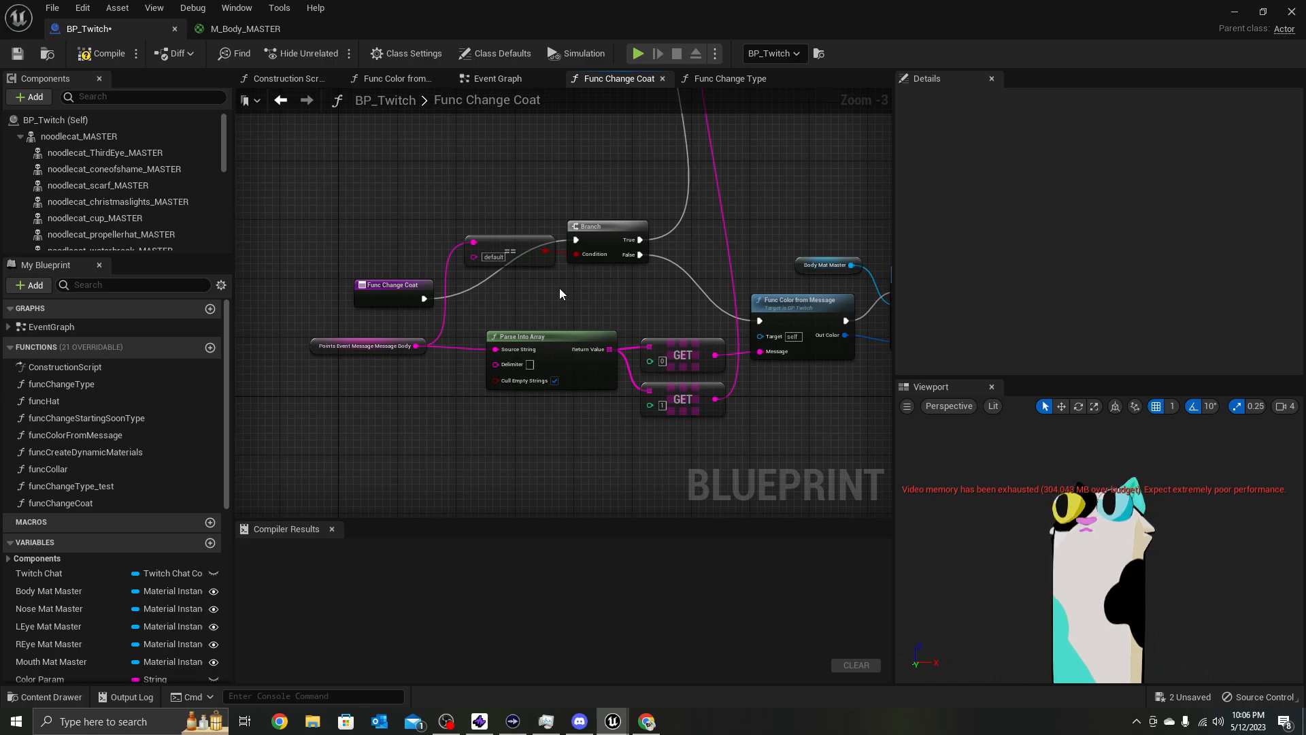
click(397, 295)
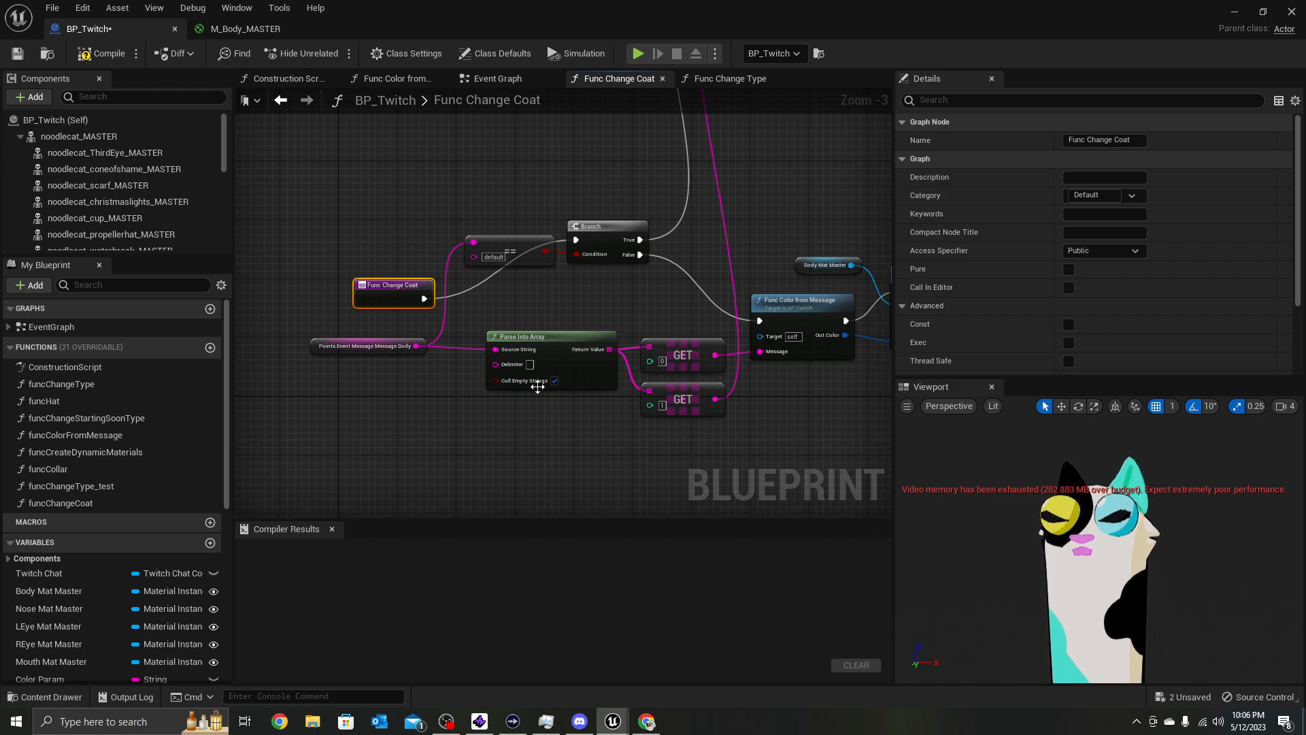
right_drag(493, 281, 469, 428)
scroll(755, 321, down, 1)
right_drag(755, 321, 567, 374)
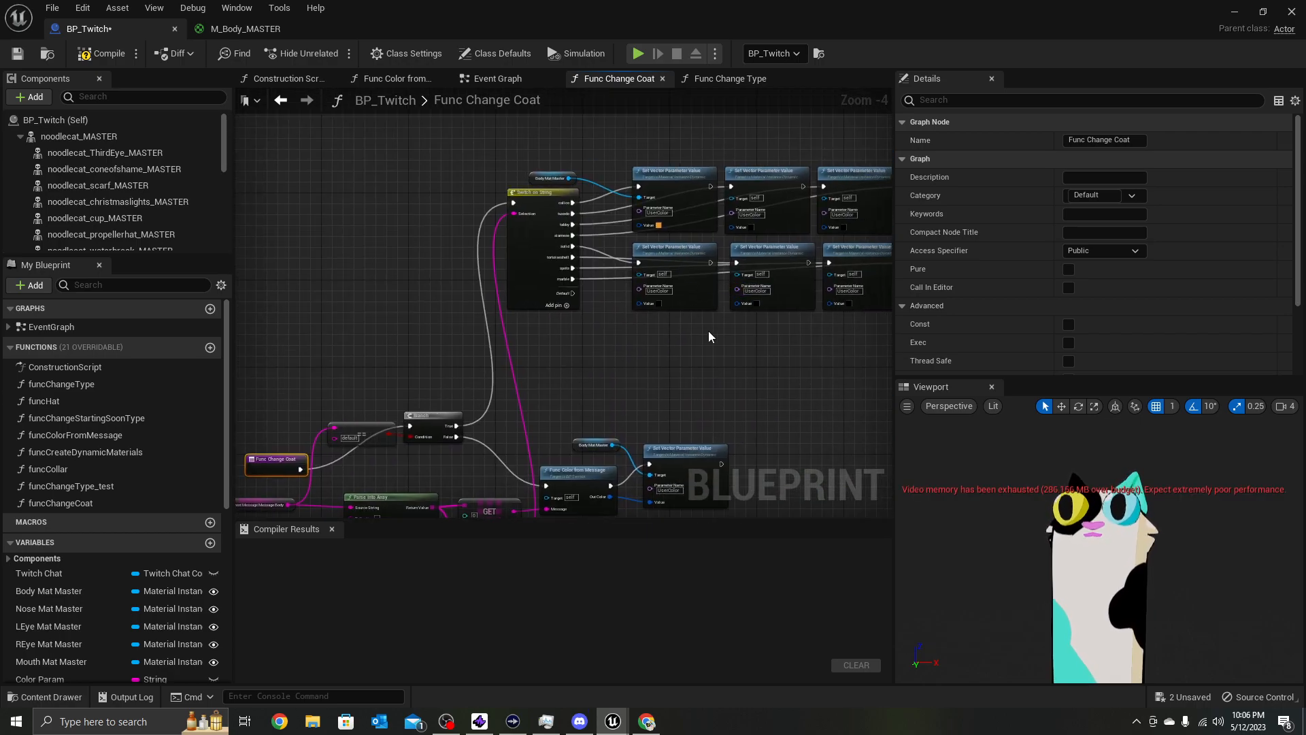
right_drag(380, 455, 536, 395)
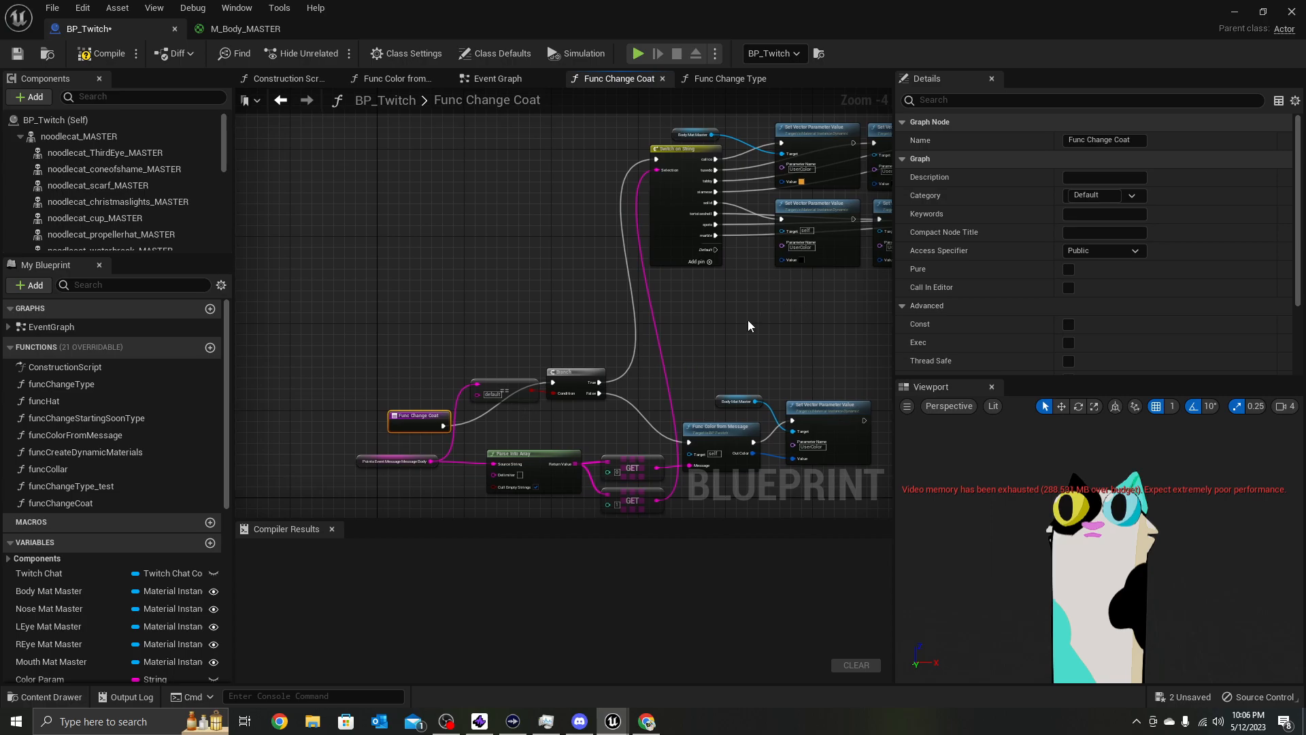
right_click(577, 328)
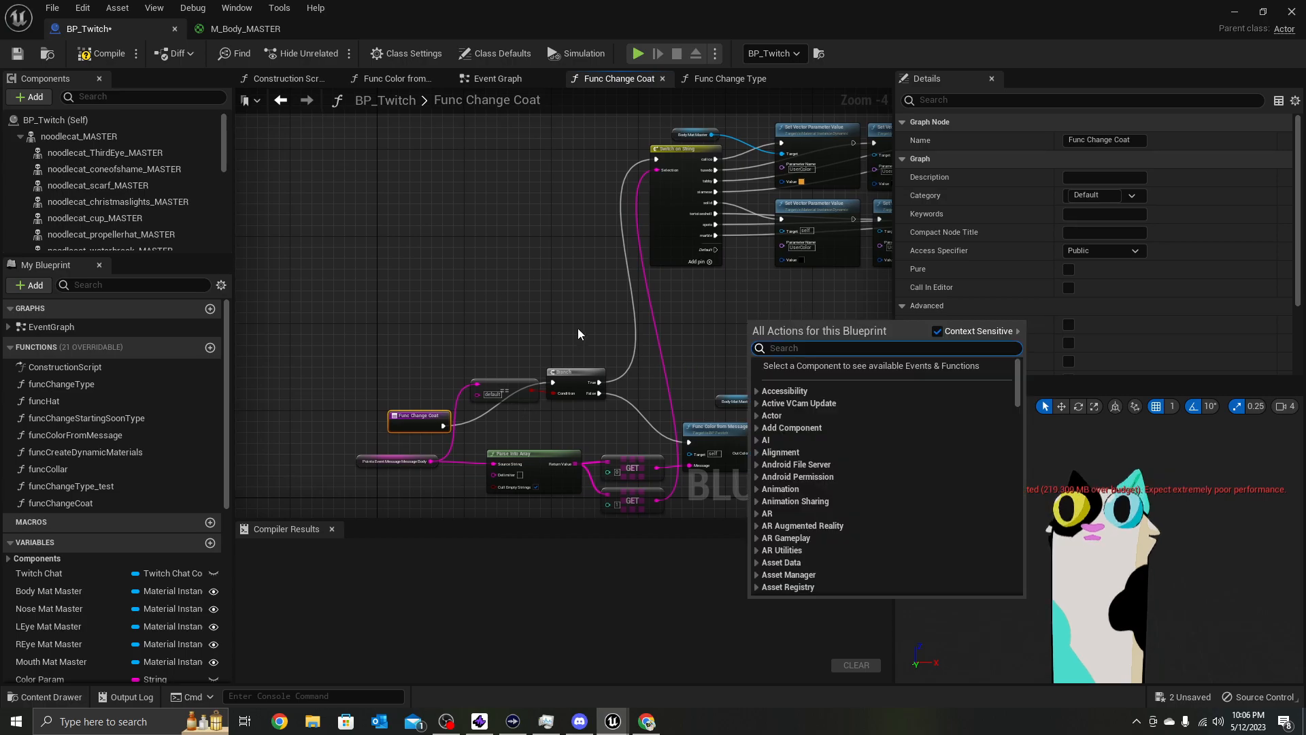
click(583, 279)
click(583, 280)
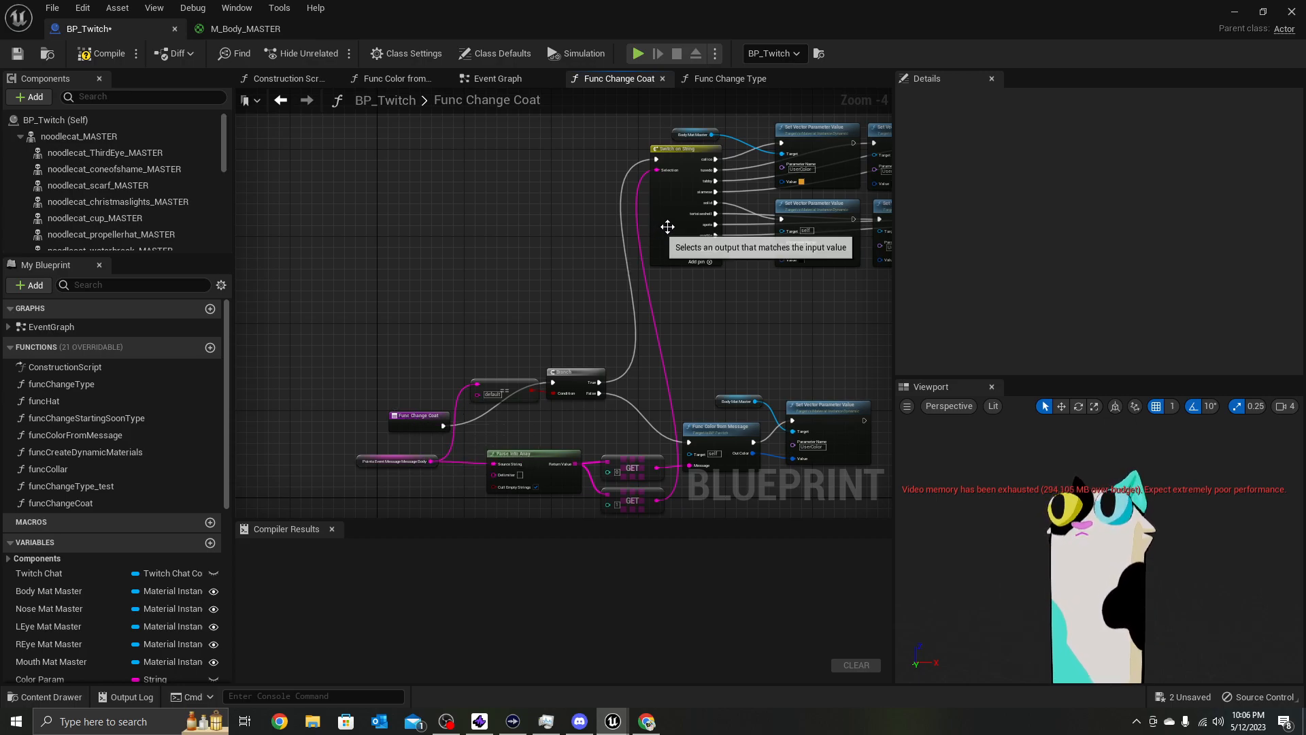
Duplicate the coat Switch on String node and place the copy above the Func Change Coat entry node
click(652, 243)
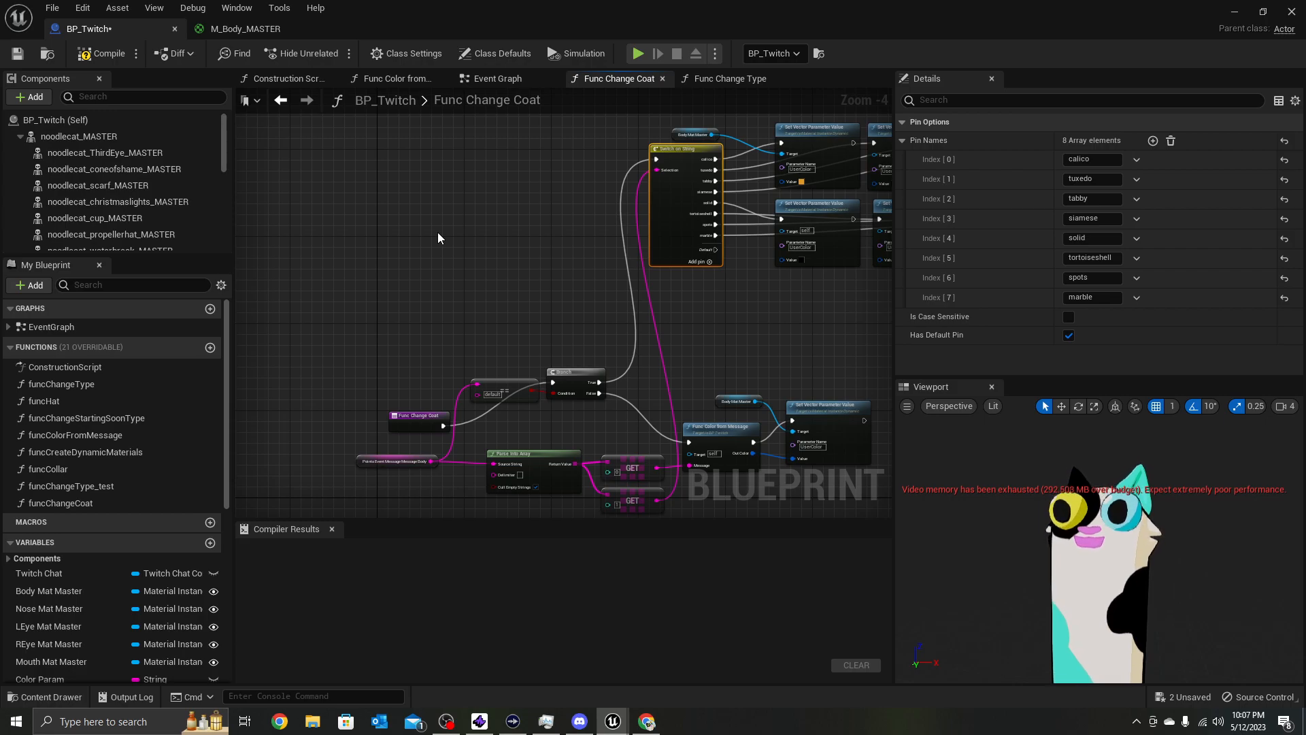
key(ctrl+v)
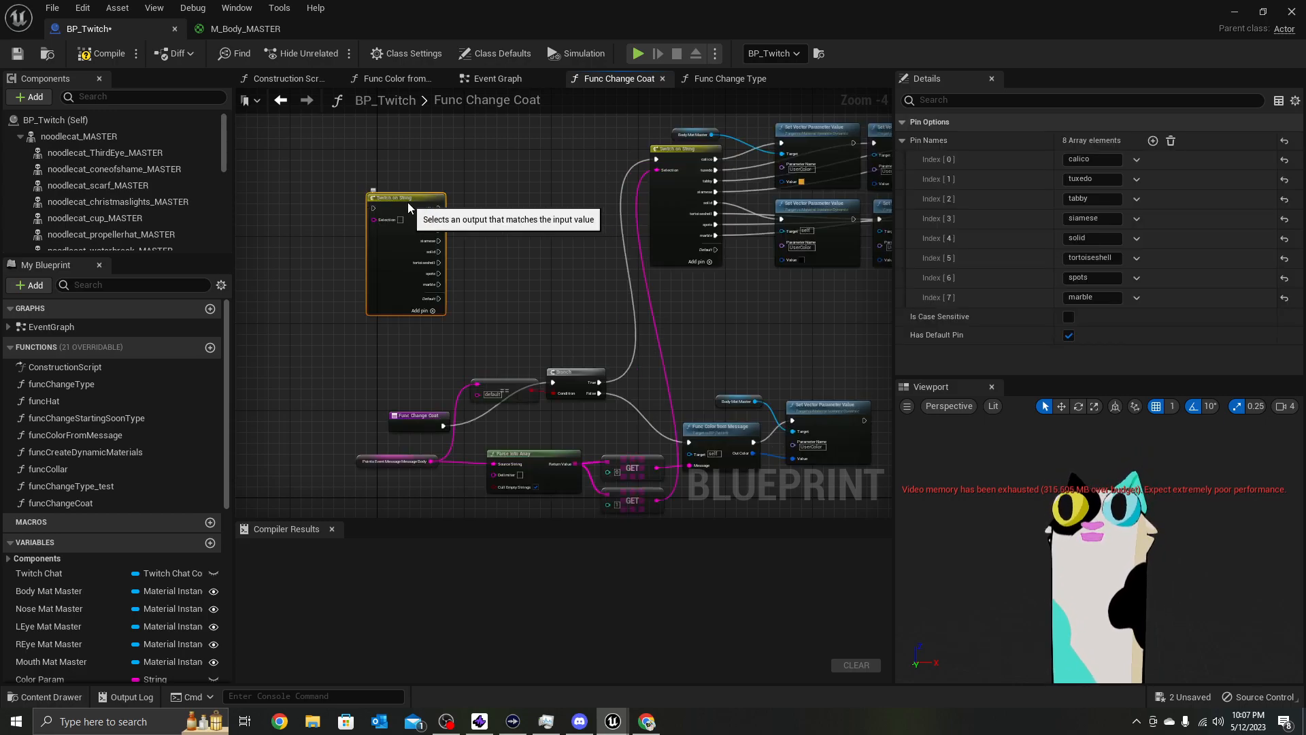
drag(407, 202, 435, 264)
Move the entry node away from the Branch, connecting its execution output and the index 1 GET output to the duplicated switch's execution and Selection inputs
drag(427, 418, 330, 375)
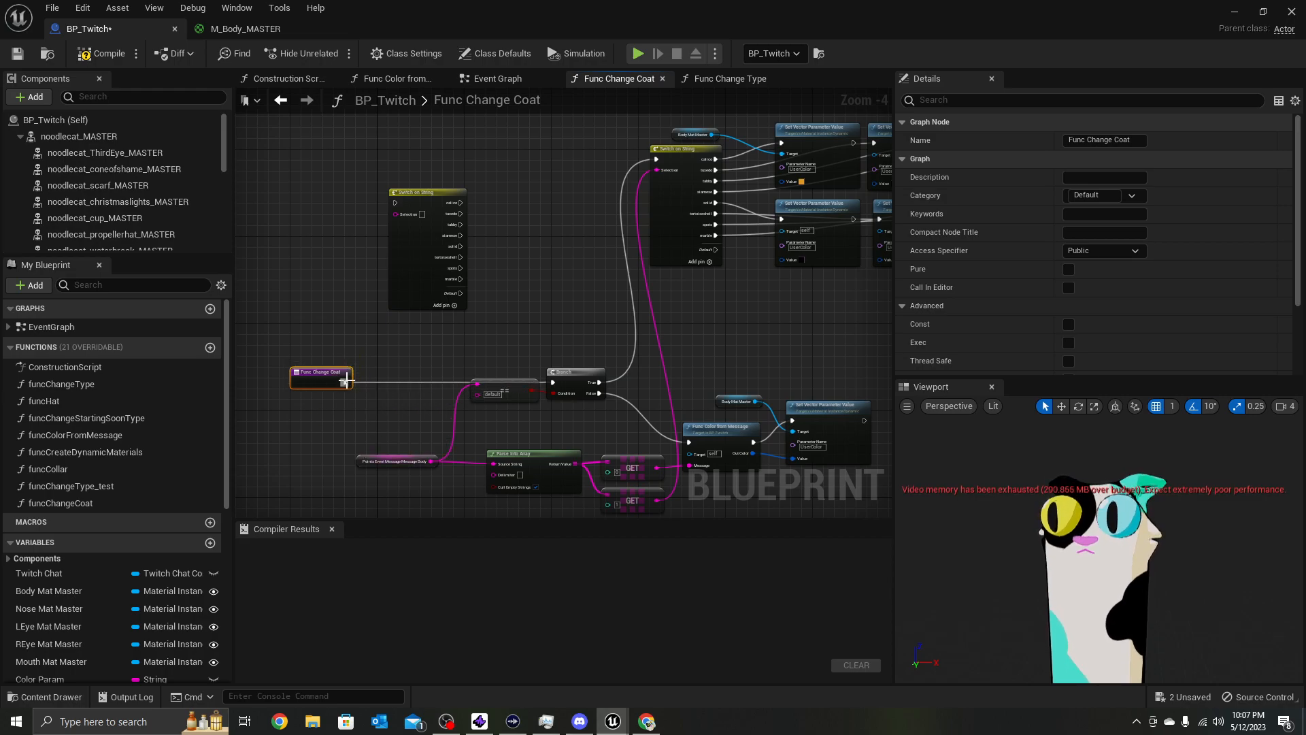
drag(346, 382, 396, 206)
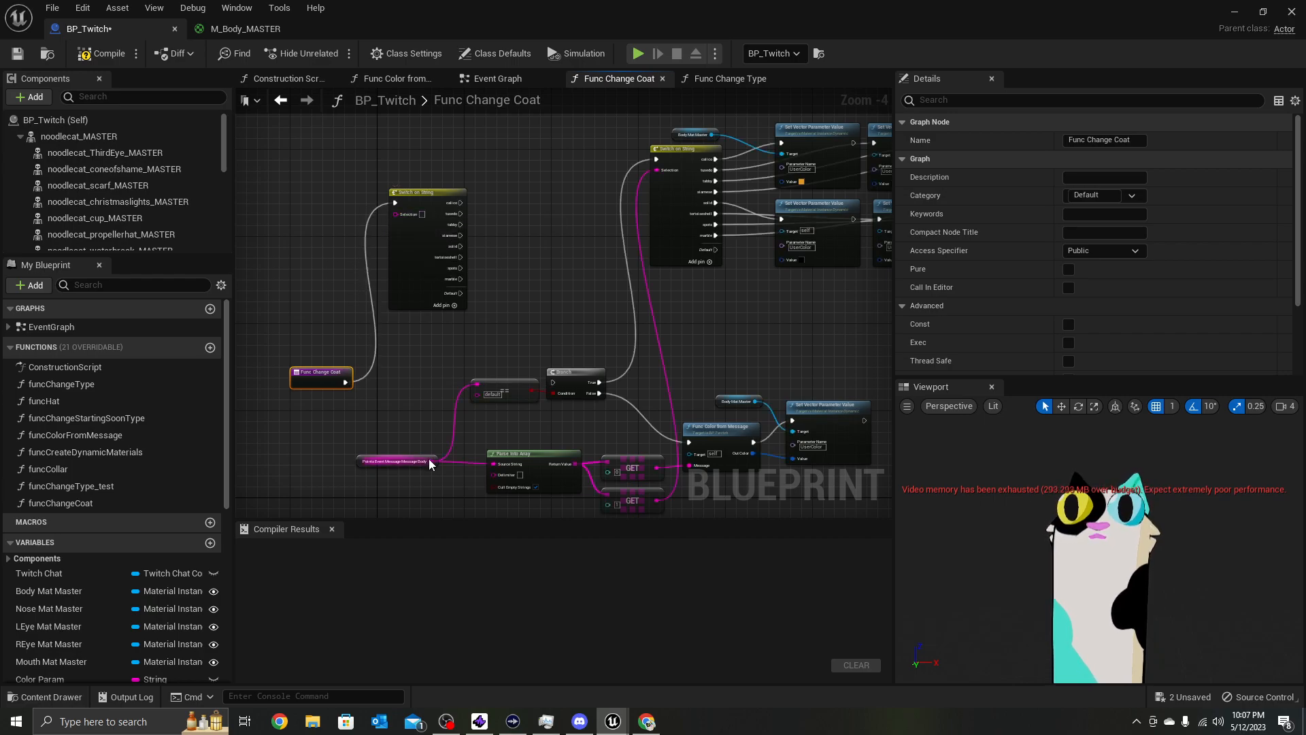
drag(431, 461, 401, 378)
click(556, 317)
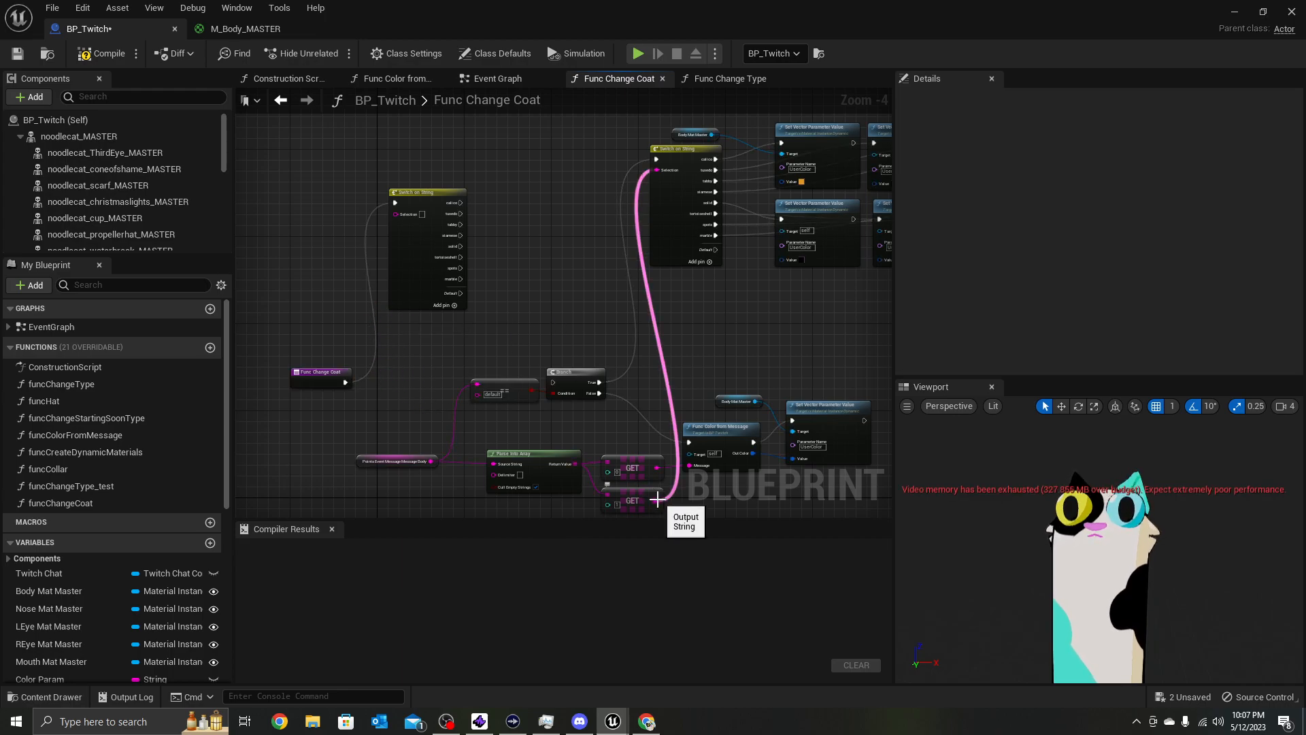
drag(659, 501, 396, 205)
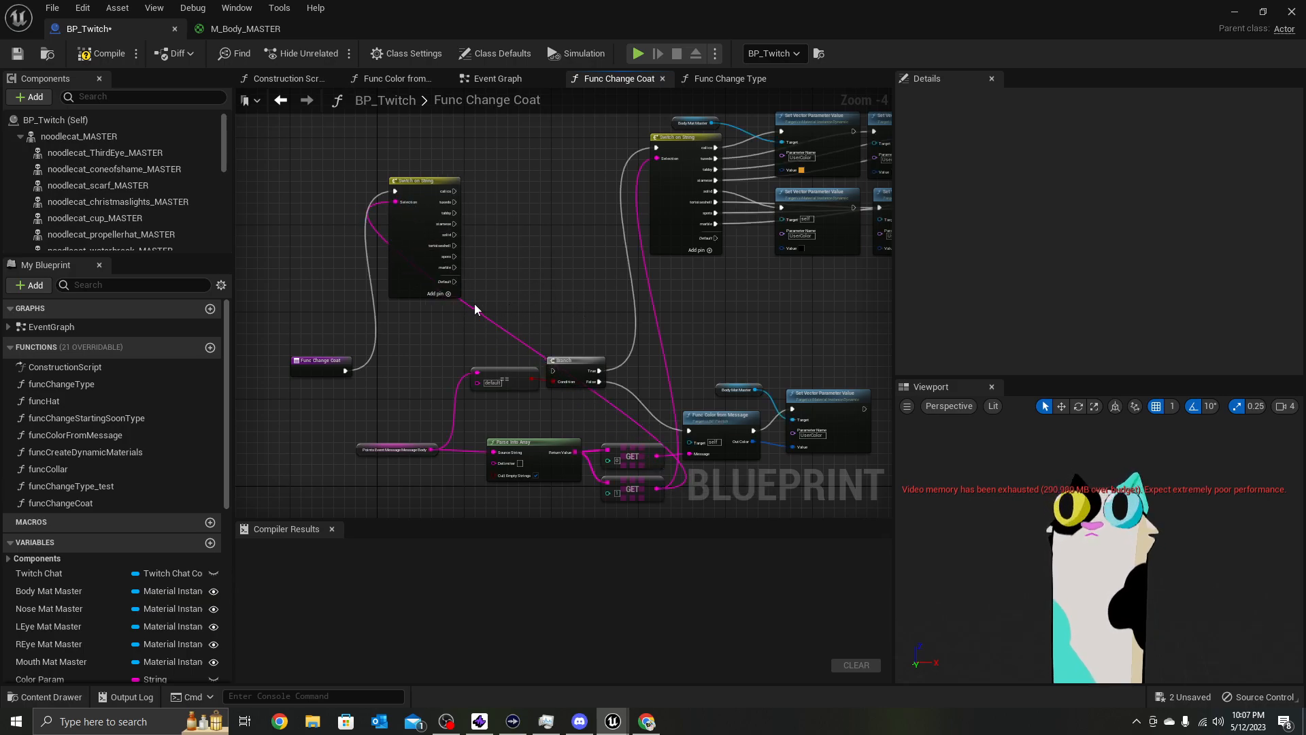
Add a Sequence node and wire it between the Func Change Coat entry node and the duplicated Switch on String
right_click(407, 353)
text(seq)
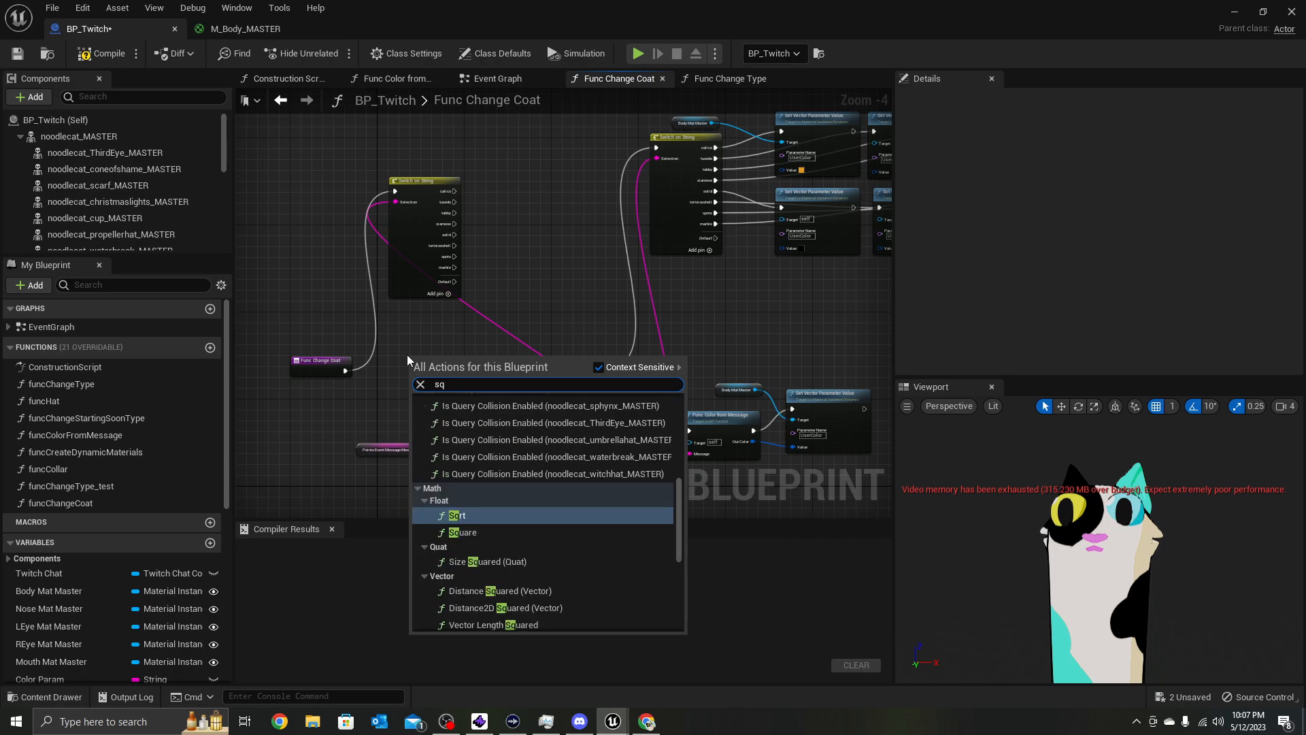
click(468, 520)
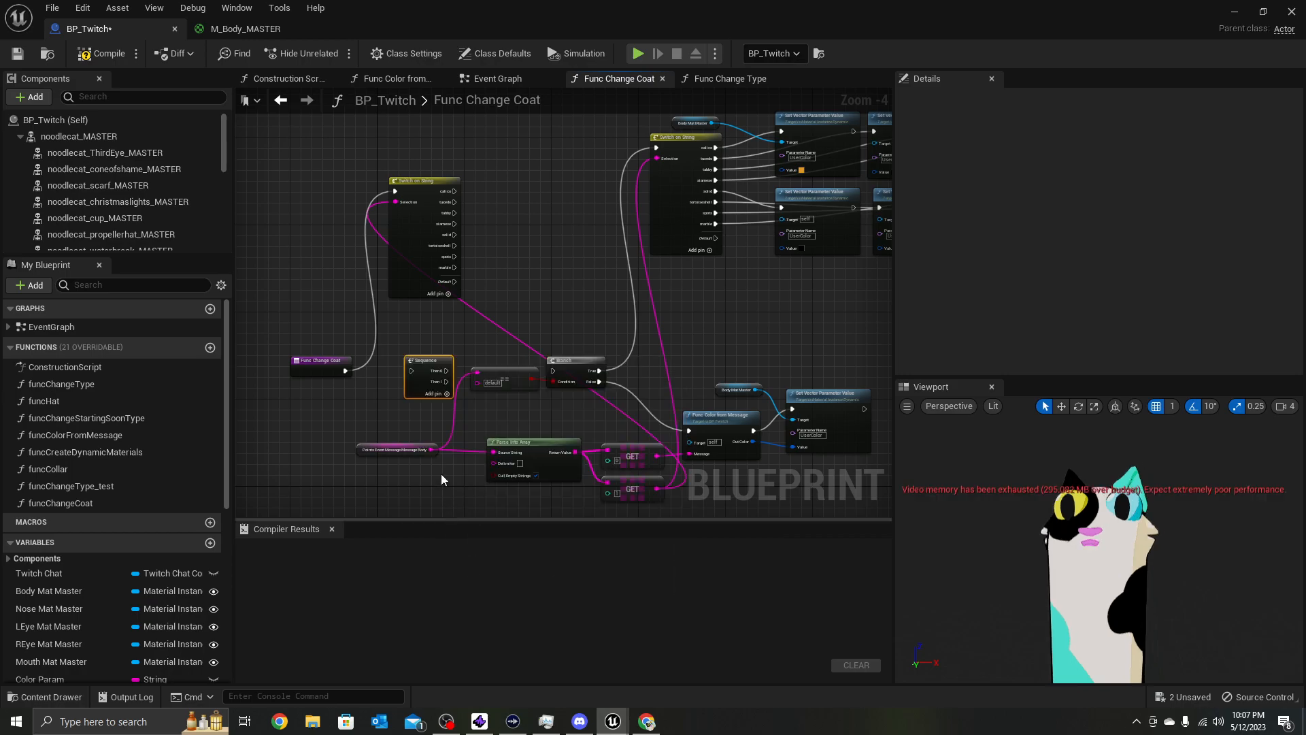
drag(424, 370, 394, 190)
click(370, 373)
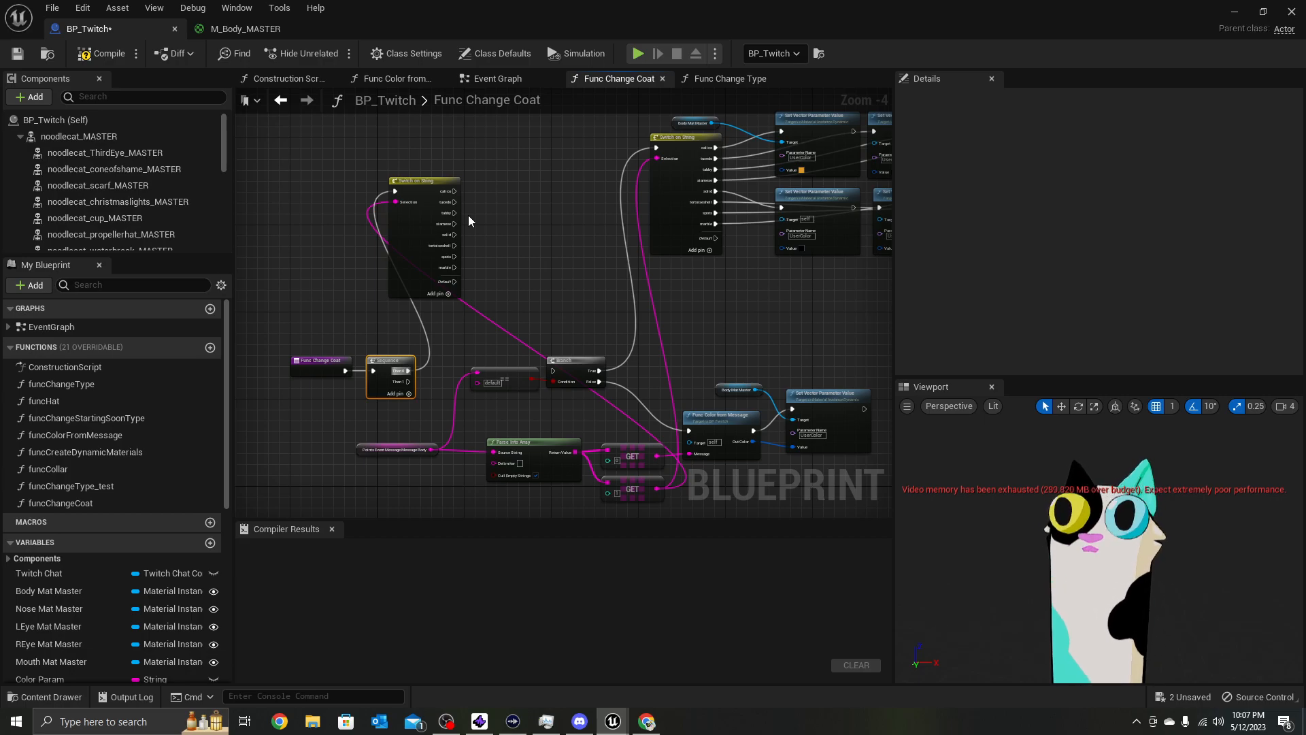
Open the Func Change Type function and add a new input parameter to its entry node
click(730, 78)
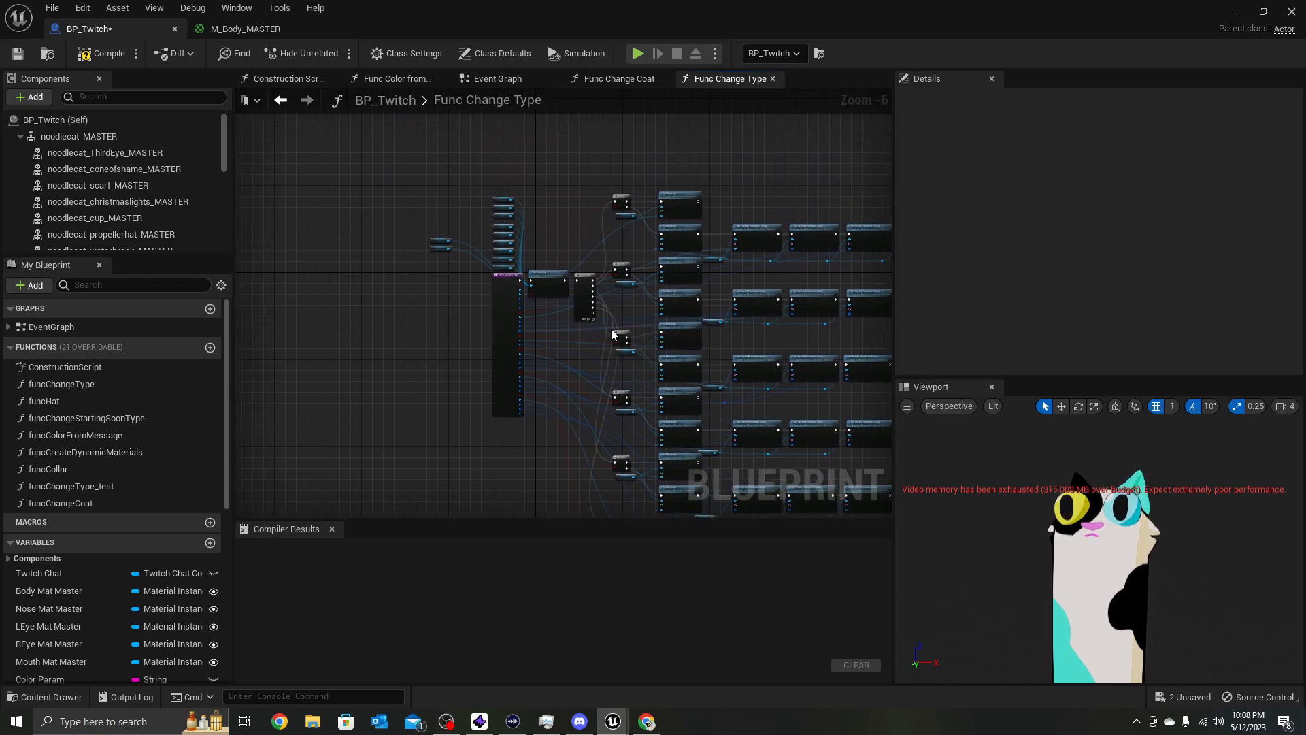
right_drag(688, 363, 572, 341)
scroll(649, 378, down, 1)
right_drag(653, 382, 639, 336)
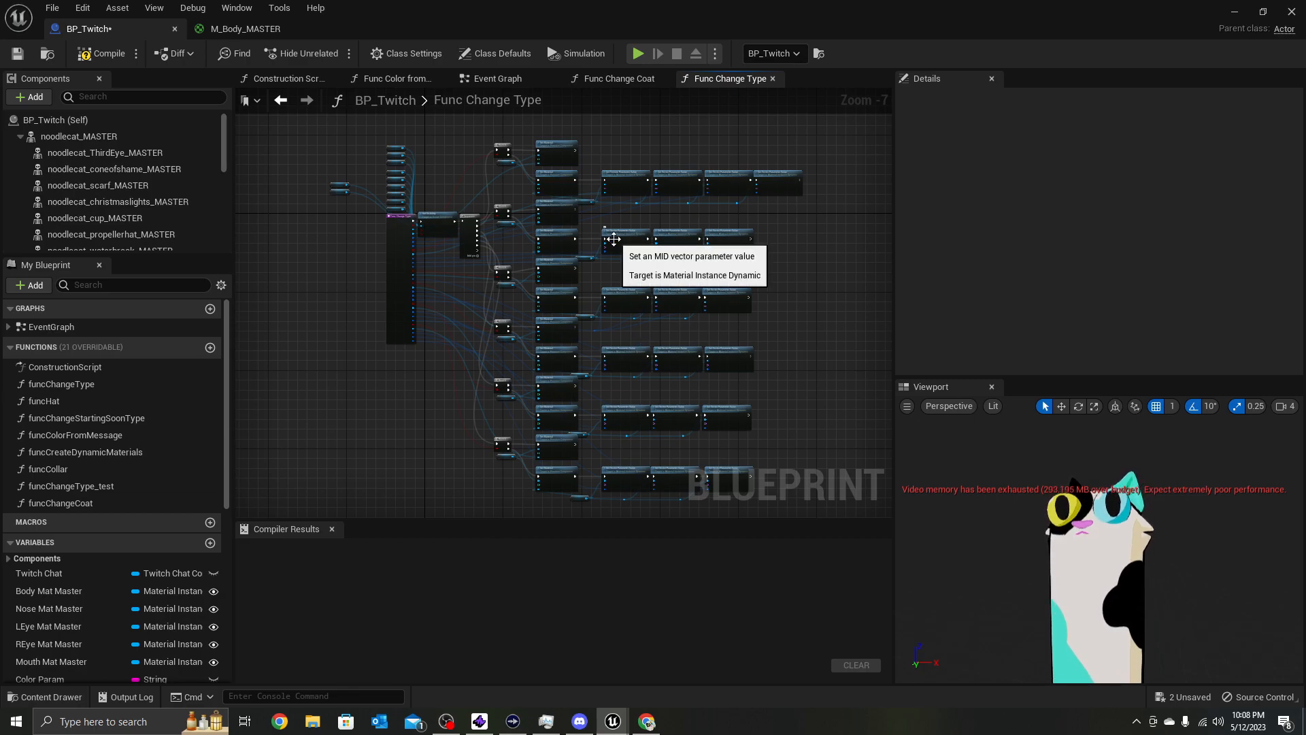
scroll(408, 239, up, 6)
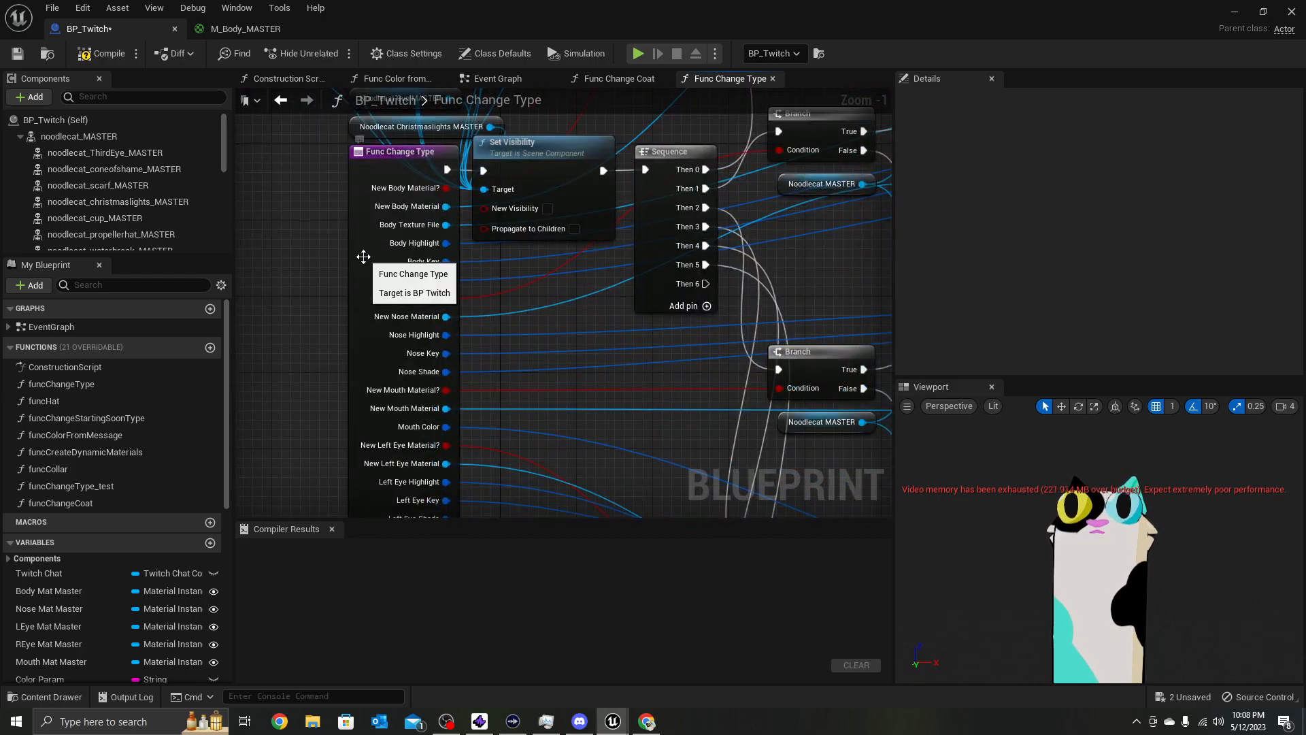
click(361, 257)
scroll(998, 288, down, 10)
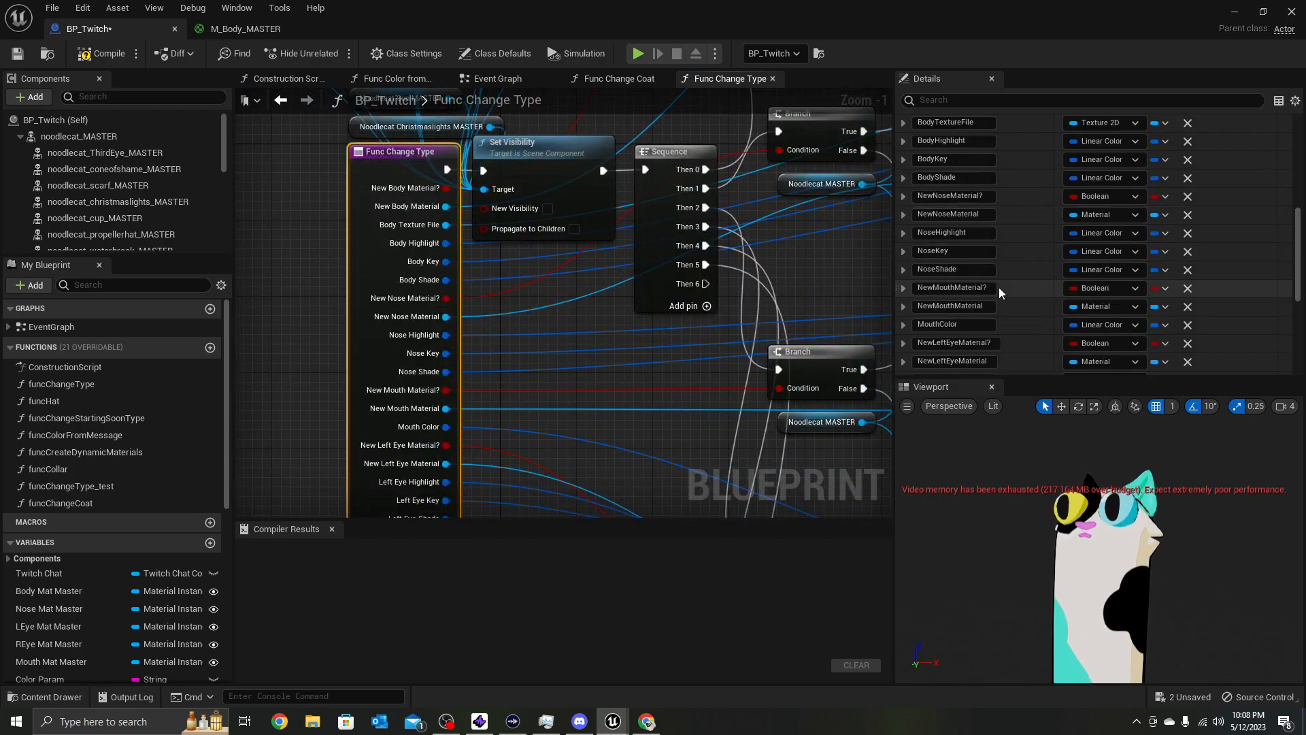
scroll(1000, 293, up, 6)
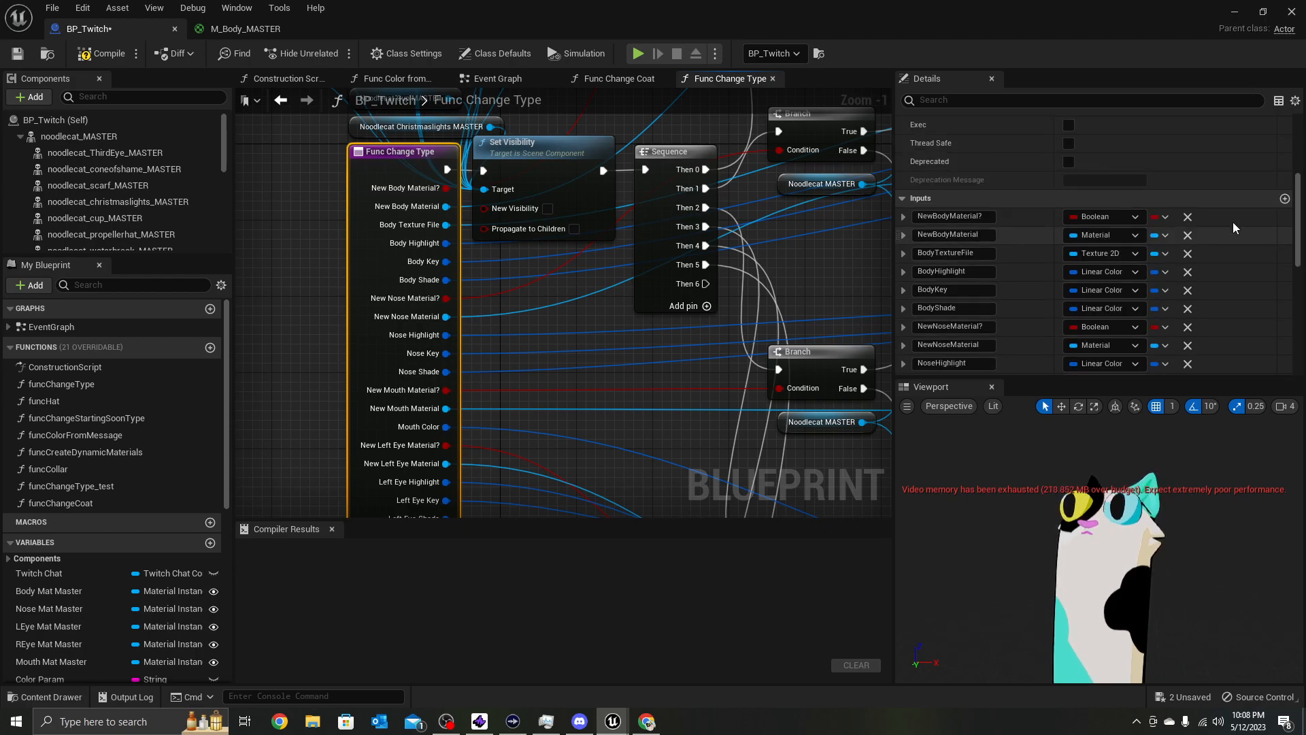
click(1285, 198)
scroll(1018, 308, down, 10)
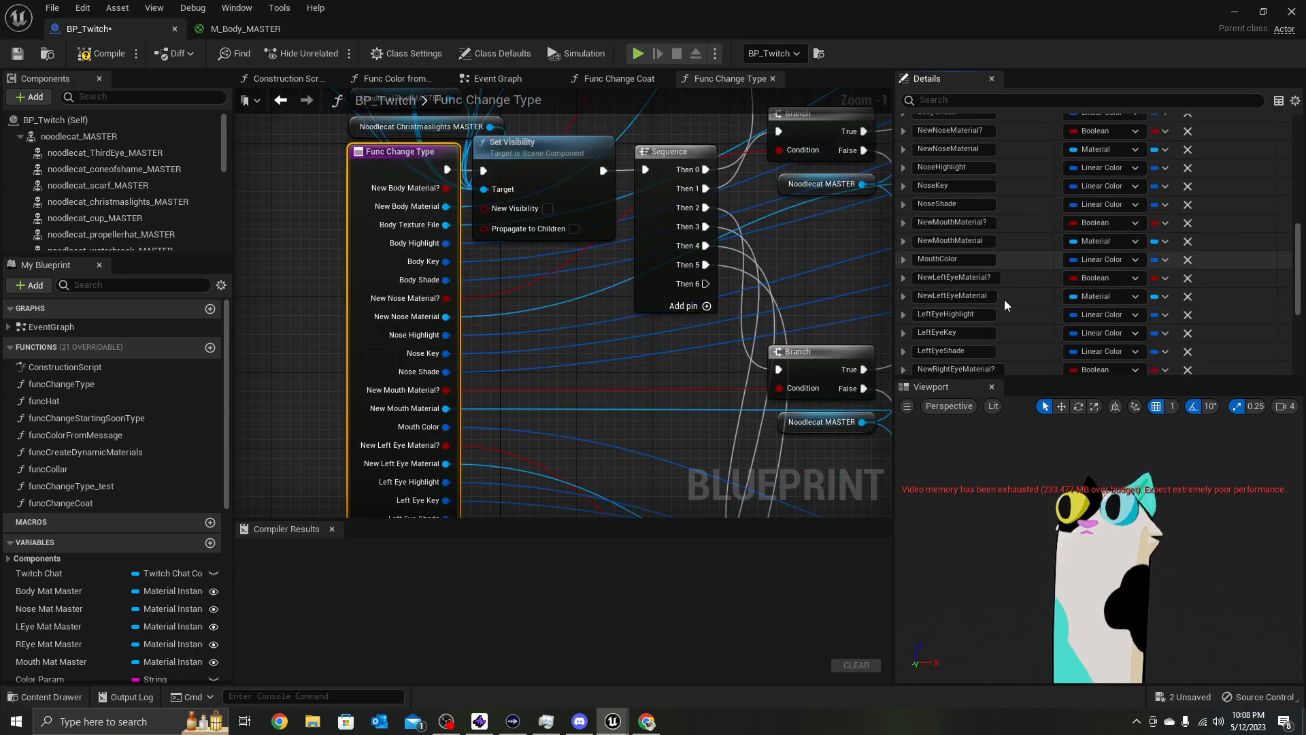
Set the new Func Change Type input's type to Texture 2D object reference
click(1107, 328)
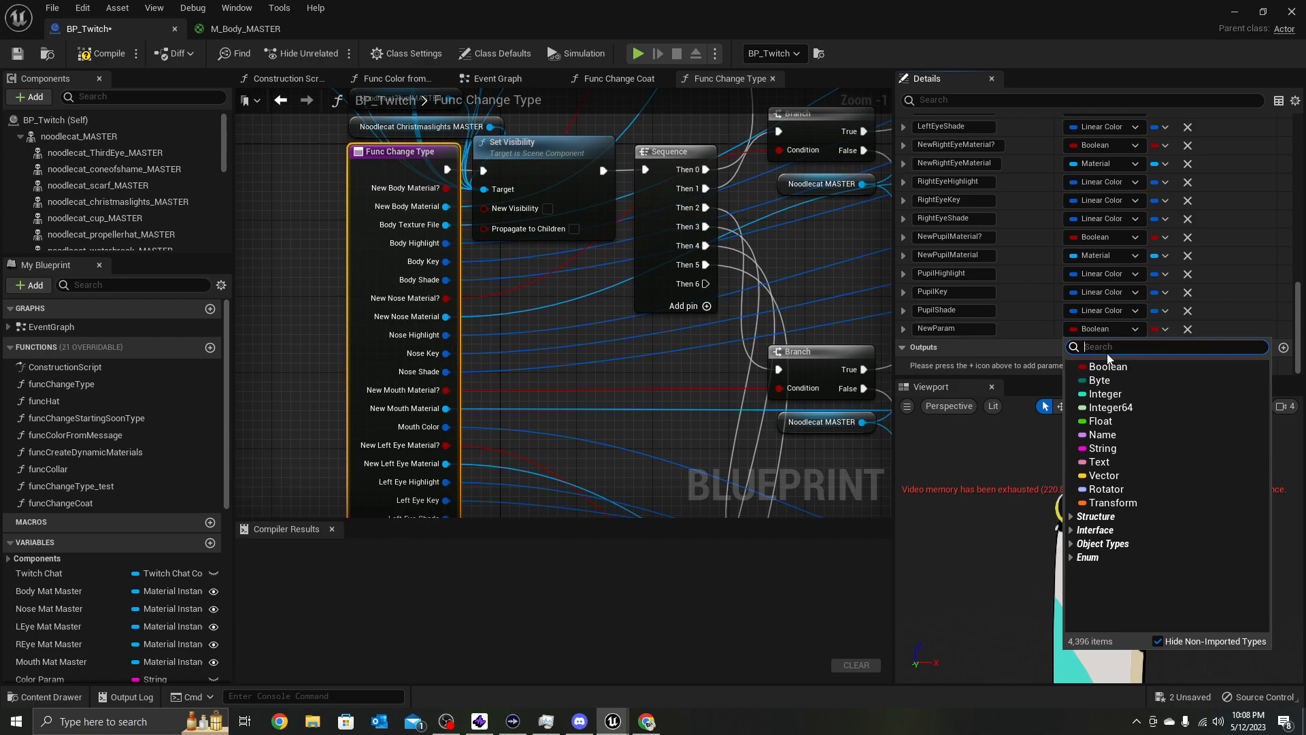
text(text)
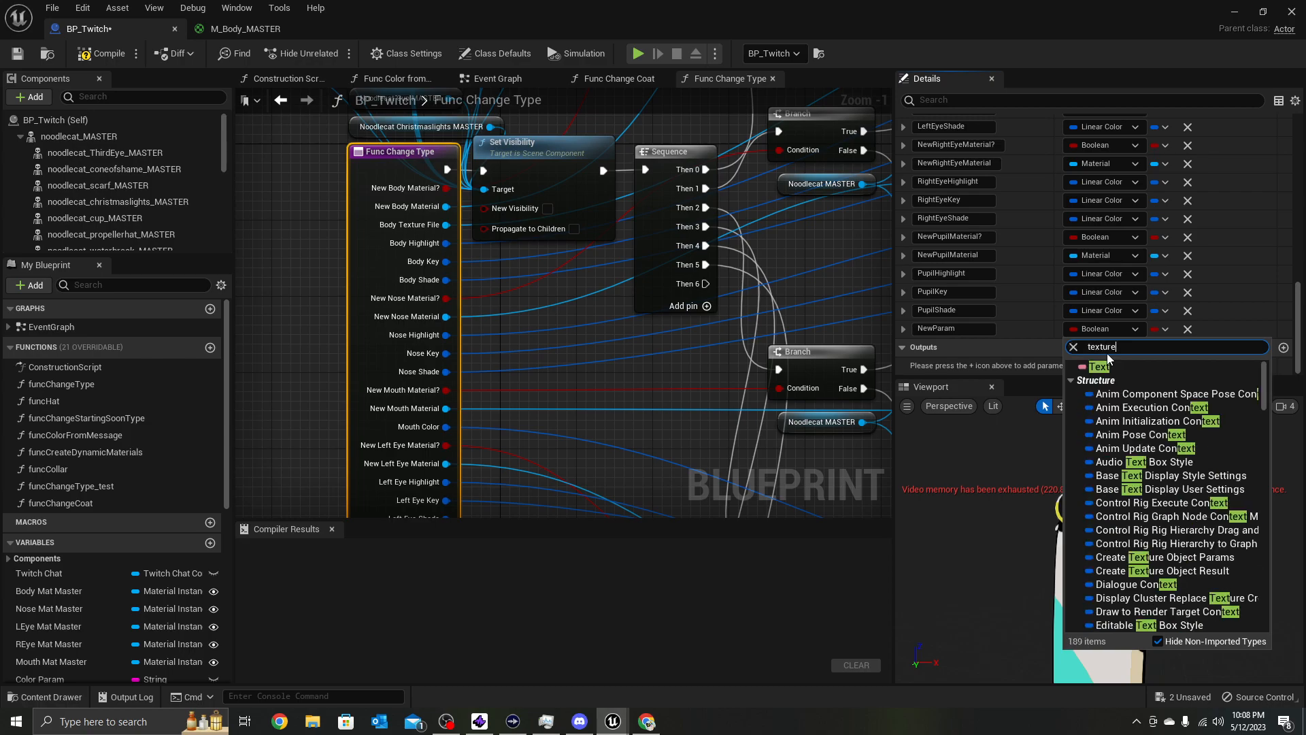
text(ure2d)
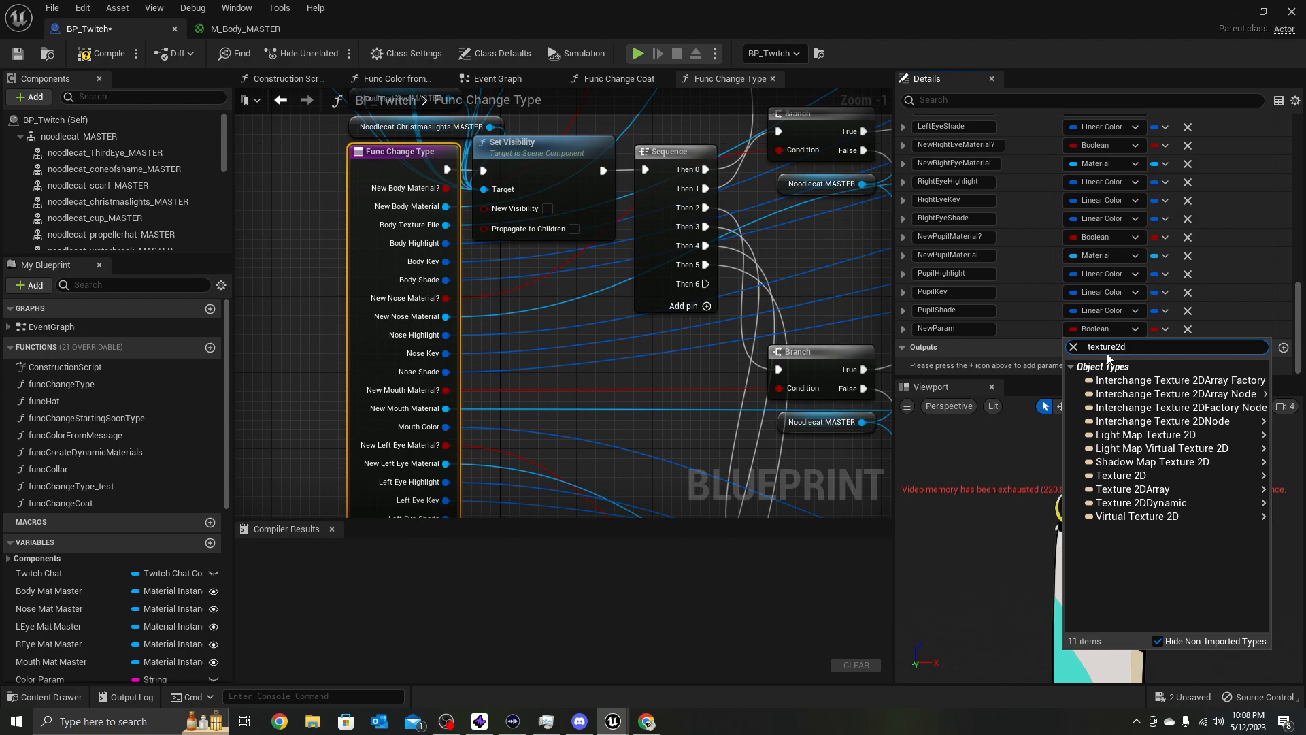
mouse_move(1119, 475)
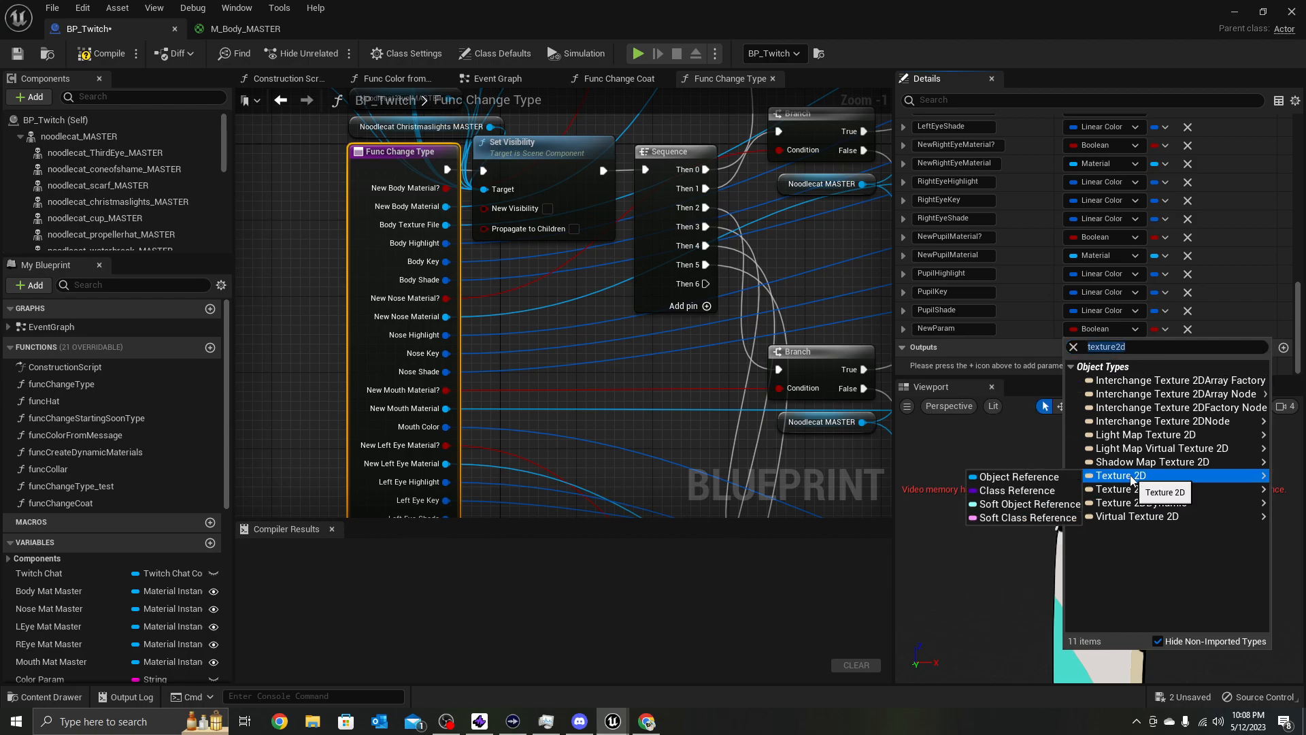
click(1041, 478)
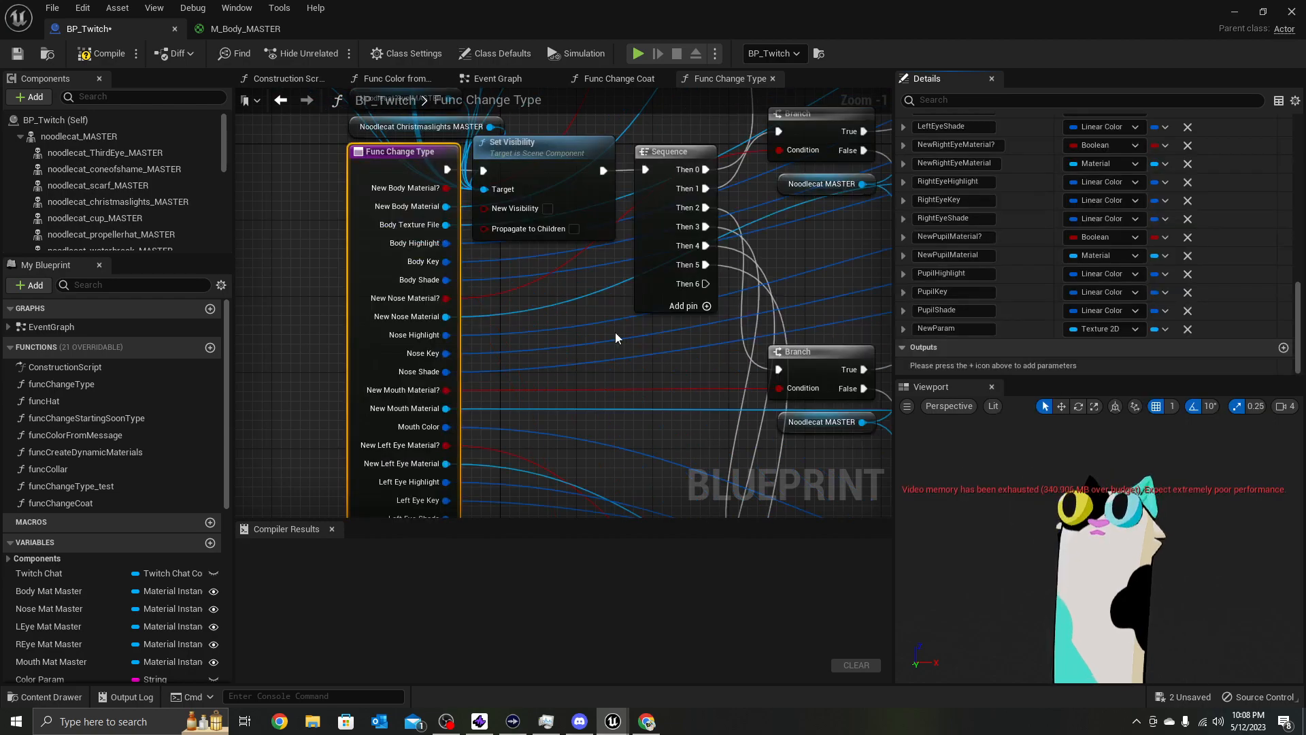
Rename the new input BodyMask and move it directly below BodyTextureFile in the input order
double_click(945, 328)
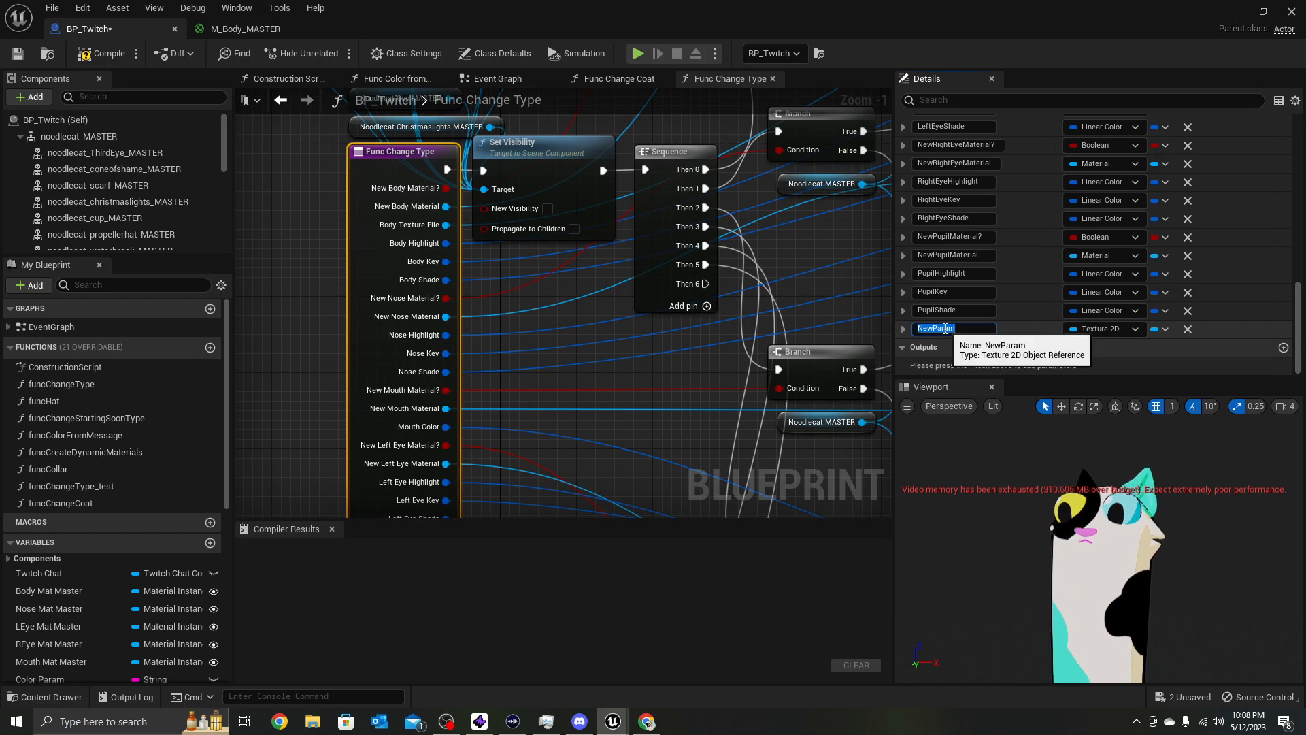
text(Body)
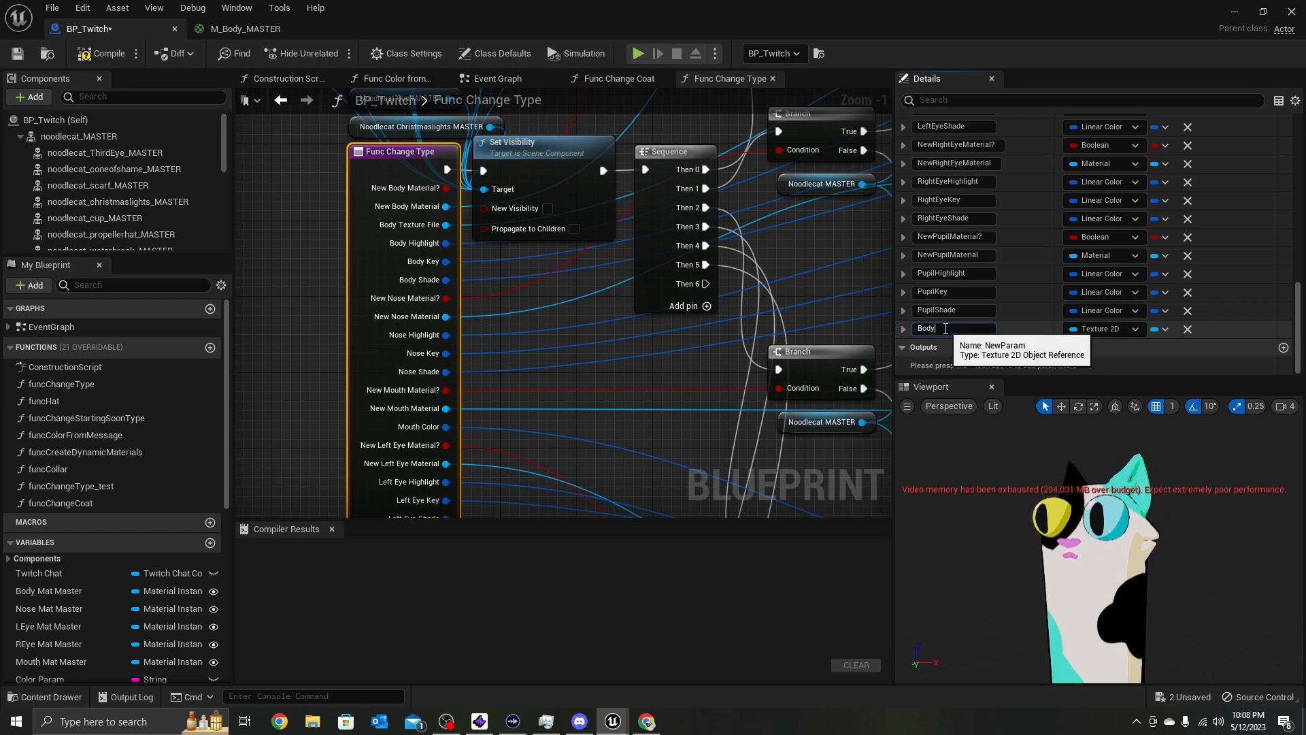
text(Mask)
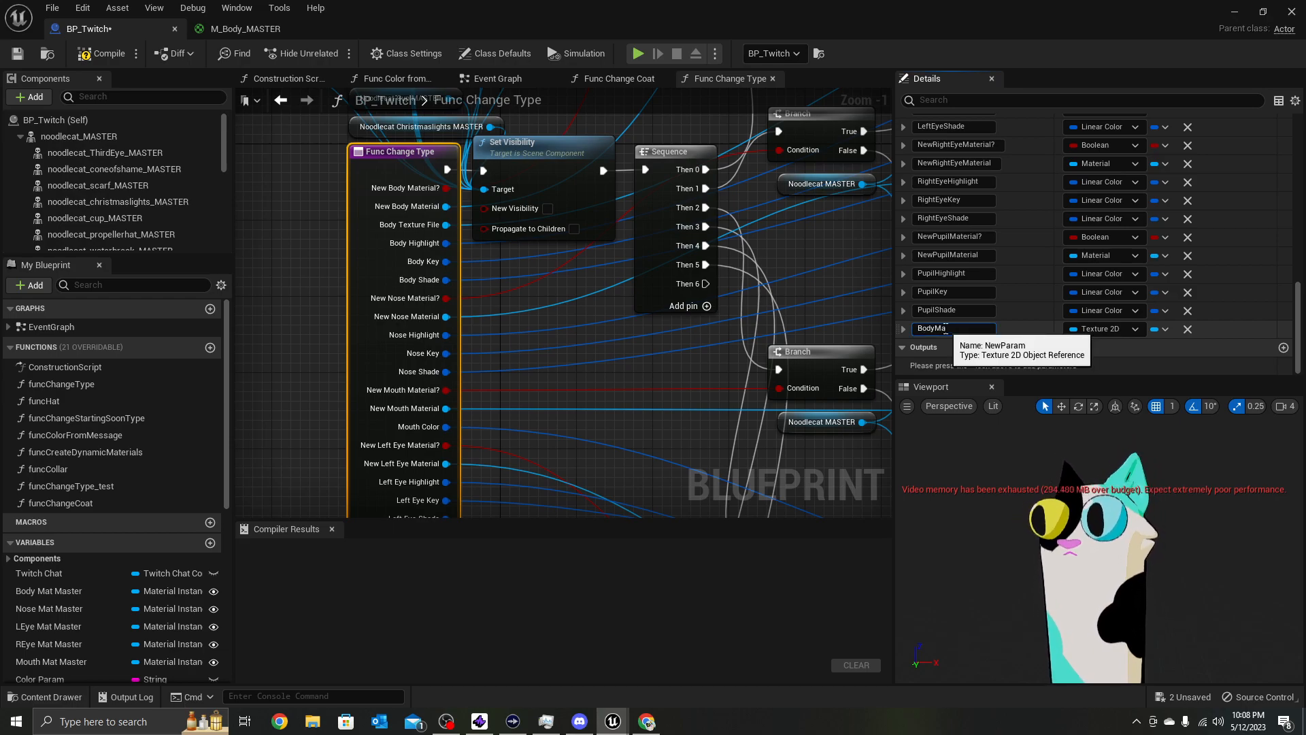
click(323, 276)
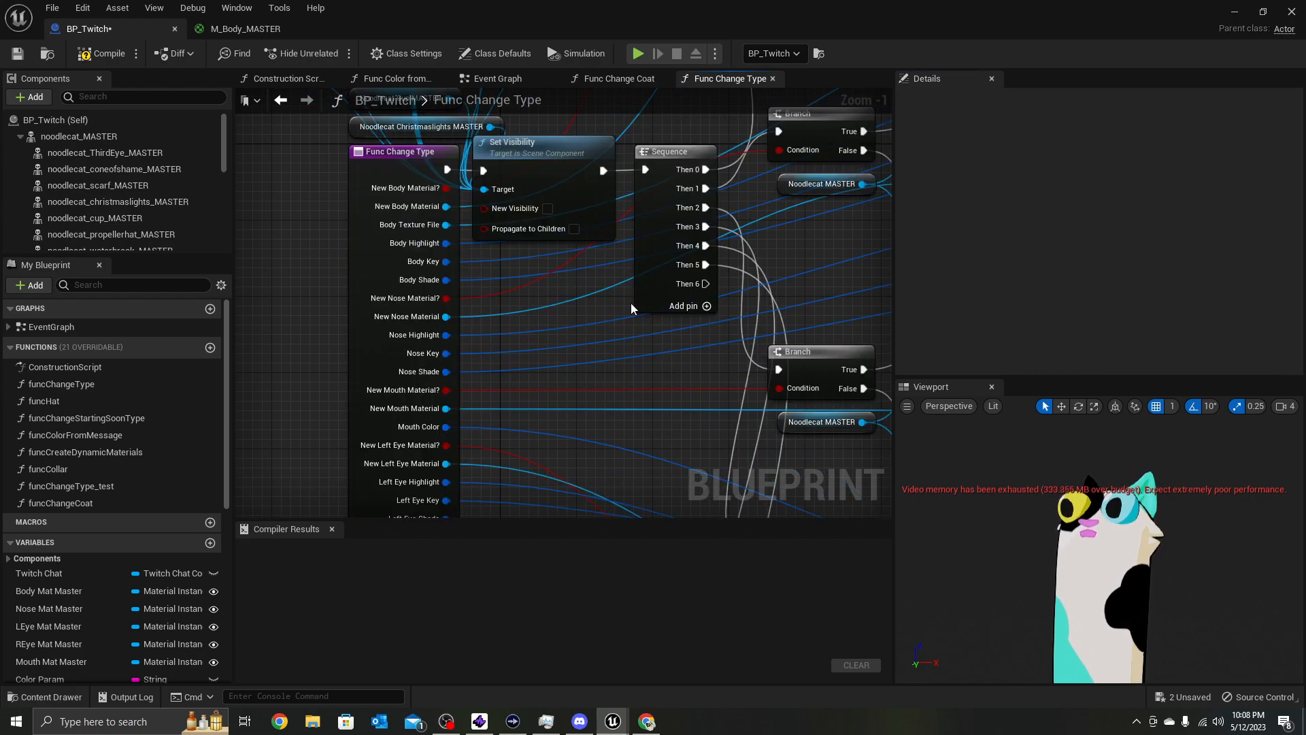
click(398, 255)
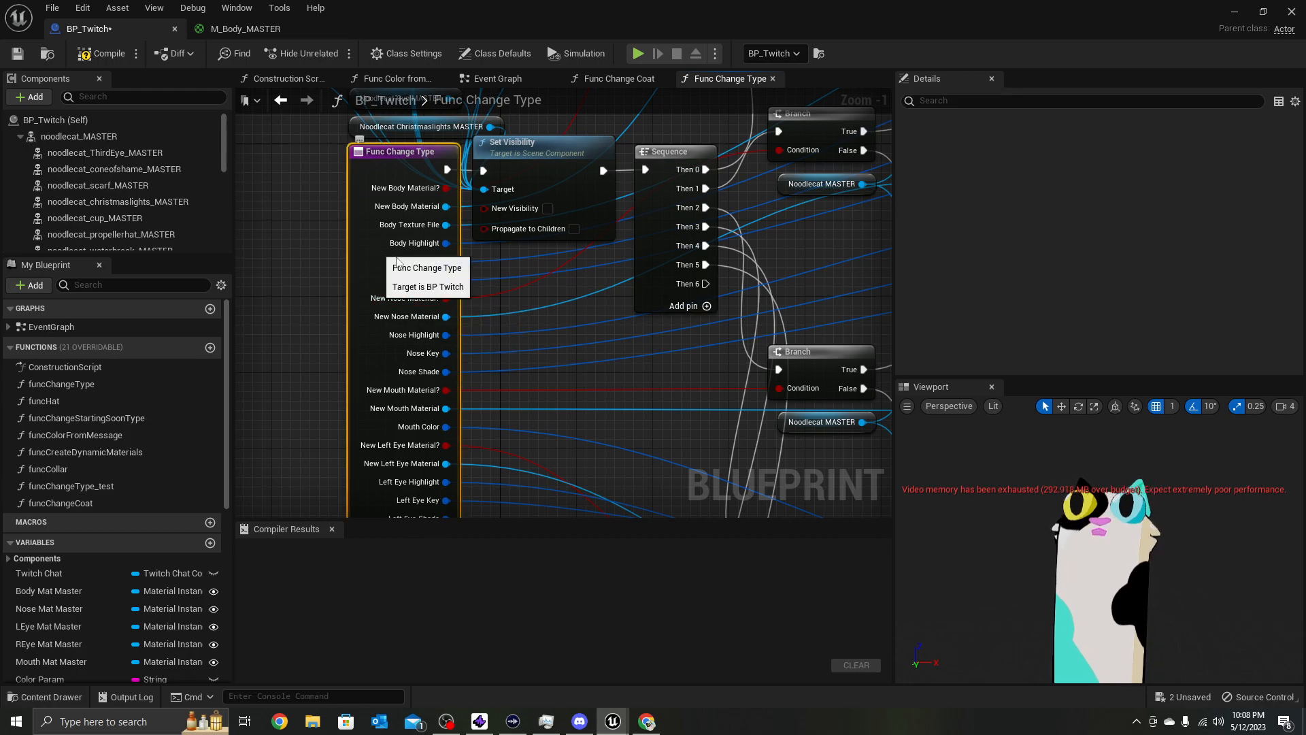
drag(904, 329, 902, 180)
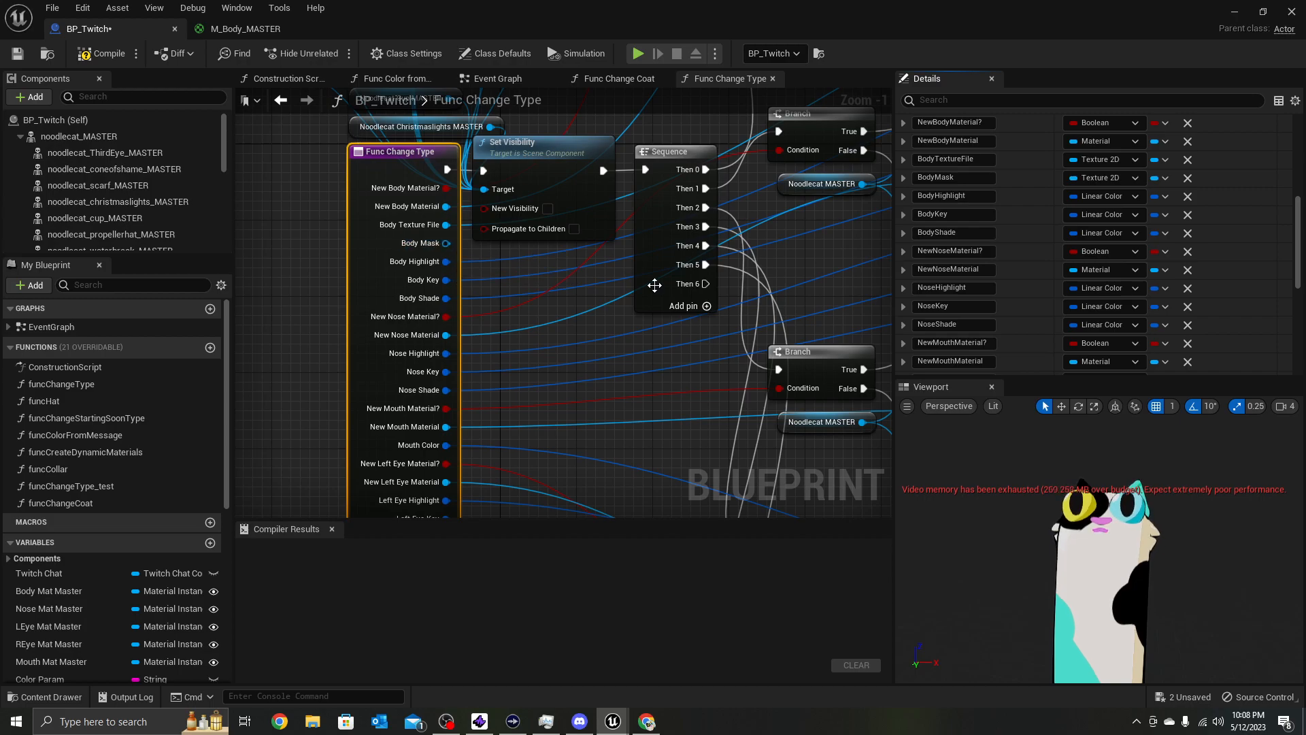
Make room in the body material row by spreading the Set Texture Parameter Value node and the three Set Vector Parameter Value nodes apart
scroll(666, 272, down, 2)
right_drag(884, 248, 438, 367)
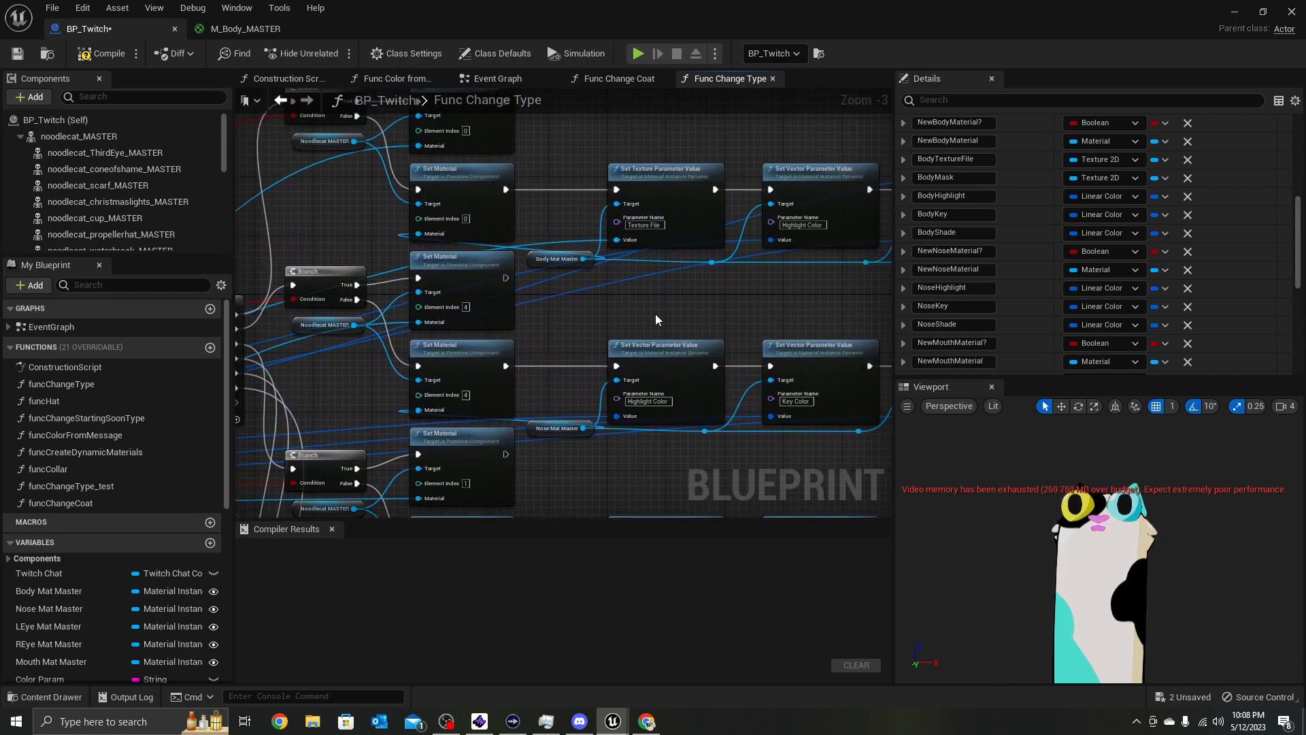
scroll(655, 312, down, 1)
right_drag(655, 313, 446, 334)
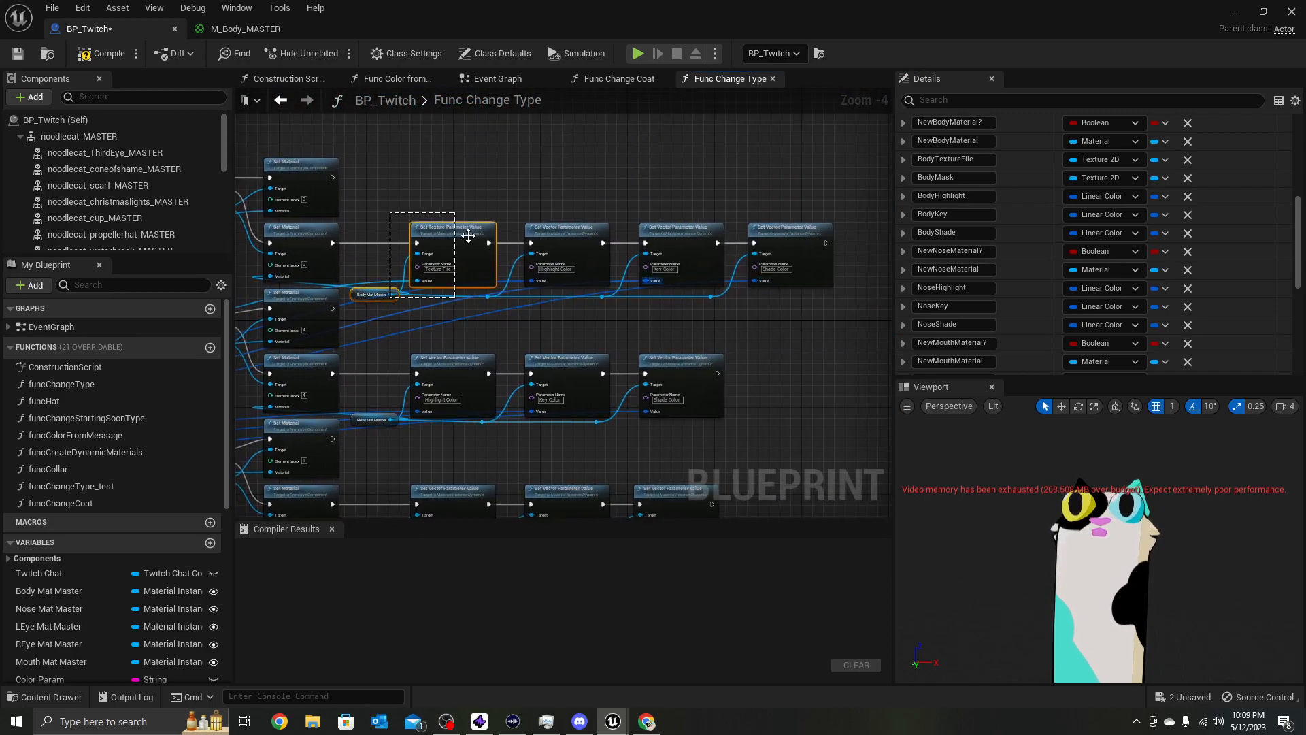
drag(464, 236, 442, 238)
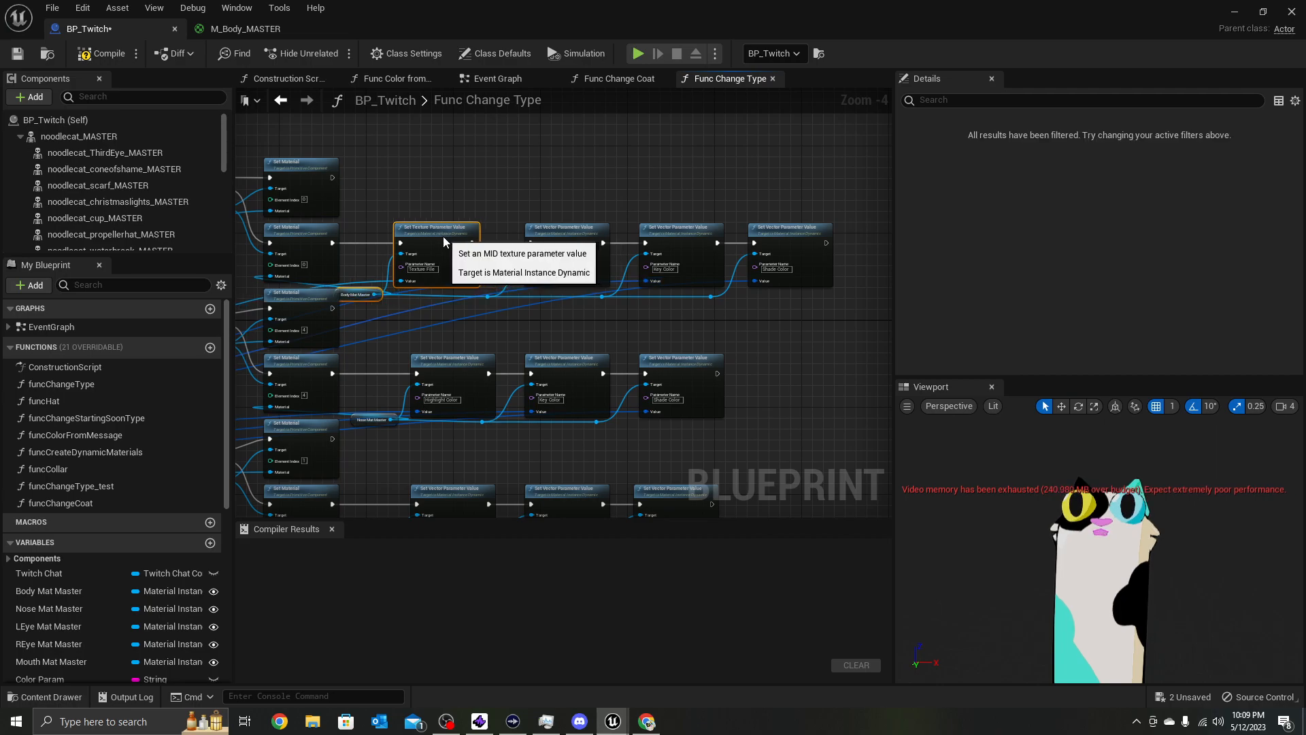
drag(556, 189, 825, 287)
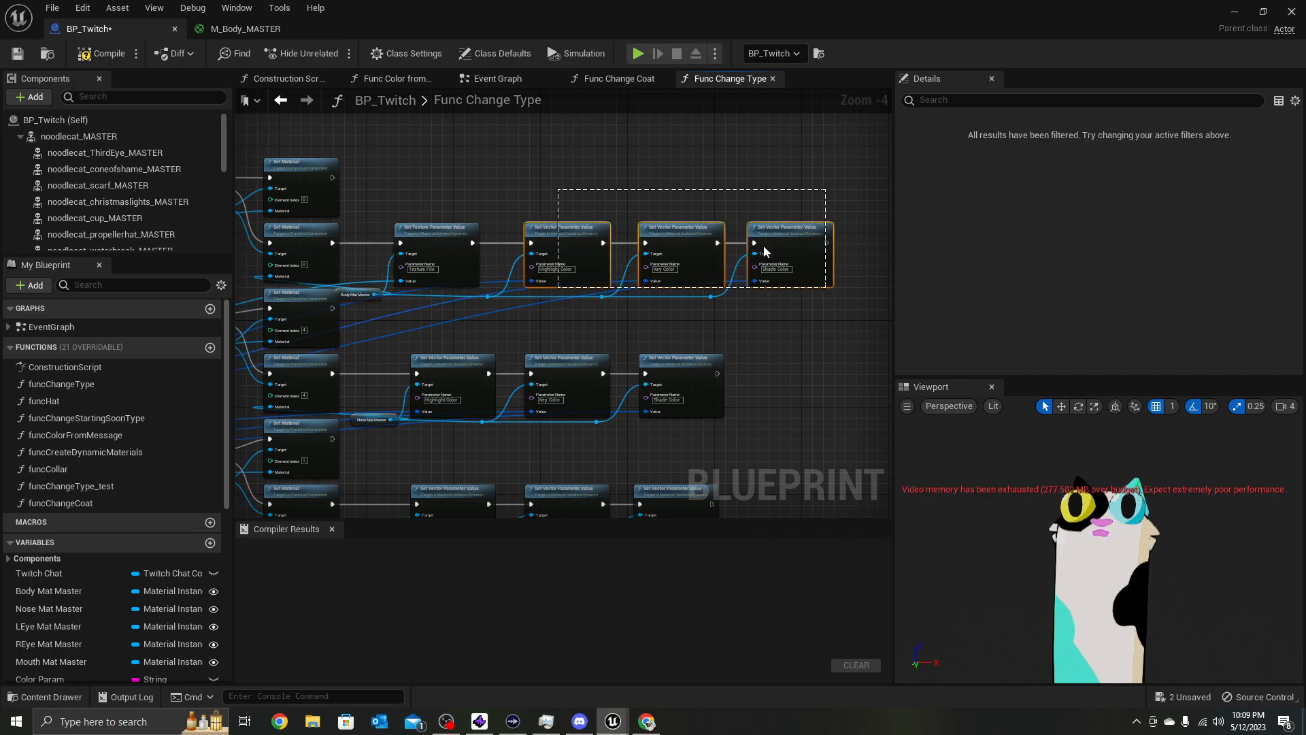
drag(769, 243, 821, 234)
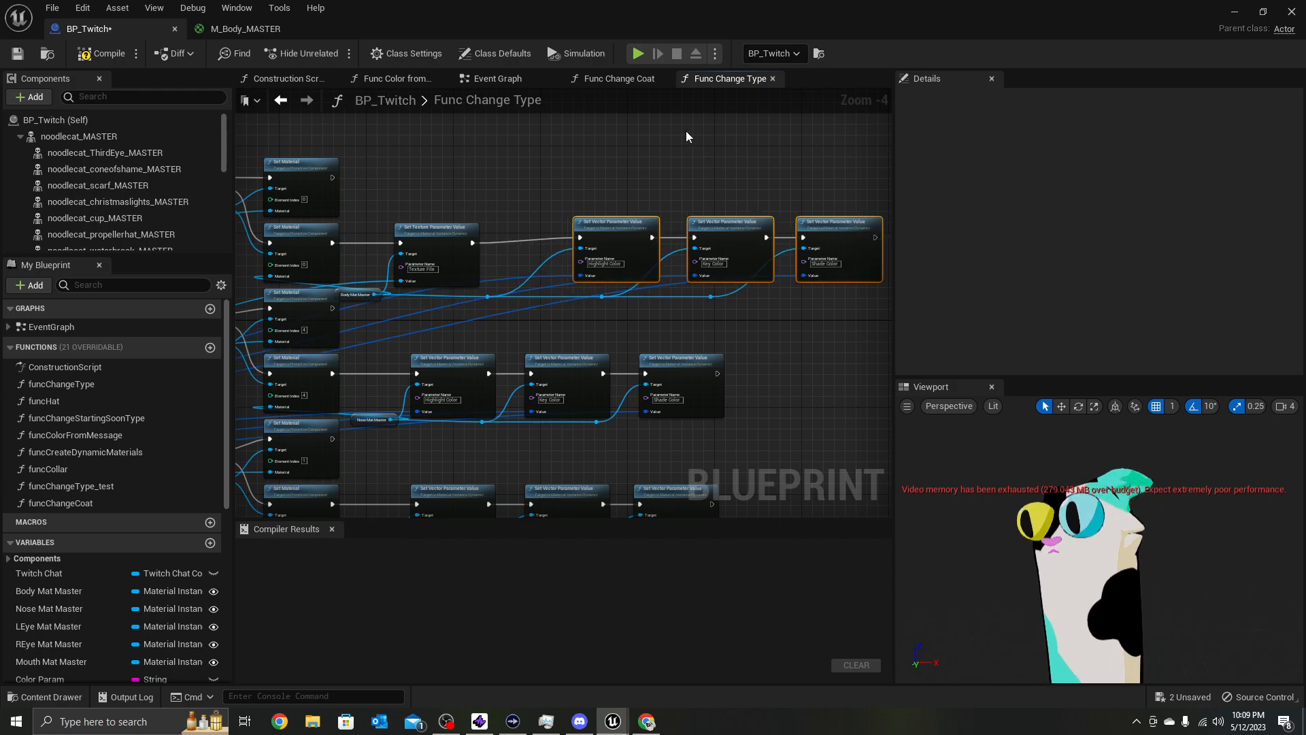
Open the Event Graph and examine the Body Mask input on the calico Func Change Type node in the Type section
click(509, 80)
right_drag(620, 389, 420, 430)
right_drag(606, 315, 537, 306)
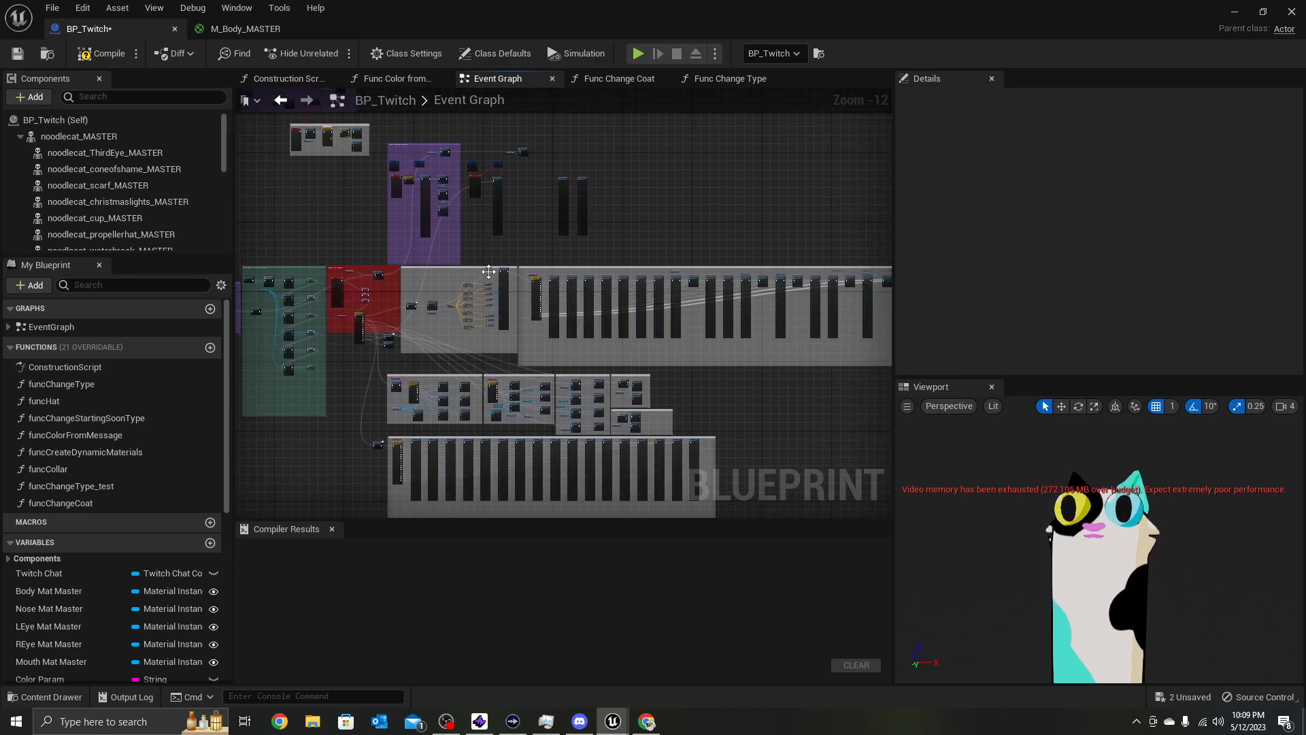
scroll(489, 271, up, 9)
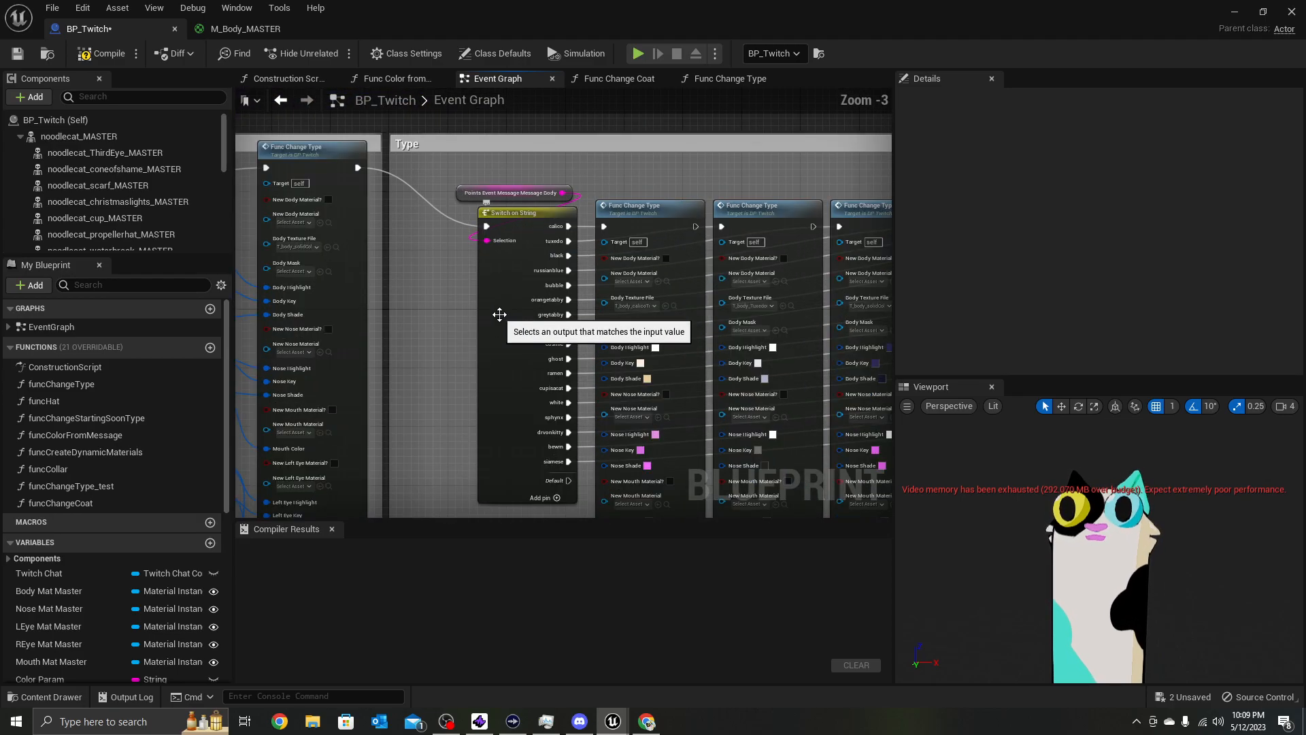
right_drag(522, 331, 509, 290)
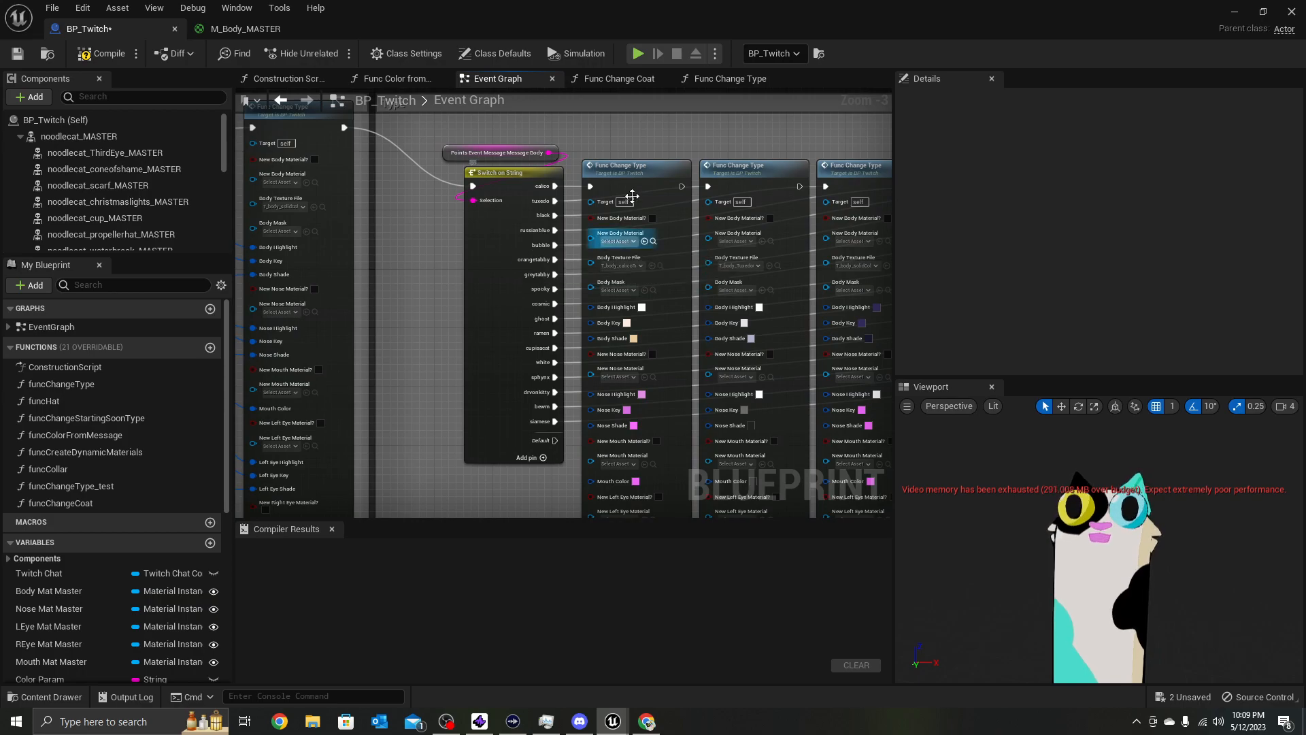
scroll(534, 184, up, 1)
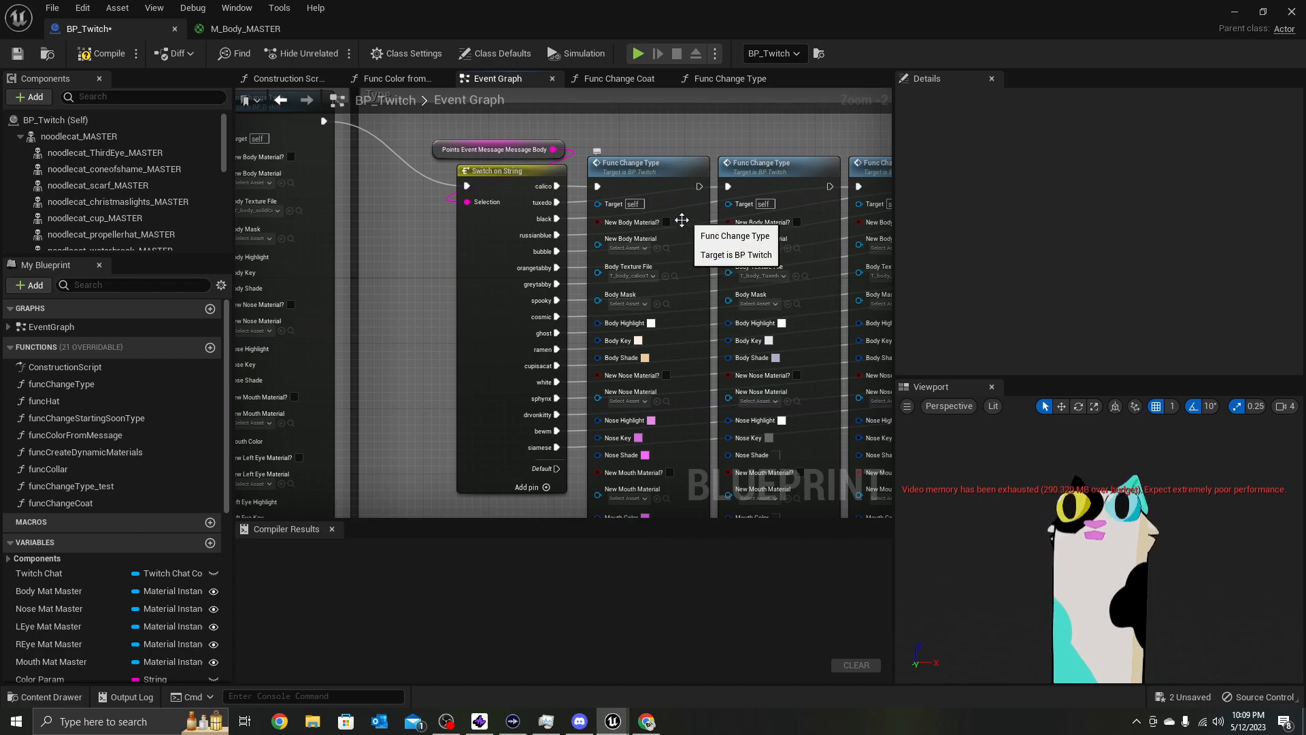
click(657, 183)
scroll(671, 231, up, 2)
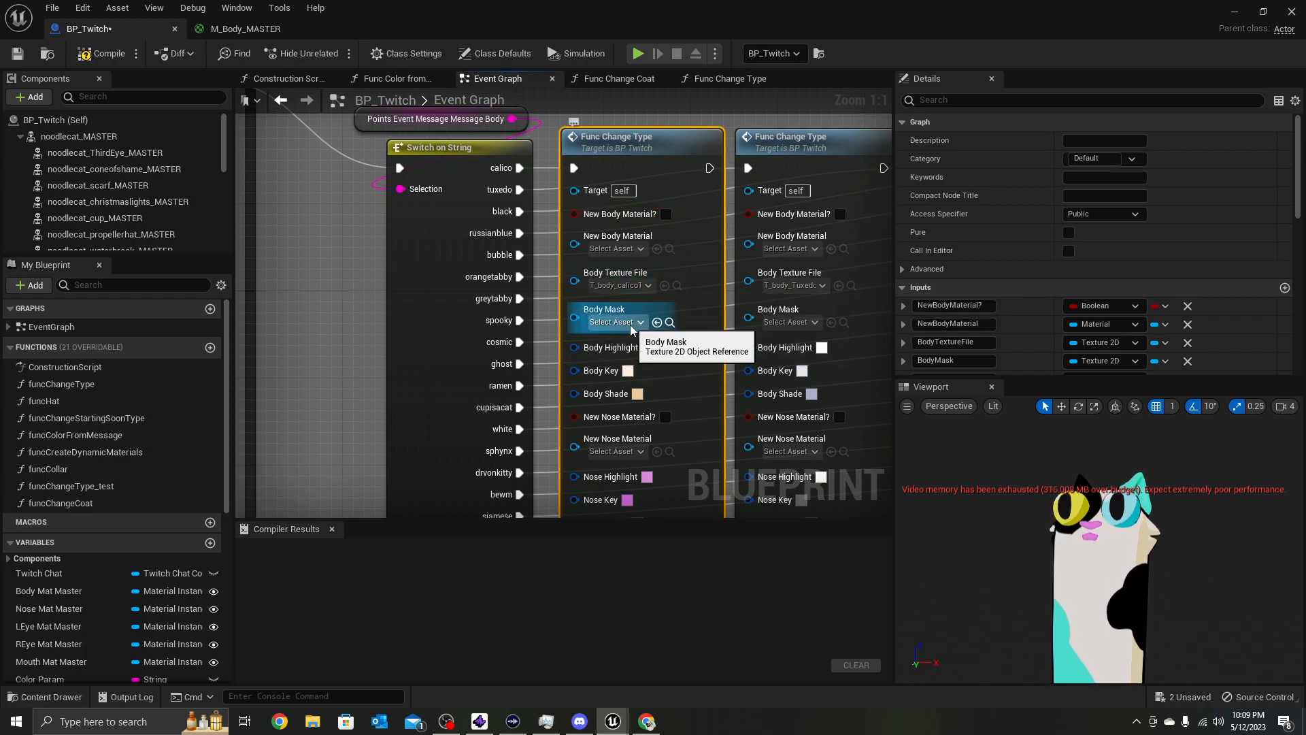
Review the remaining inputs across the row of Func Change Type nodes in the Type section
right_drag(635, 324, 630, 212)
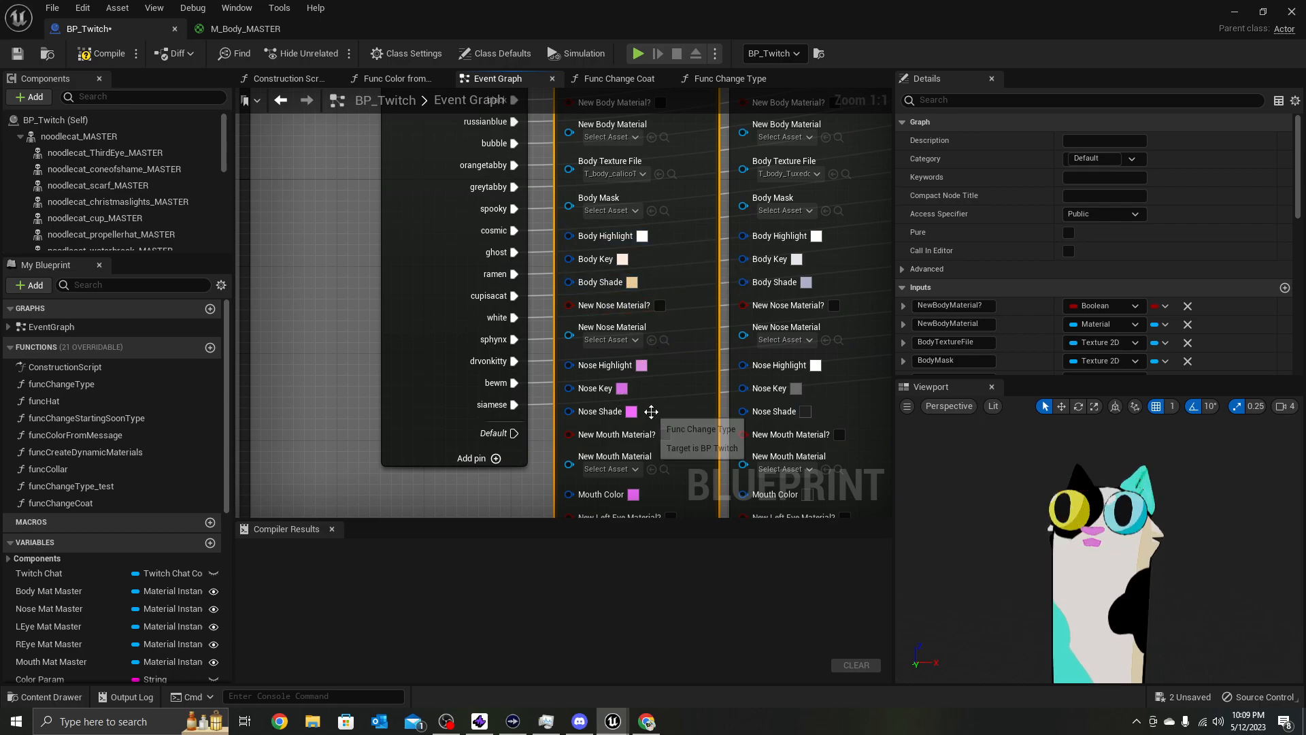
right_drag(680, 393, 668, 300)
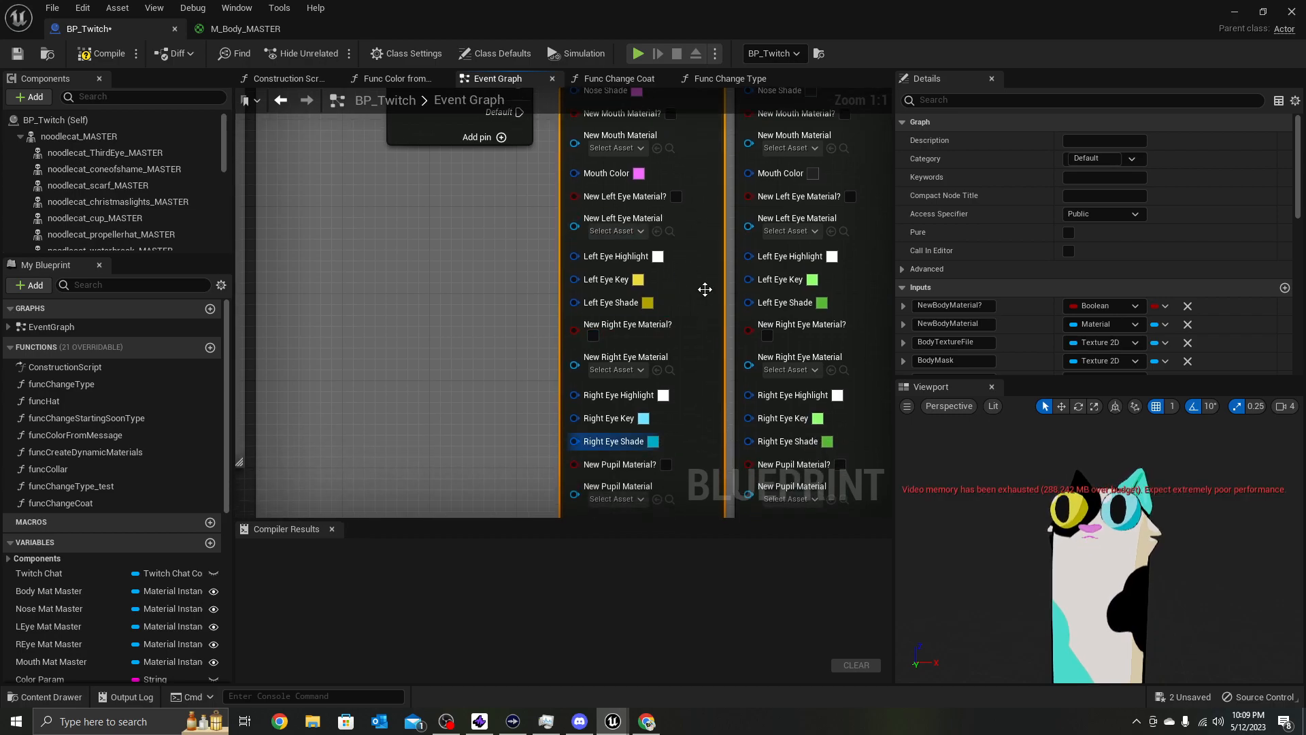
right_drag(847, 361, 631, 359)
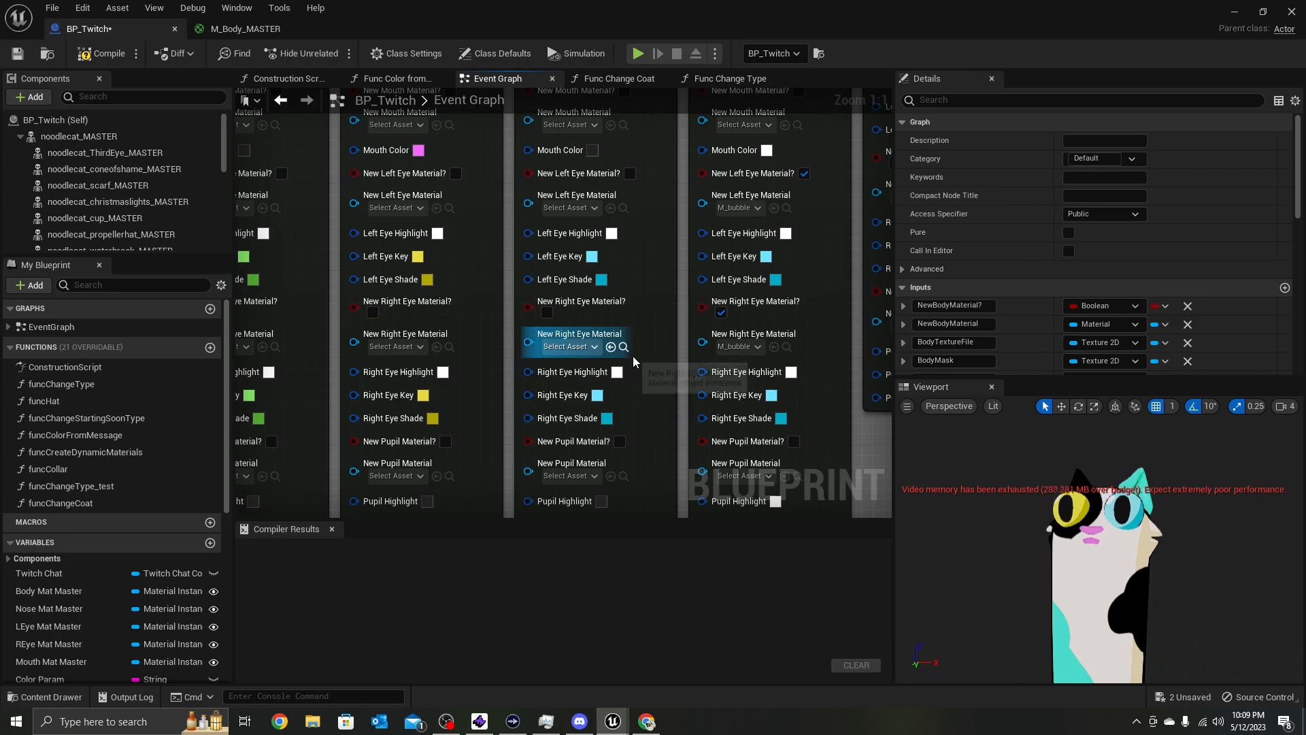
scroll(644, 350, down, 5)
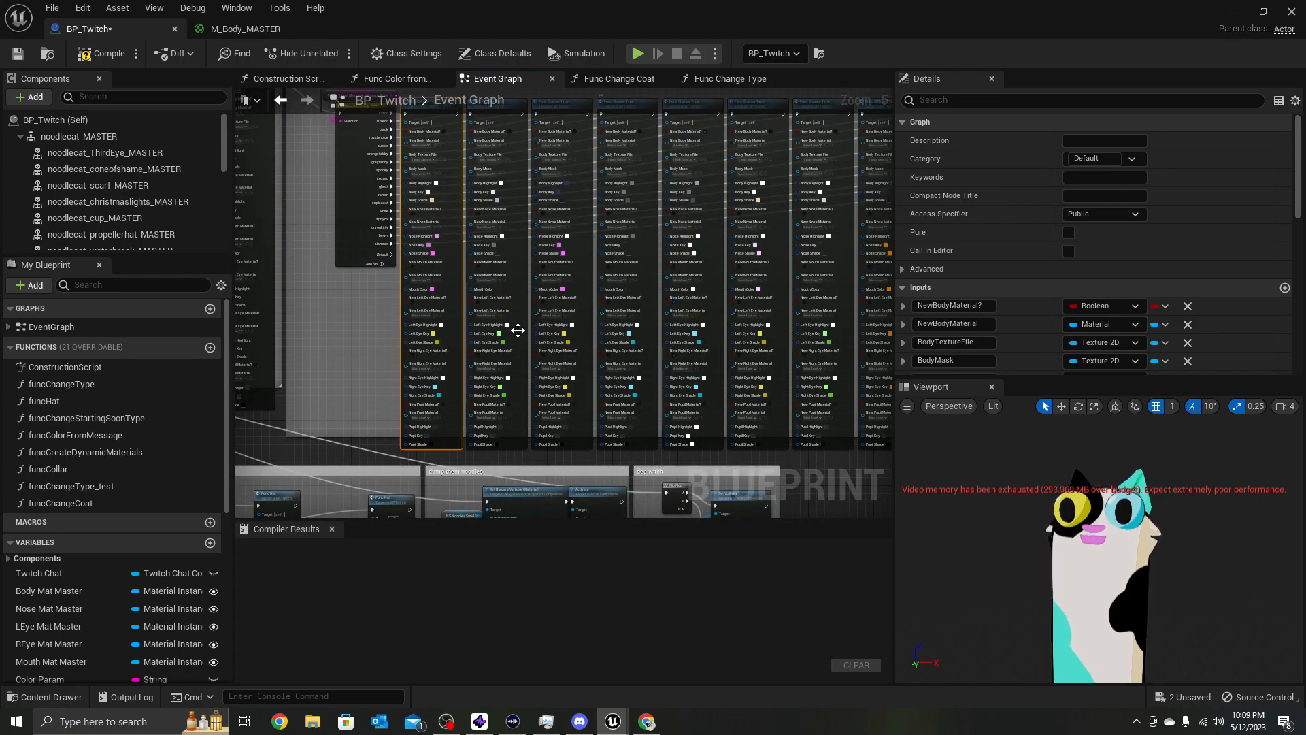
right_drag(644, 343, 263, 363)
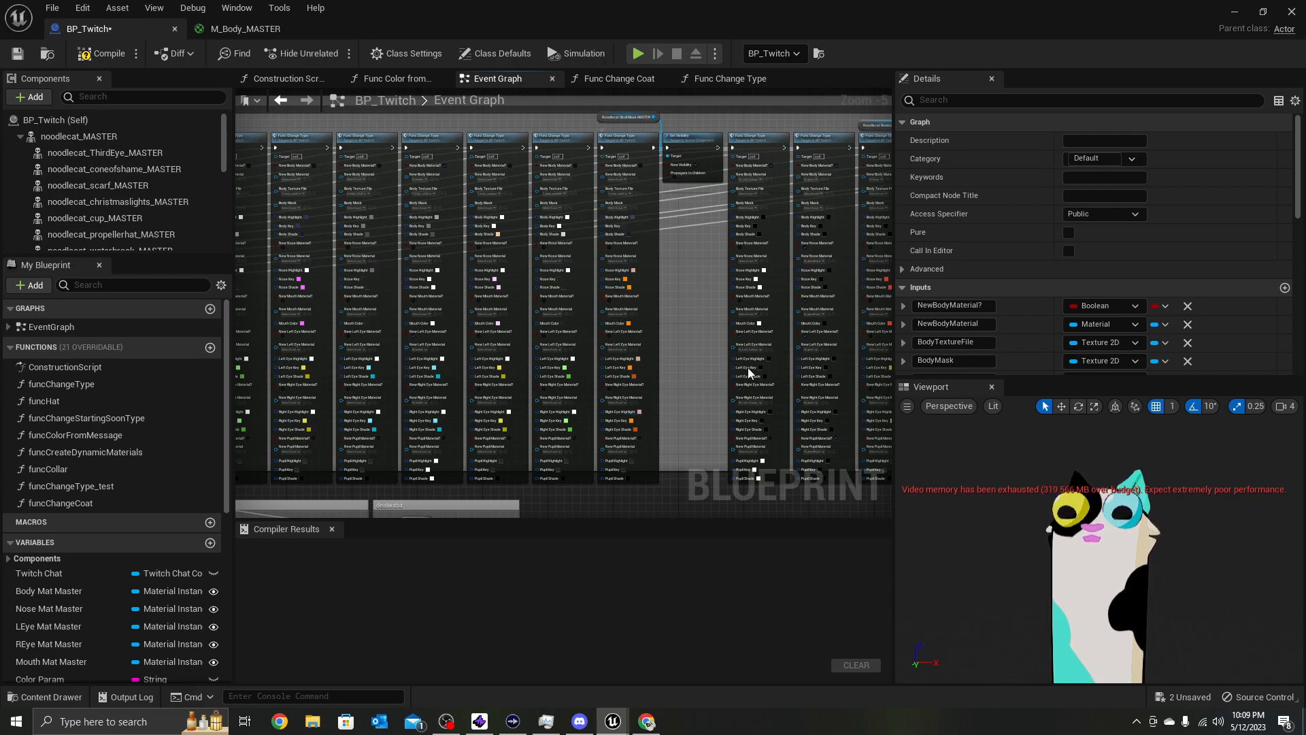
Examine the body material, texture and mask inputs on the M_ghost Func Change Type node and its neighbours in the Type section
right_drag(709, 396, 512, 427)
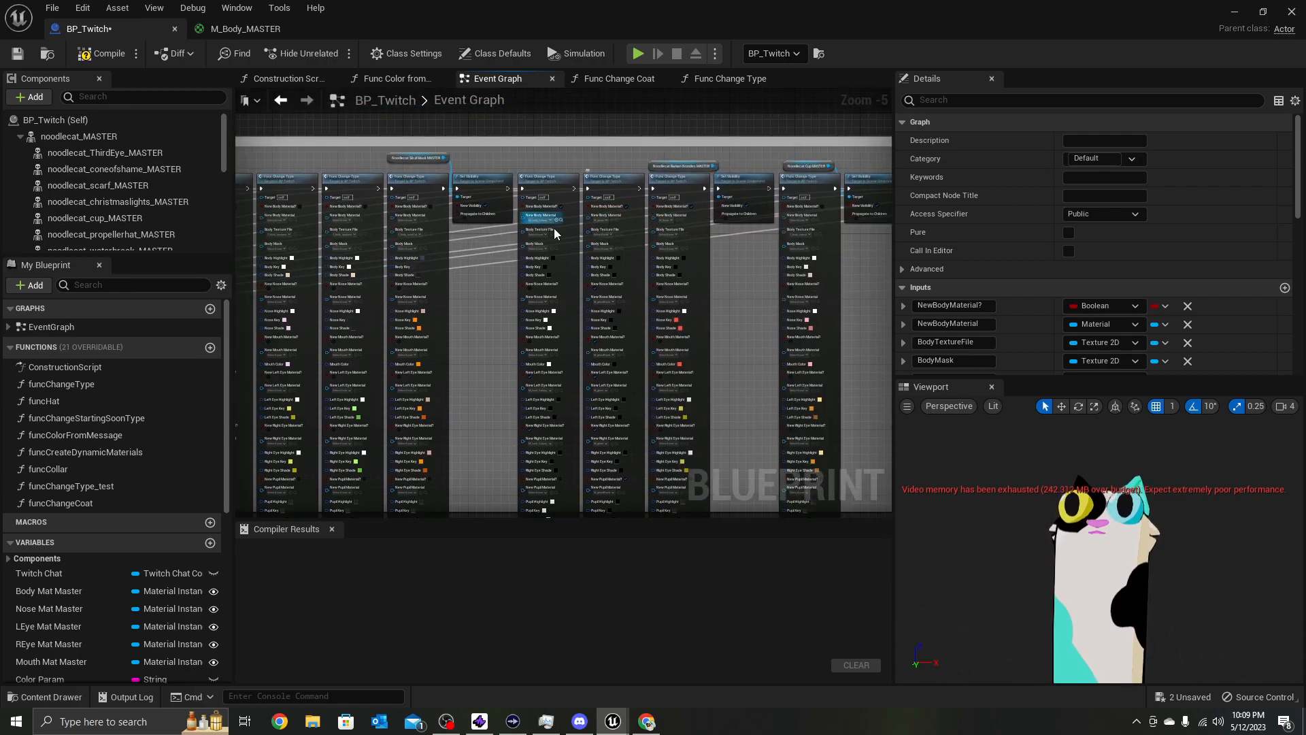
scroll(636, 228, up, 3)
scroll(633, 239, up, 3)
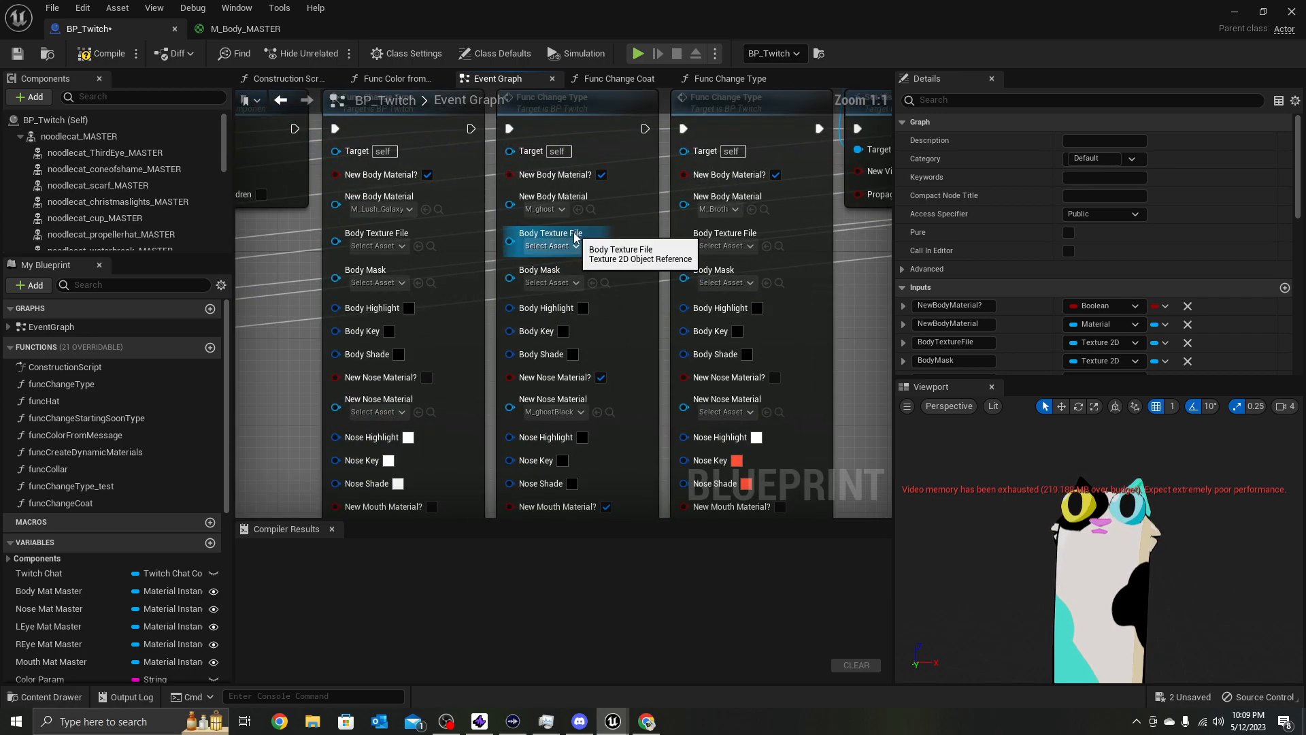
right_drag(642, 244, 683, 283)
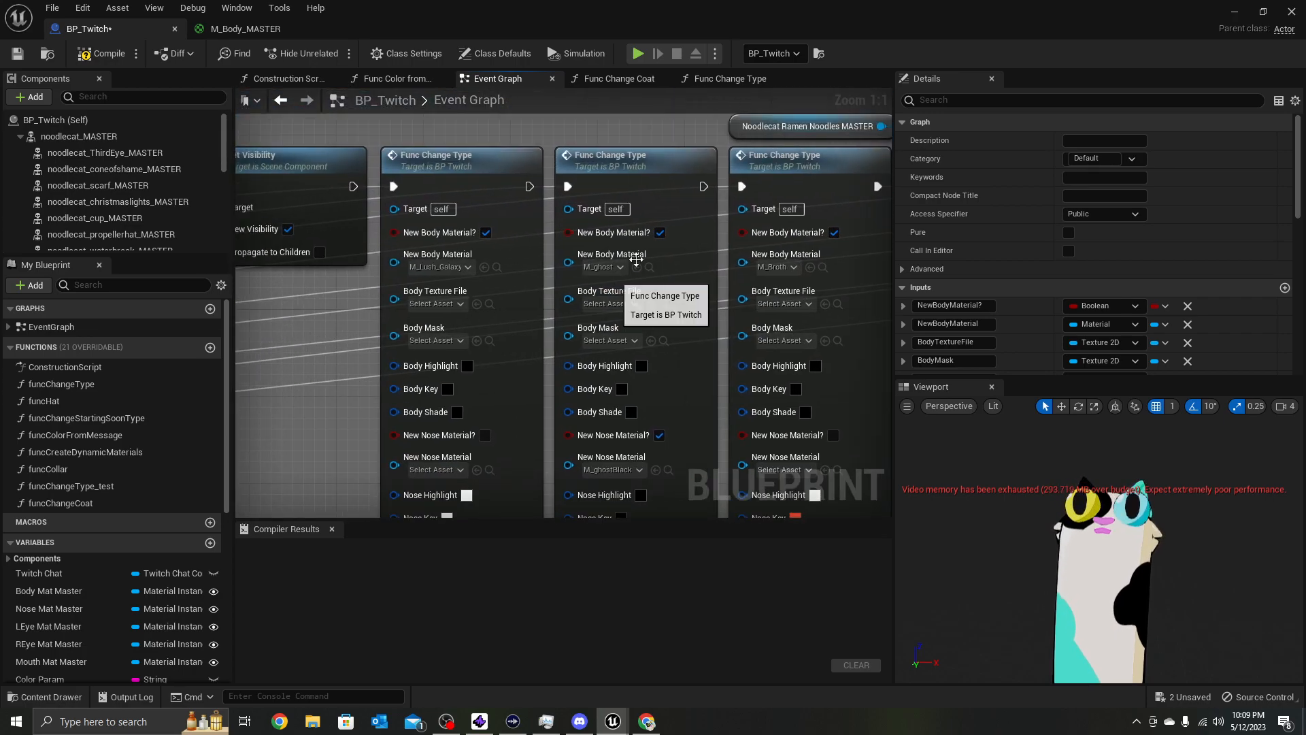
click(682, 302)
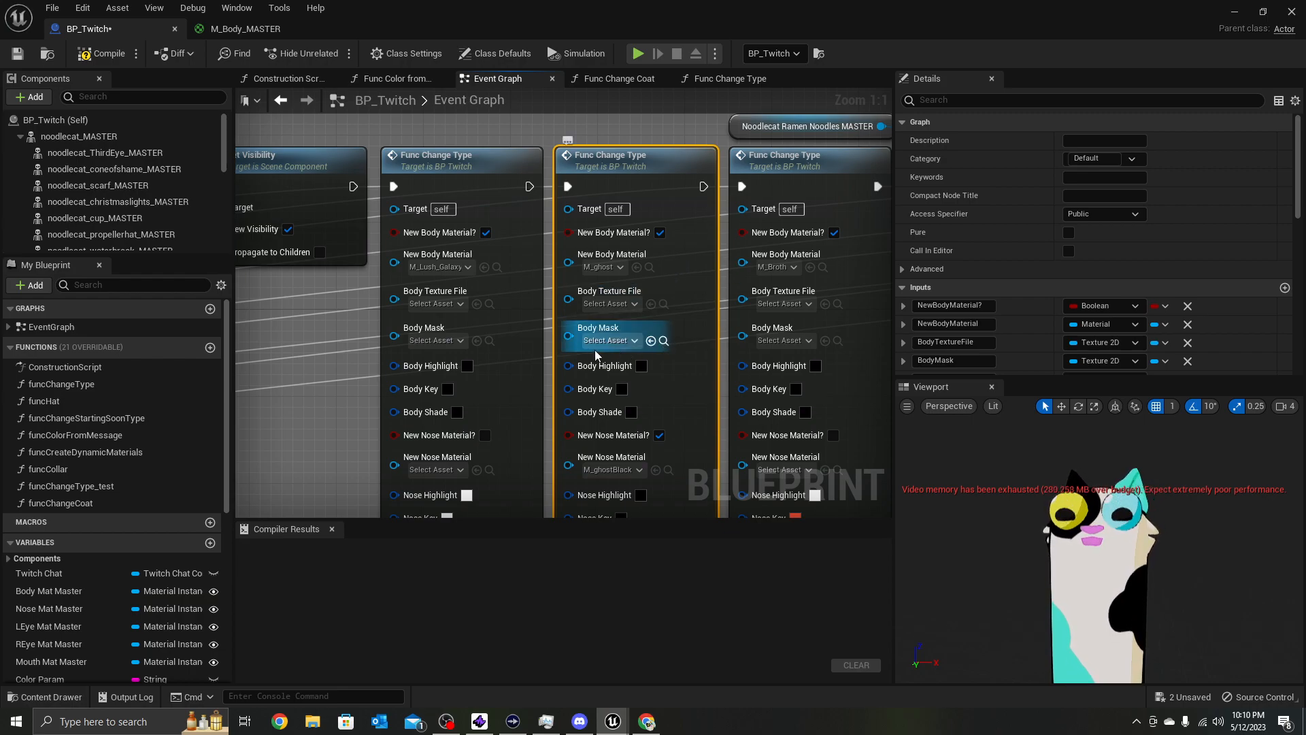
In Func Change Type, duplicate the body row's Set Texture Parameter Value node and chain the copy between the original and the Highlight Color node
click(730, 79)
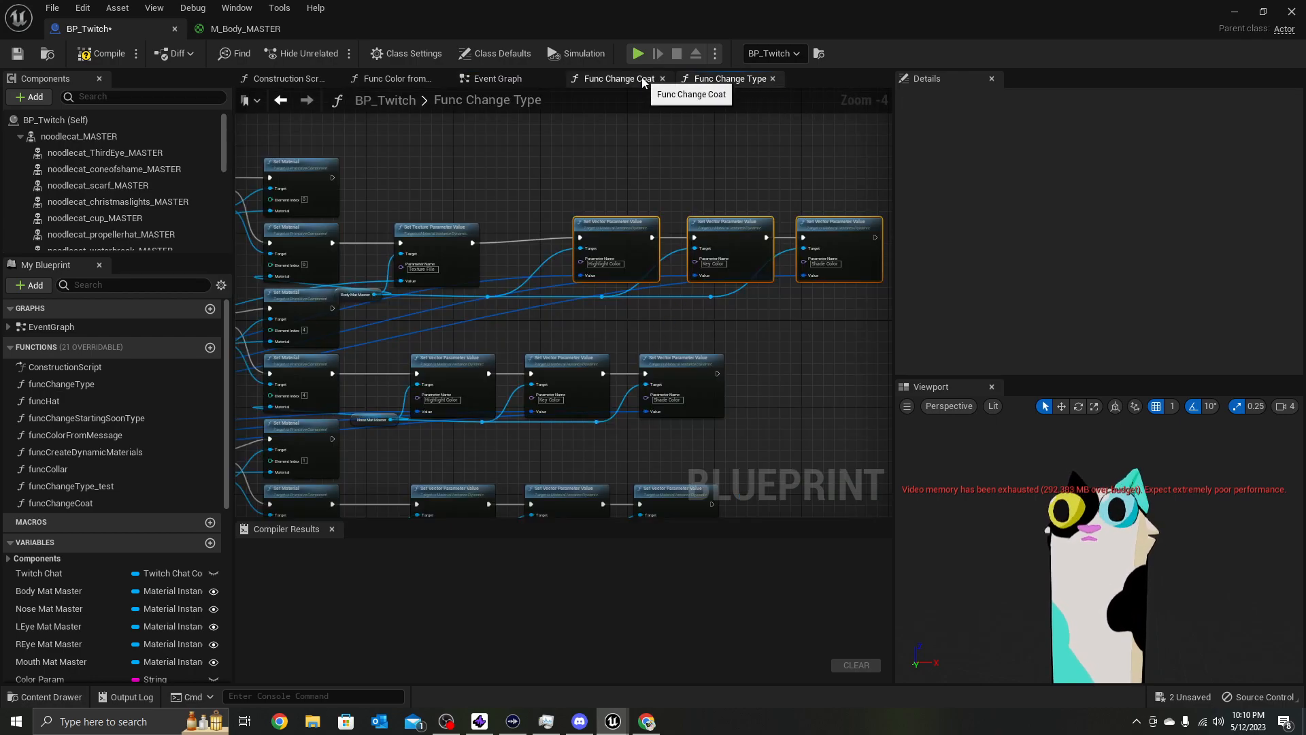
scroll(507, 272, up, 2)
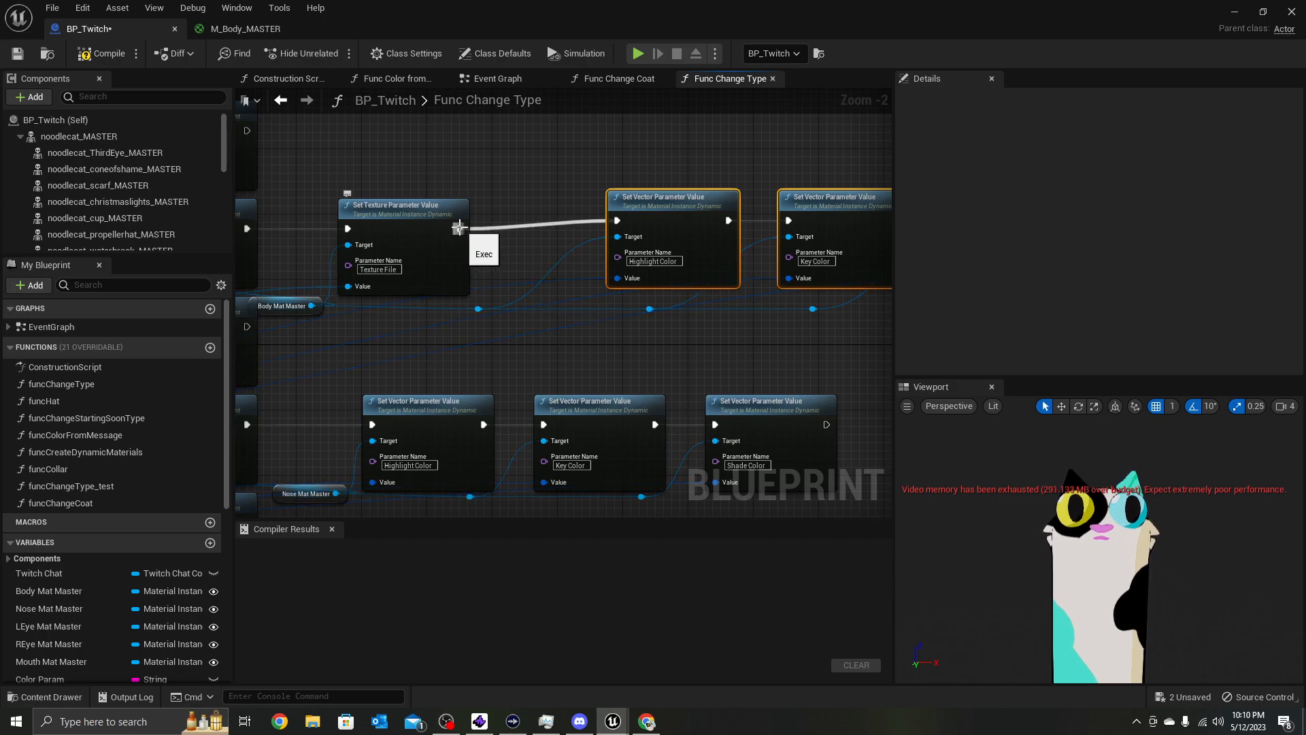
click(414, 239)
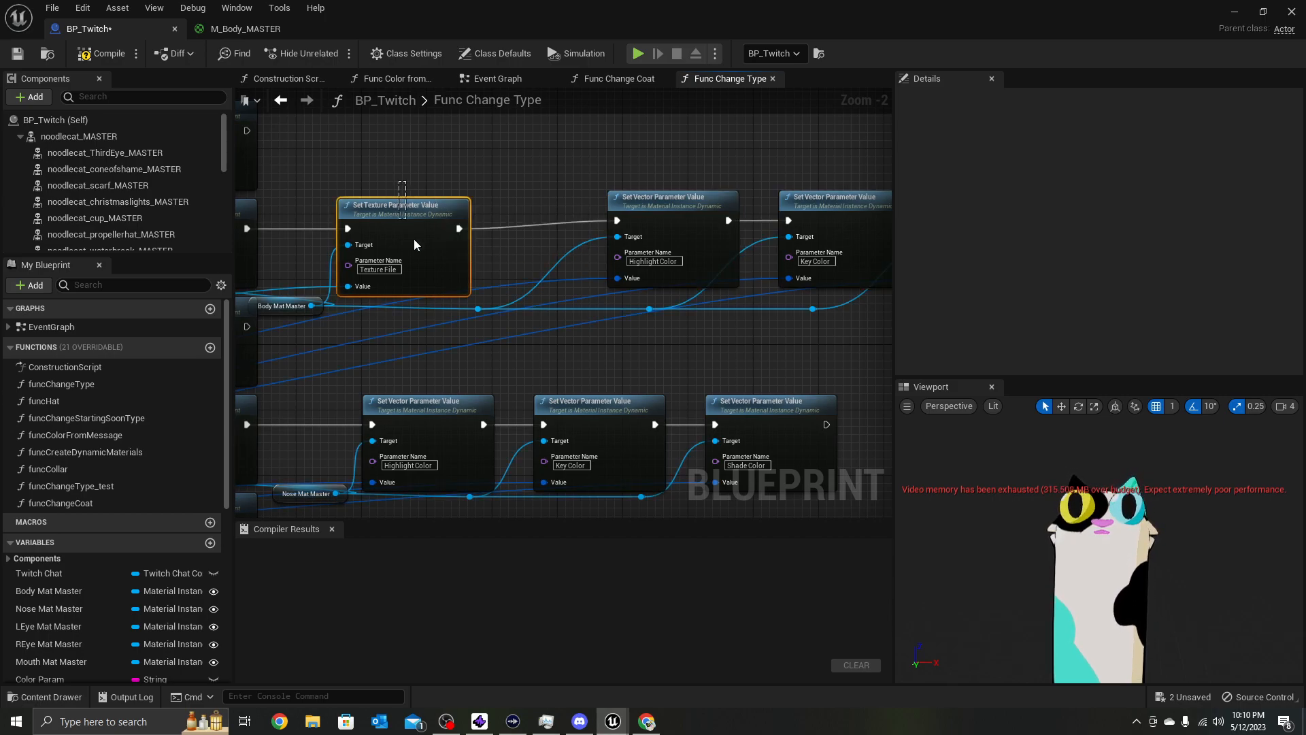
key(ctrl+c)
key(ctrl+v)
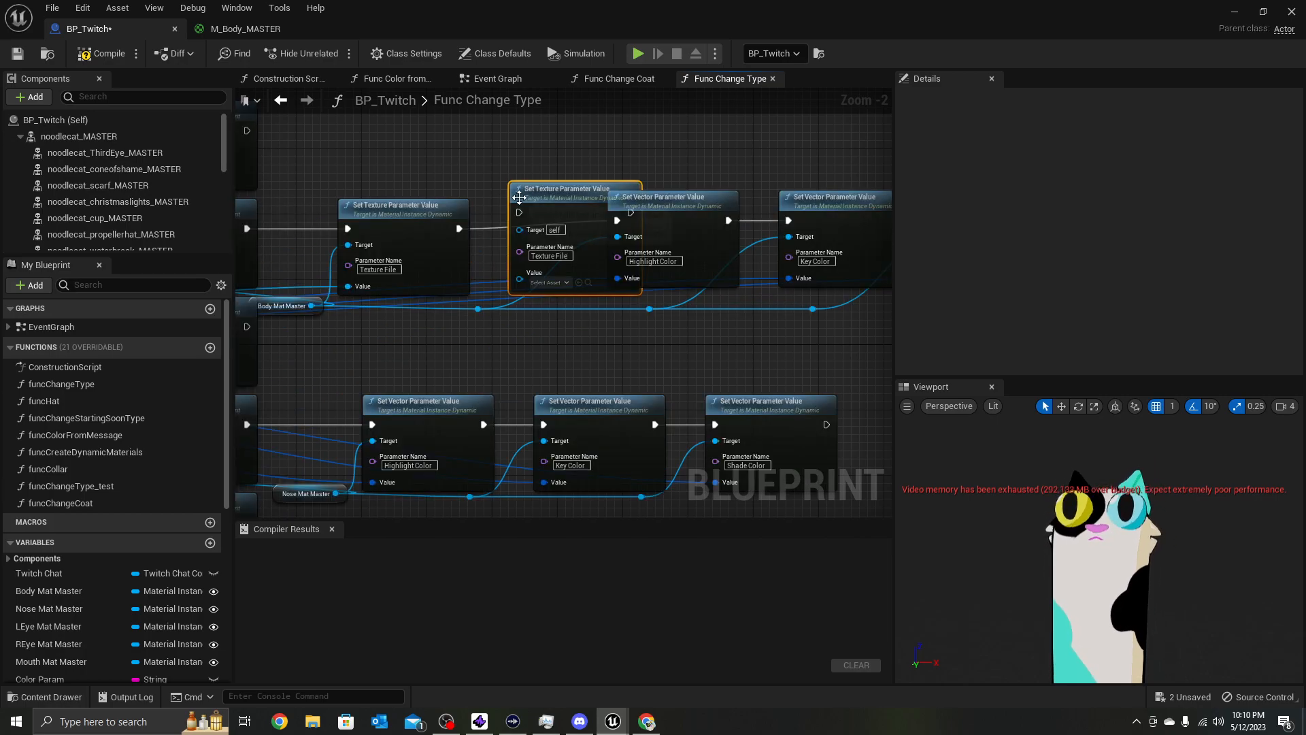
drag(459, 228, 496, 217)
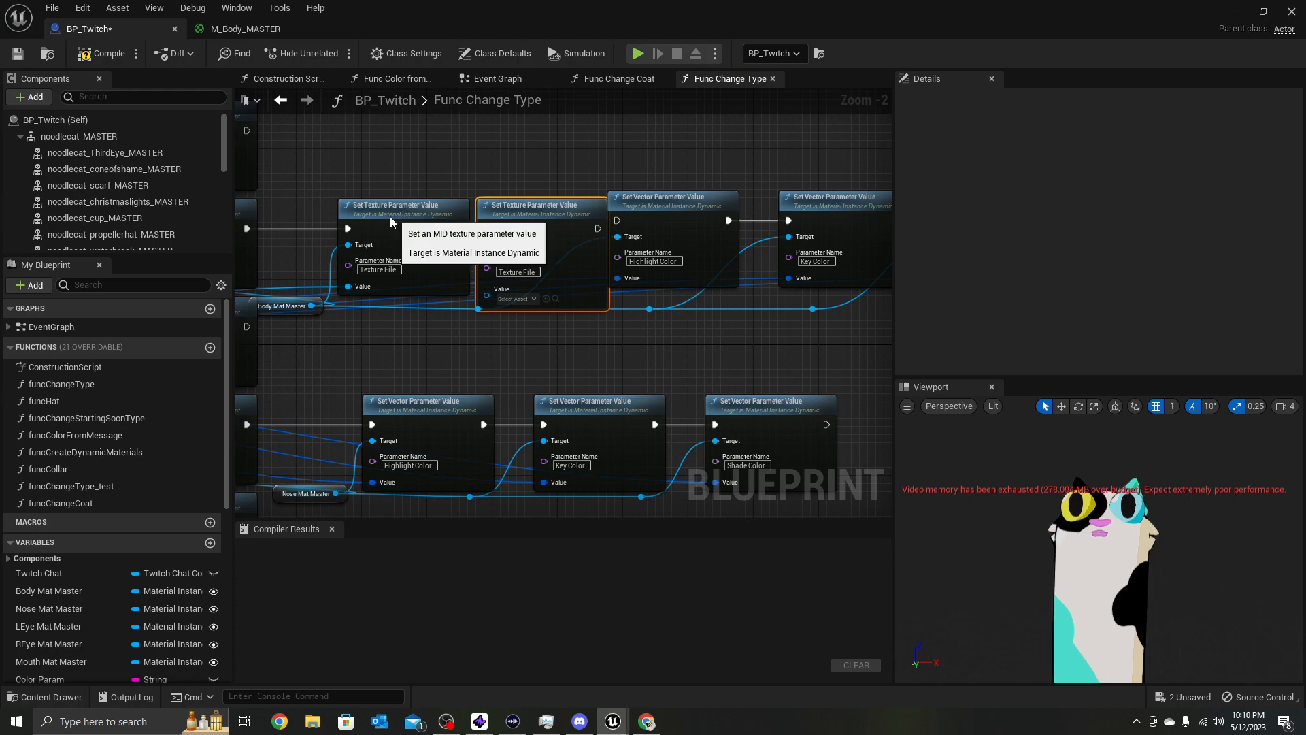
drag(374, 219, 341, 219)
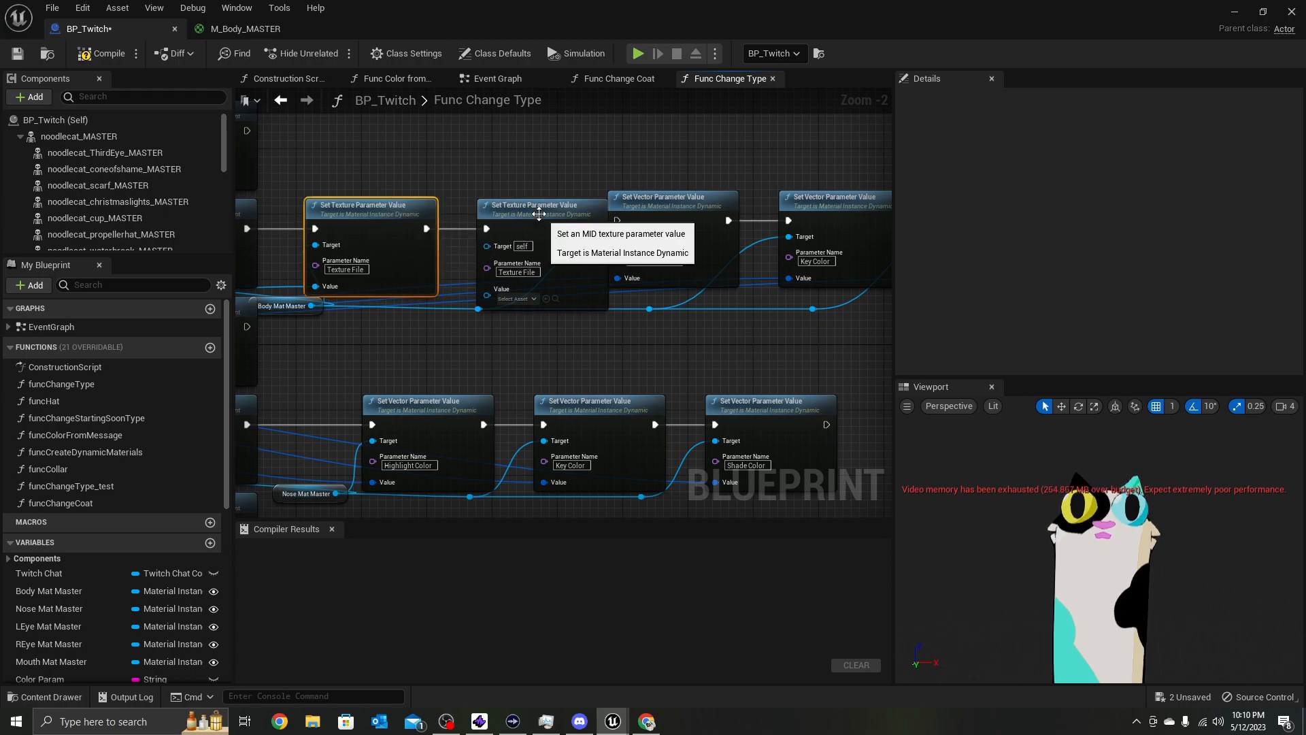
drag(512, 211, 619, 221)
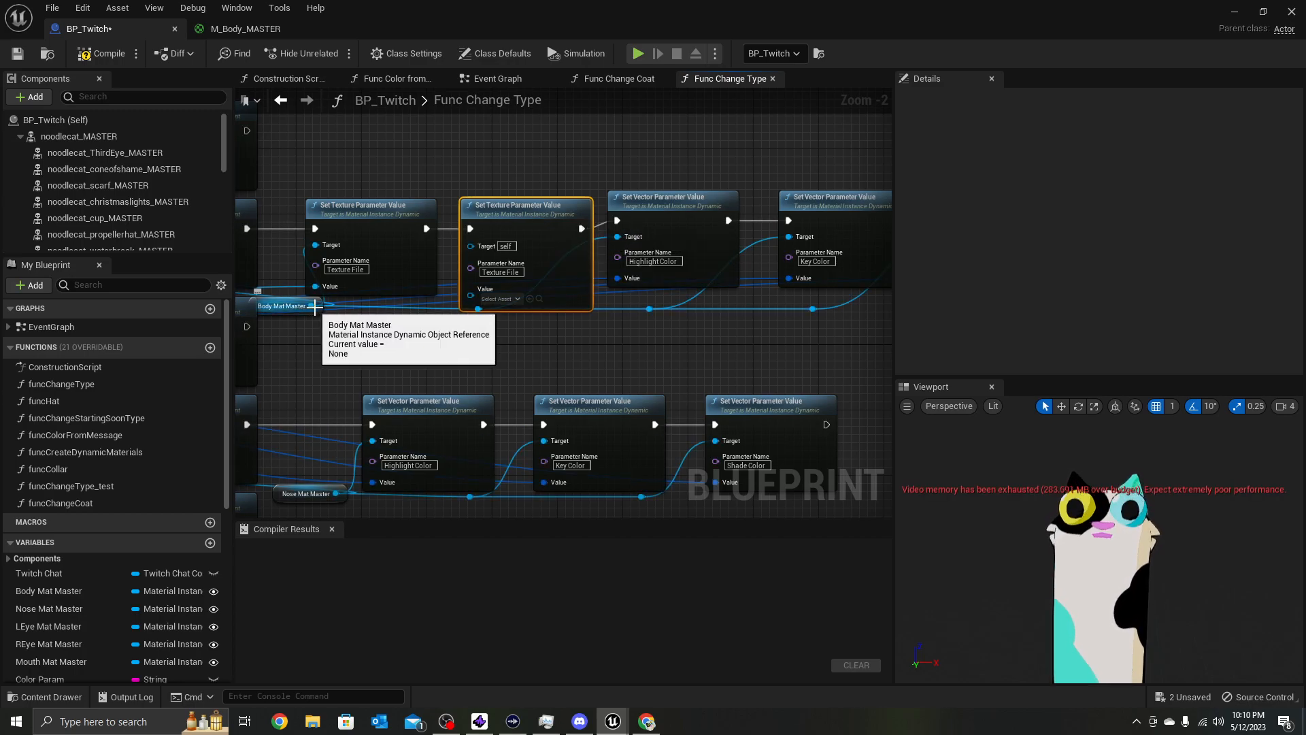
Connect Body Mat Master to the duplicated texture node's Target and the Body Mask input to its Value
drag(311, 305, 470, 247)
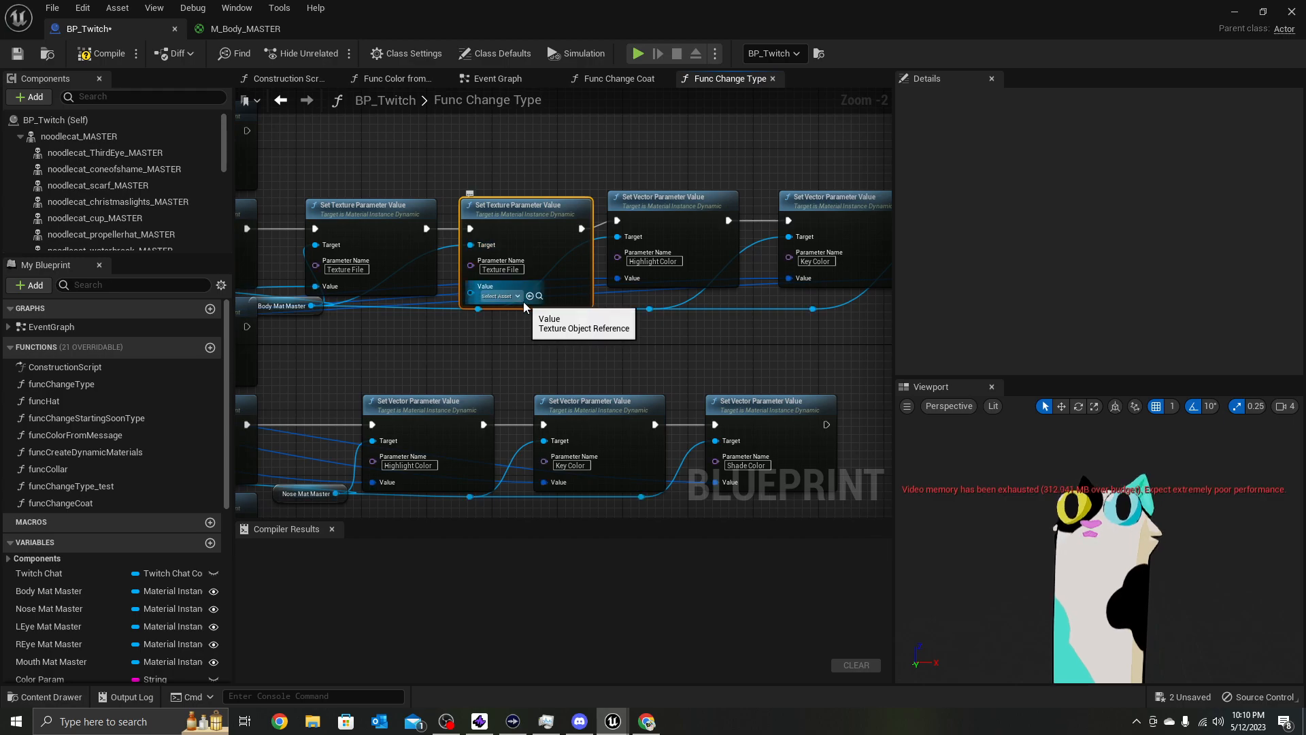
right_drag(514, 304, 686, 291)
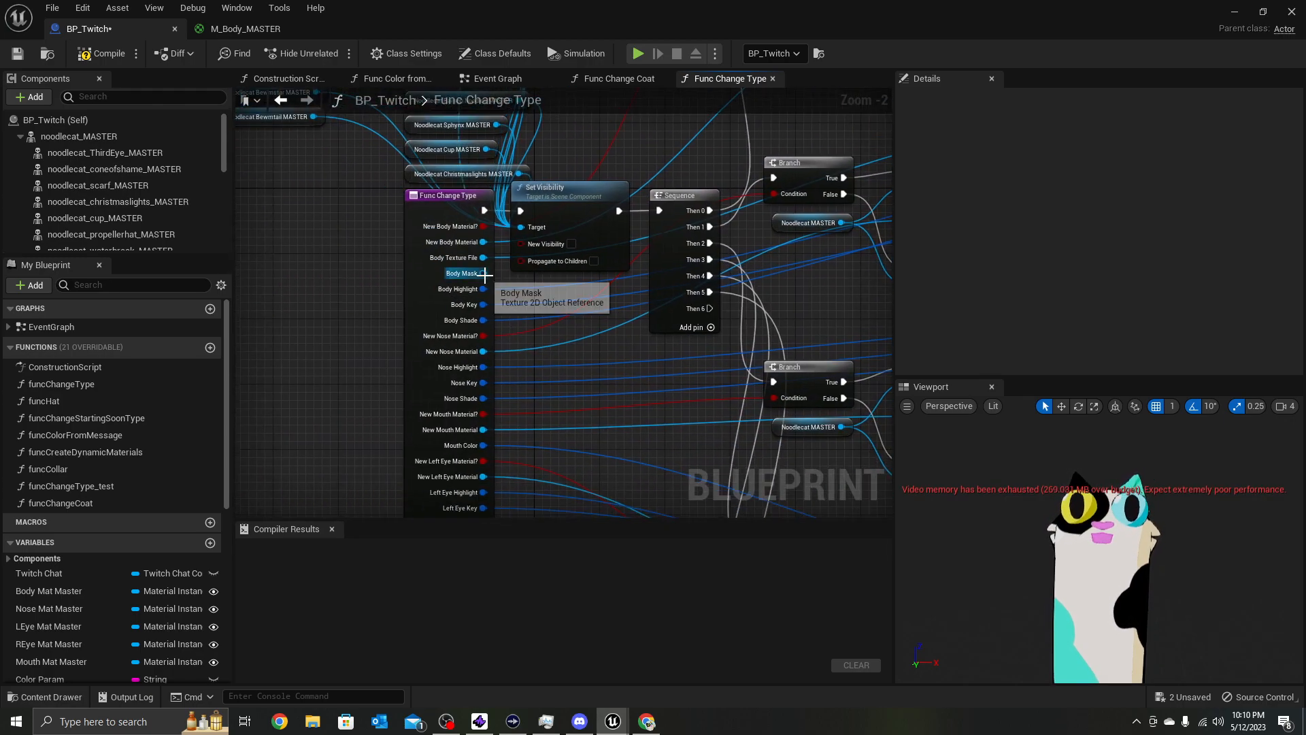
drag(482, 273, 671, 424)
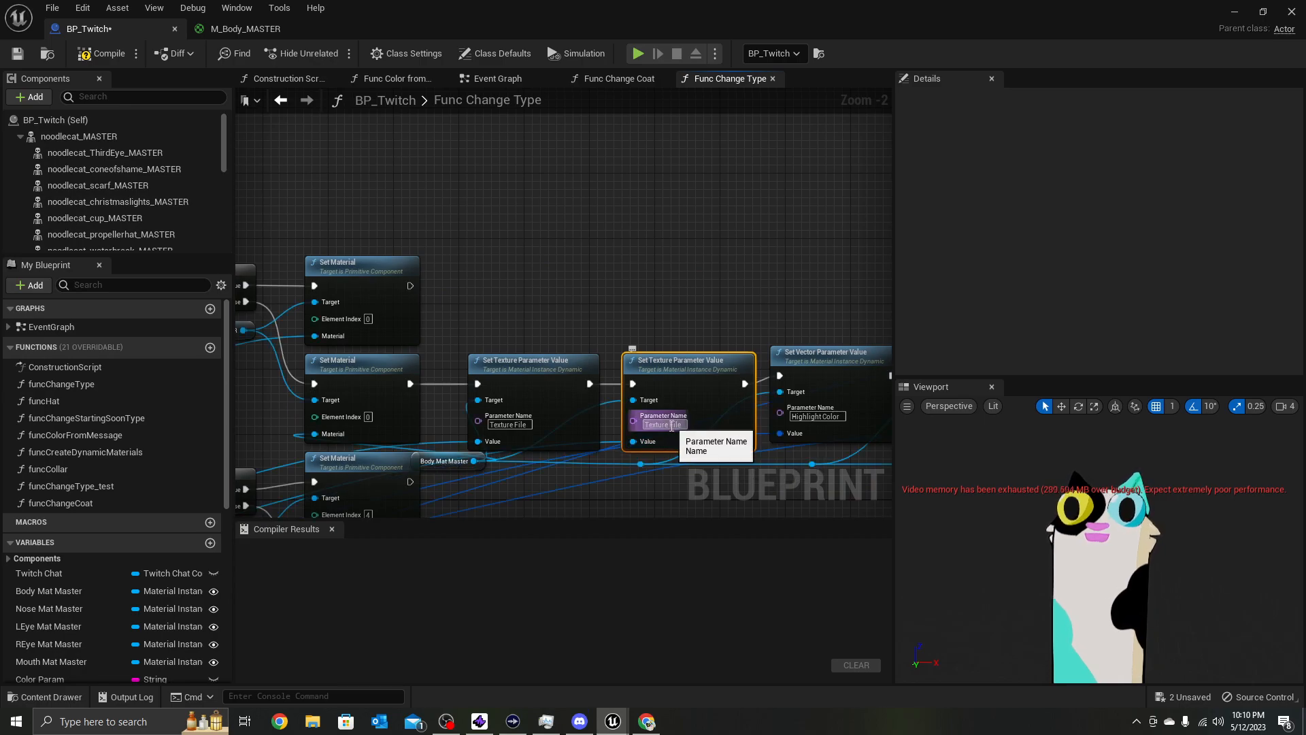
Check the mask texture's parameter name in M_Body_MASTER and set the duplicated Set Texture Parameter Value node's Parameter Name to Mask
scroll(672, 424, up, 2)
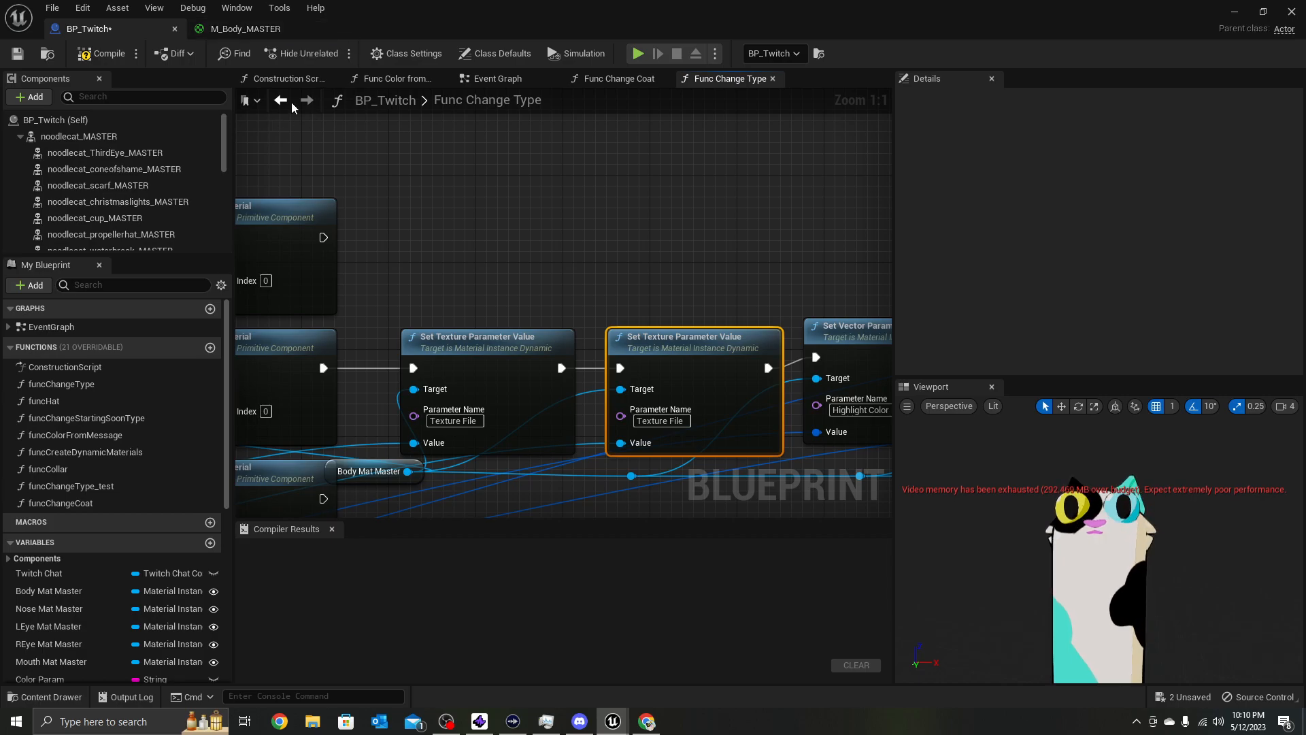
click(263, 30)
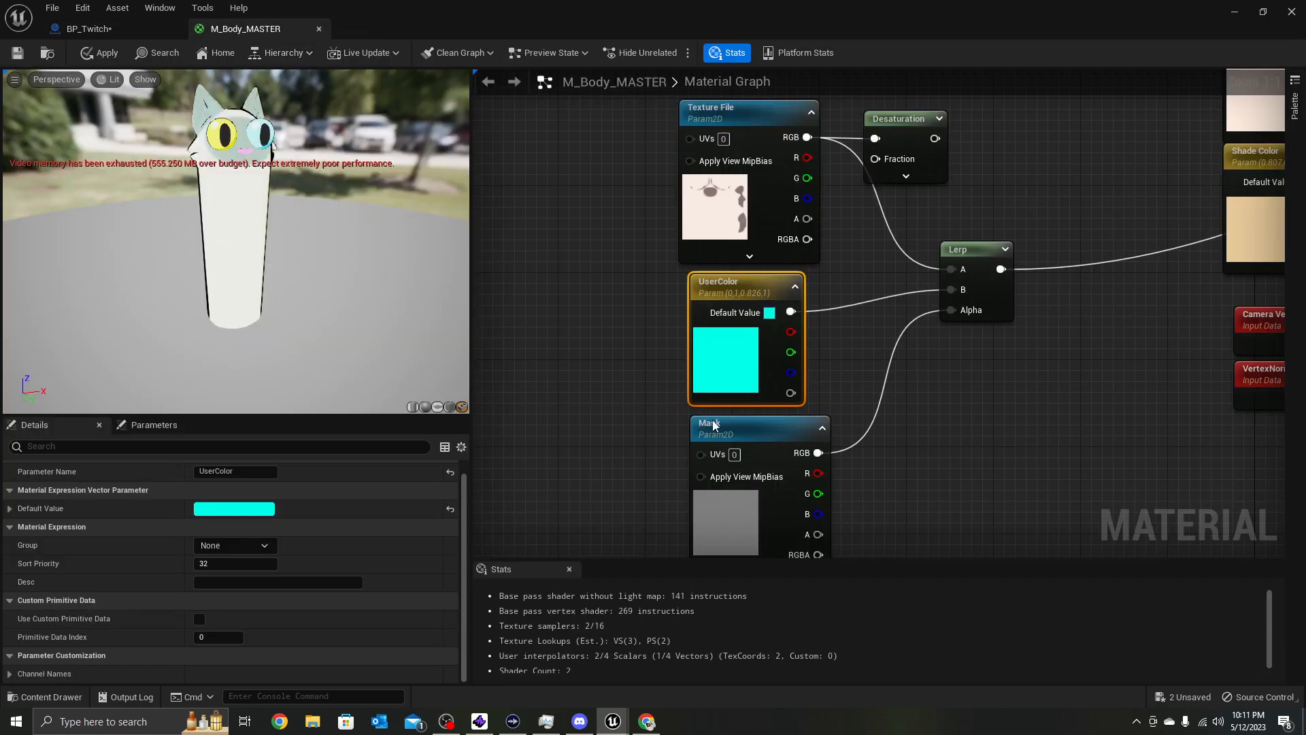
right_drag(632, 457, 624, 386)
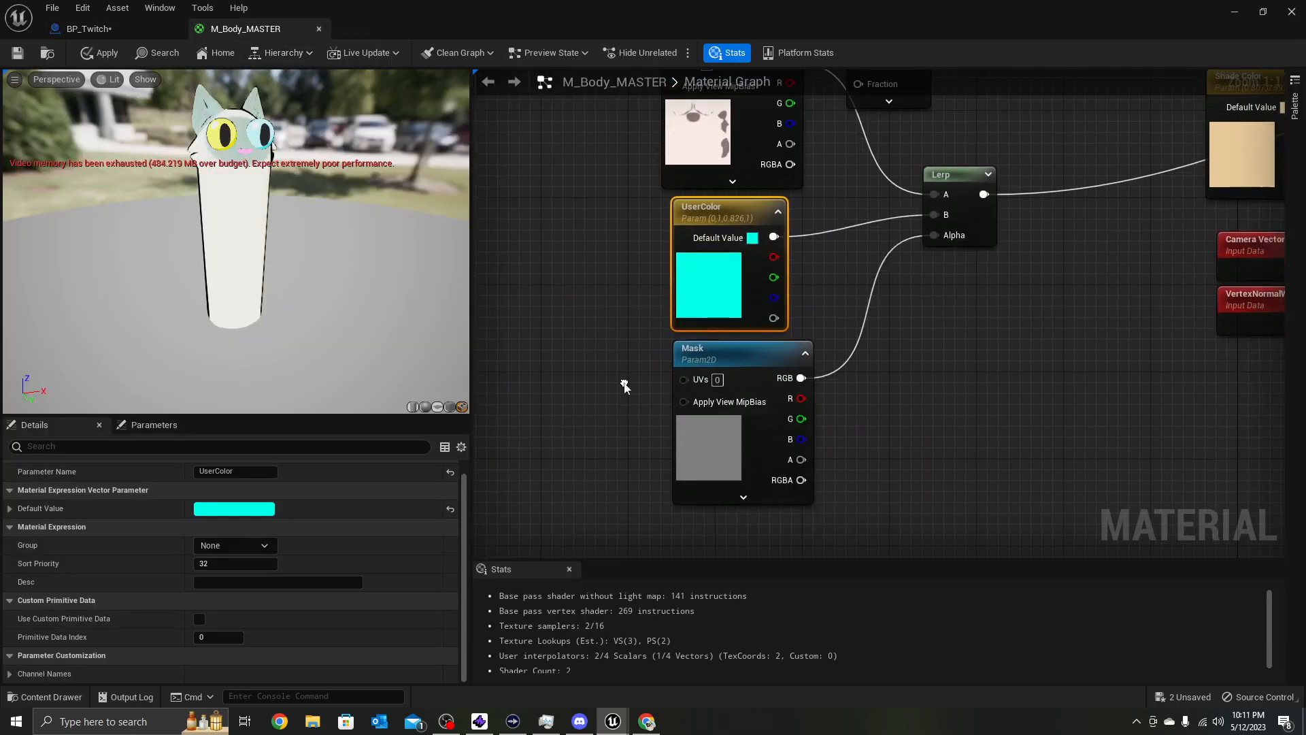
click(161, 38)
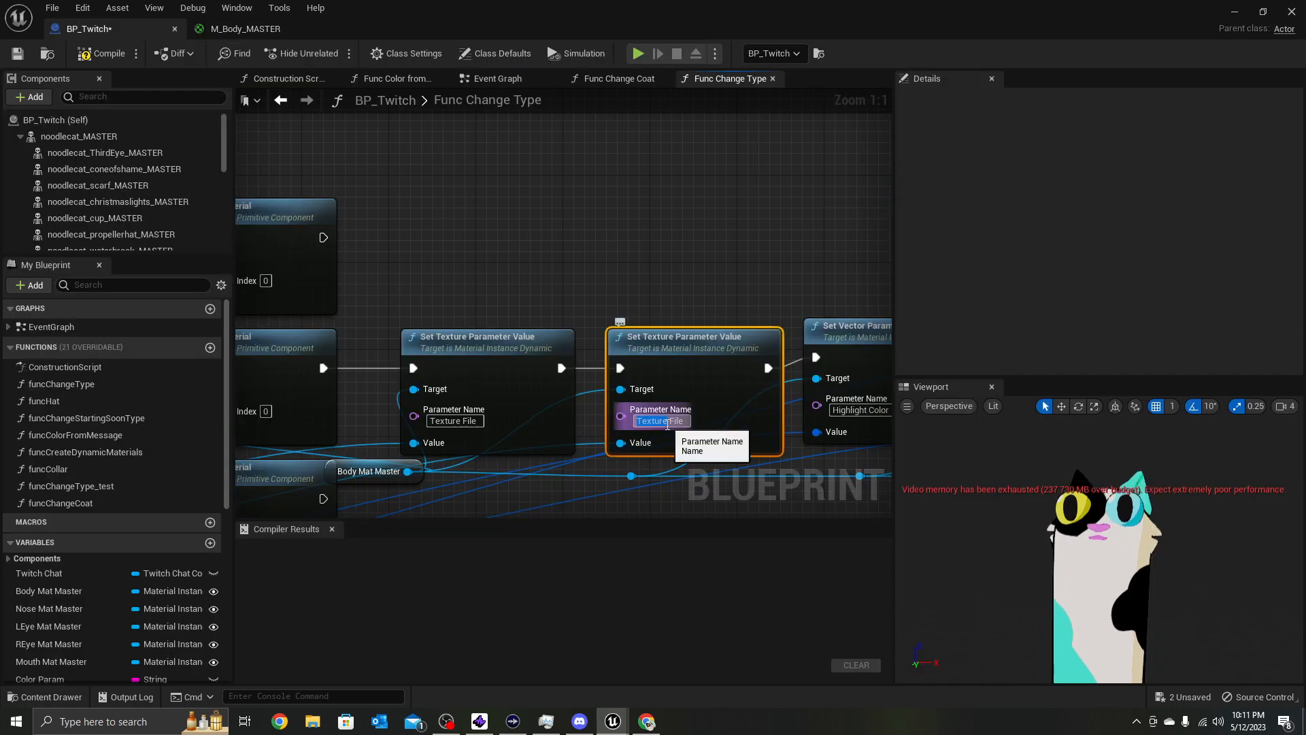
drag(667, 425, 679, 422)
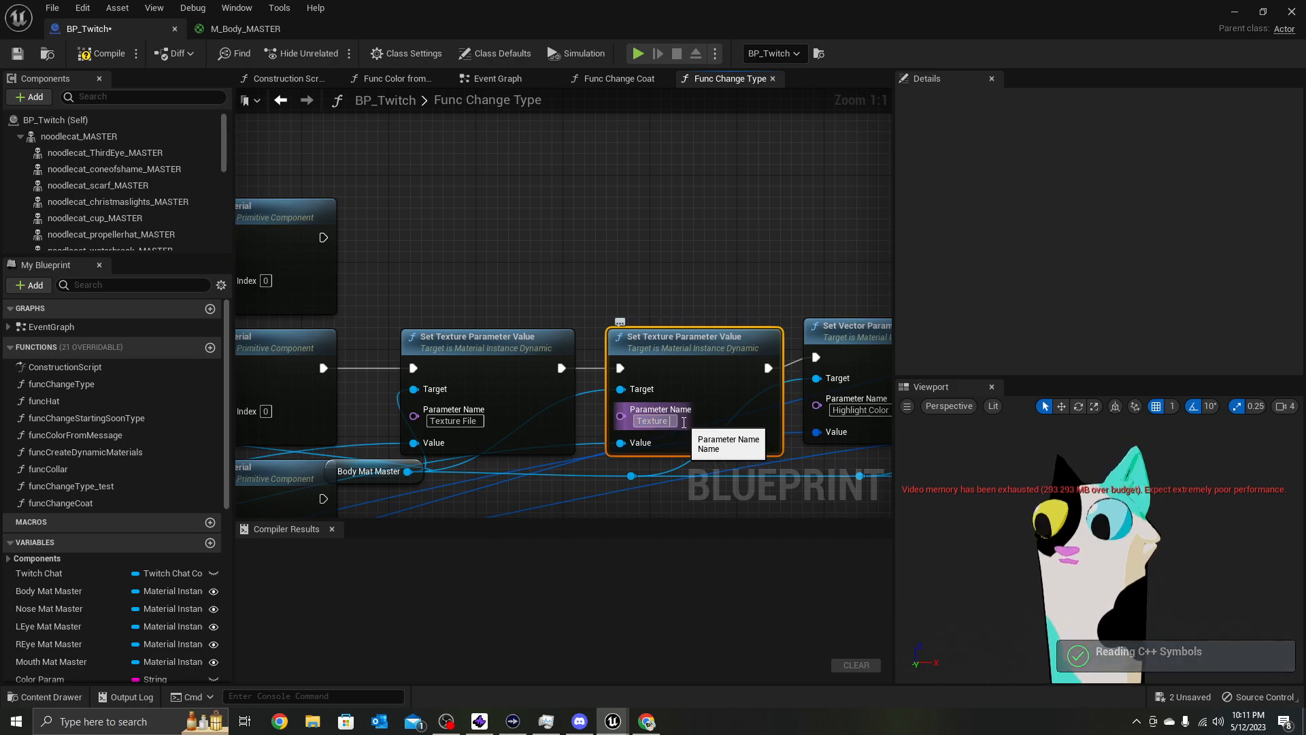
text(Text)
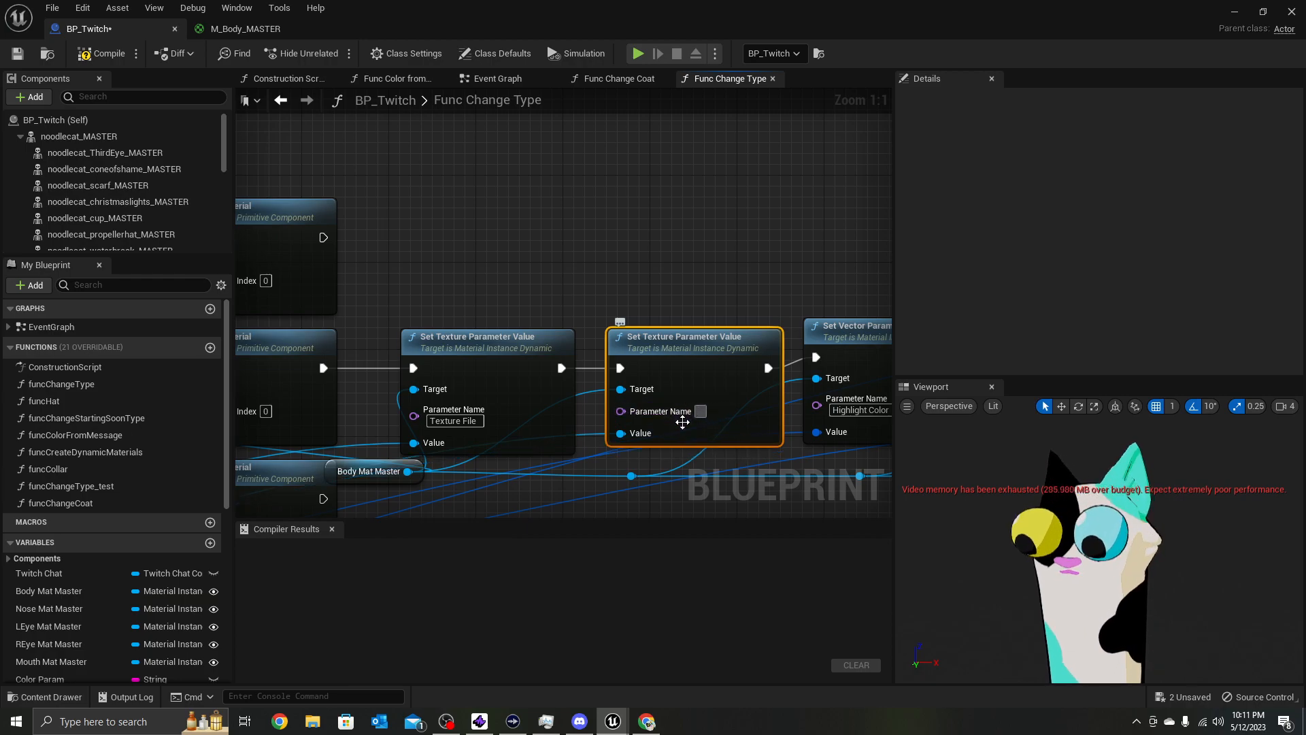
click(720, 230)
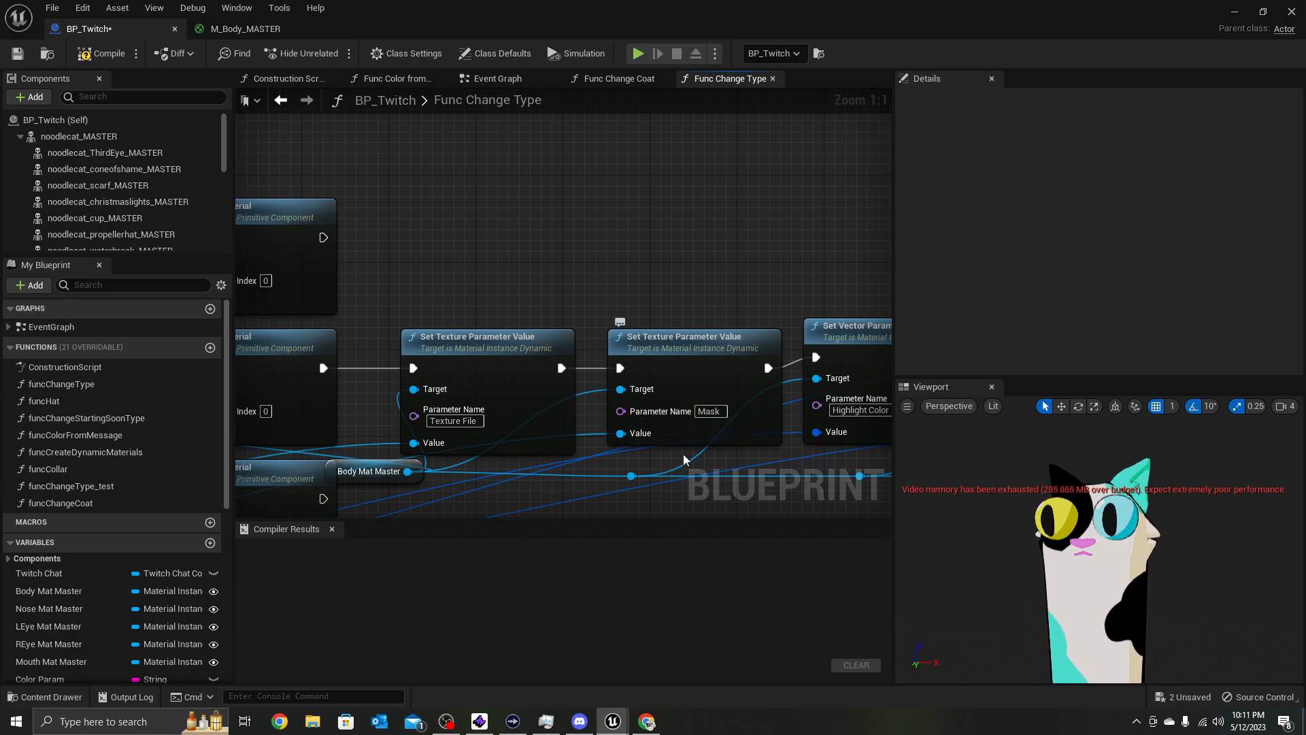
Trace the Body Mask connection back to the Func Change Type entry node, and compile and save BP_Twitch
right_drag(475, 496, 830, 406)
right_drag(400, 475, 891, 254)
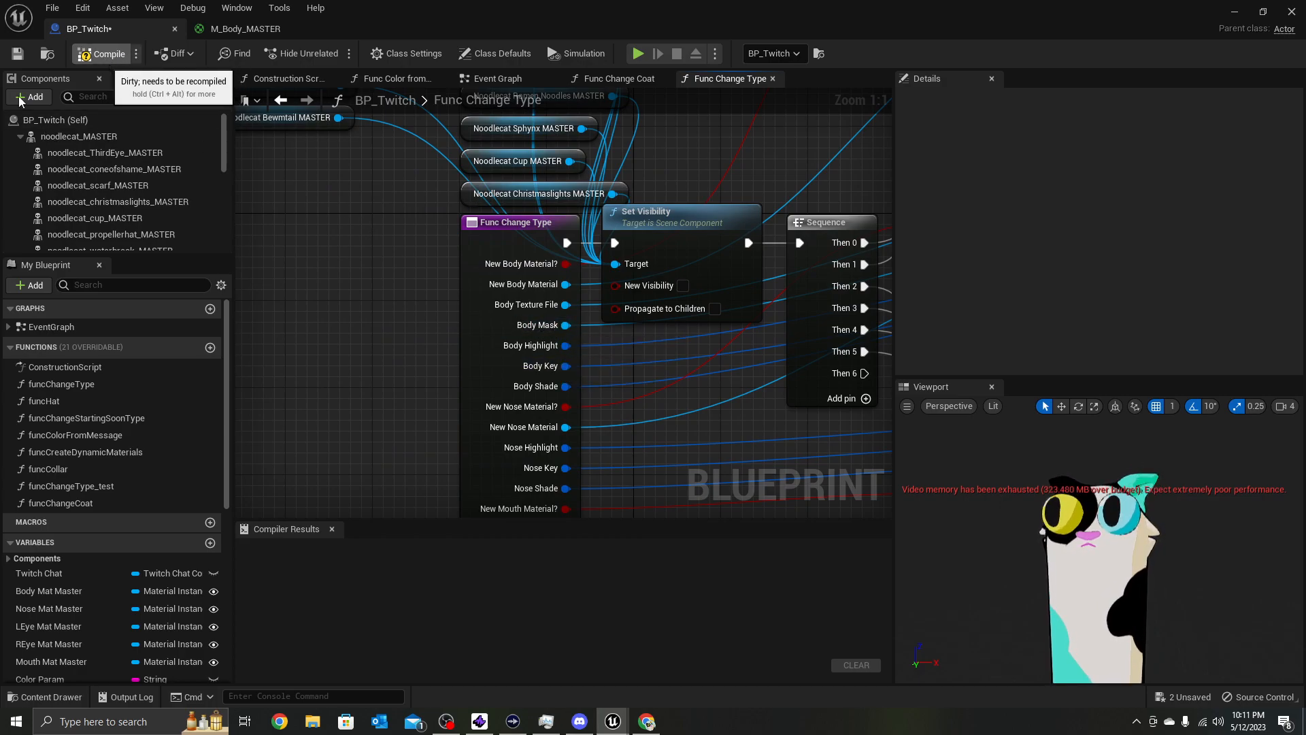
click(102, 53)
click(15, 61)
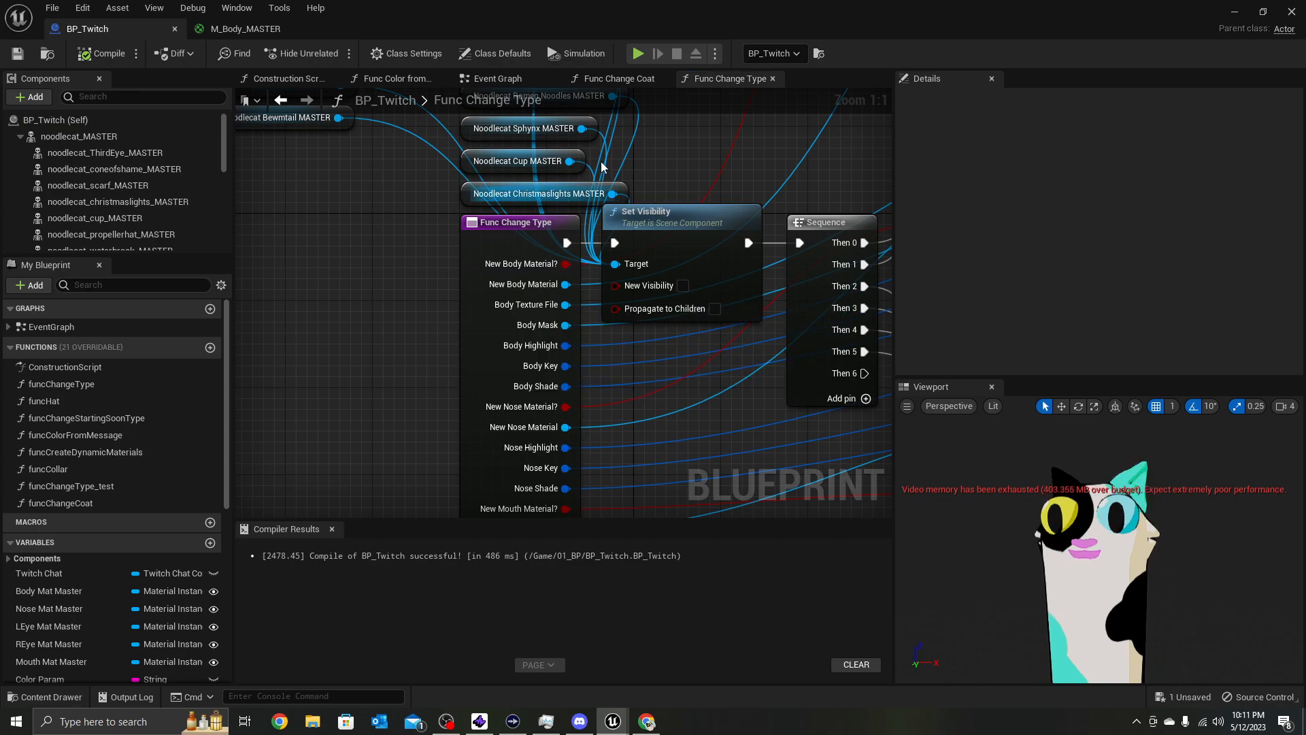
Add a Func Change Type call to the Func Change Coat graph
click(621, 79)
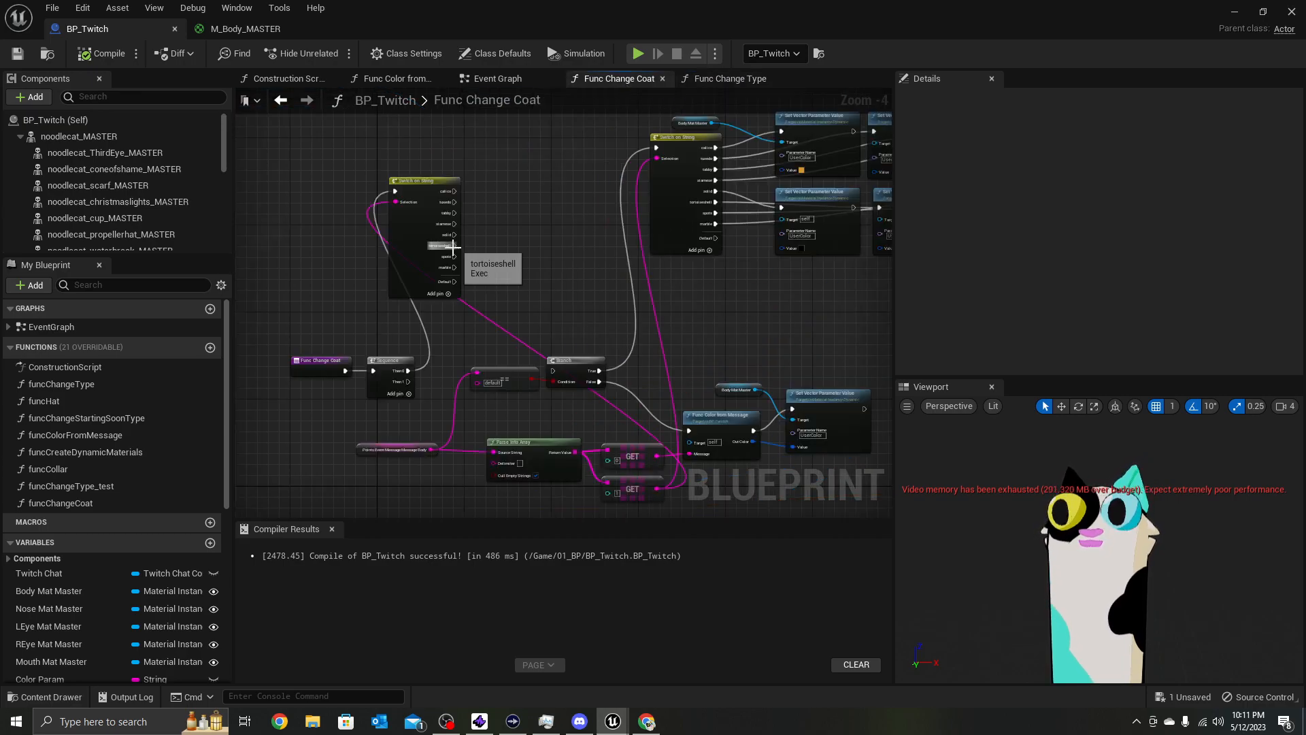
drag(83, 387, 541, 261)
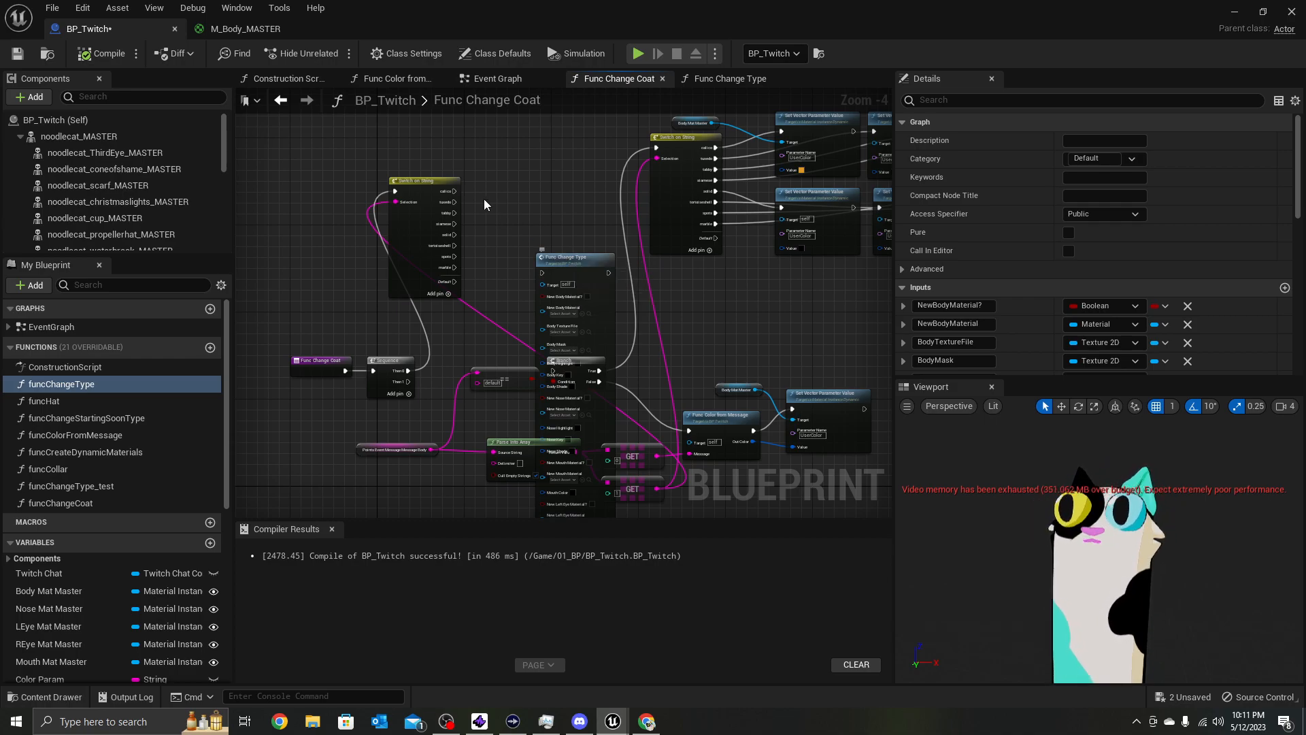
Move the Func Change Coat entry, Sequence and coat Switch on String nodes away from the other nodes to make room after the switch
drag(333, 324, 349, 362)
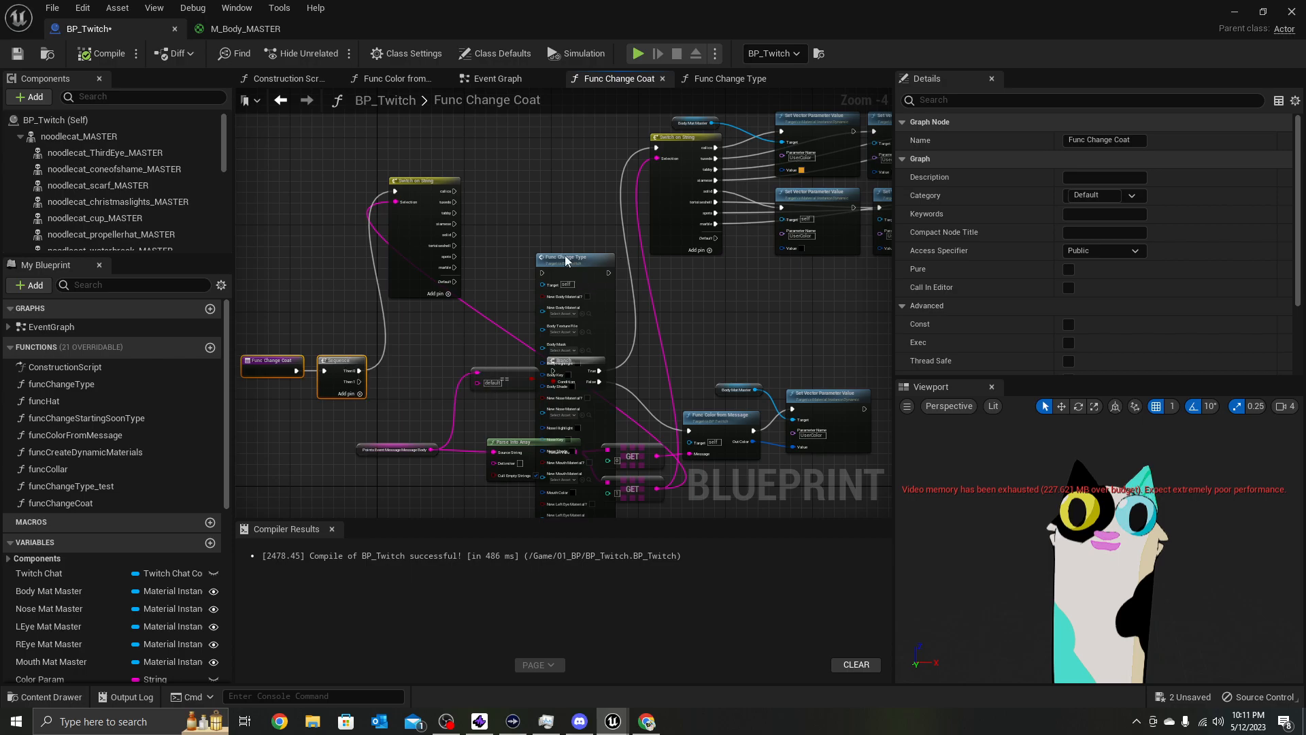
scroll(473, 291, down, 2)
right_drag(470, 296, 563, 318)
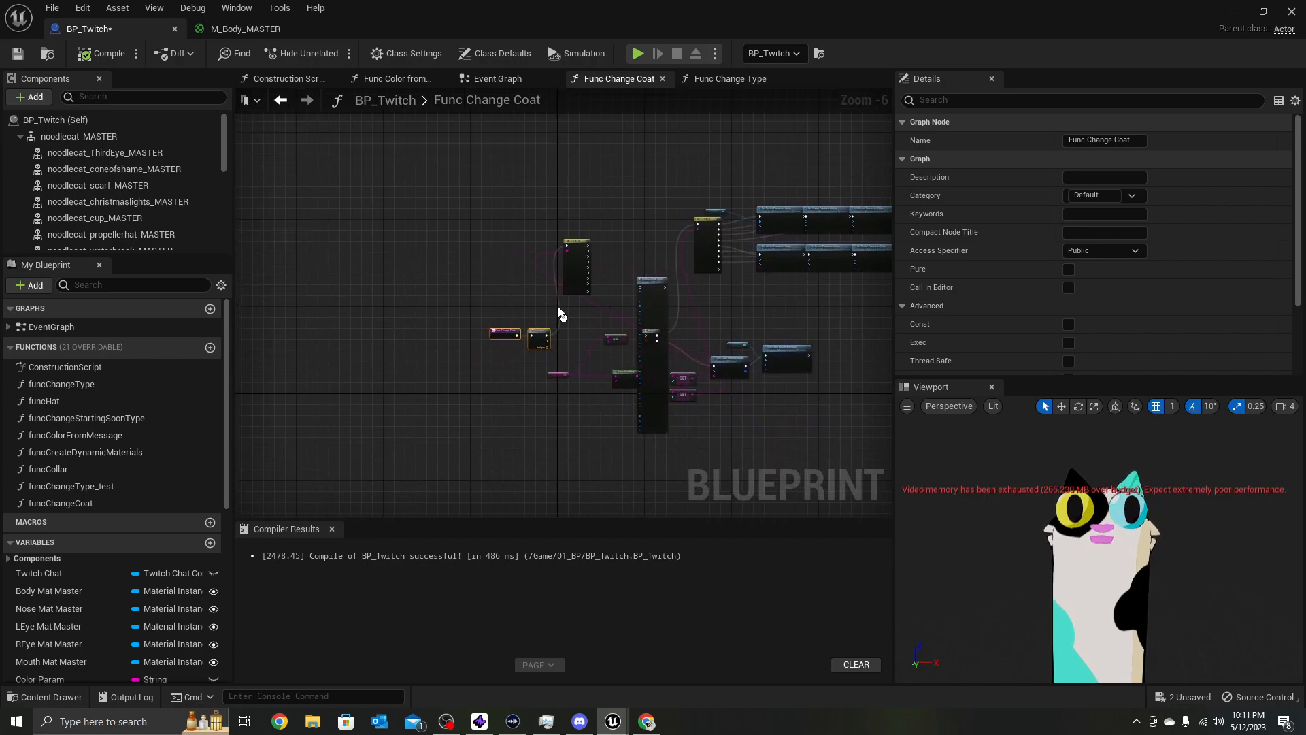
click(587, 266)
drag(587, 266, 462, 242)
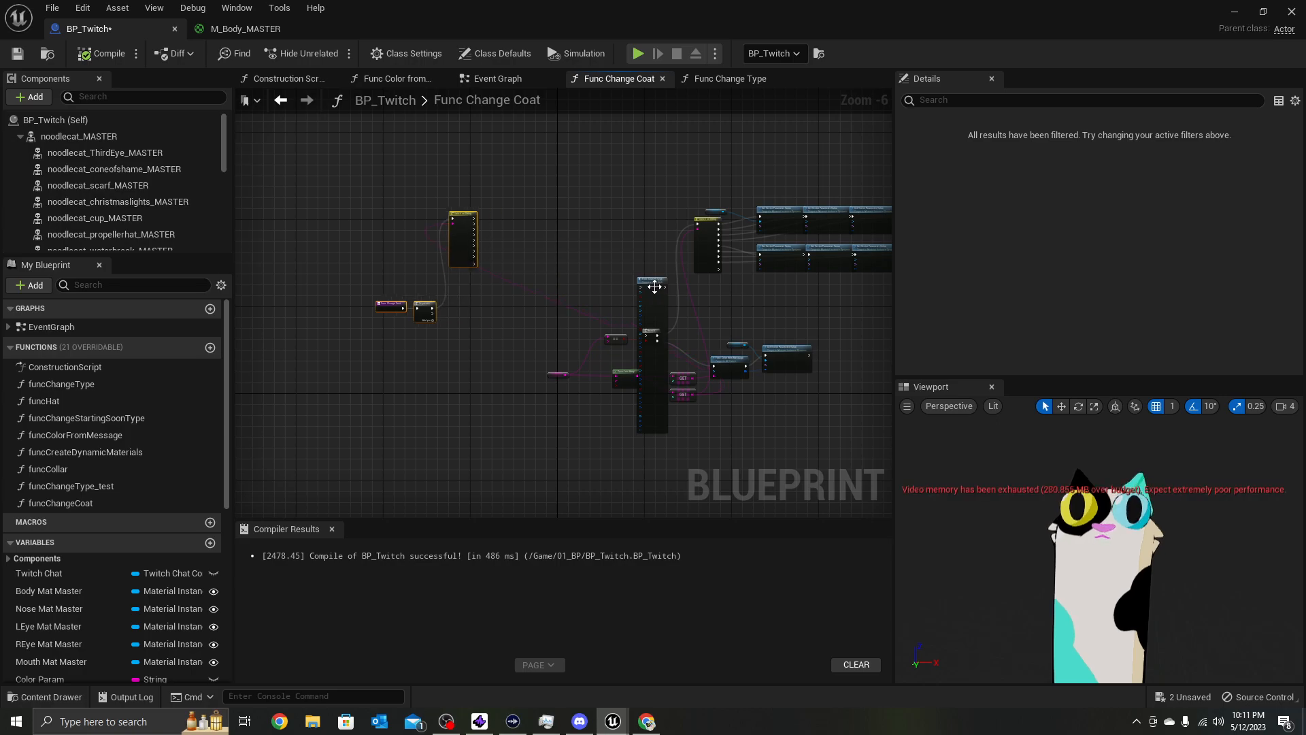
Place the blank Func Change Type call beside the coat Switch on String, and delete it
drag(653, 284, 498, 216)
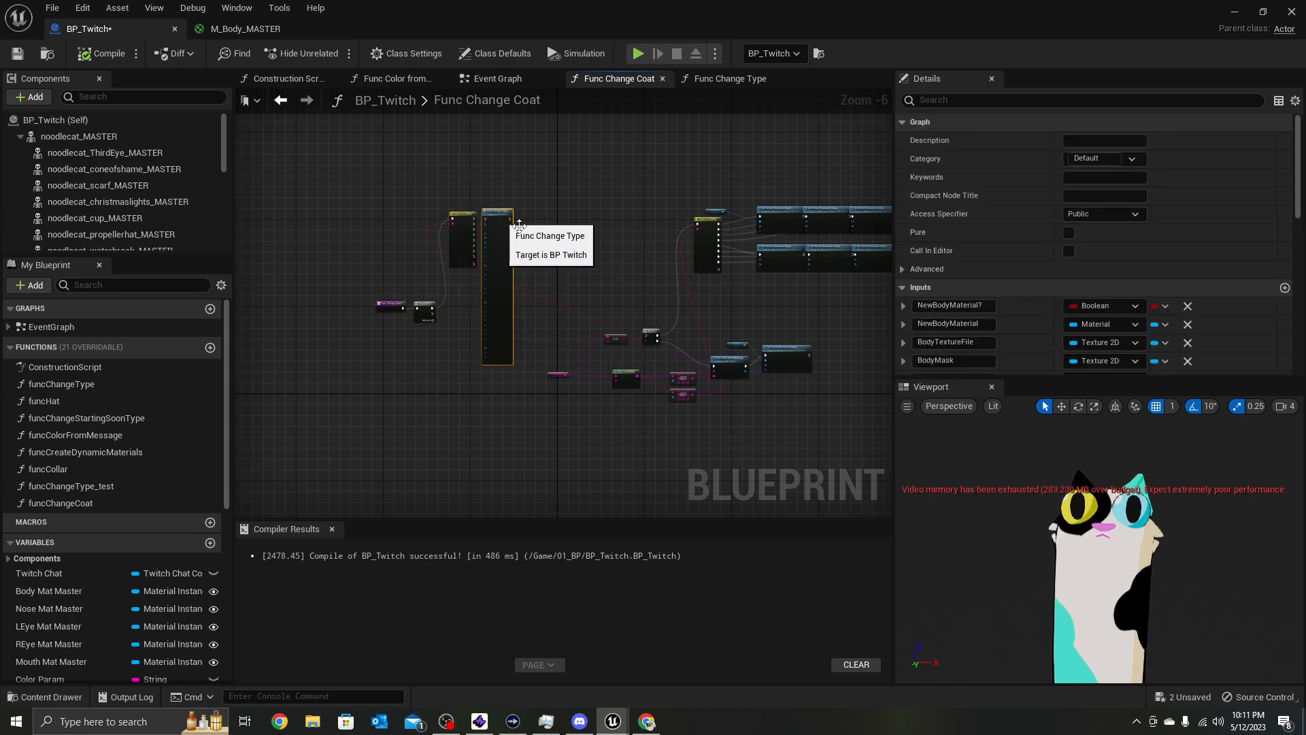
scroll(482, 228, up, 5)
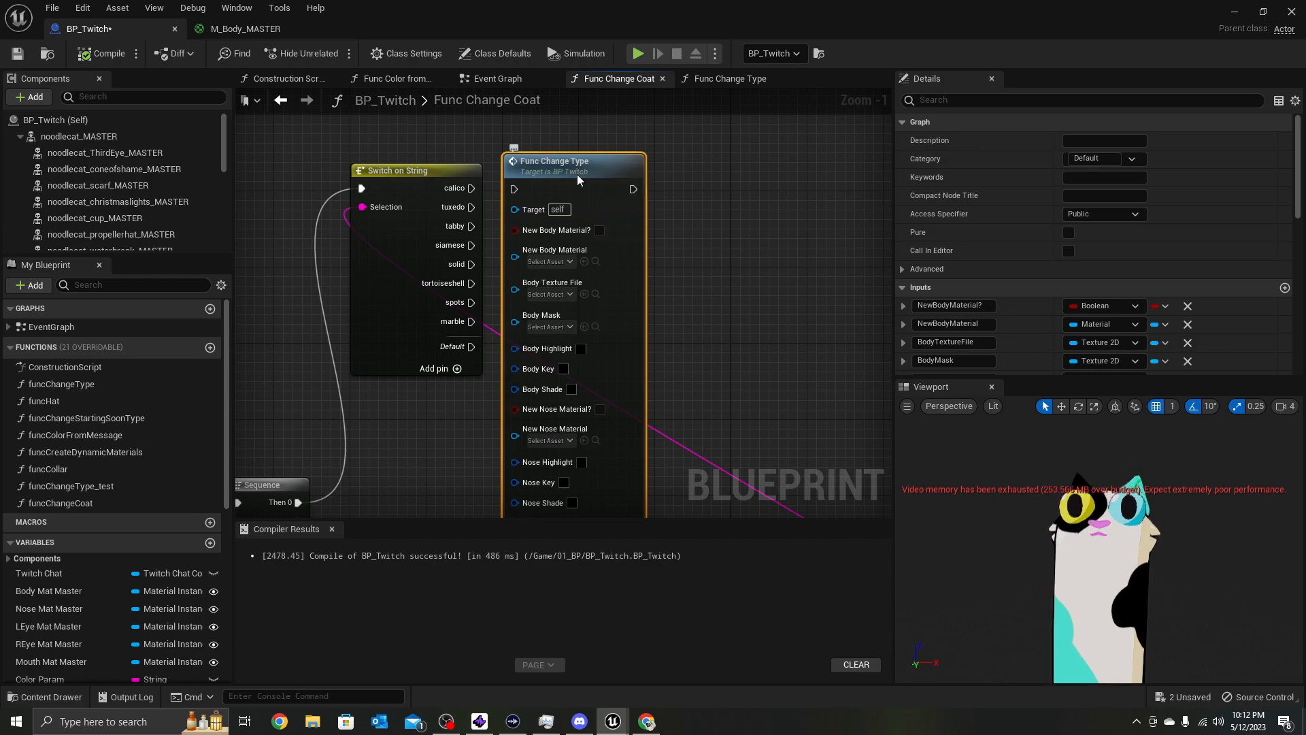
key(Delete)
Copy the calico Func Change Type call from the Type group in the Event Graph
click(724, 78)
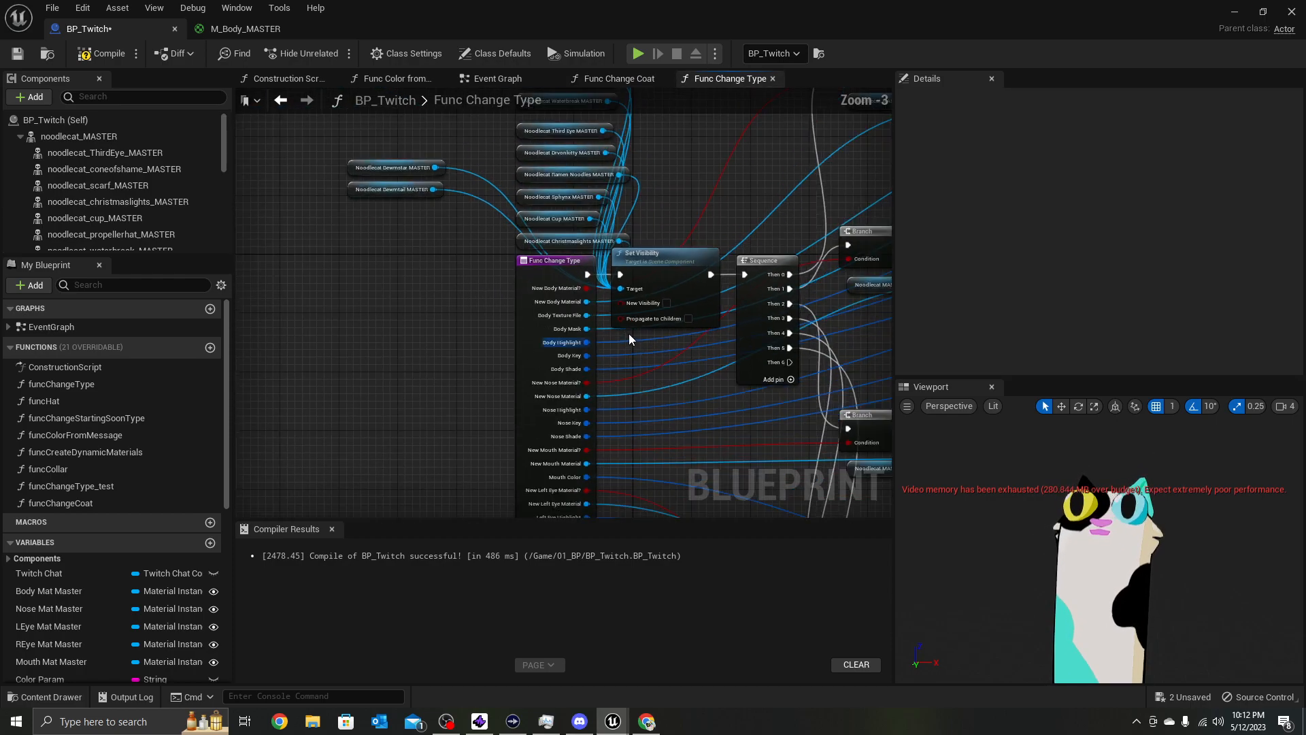
click(503, 79)
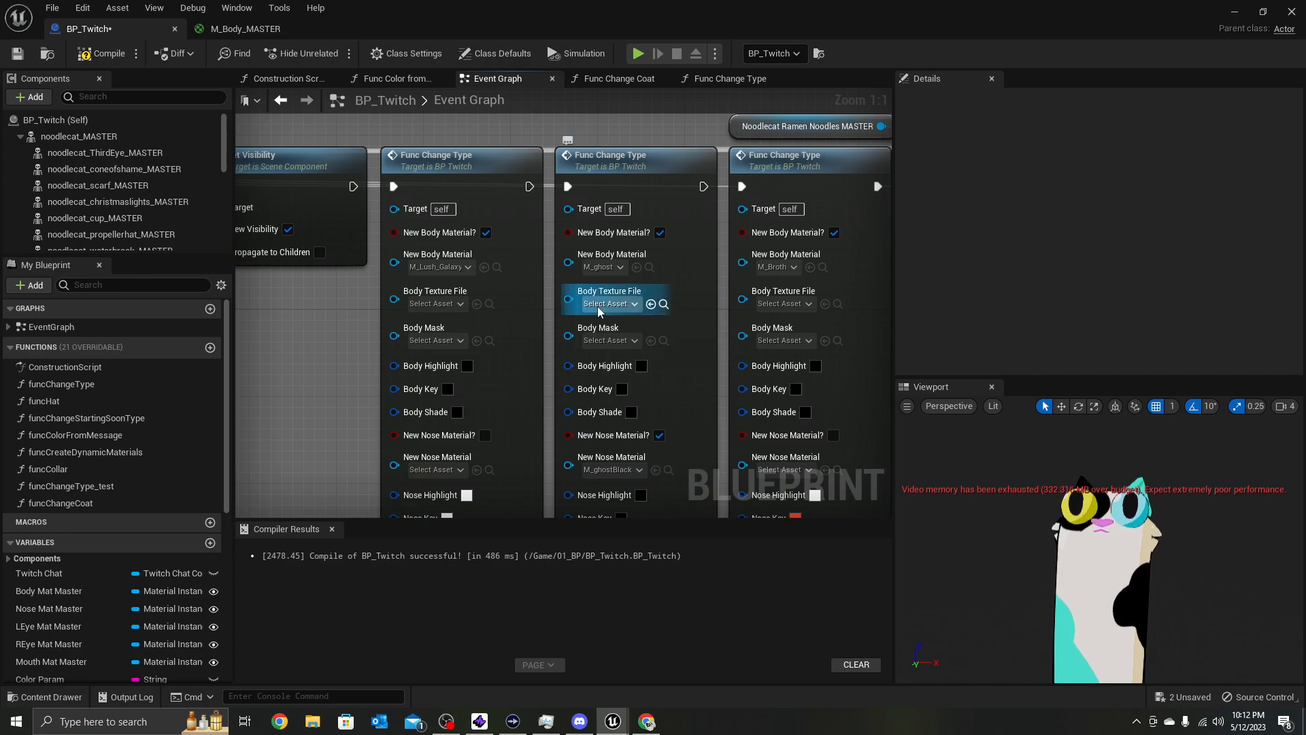
scroll(579, 327, down, 7)
scroll(496, 323, up, 4)
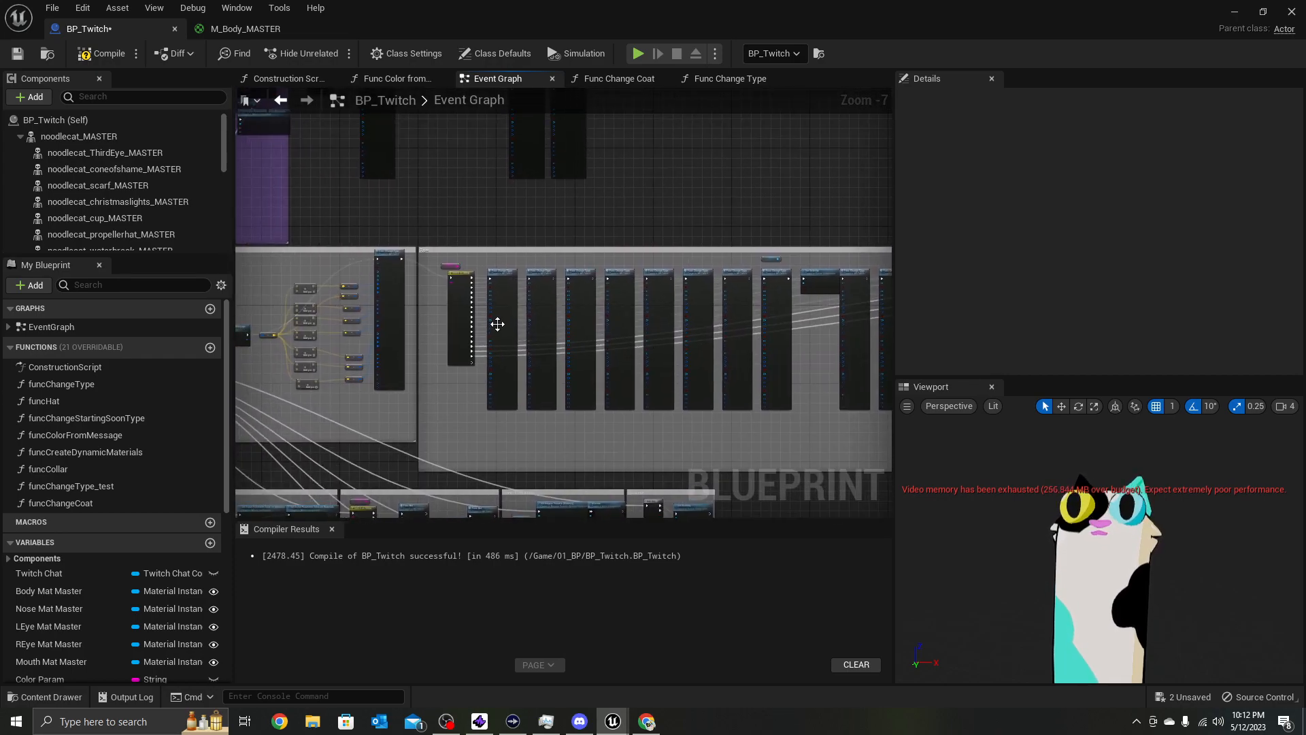
click(521, 235)
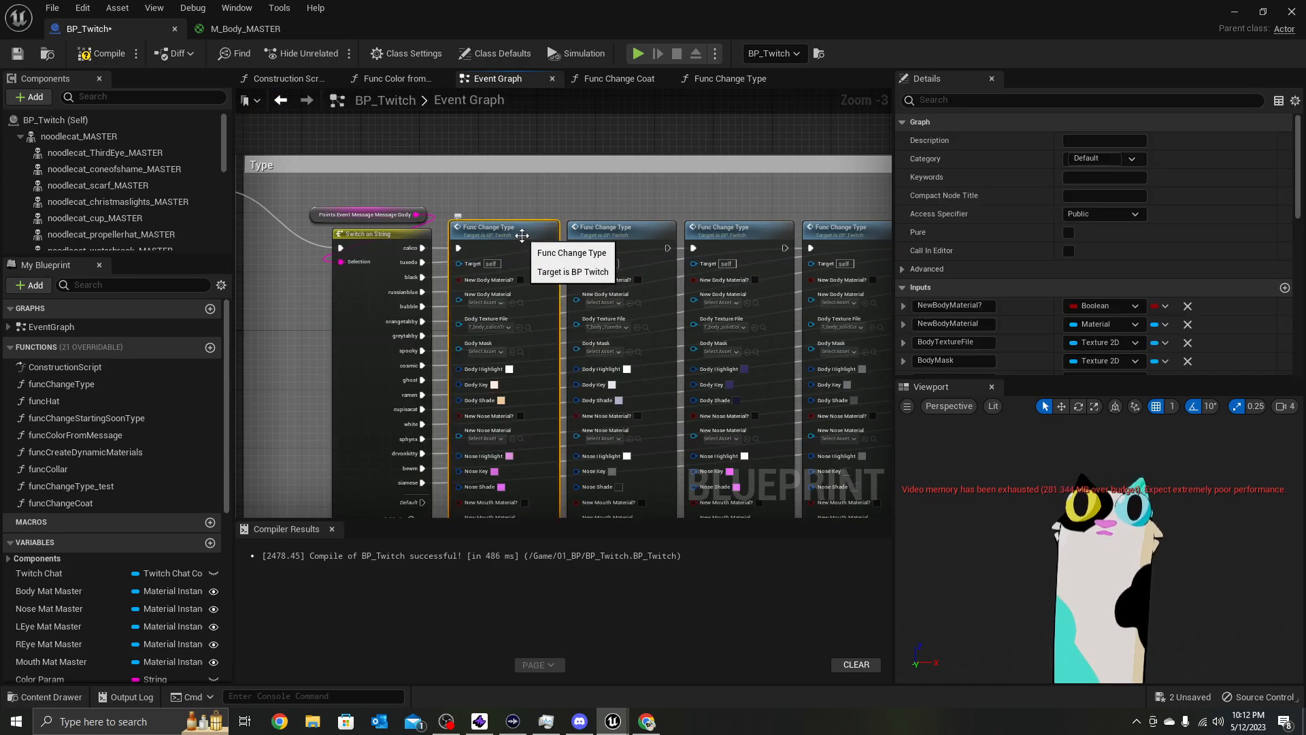
Paste the calico Func Change Type call into Func Change Coat beside the coat Switch on String and connect it to the calico output
click(726, 80)
click(631, 82)
scroll(577, 277, down, 3)
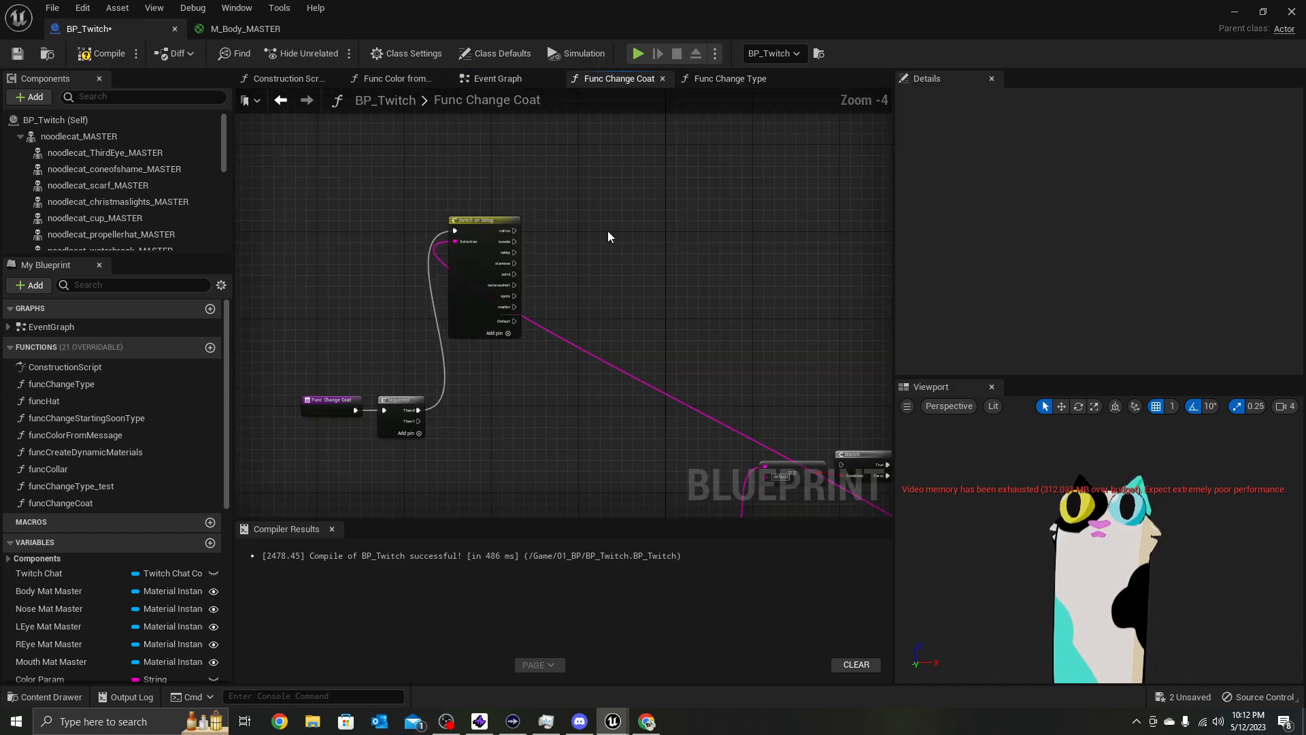
key(ctrl+v)
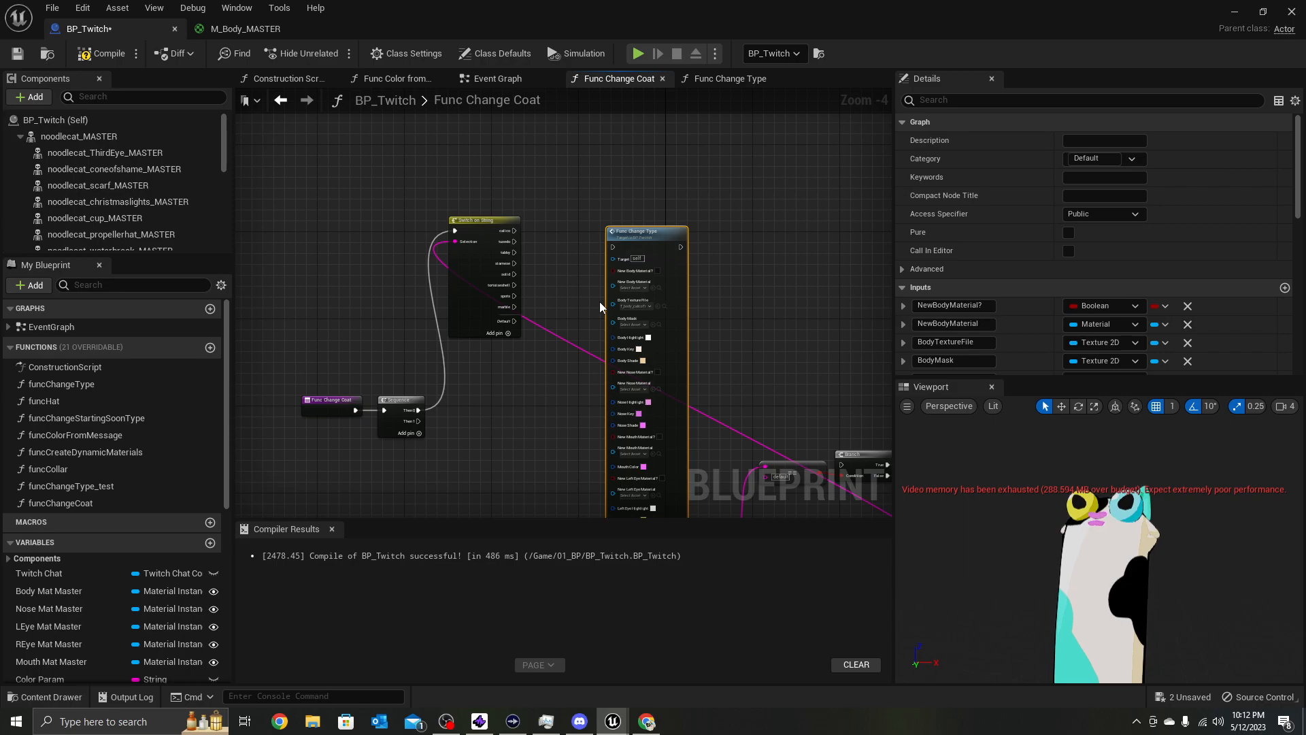
scroll(562, 261, up, 3)
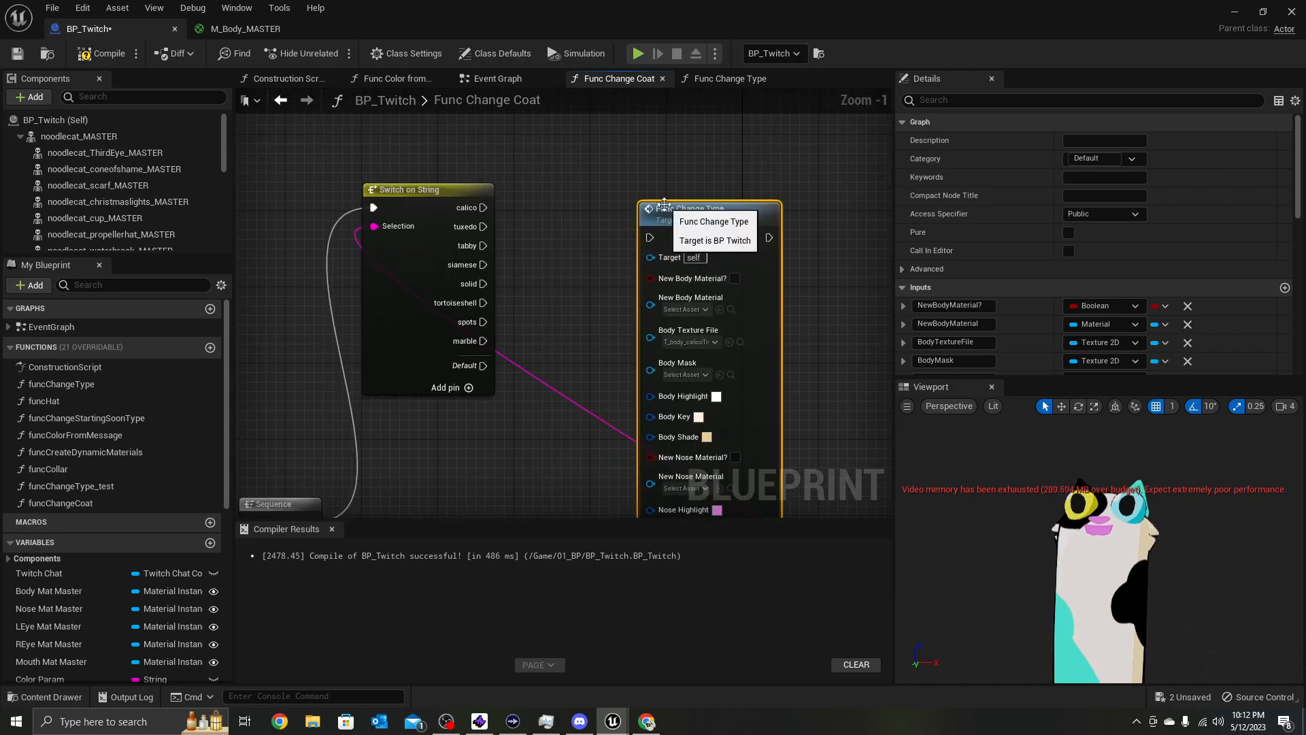
drag(652, 202, 541, 216)
scroll(483, 204, up, 1)
Set the calico call's Body Mask to T_body_calicoTricolor01_mask
click(586, 372)
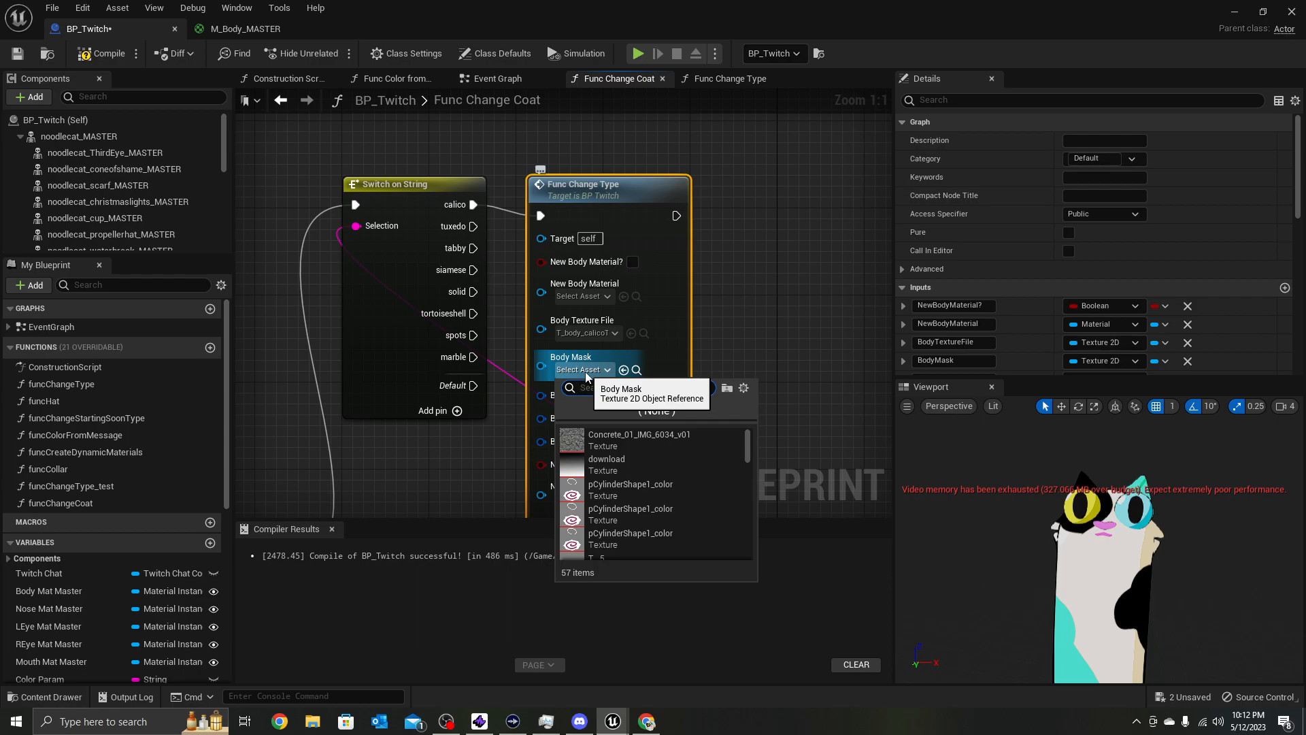
text(t)
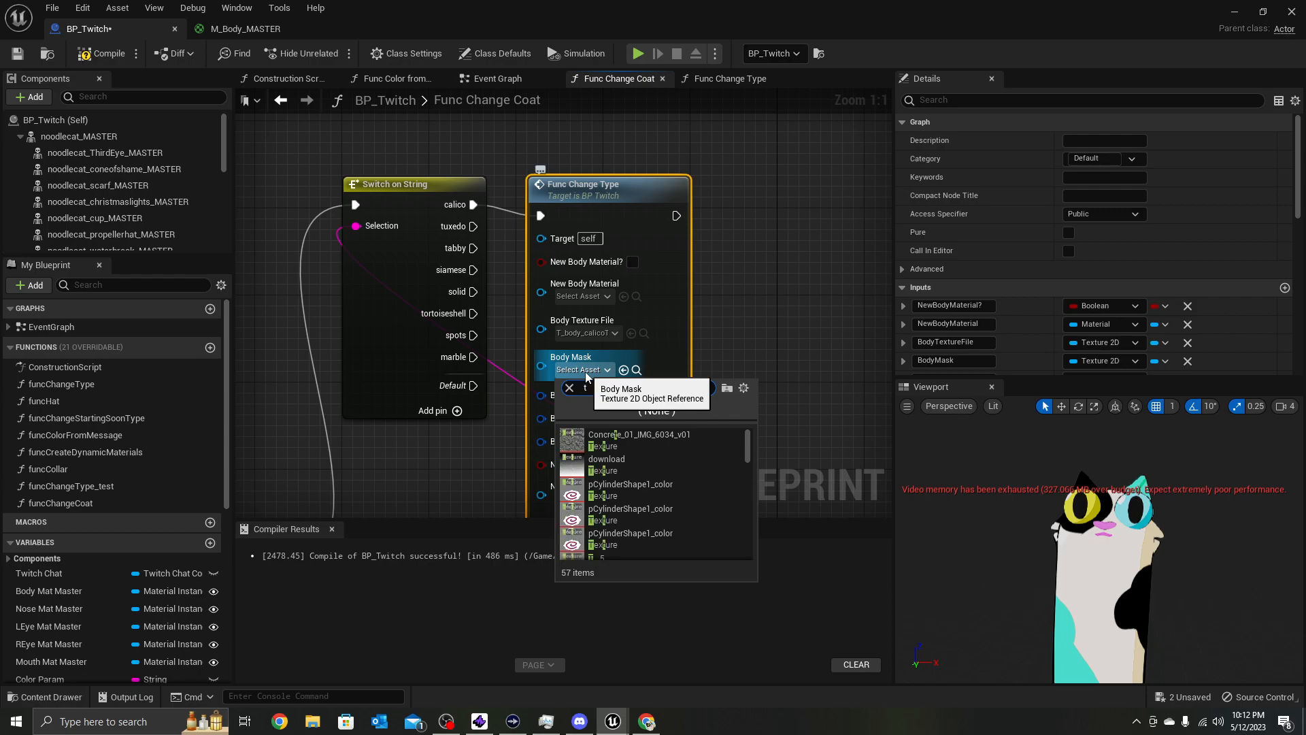
text(e)
key(BackSpace)
key(BackSpace)
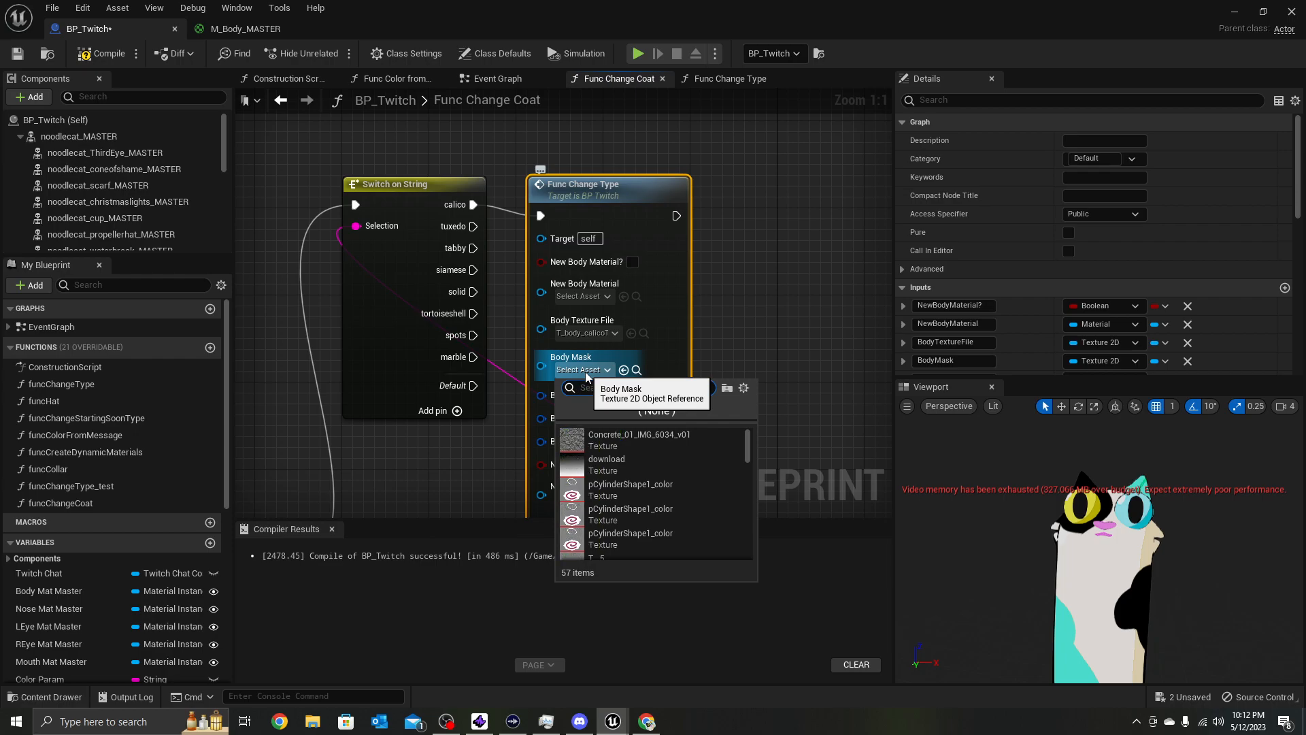
text(calo)
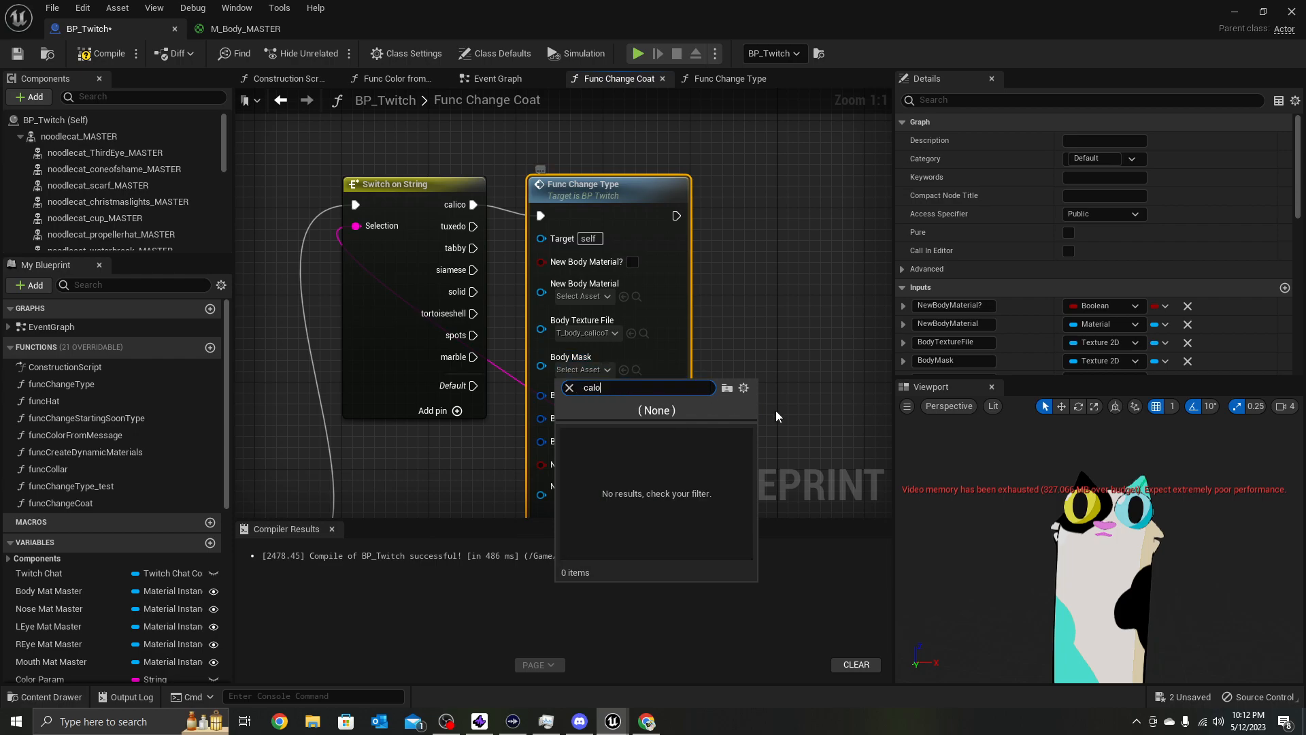
key(BackSpace)
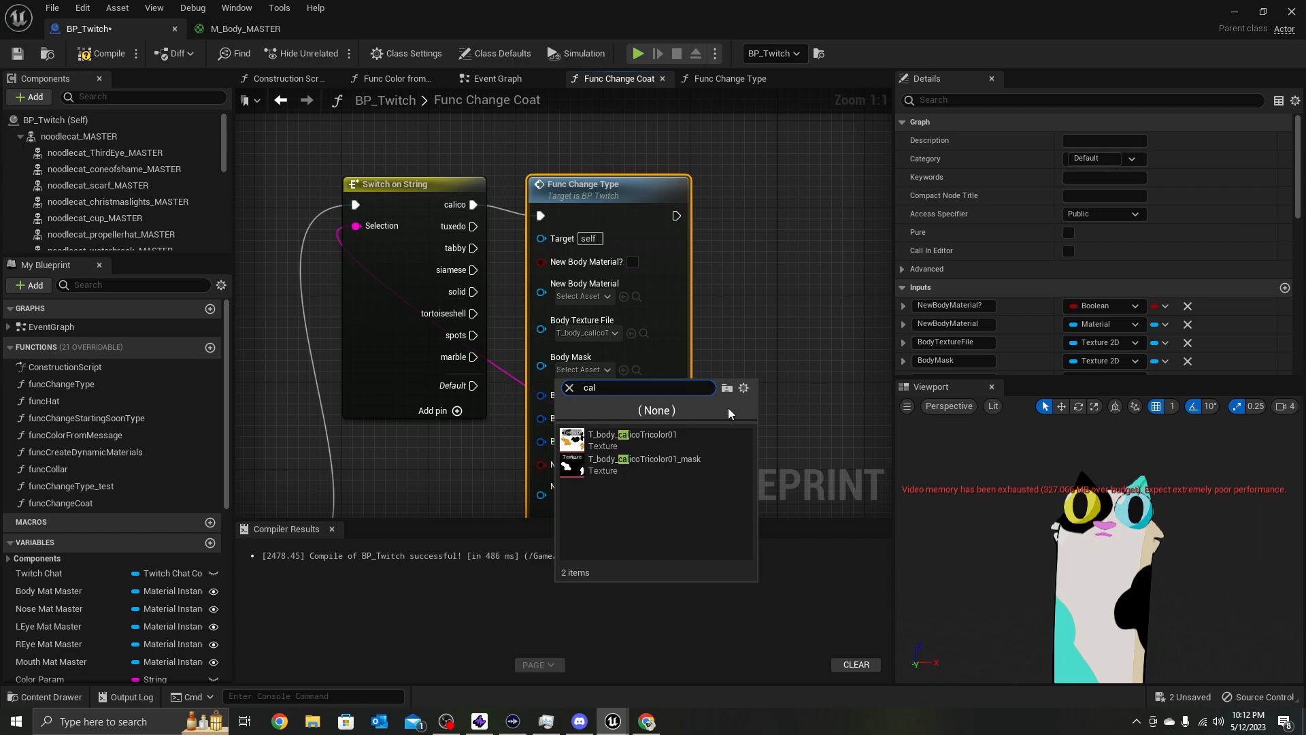
click(645, 464)
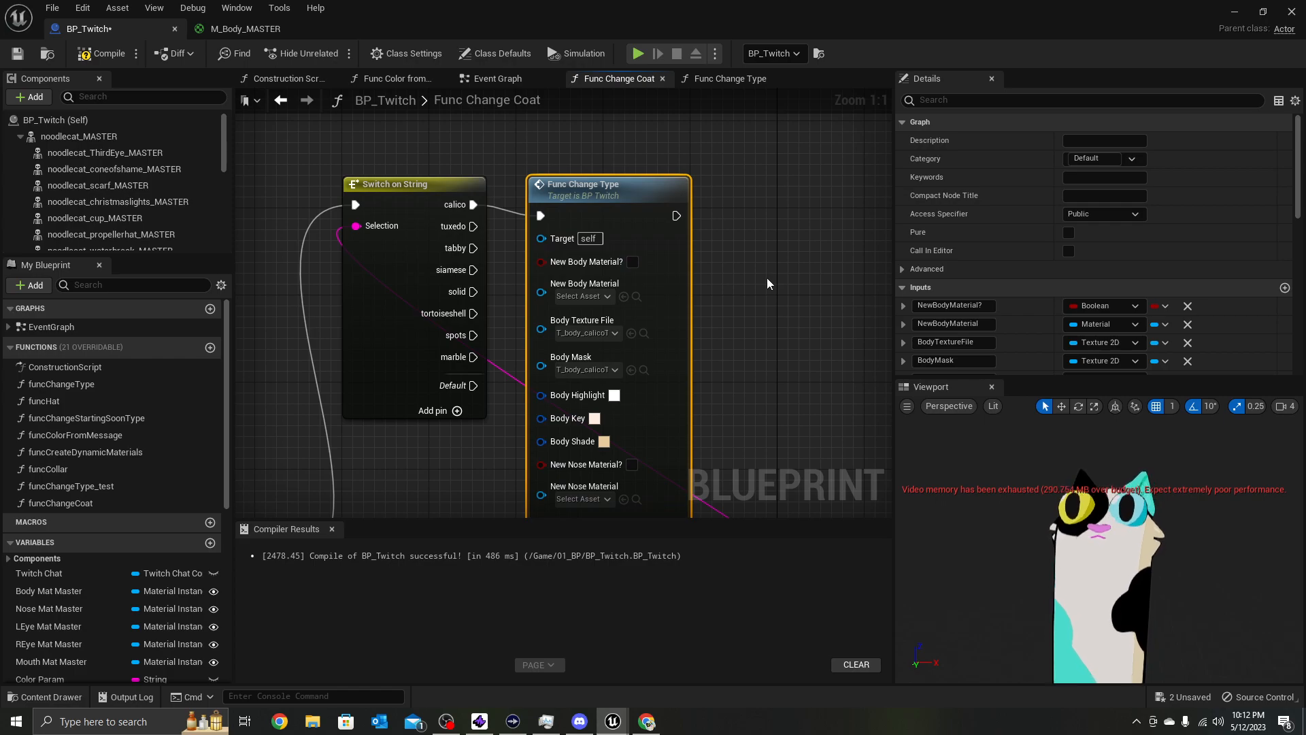
Close the Func Change Type graph and copy the tuxedo Func Change Type call from the Event Graph's Type group
scroll(665, 338, down, 2)
right_drag(700, 393, 723, 162)
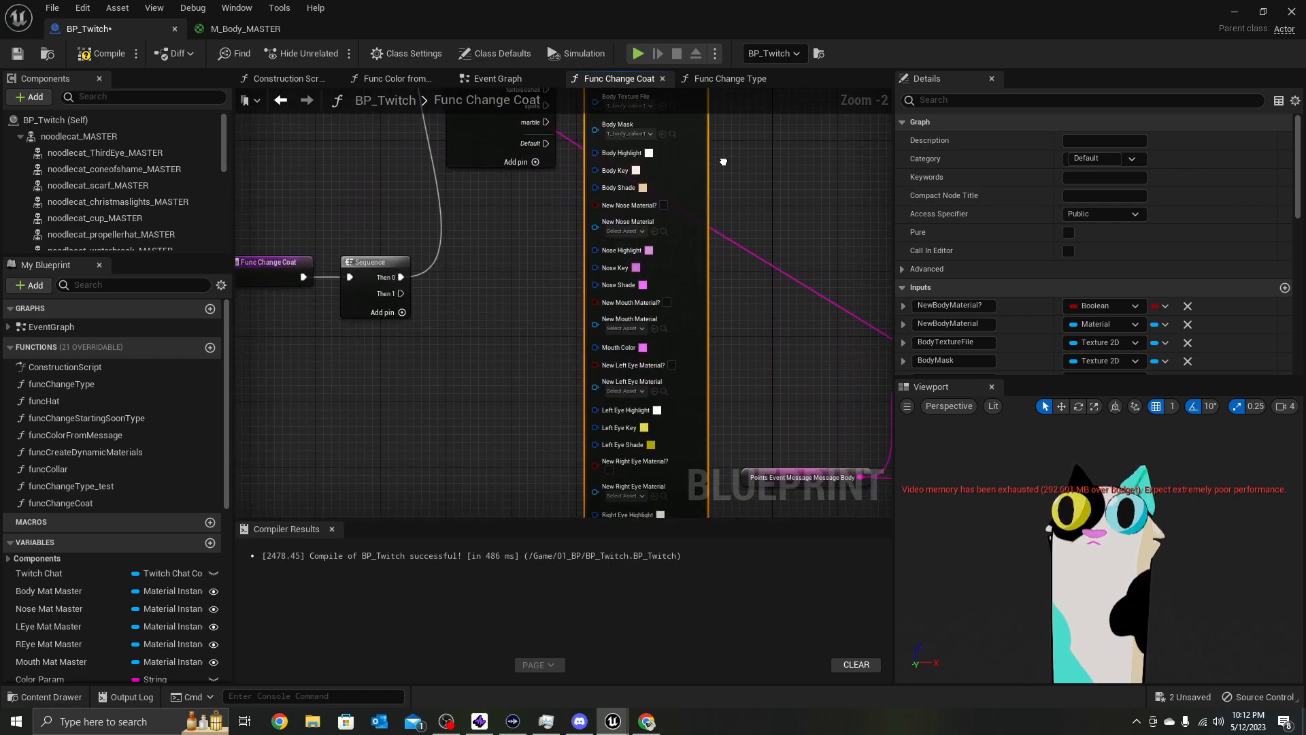
right_drag(496, 253, 533, 372)
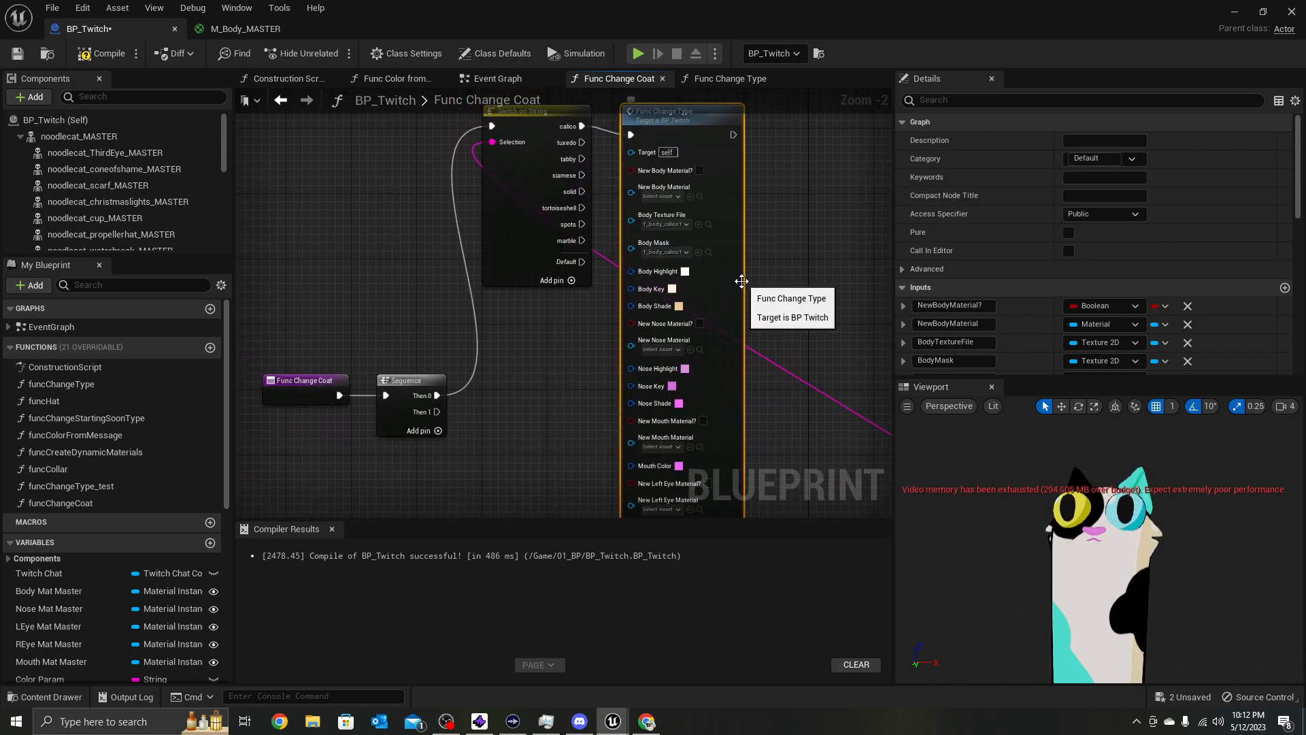
right_drag(773, 281, 686, 301)
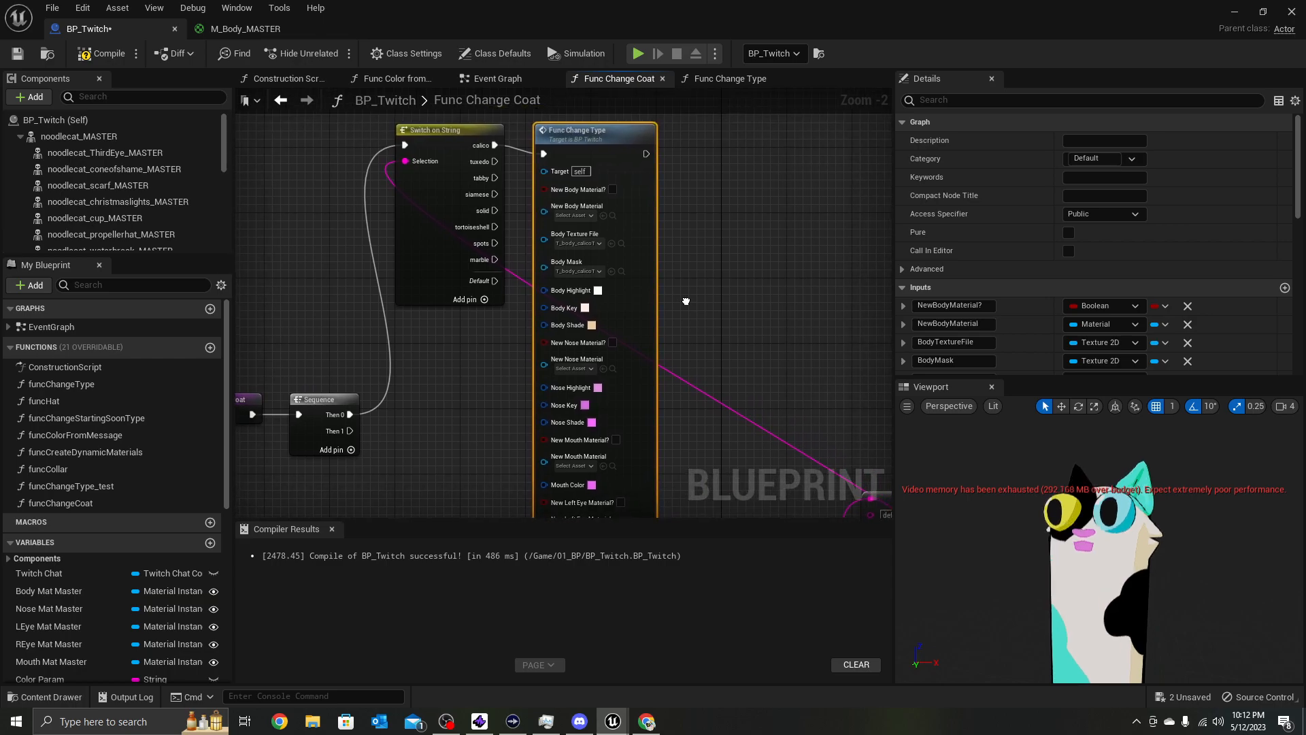
click(700, 82)
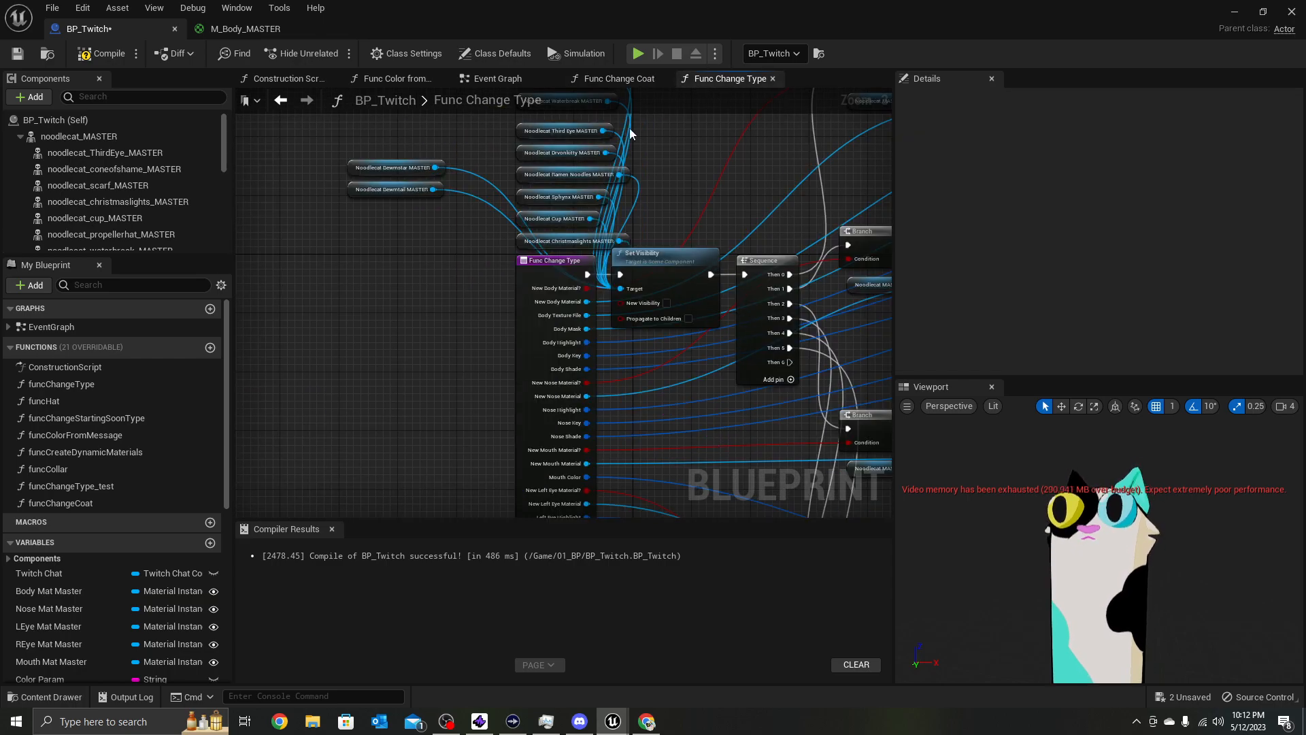
click(773, 79)
click(529, 81)
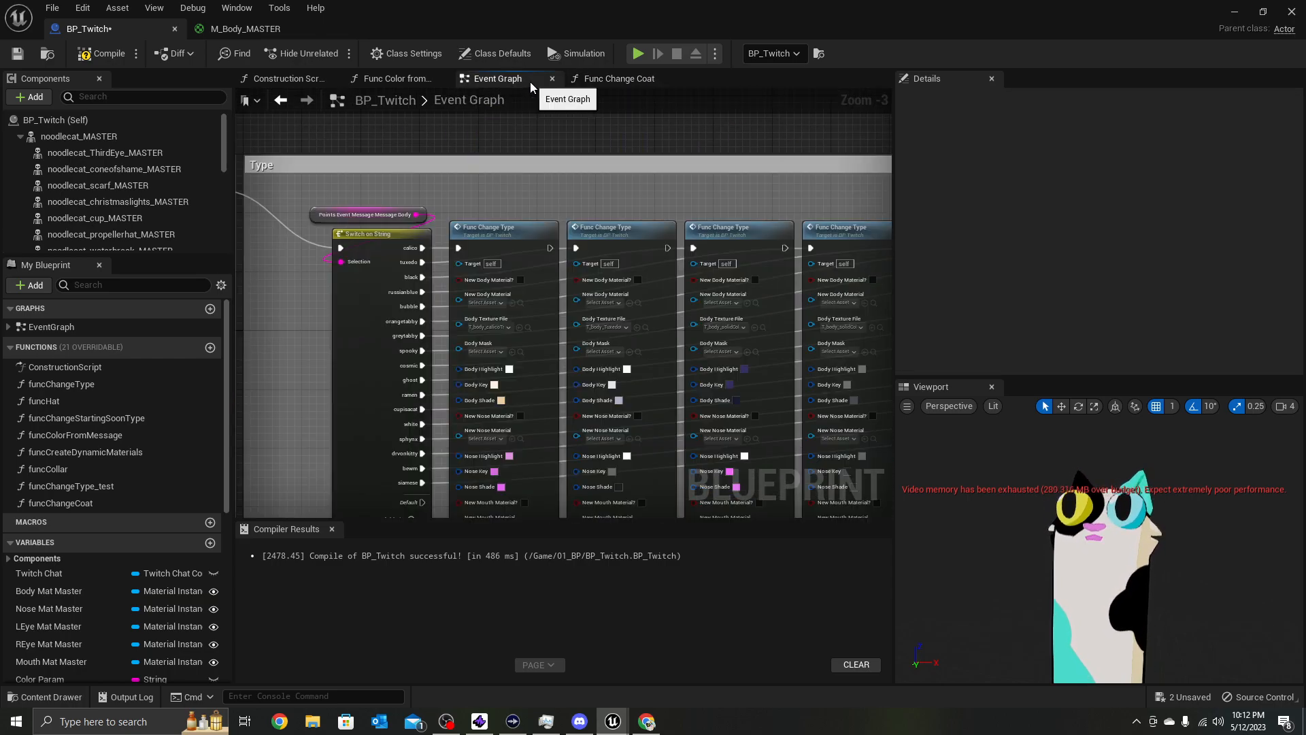
click(607, 251)
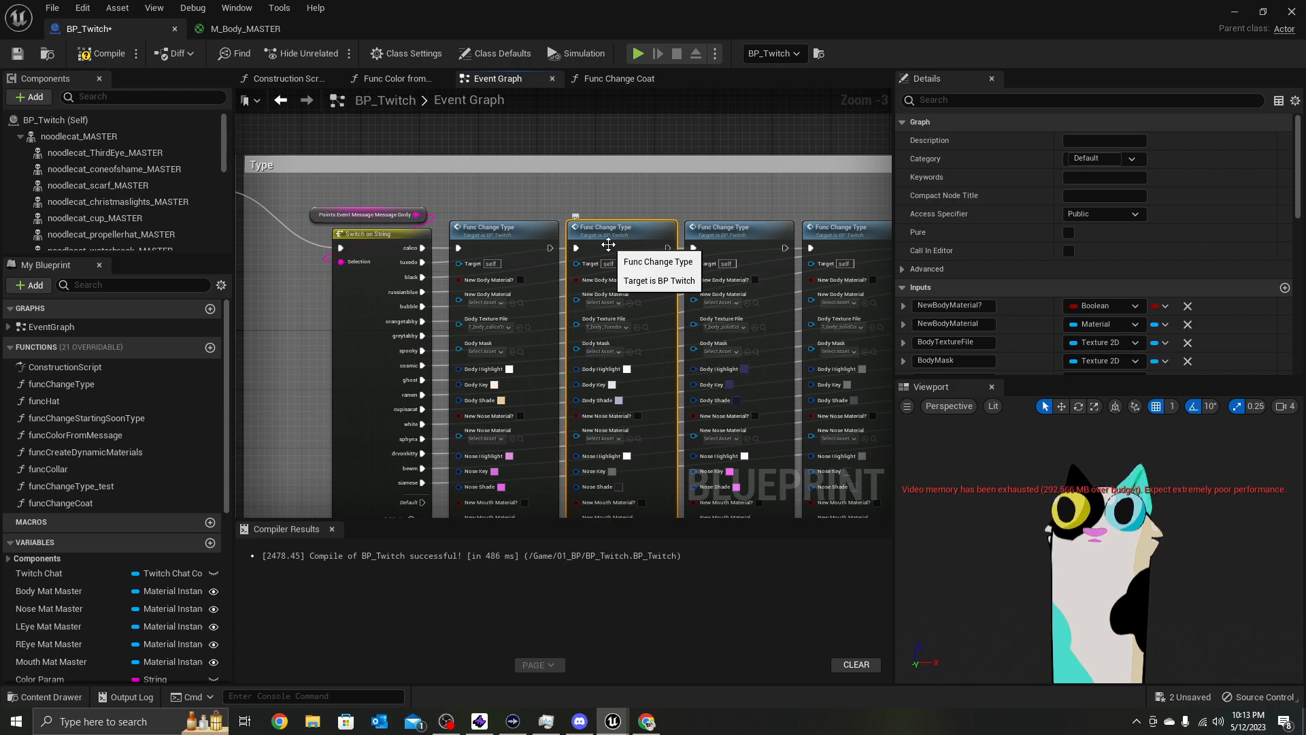
Paste the tuxedo Func Change Type call into Func Change Coat, align it beside the calico call and connect it to the tuxedo output
click(615, 79)
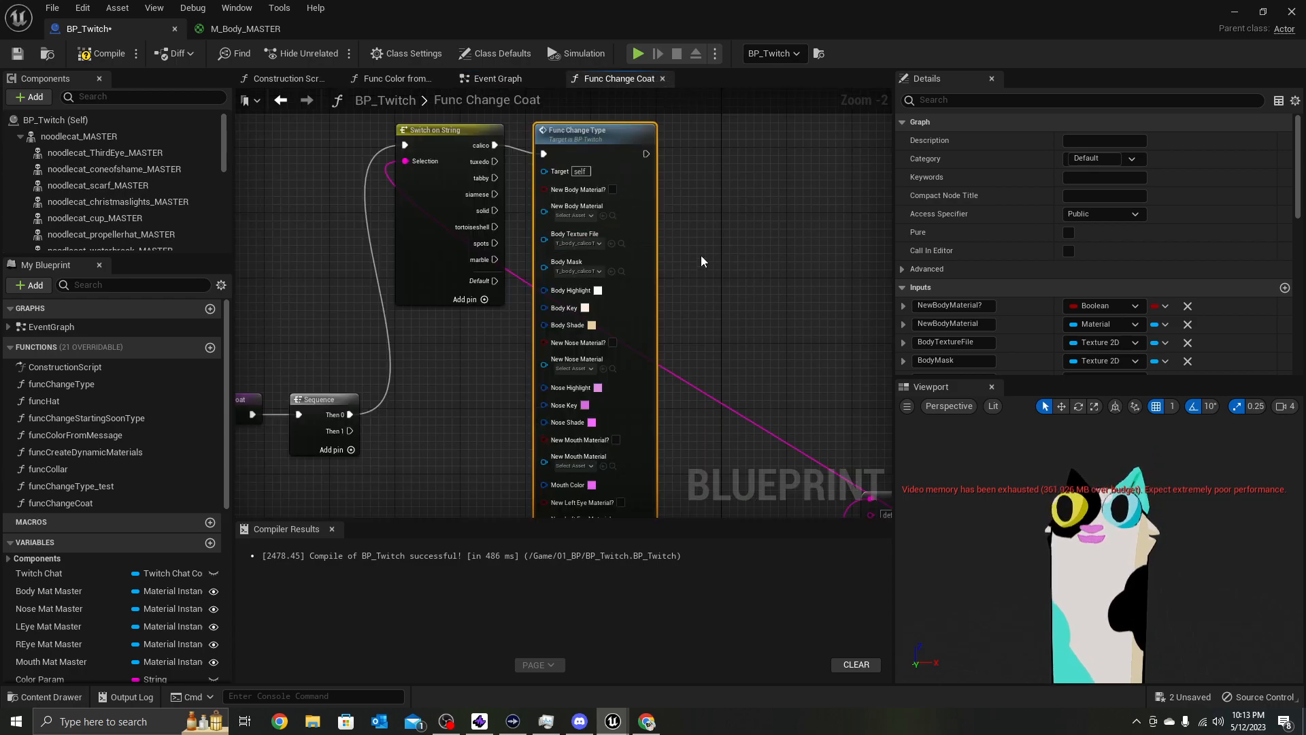
scroll(699, 255, down, 2)
scroll(697, 253, down, 1)
right_drag(698, 253, 596, 232)
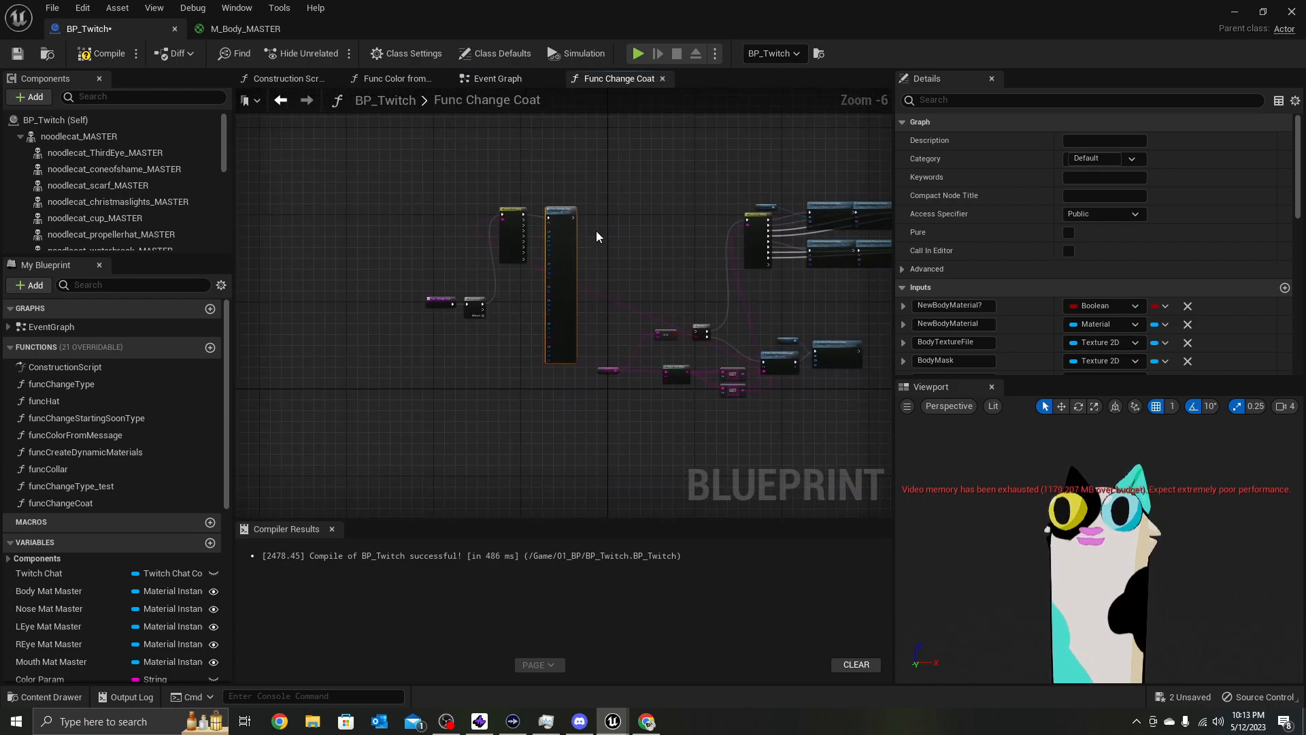
click(598, 231)
key(ctrl+v)
scroll(600, 223, up, 5)
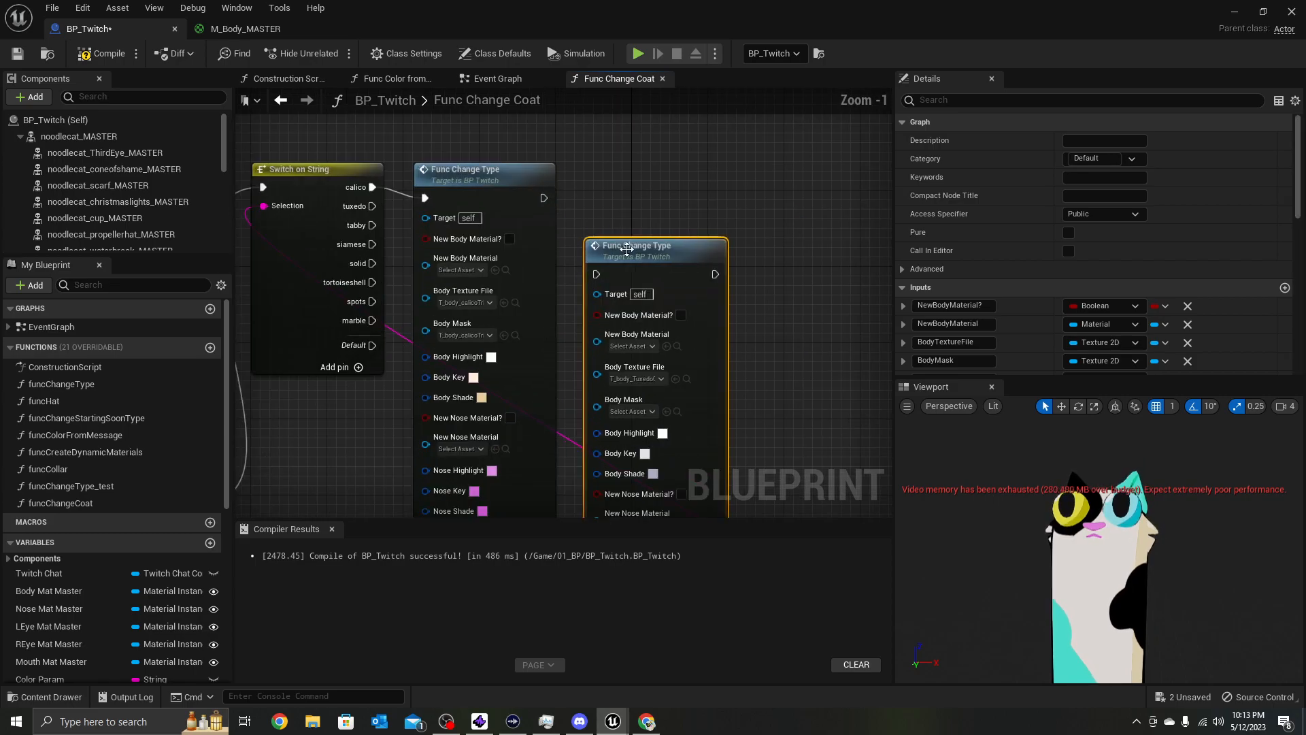
drag(610, 177, 610, 168)
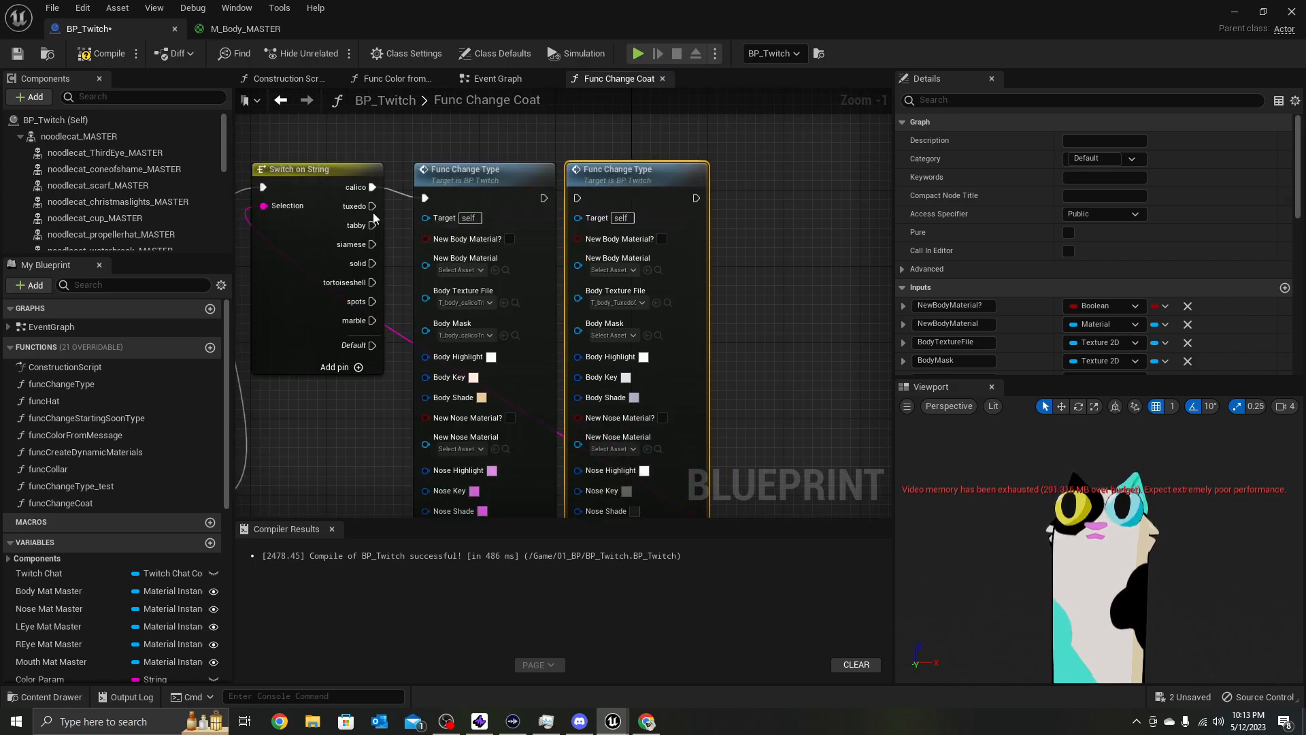
drag(373, 206, 577, 198)
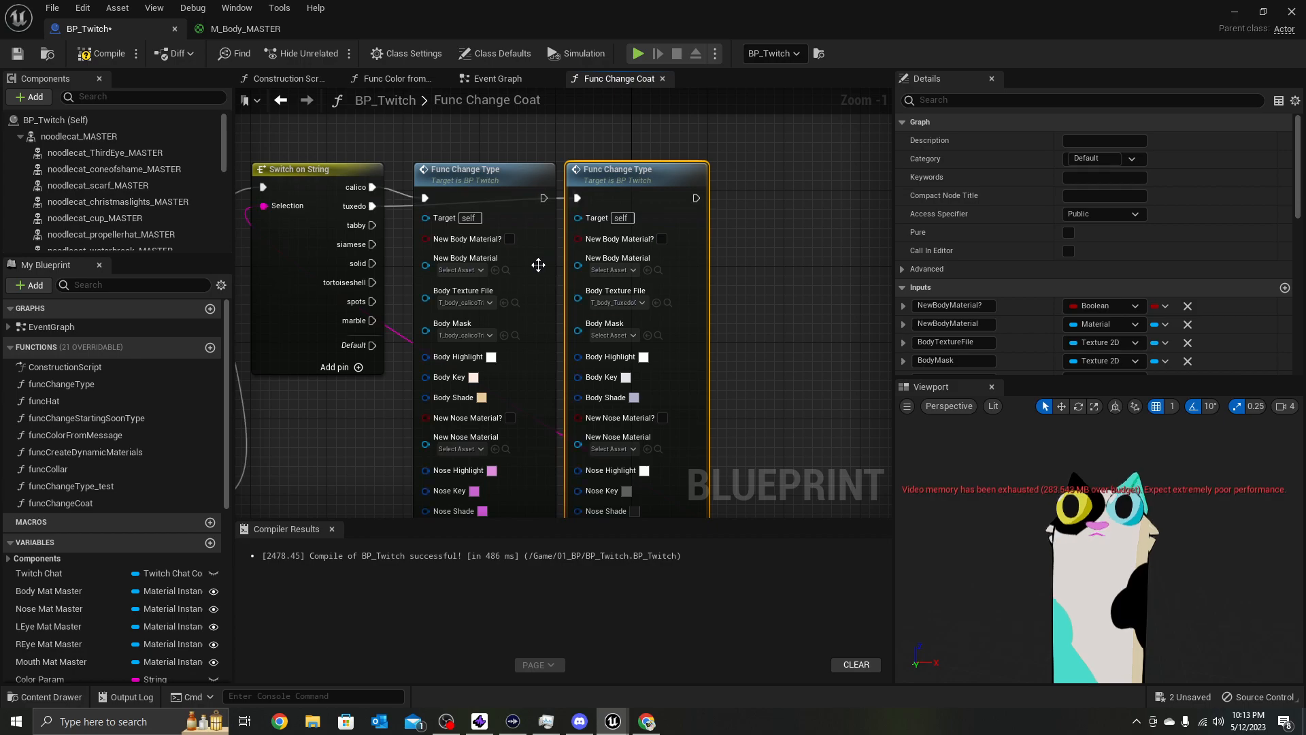
Copy the grey tabby Func Change Type call from the Type group in the Event Graph
click(491, 79)
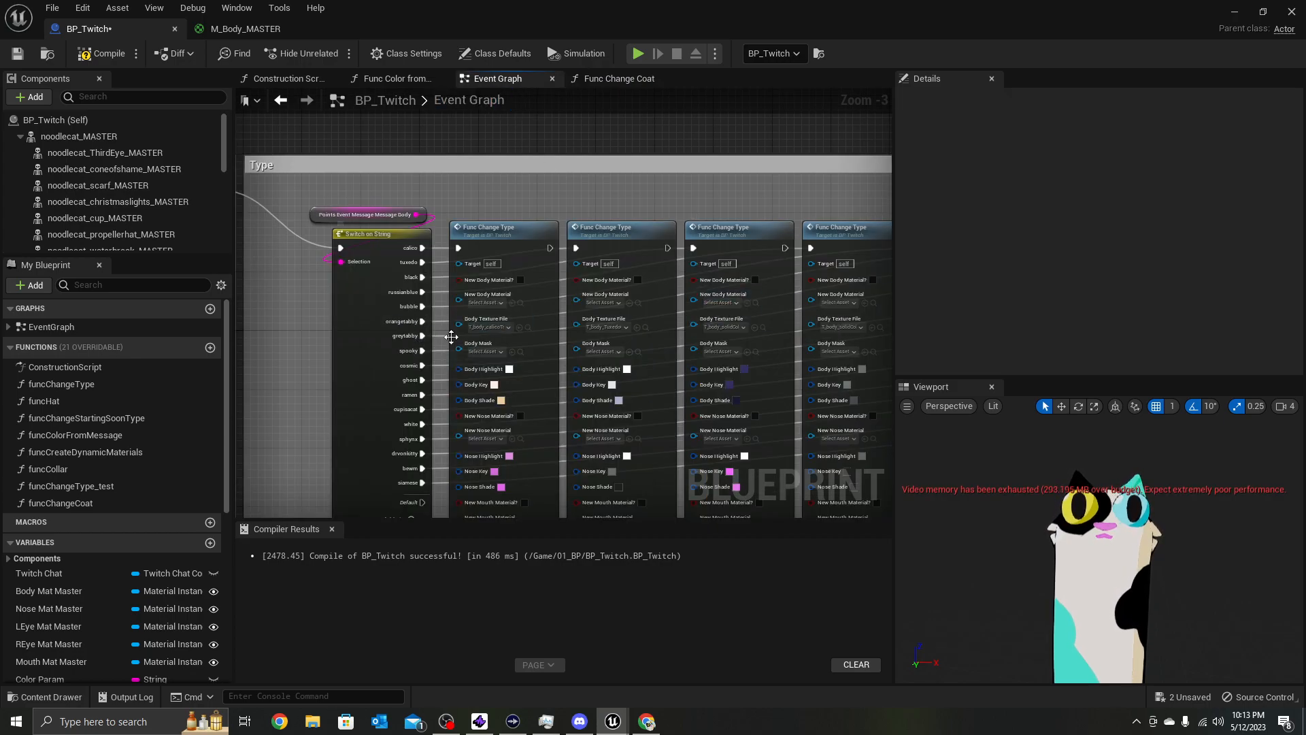
right_drag(647, 336, 274, 266)
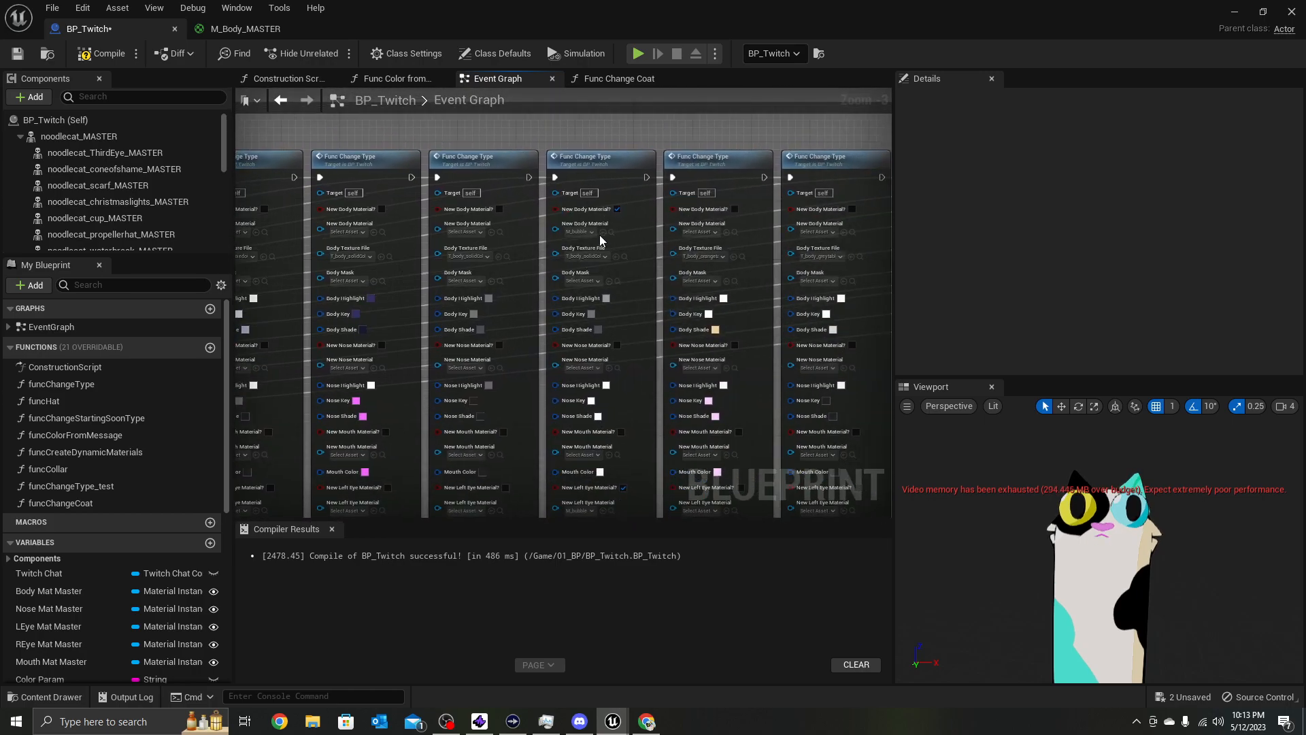
scroll(599, 245, up, 2)
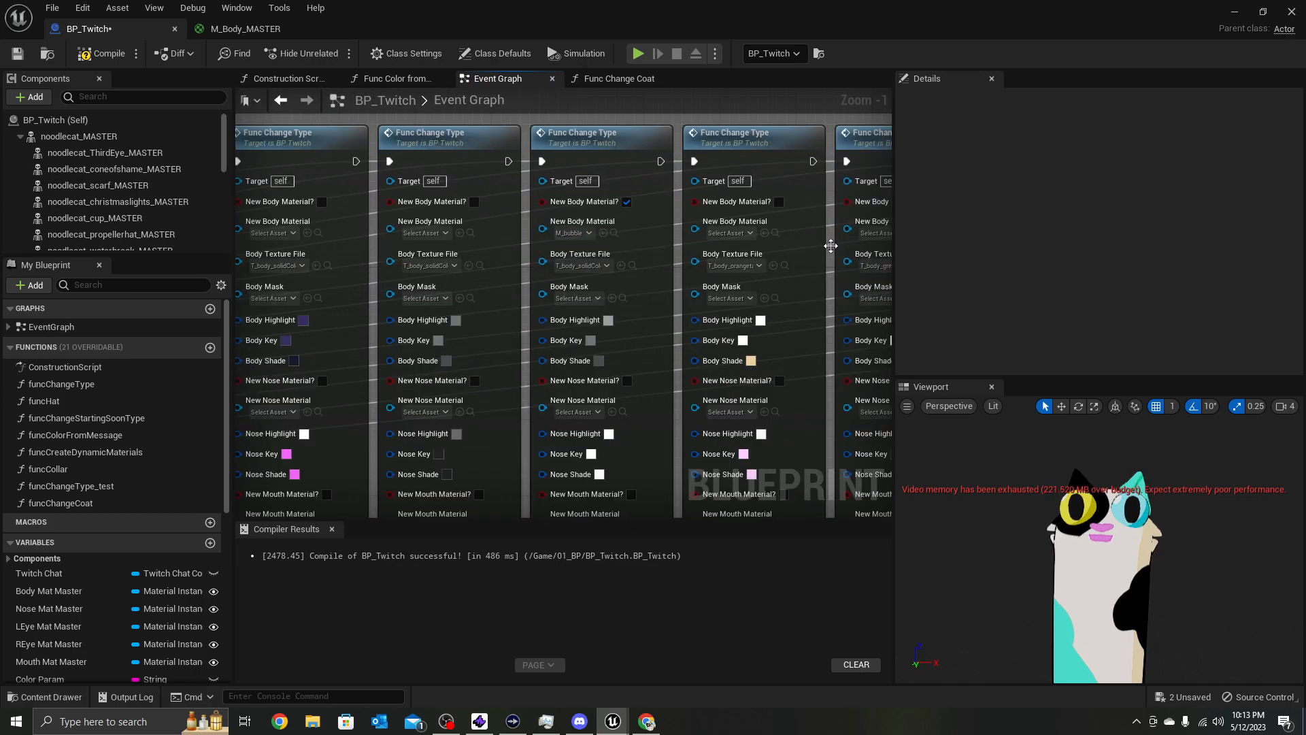
right_drag(730, 254, 619, 252)
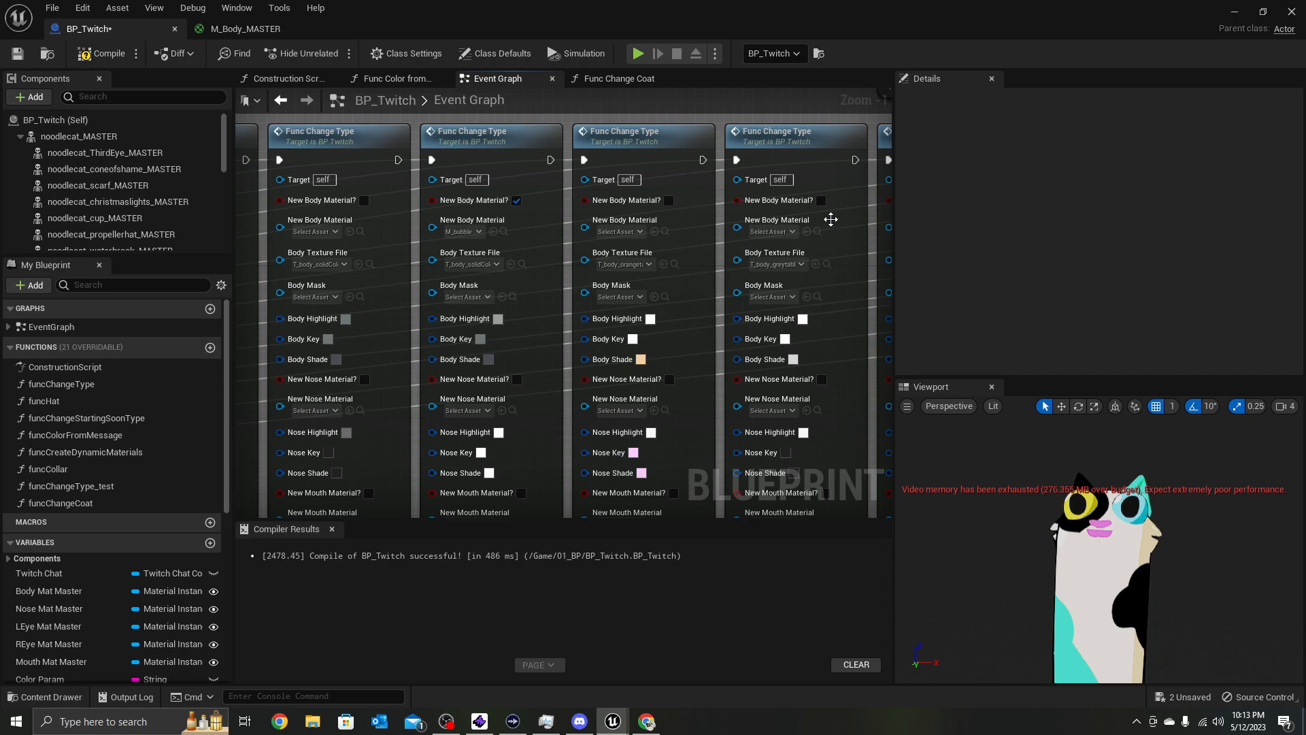
click(831, 185)
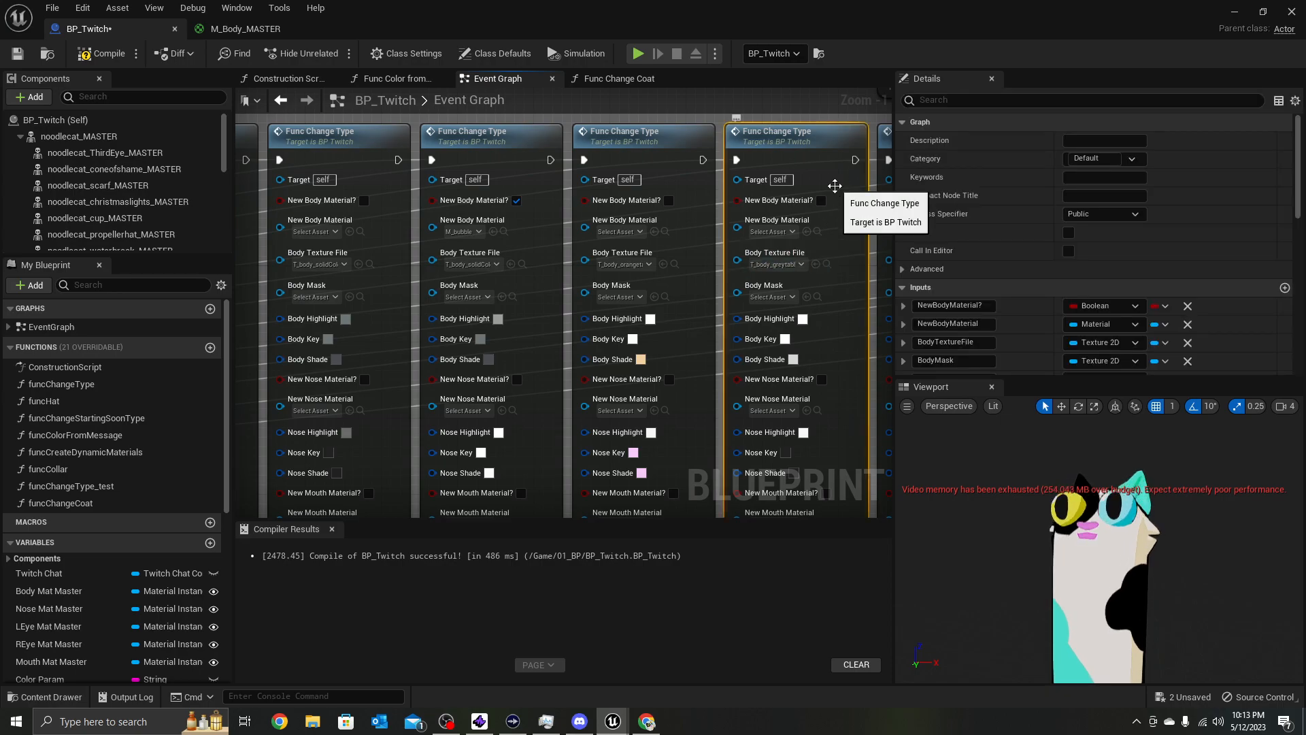
Paste the grey tabby call into Func Change Coat, align it beside the tuxedo call and connect it to the tabby output
click(634, 82)
key(ctrl+v)
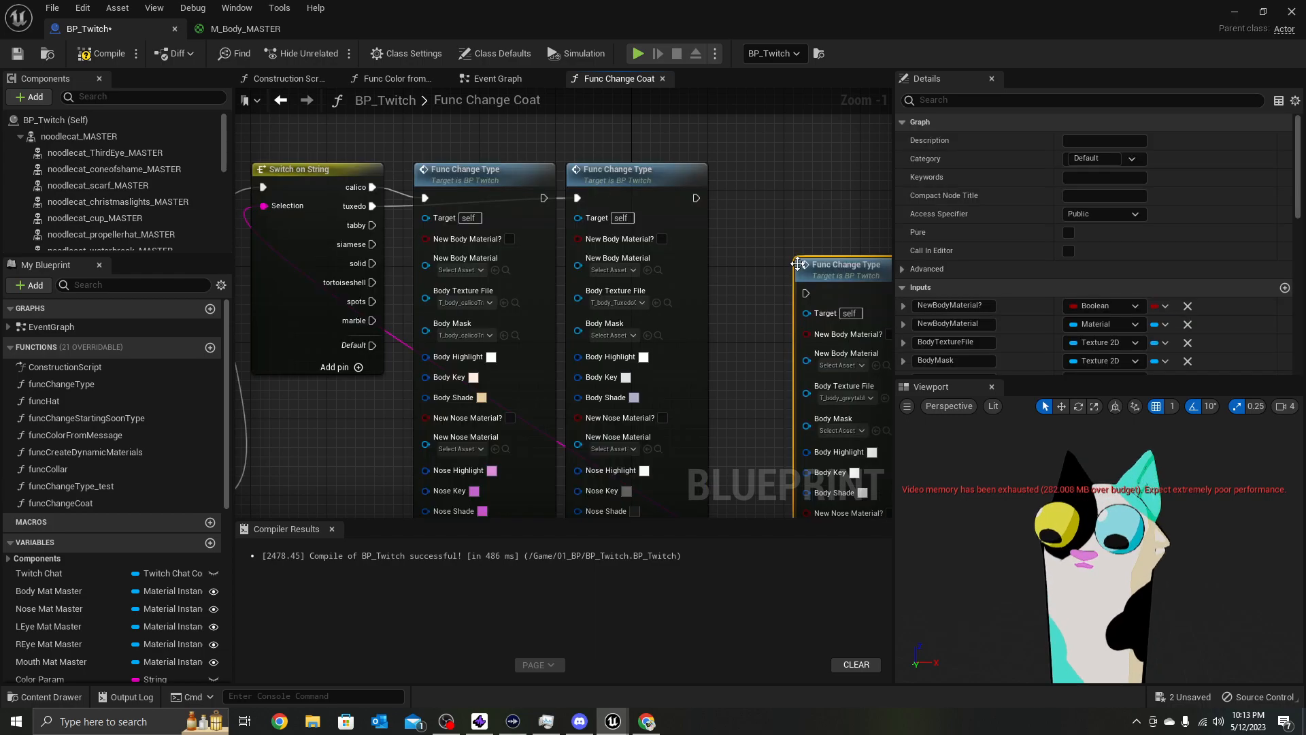
drag(815, 262, 738, 167)
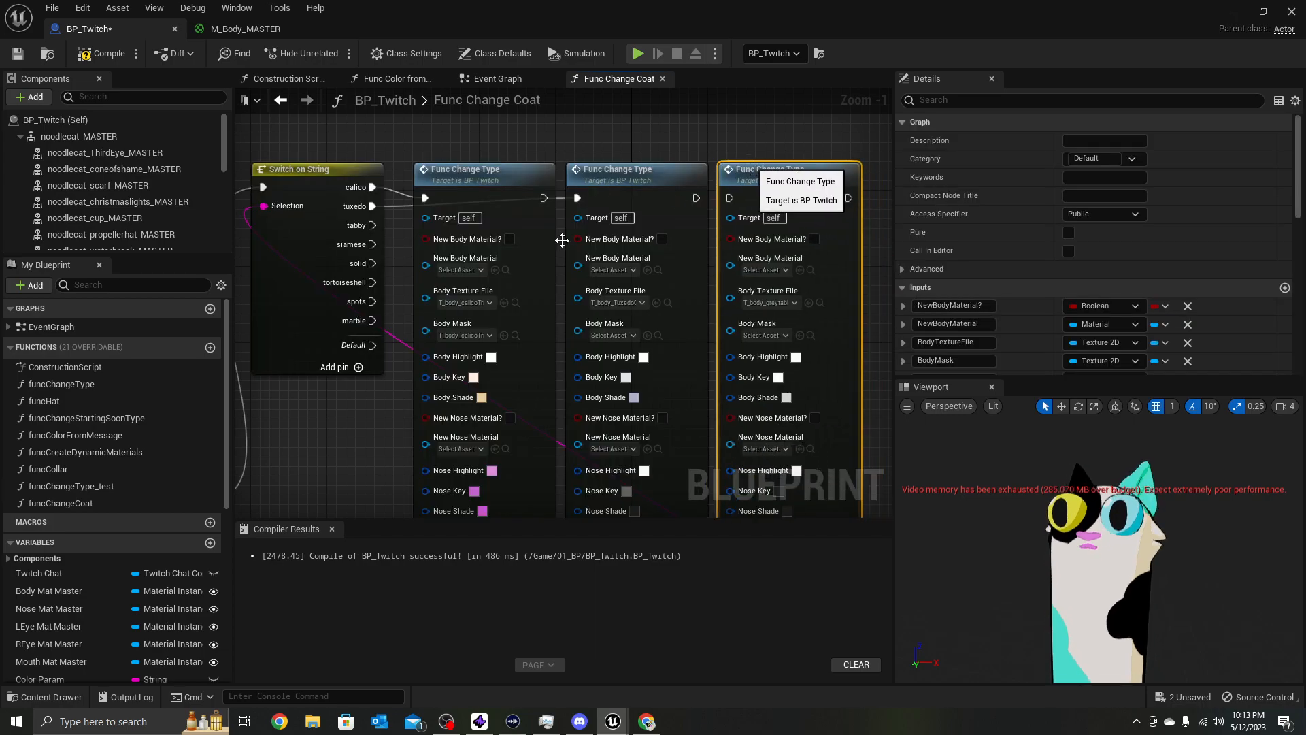
drag(373, 224, 729, 198)
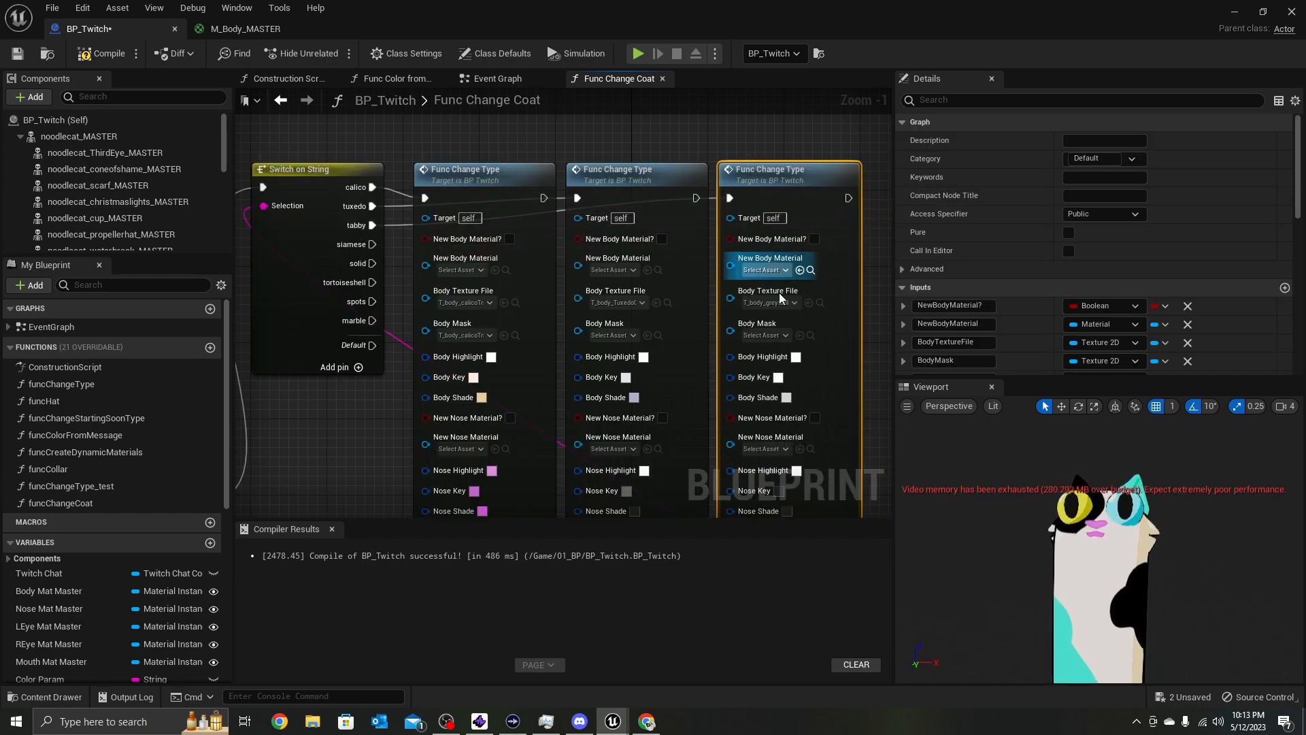
Set the Body Mask of the tuxedo Func Change Type call to the tuxedo mask texture
click(625, 337)
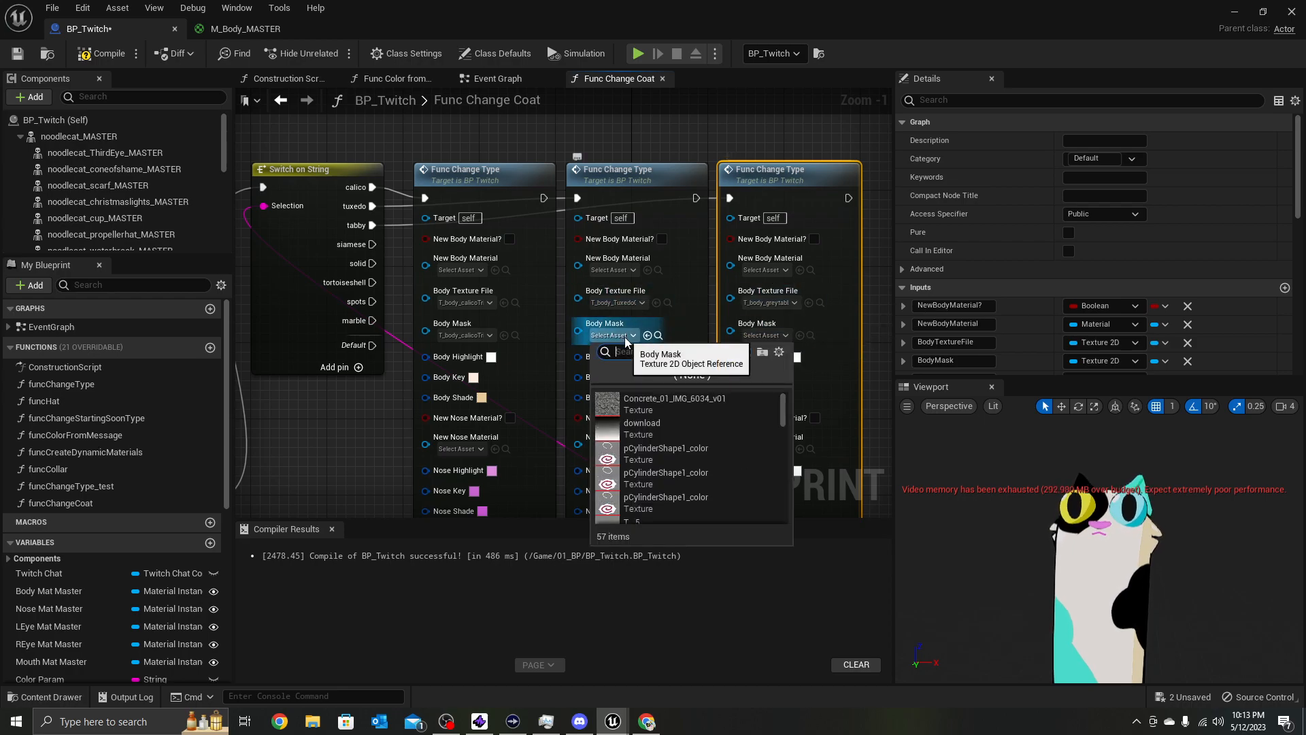
text(edo)
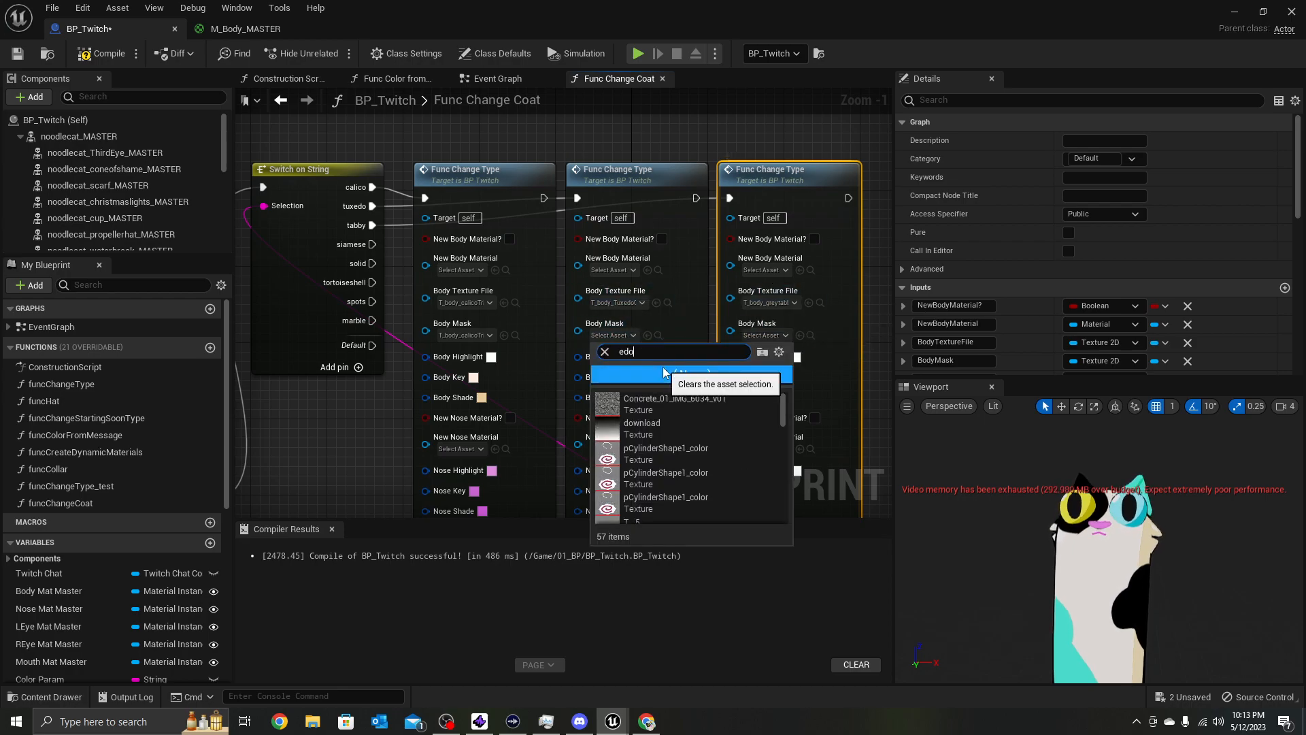
click(665, 427)
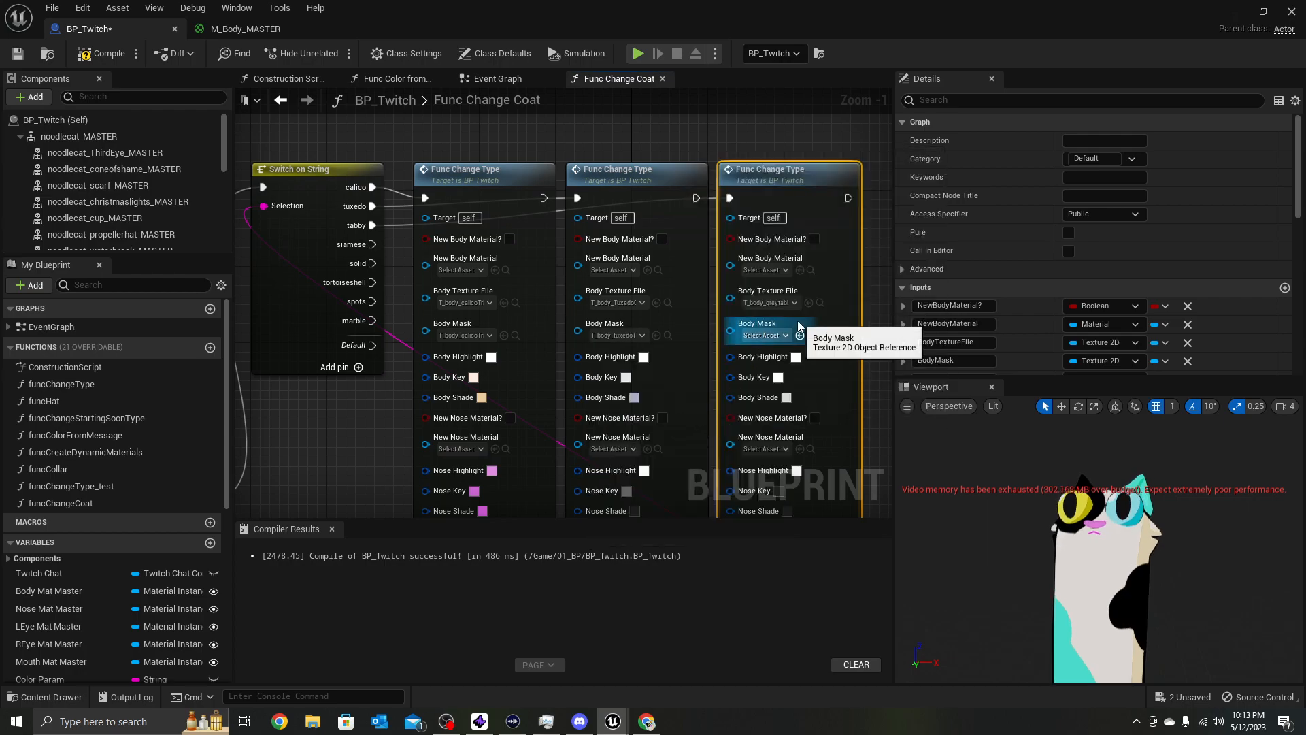
Set the Body Mask of the grey tabby Func Change Type call to the T_5 texture
click(773, 336)
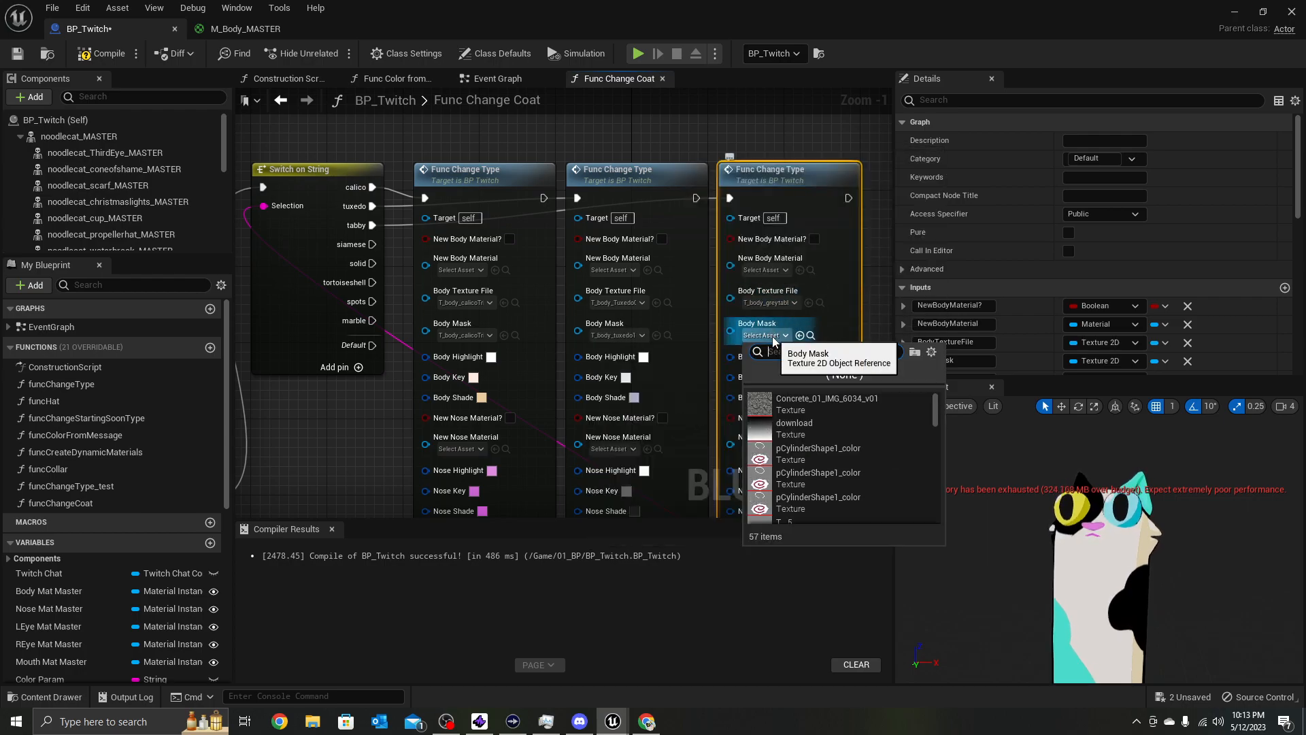
text(5)
click(782, 403)
scroll(794, 338, down, 1)
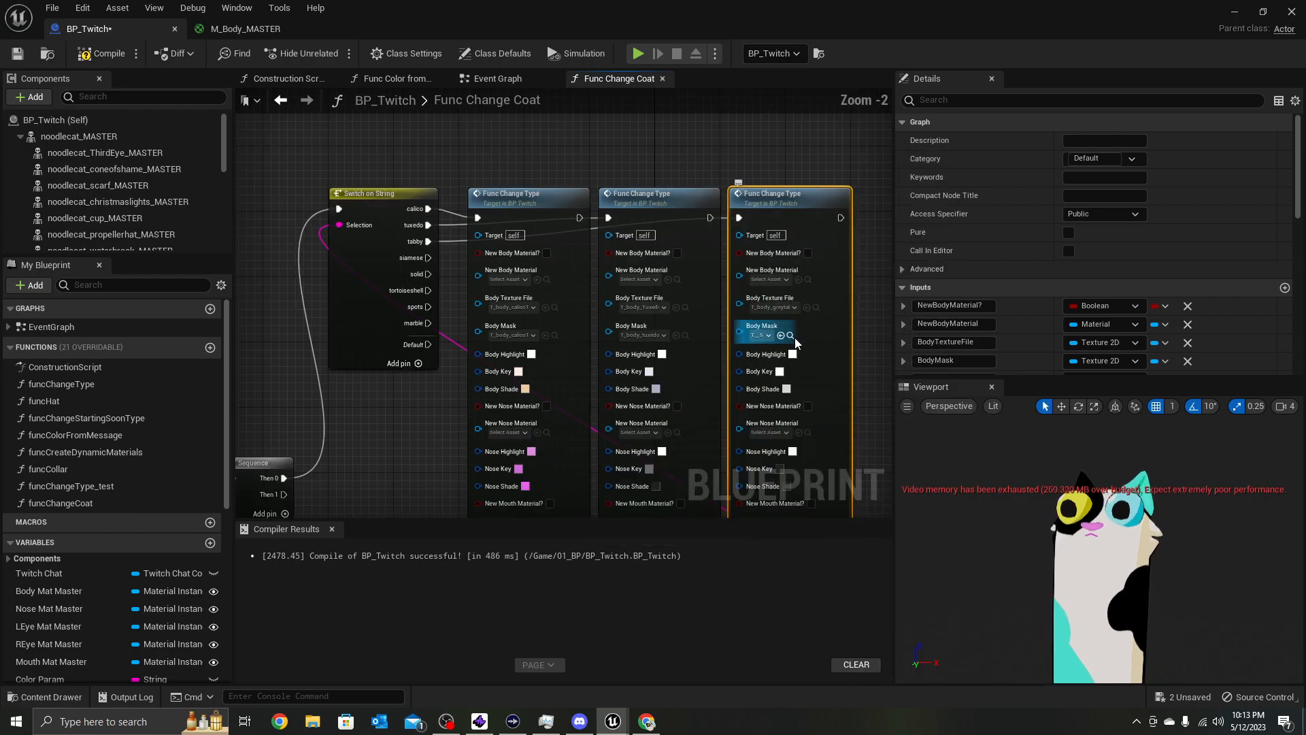
right_drag(795, 338, 666, 300)
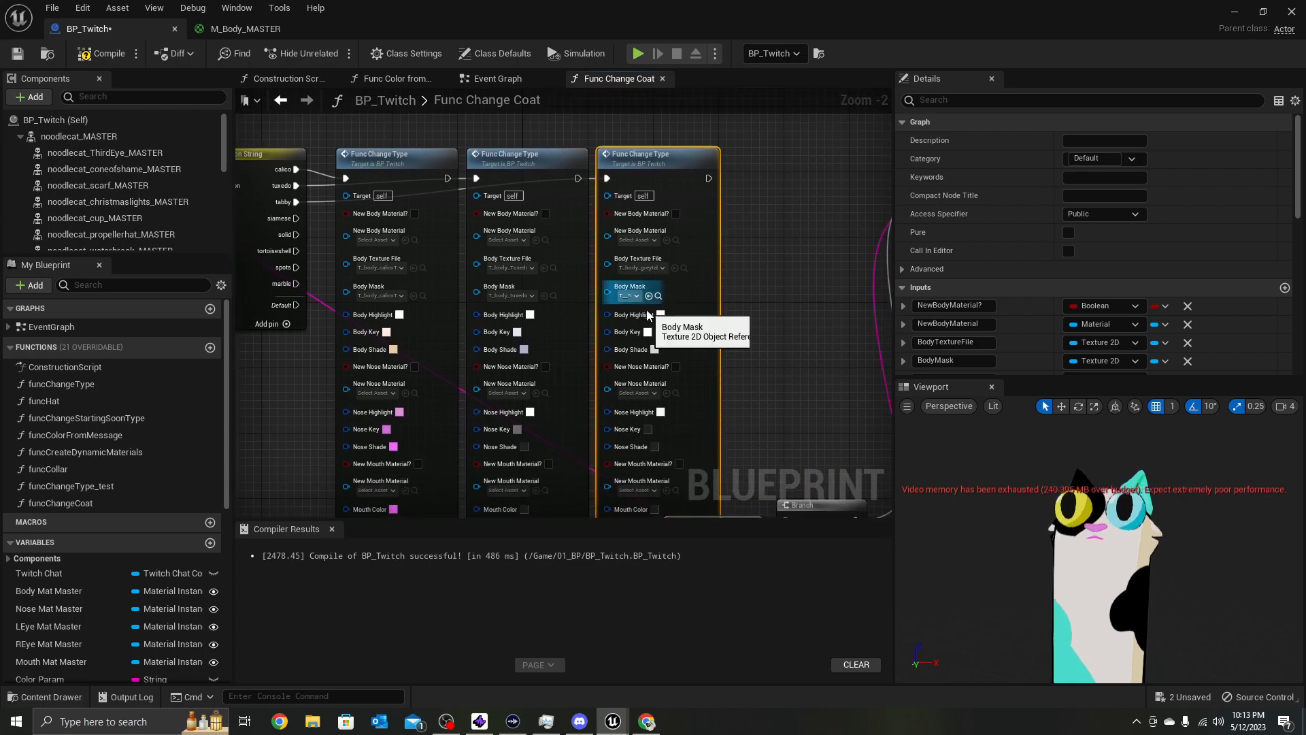
scroll(647, 310, down, 3)
right_drag(646, 311, 710, 207)
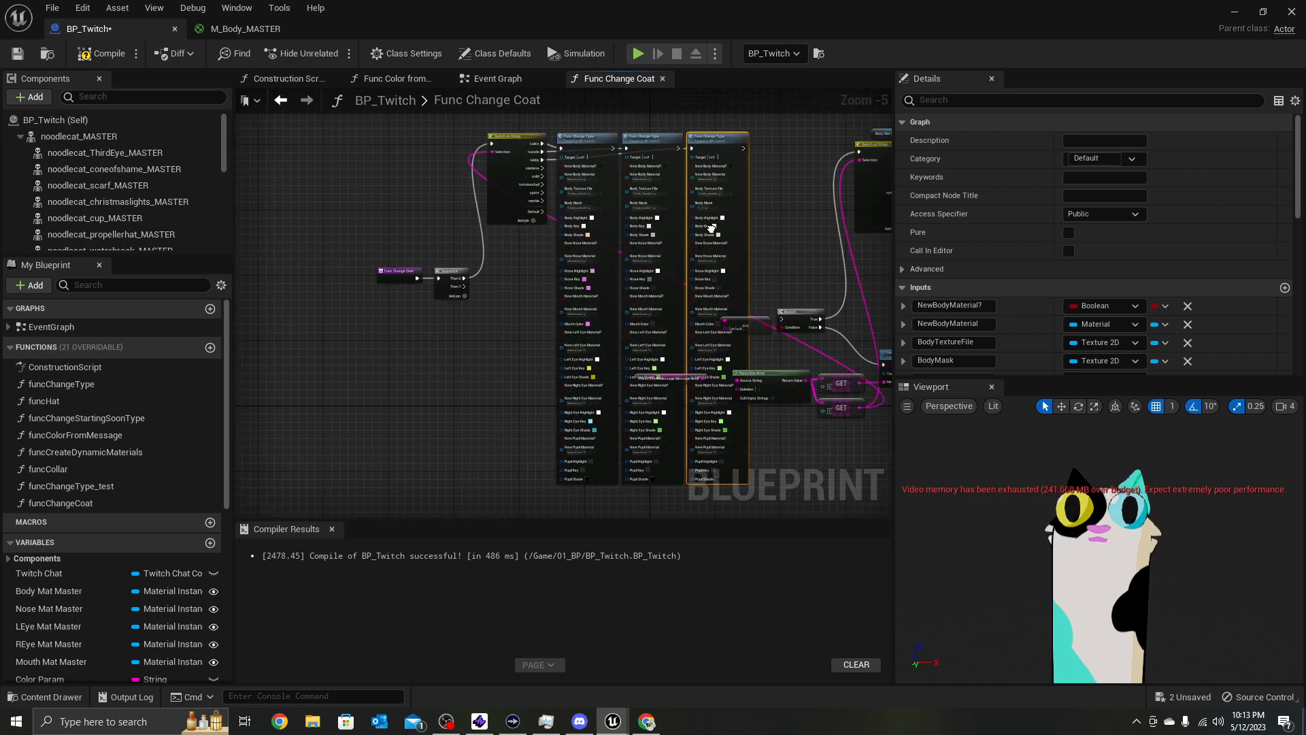
scroll(691, 253, down, 1)
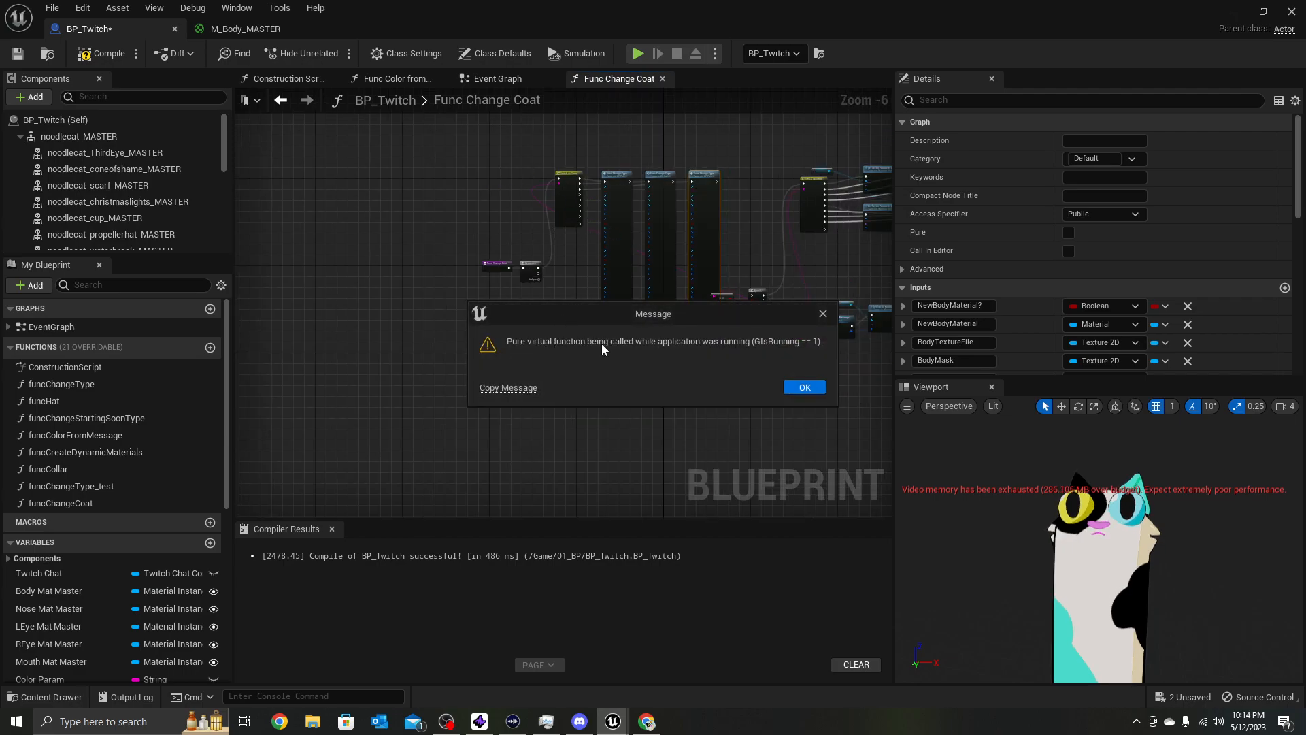
Dismiss the message about the pure virtual function call
click(804, 388)
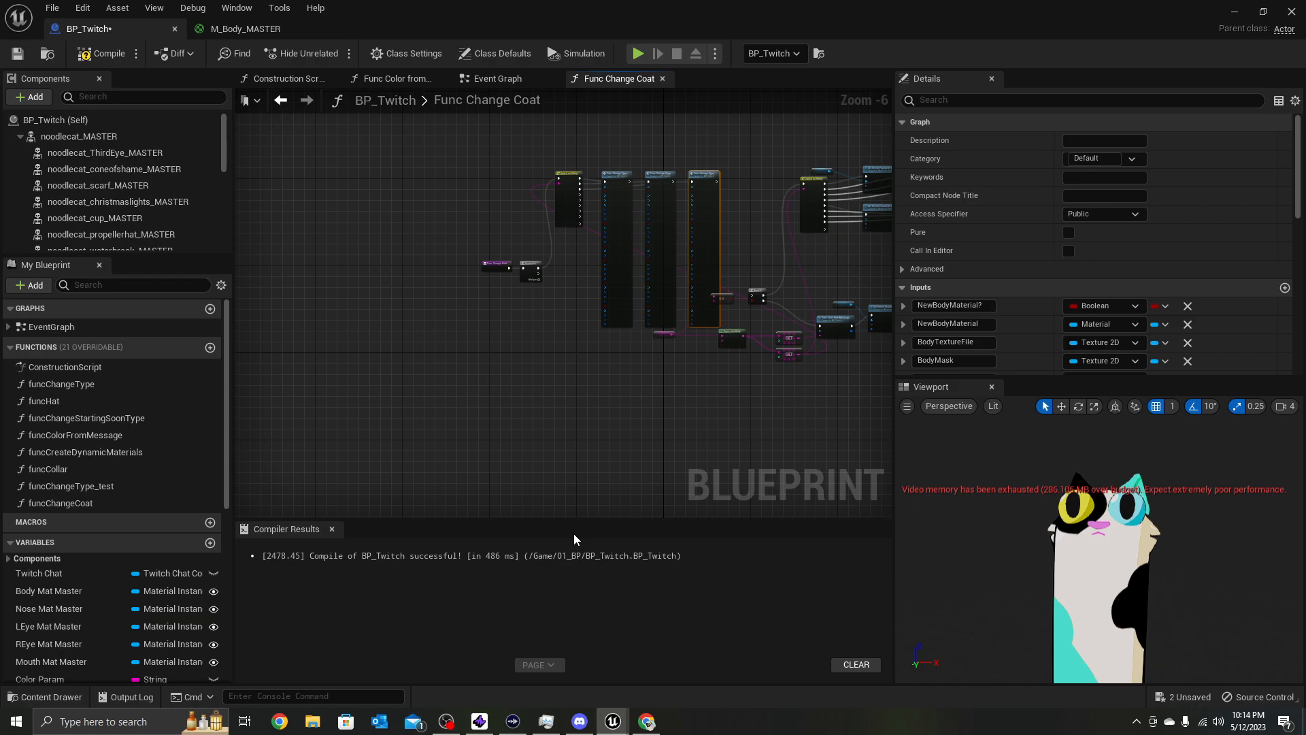
key(super+d)
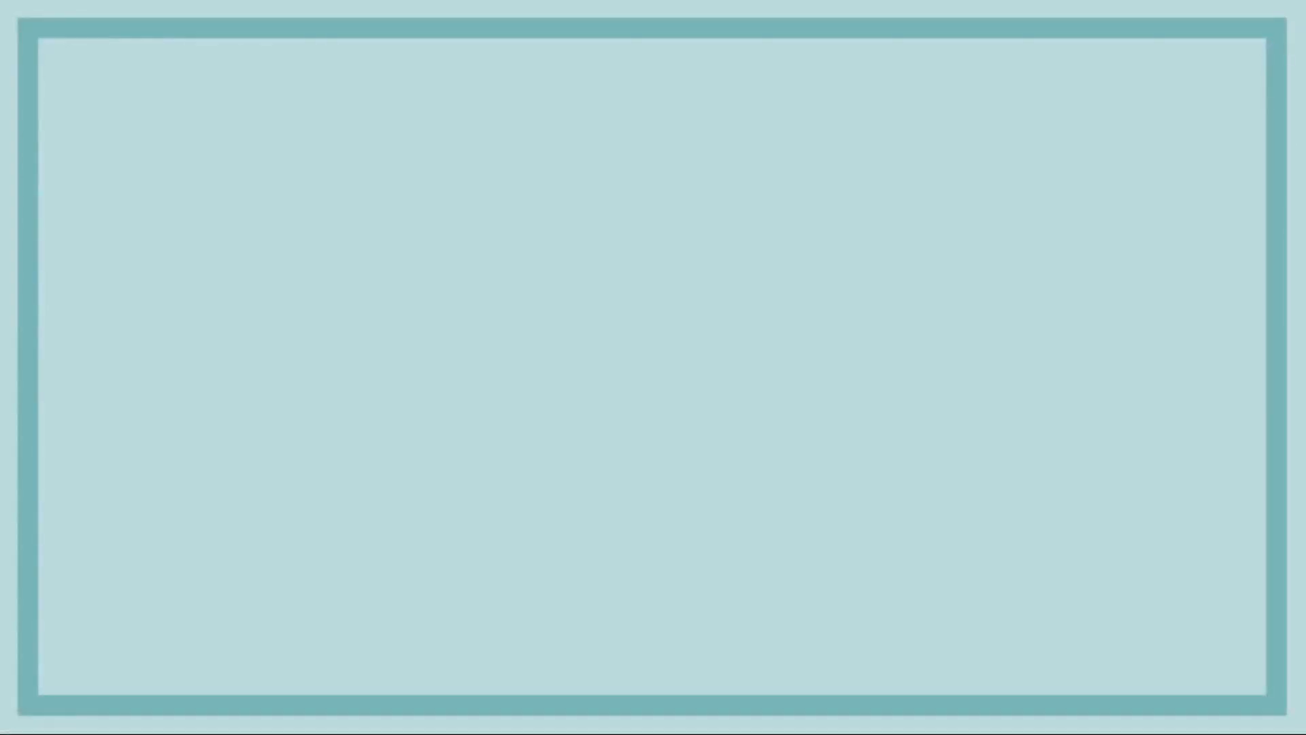